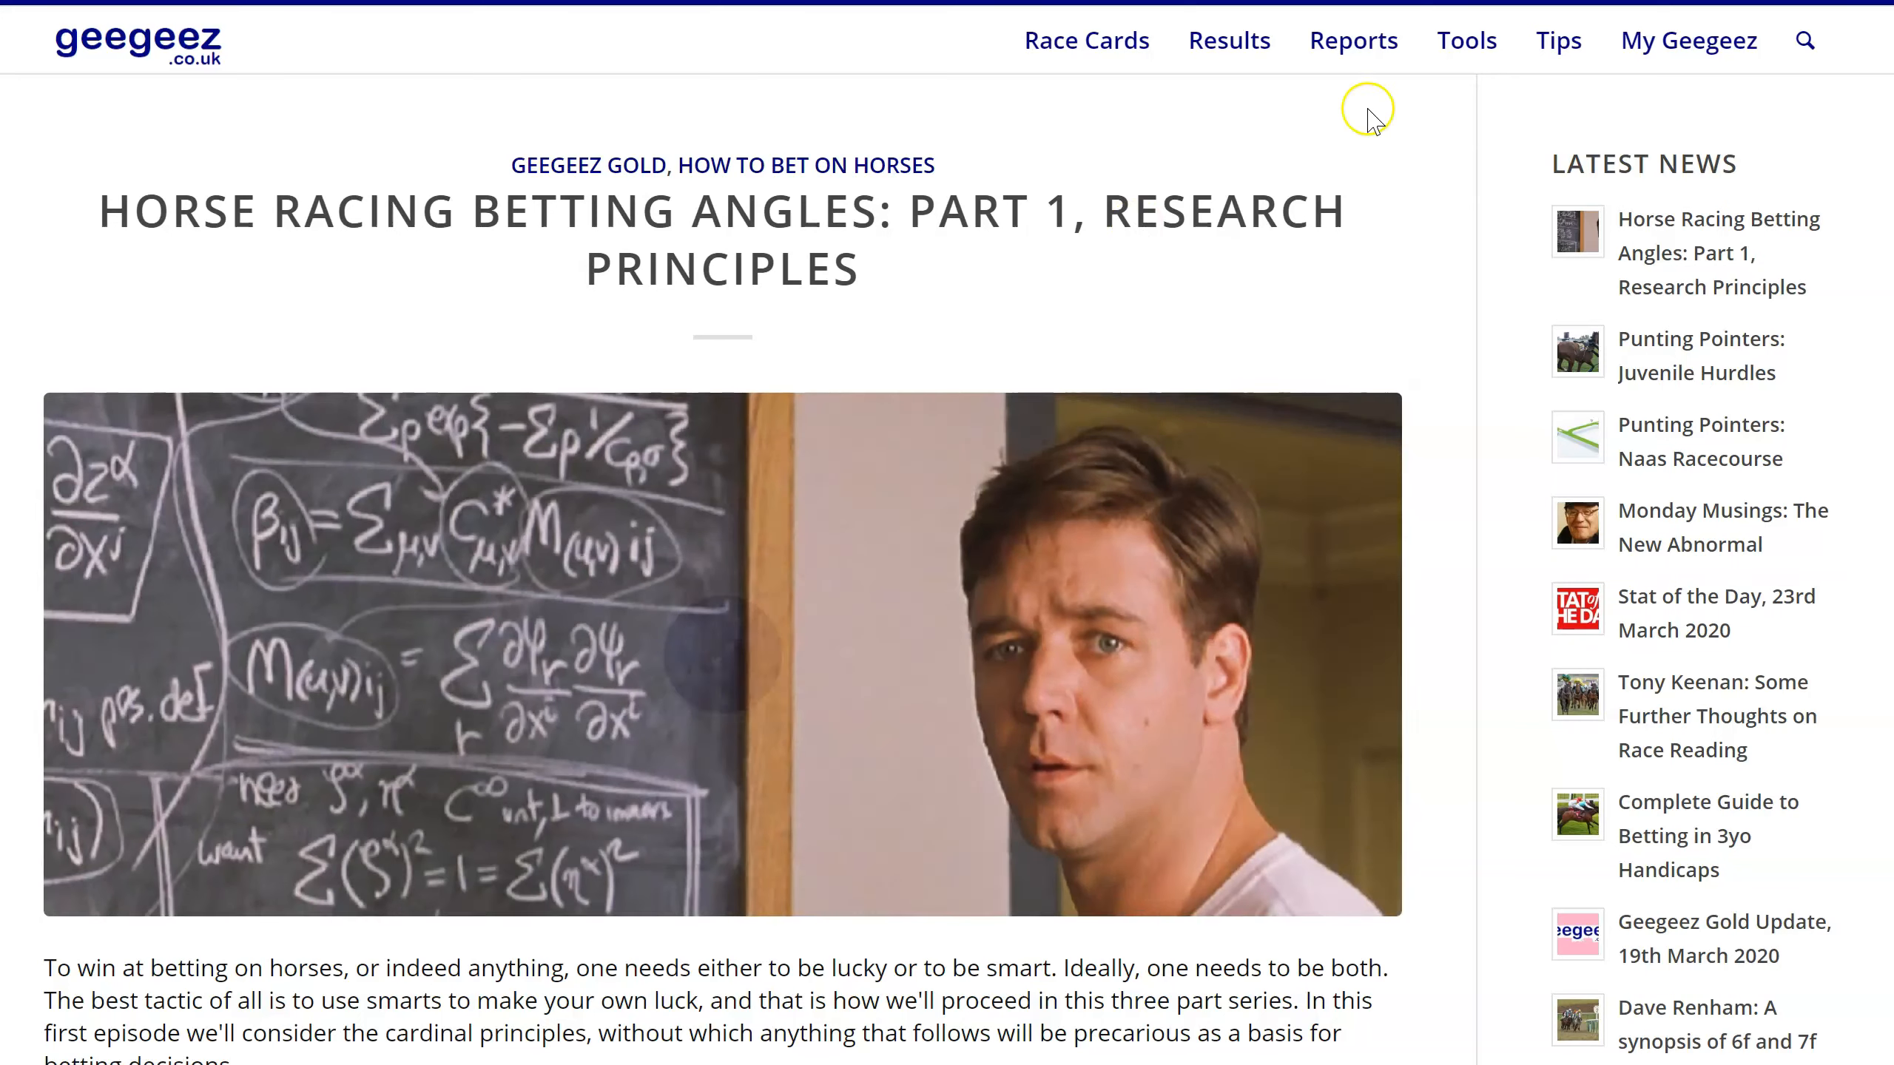
Open the Query Tool from the site's tools
{"action": "mouse_move", "coordinate": [1481, 56]}
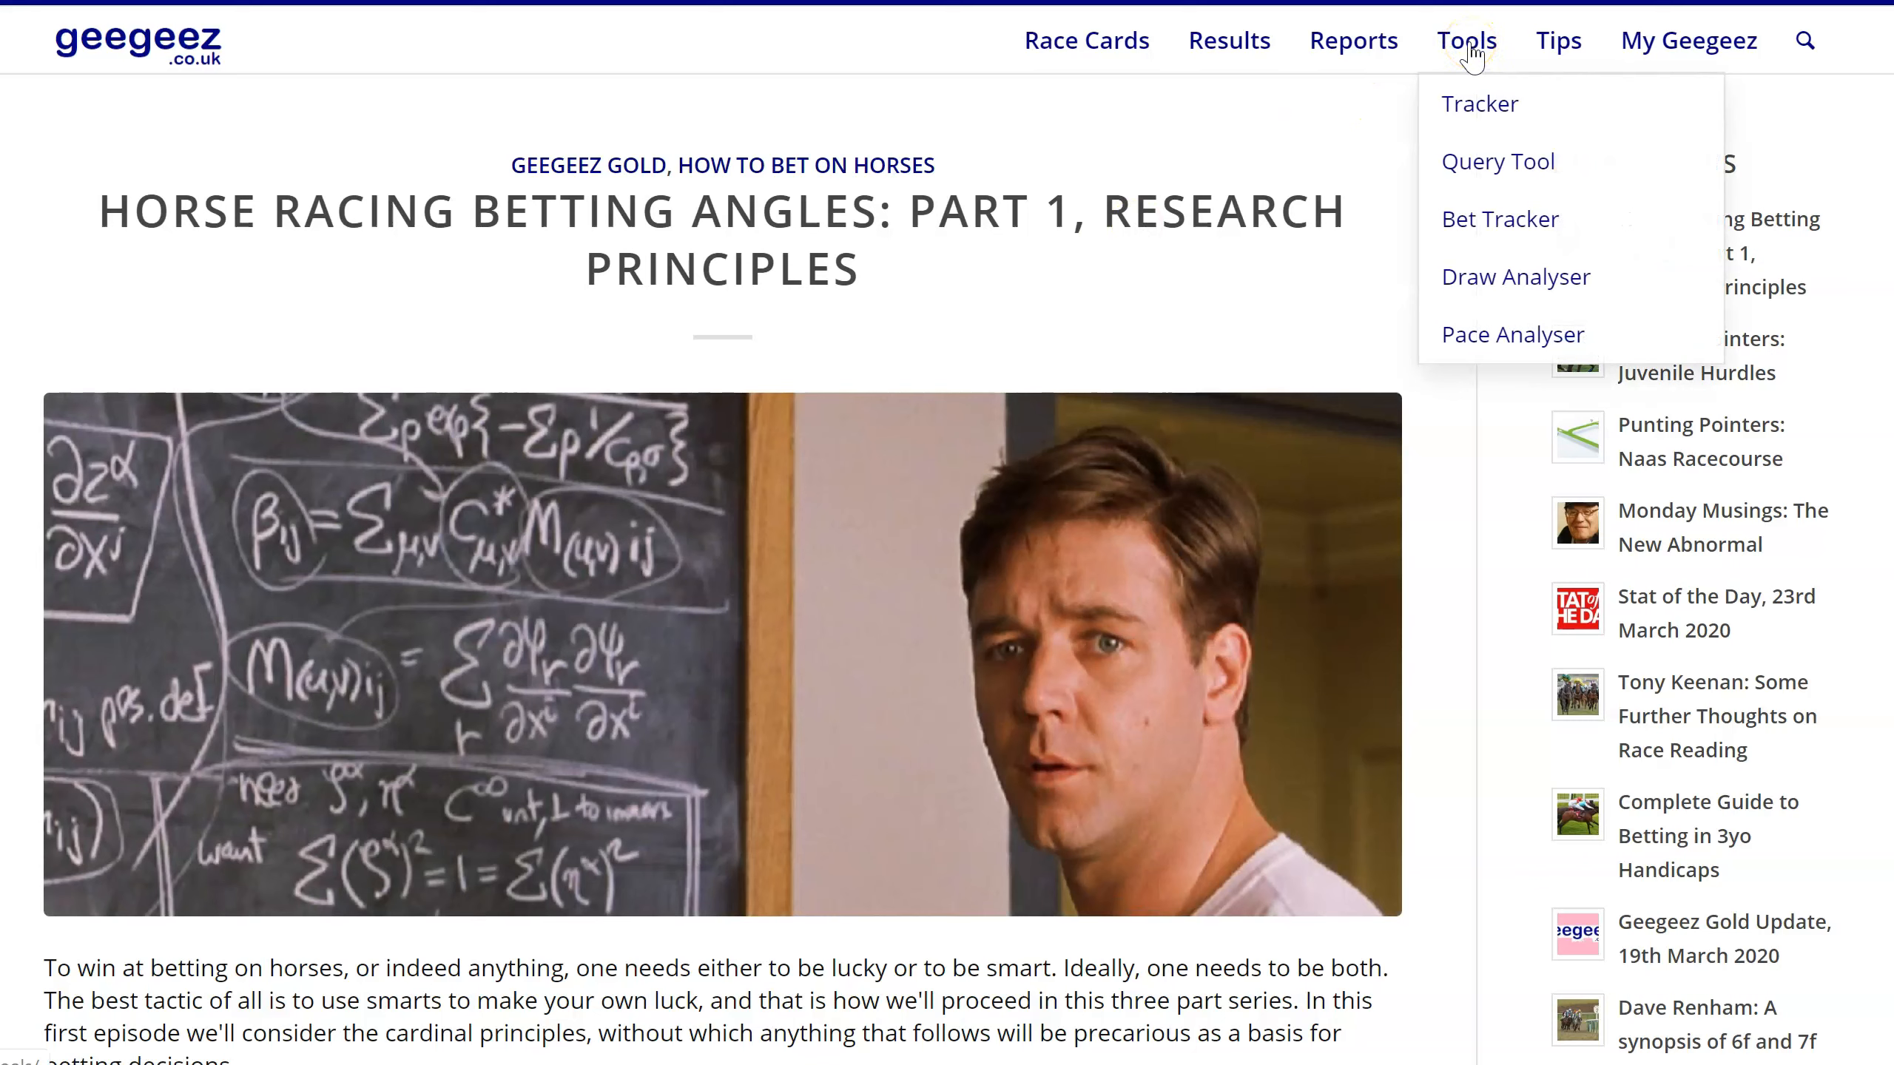
{"action": "left_click", "coordinate": [1461, 173]}
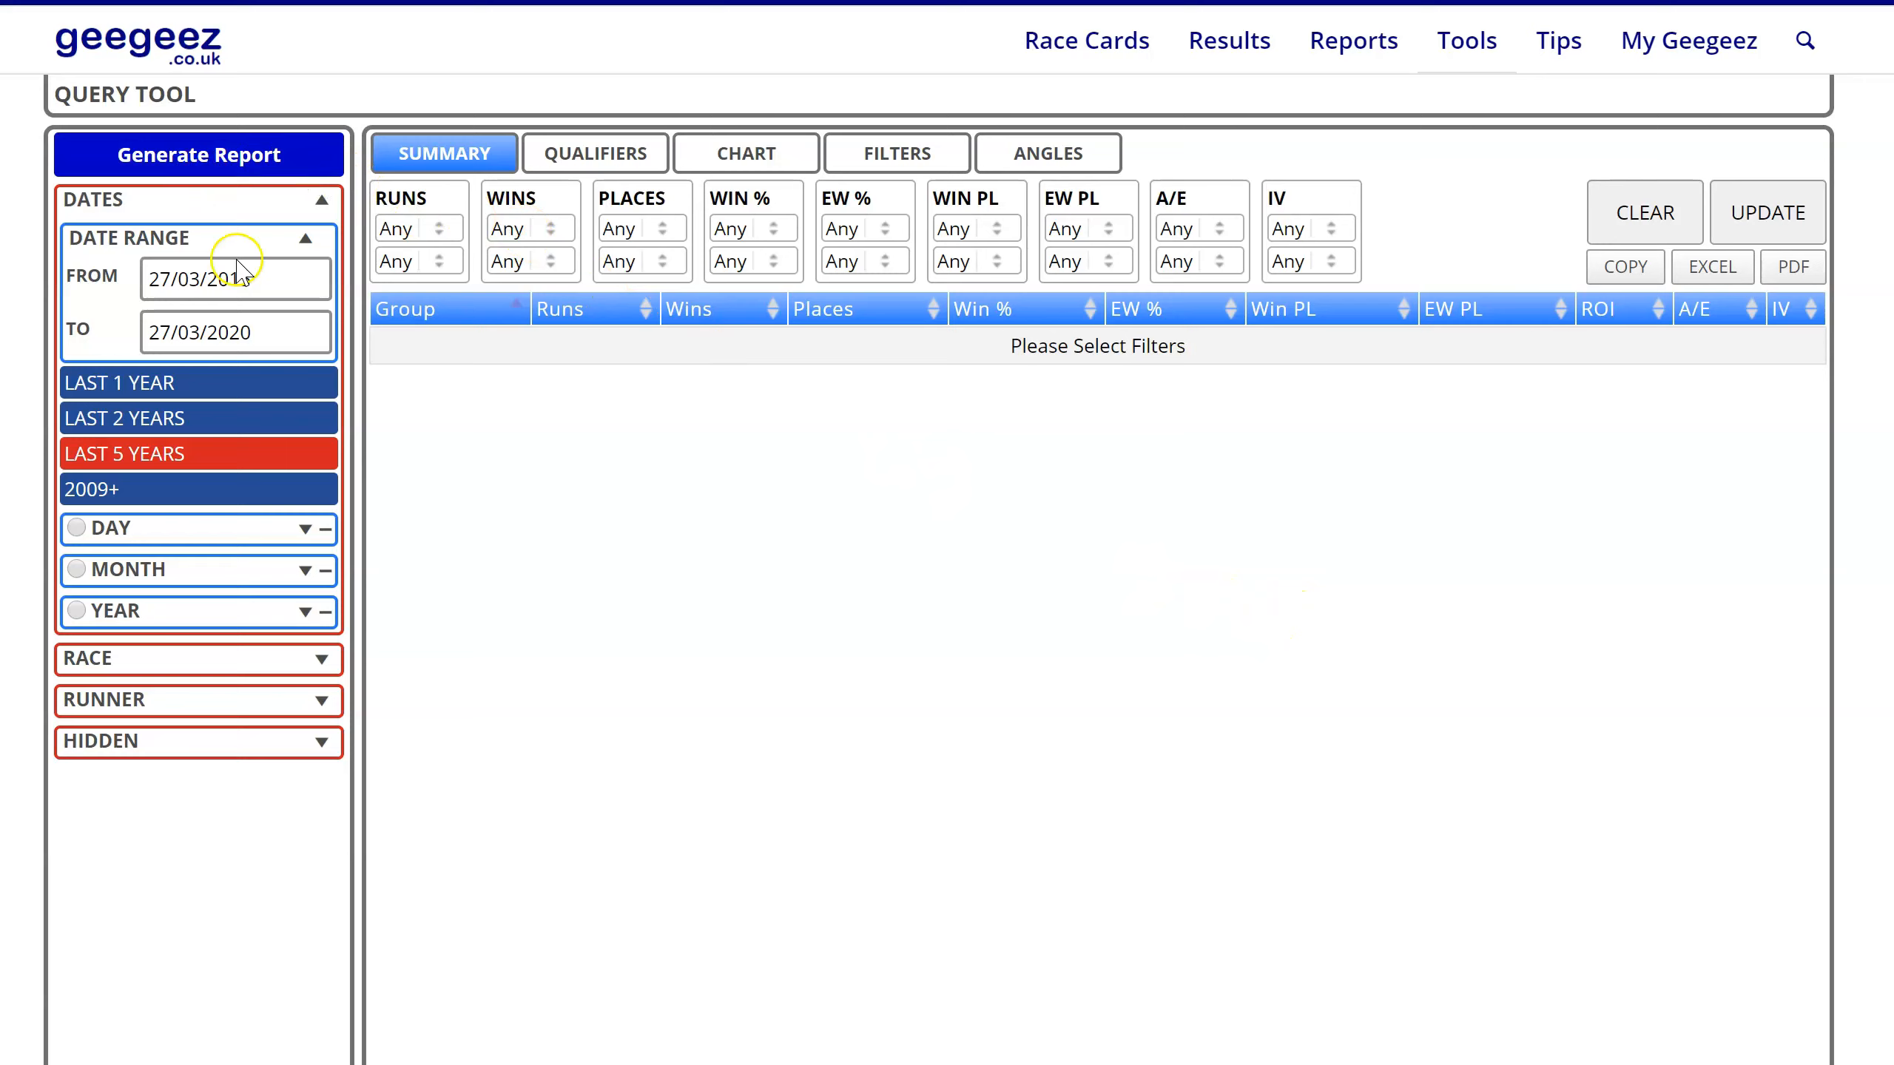
{"action": "left_click", "coordinate": [119, 201]}
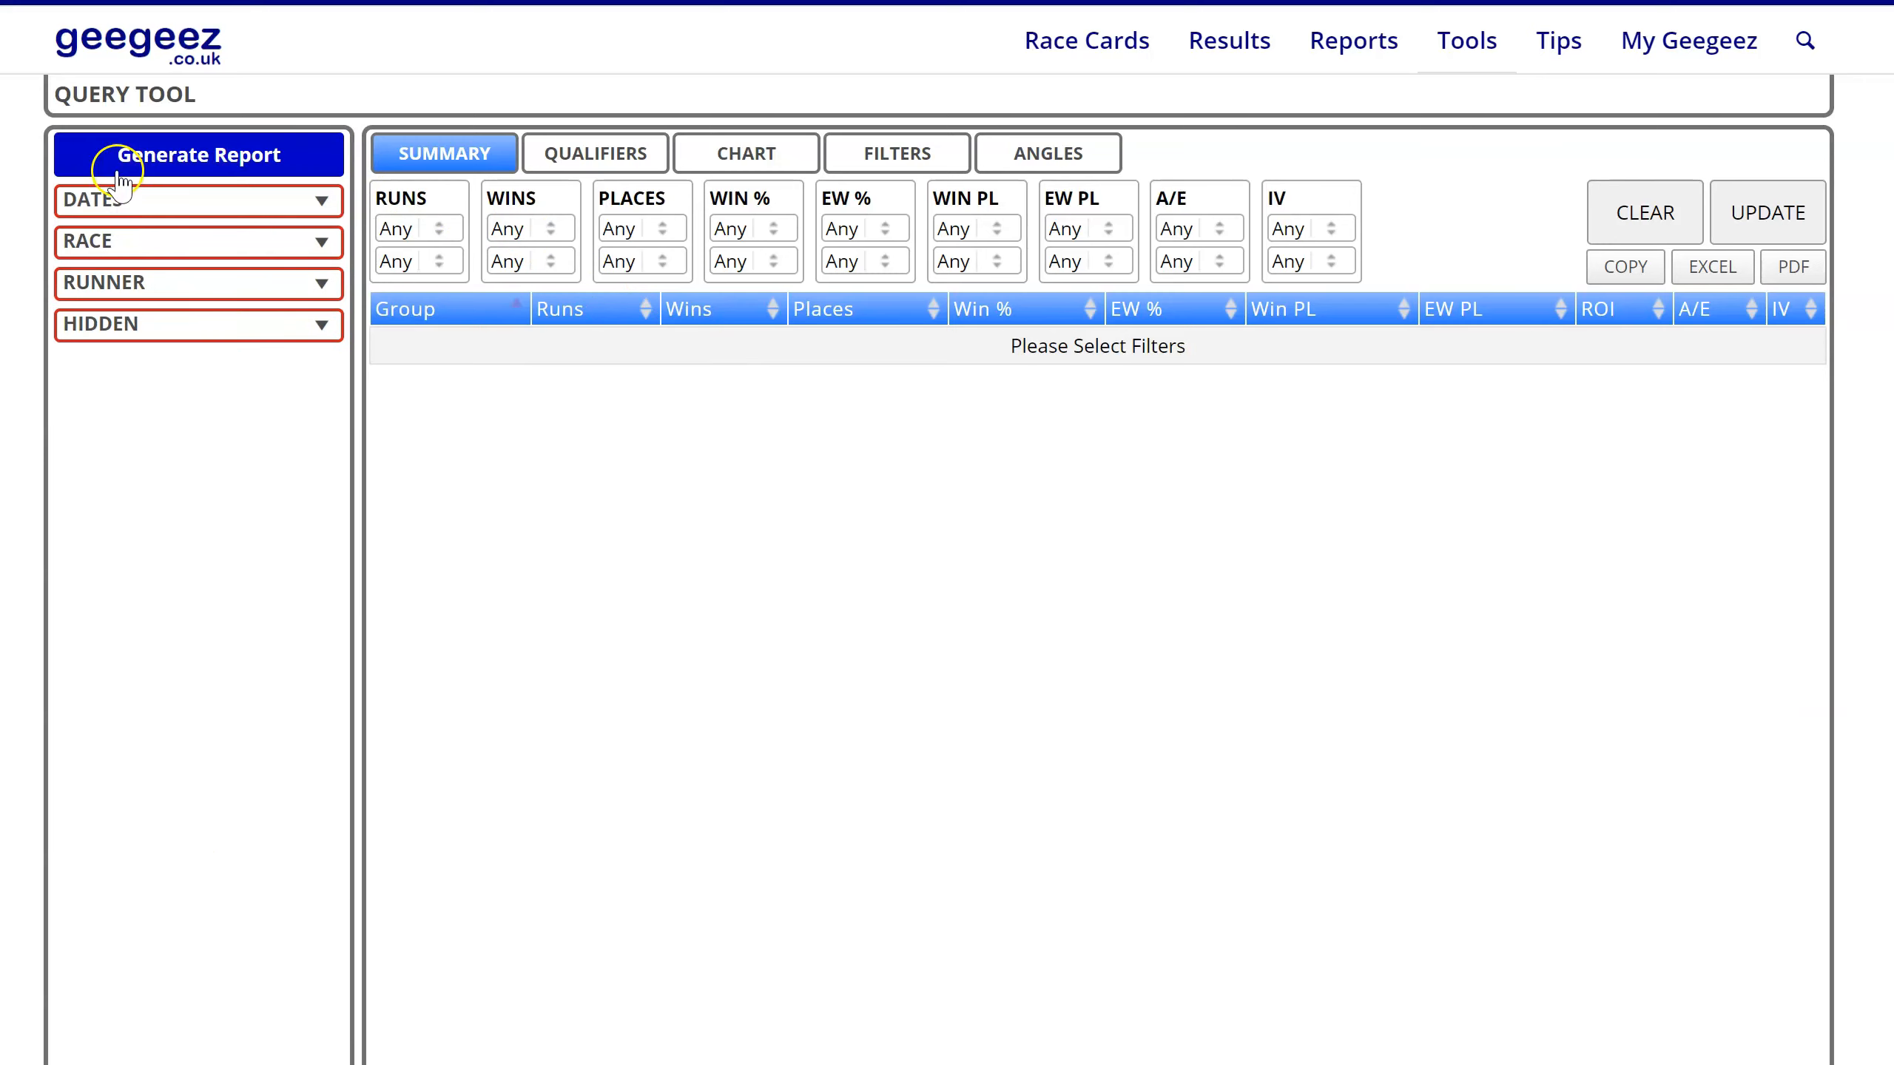
{"action": "left_click", "coordinate": [97, 287]}
{"action": "left_click", "coordinate": [97, 288]}
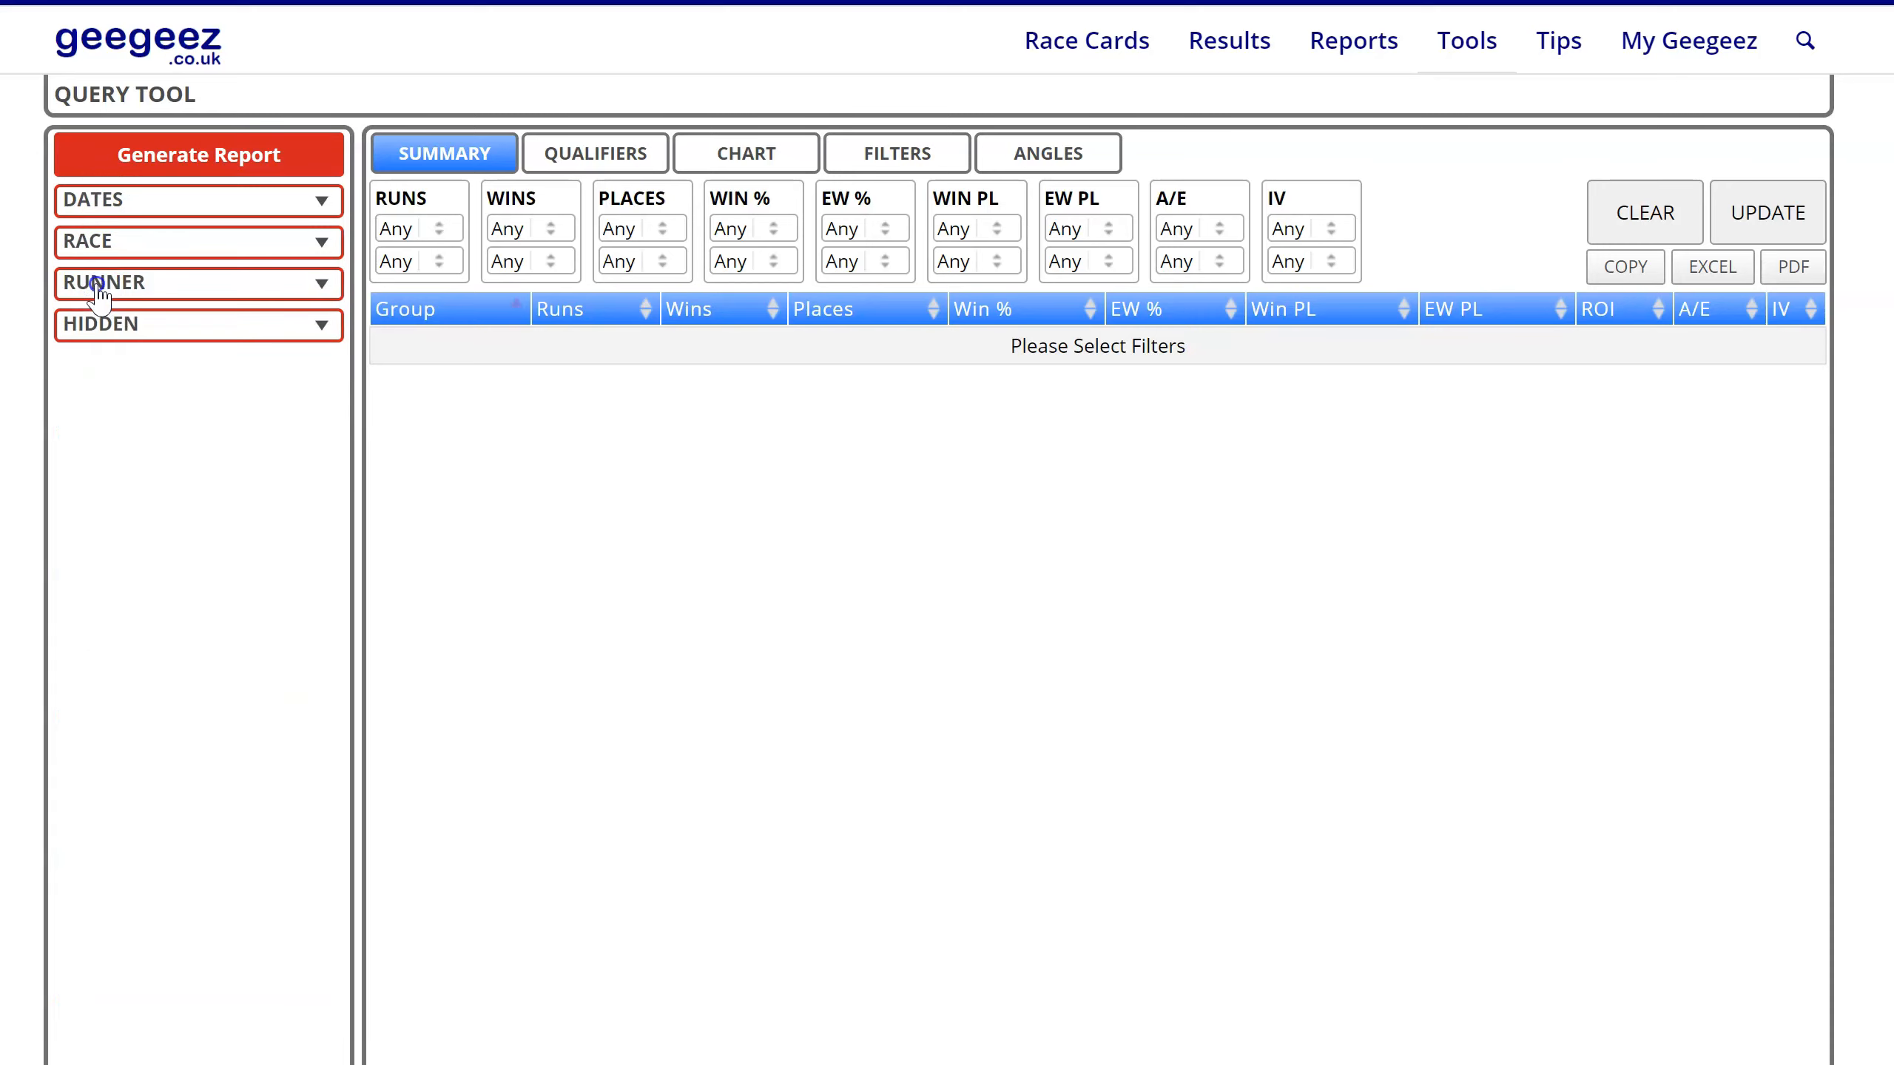
{"action": "left_click", "coordinate": [94, 245]}
{"action": "left_click", "coordinate": [94, 242]}
Try the Last 1 Year, Last 2 Years, Last 5 Years and 2009+ presets for the date range
{"action": "left_click", "coordinate": [94, 209]}
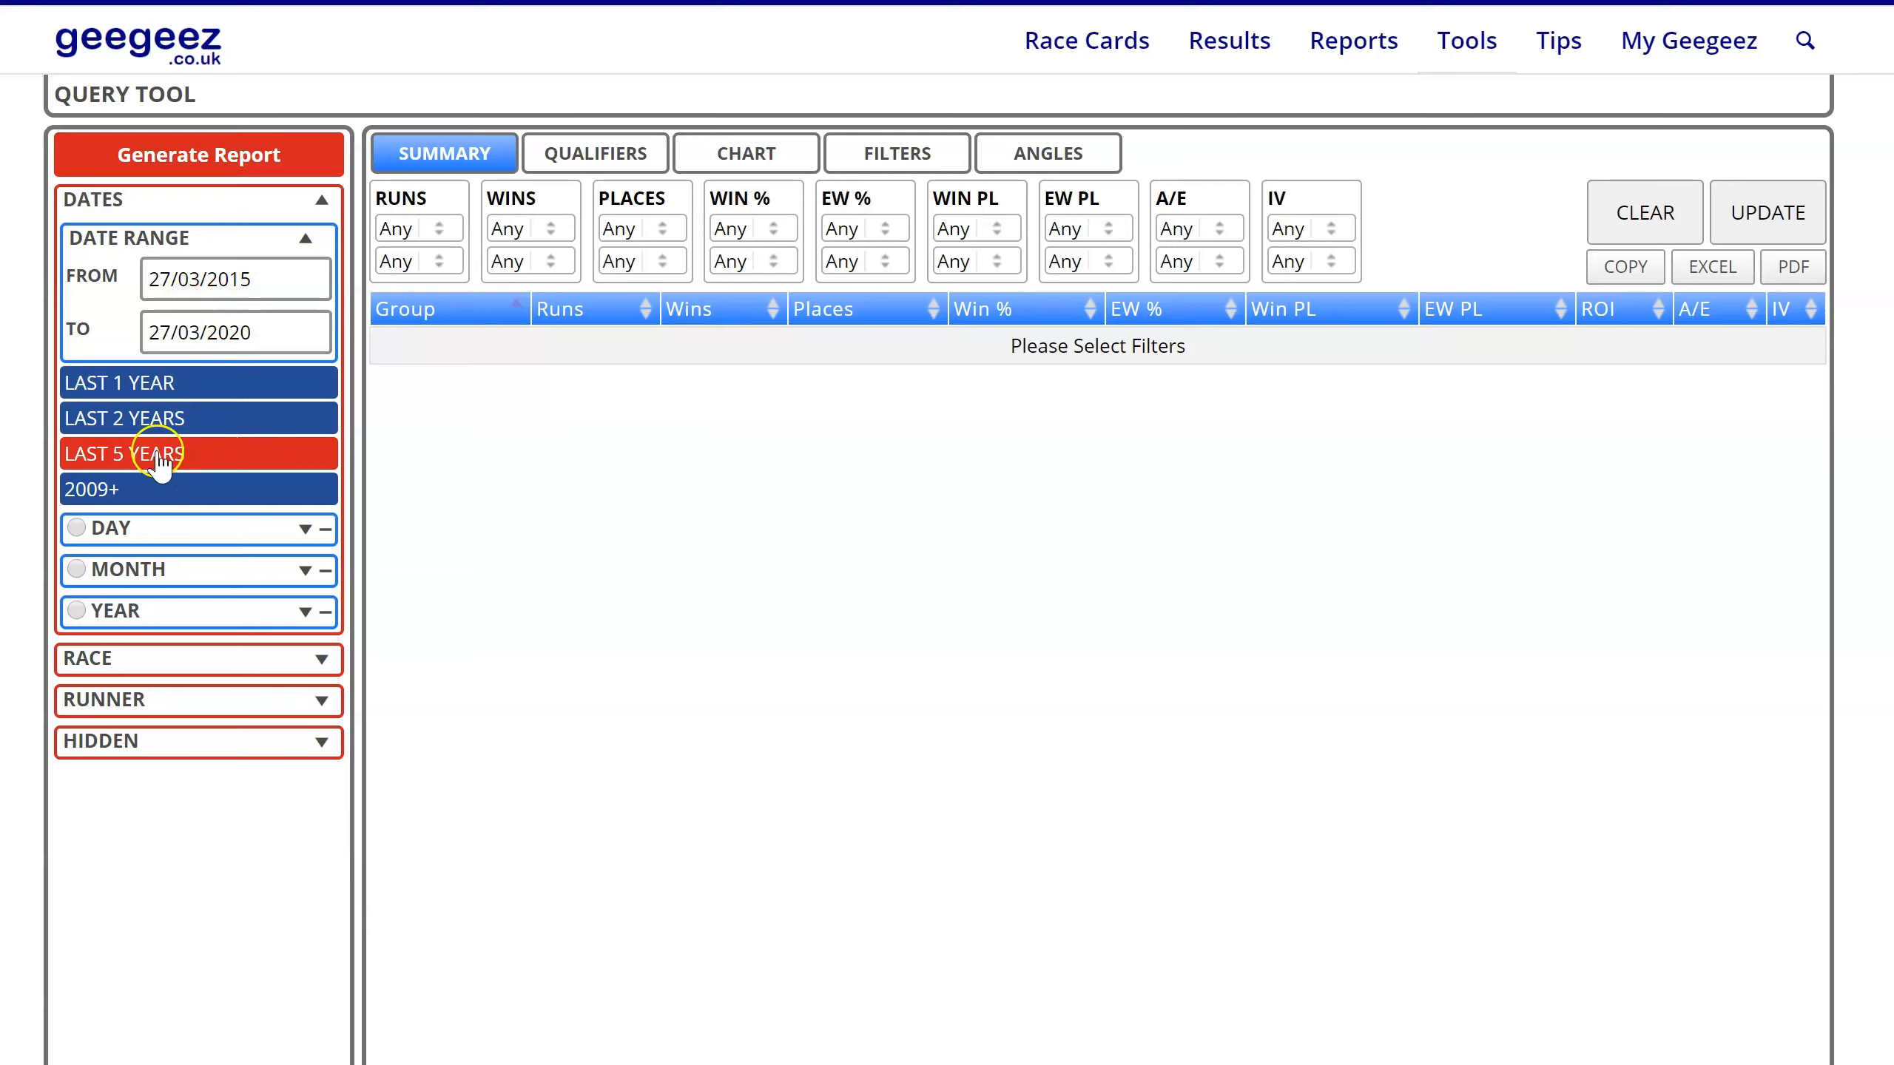
{"action": "left_click", "coordinate": [170, 391]}
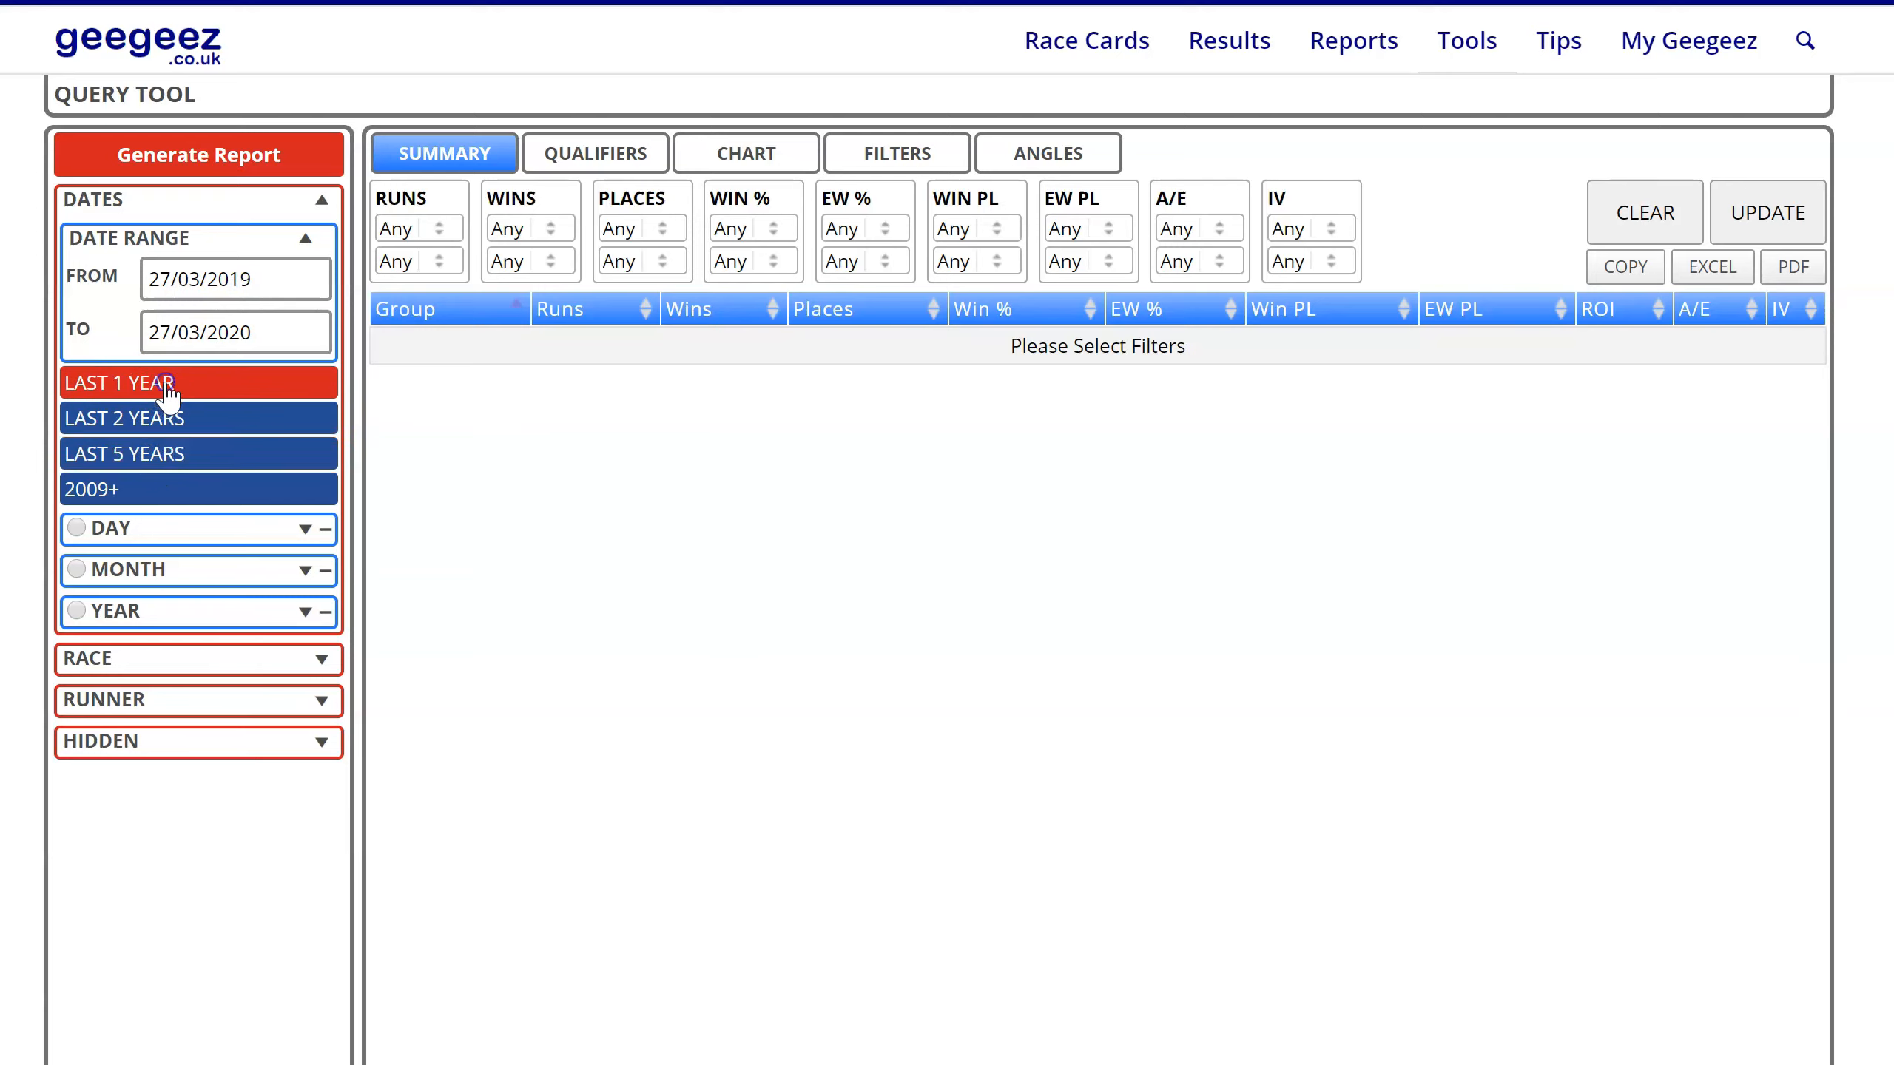
{"action": "left_click", "coordinate": [154, 427]}
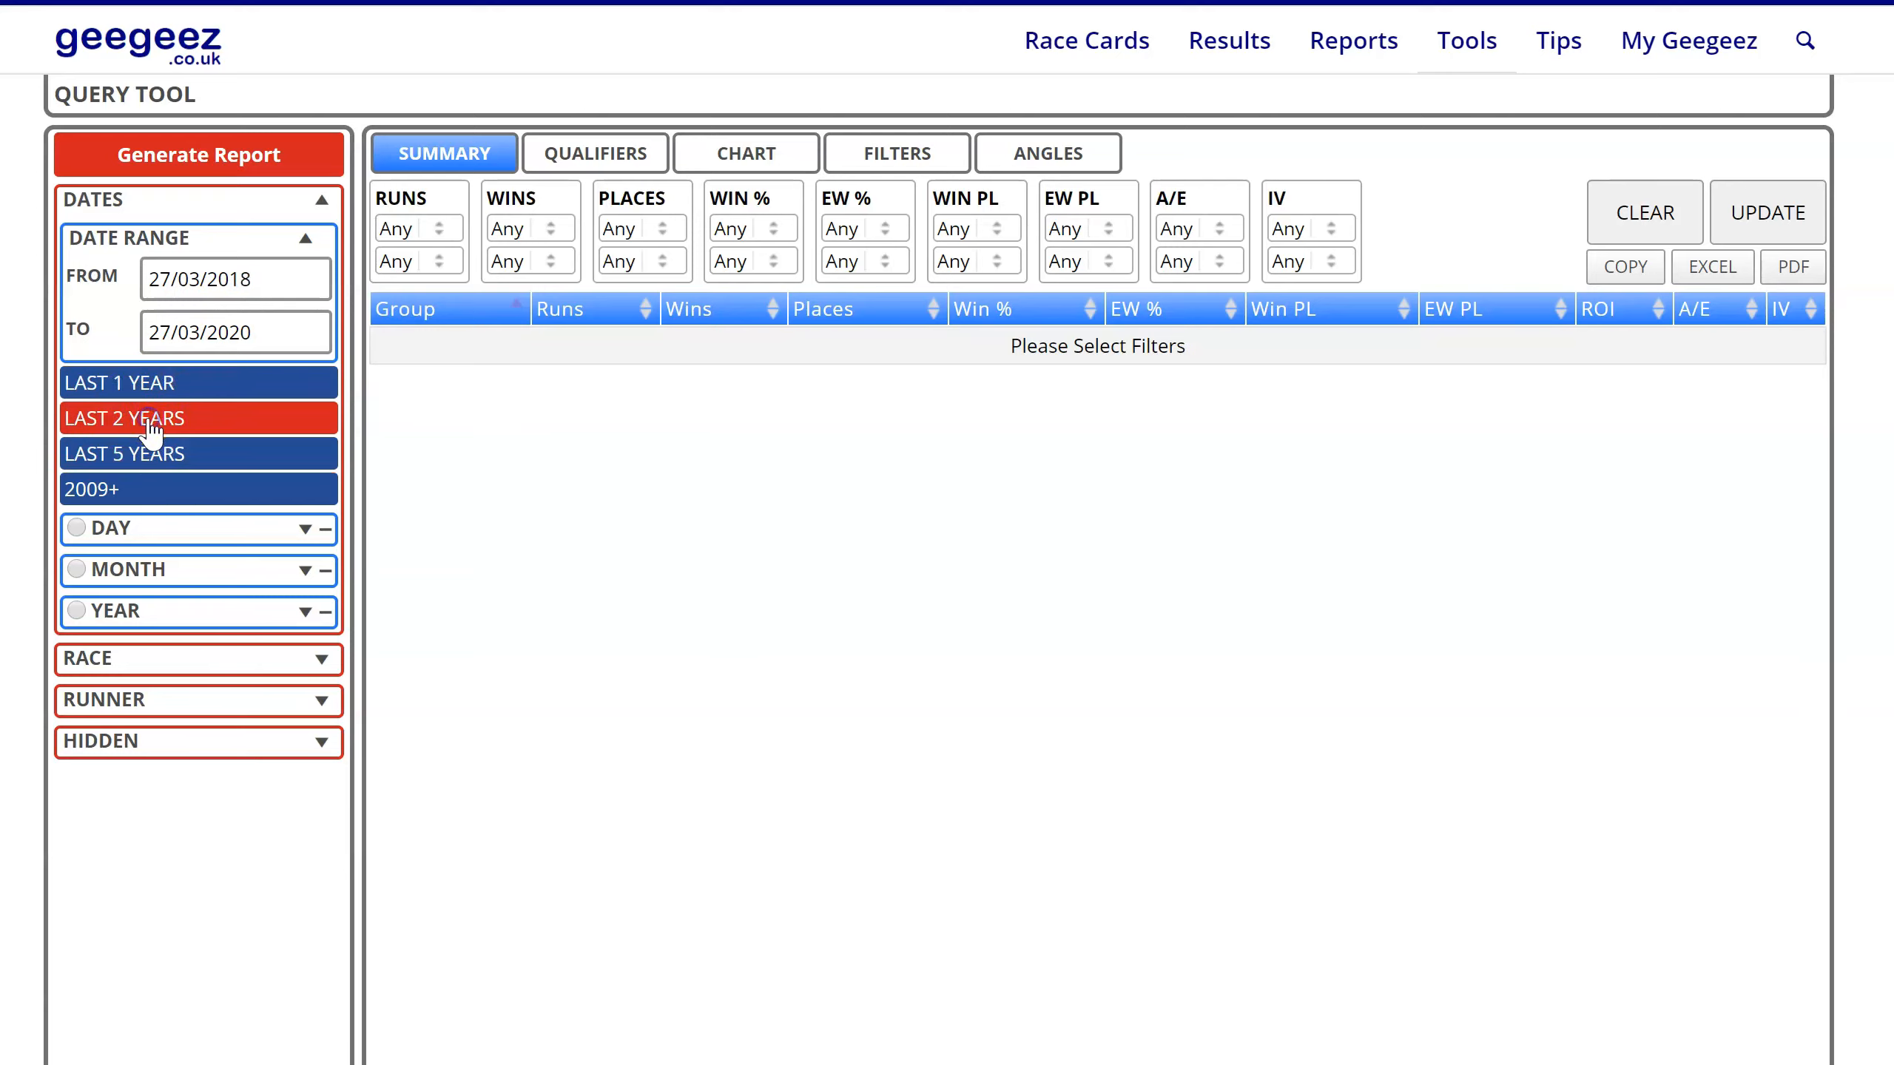
{"action": "left_click", "coordinate": [132, 456]}
{"action": "left_click", "coordinate": [123, 493]}
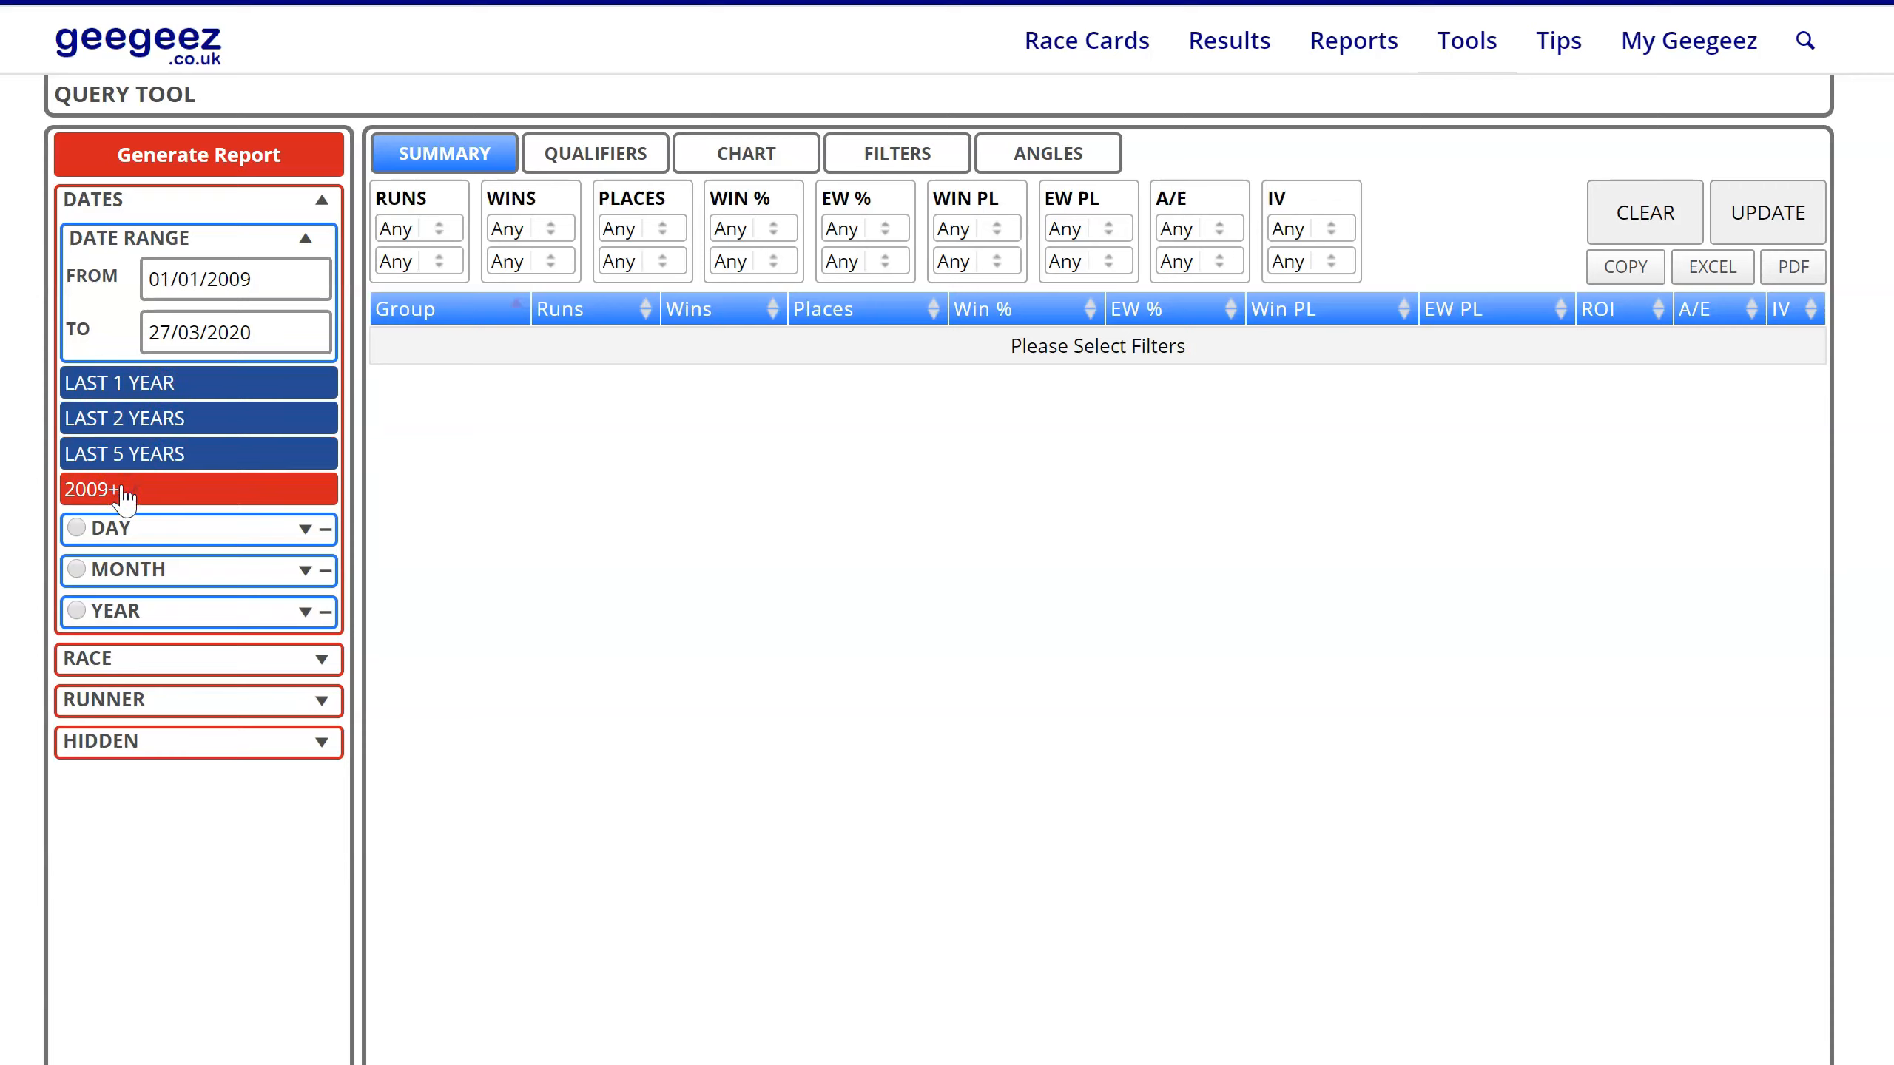
Review the options offered by the Day, Month and Year date filters
{"action": "left_click", "coordinate": [165, 527]}
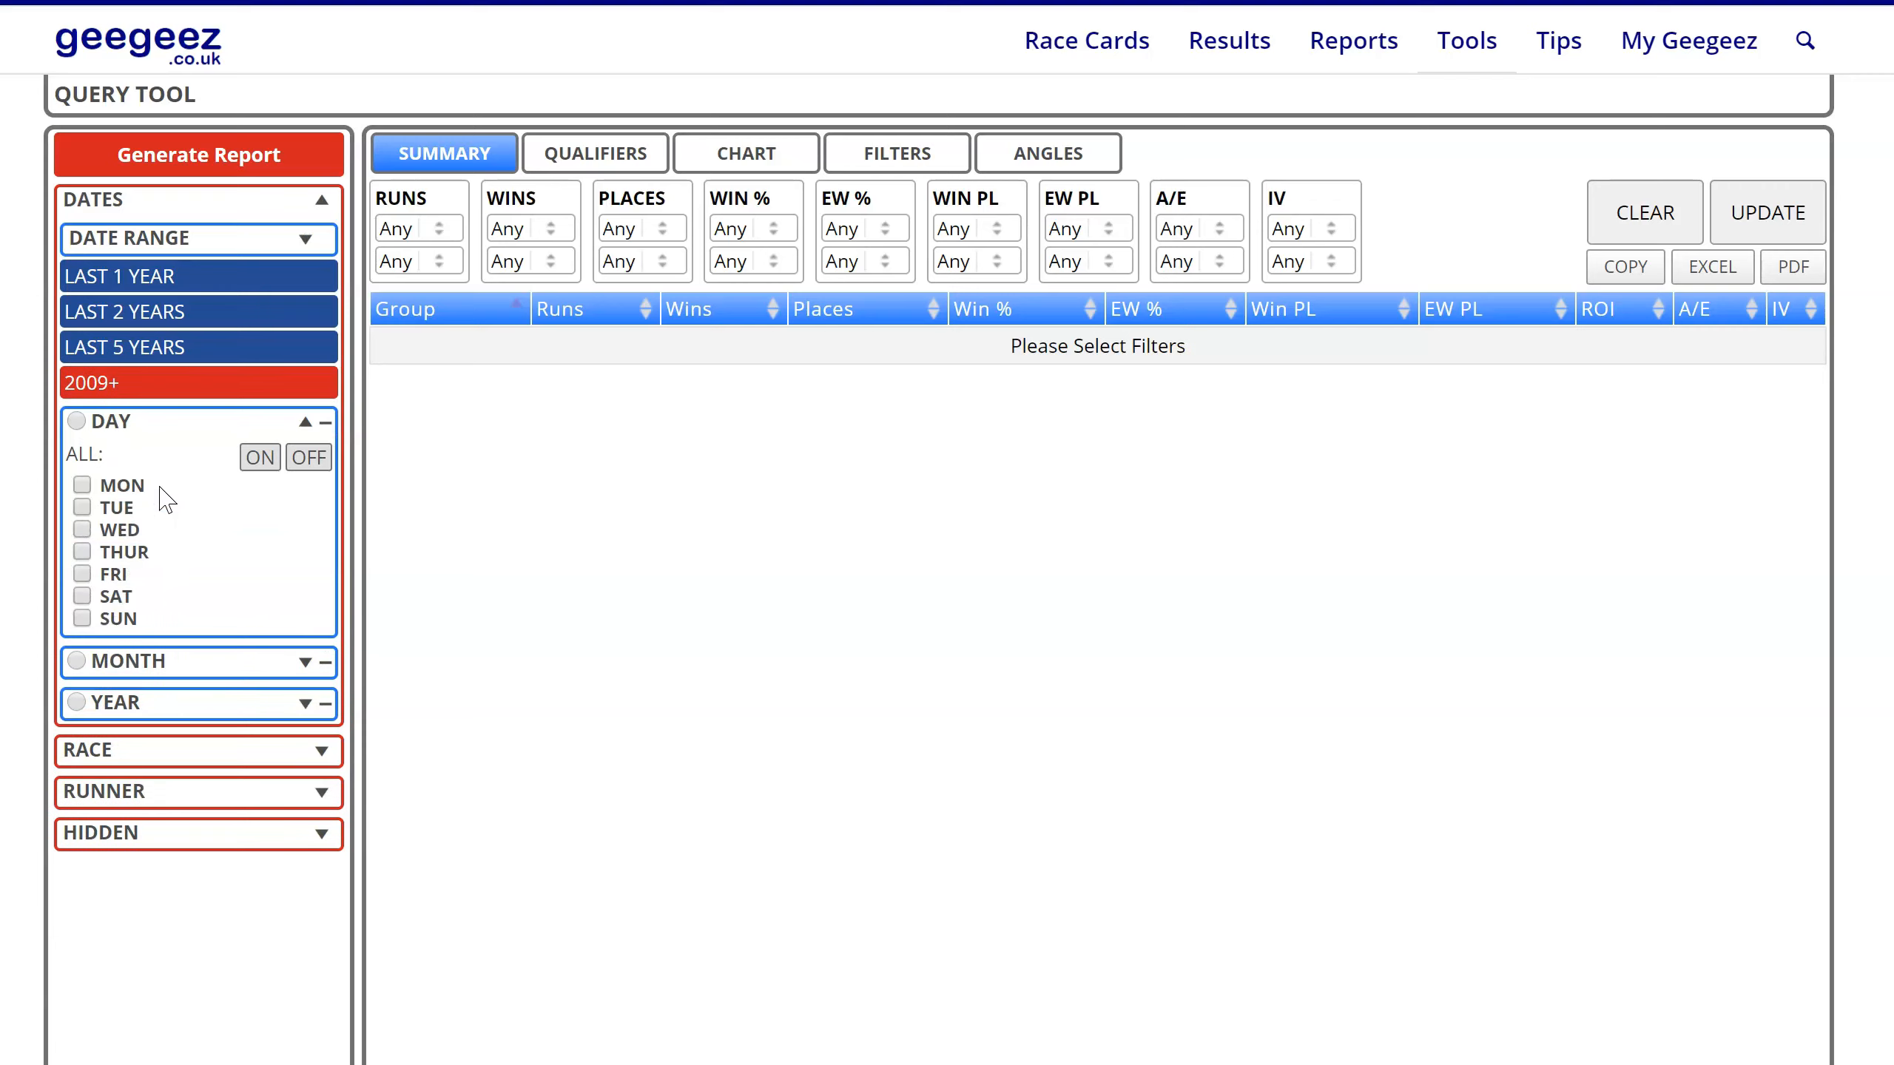
{"action": "left_click", "coordinate": [132, 422]}
{"action": "left_click", "coordinate": [131, 466]}
{"action": "left_click", "coordinate": [130, 465]}
{"action": "left_click", "coordinate": [137, 506]}
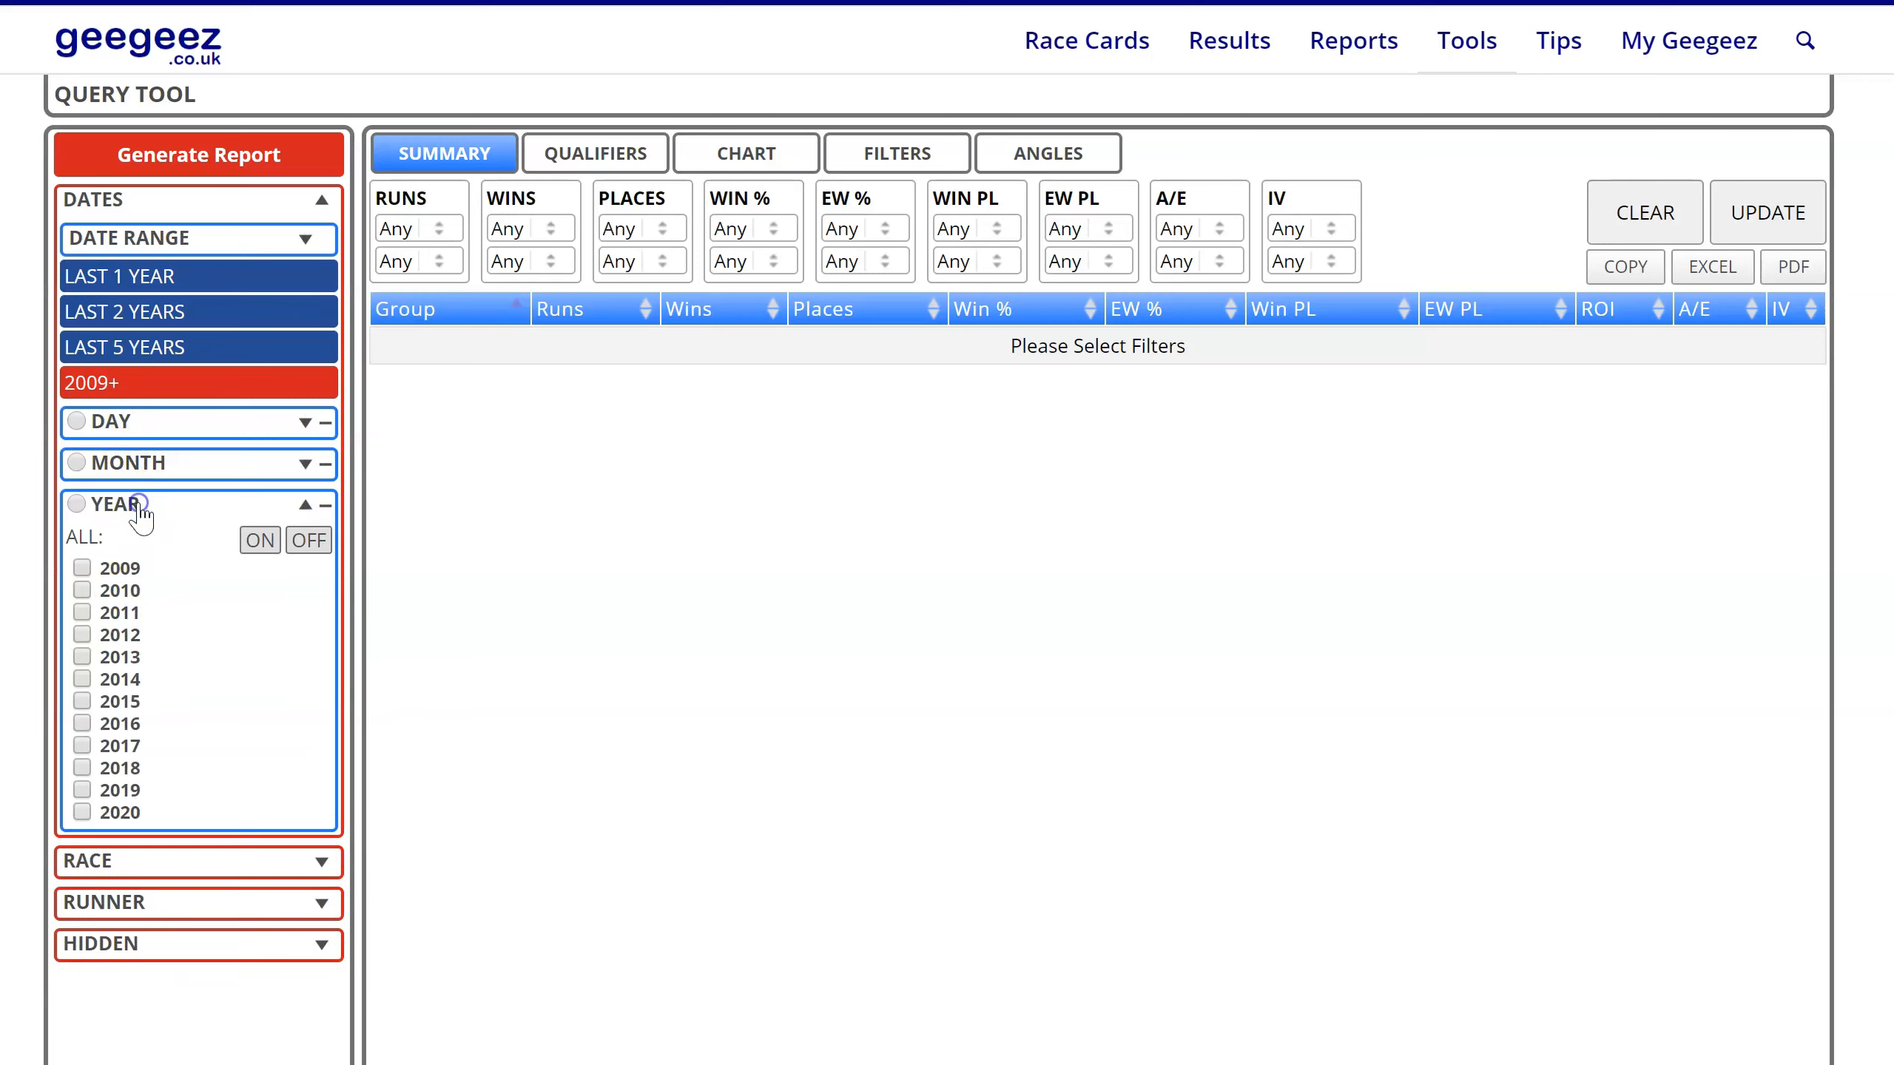
{"action": "left_click", "coordinate": [138, 507]}
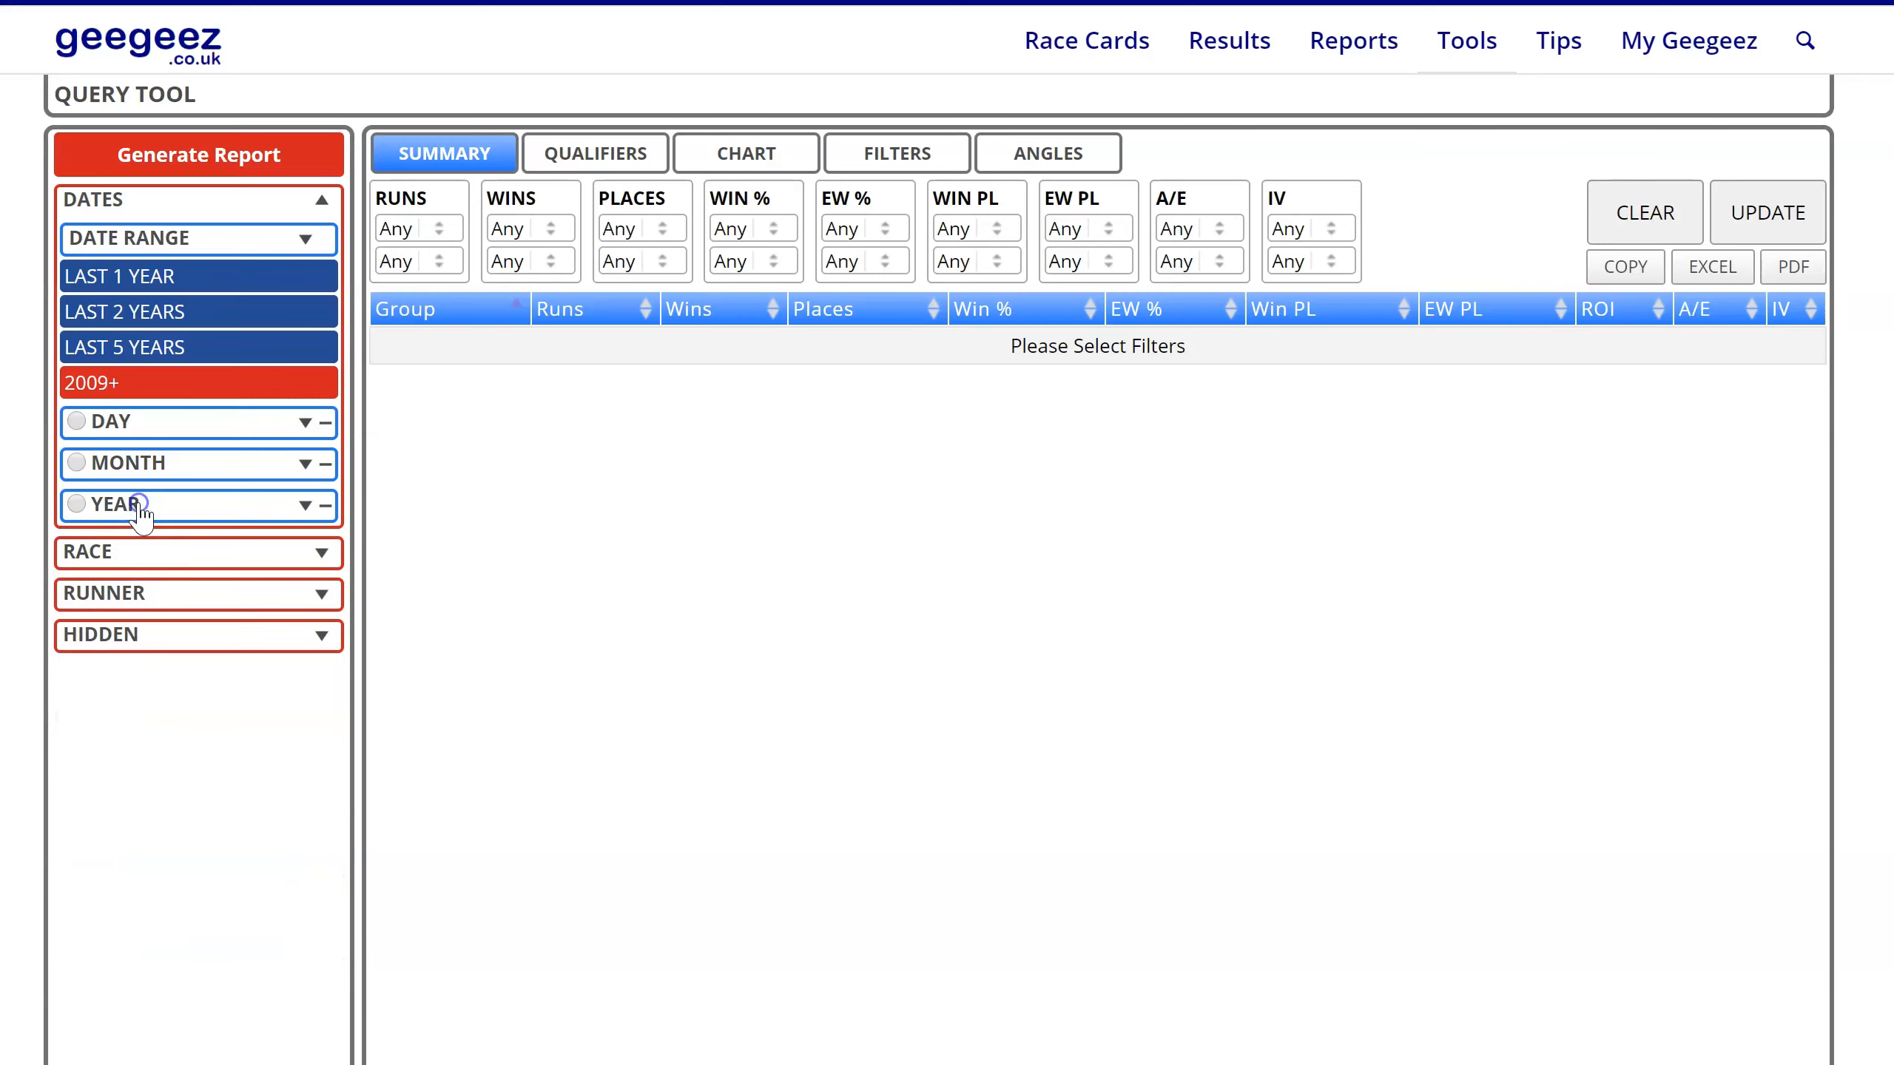
Set the query's date range to the Last 2 Years preset and collapse the date filters
{"action": "left_click", "coordinate": [161, 243]}
{"action": "left_click", "coordinate": [111, 422]}
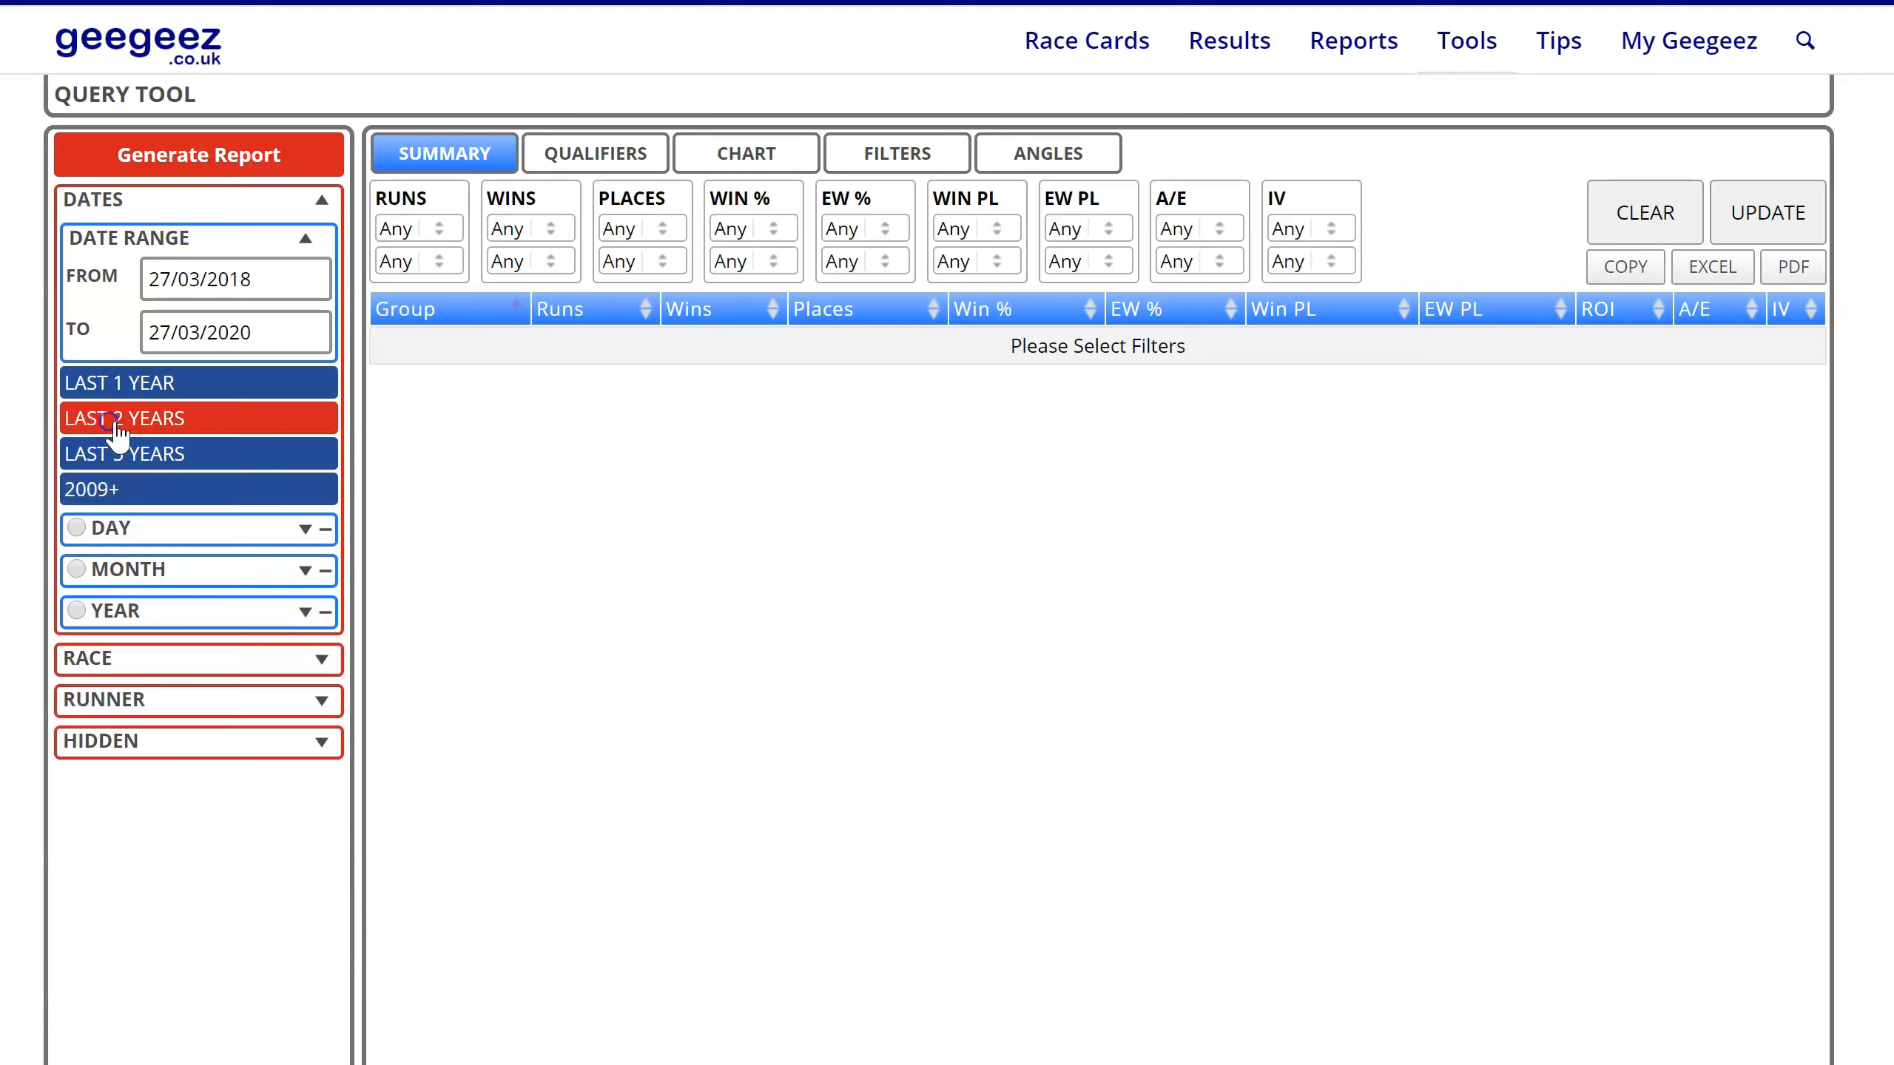
{"action": "left_click", "coordinate": [144, 241]}
{"action": "left_click", "coordinate": [126, 198]}
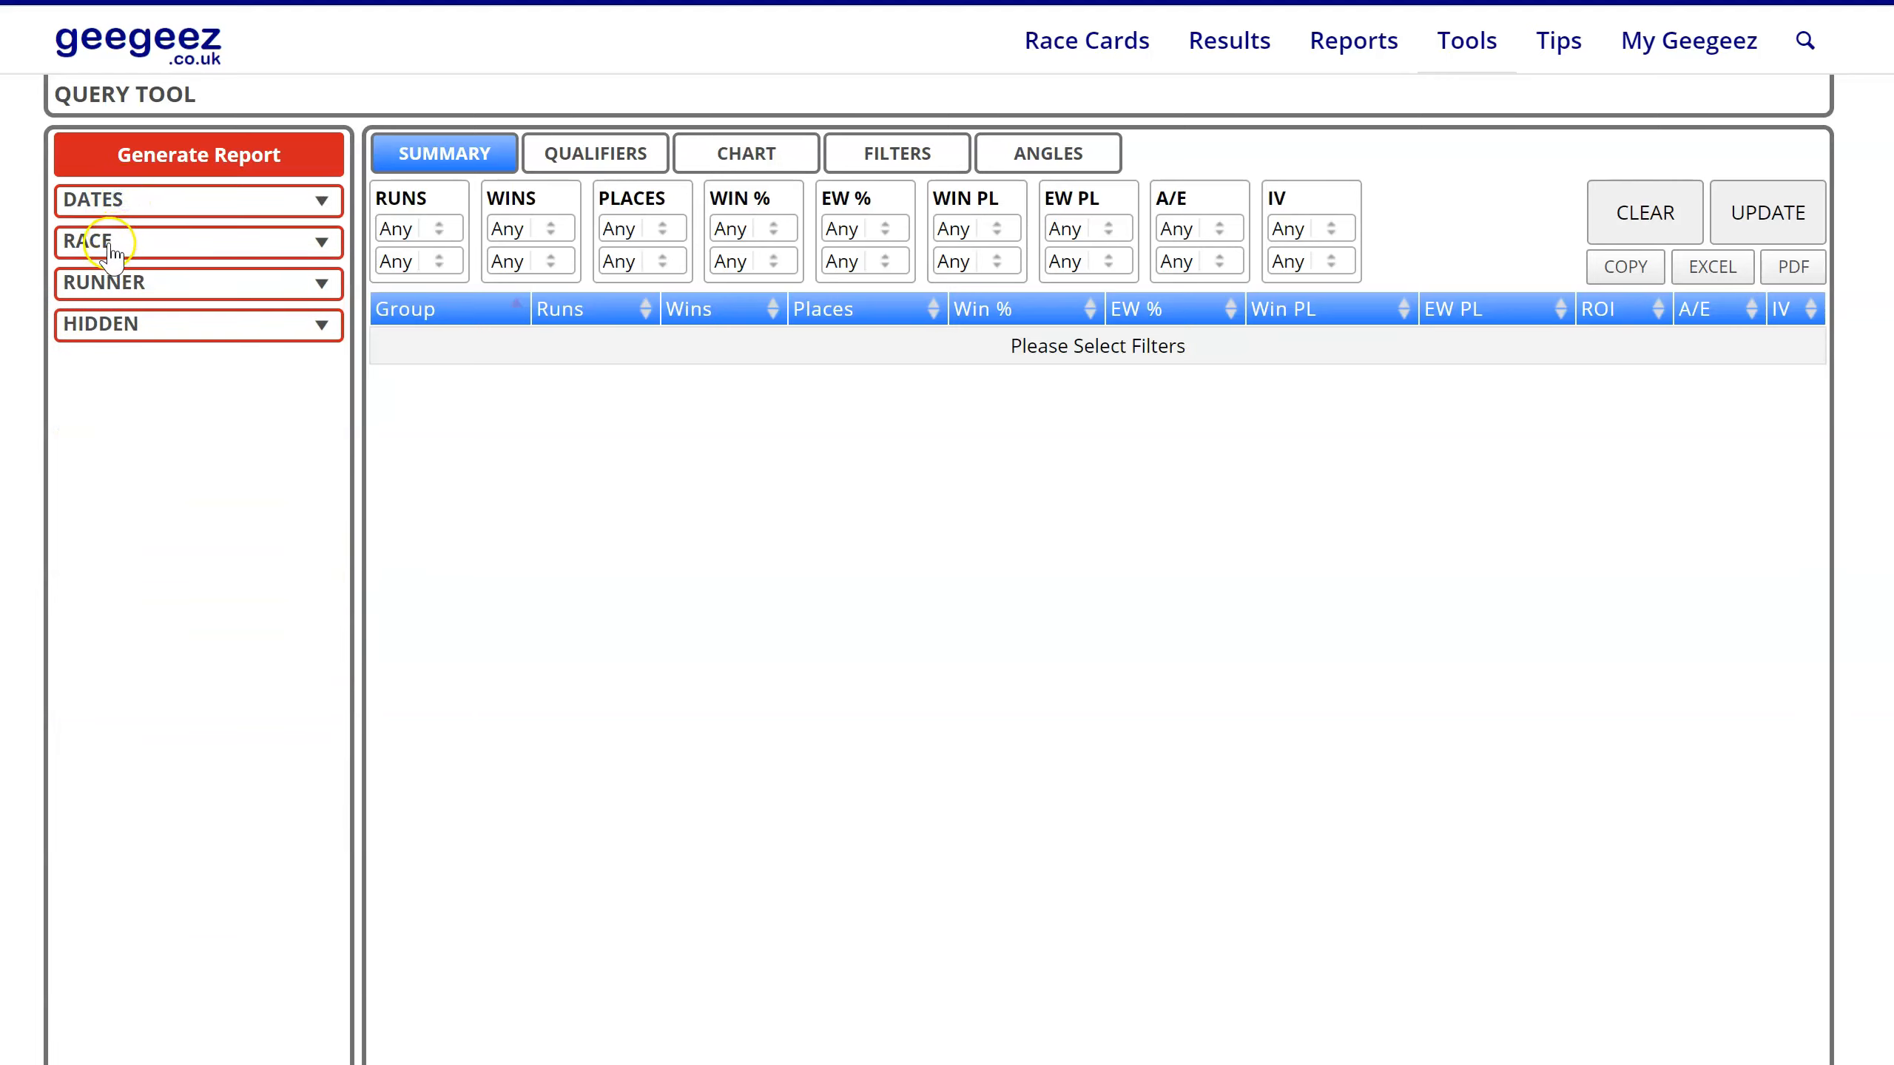
Review the Country, Course, Race Code, Class, Major Race Class and Distance options among the race filters
{"action": "left_click", "coordinate": [123, 242]}
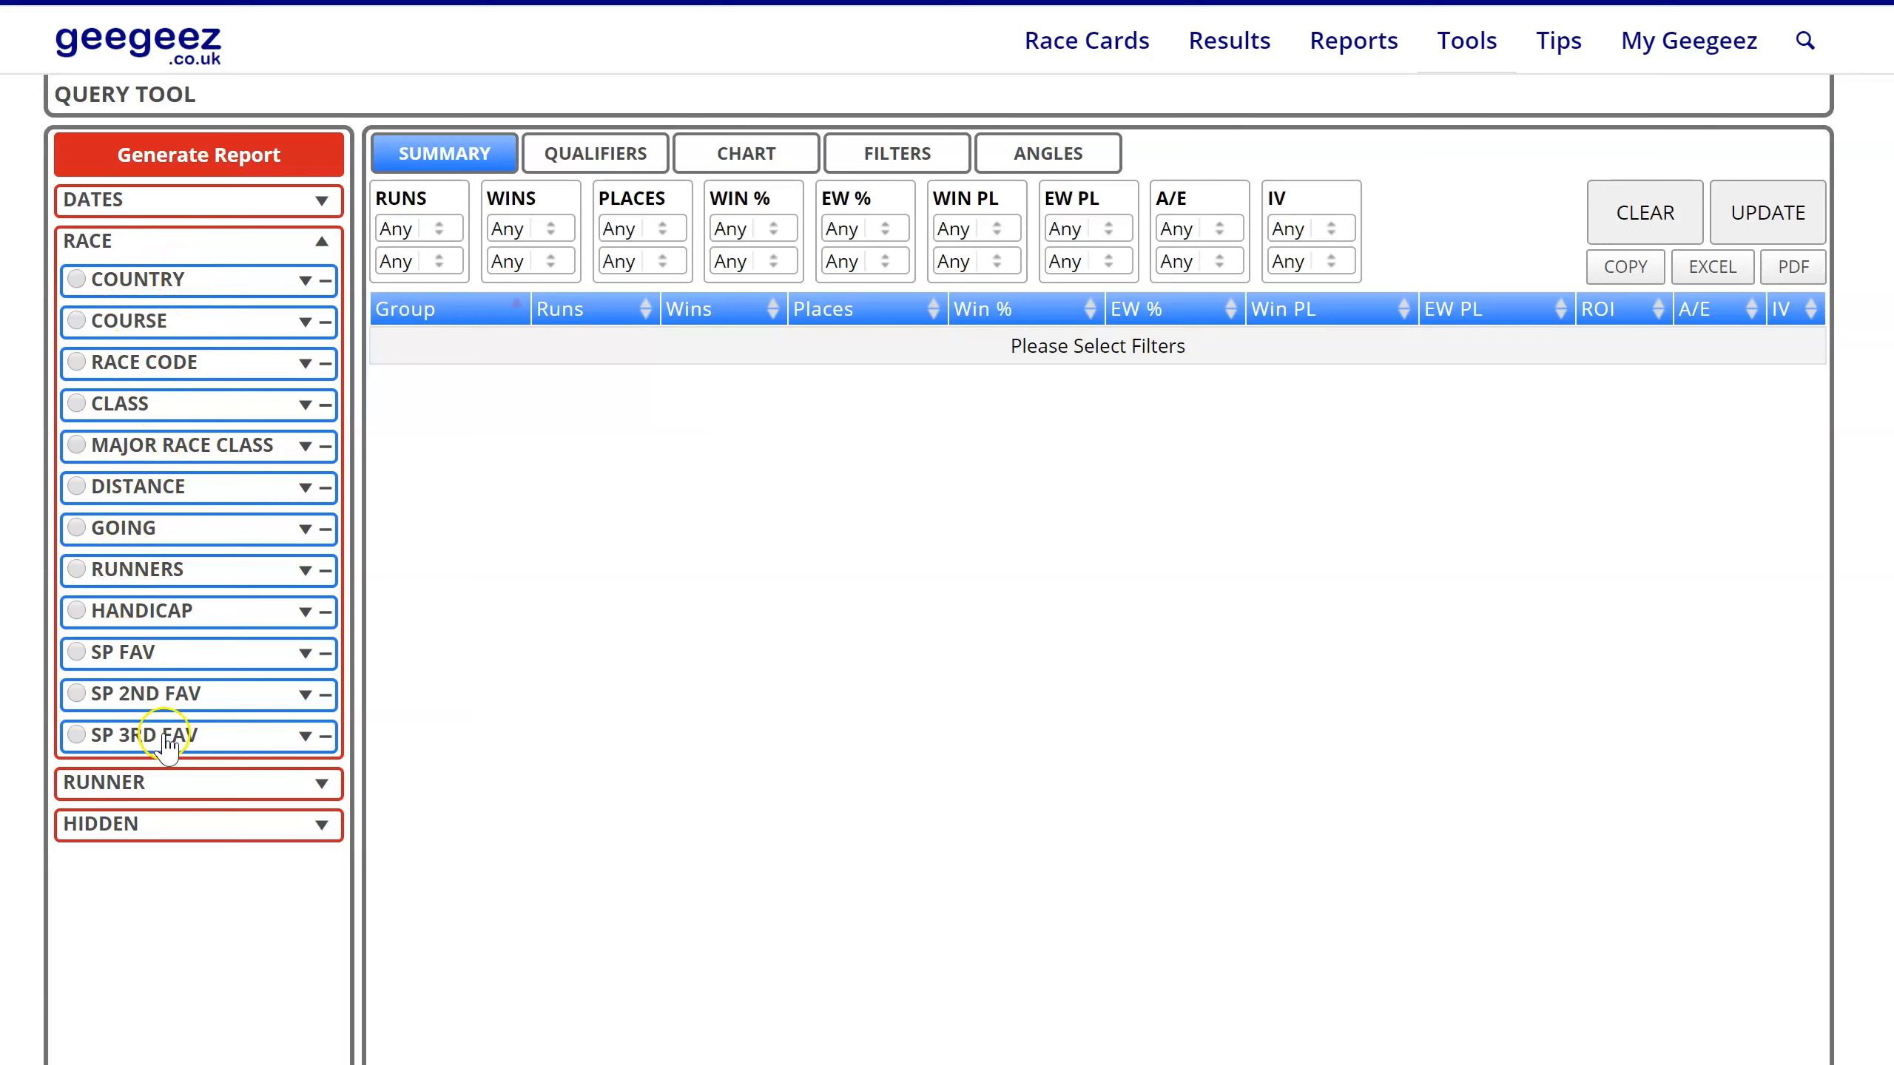
{"action": "left_click", "coordinate": [175, 284]}
{"action": "left_click", "coordinate": [173, 285]}
{"action": "left_click", "coordinate": [167, 325]}
{"action": "left_click", "coordinate": [168, 325]}
{"action": "left_click", "coordinate": [148, 364]}
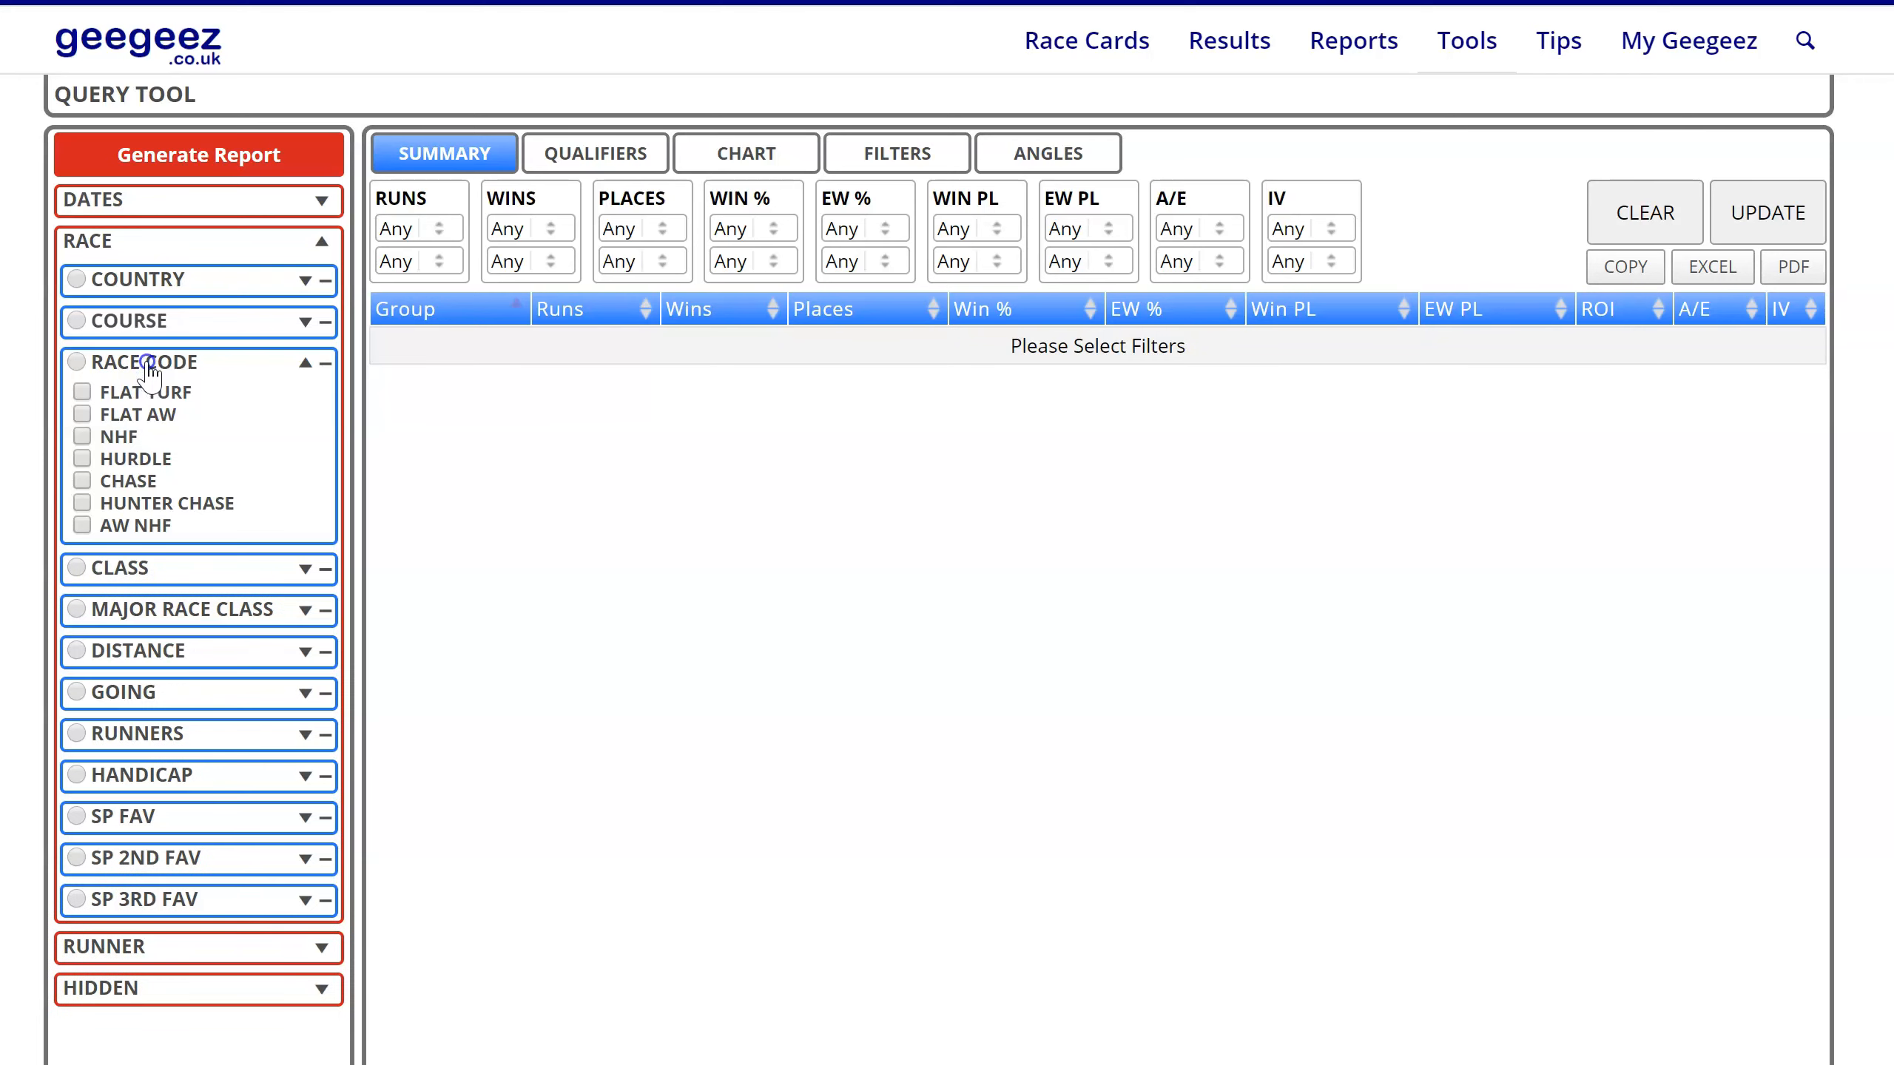
{"action": "left_click", "coordinate": [148, 363]}
{"action": "left_click", "coordinate": [142, 404]}
{"action": "left_click", "coordinate": [142, 404]}
{"action": "left_click", "coordinate": [144, 446]}
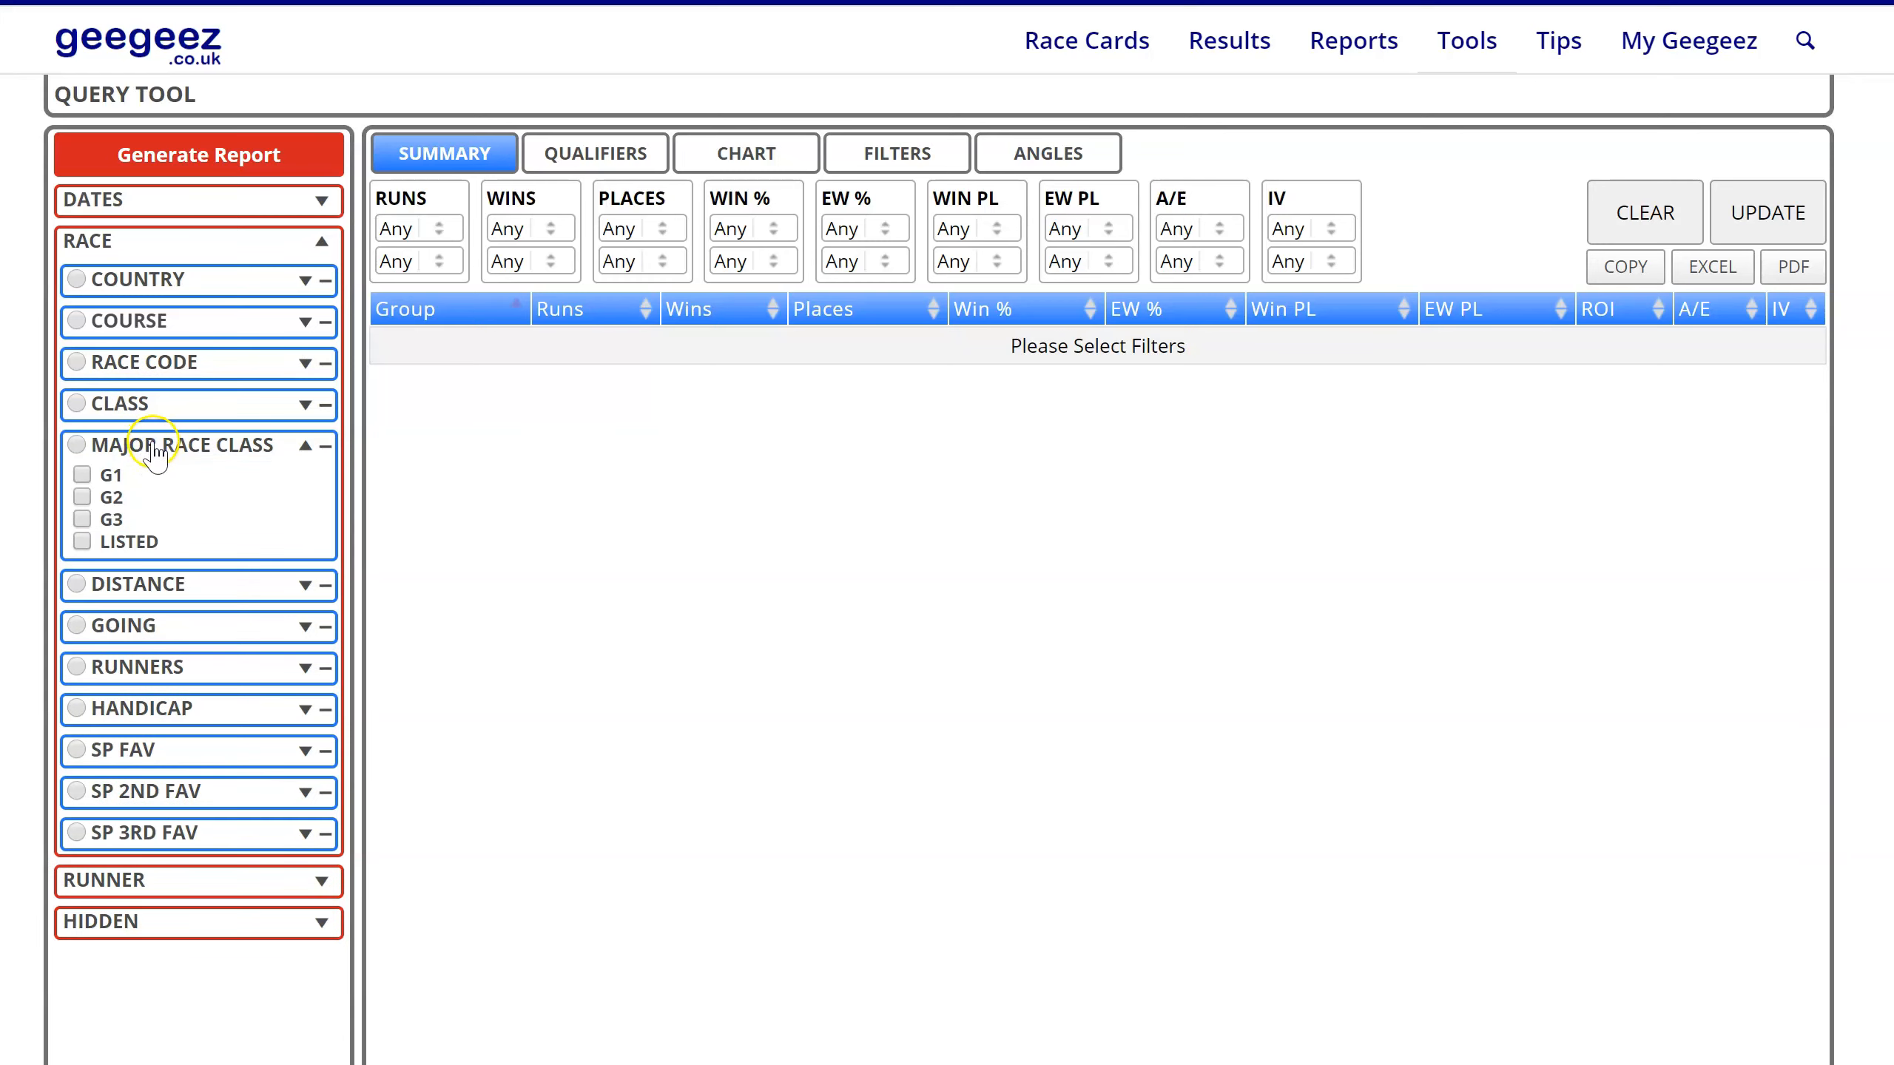
{"action": "left_click", "coordinate": [155, 446]}
{"action": "left_click", "coordinate": [141, 489]}
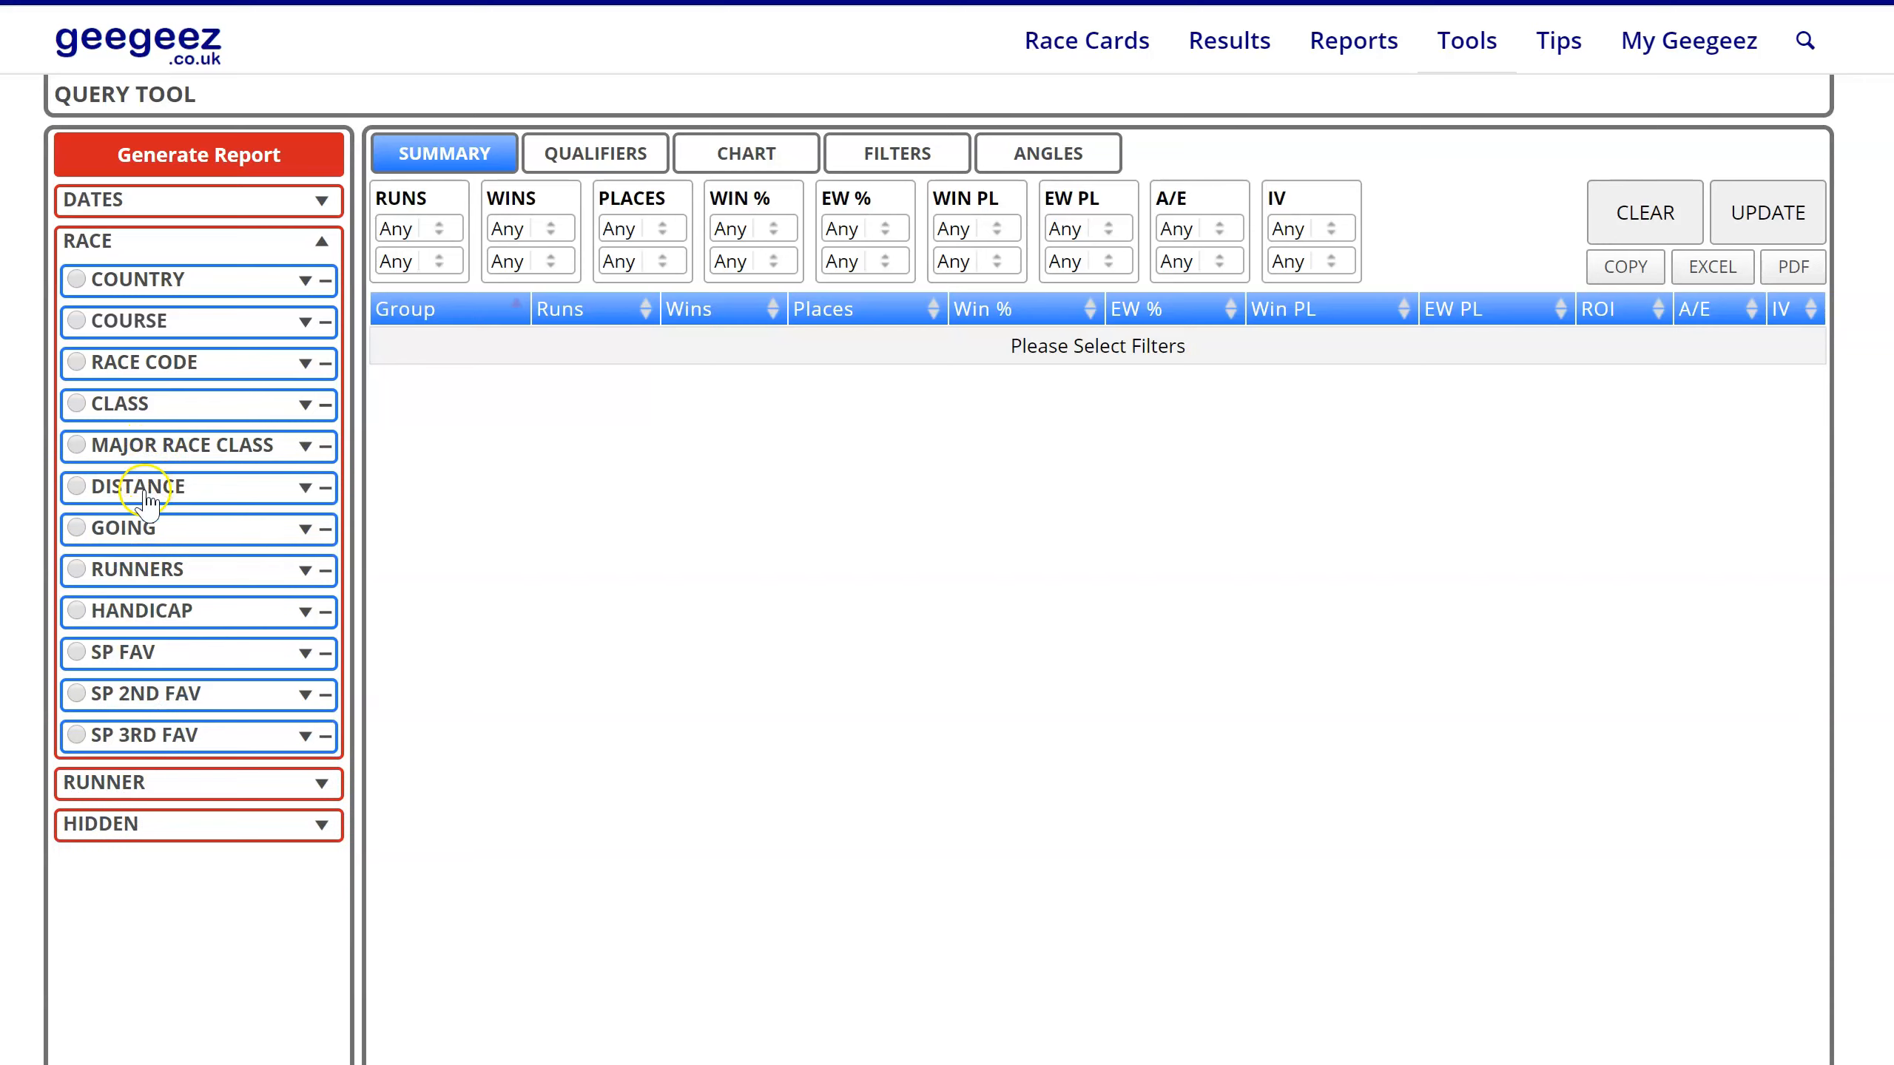
{"action": "left_click", "coordinate": [168, 528]}
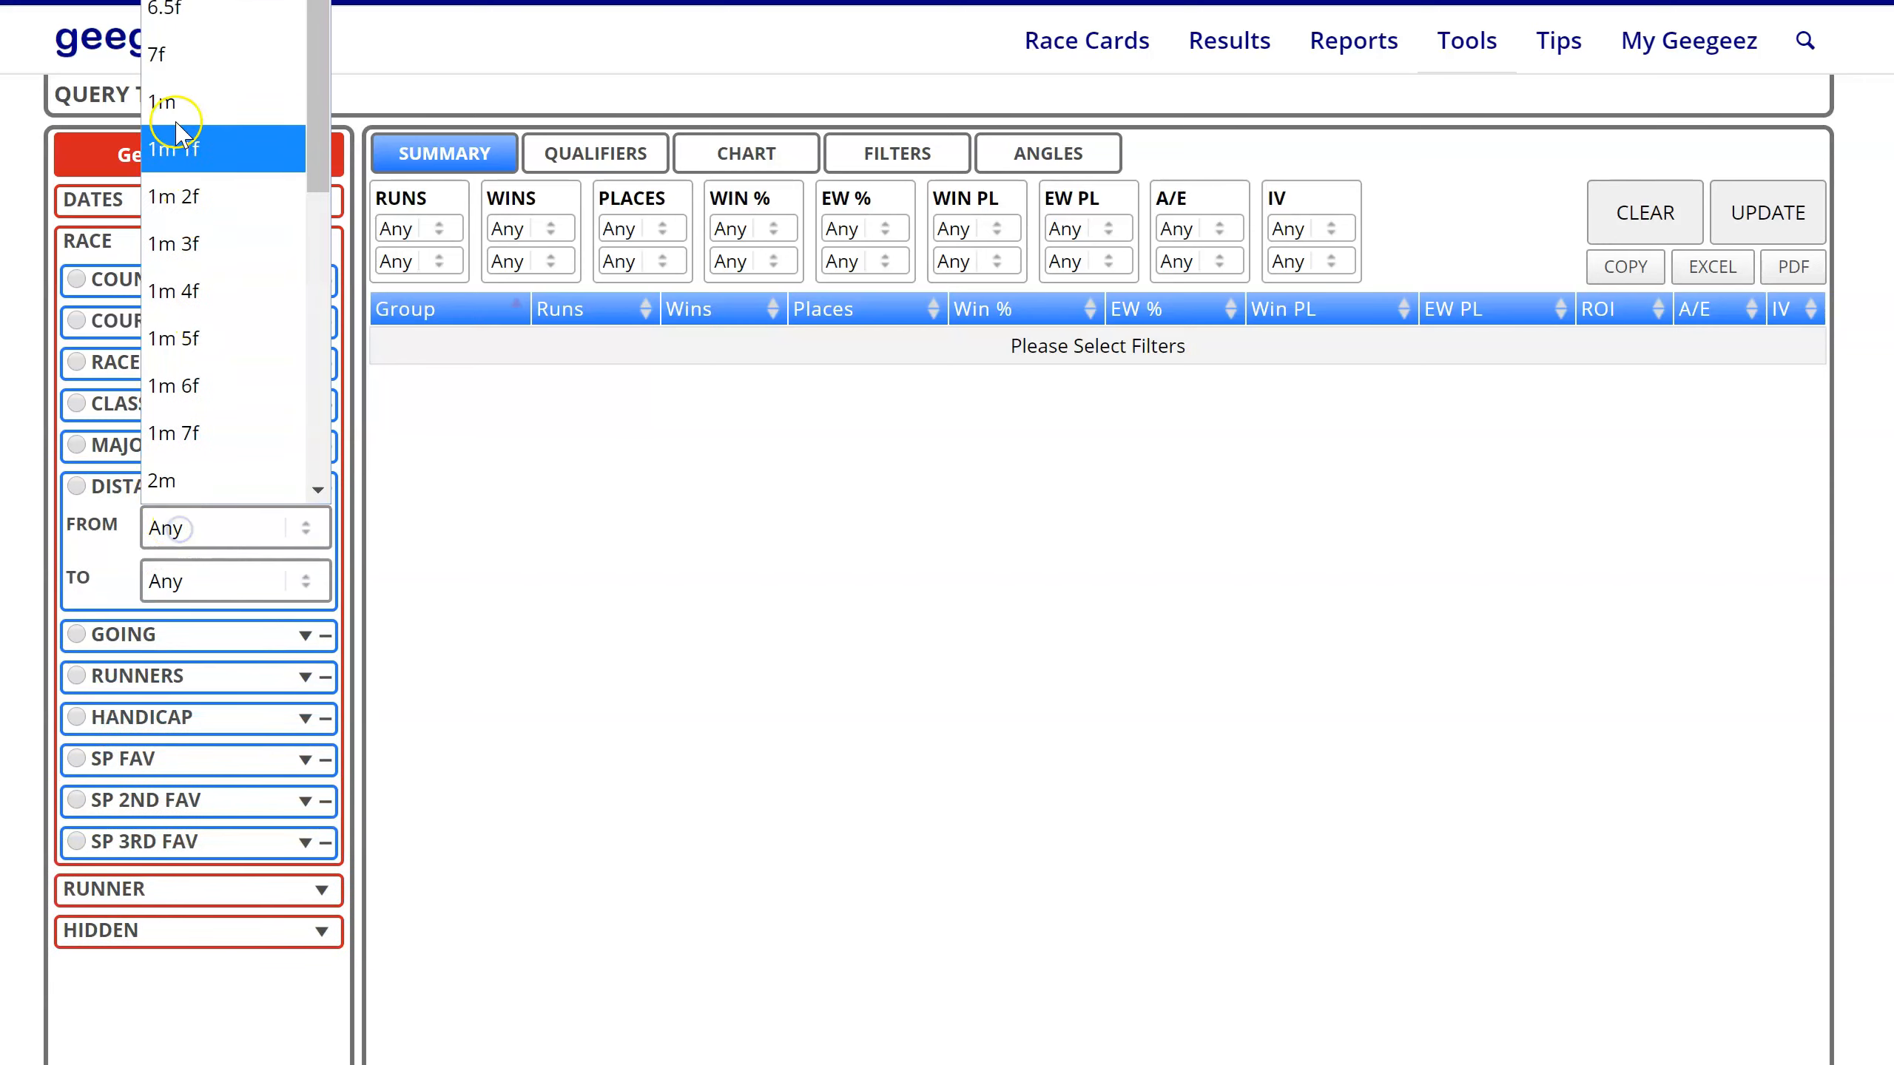
{"action": "left_click", "coordinate": [111, 492]}
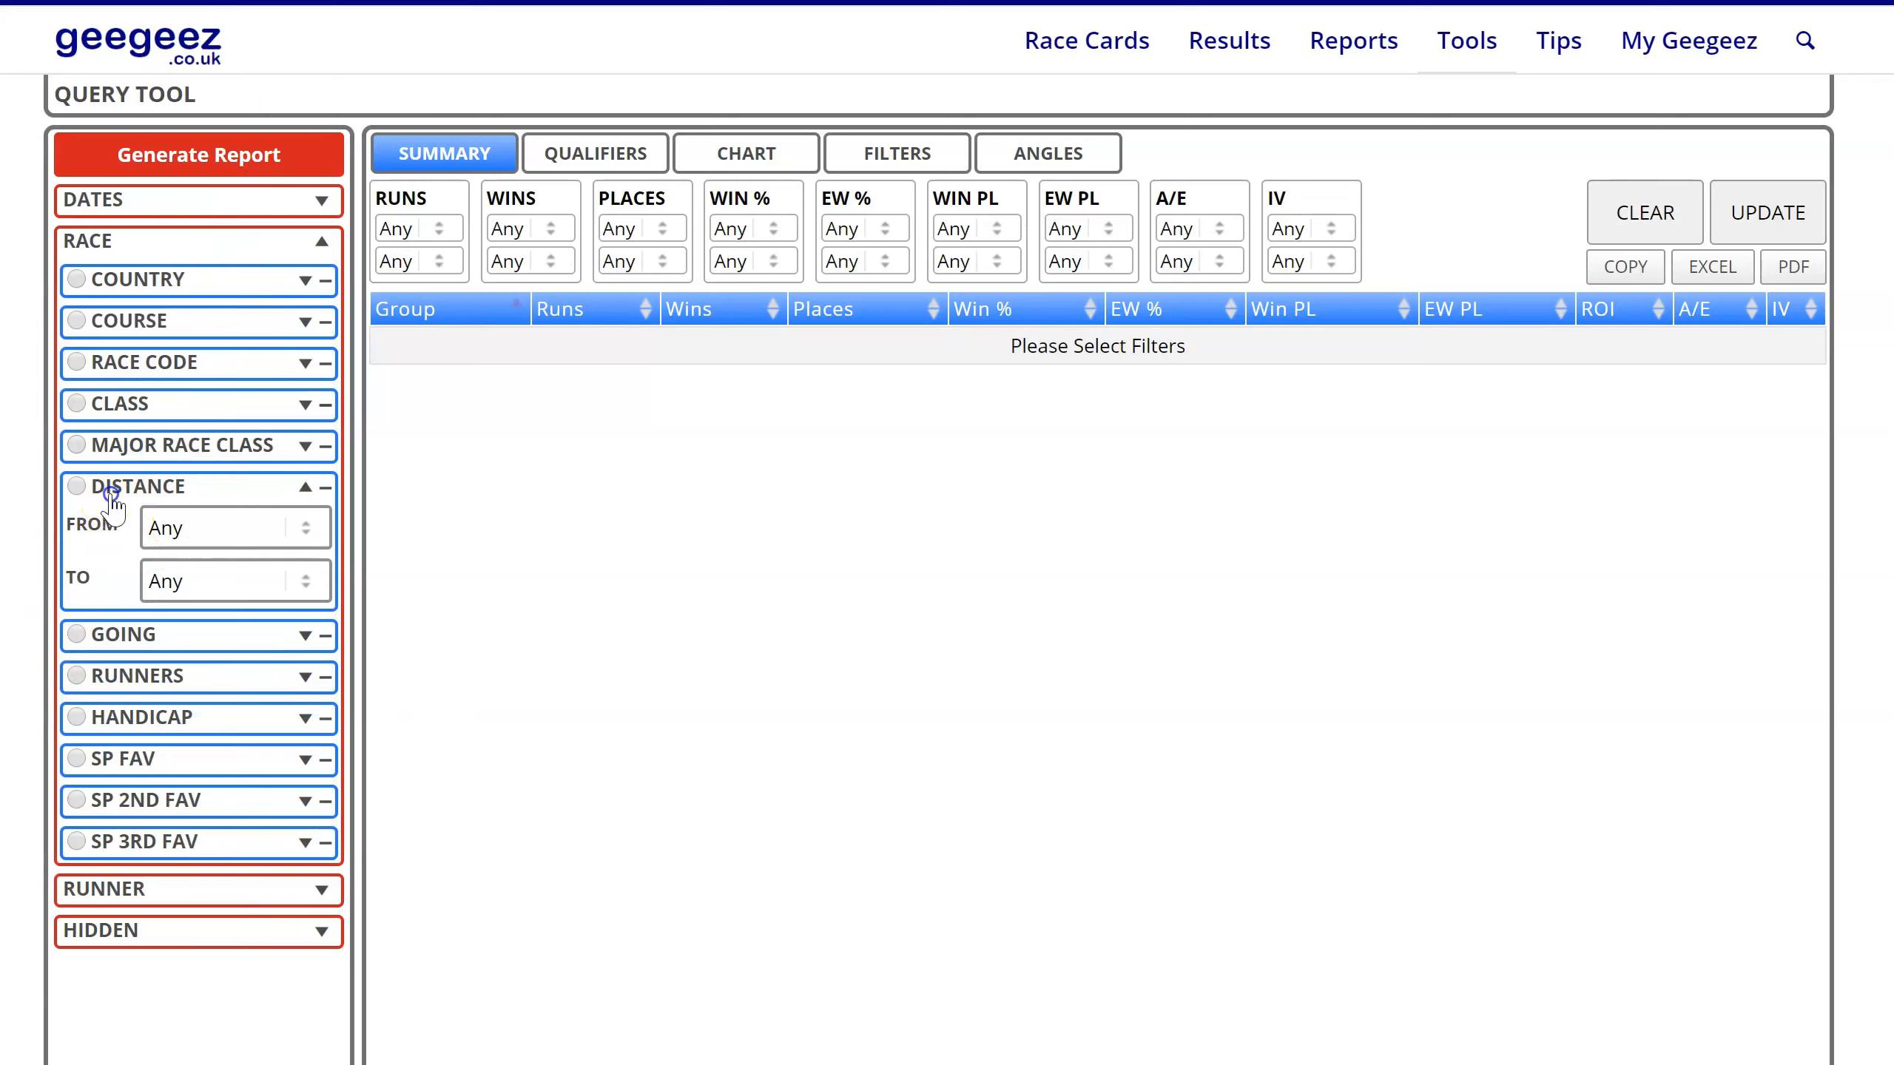
Set the race's Going filter to run from Good to Soft
{"action": "left_click", "coordinate": [130, 530]}
{"action": "left_click", "coordinate": [165, 569]}
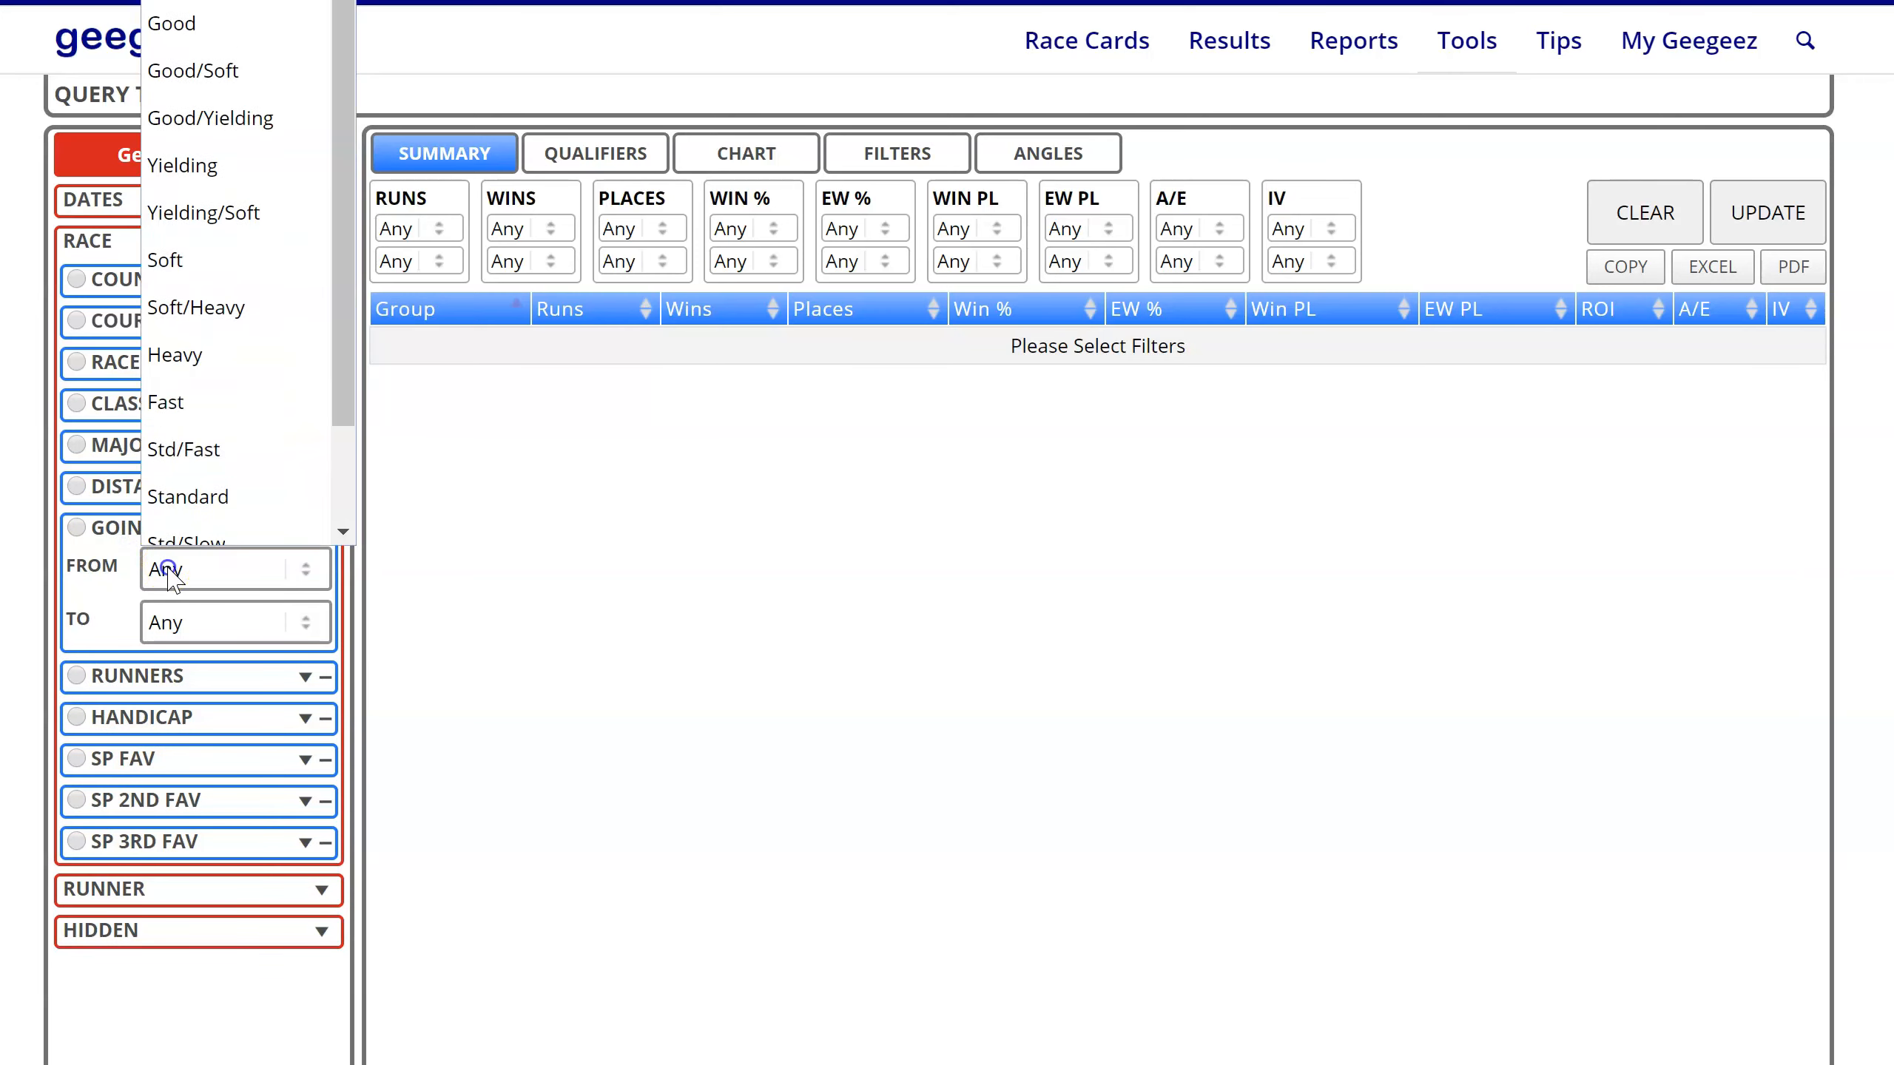
{"action": "left_click", "coordinate": [190, 12]}
{"action": "left_click", "coordinate": [166, 622]}
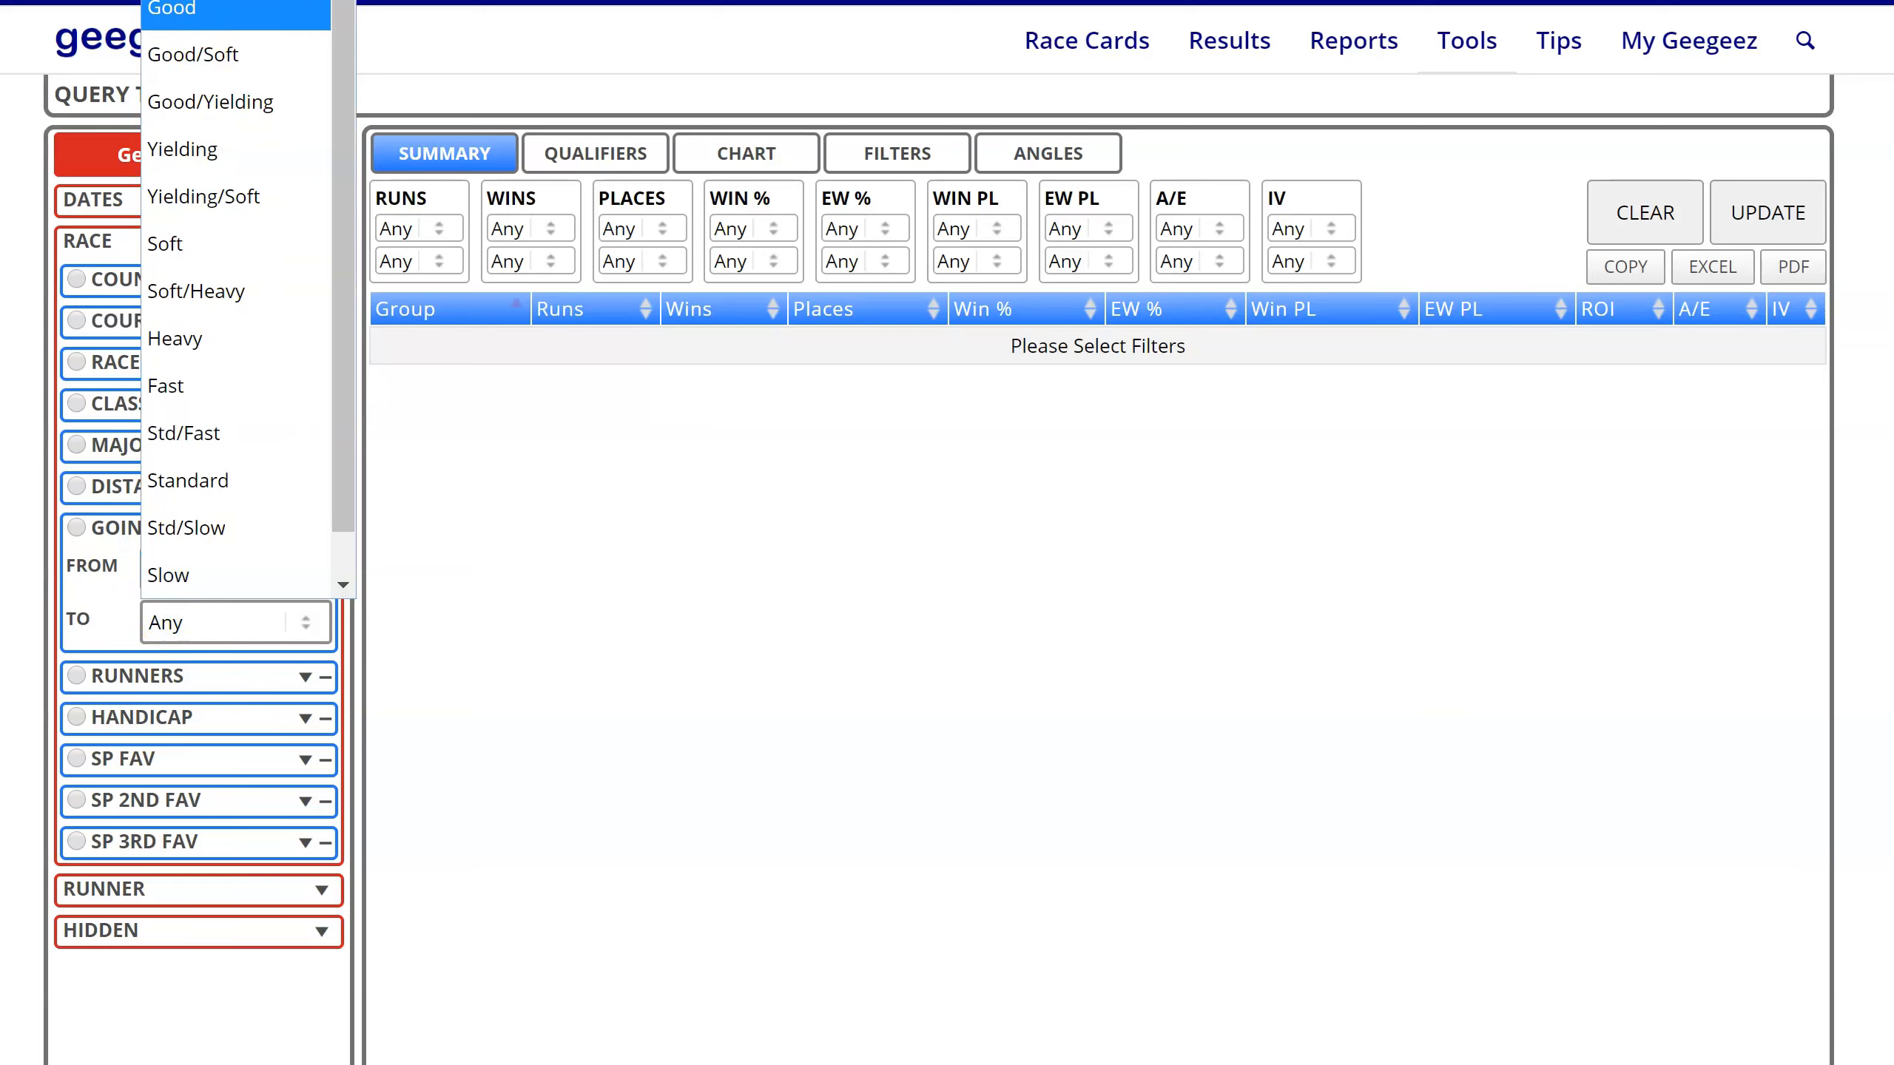
{"action": "left_click", "coordinate": [210, 245]}
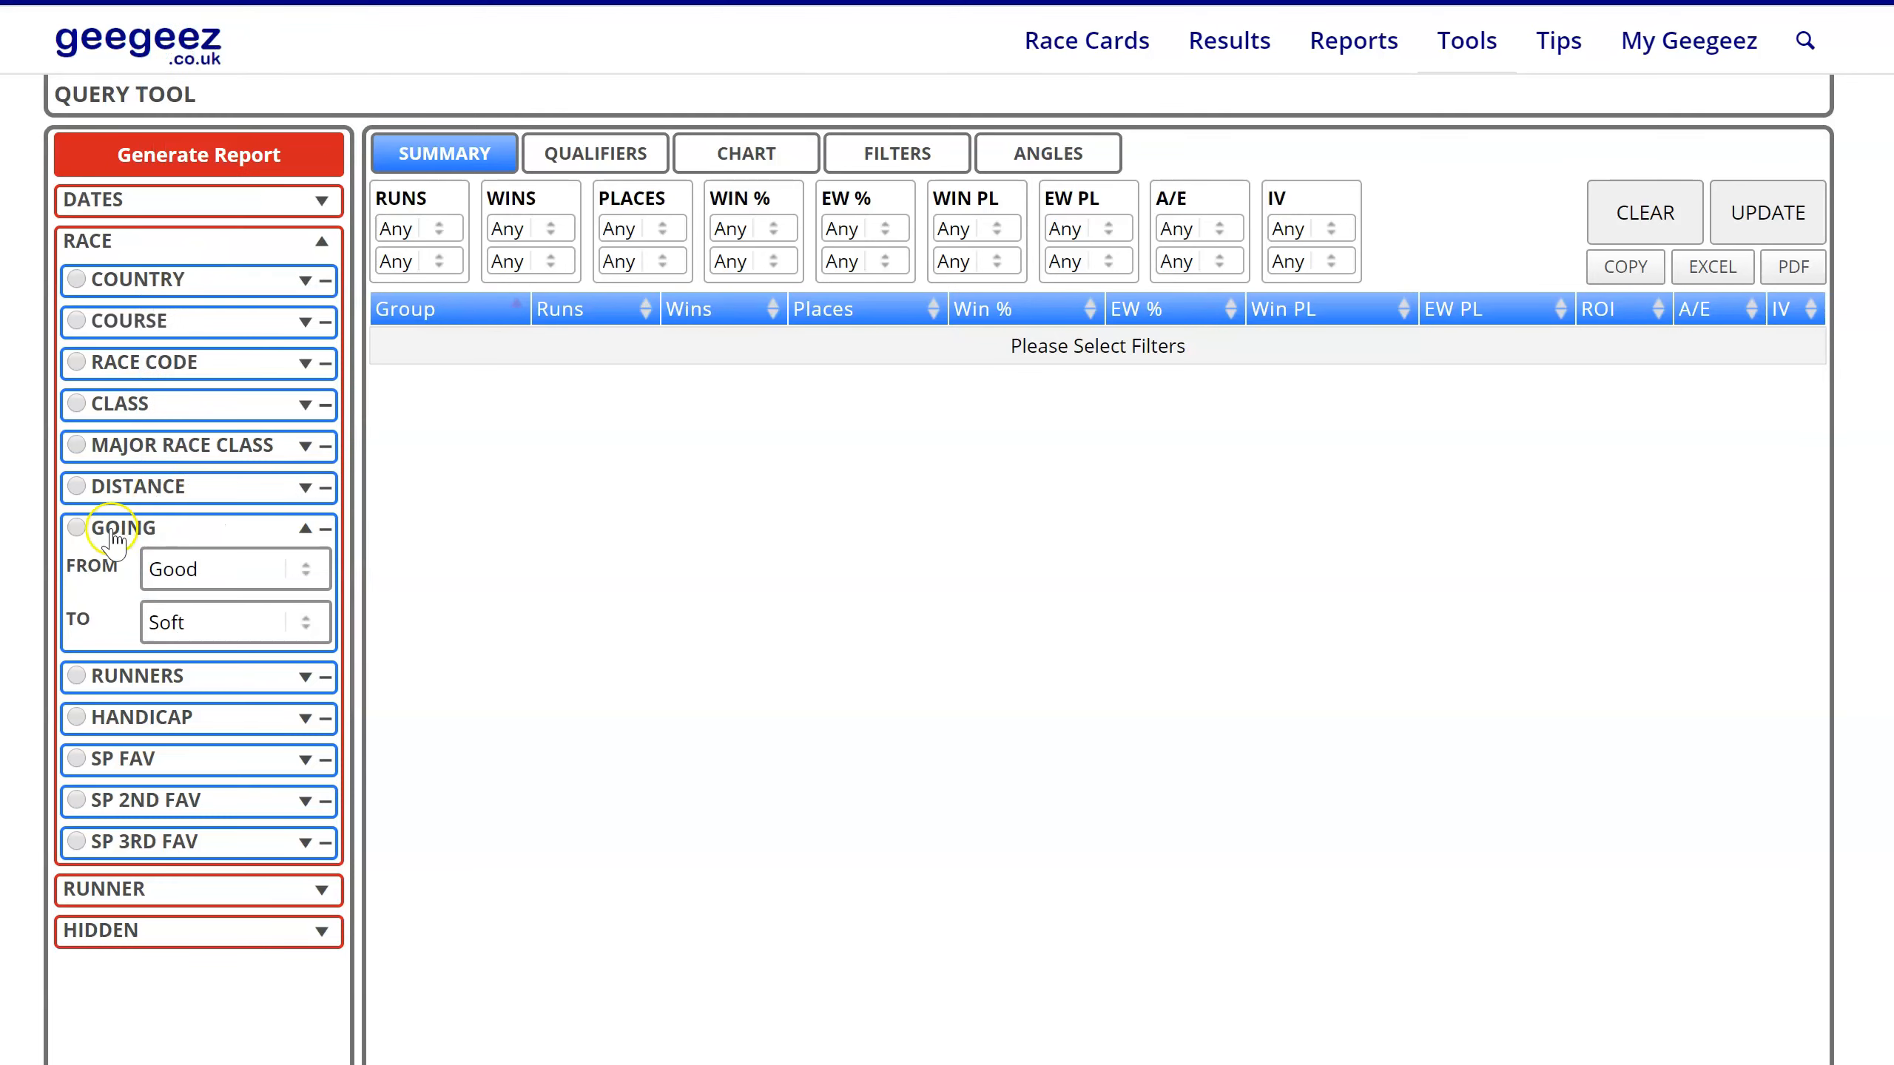
{"action": "left_click", "coordinate": [154, 529]}
Review the Runners, Handicap, SP Fav, SP 2nd Fav and SP 3rd Fav options among the race filters
{"action": "left_click", "coordinate": [149, 574]}
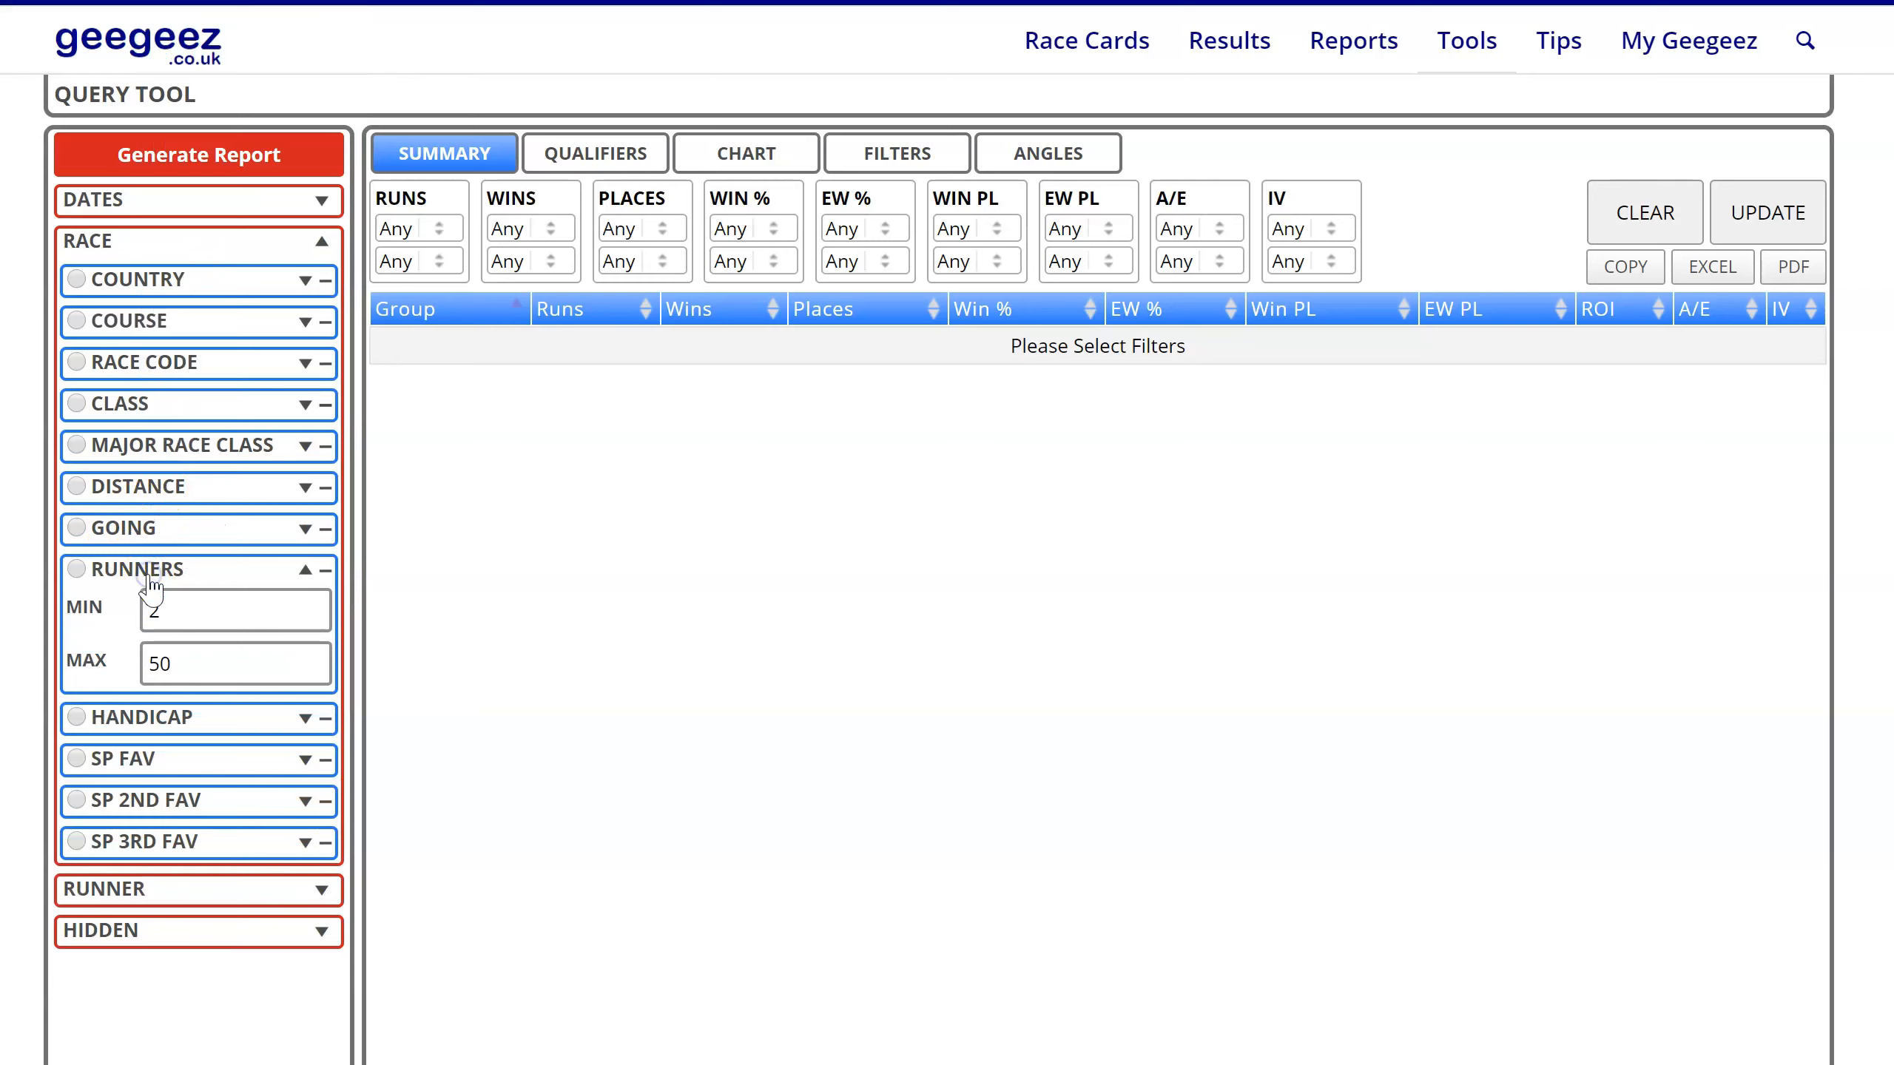
{"action": "left_click", "coordinate": [152, 573]}
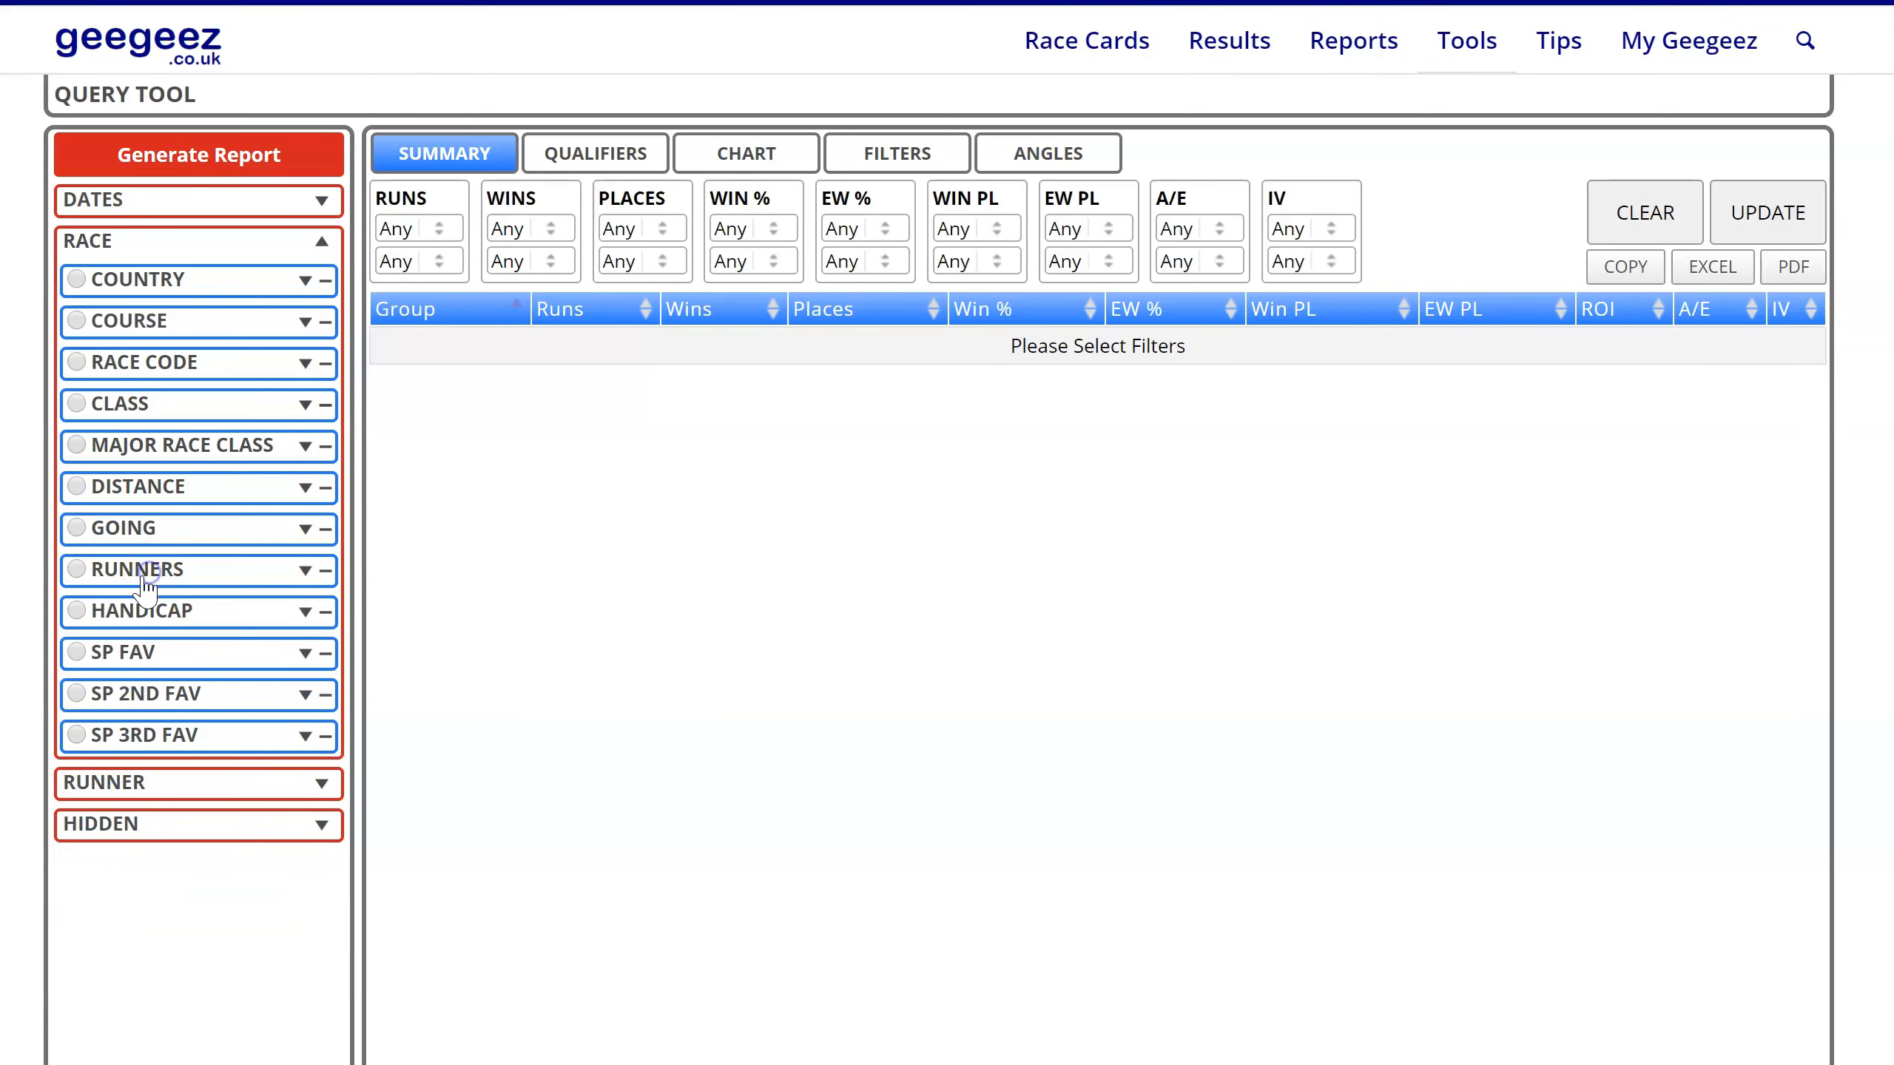
{"action": "left_click", "coordinate": [153, 611]}
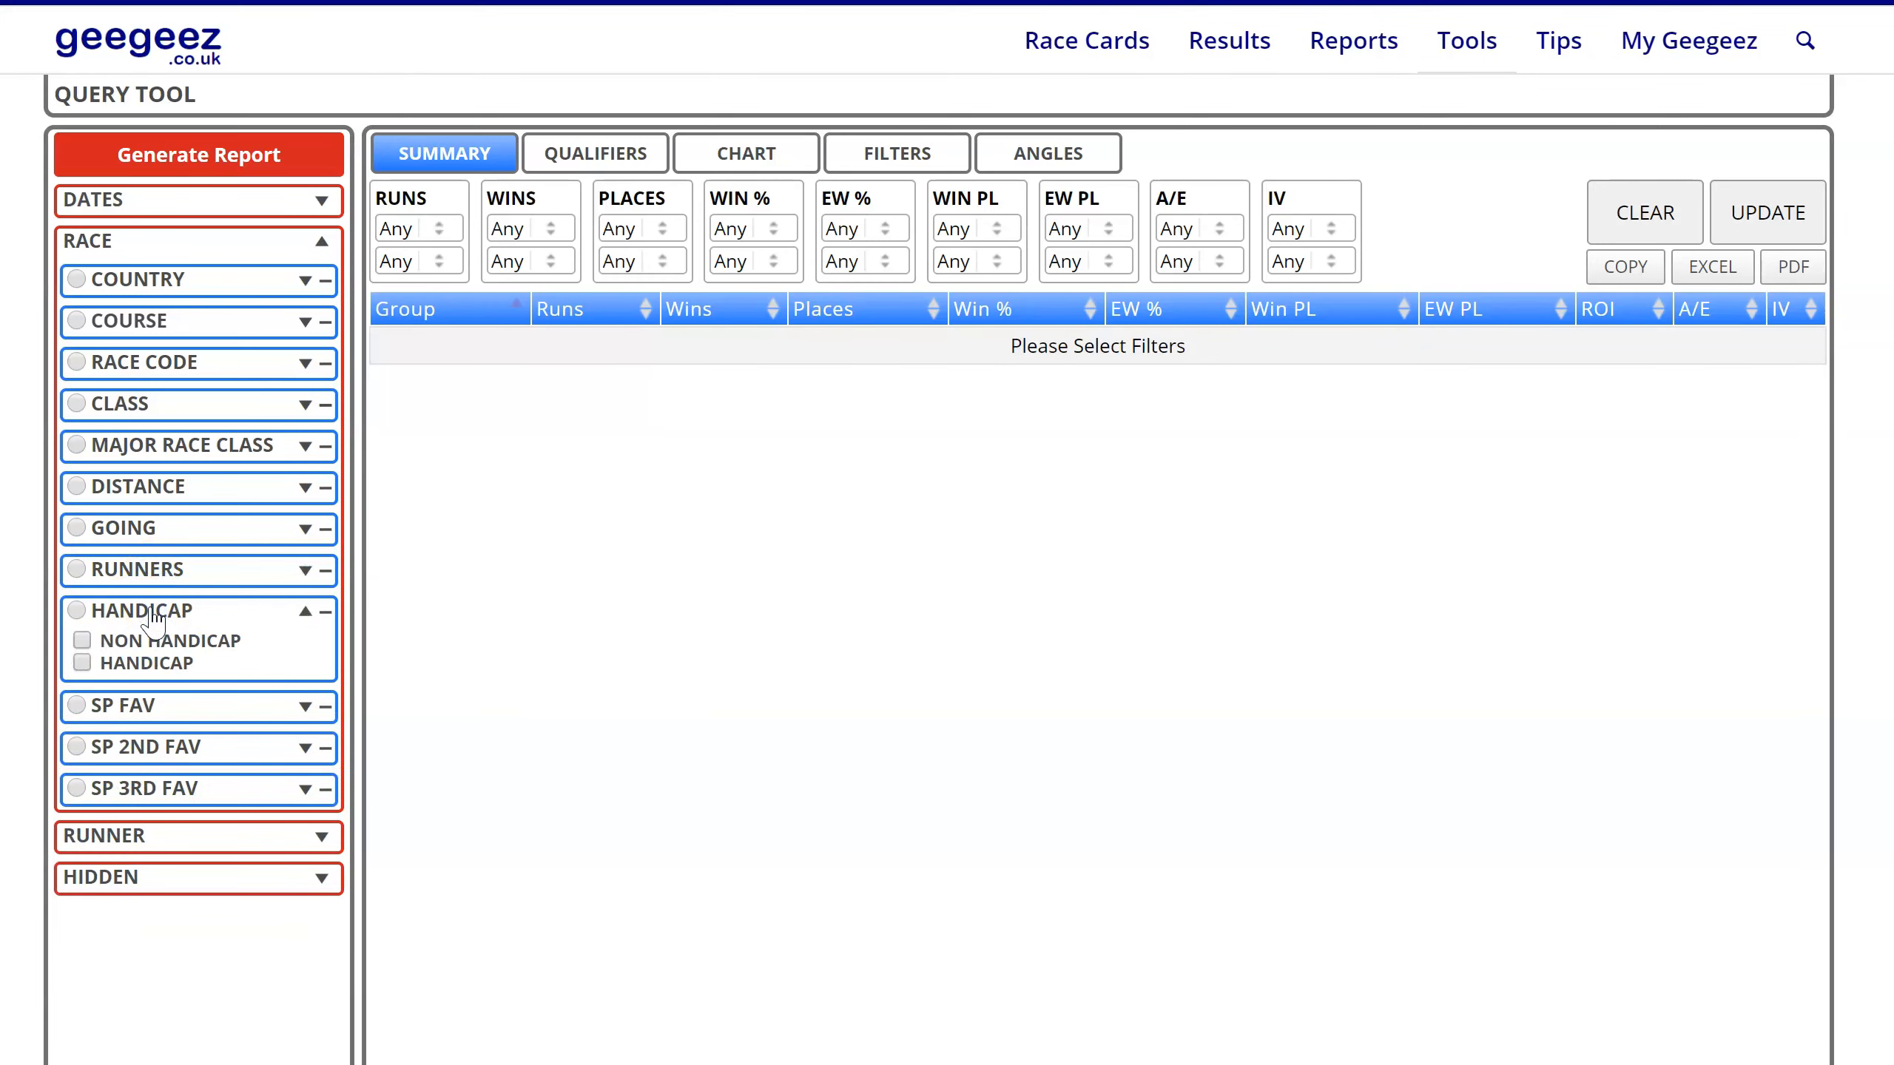
{"action": "left_click", "coordinate": [153, 612]}
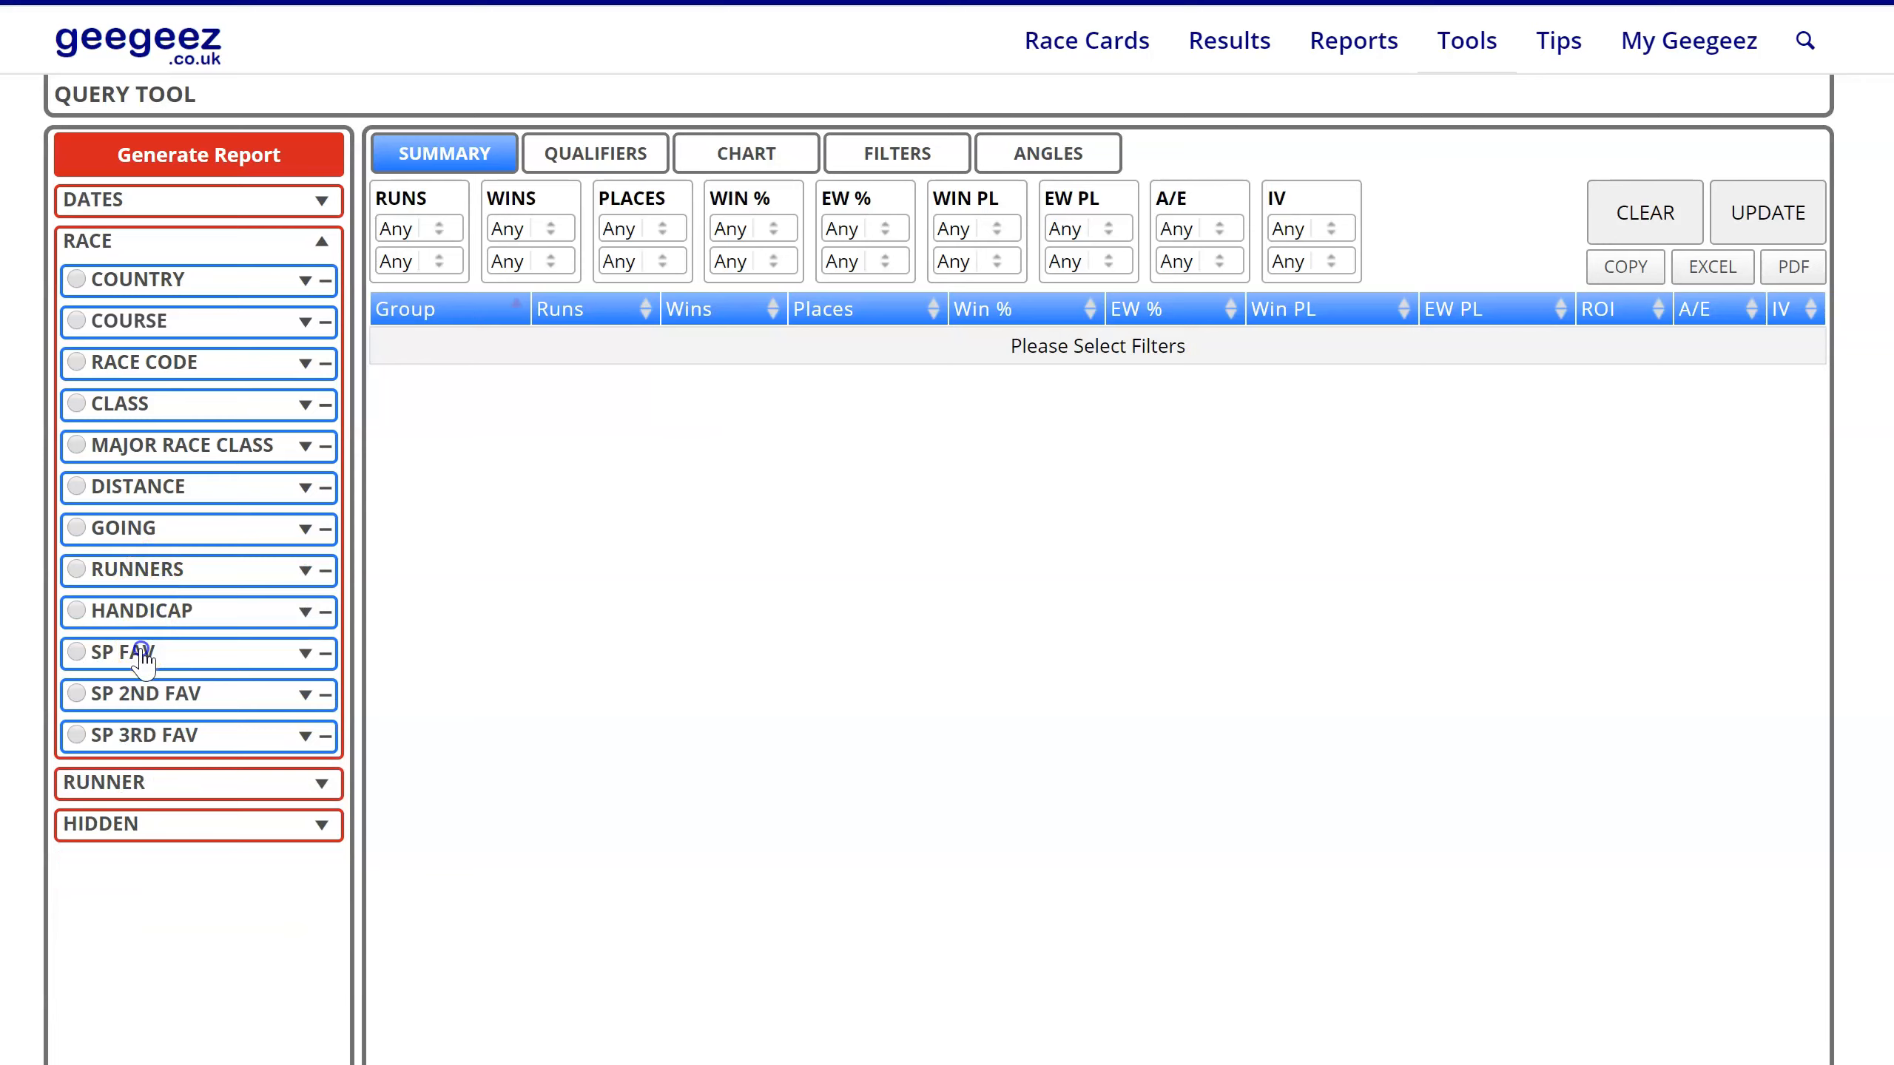
{"action": "left_click", "coordinate": [142, 651]}
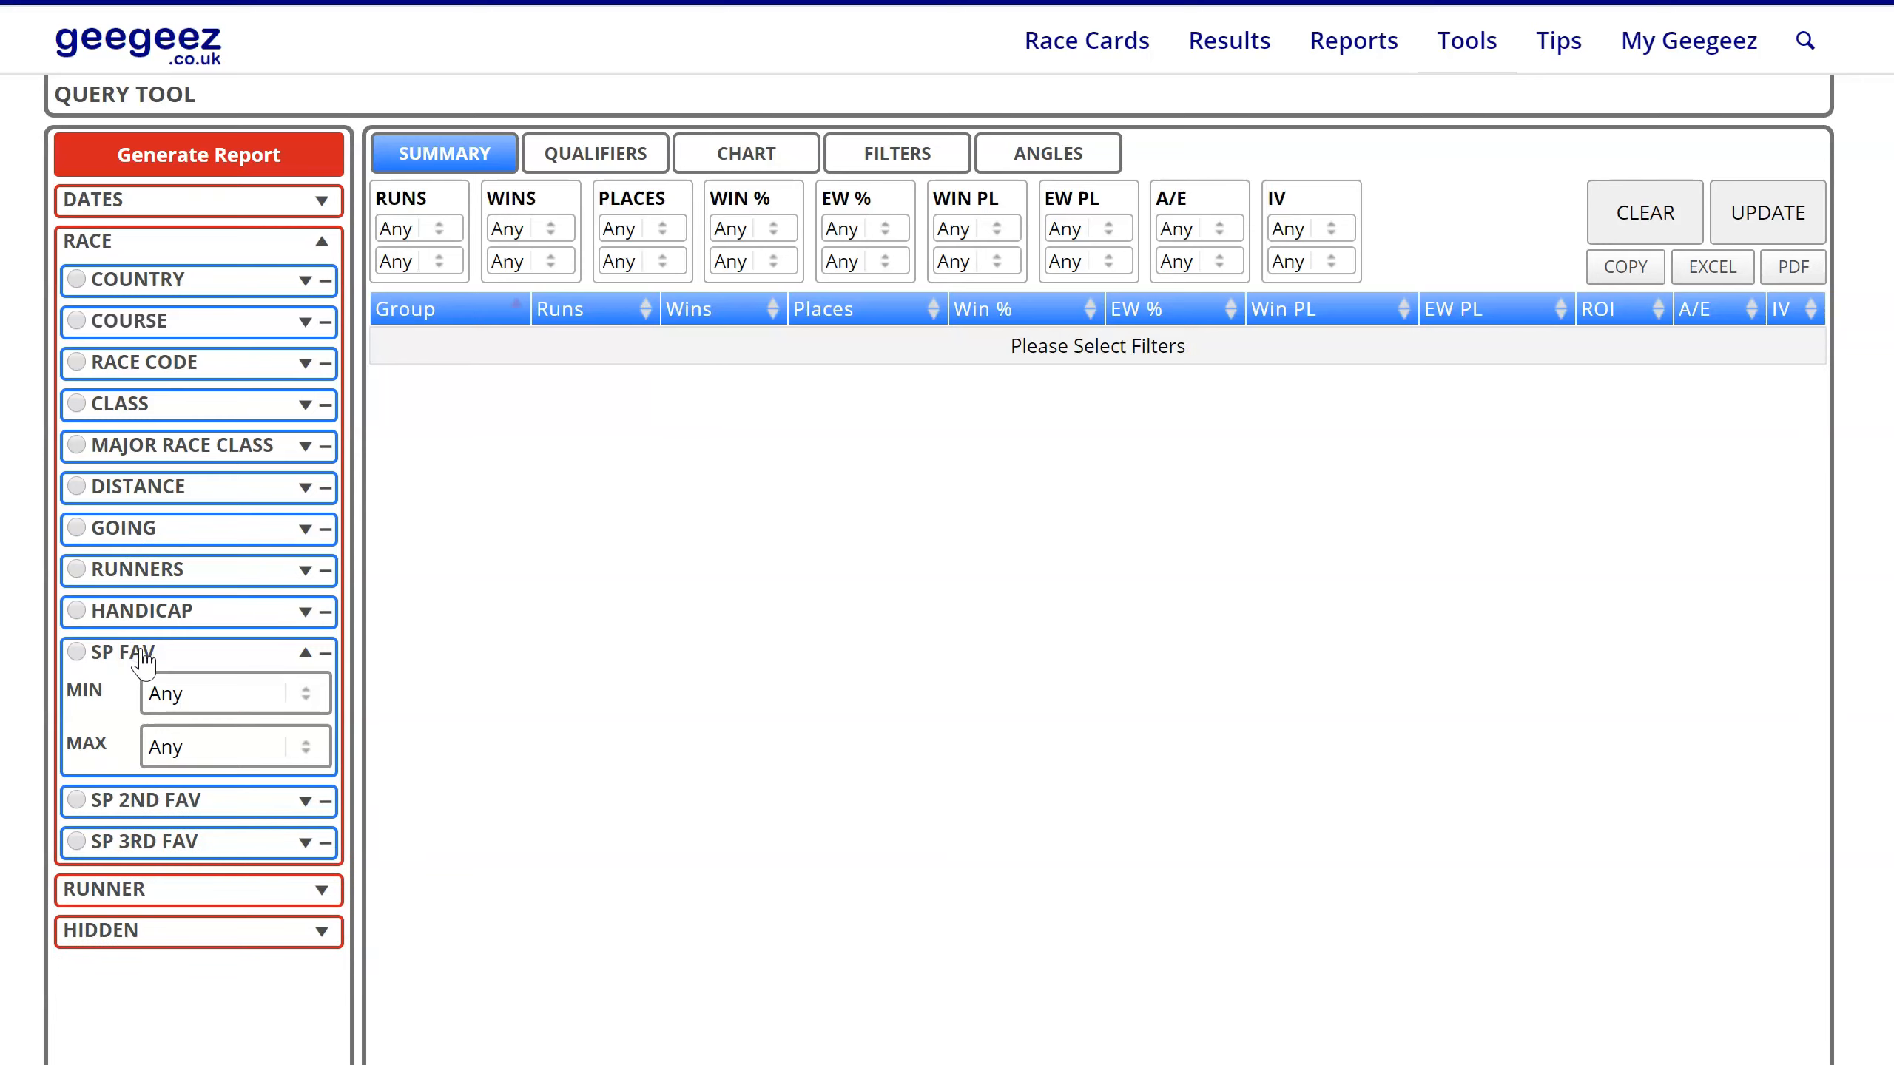
{"action": "left_click", "coordinate": [141, 653]}
{"action": "left_click", "coordinate": [150, 698]}
{"action": "left_click", "coordinate": [149, 701]}
{"action": "left_click", "coordinate": [149, 734]}
{"action": "left_click", "coordinate": [150, 735]}
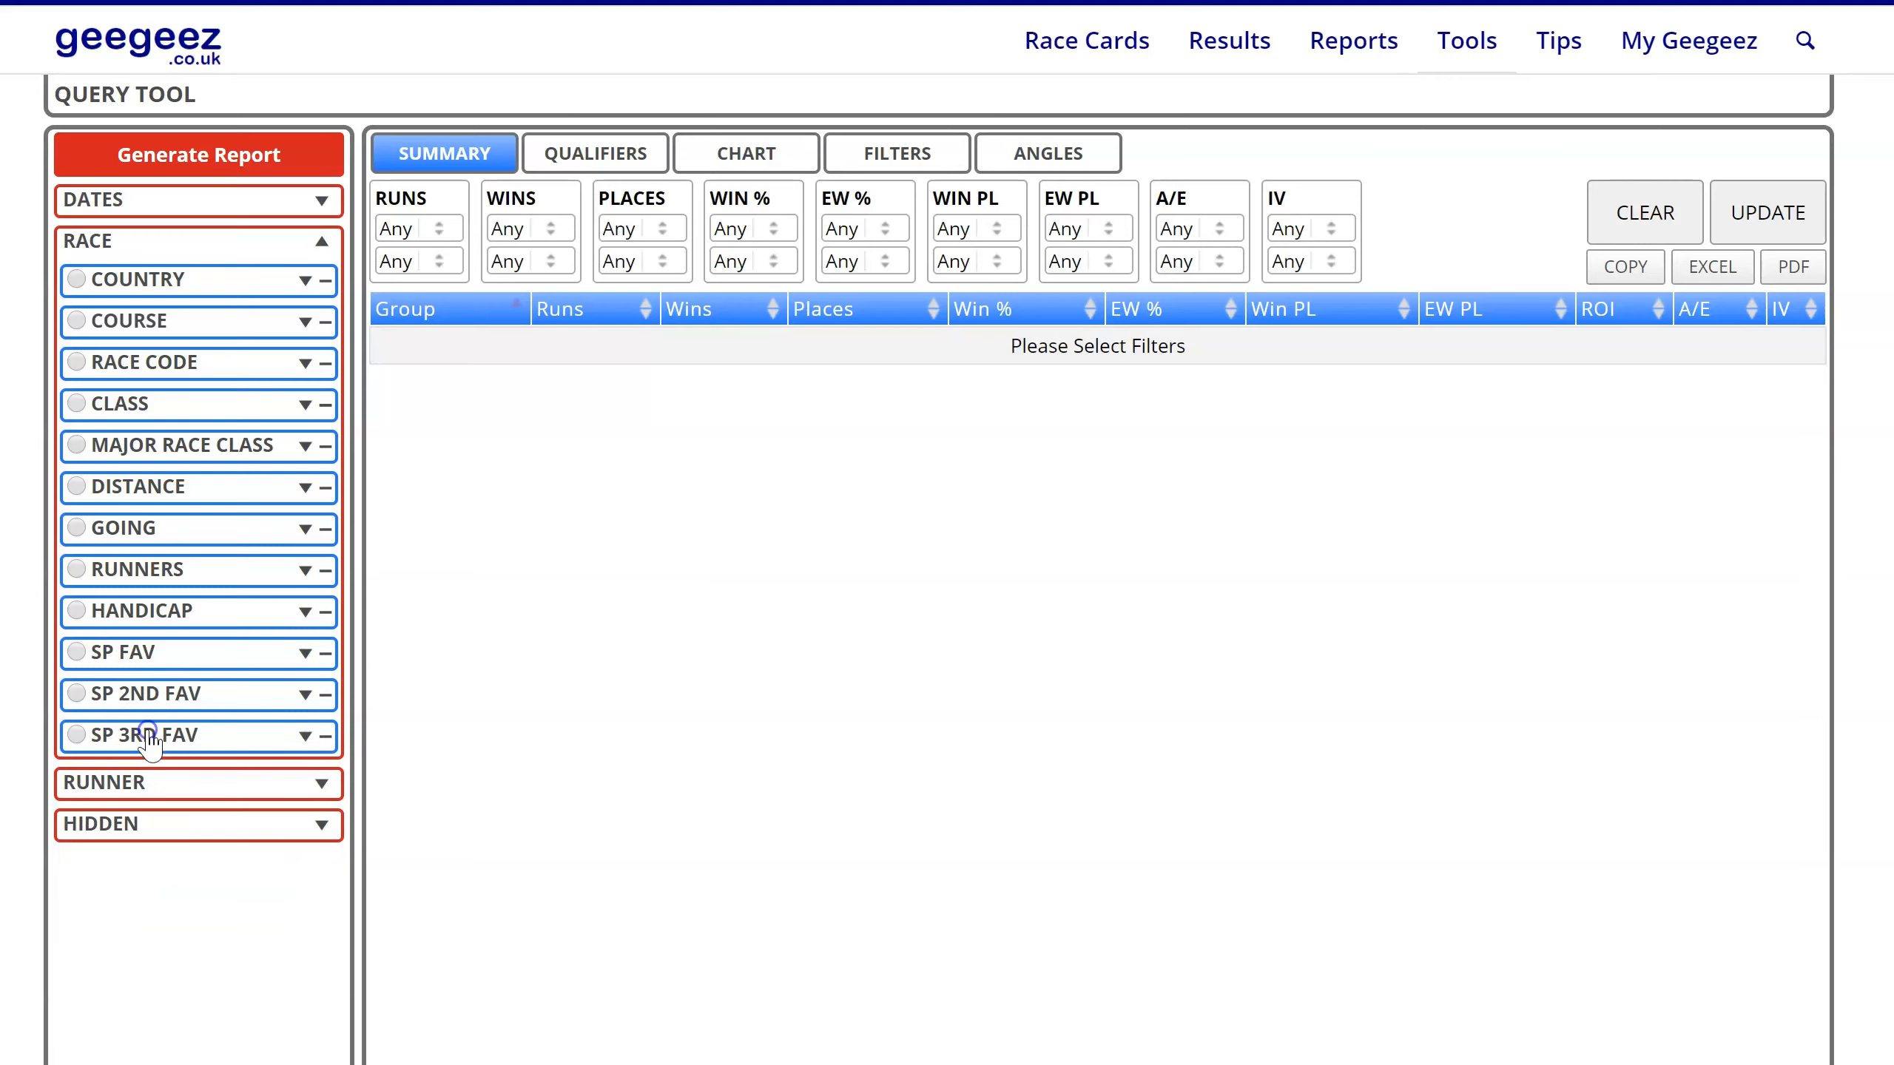
{"action": "left_click", "coordinate": [128, 243]}
Search the runner's Horse filter for "the gee" and select THE GEEGEEZ GEEGEE
{"action": "left_click", "coordinate": [119, 283]}
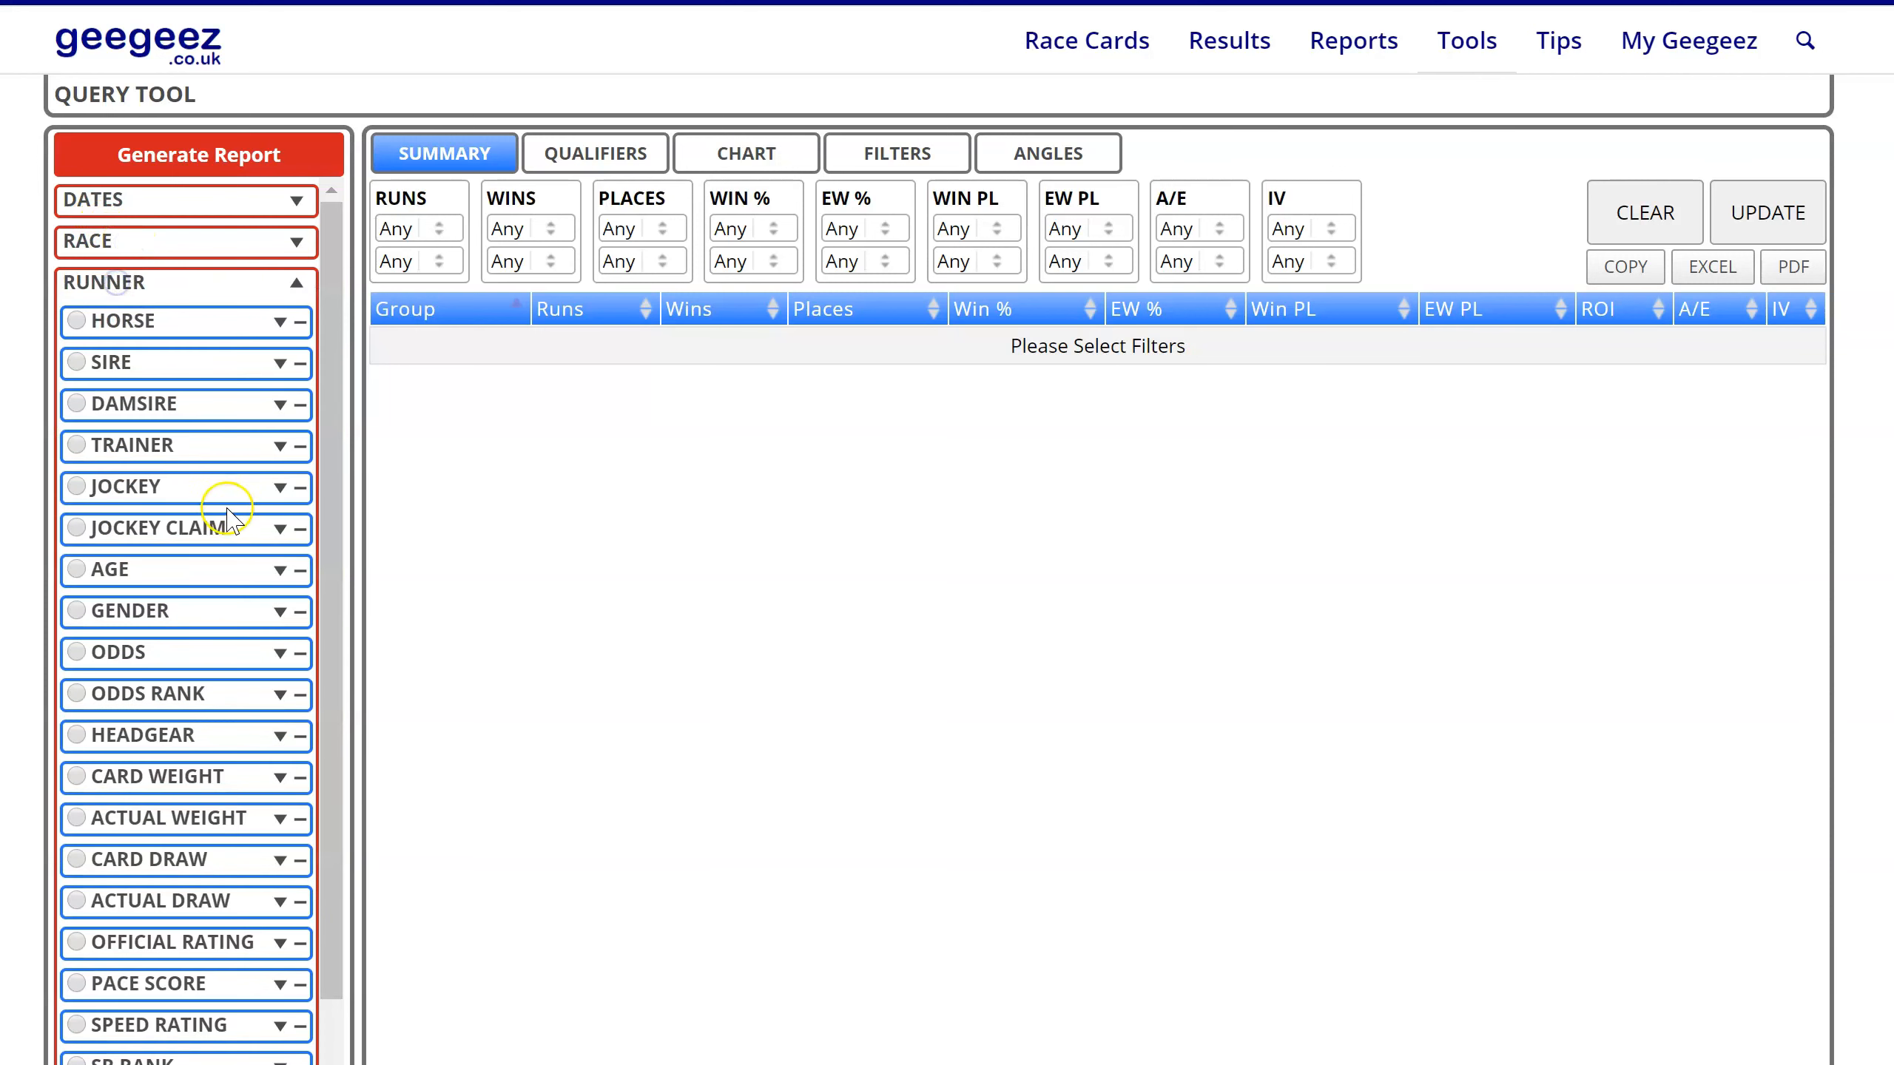
{"action": "left_click", "coordinate": [164, 322]}
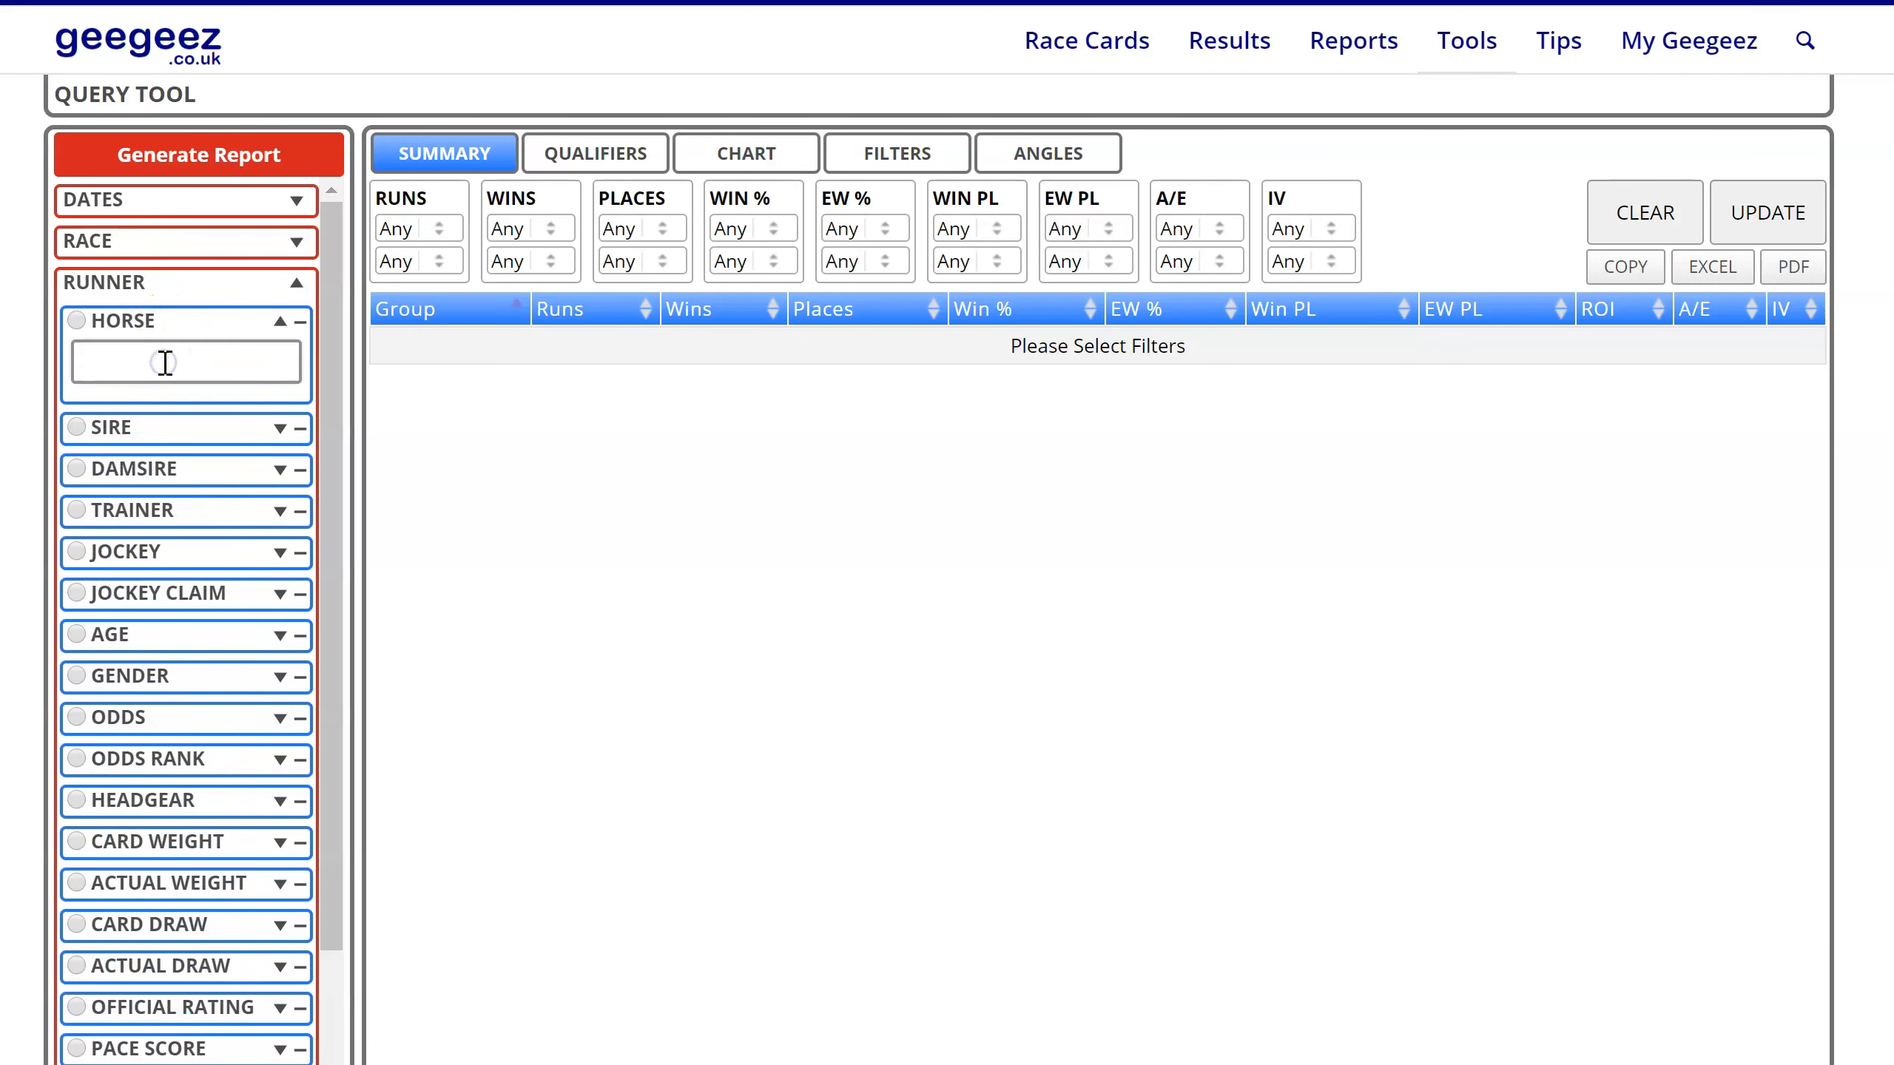
{"action": "type", "text": "the gee"}
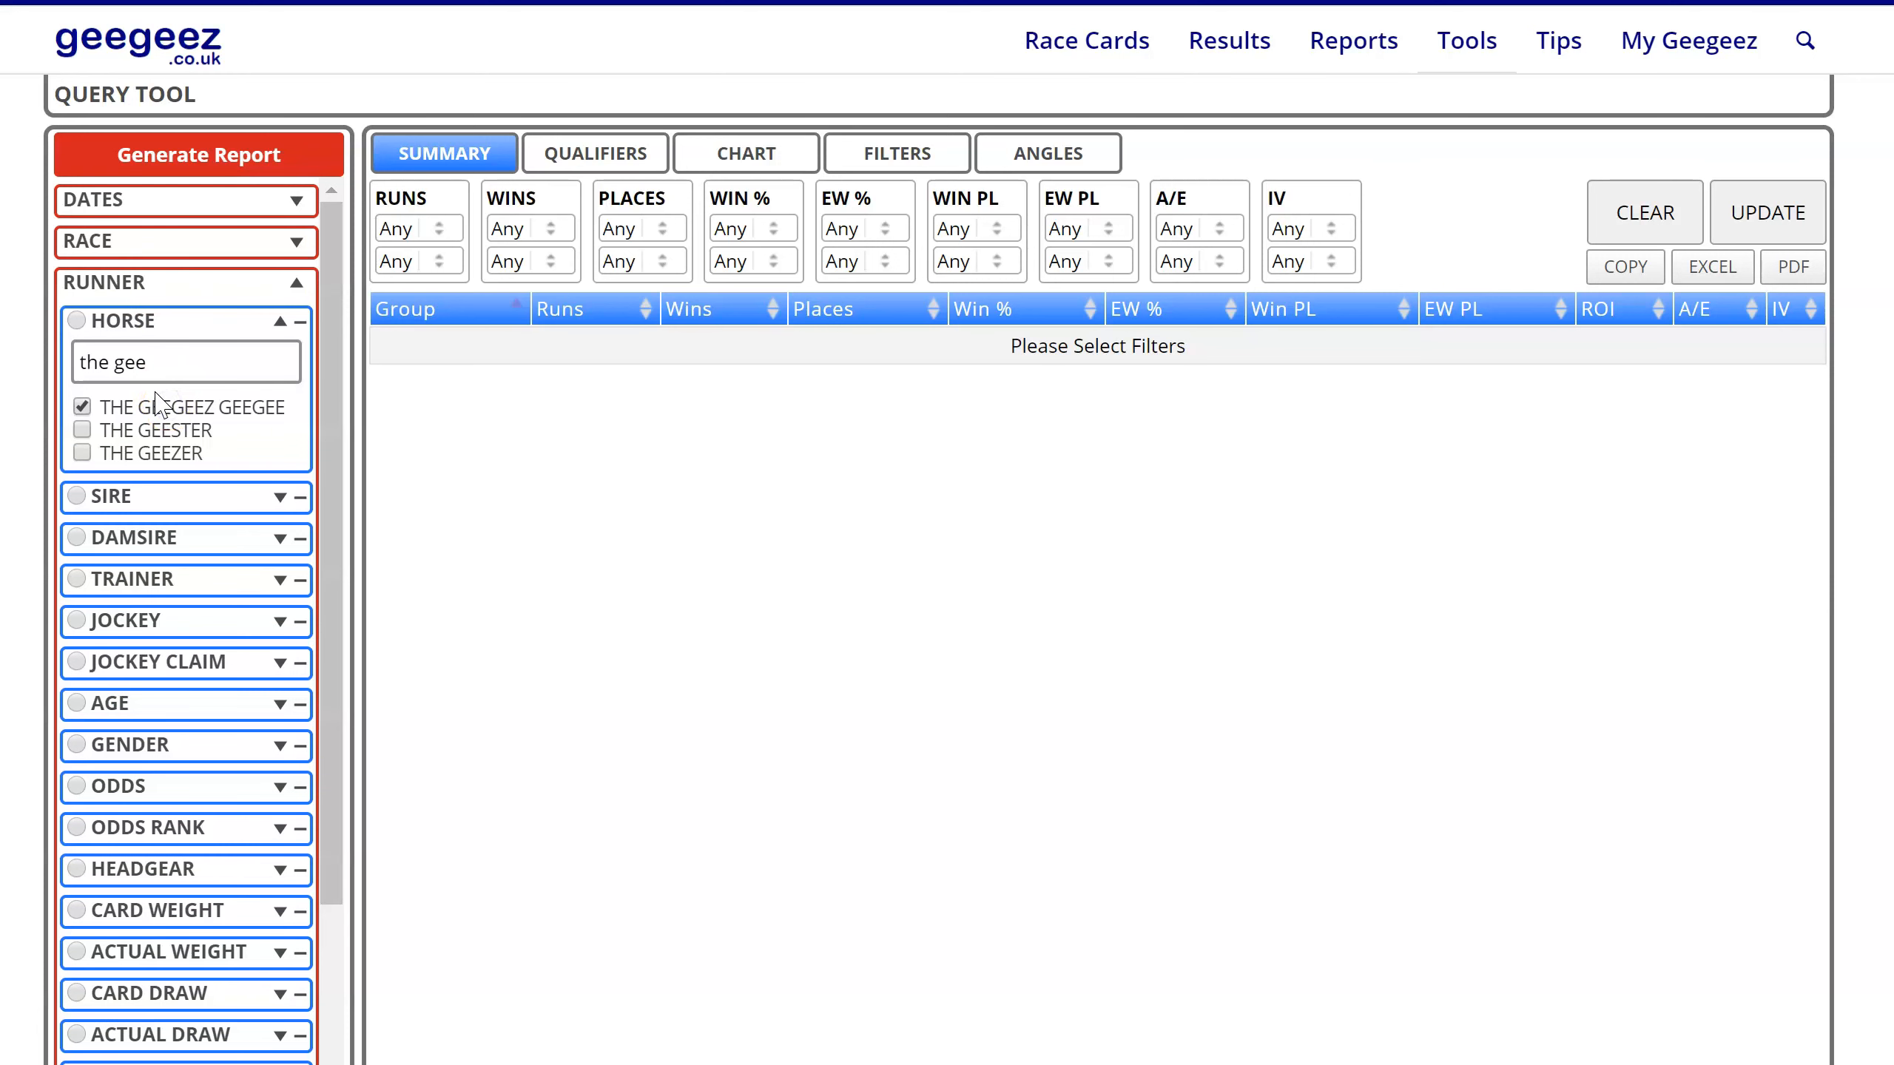
{"action": "left_click", "coordinate": [82, 407]}
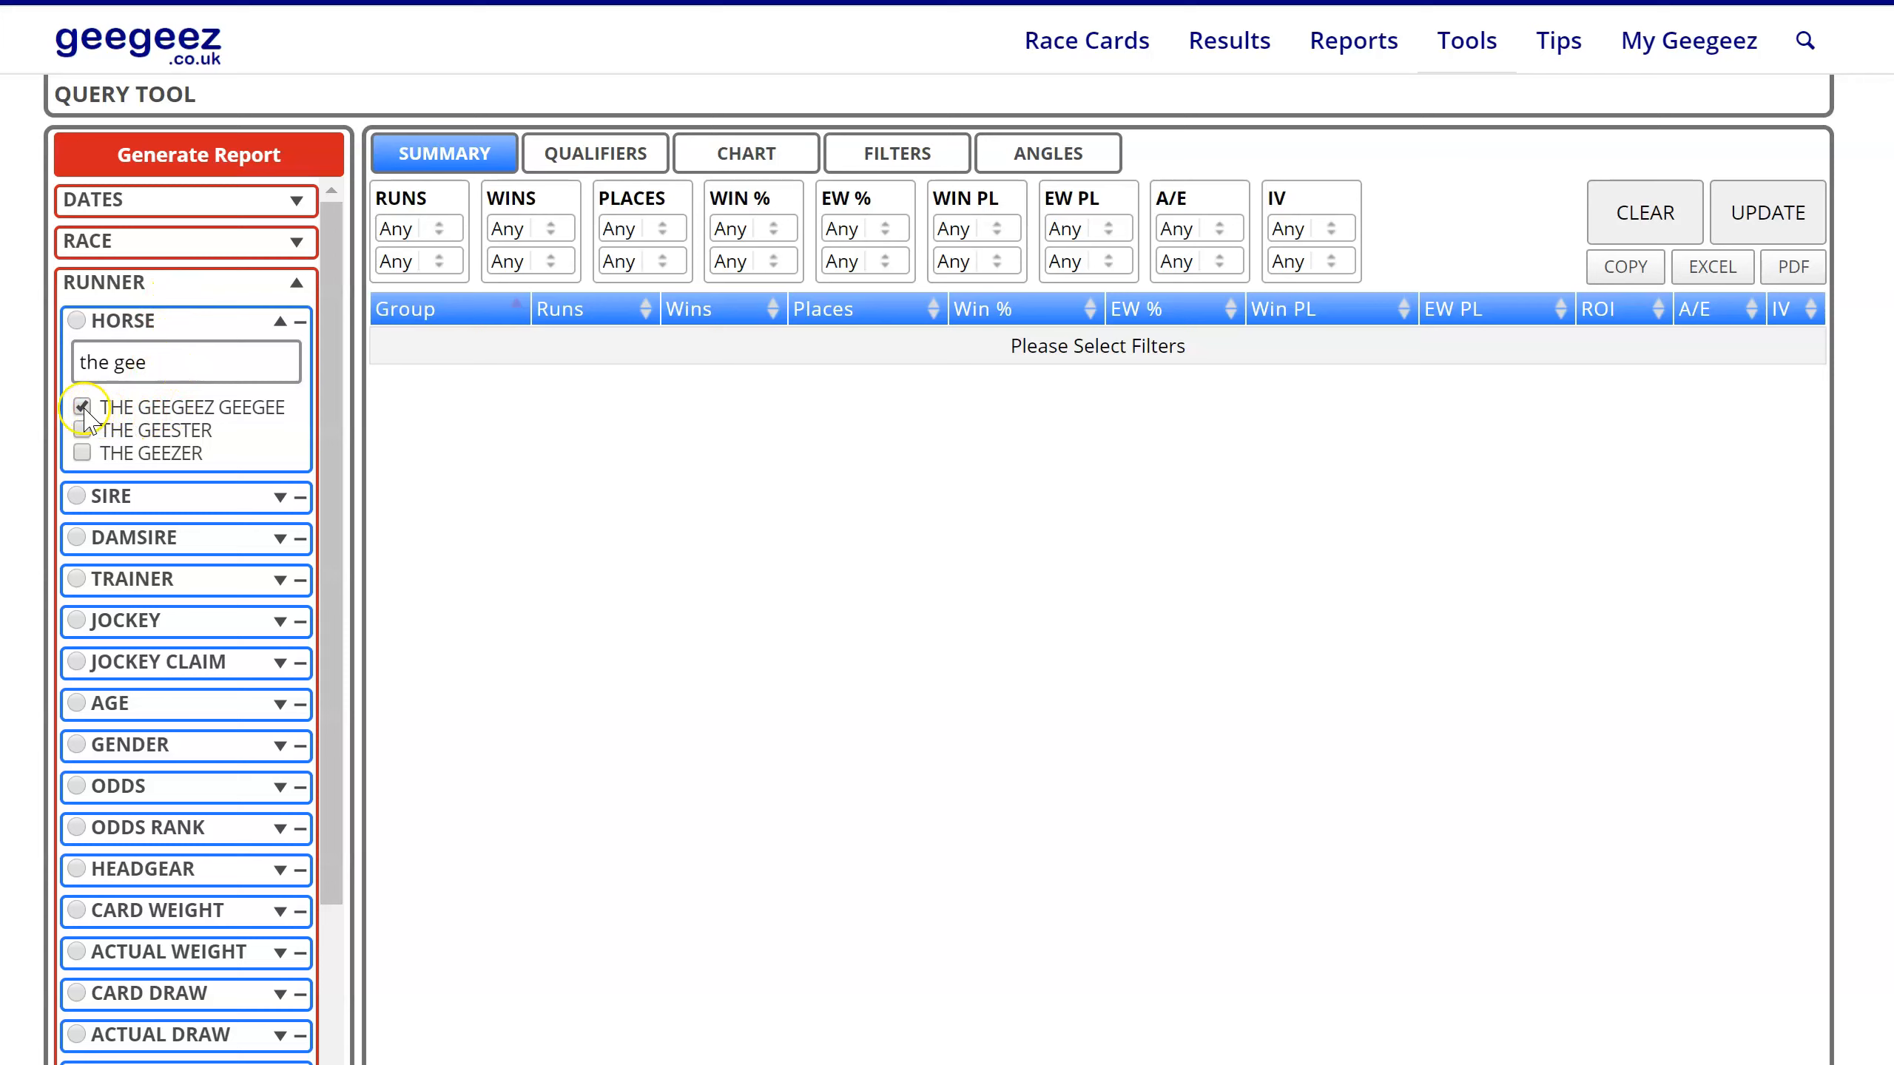
{"action": "left_click", "coordinate": [112, 321]}
Search the runner's Sire filter for "galil"
{"action": "left_click", "coordinate": [122, 364]}
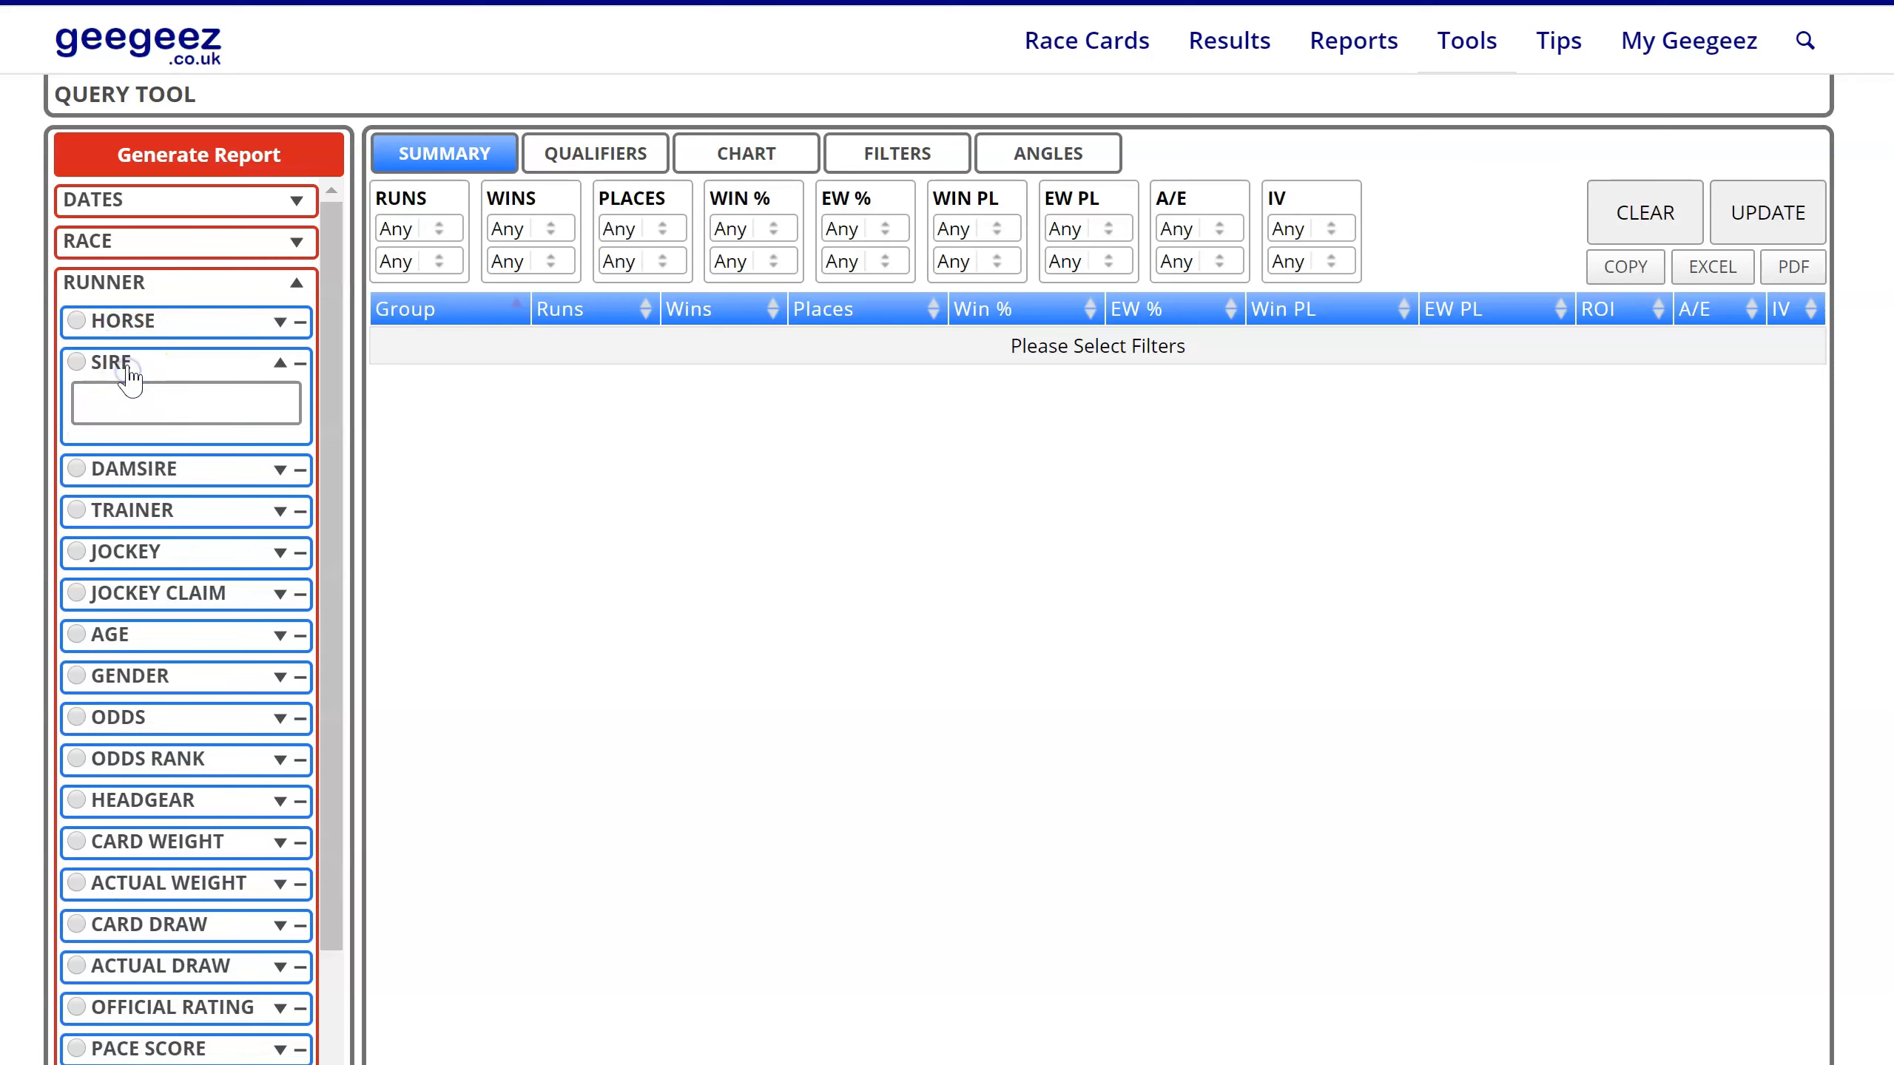
{"action": "type", "text": "galil"}
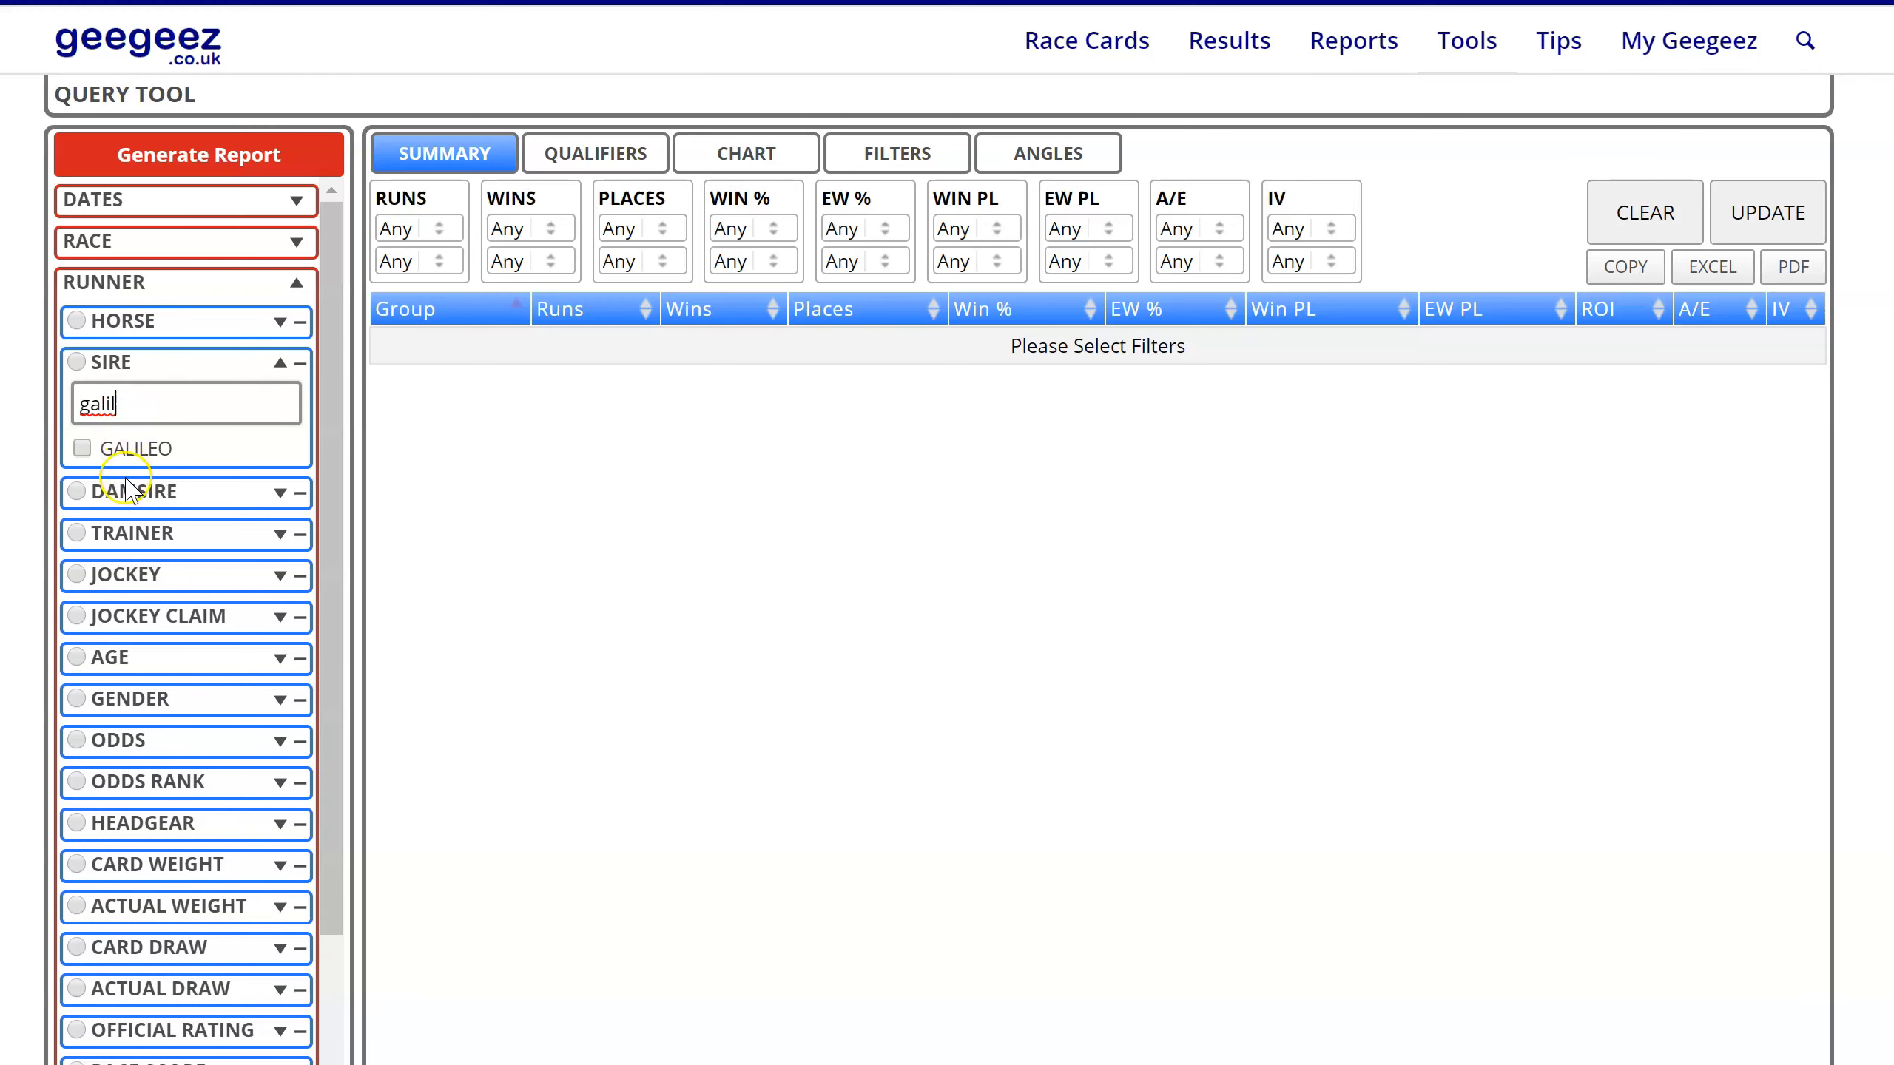
Search the runner's Damsire filter for "galil"
{"action": "left_click", "coordinate": [128, 492]}
{"action": "left_click", "coordinate": [130, 453]}
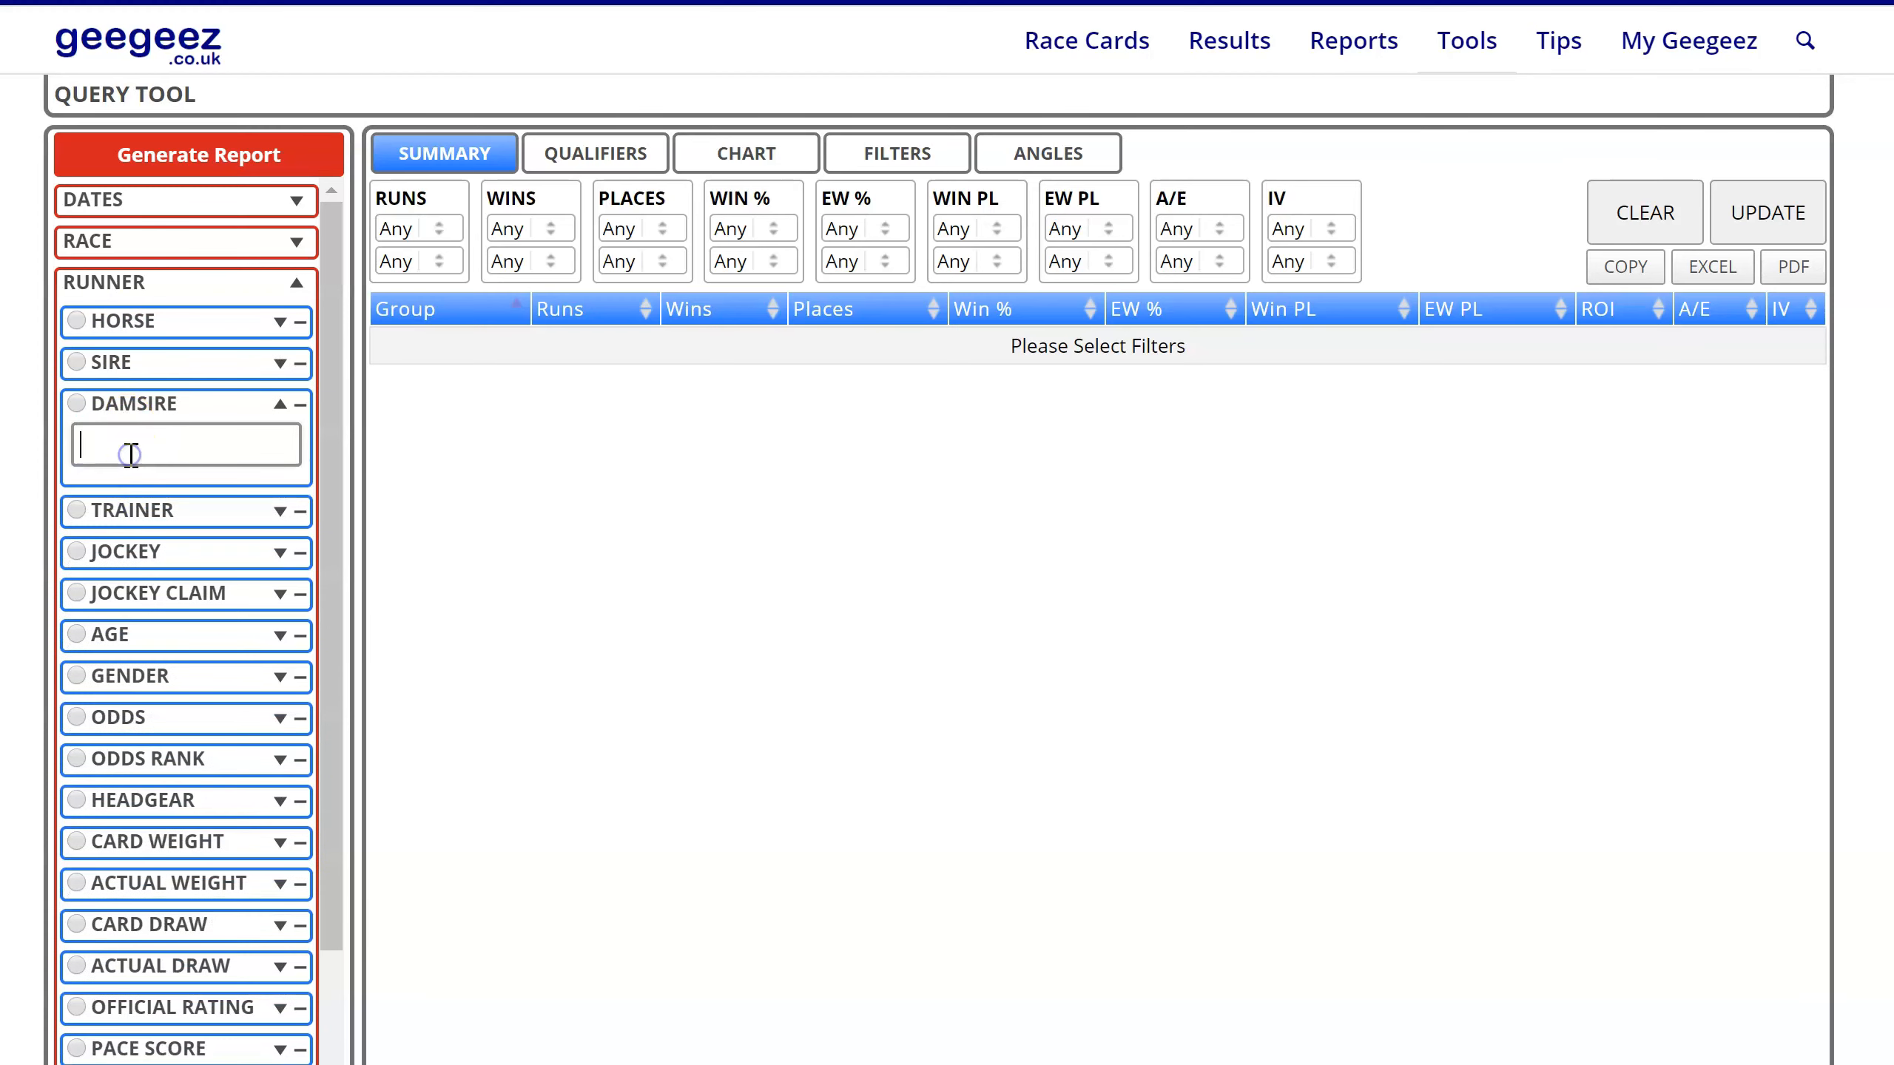
{"action": "type", "text": "galil"}
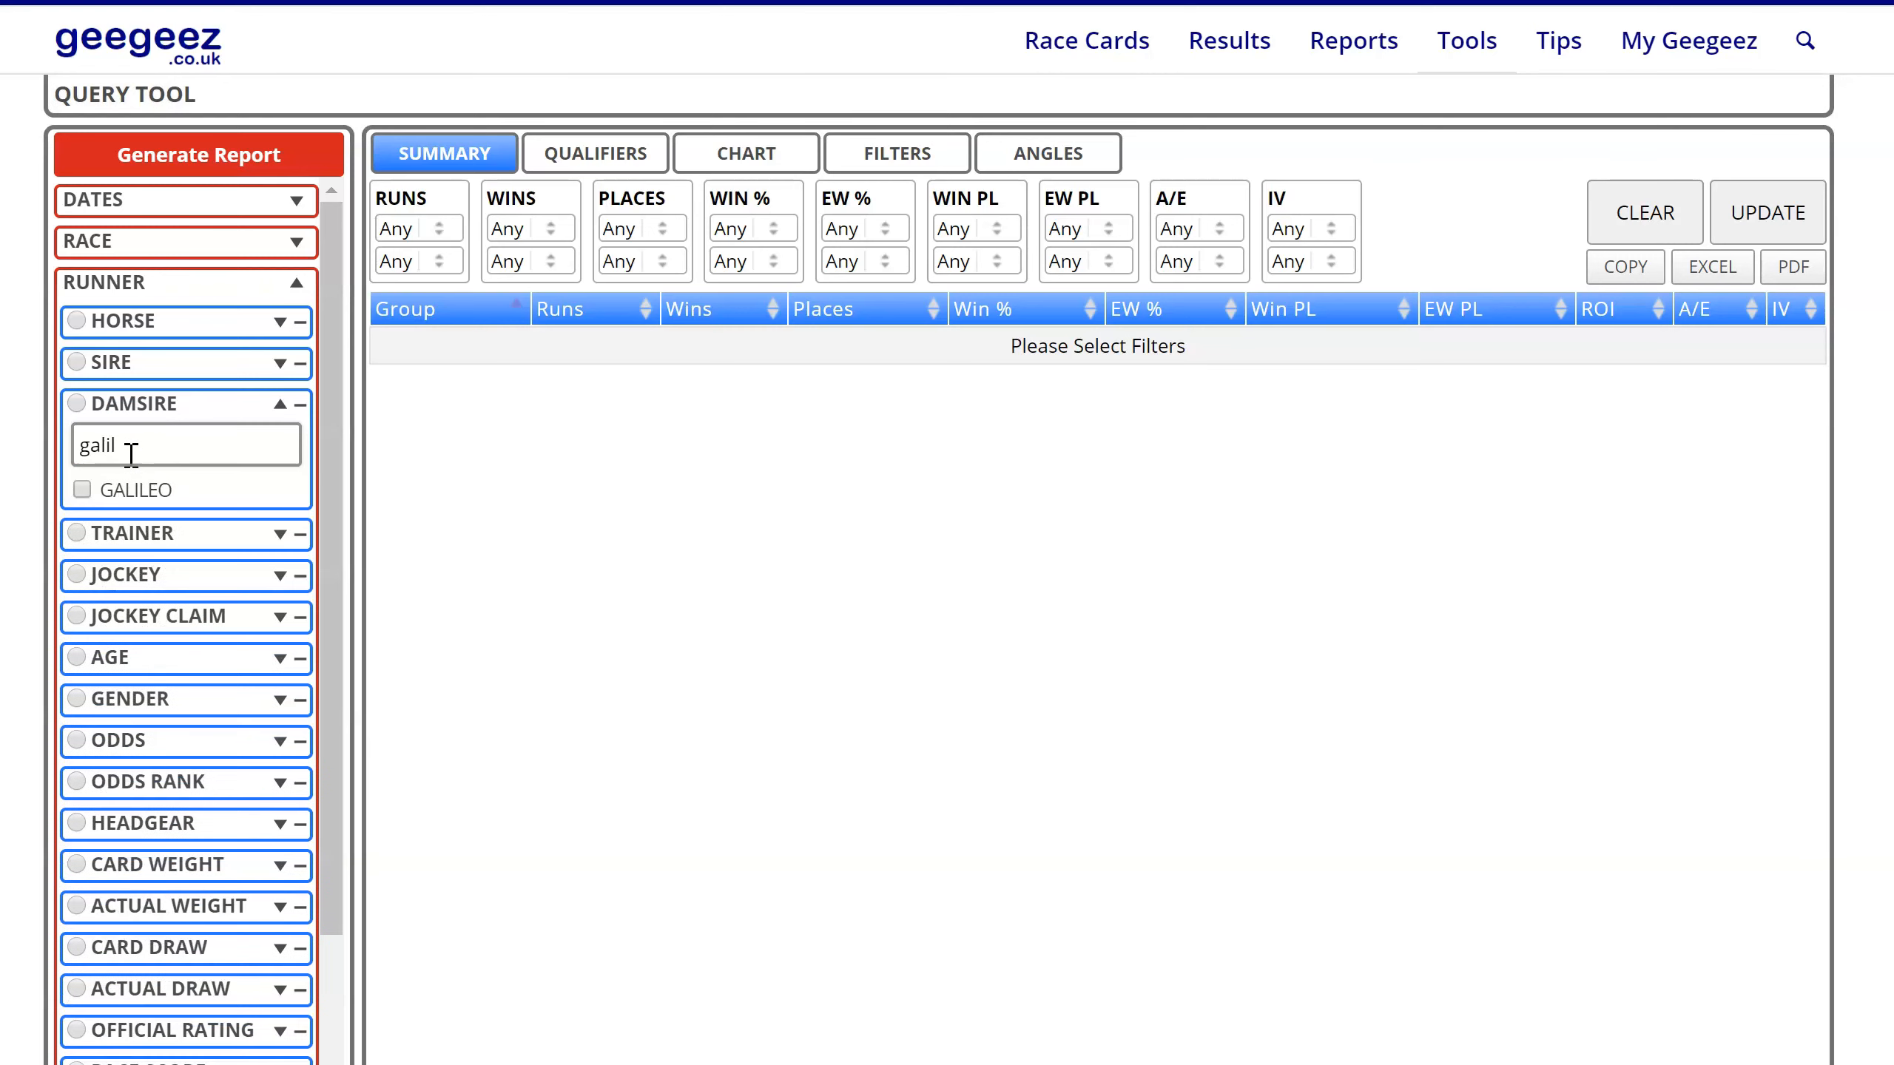
{"action": "left_click", "coordinate": [131, 404]}
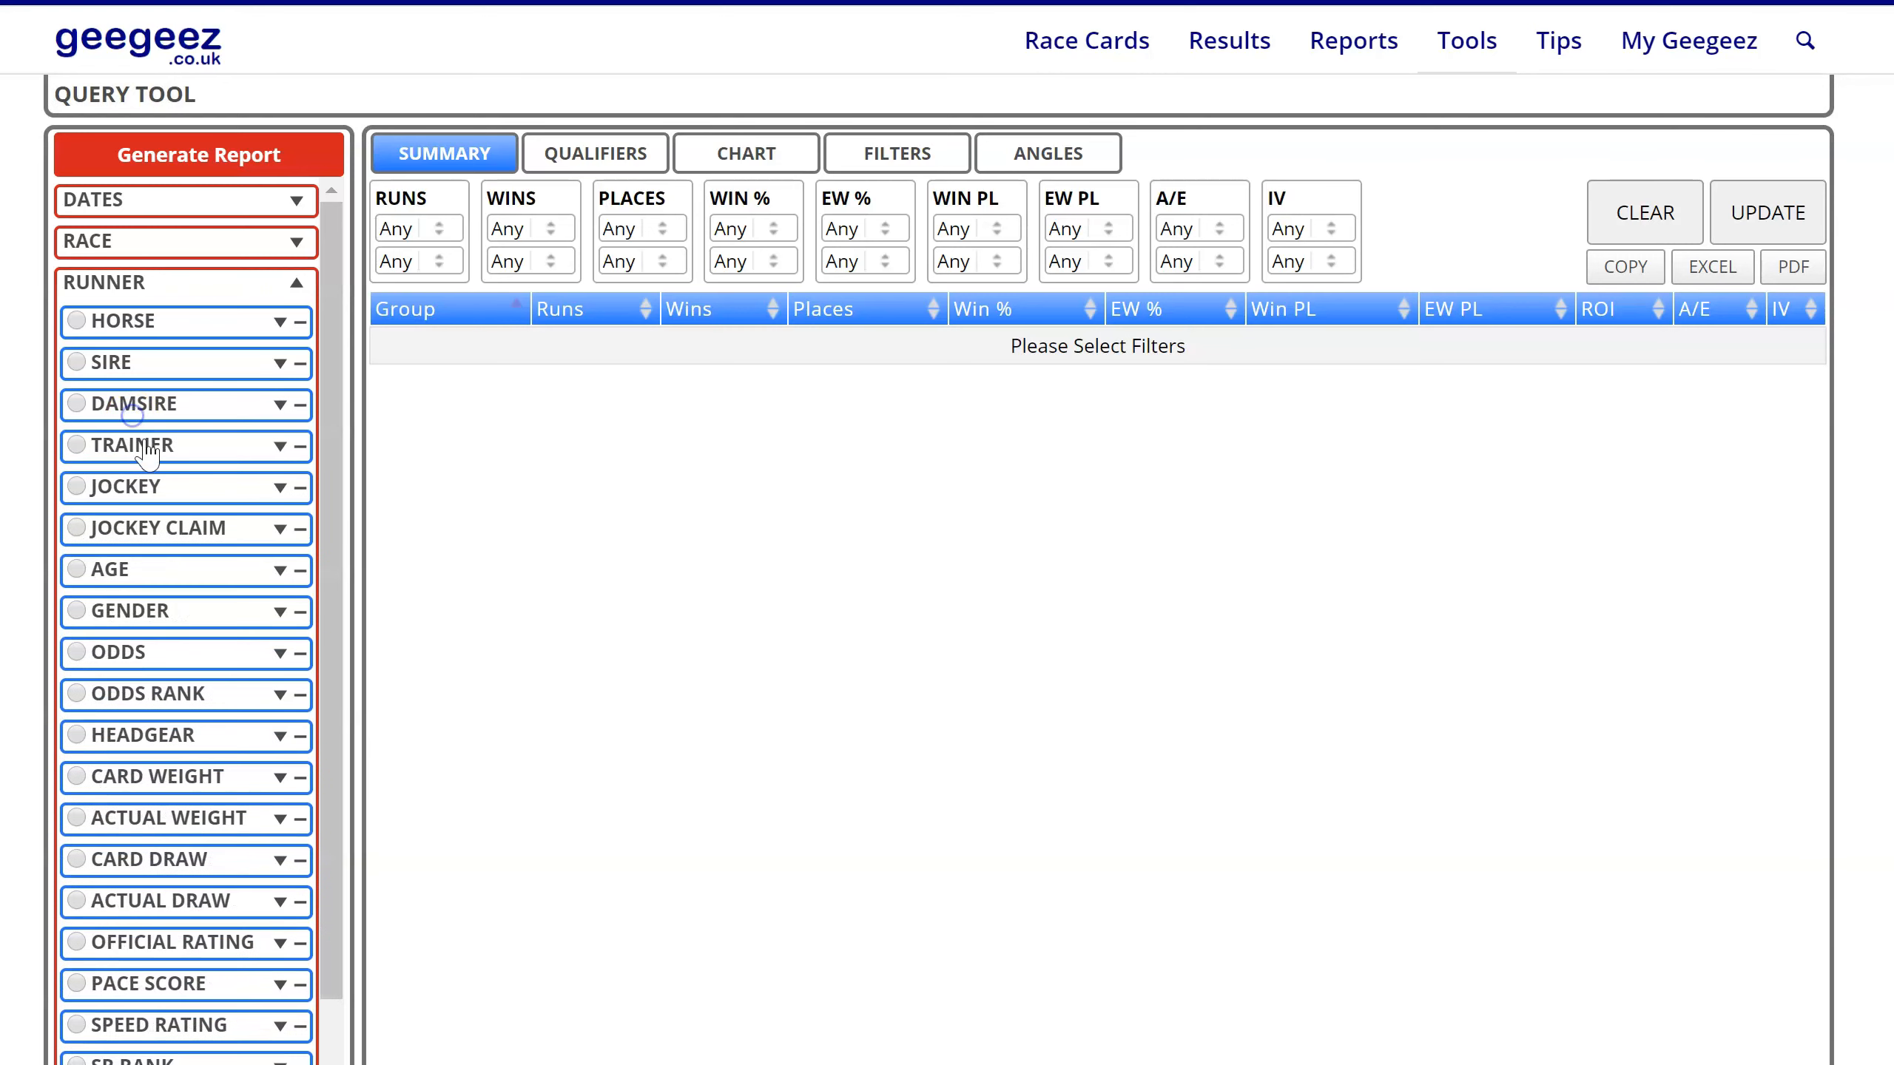
Search the runner's Trainer filter for "honeyba"
{"action": "left_click", "coordinate": [131, 445]}
{"action": "left_click", "coordinate": [149, 477]}
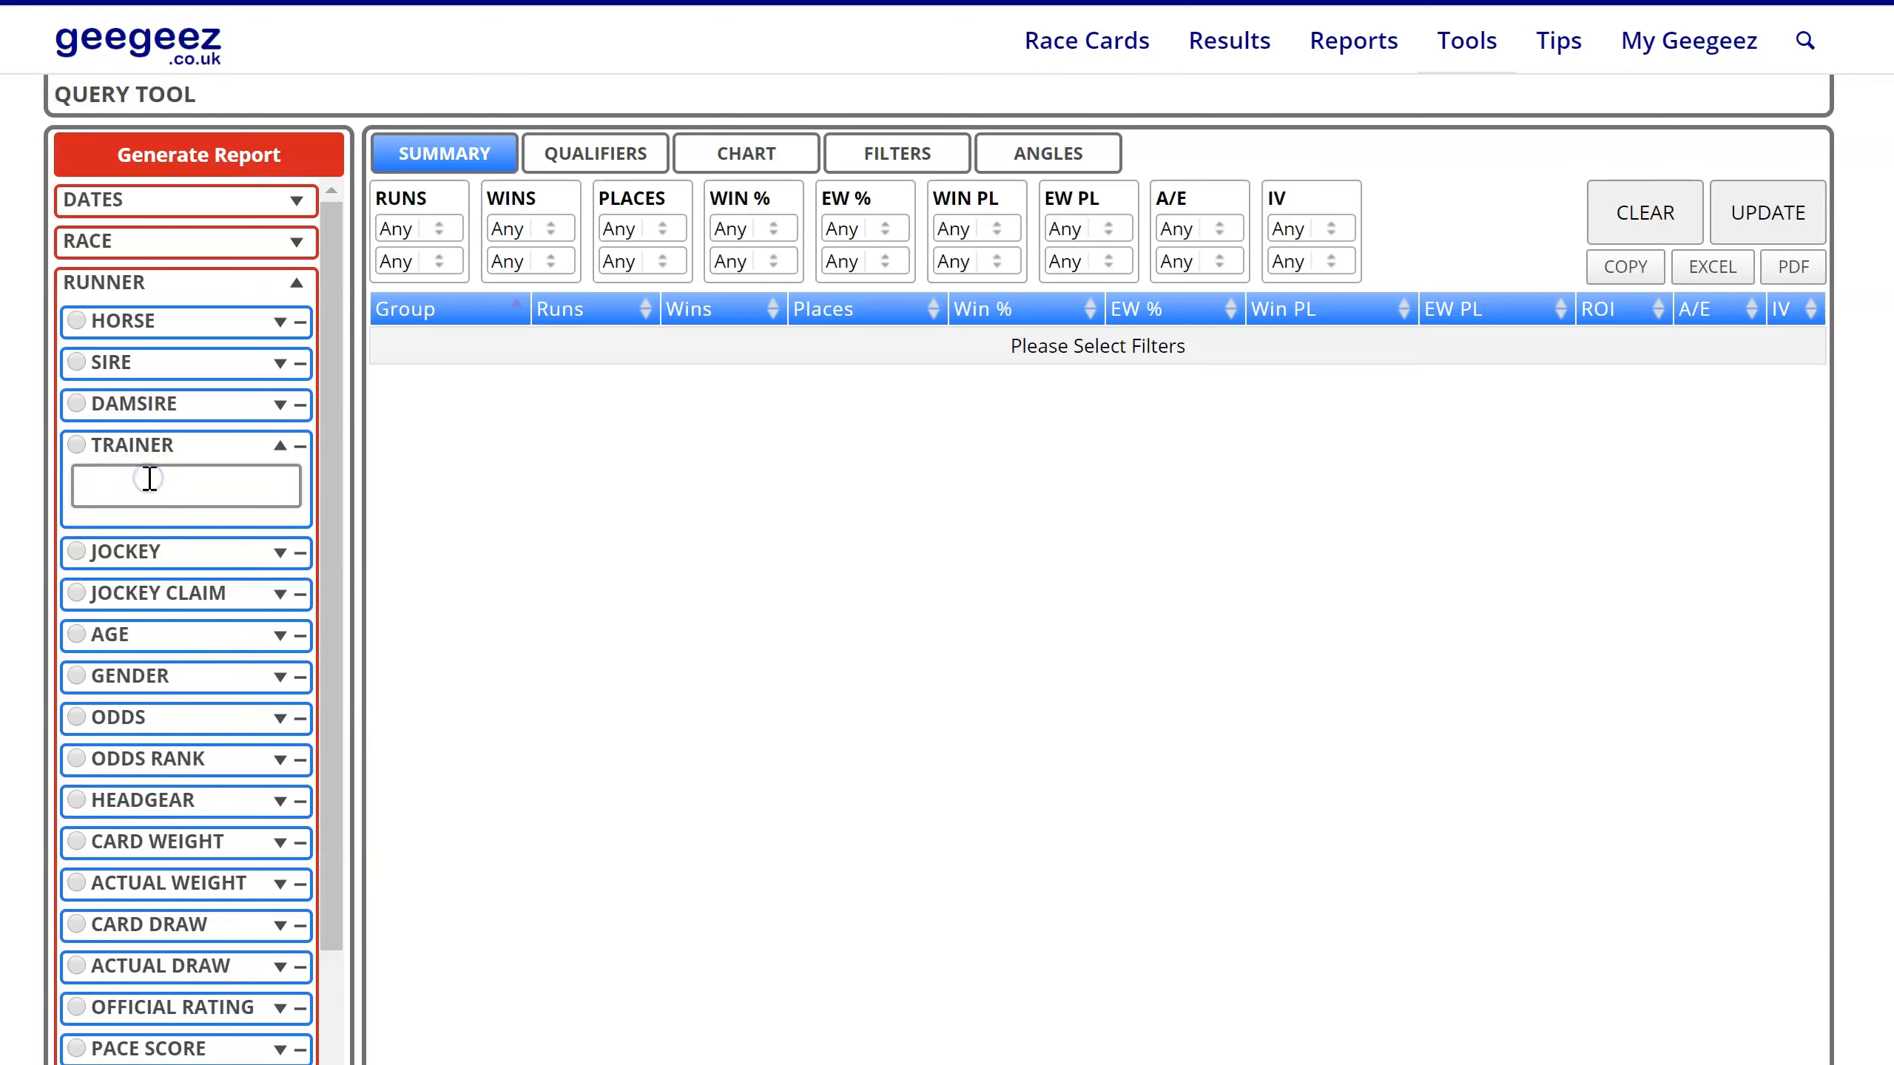
{"action": "type", "text": "honeyba"}
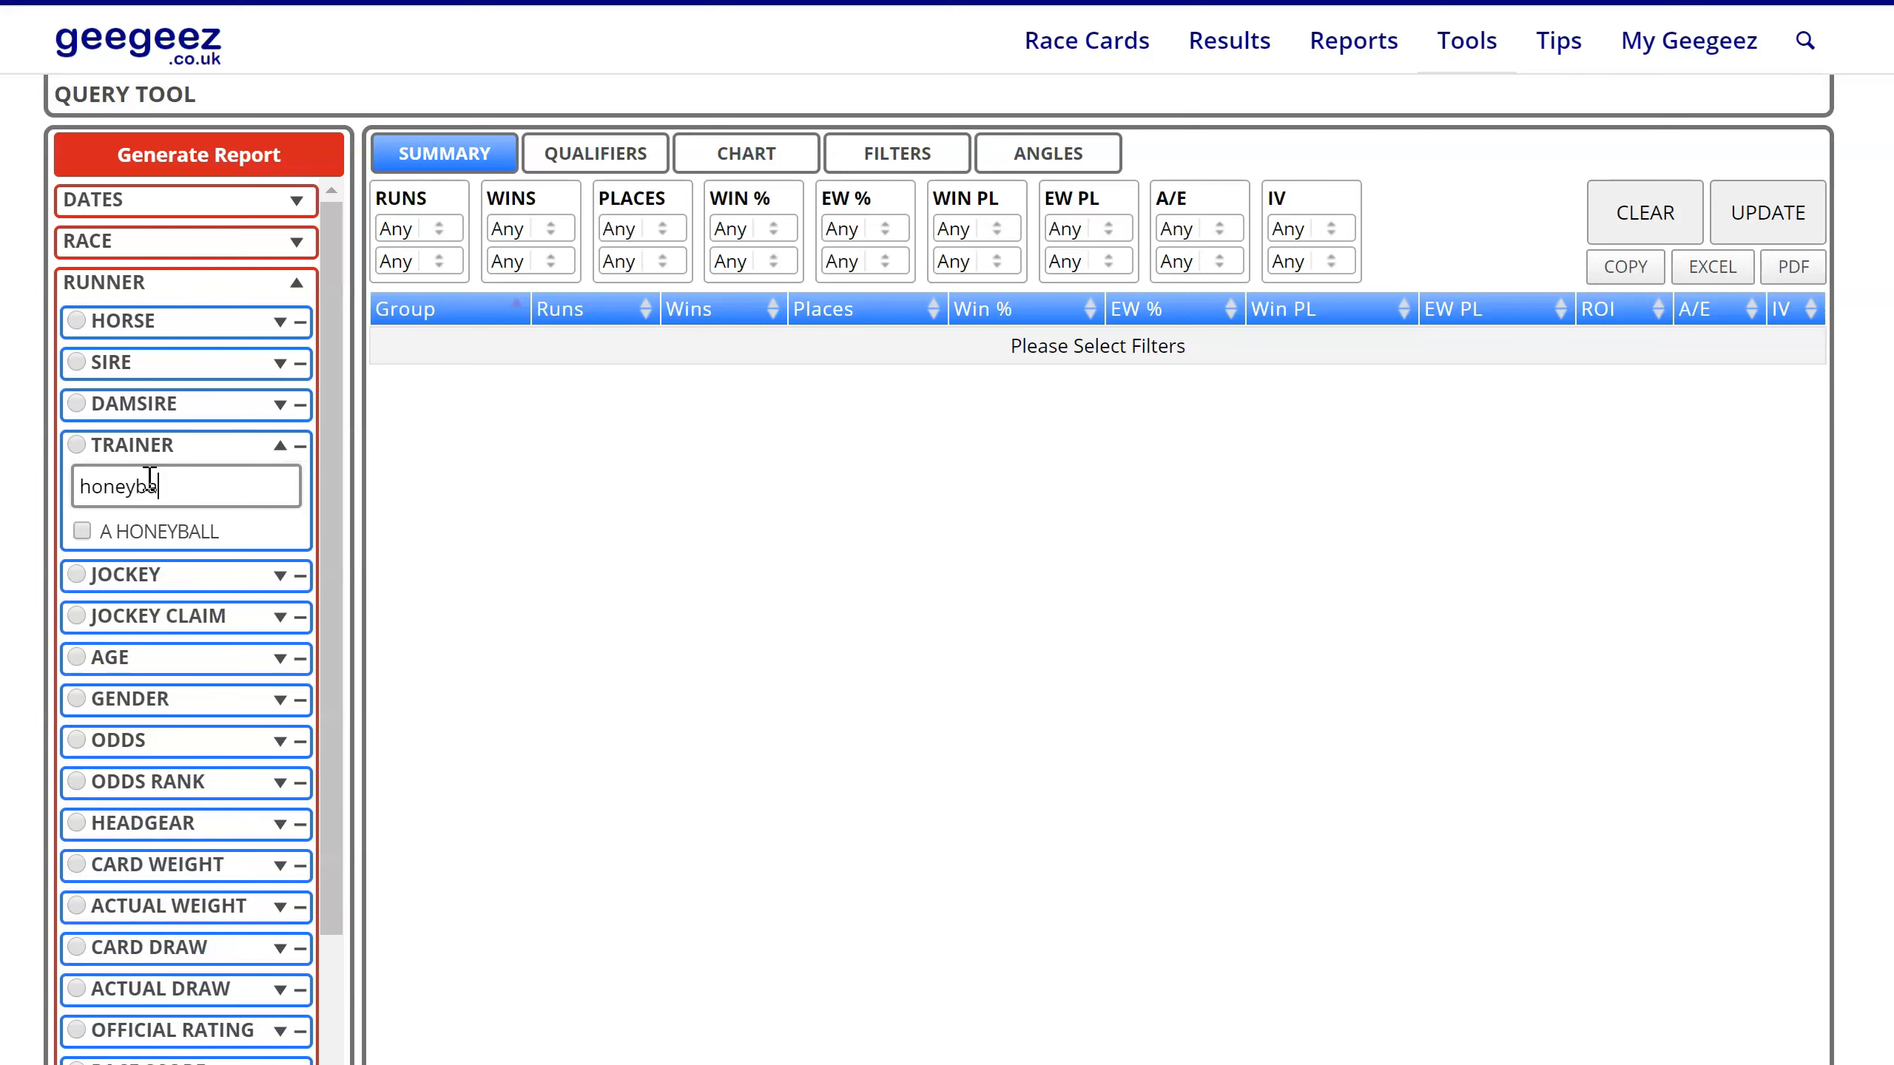
{"action": "left_click", "coordinate": [134, 451]}
Search the runner's Jockey filter for "probert"
{"action": "left_click", "coordinate": [169, 489]}
{"action": "left_click", "coordinate": [150, 519]}
{"action": "type", "text": "probert"}
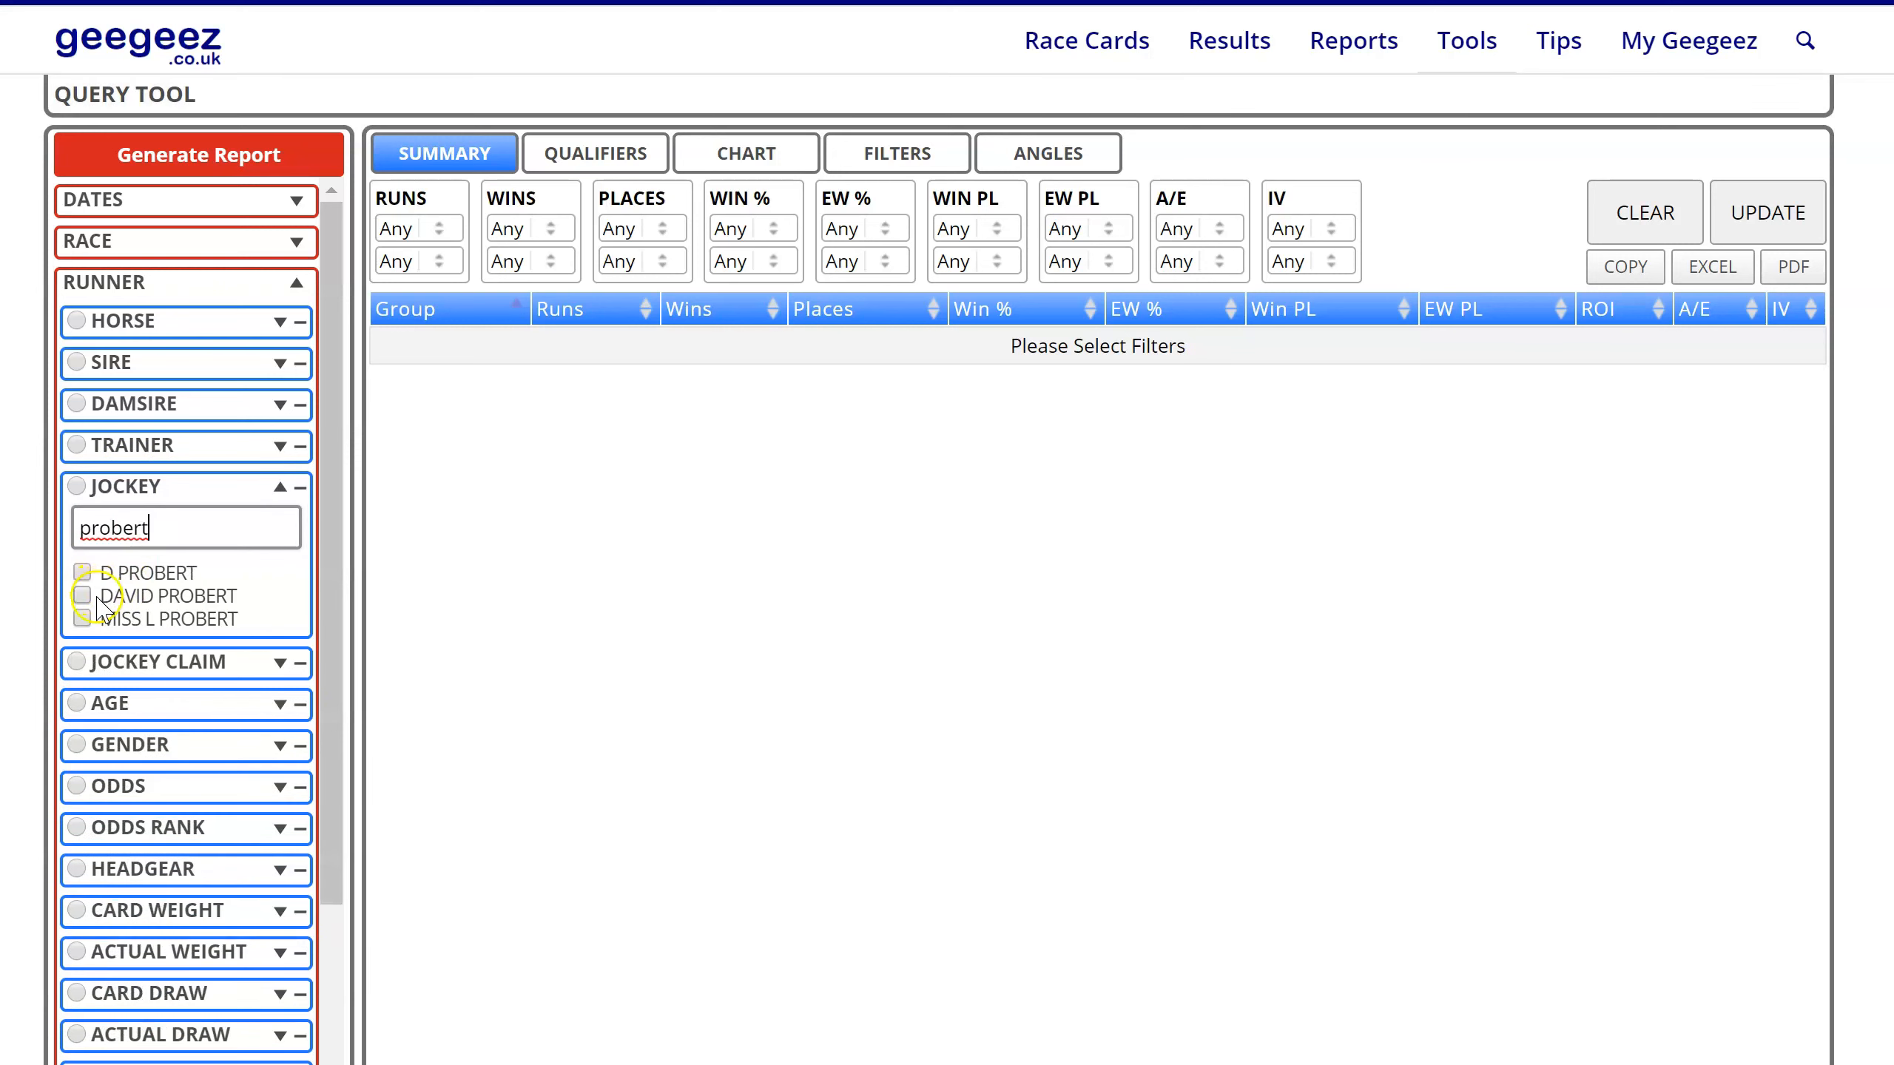
Review the options of the runner's Jockey Claim, Age, Gender, Odds and Odds Rank filters
{"action": "left_click", "coordinate": [134, 661]}
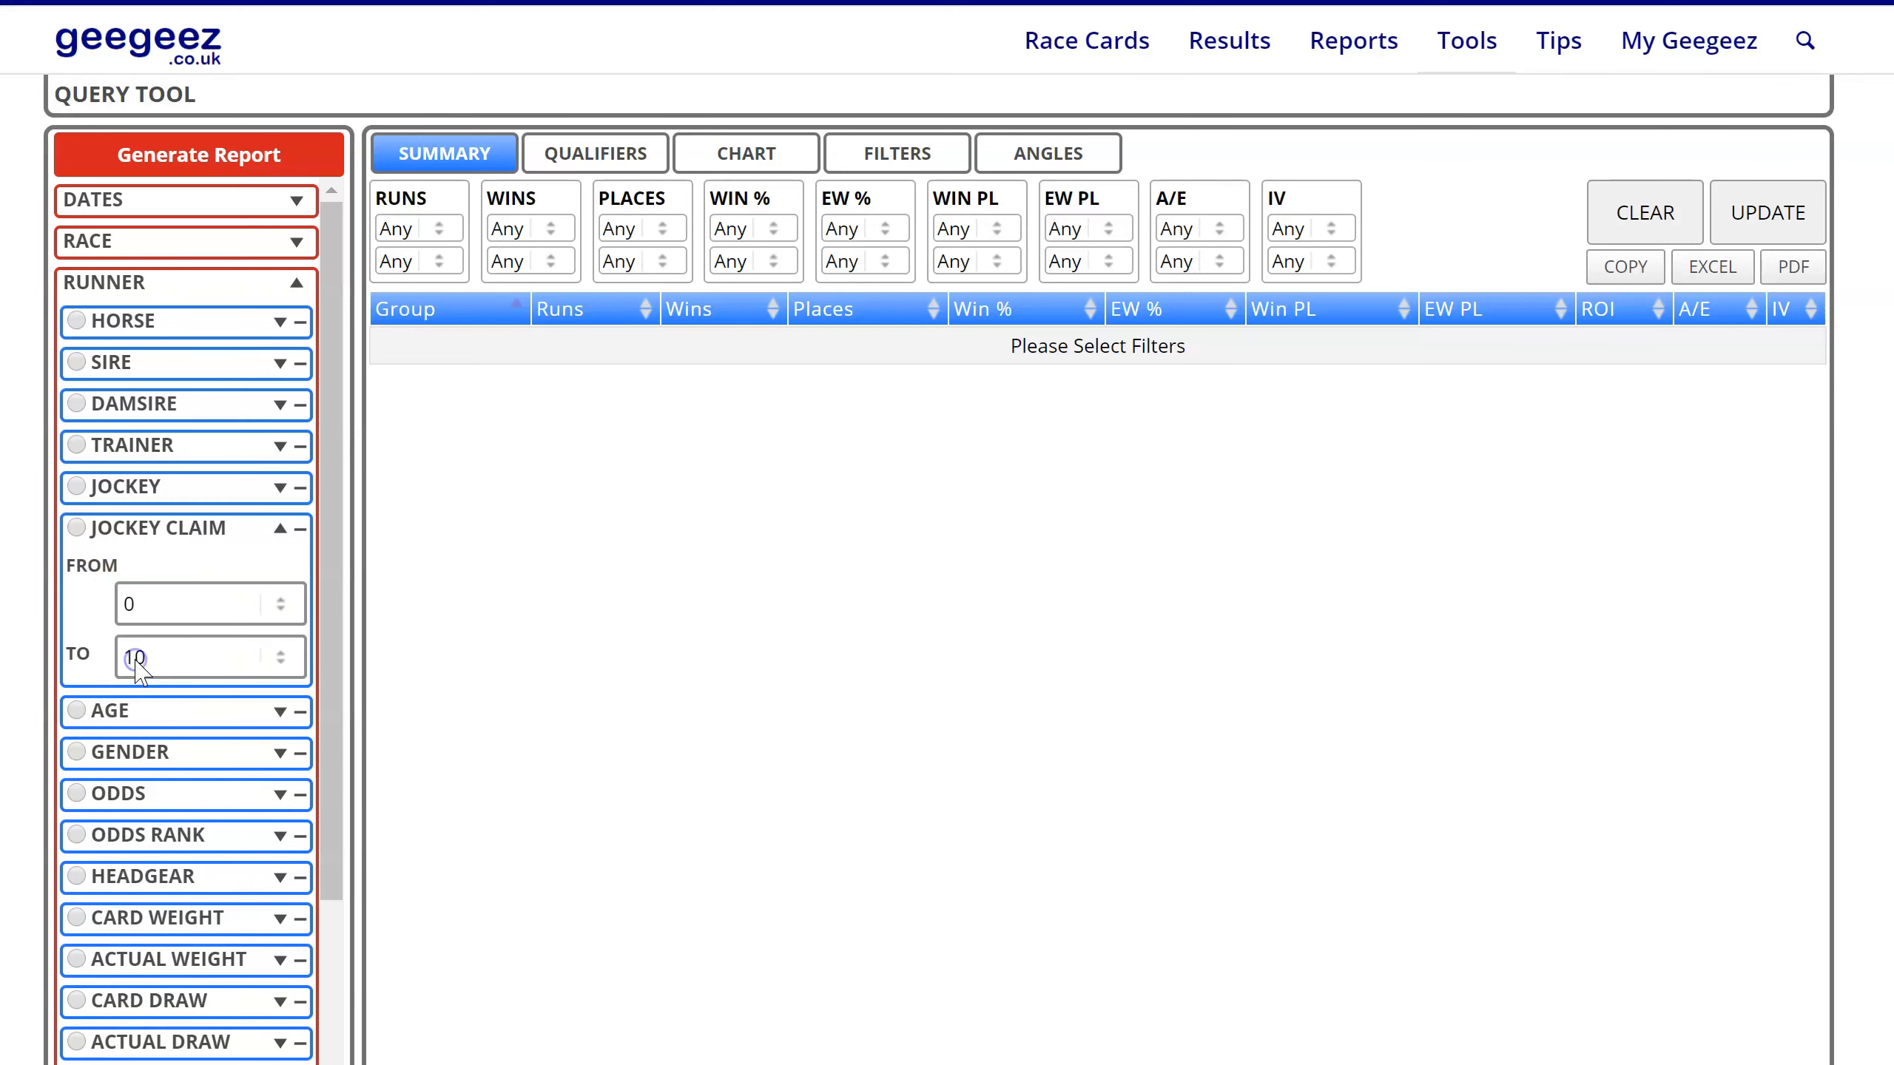
{"action": "left_click", "coordinate": [155, 530]}
{"action": "left_click", "coordinate": [163, 572]}
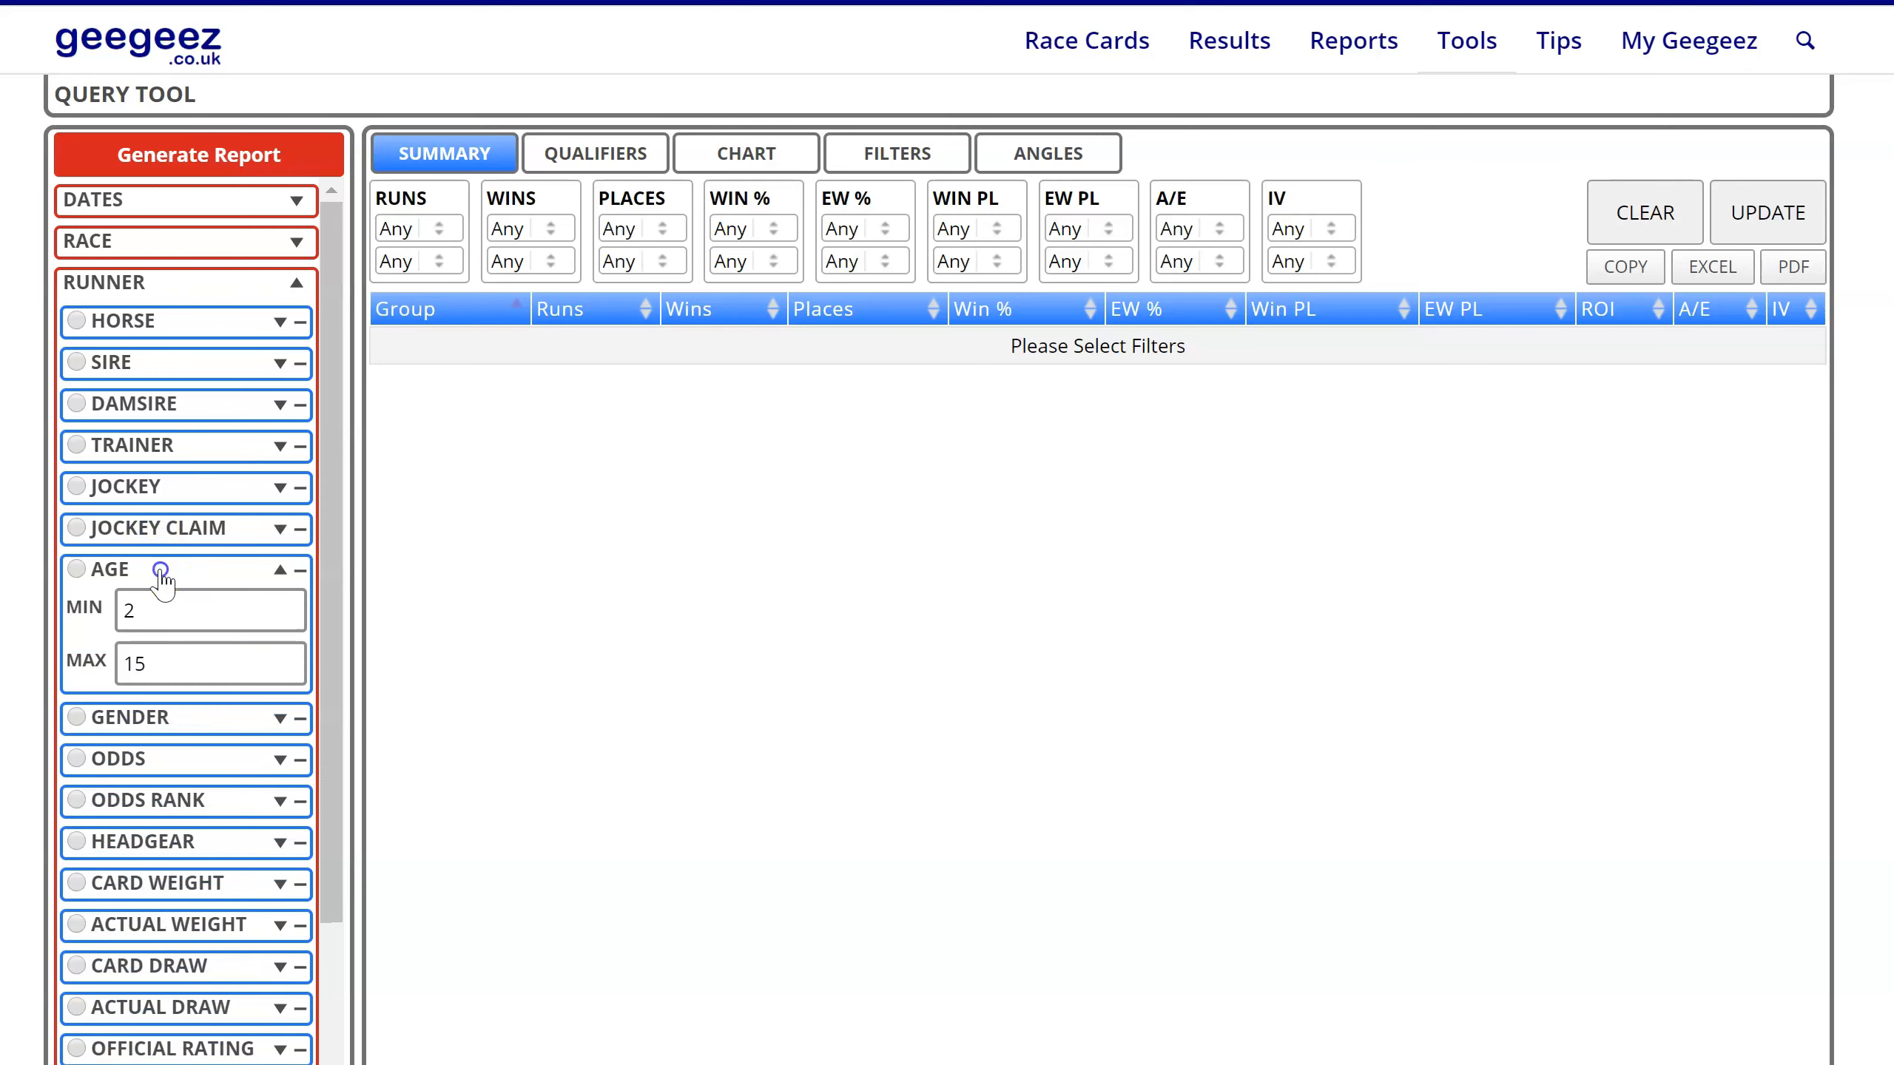
{"action": "left_click", "coordinate": [161, 569]}
{"action": "left_click", "coordinate": [152, 612]}
{"action": "left_click", "coordinate": [152, 613]}
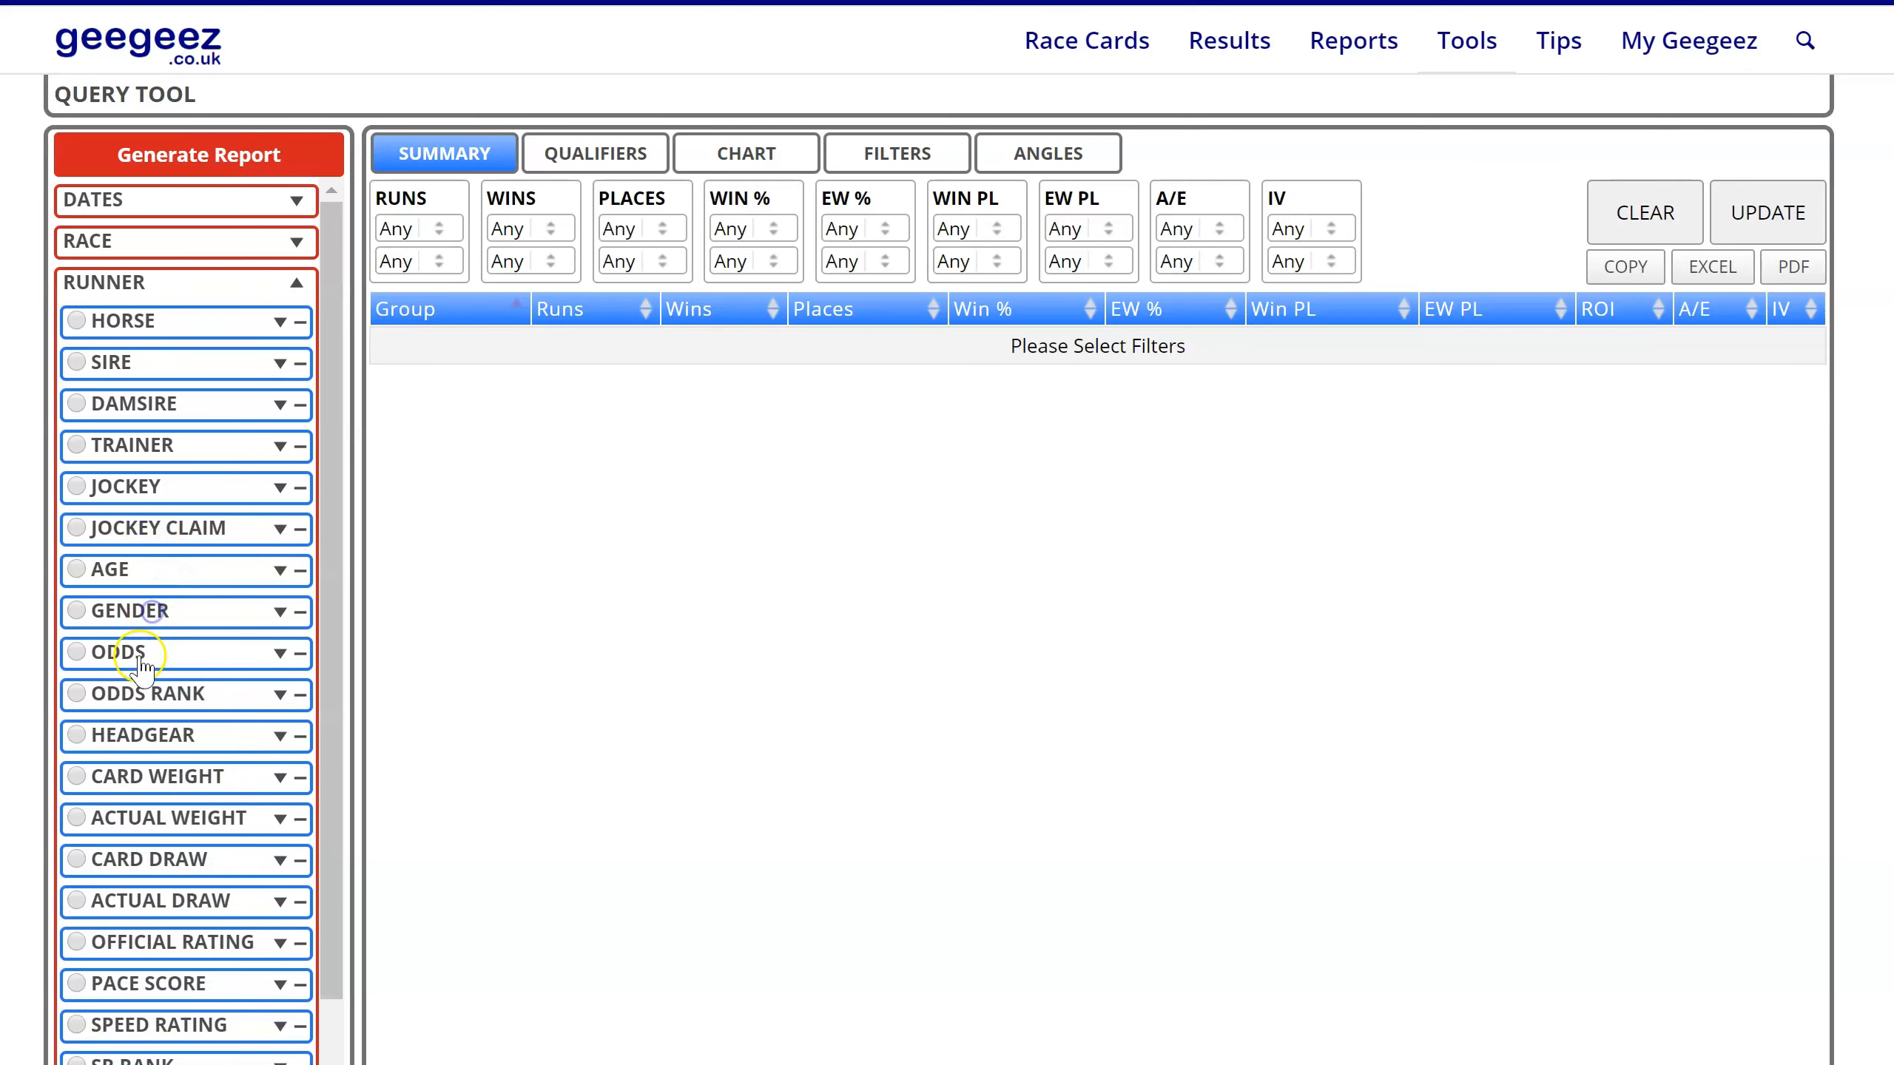
{"action": "left_click", "coordinate": [140, 654]}
{"action": "left_click", "coordinate": [138, 651]}
{"action": "left_click", "coordinate": [148, 695]}
{"action": "left_click", "coordinate": [159, 740]}
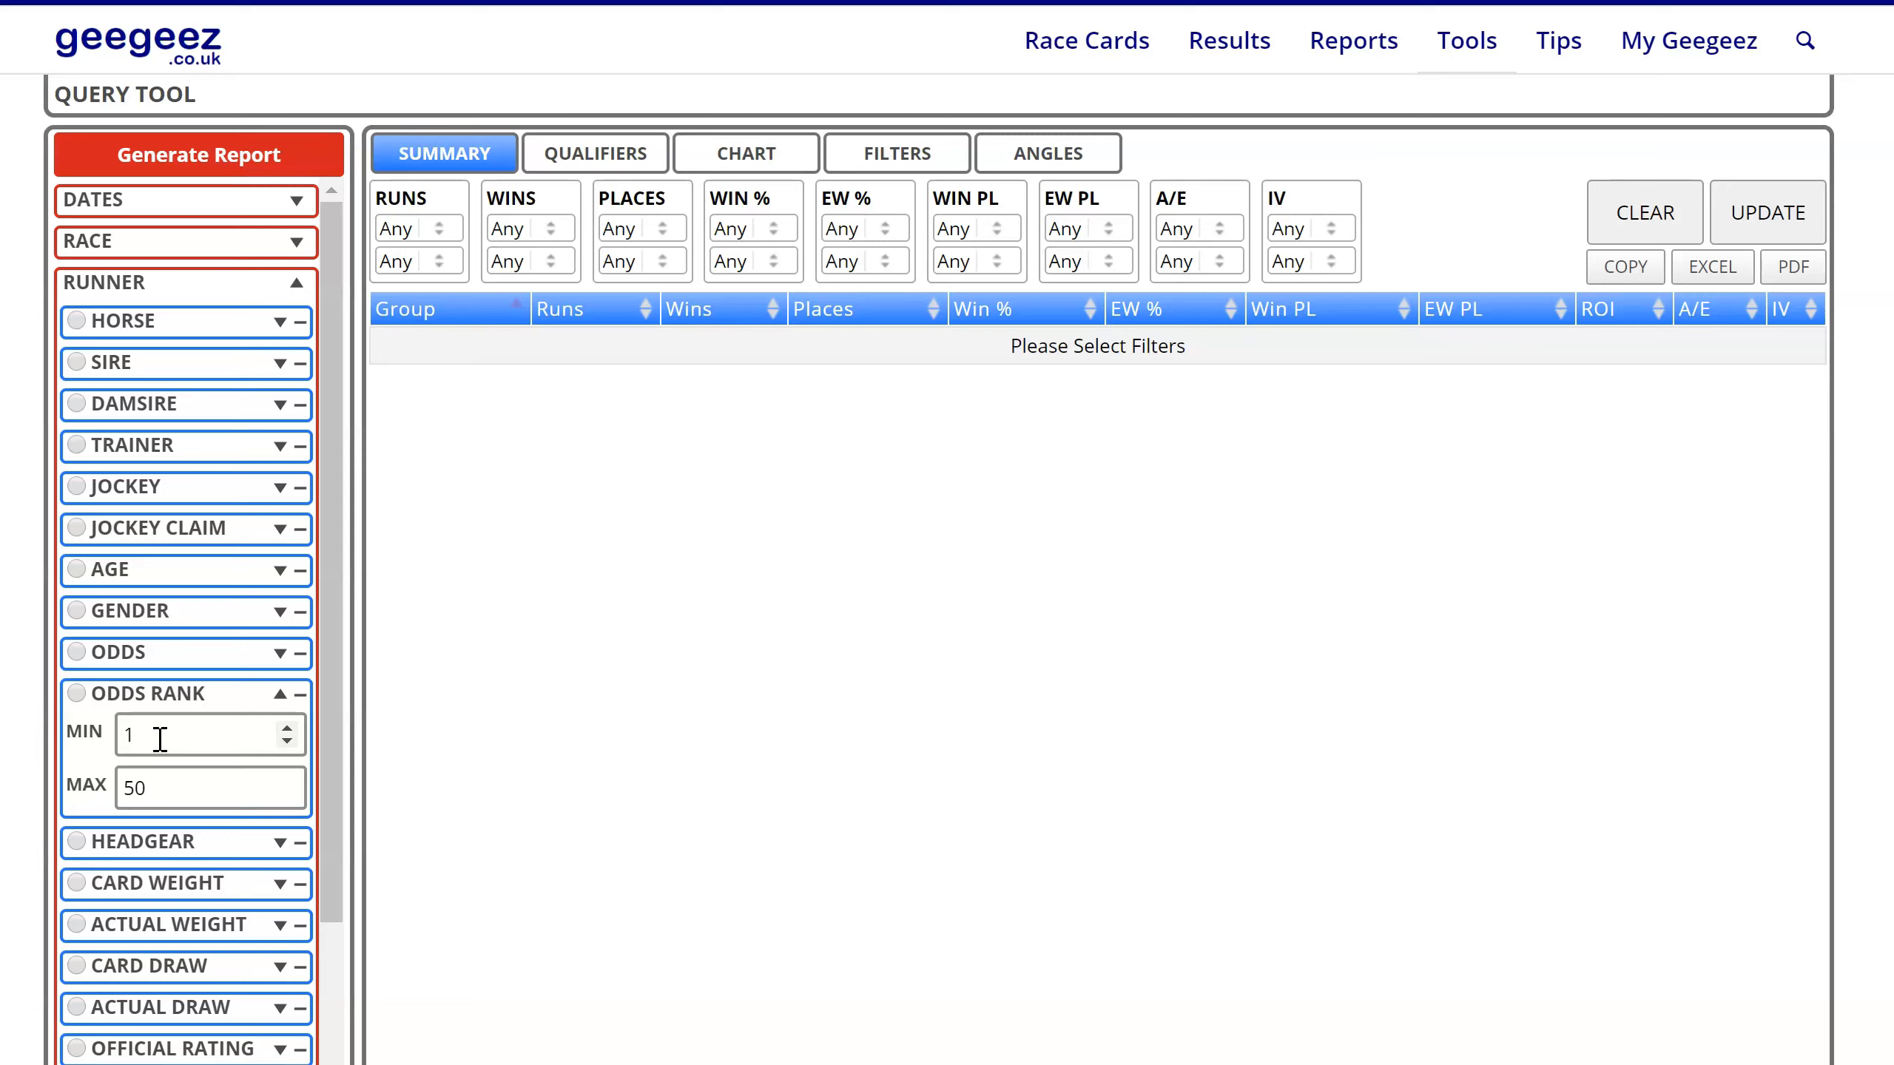
{"action": "left_click_drag", "start_coordinate": [148, 780], "coordinate": [75, 787]}
{"action": "left_click", "coordinate": [170, 698]}
Search the runner's Headgear filter for "hood" and look through the matching equipment combinations
{"action": "left_click", "coordinate": [163, 737]}
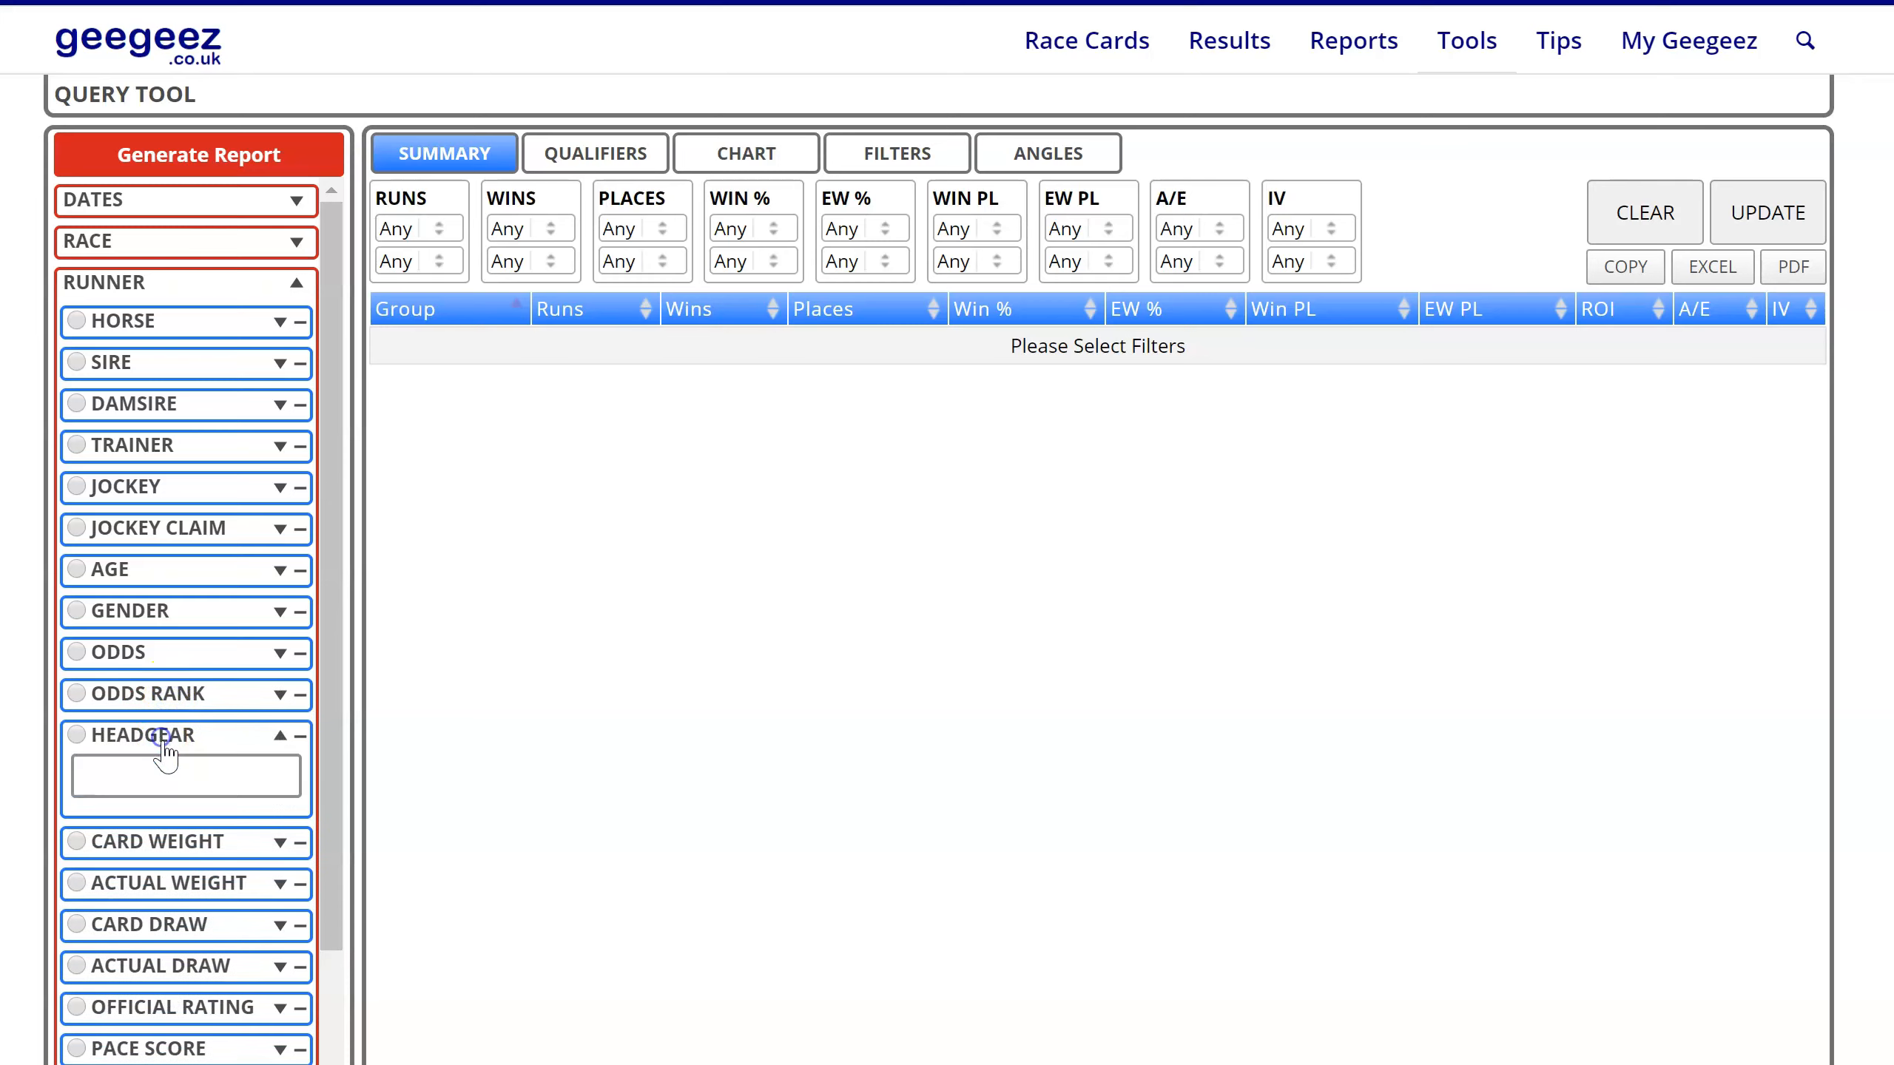
{"action": "scroll", "coordinate": [177, 763], "scroll_direction": "down", "scroll_amount": 2}
{"action": "left_click", "coordinate": [147, 637]}
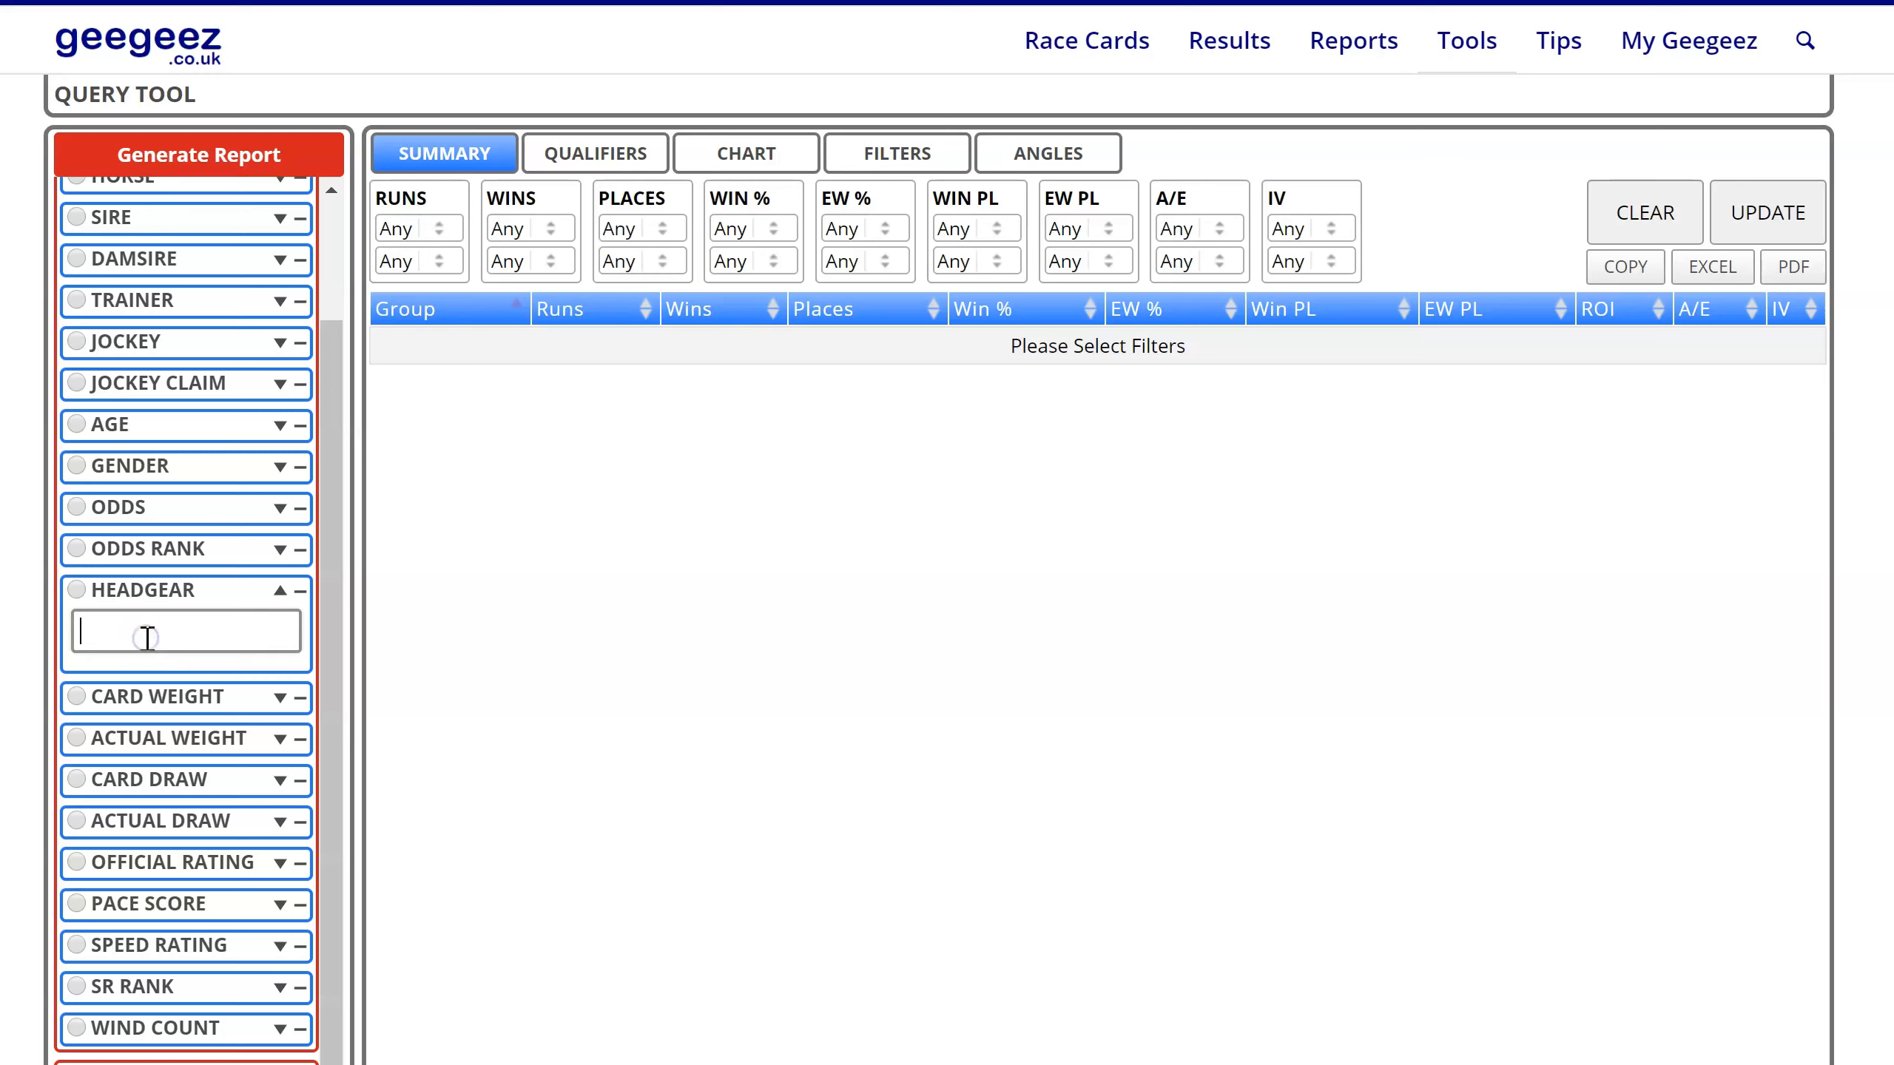
{"action": "type", "text": "hood"}
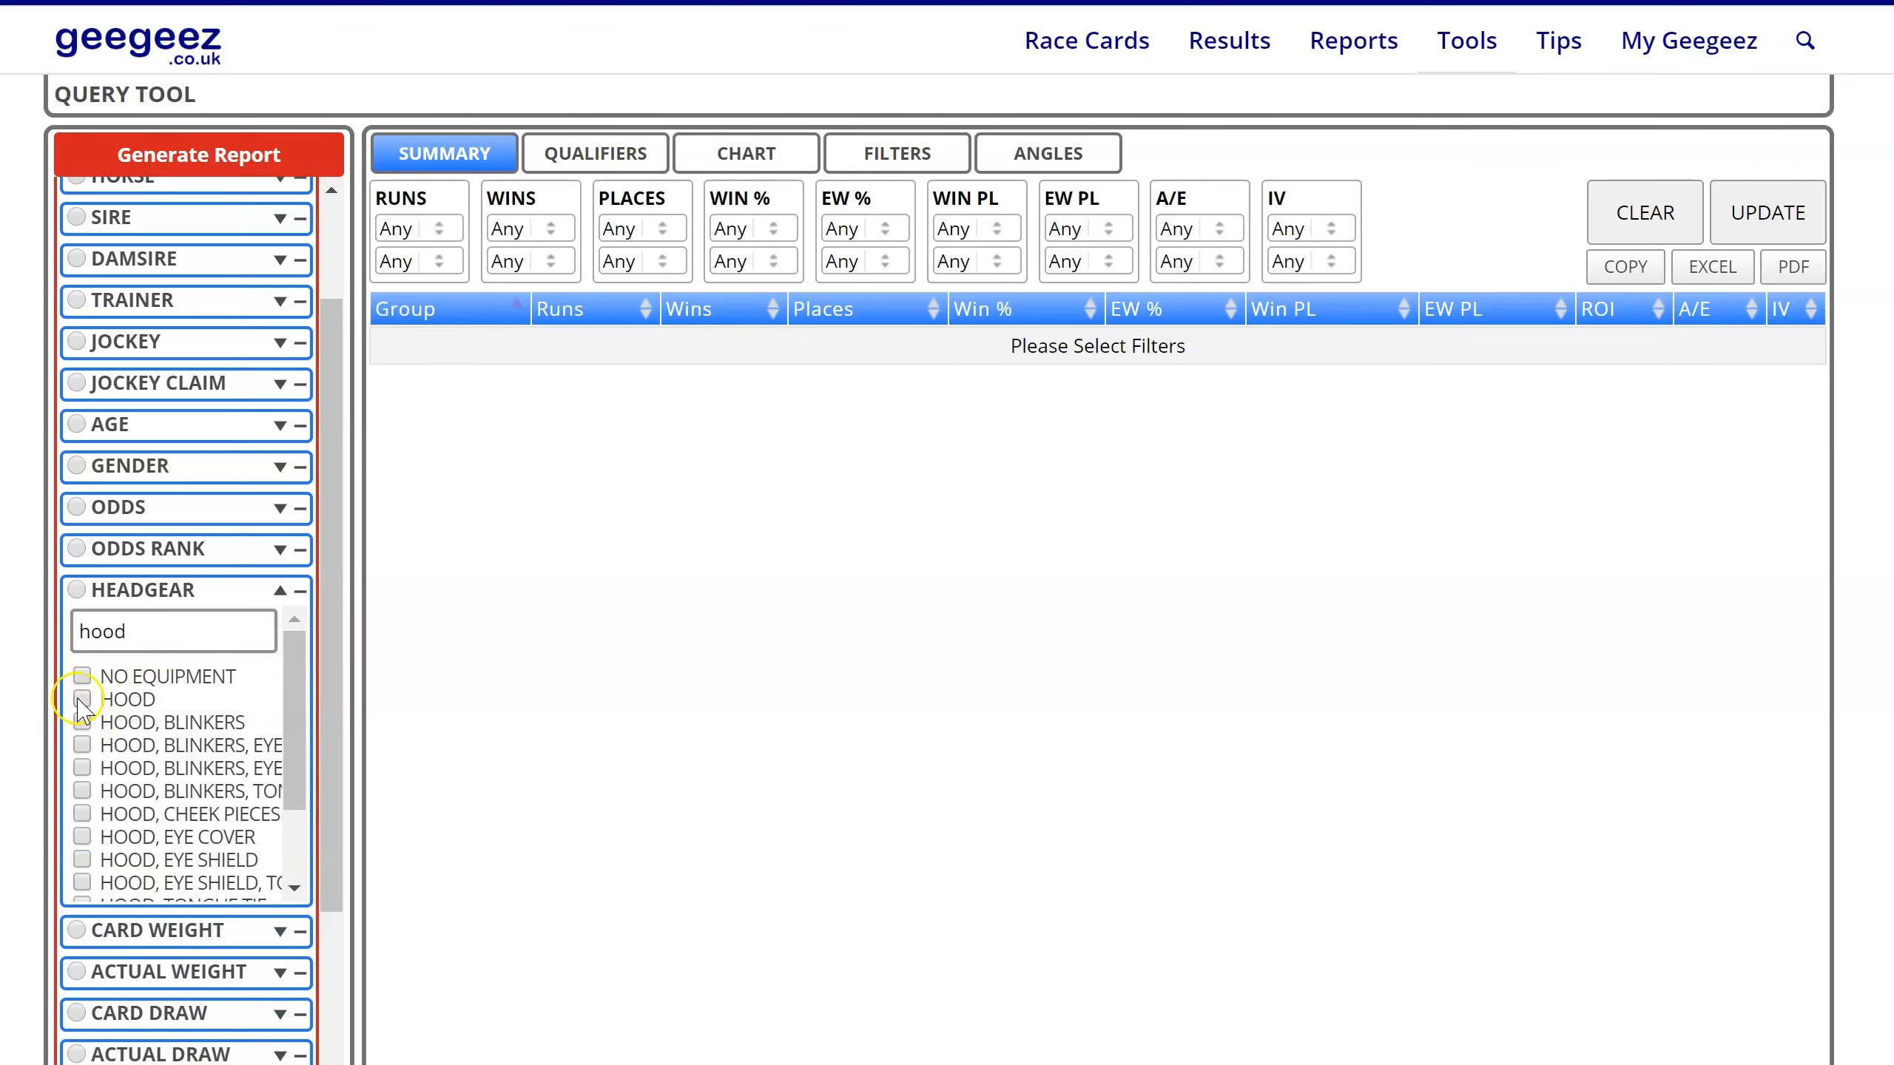
{"action": "left_click_drag", "start_coordinate": [294, 722], "coordinate": [297, 683]}
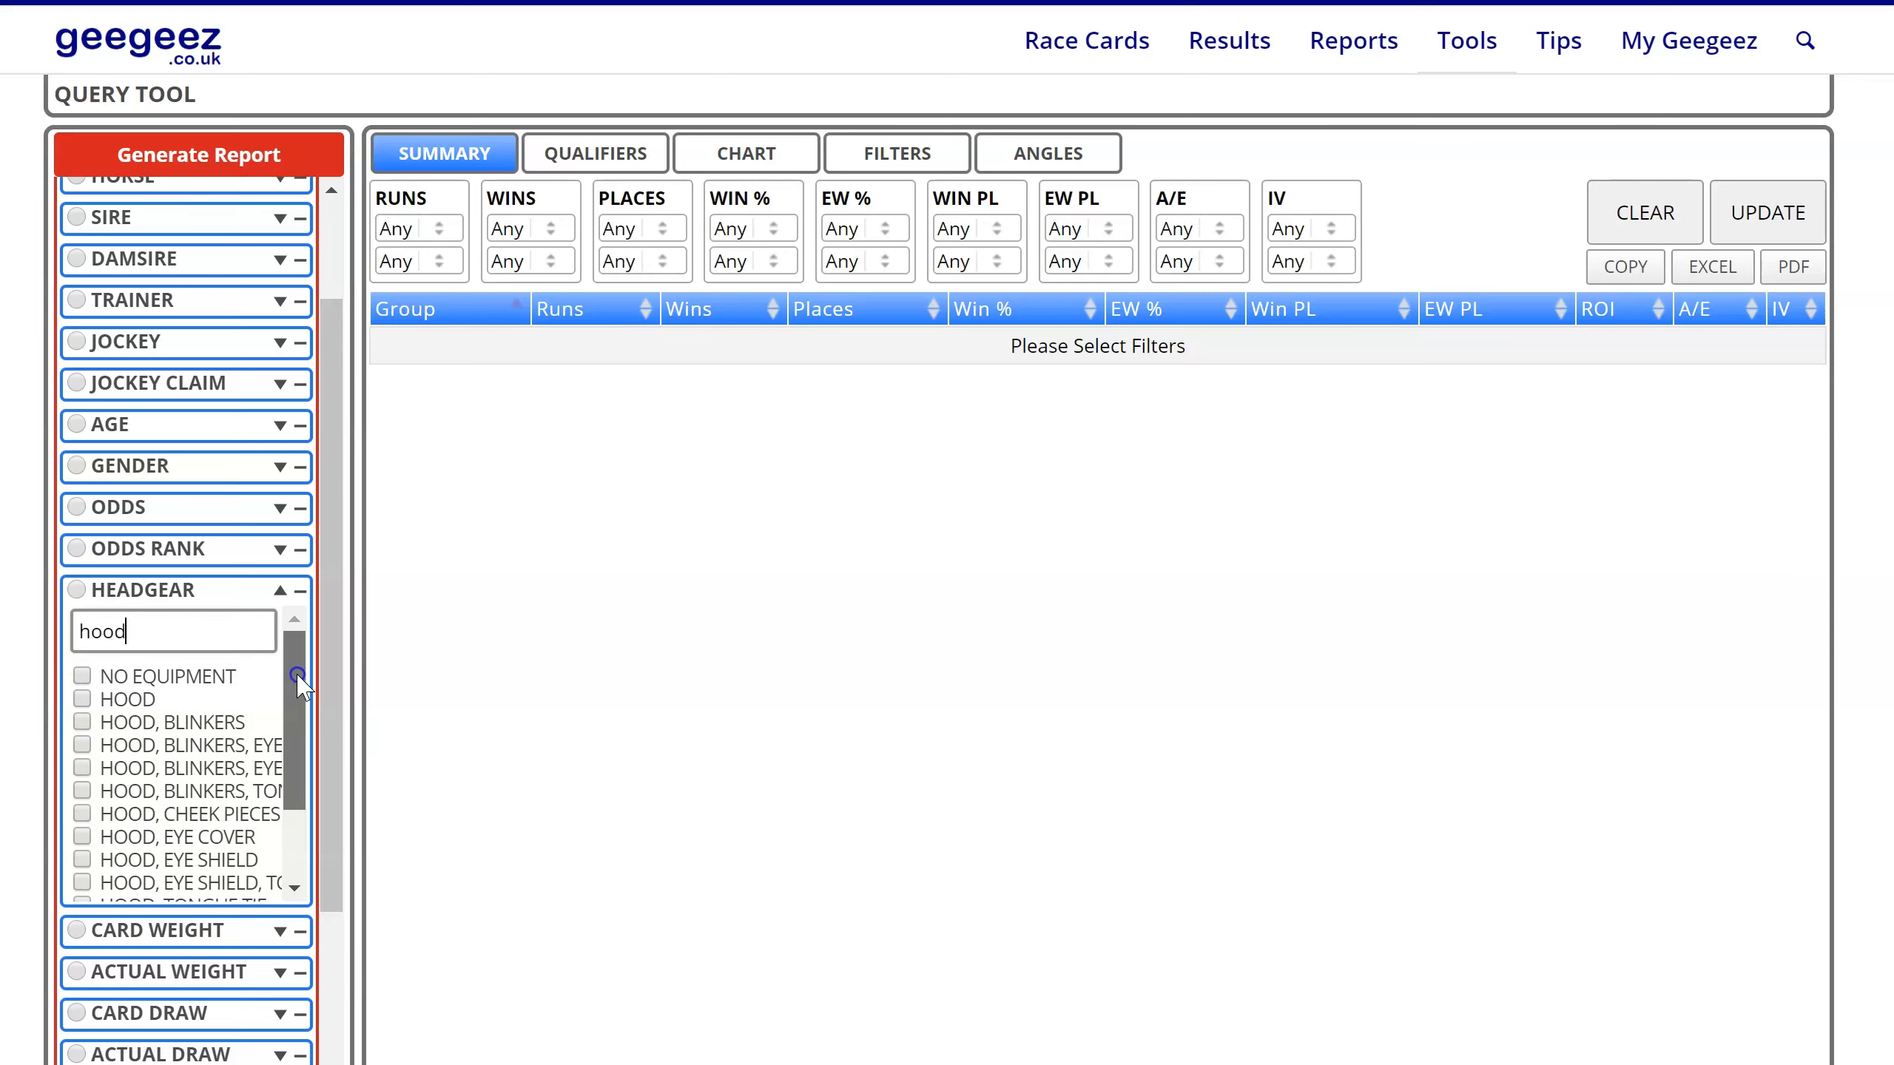
{"action": "left_click", "coordinate": [165, 594]}
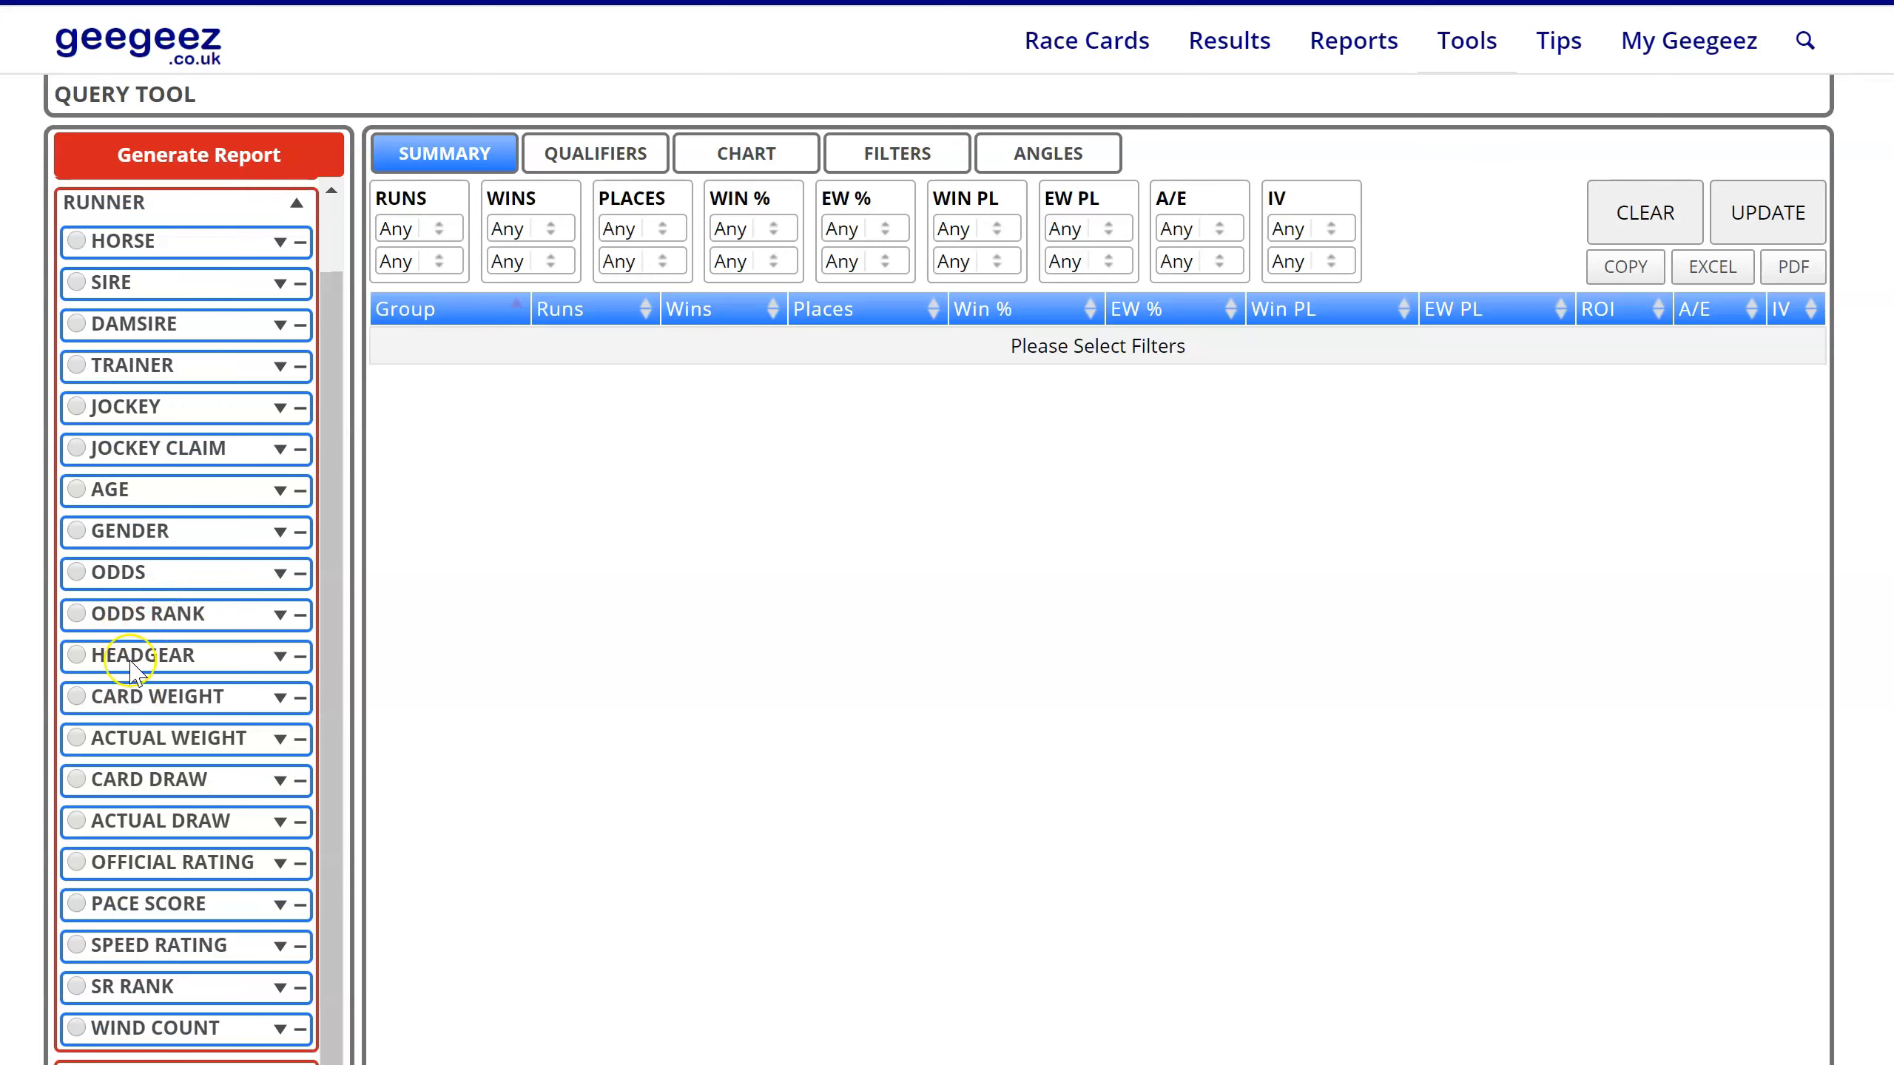
Review the From and To range options of the Card Weight, Actual Weight and Card Draw filters
{"action": "scroll", "coordinate": [138, 677], "scroll_direction": "down", "scroll_amount": 4}
{"action": "scroll", "coordinate": [174, 653], "scroll_direction": "up", "scroll_amount": 2}
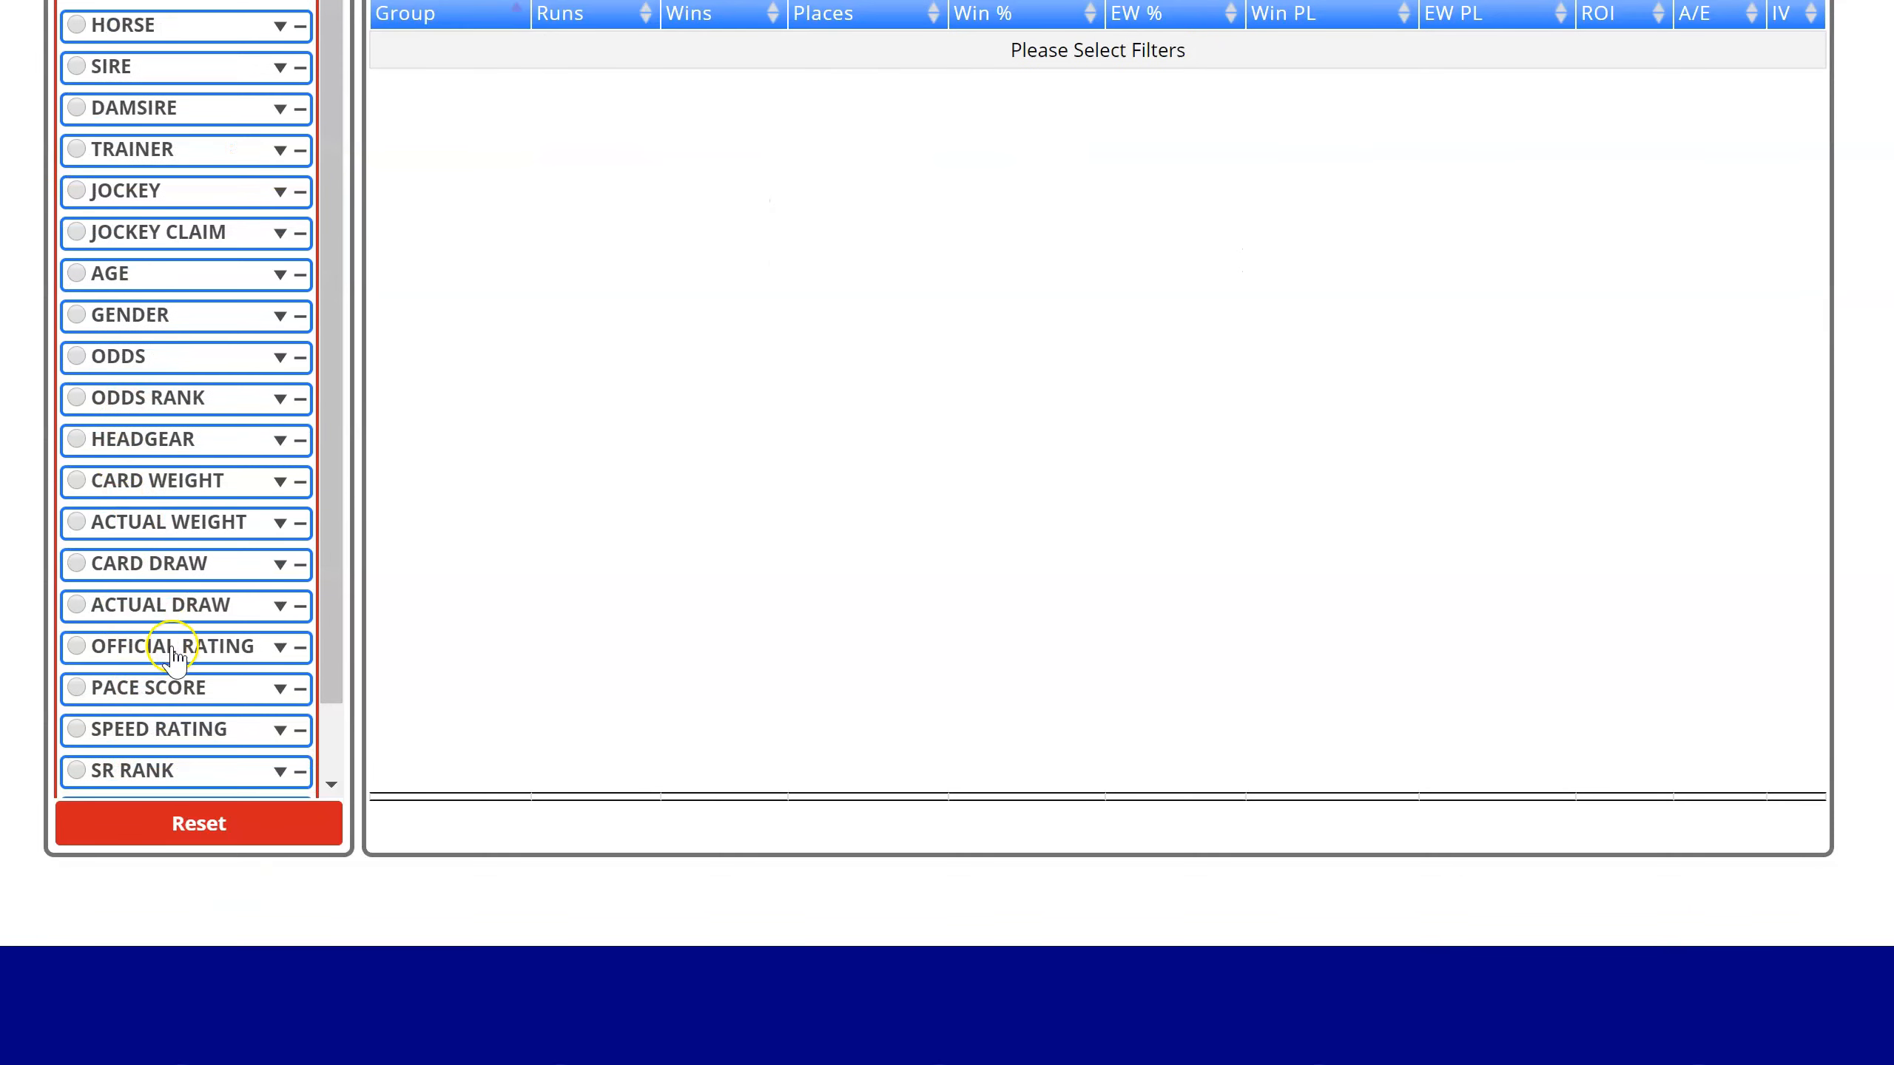
{"action": "scroll", "coordinate": [173, 649], "scroll_direction": "up", "scroll_amount": 4}
{"action": "scroll", "coordinate": [86, 722], "scroll_direction": "down", "scroll_amount": 1}
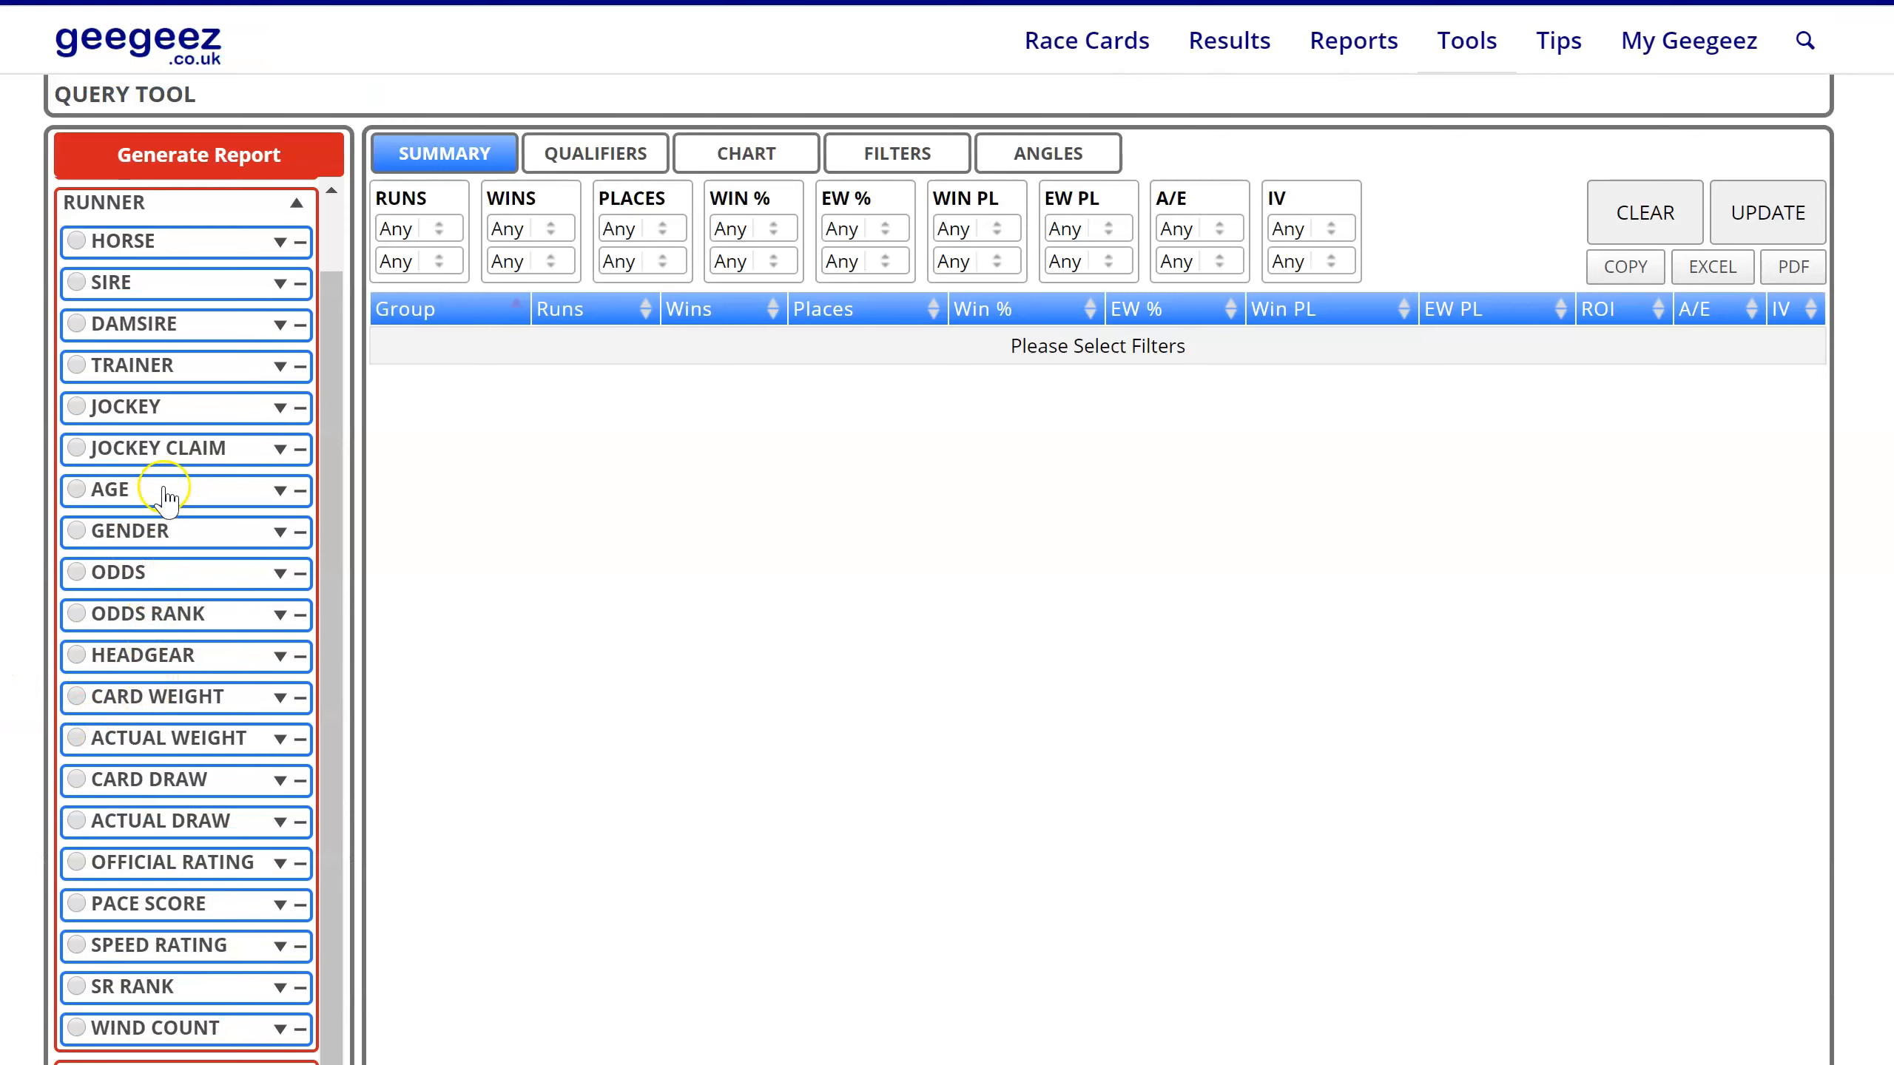
{"action": "left_click", "coordinate": [152, 698]}
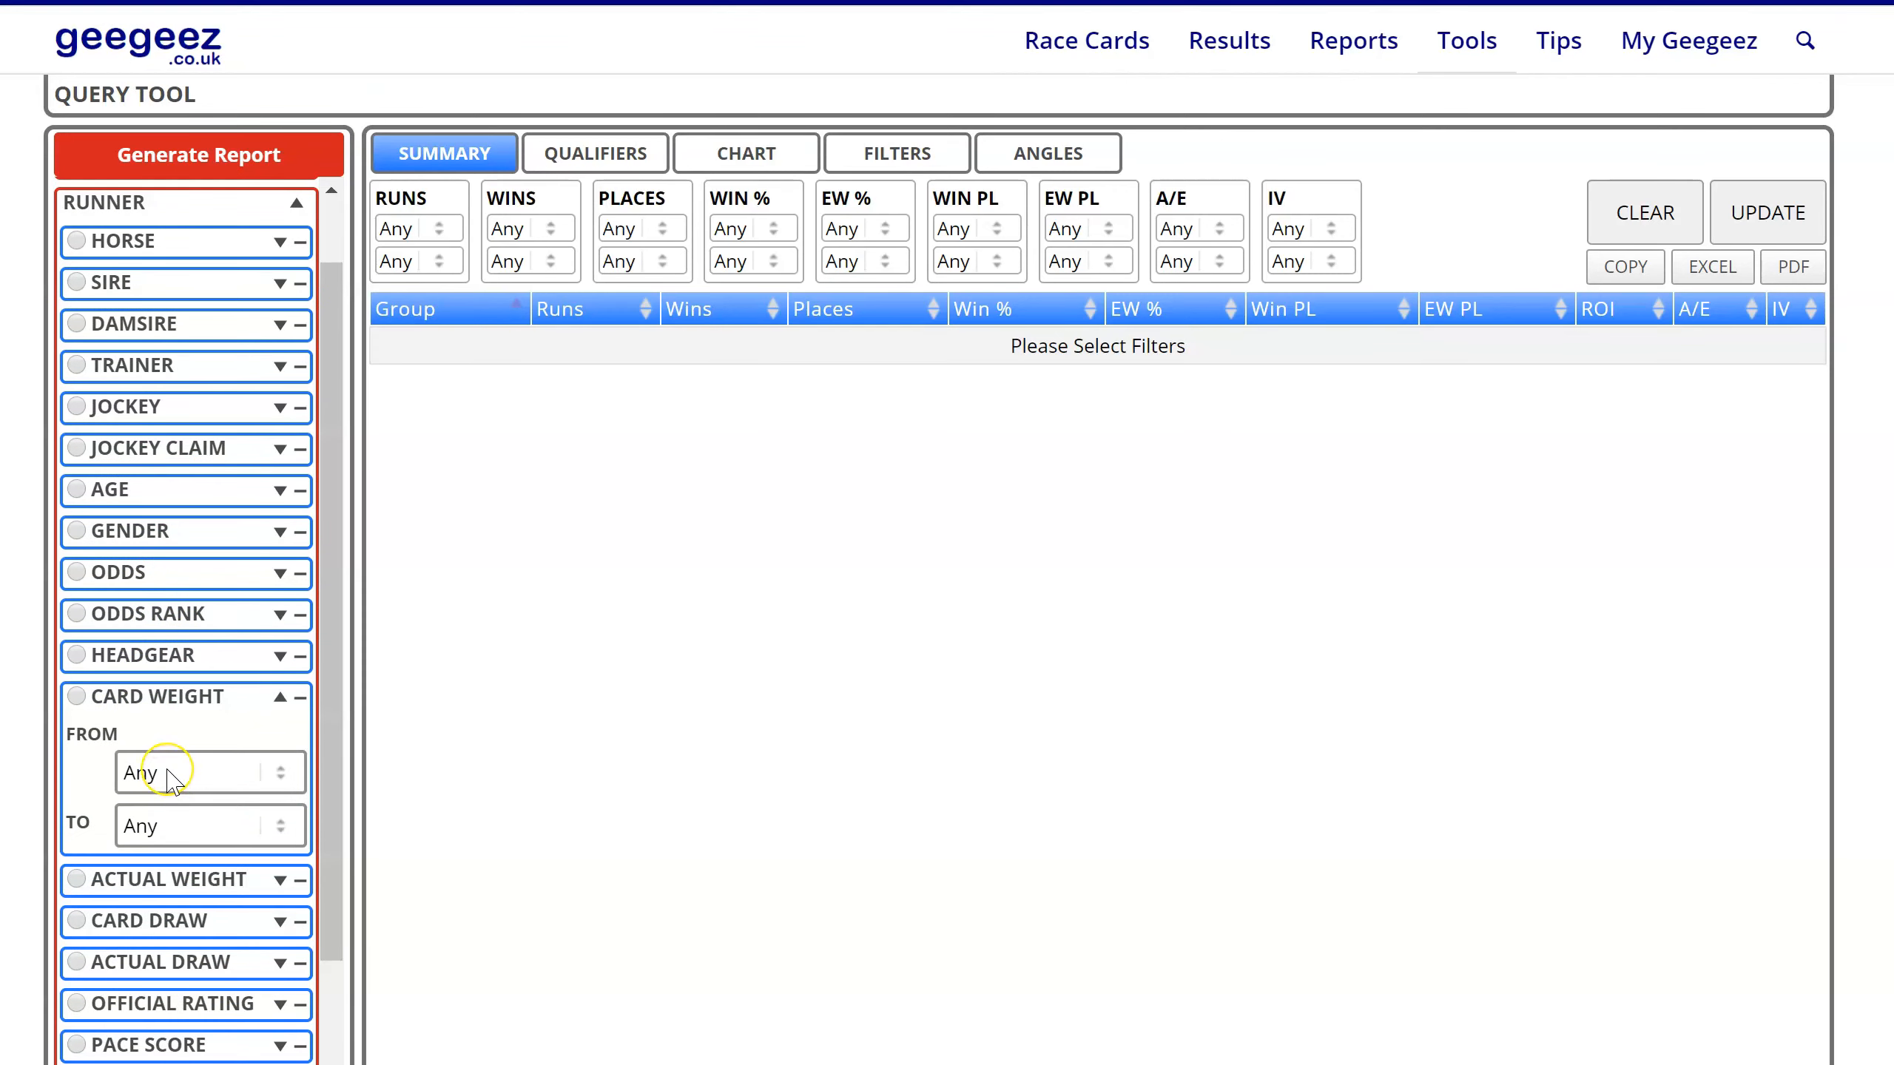
{"action": "left_click", "coordinate": [165, 687]}
{"action": "left_click", "coordinate": [162, 699]}
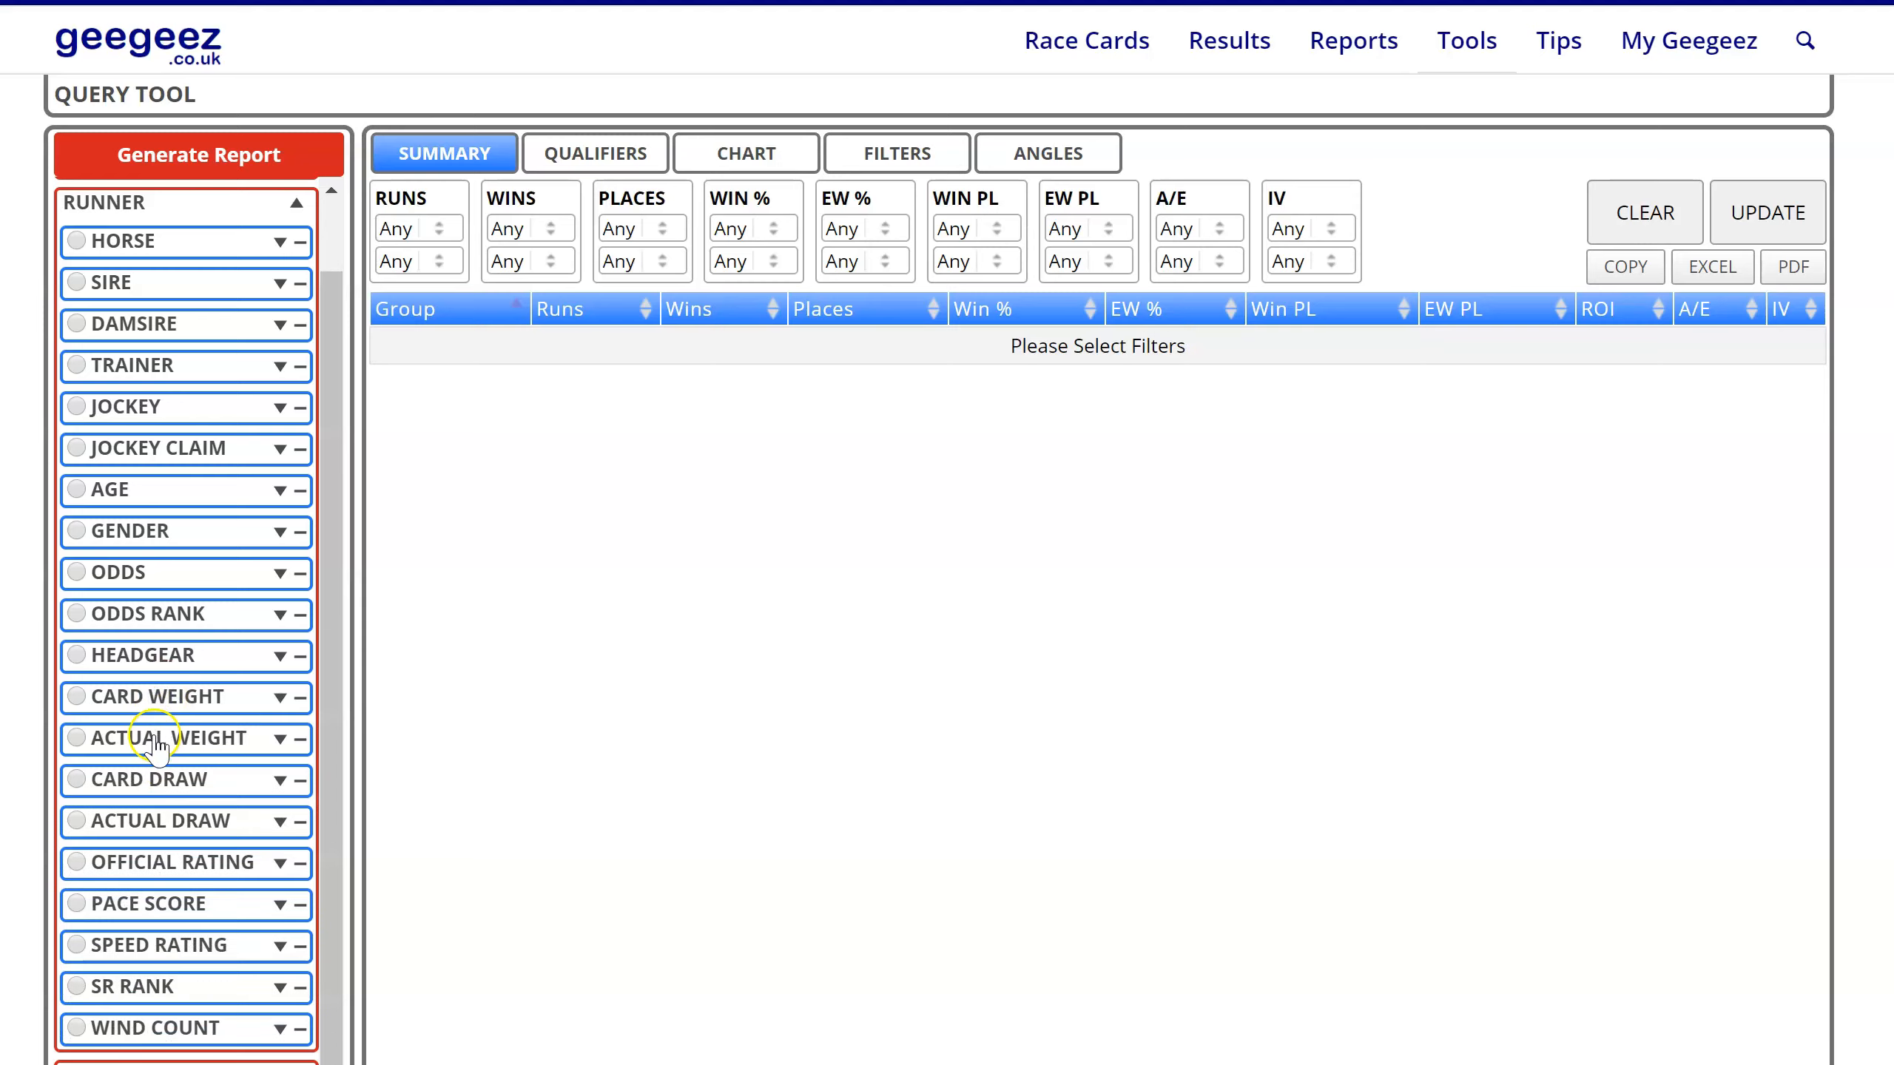
{"action": "left_click", "coordinate": [154, 737]}
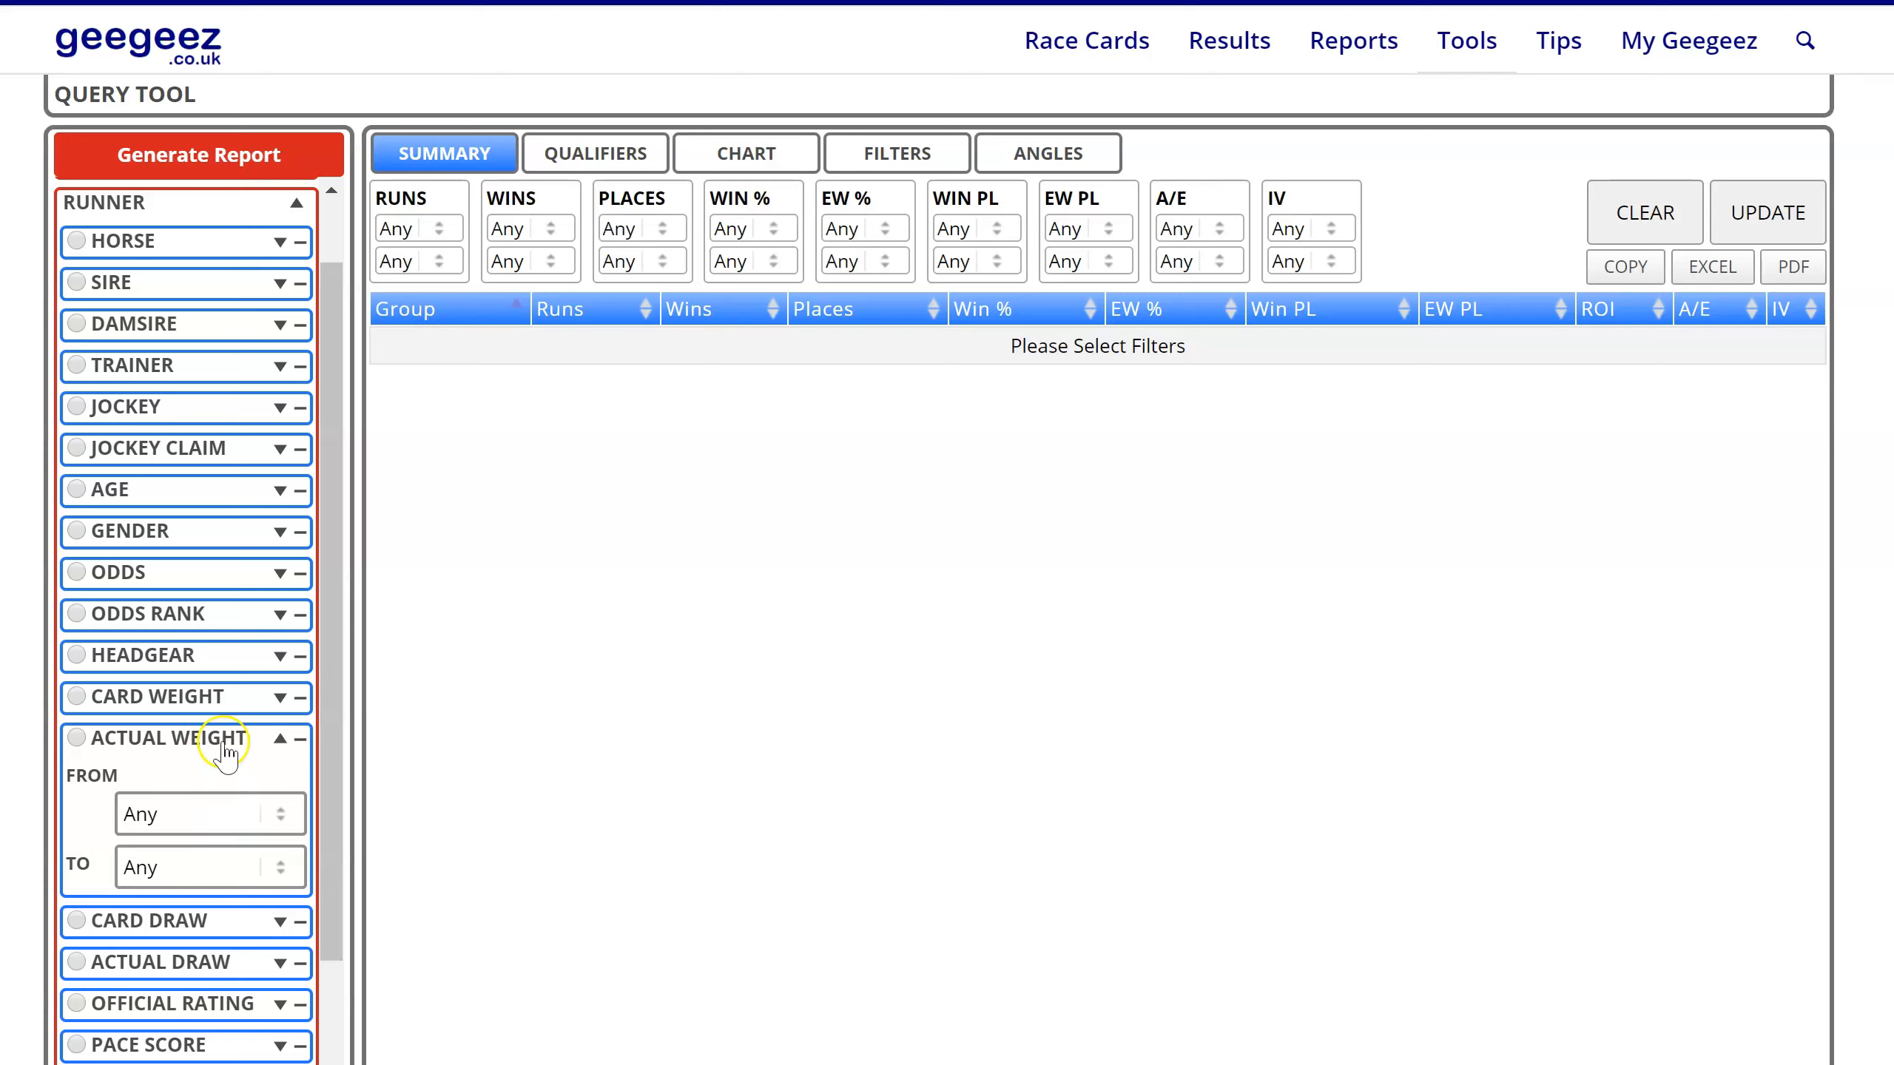
{"action": "left_click", "coordinate": [158, 739]}
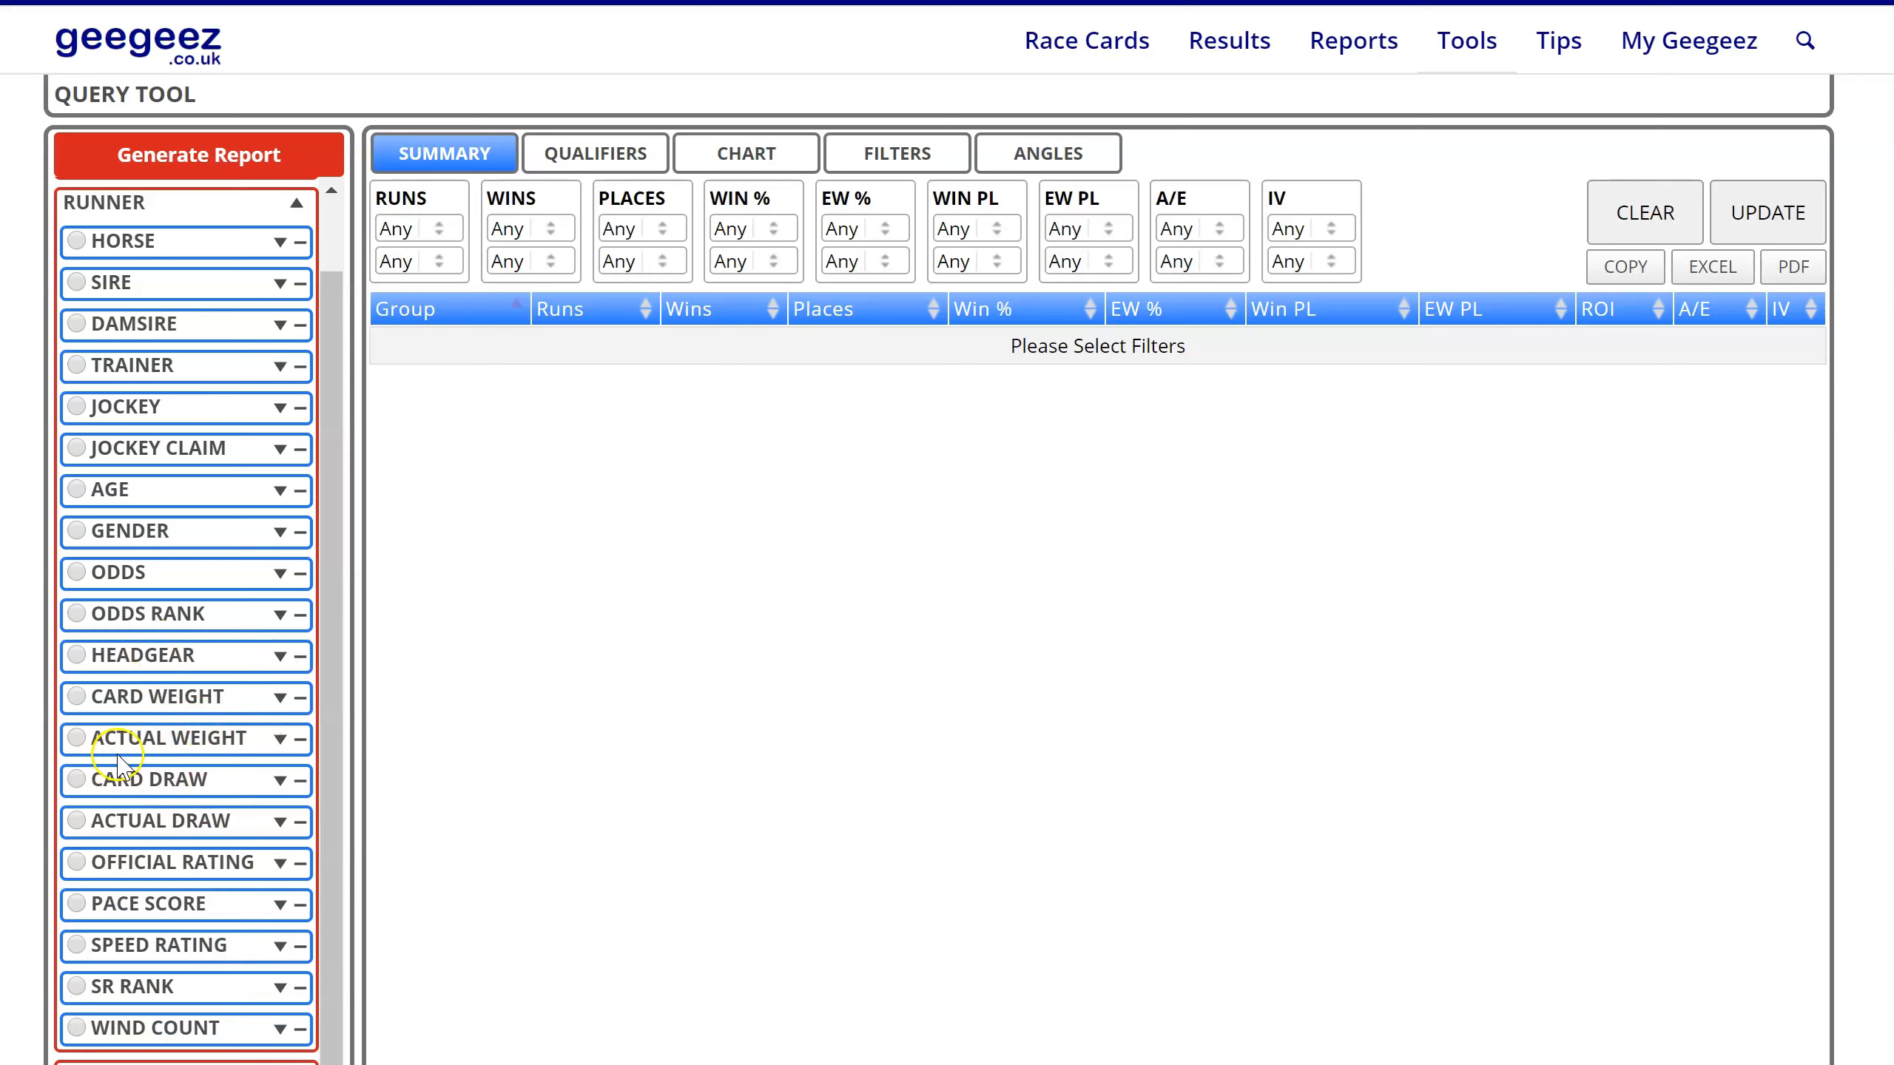
{"action": "left_click", "coordinate": [134, 785]}
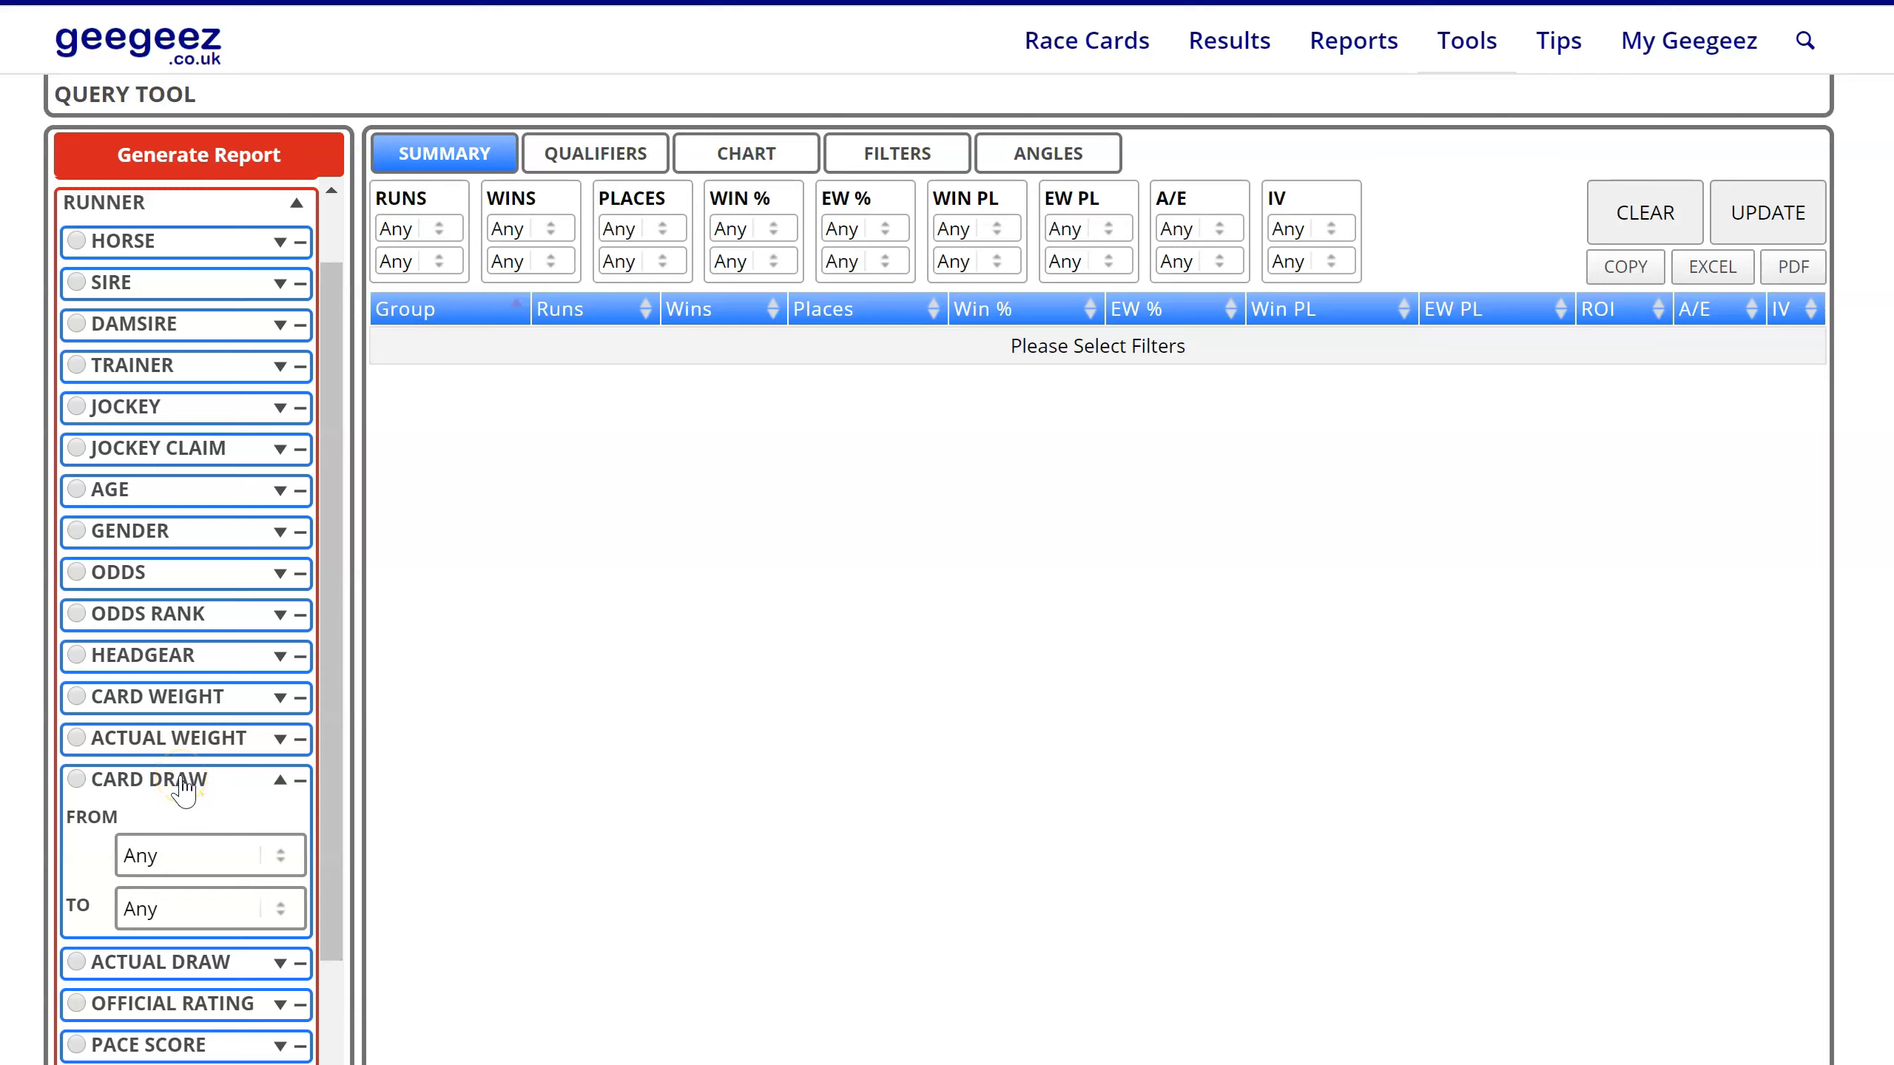
{"action": "left_click", "coordinate": [183, 783]}
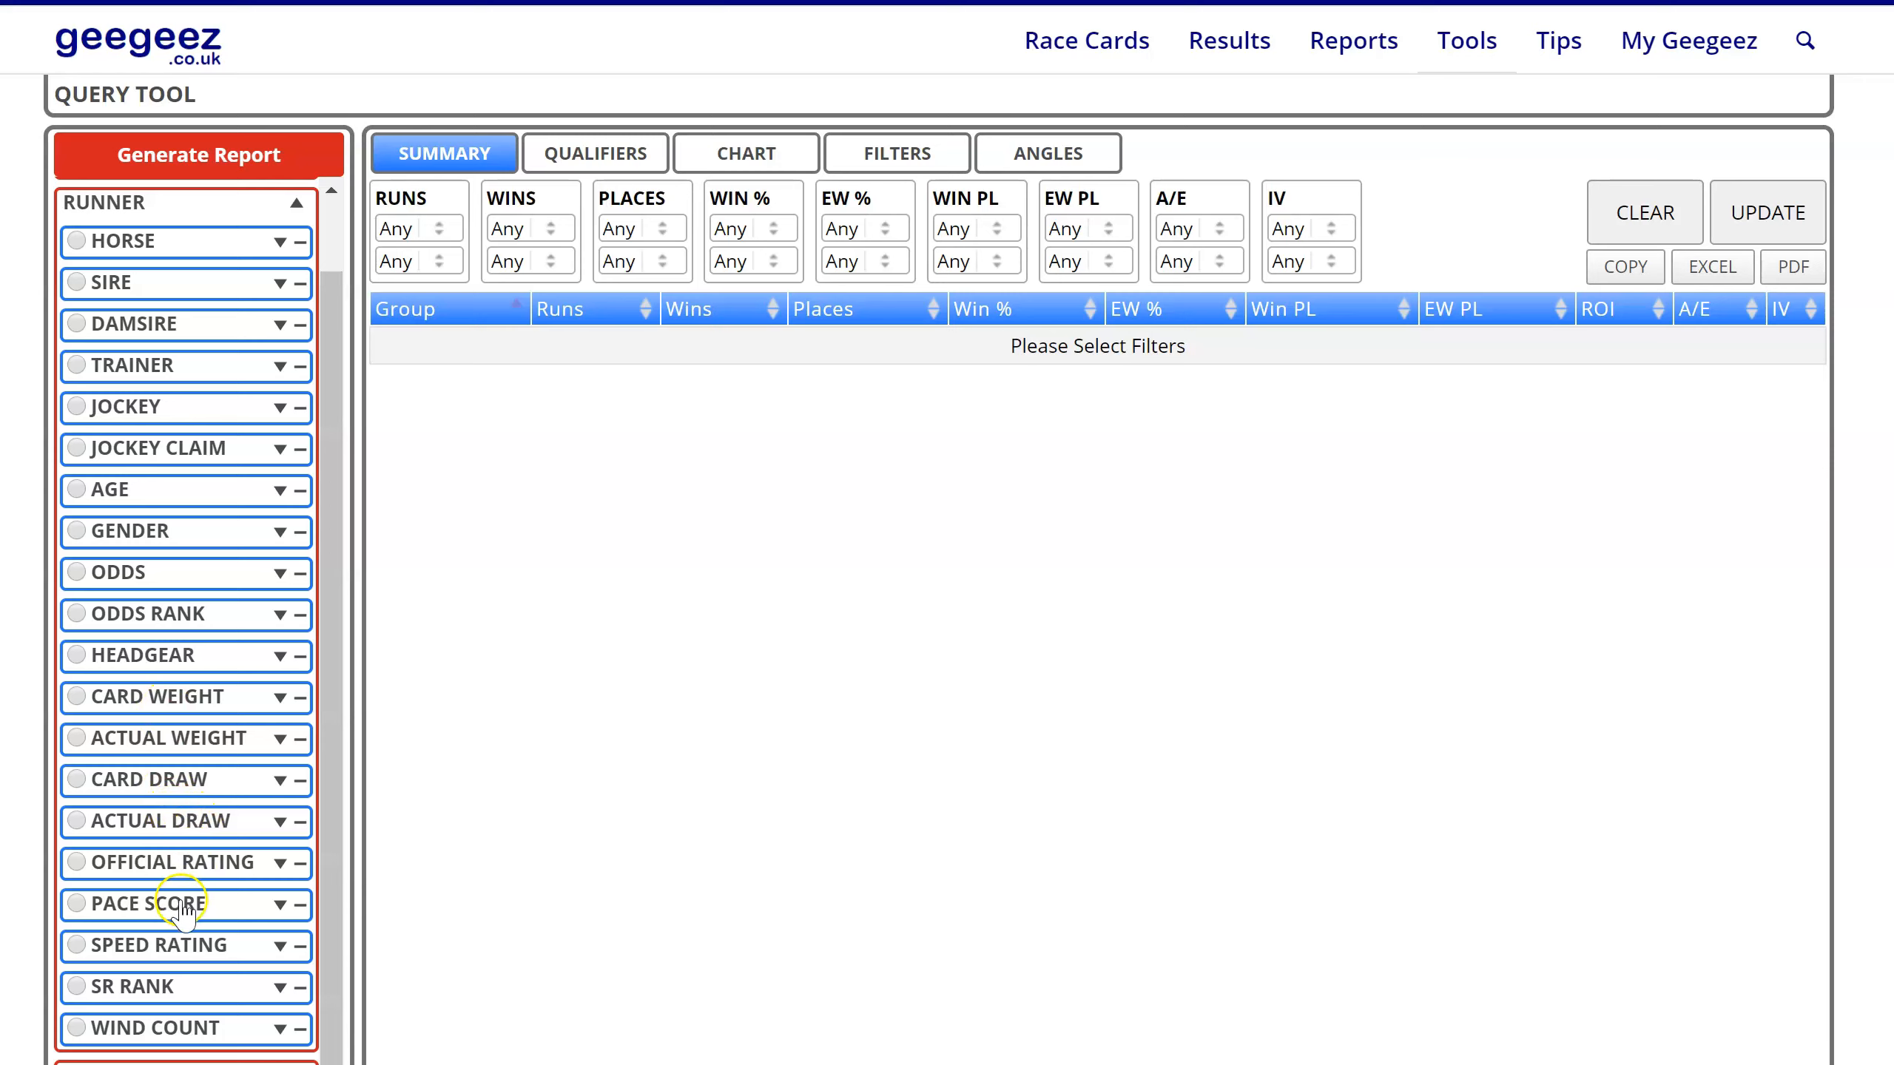
Review the ranges offered by the runner's Official Rating, Pace Score, Speed Rating and SR Rank filters
{"action": "left_click", "coordinate": [195, 863]}
{"action": "scroll", "coordinate": [186, 821], "scroll_direction": "down", "scroll_amount": 2}
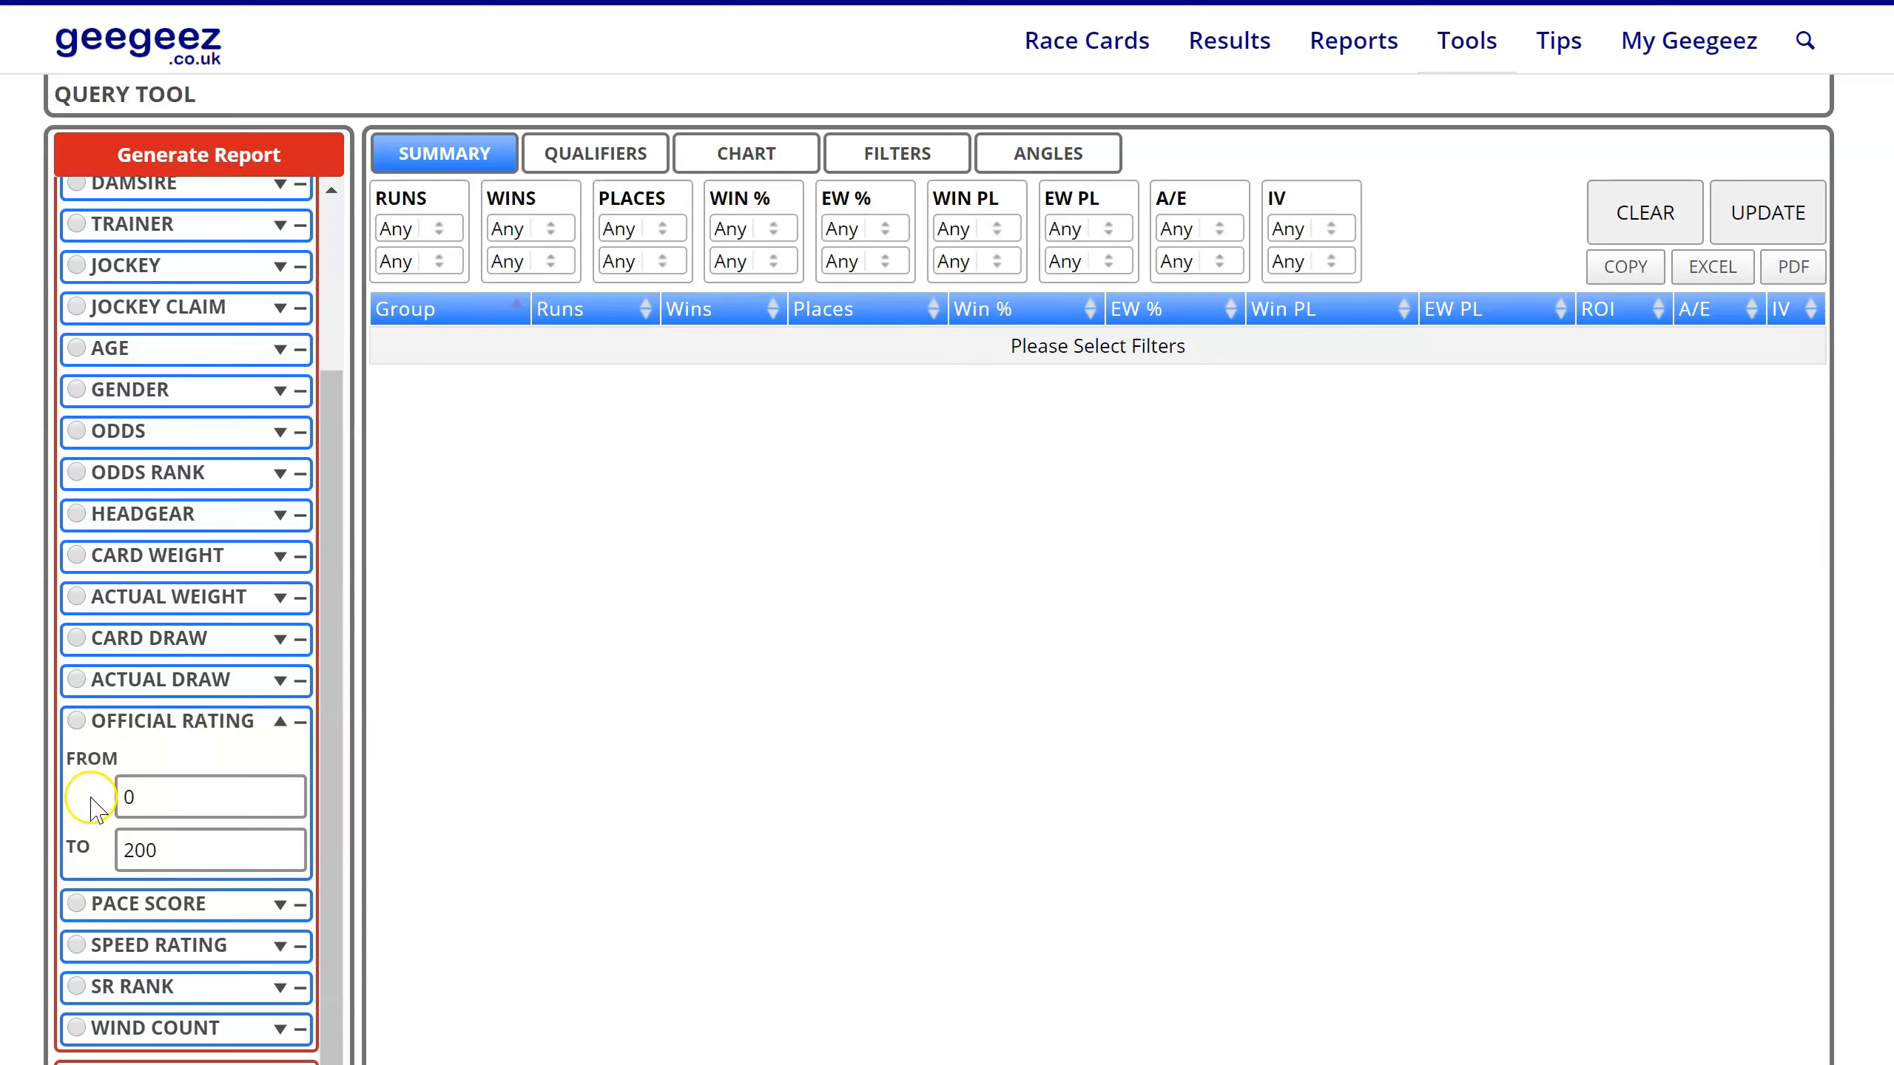
{"action": "left_click", "coordinate": [159, 722]}
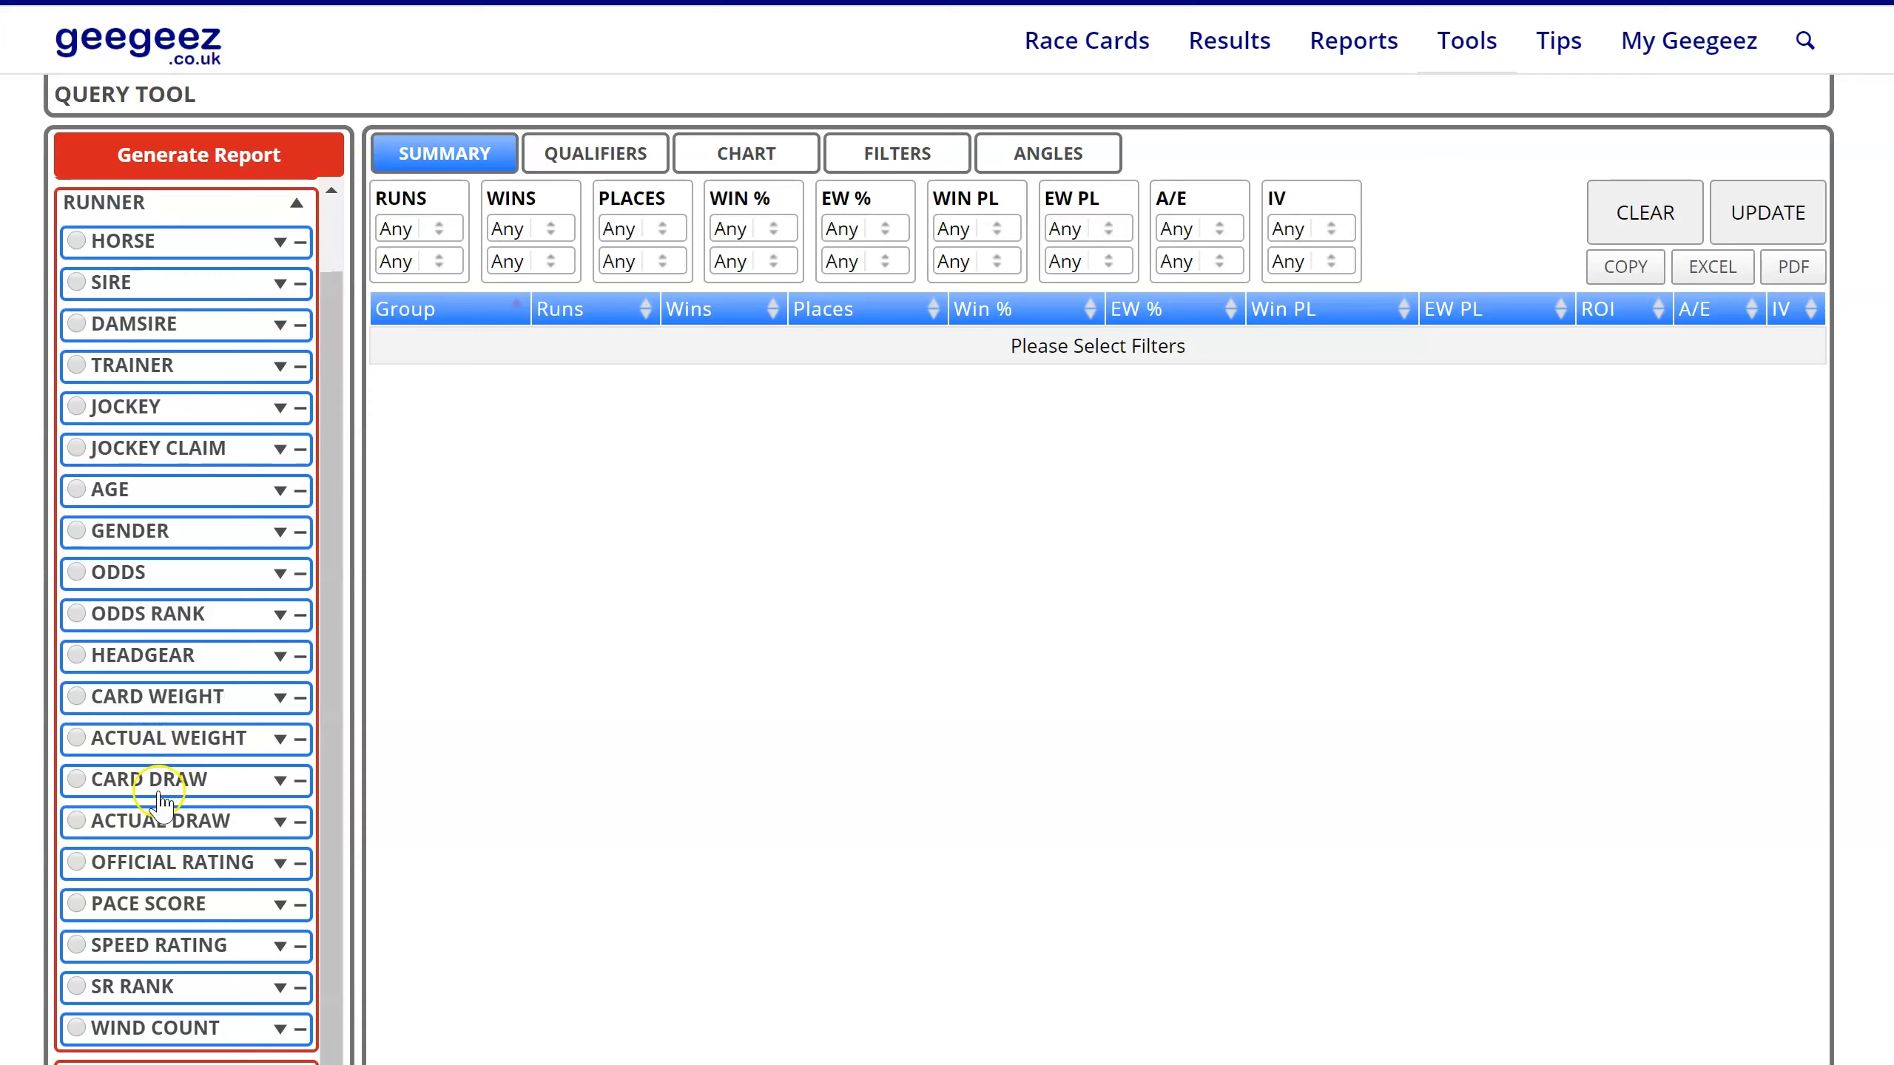
{"action": "left_click", "coordinate": [182, 904]}
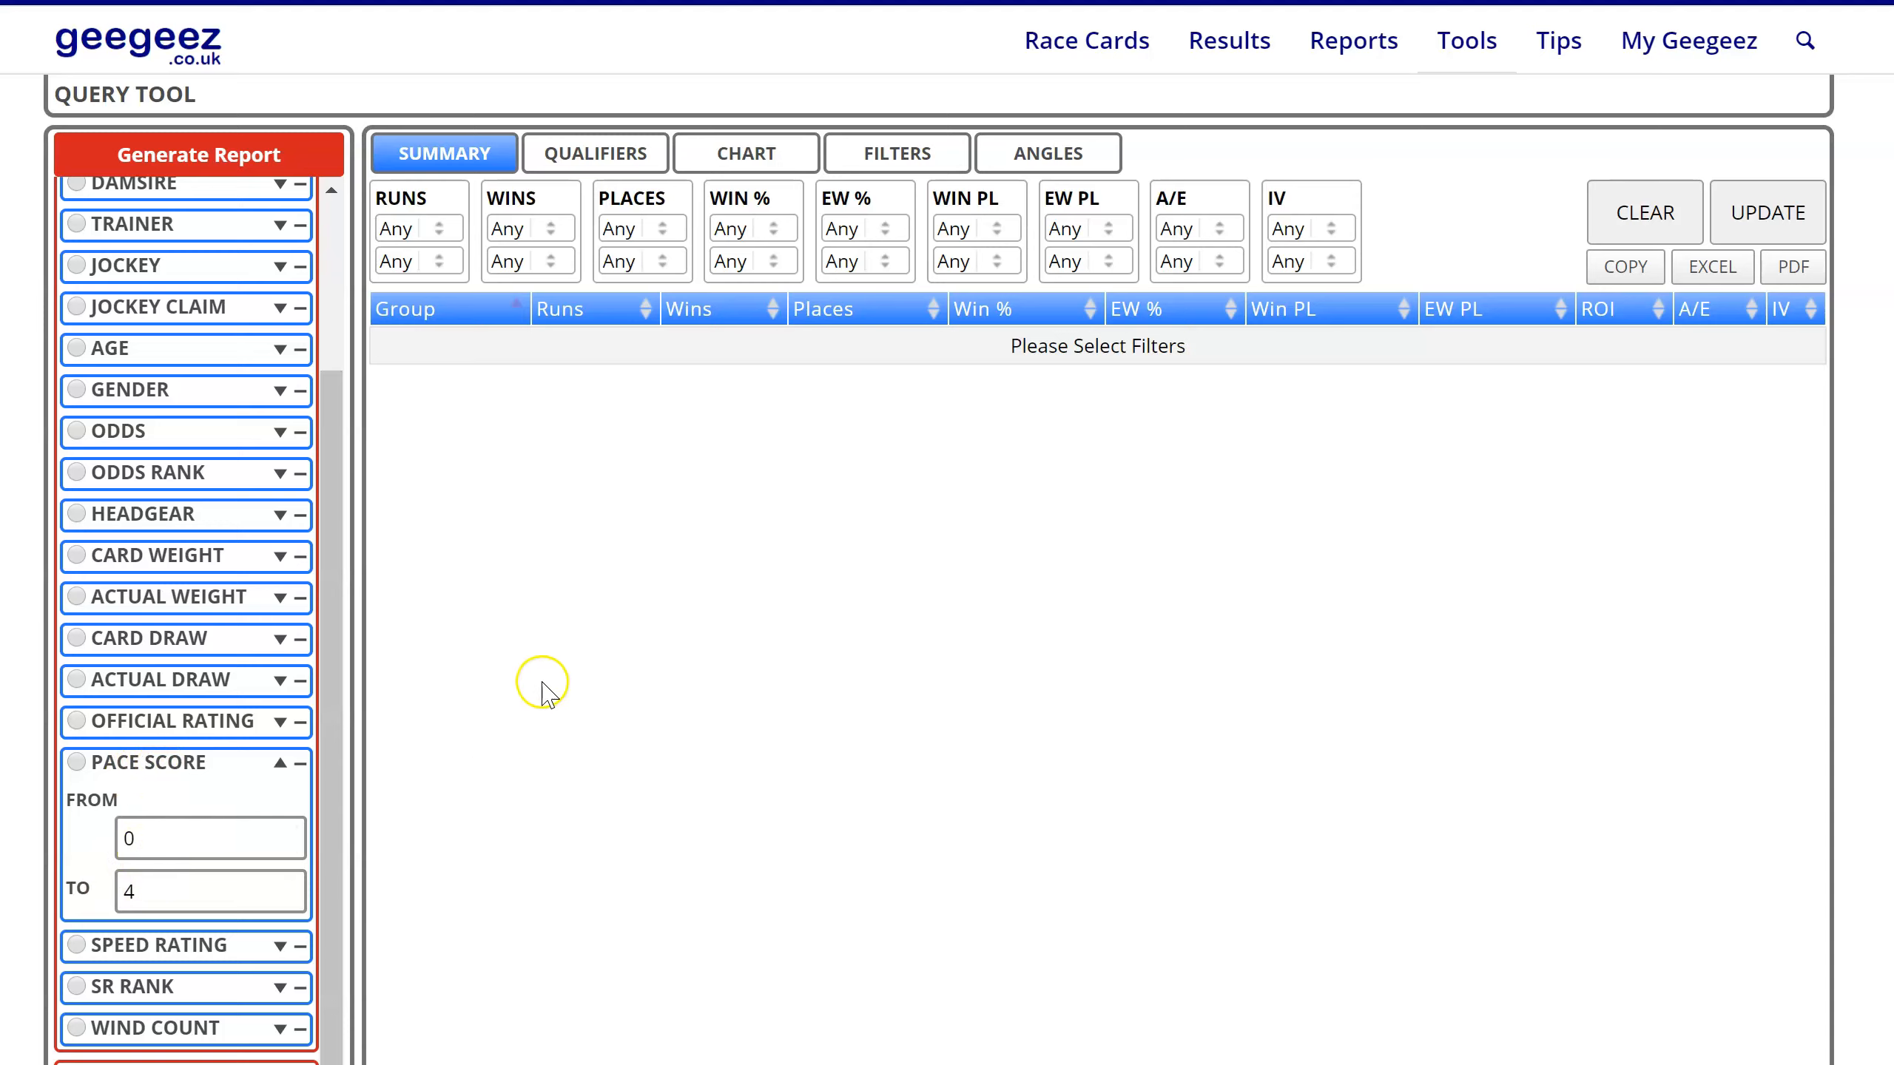
{"action": "left_click", "coordinate": [180, 769]}
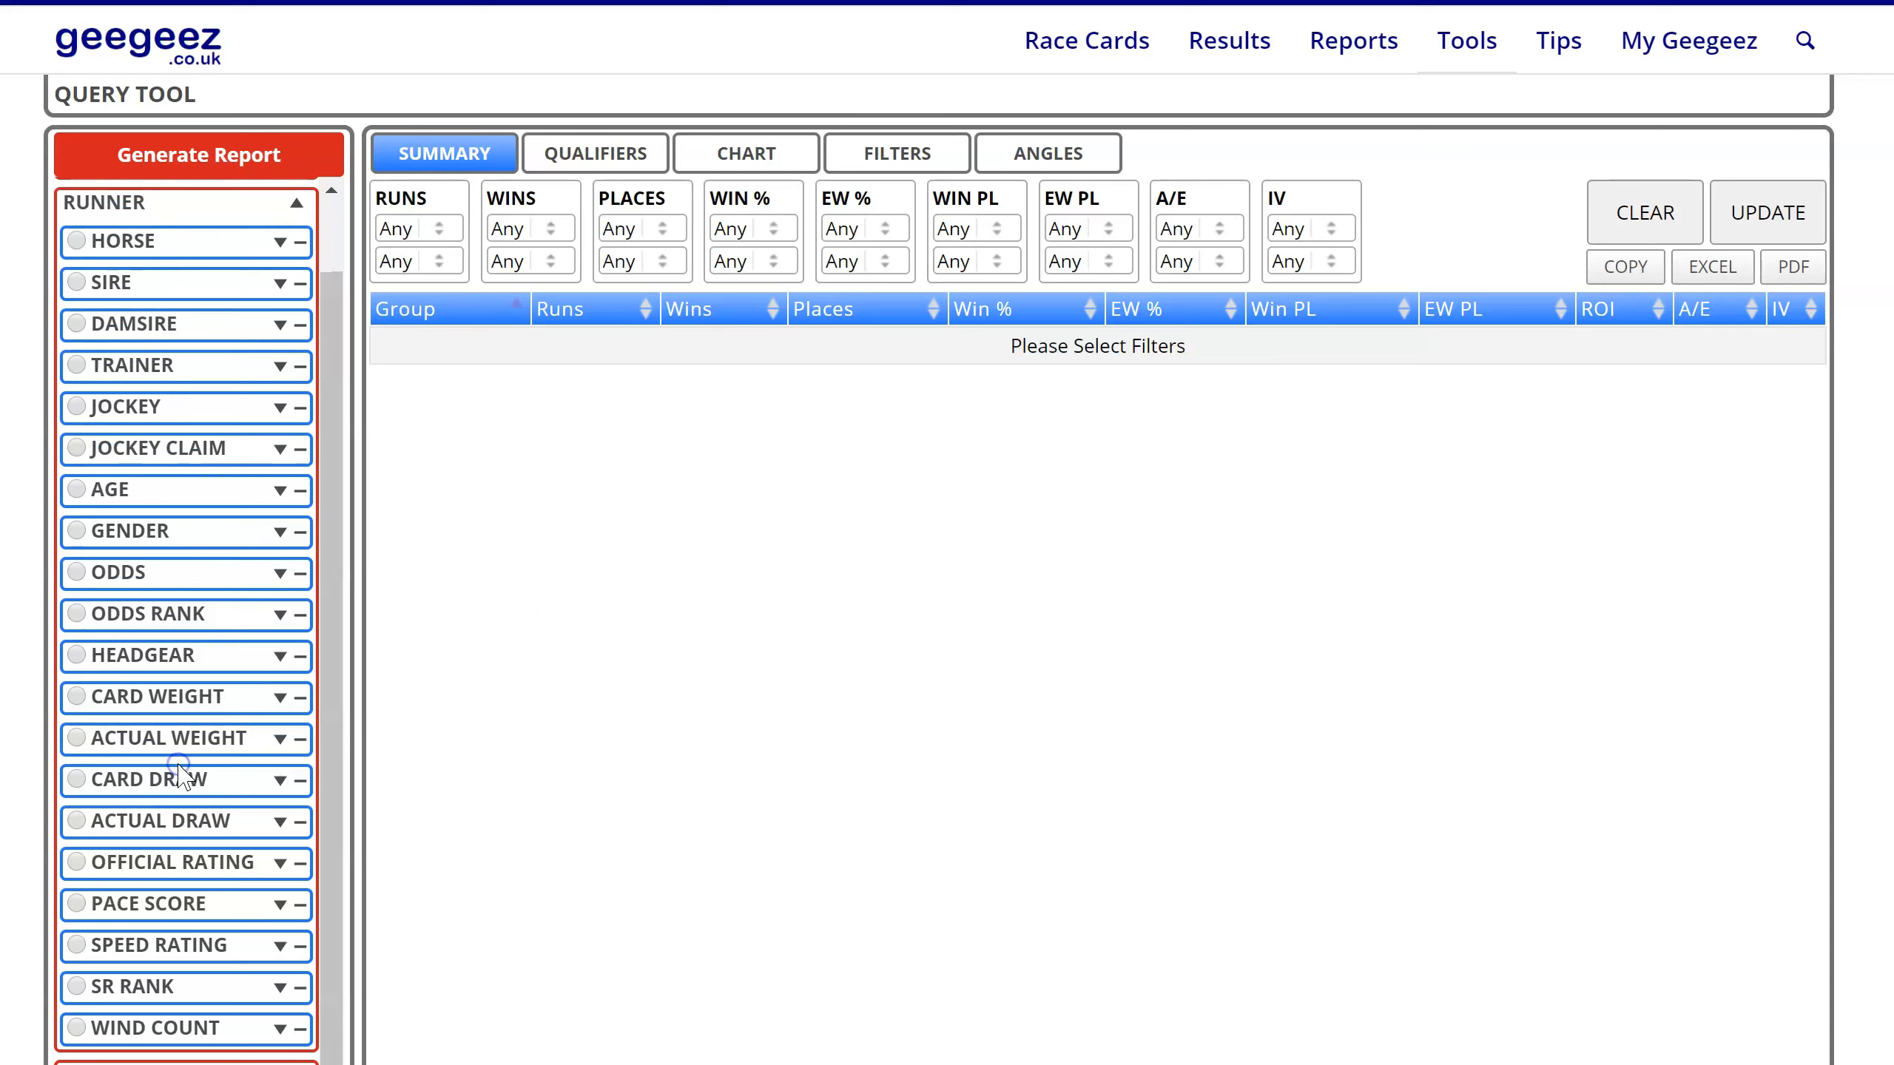
{"action": "scroll", "coordinate": [137, 795], "scroll_direction": "down", "scroll_amount": 2}
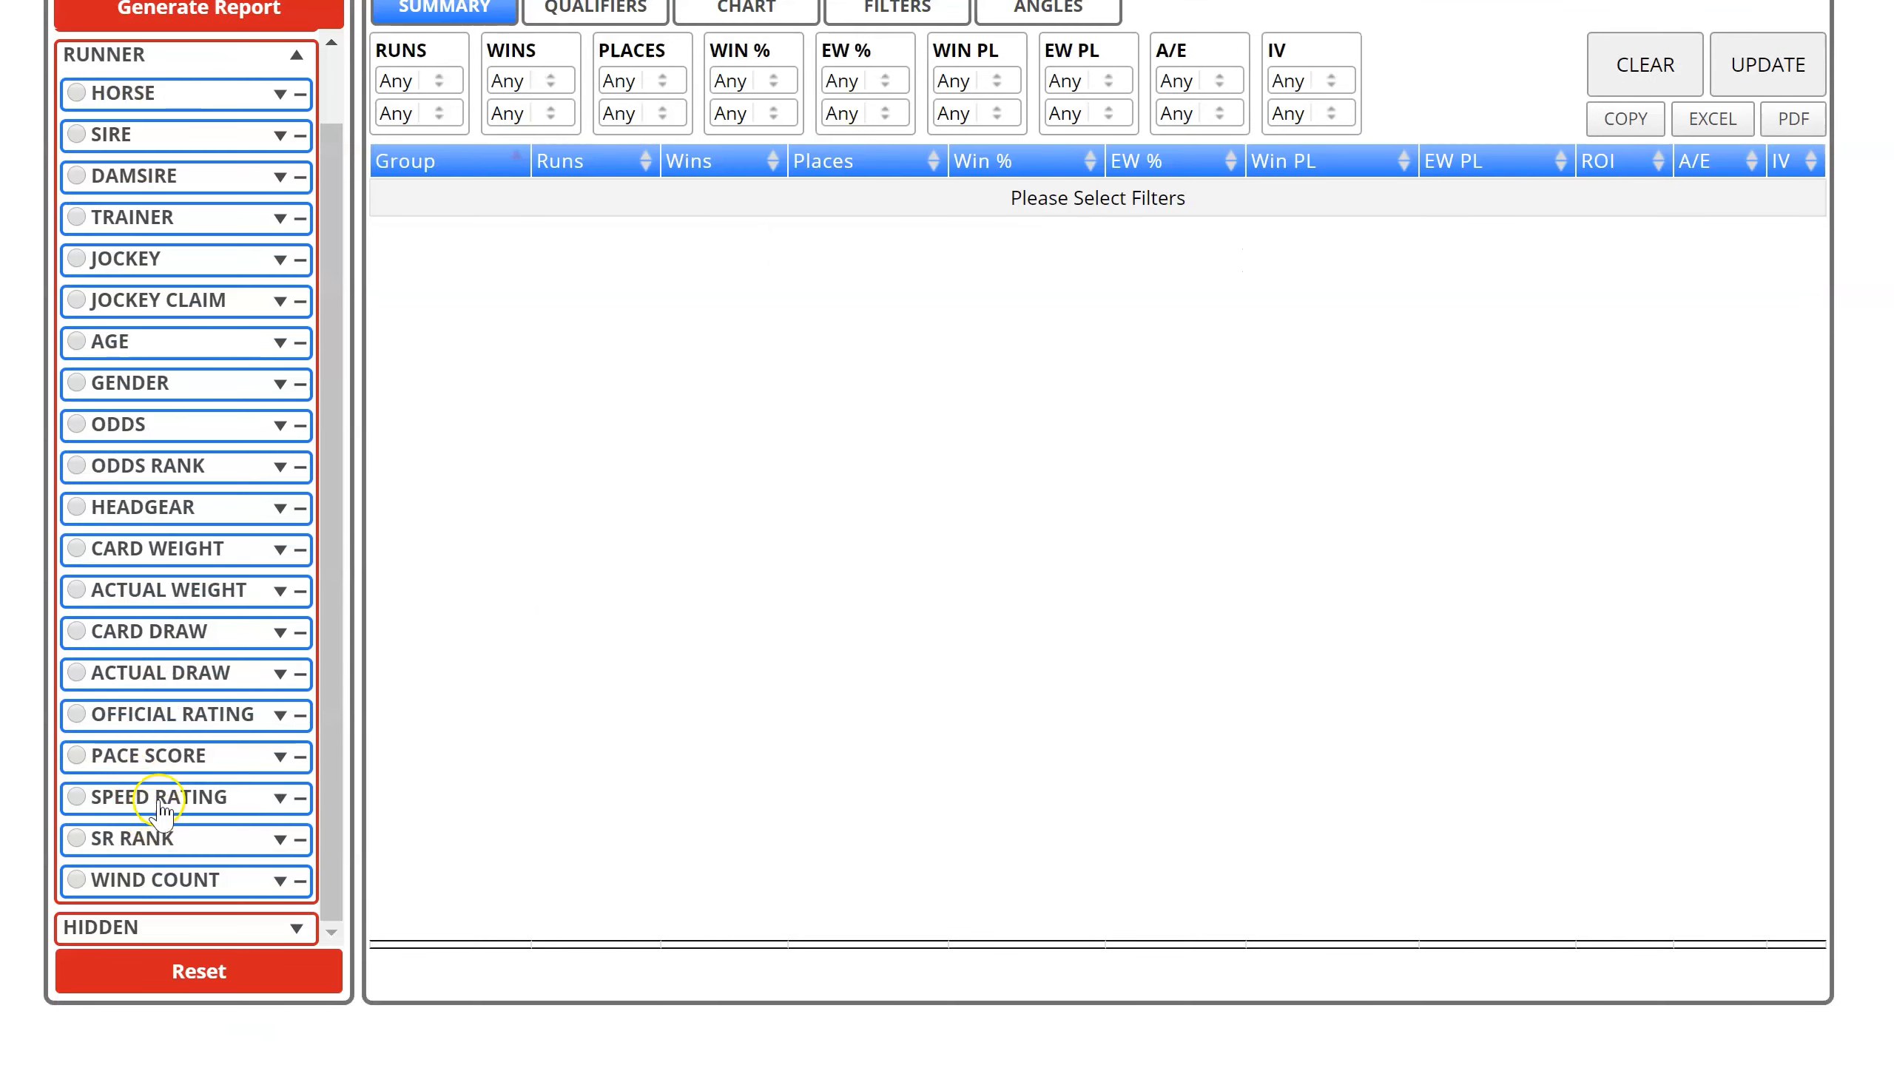
{"action": "left_click", "coordinate": [172, 803]}
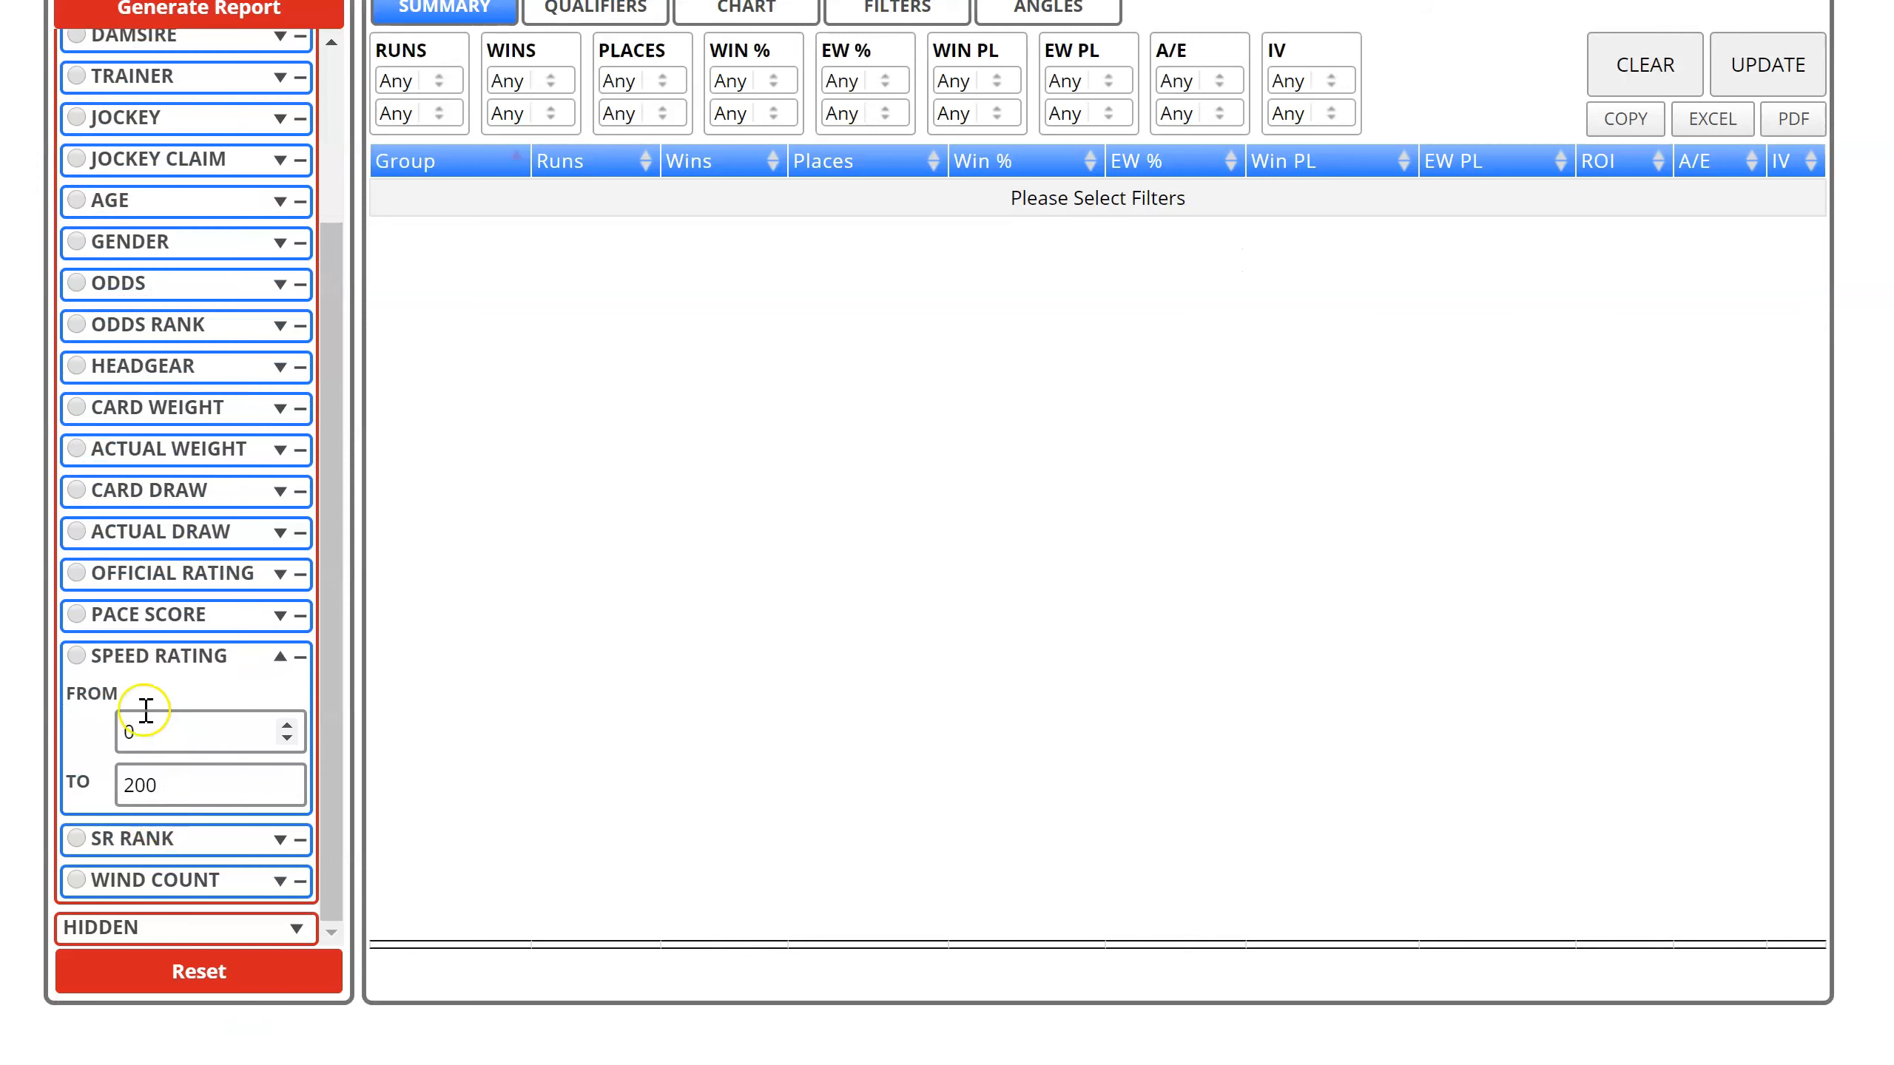
{"action": "left_click", "coordinate": [153, 668]}
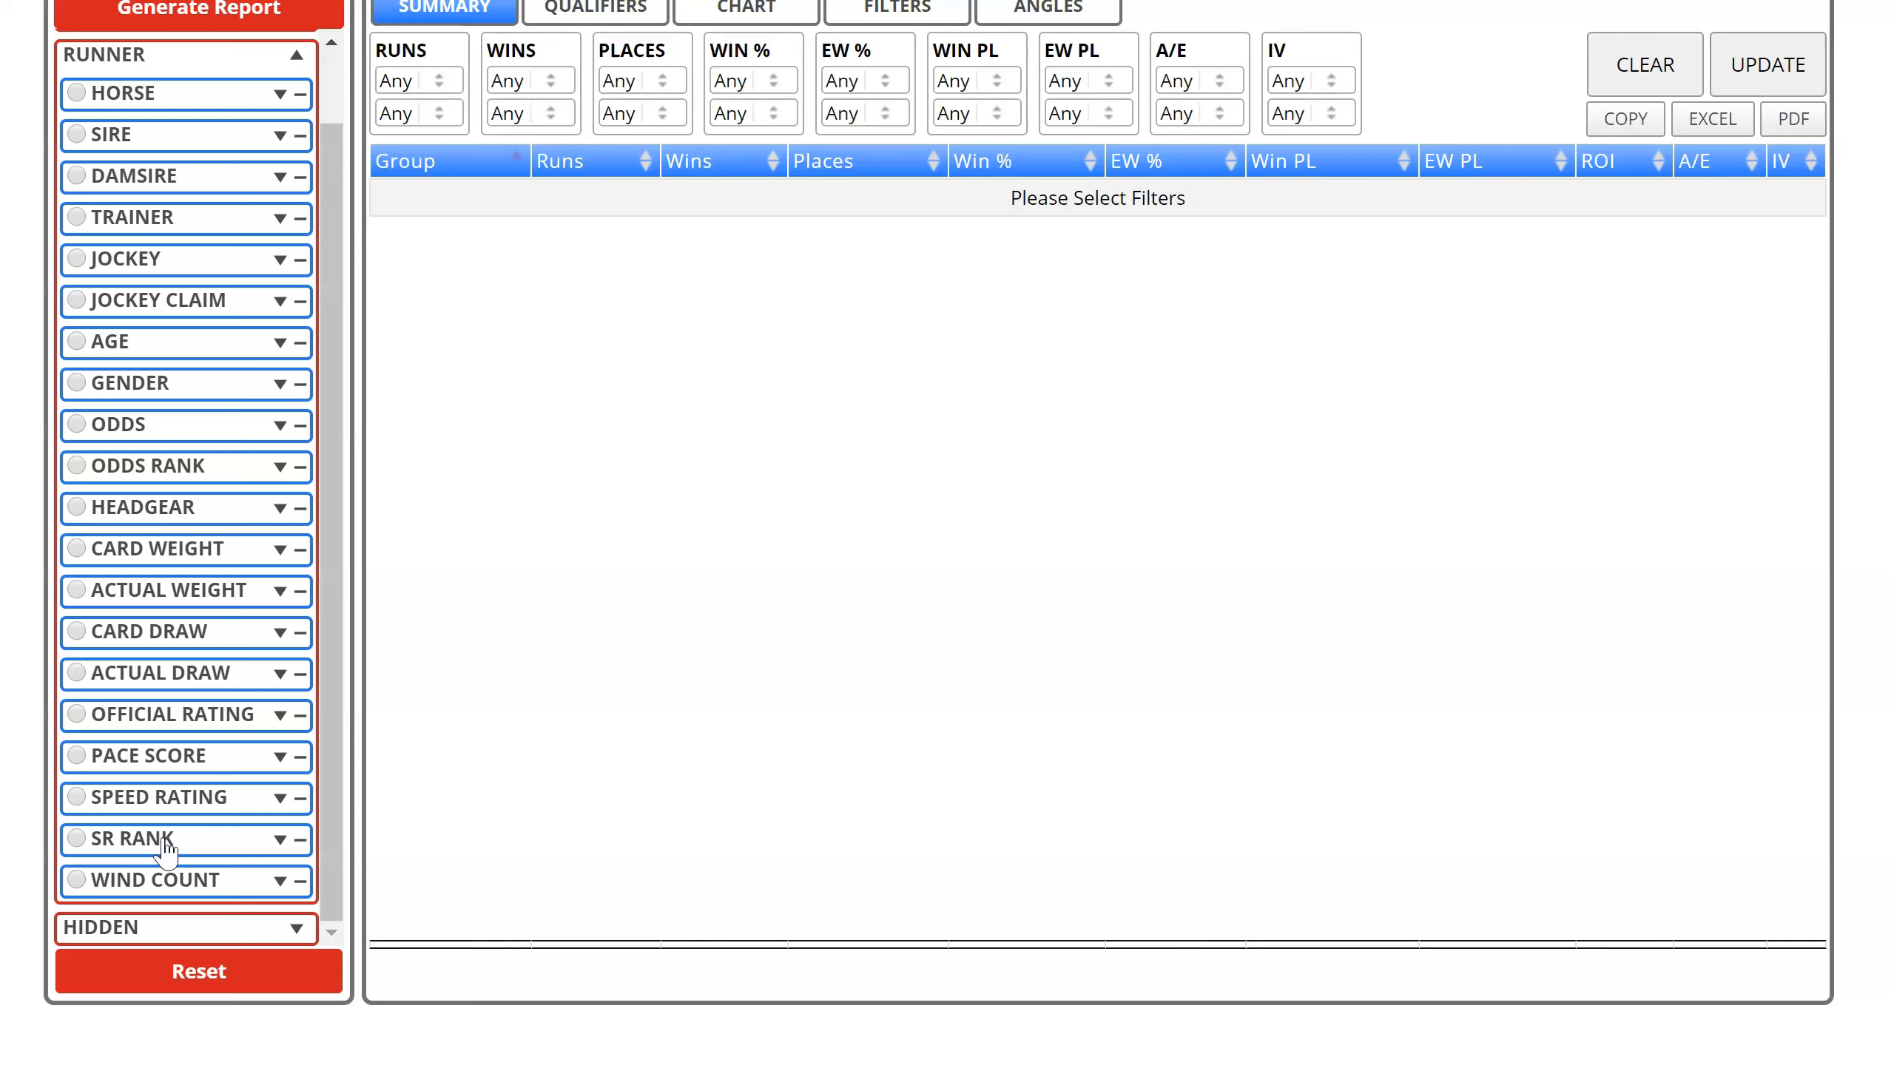
{"action": "left_click", "coordinate": [167, 843]}
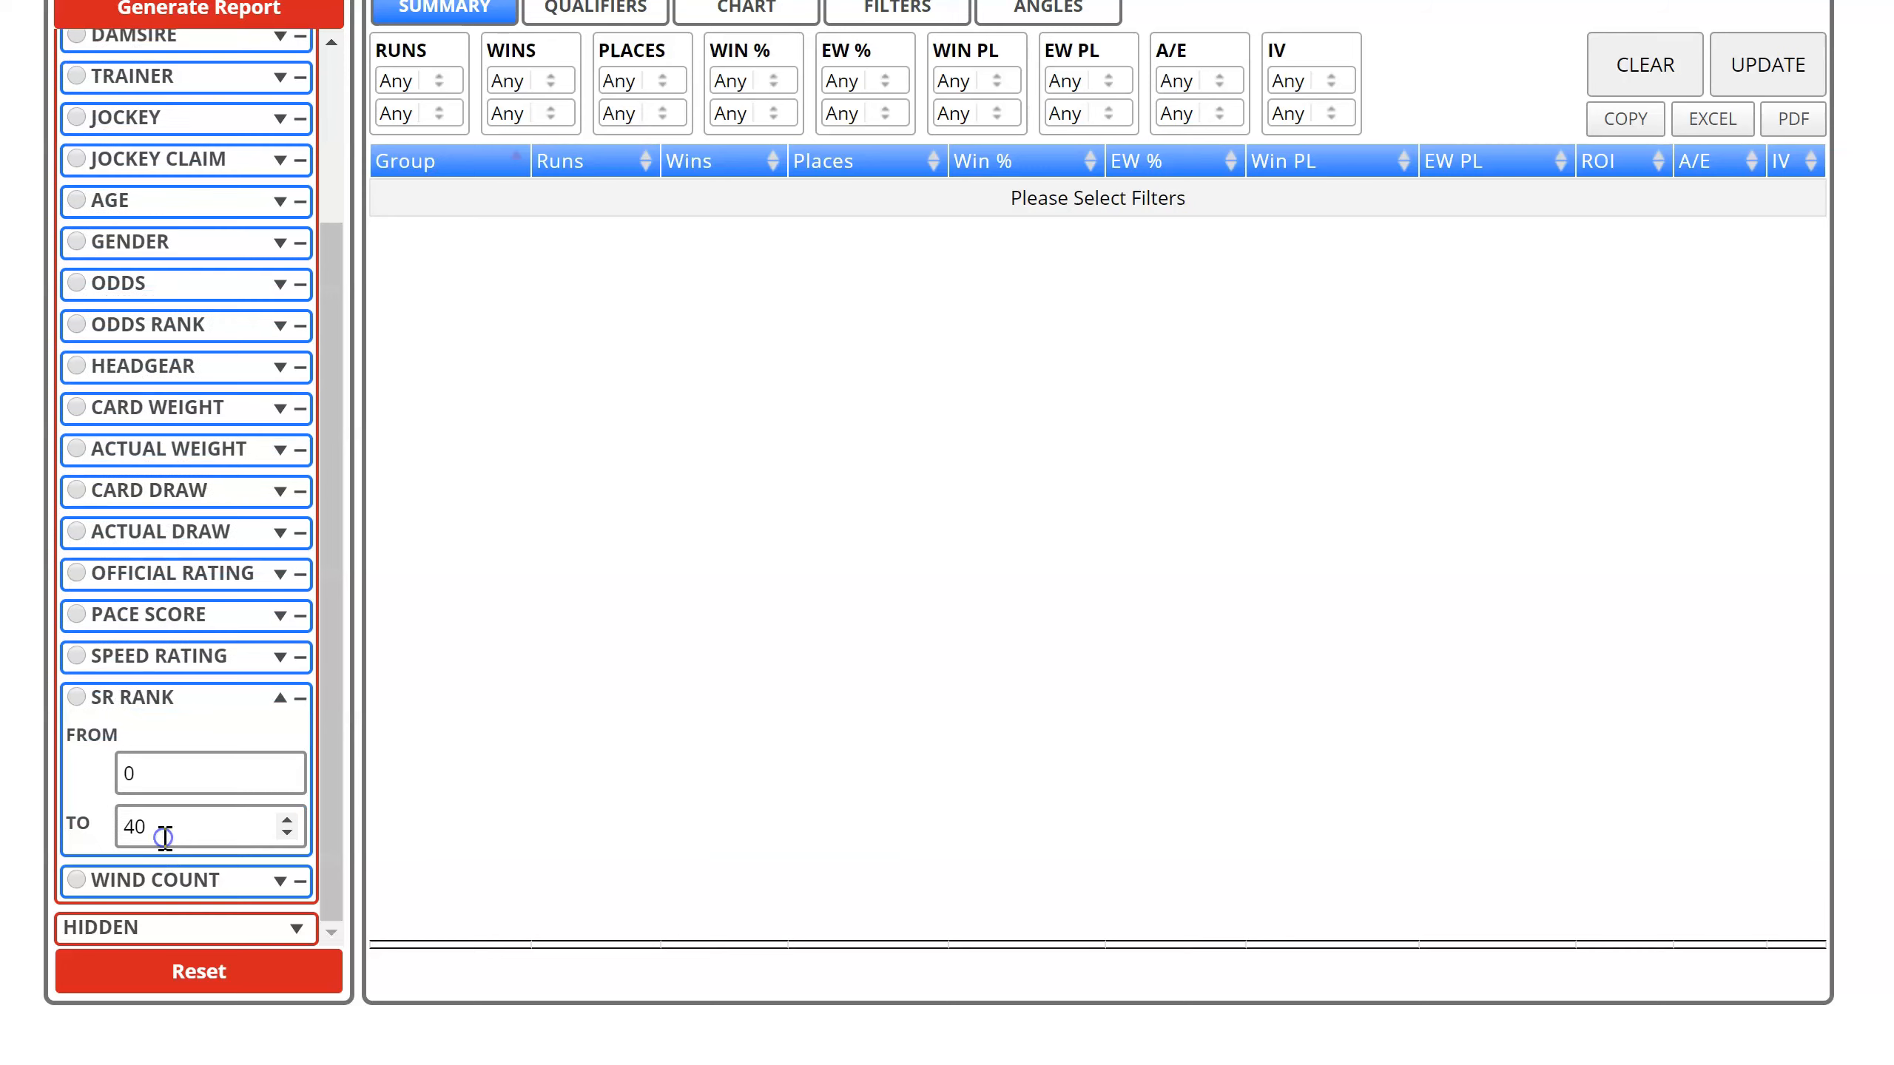
{"action": "left_click", "coordinate": [144, 702]}
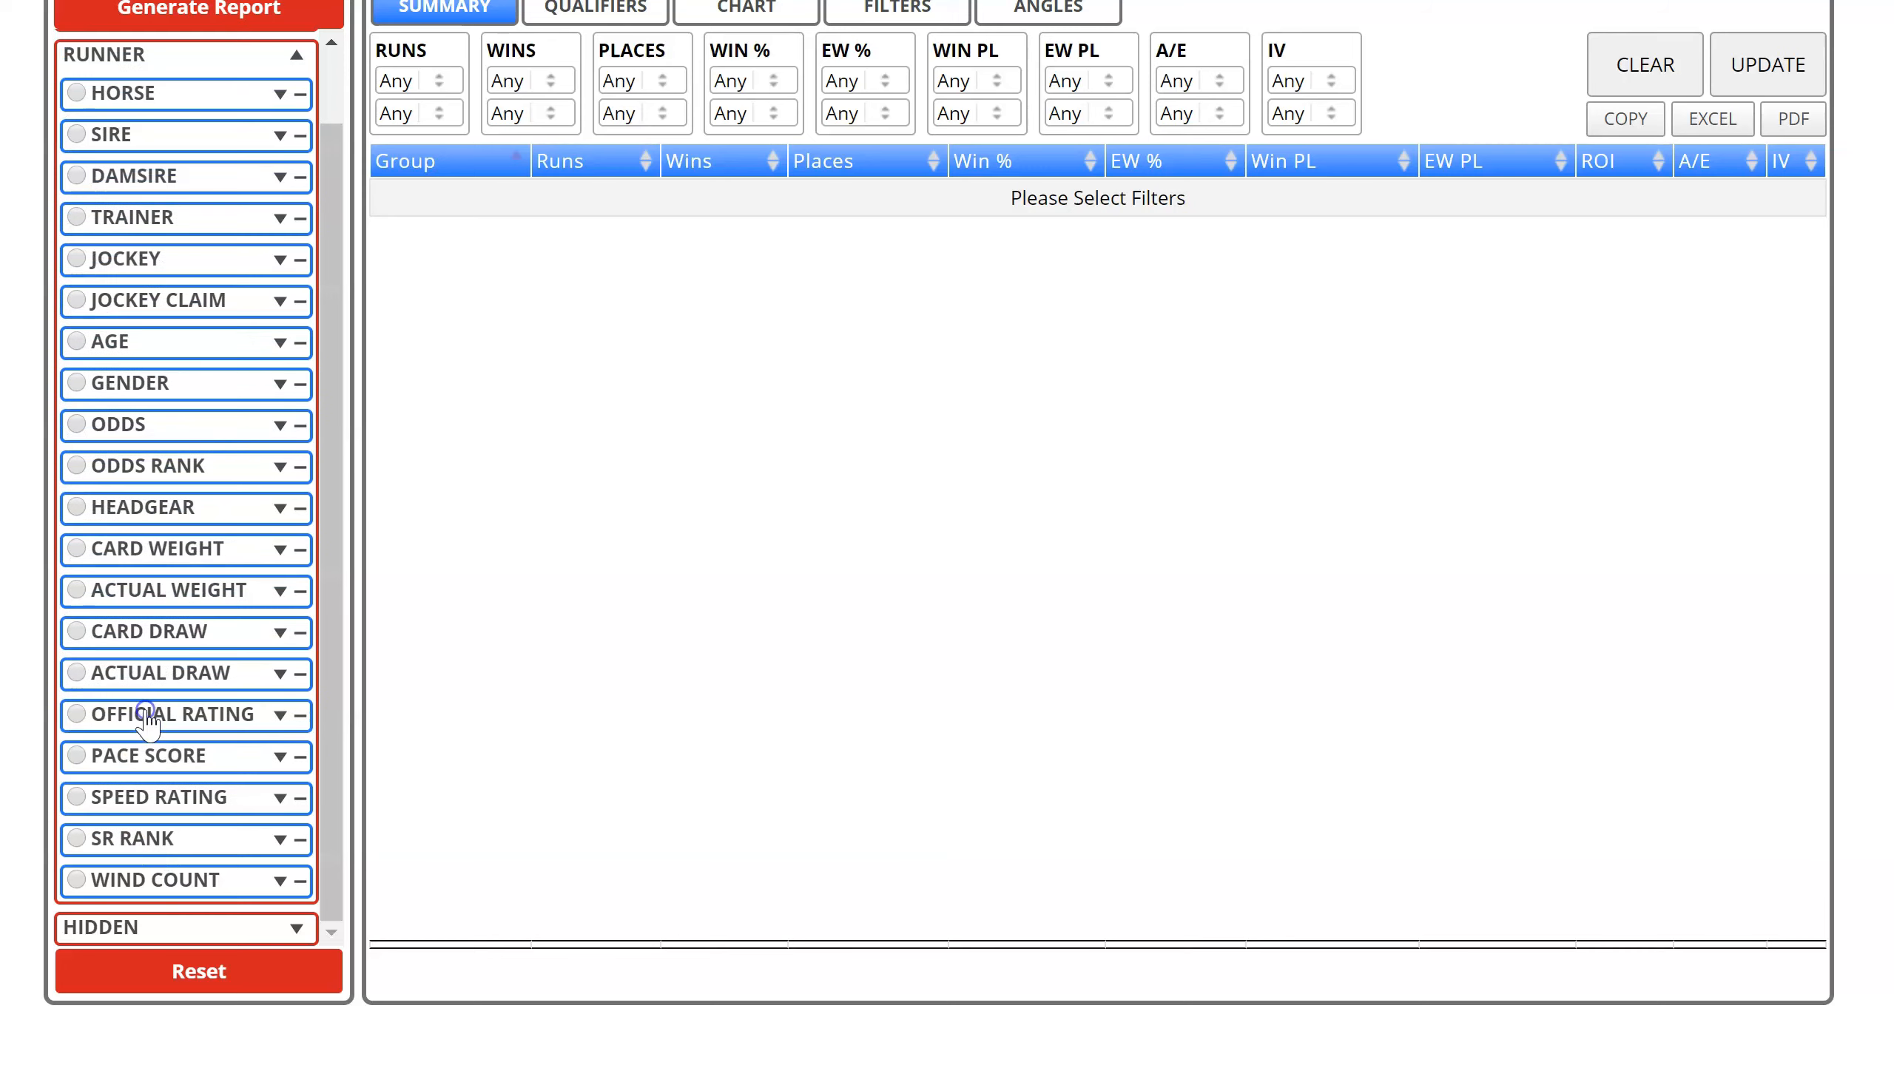
Set the maximum of the runner's Wind Count filter to 0
{"action": "left_click", "coordinate": [167, 885]}
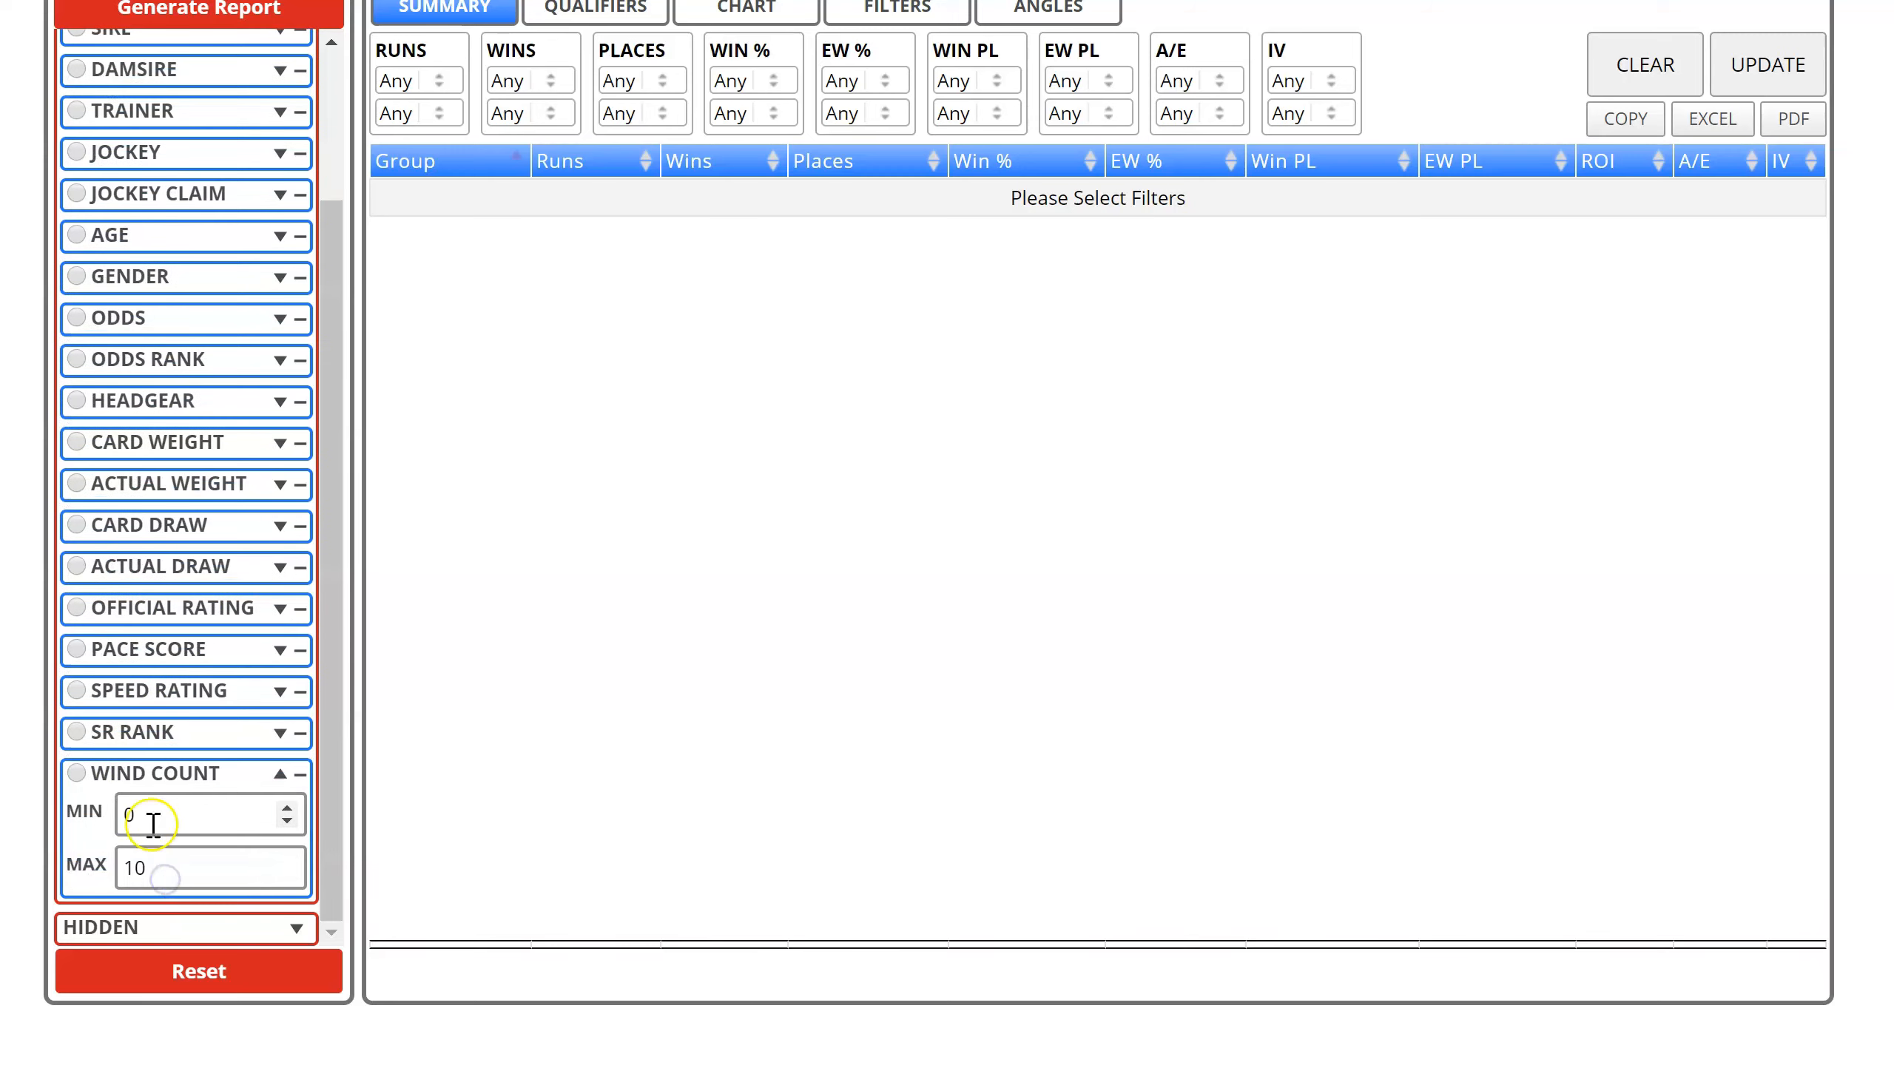
{"action": "left_click", "coordinate": [135, 871]}
{"action": "double_click", "coordinate": [135, 872]}
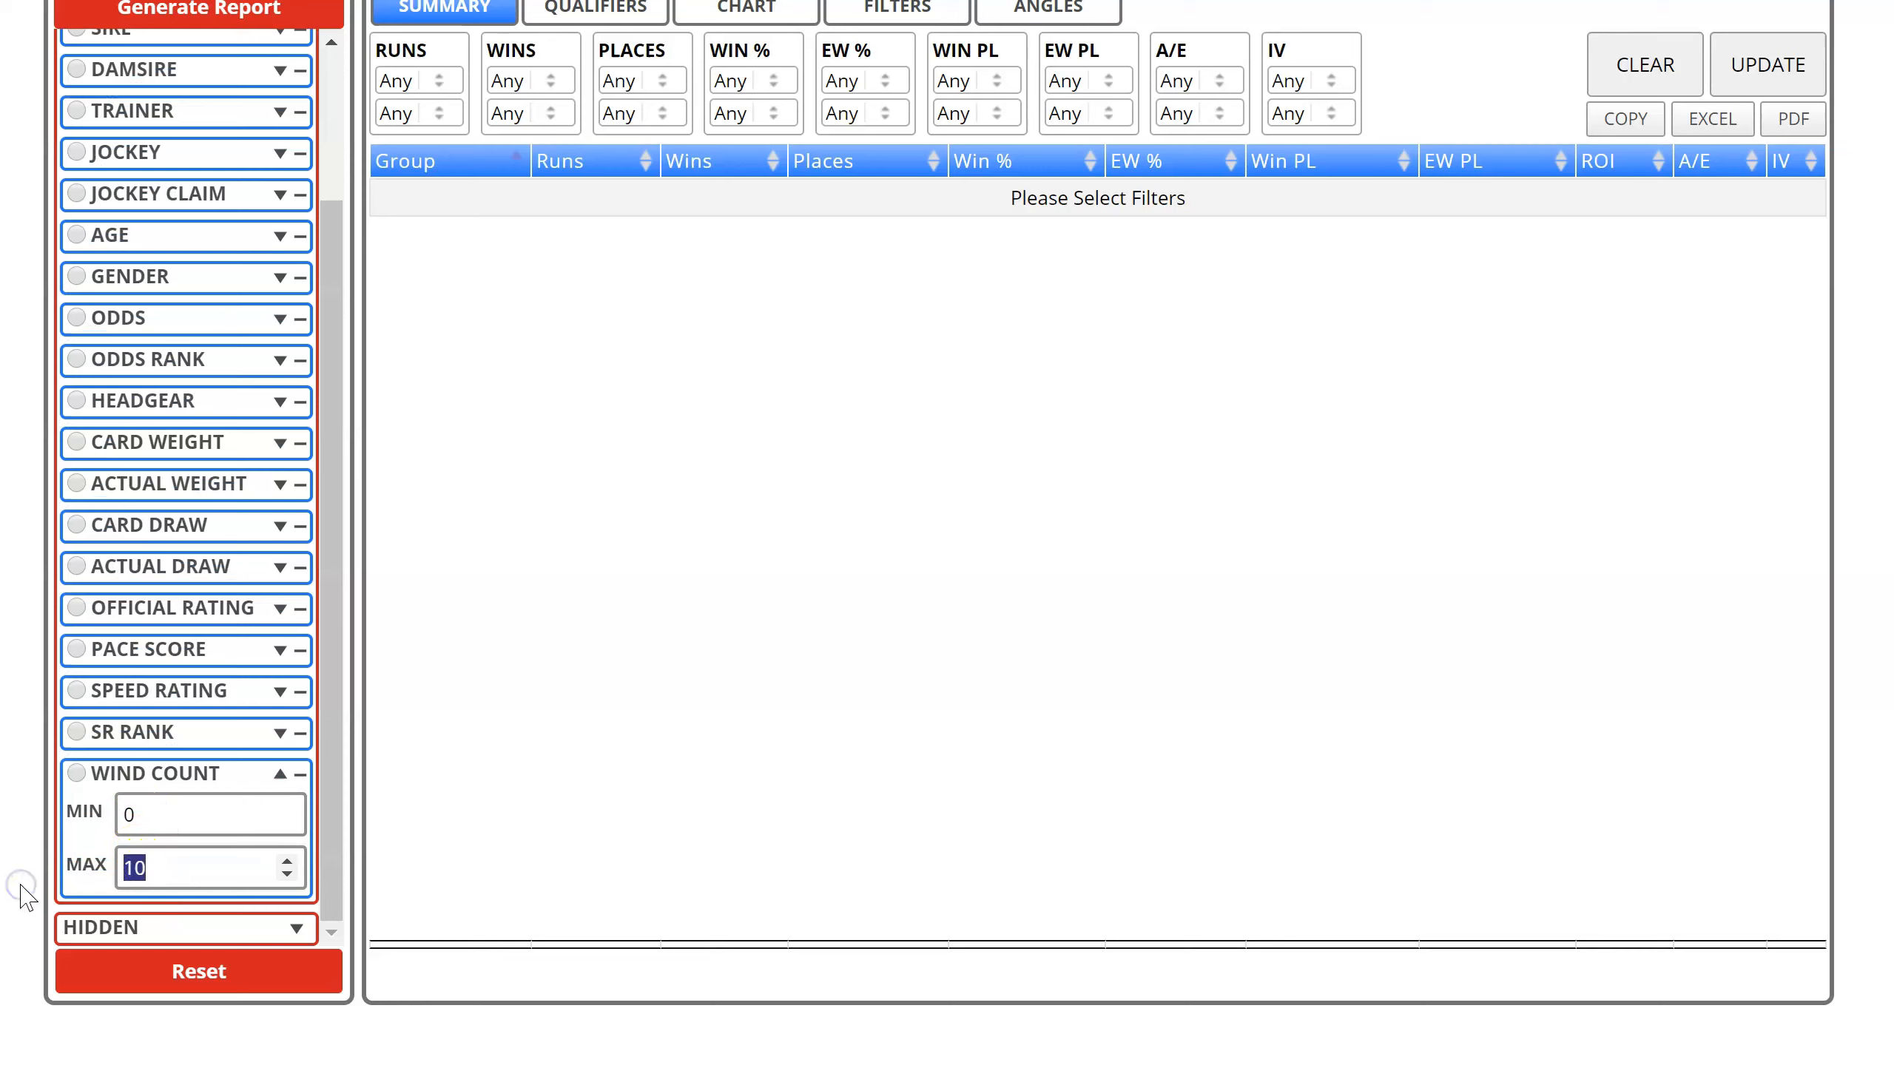
{"action": "type", "text": "0"}
Set both the minimum and the maximum of the Wind Count filter to 1
{"action": "left_click", "coordinate": [121, 818]}
{"action": "double_click", "coordinate": [119, 821]}
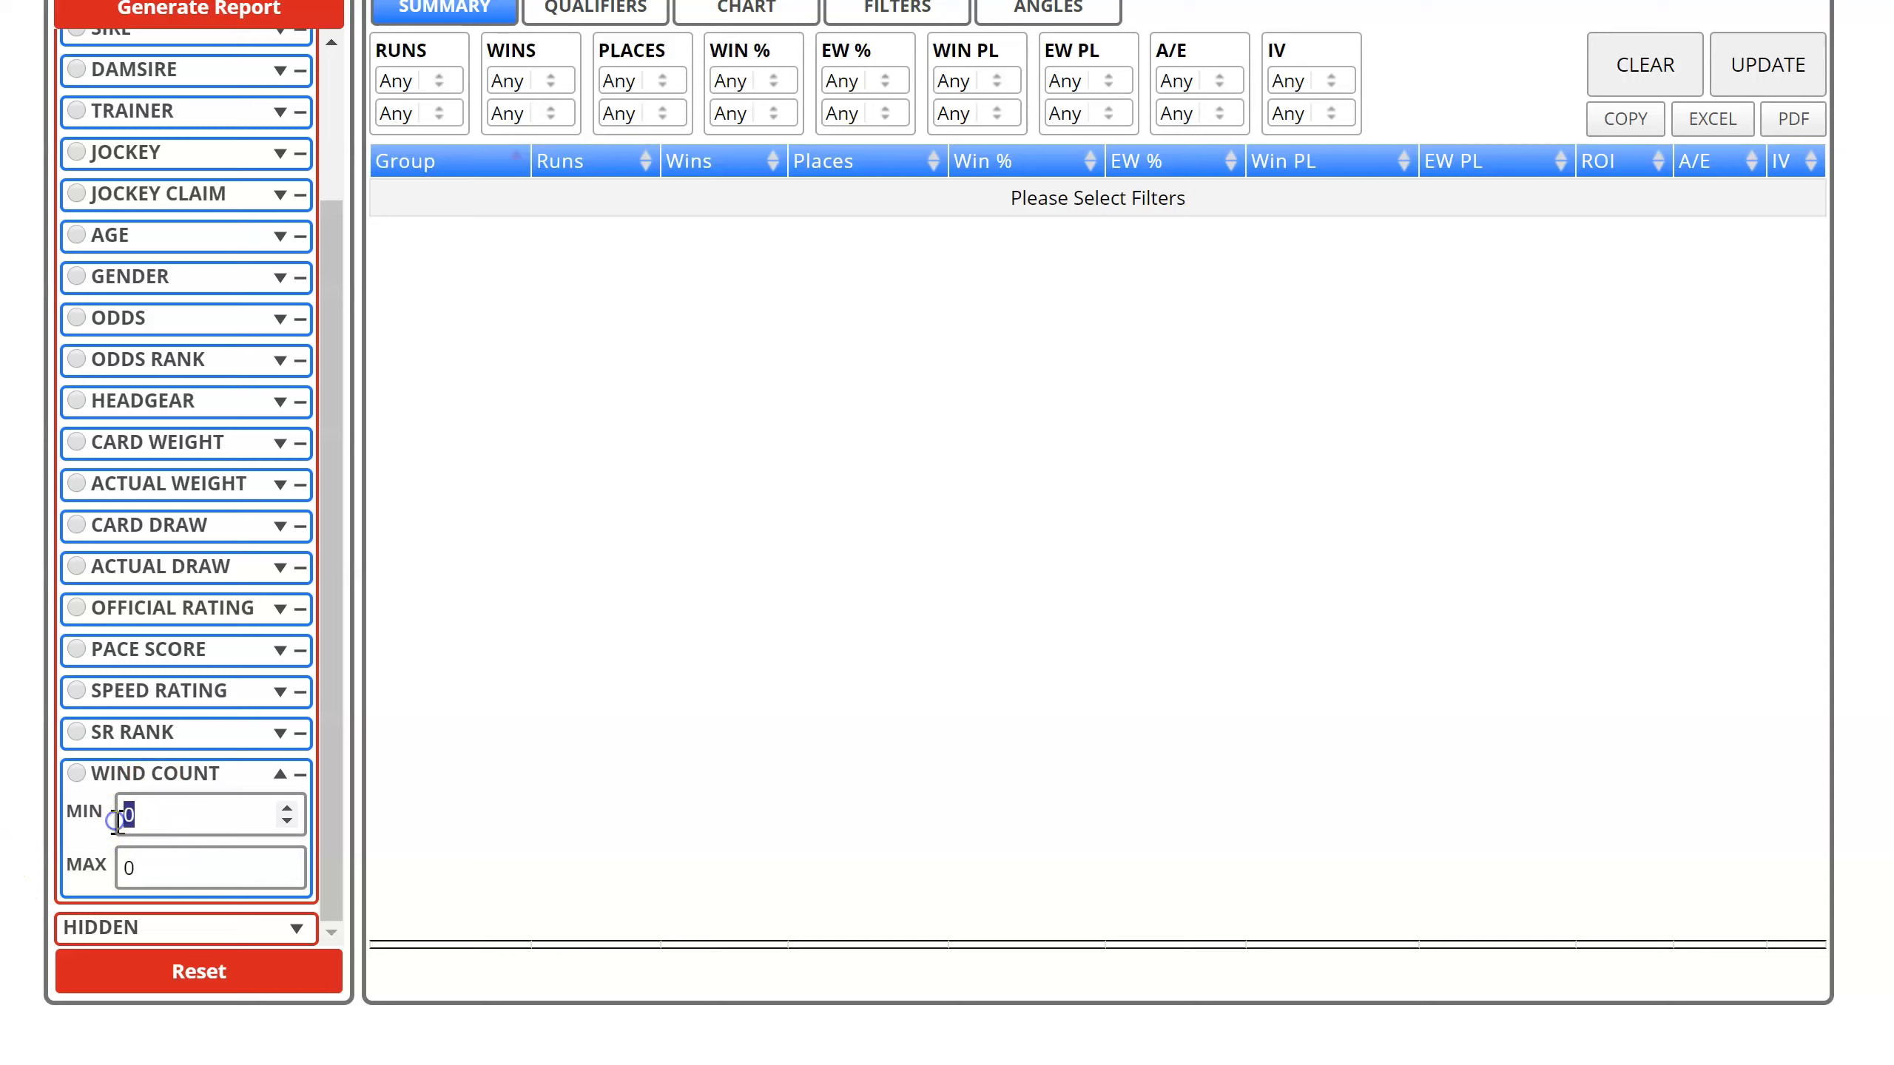
{"action": "type", "text": "1"}
{"action": "left_click", "coordinate": [124, 868]}
{"action": "double_click", "coordinate": [123, 868]}
{"action": "type", "text": "1"}
Raise the Wind Count filter's maximum to 3
{"action": "left_click", "coordinate": [124, 905]}
{"action": "left_click", "coordinate": [150, 802]}
{"action": "left_click", "coordinate": [139, 873]}
{"action": "left_click", "coordinate": [124, 869]}
{"action": "double_click", "coordinate": [124, 869]}
{"action": "type", "text": "3"}
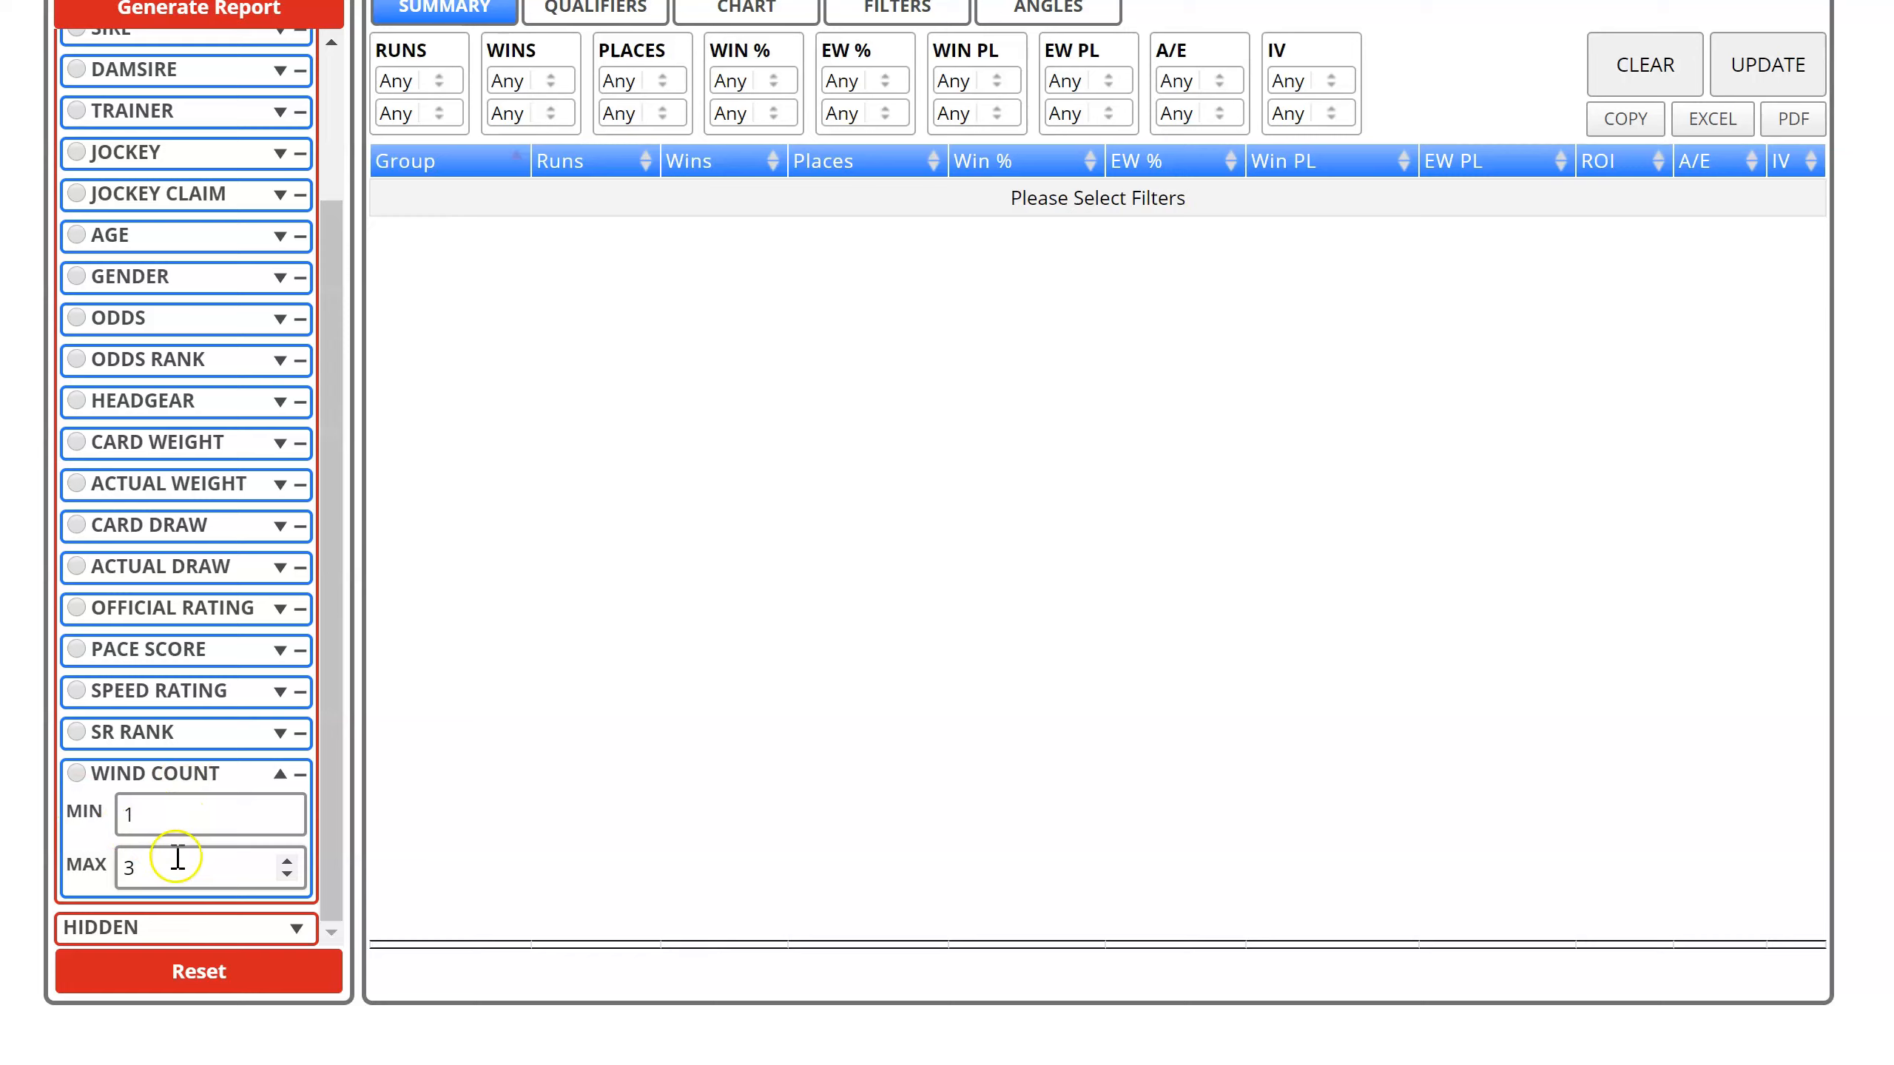
Set the Wind Count filter's maximum to 100 and collapse the Runner section
{"action": "left_click", "coordinate": [84, 869]}
{"action": "double_click", "coordinate": [128, 867]}
{"action": "type", "text": "100"}
{"action": "scroll", "coordinate": [89, 246], "scroll_direction": "up", "scroll_amount": 3}
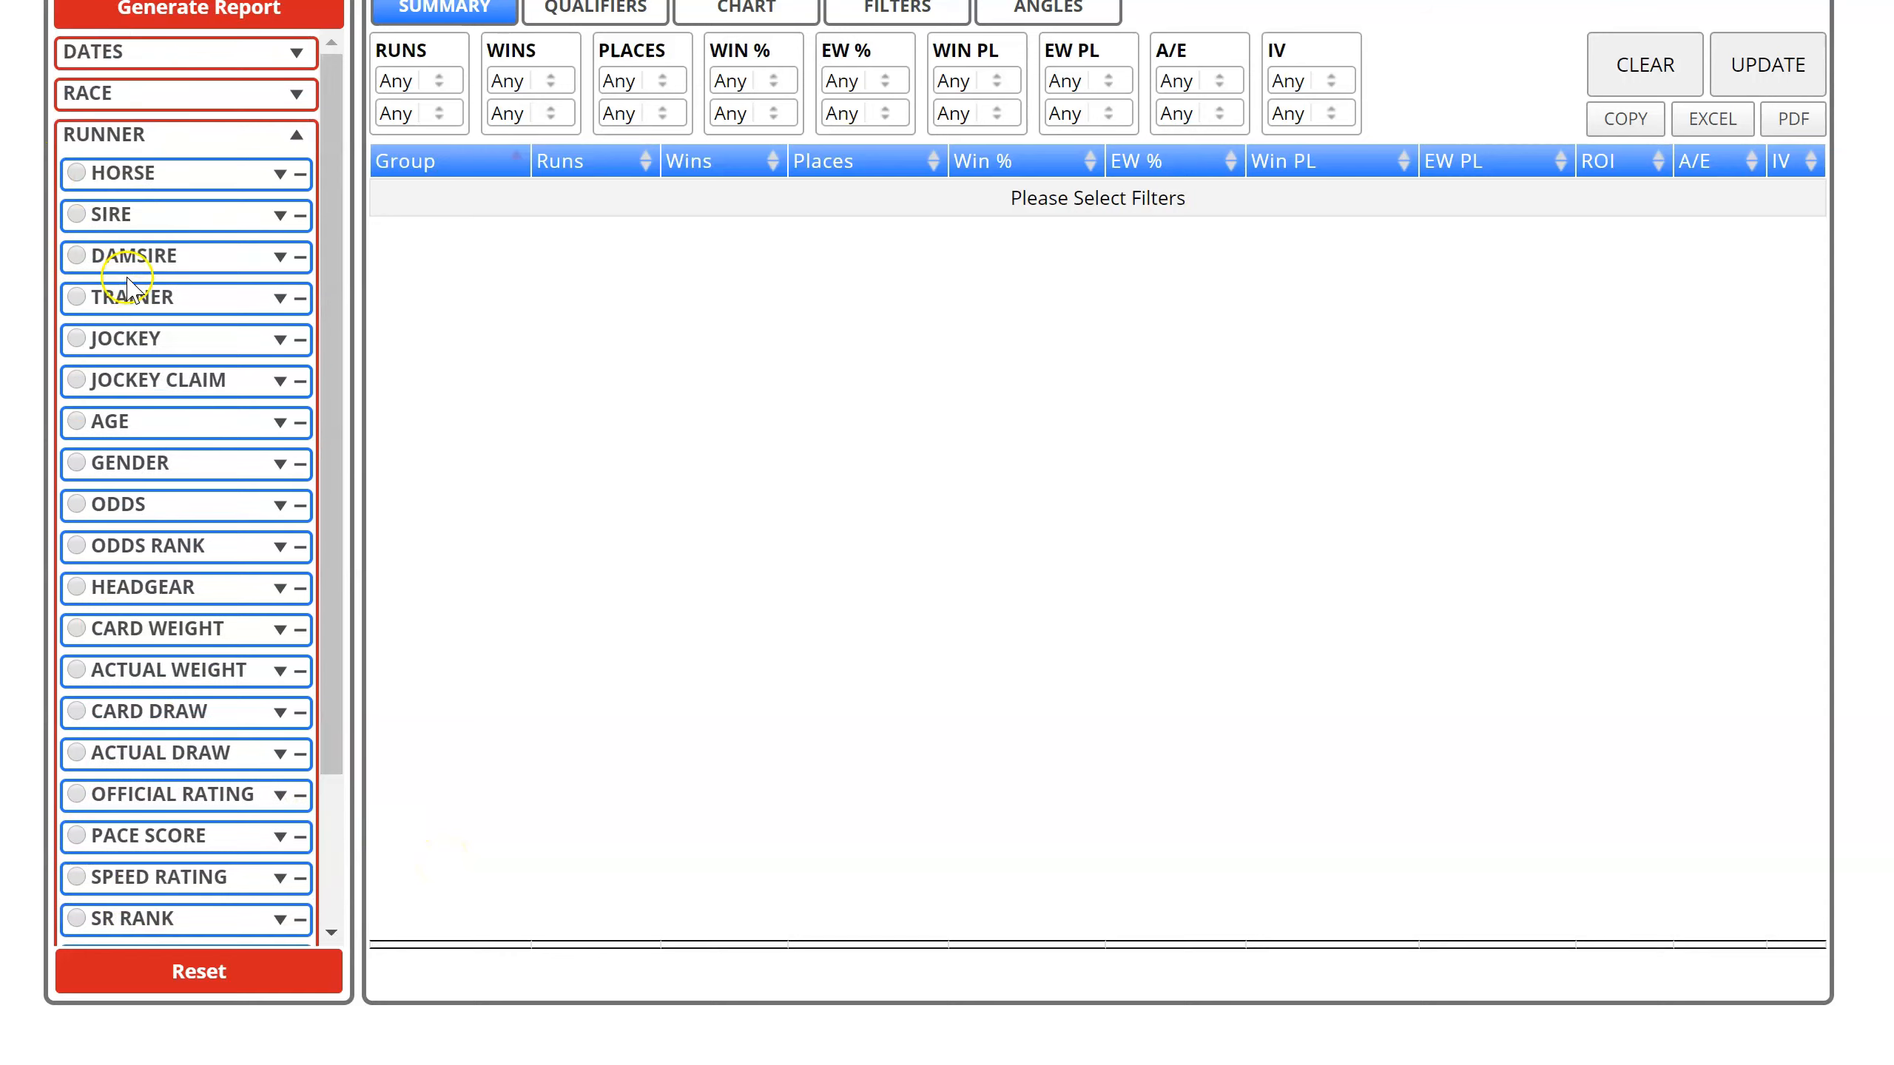
{"action": "left_click", "coordinate": [139, 138]}
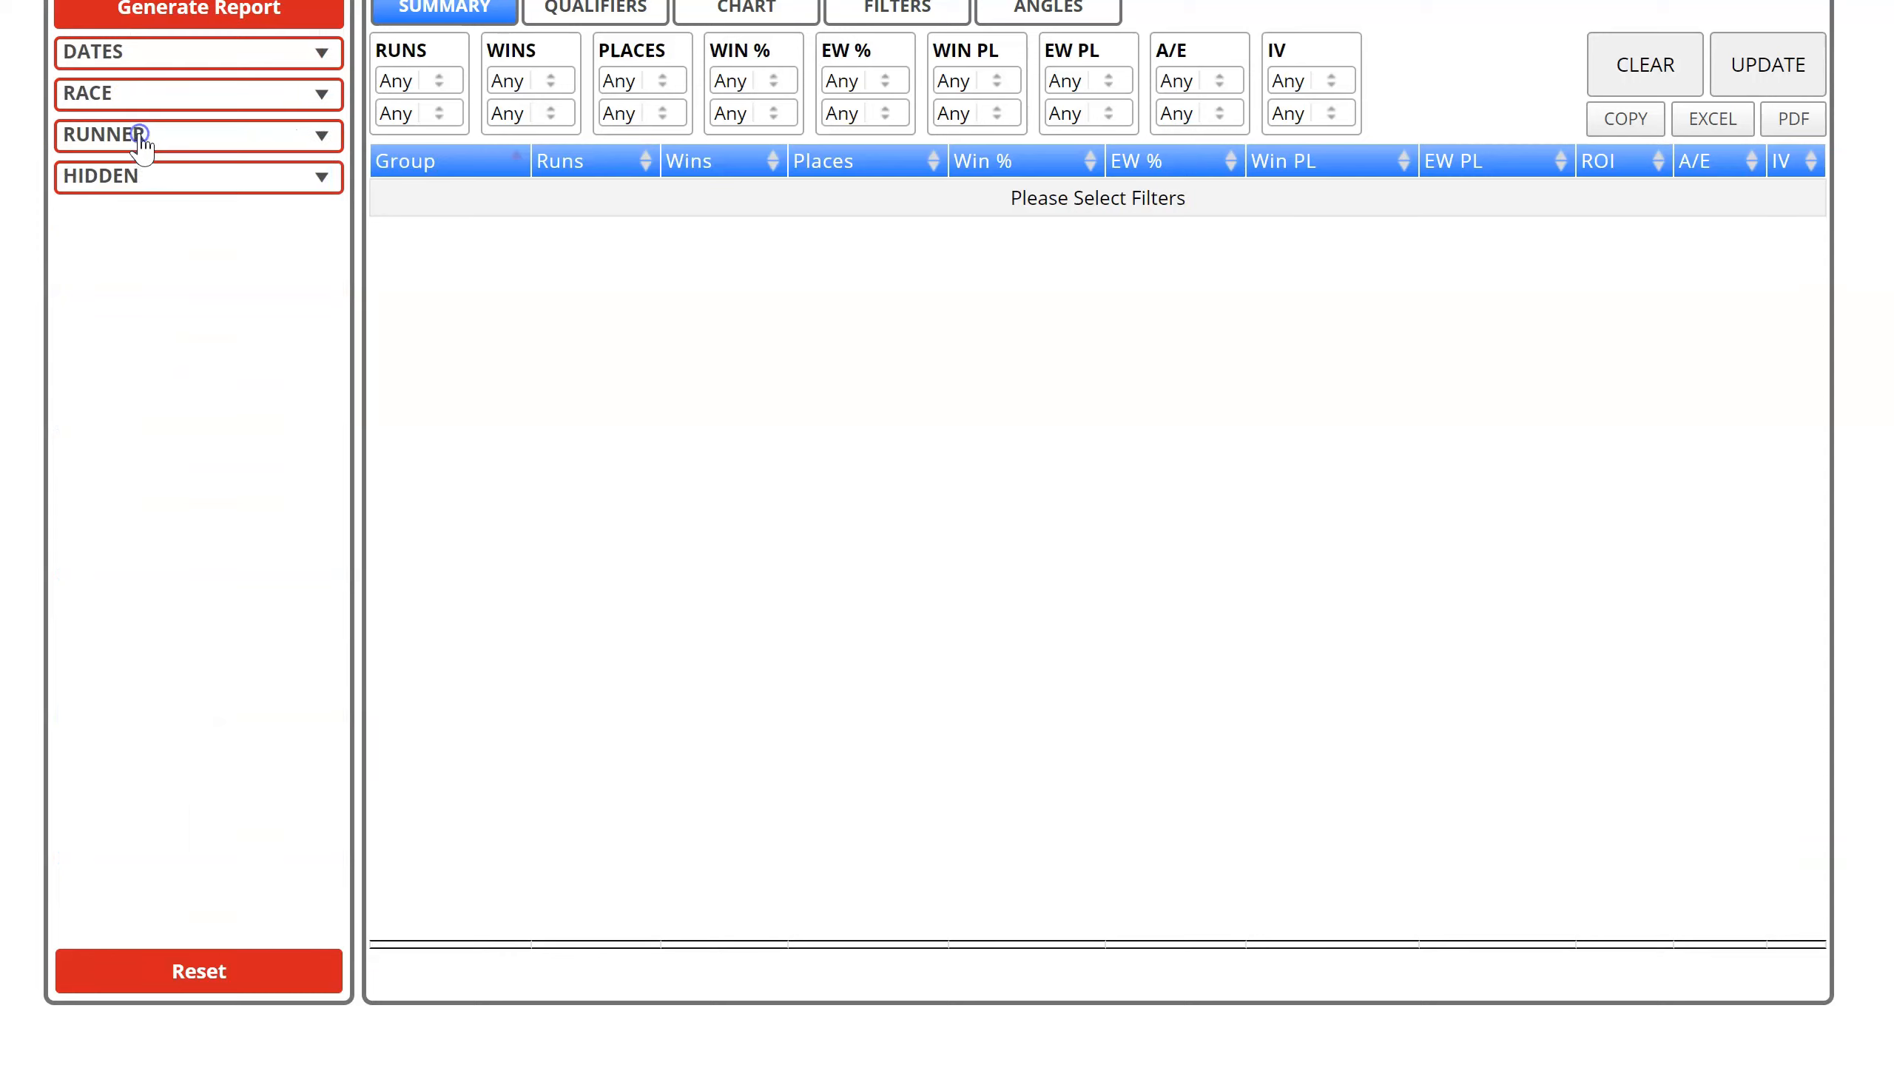
Hide the SP 3rd Fav race filter and look it up among the hidden filters
{"action": "left_click", "coordinate": [124, 179]}
{"action": "left_click", "coordinate": [107, 179]}
{"action": "left_click", "coordinate": [111, 97]}
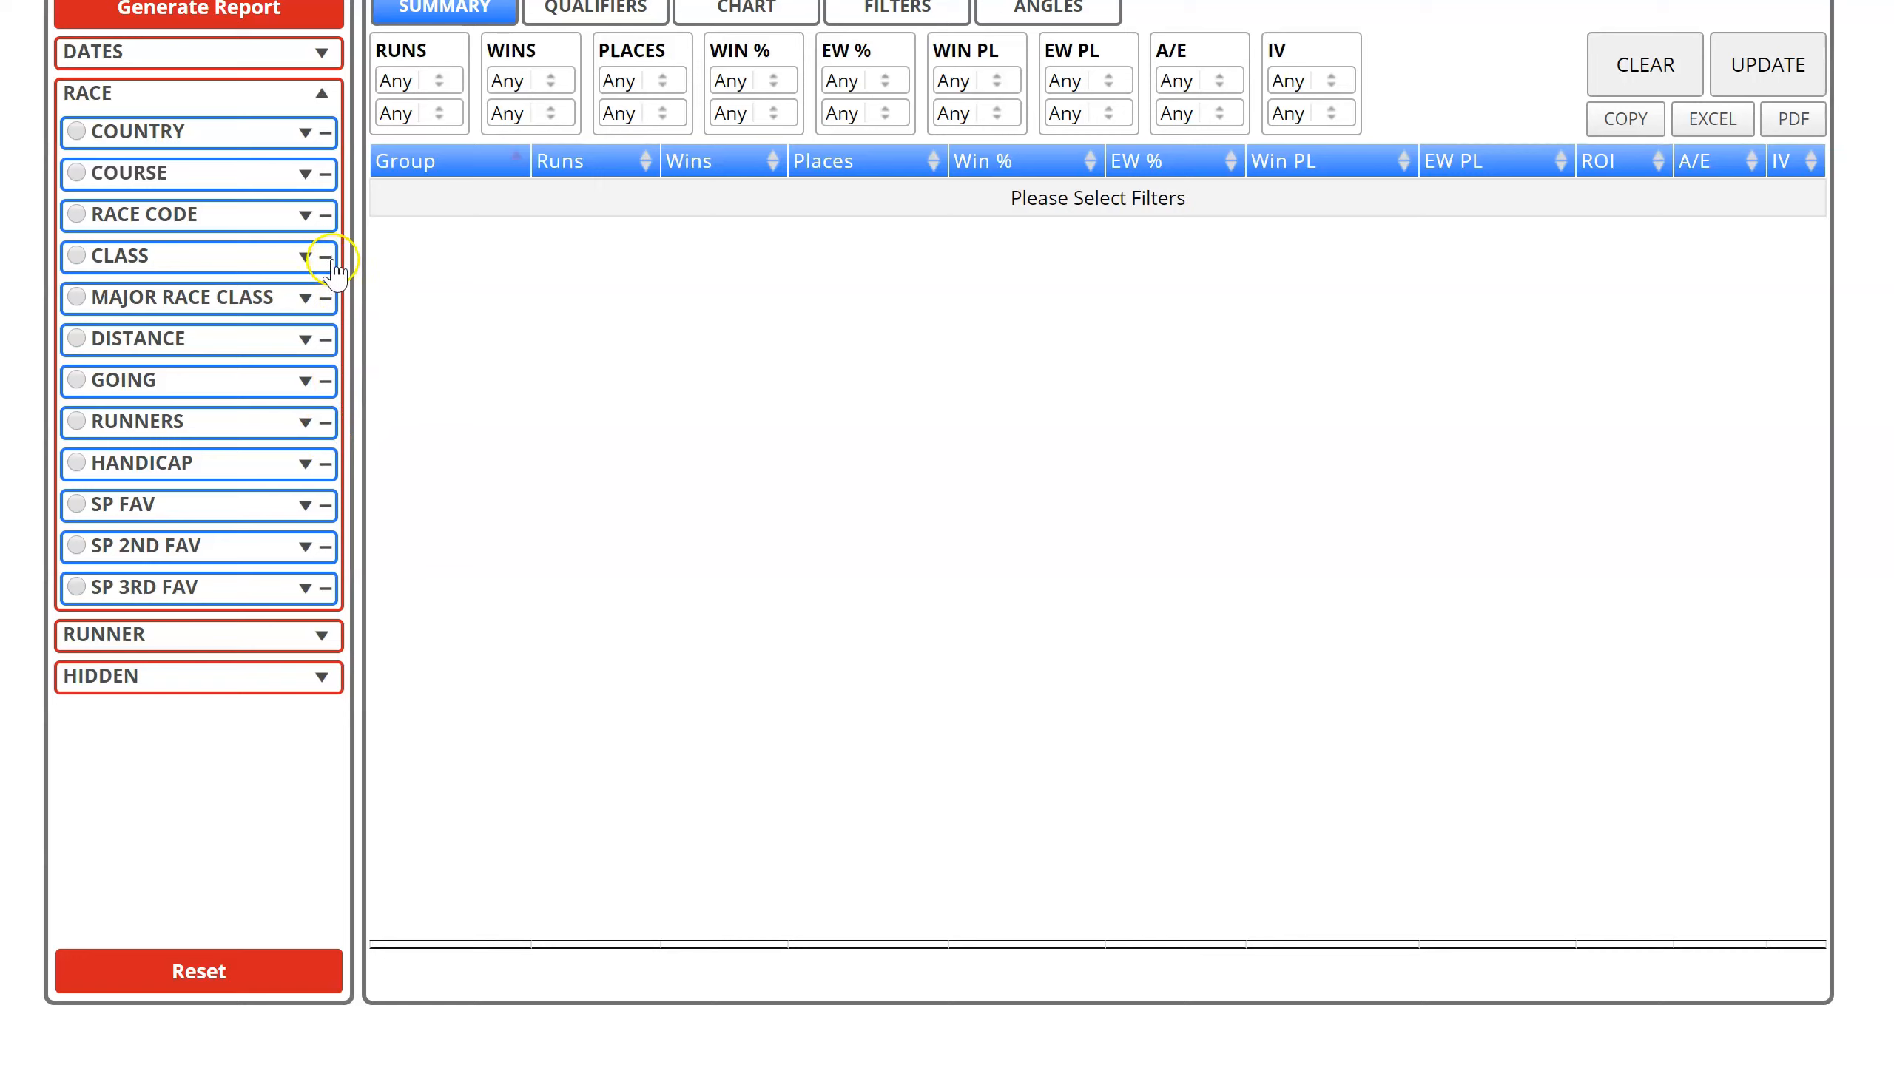
{"action": "left_click", "coordinate": [326, 590]}
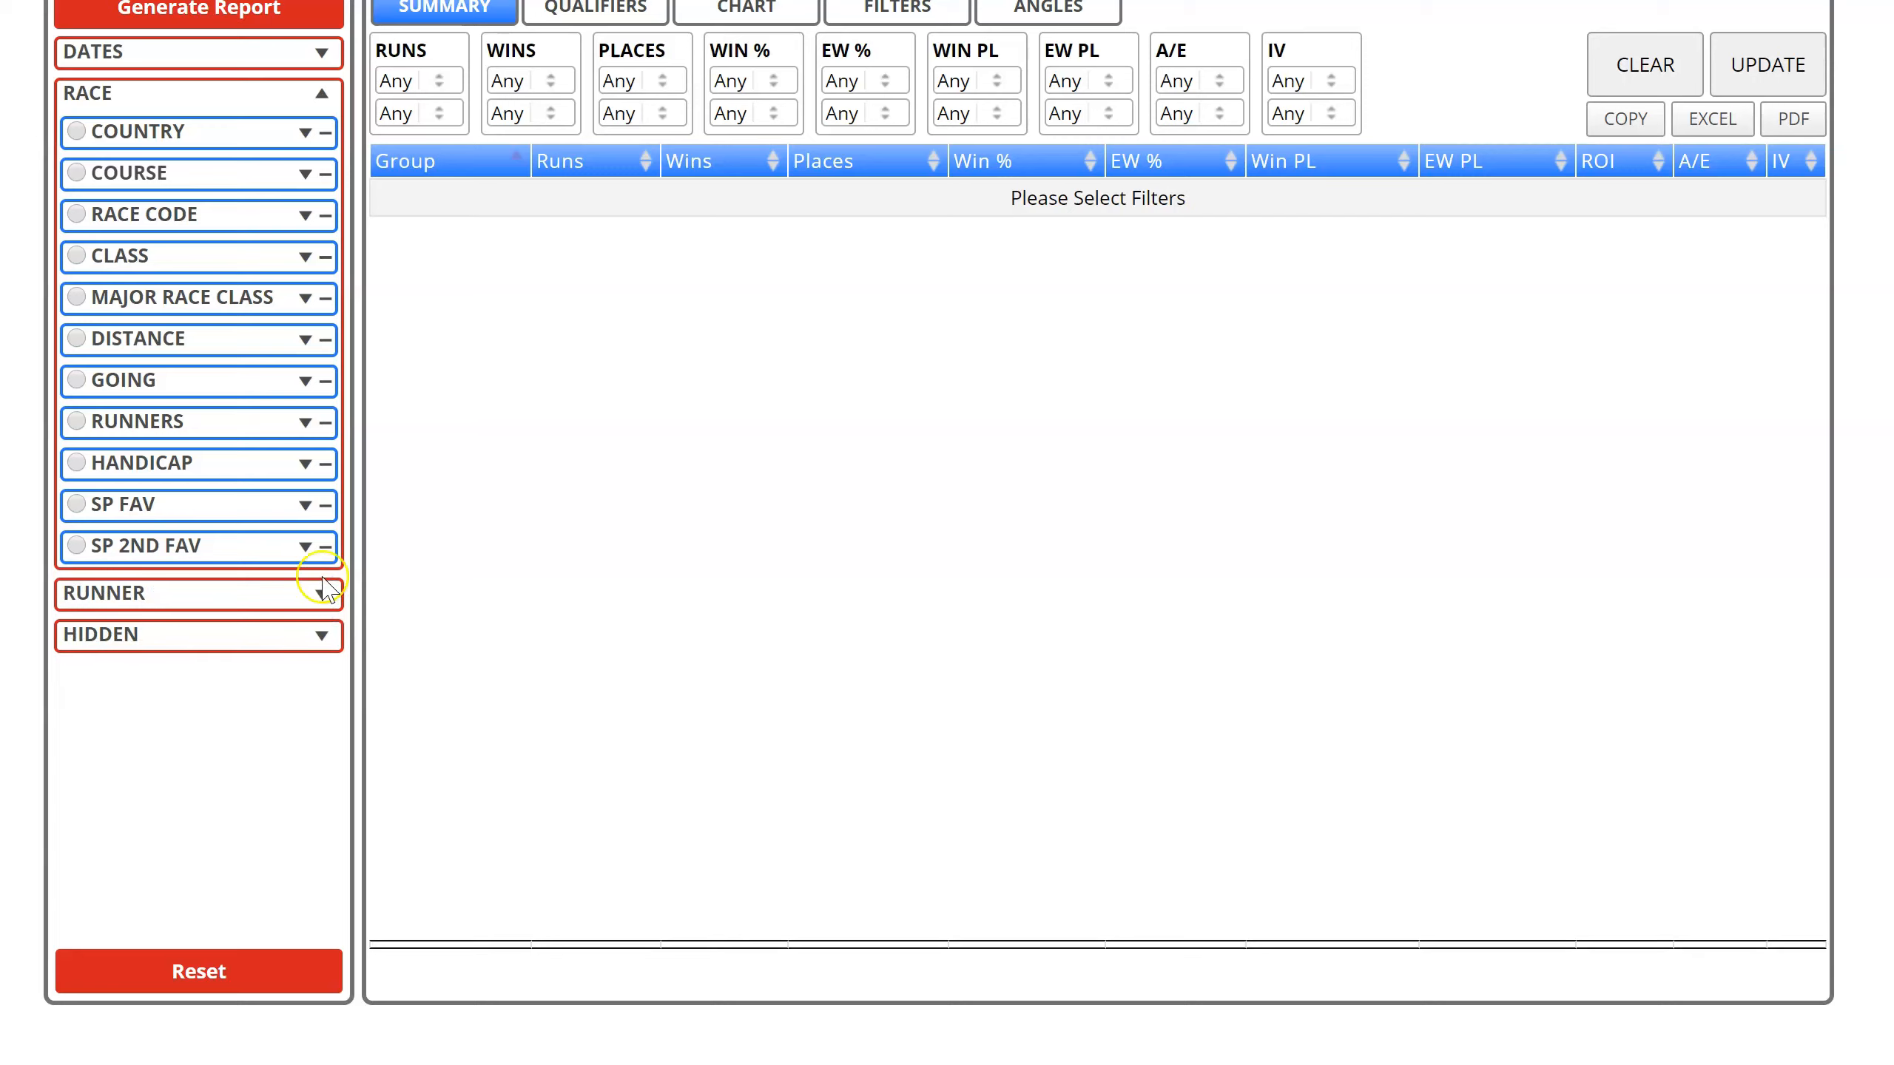
{"action": "left_click", "coordinate": [127, 642]}
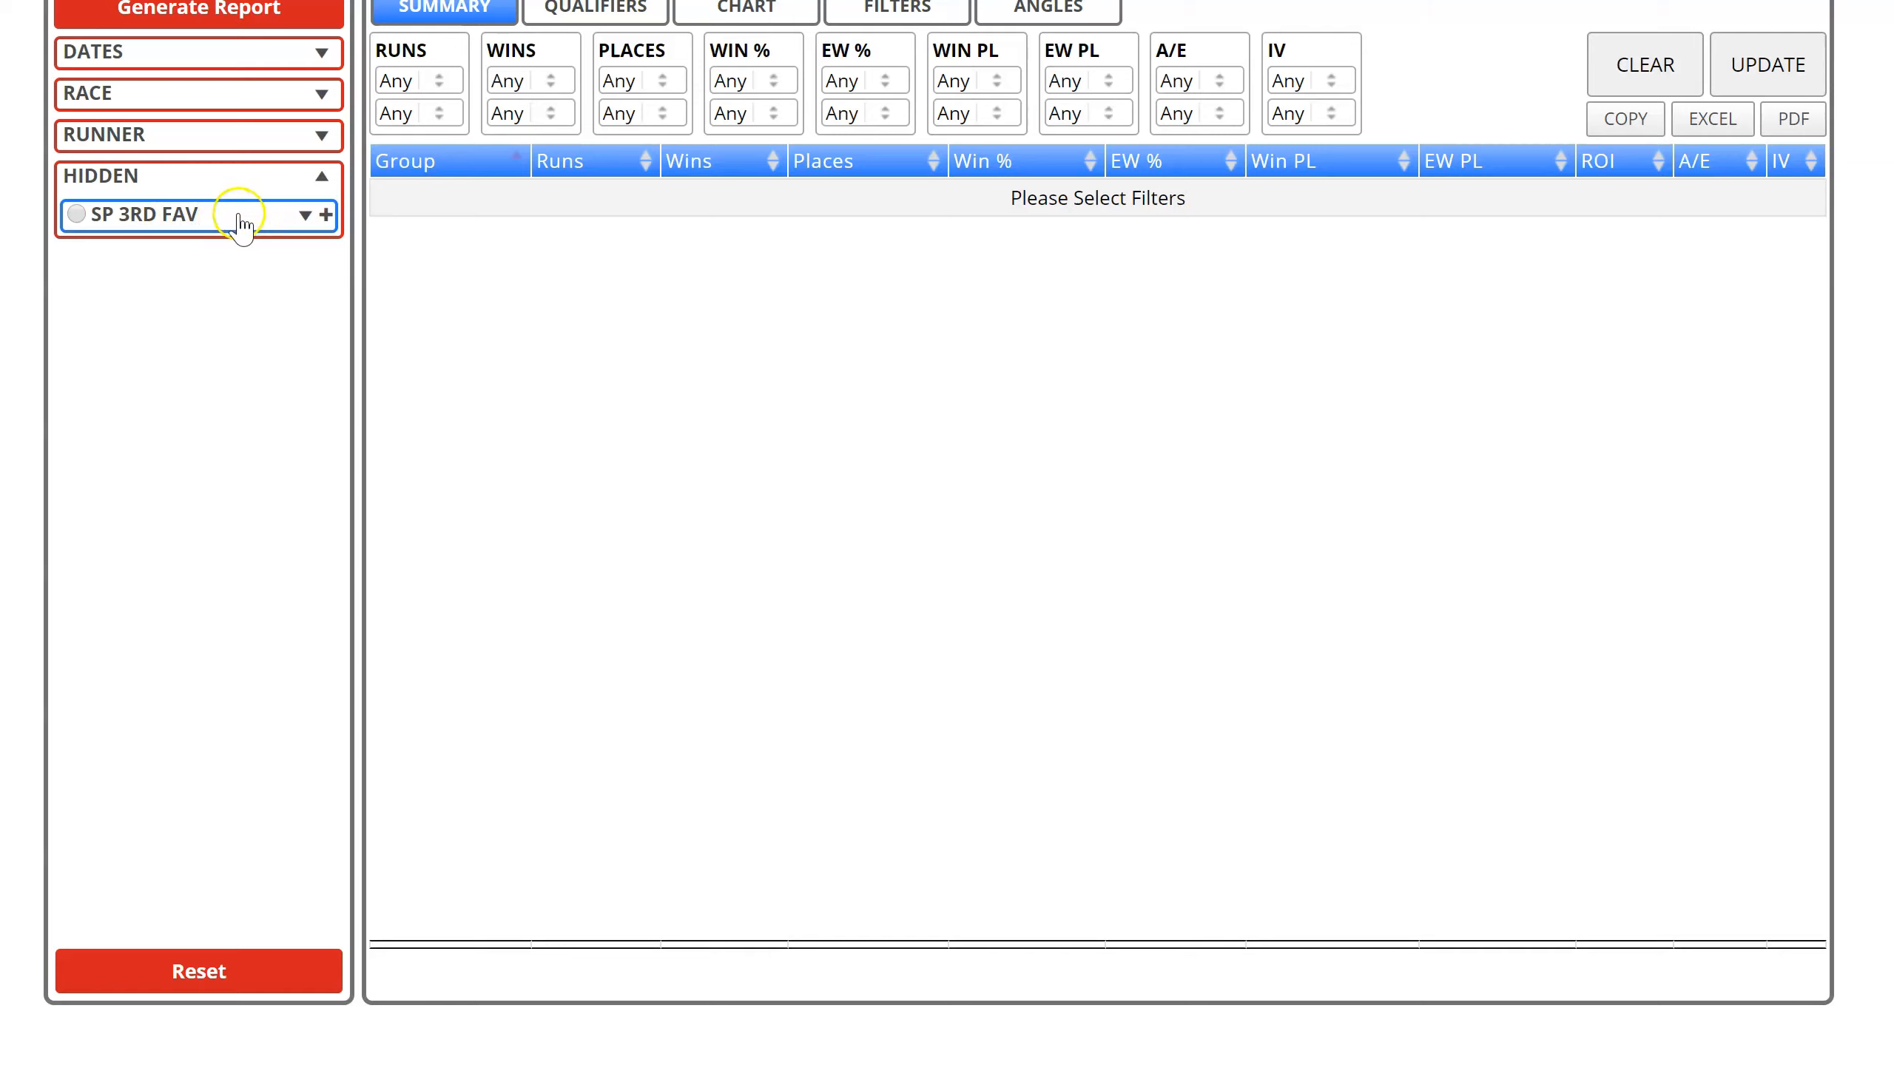
Restore the hidden SP 3rd Fav filter and check for it among the Race filters
{"action": "left_click", "coordinate": [326, 215]}
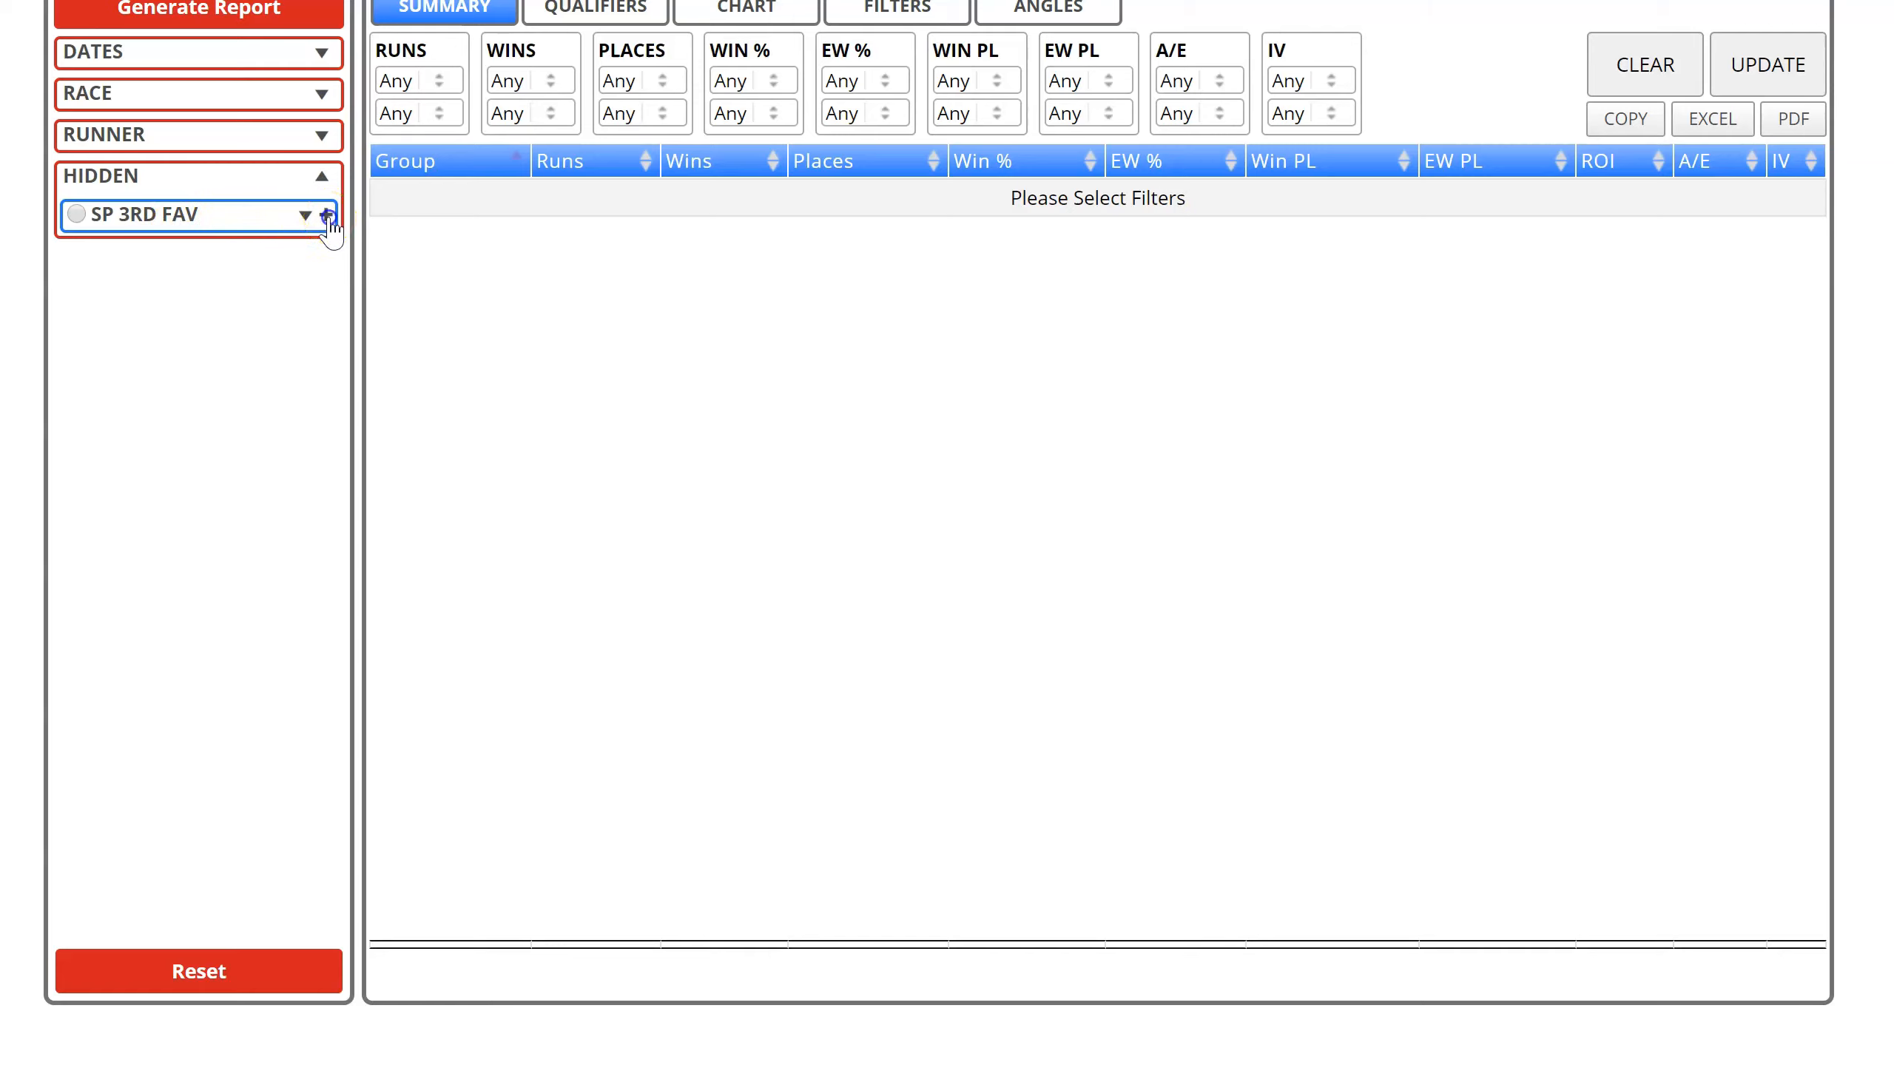
{"action": "left_click", "coordinate": [173, 94]}
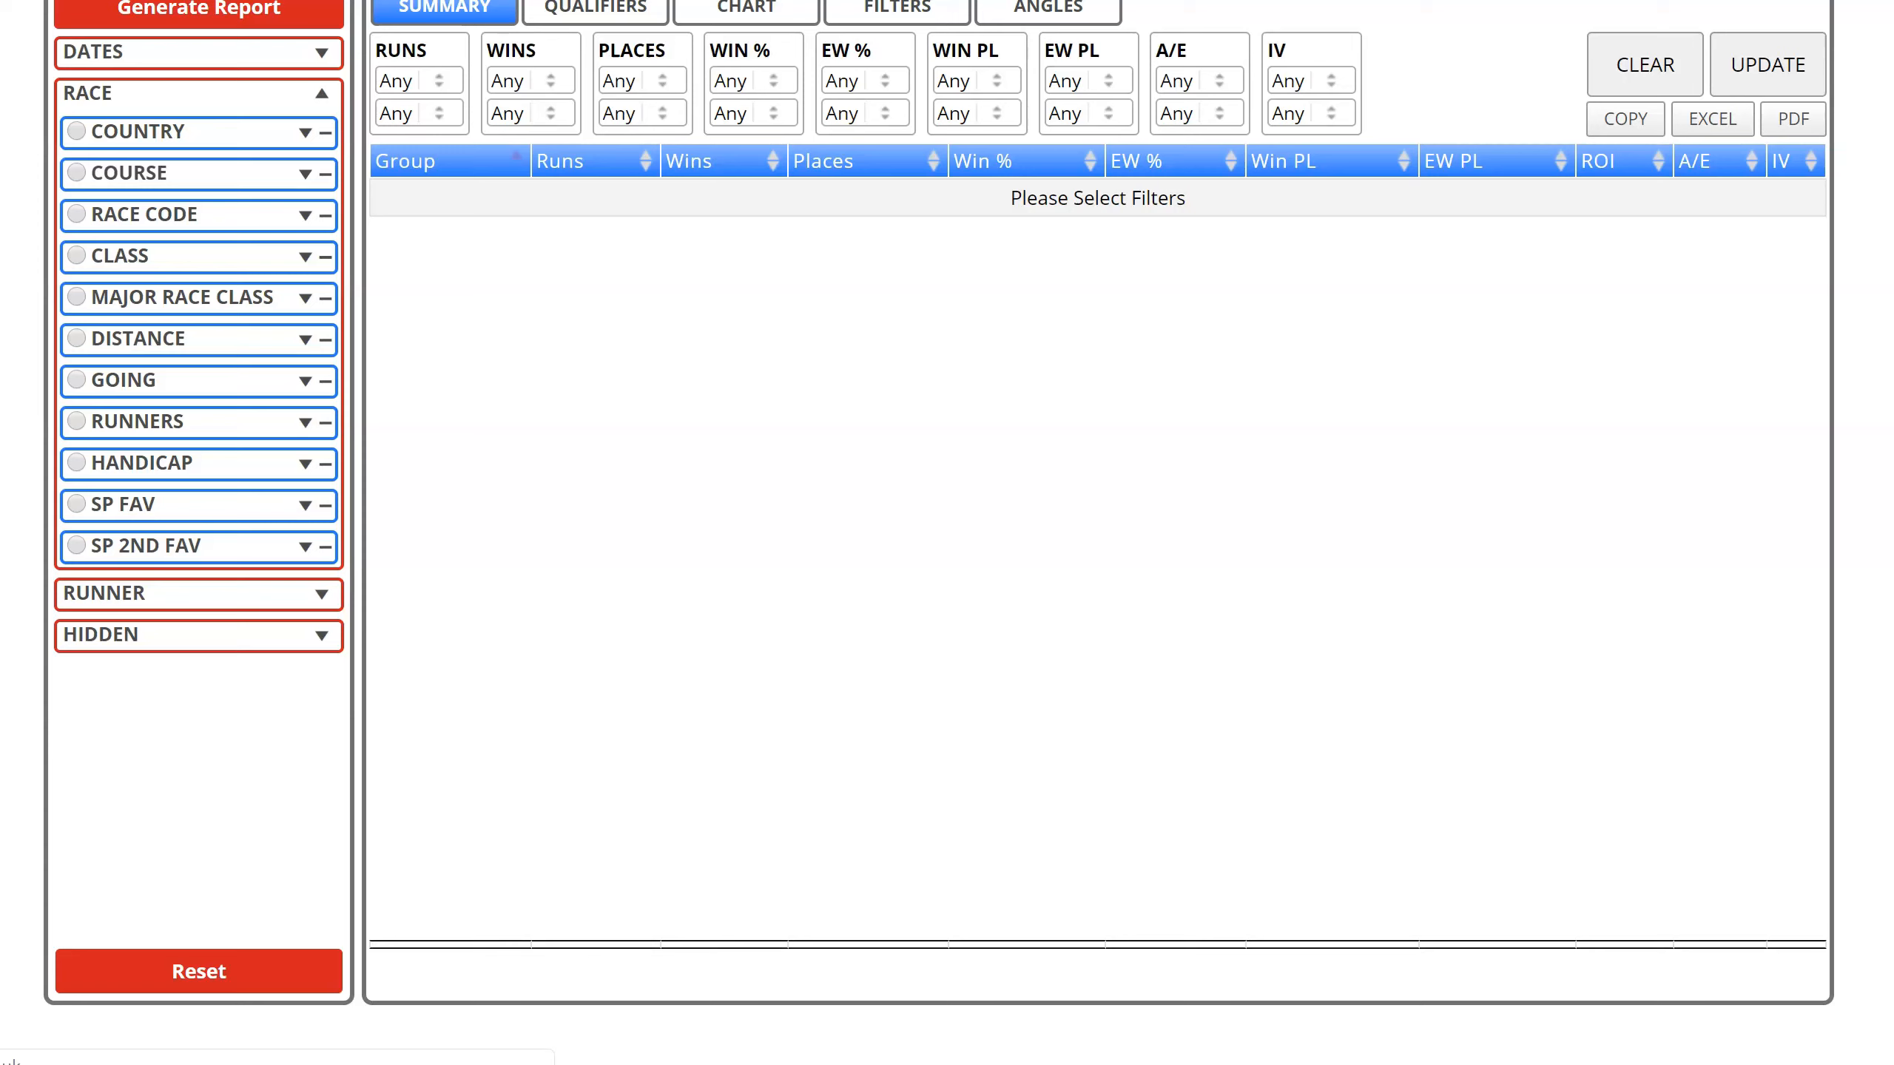
{"action": "left_click", "coordinate": [171, 522]}
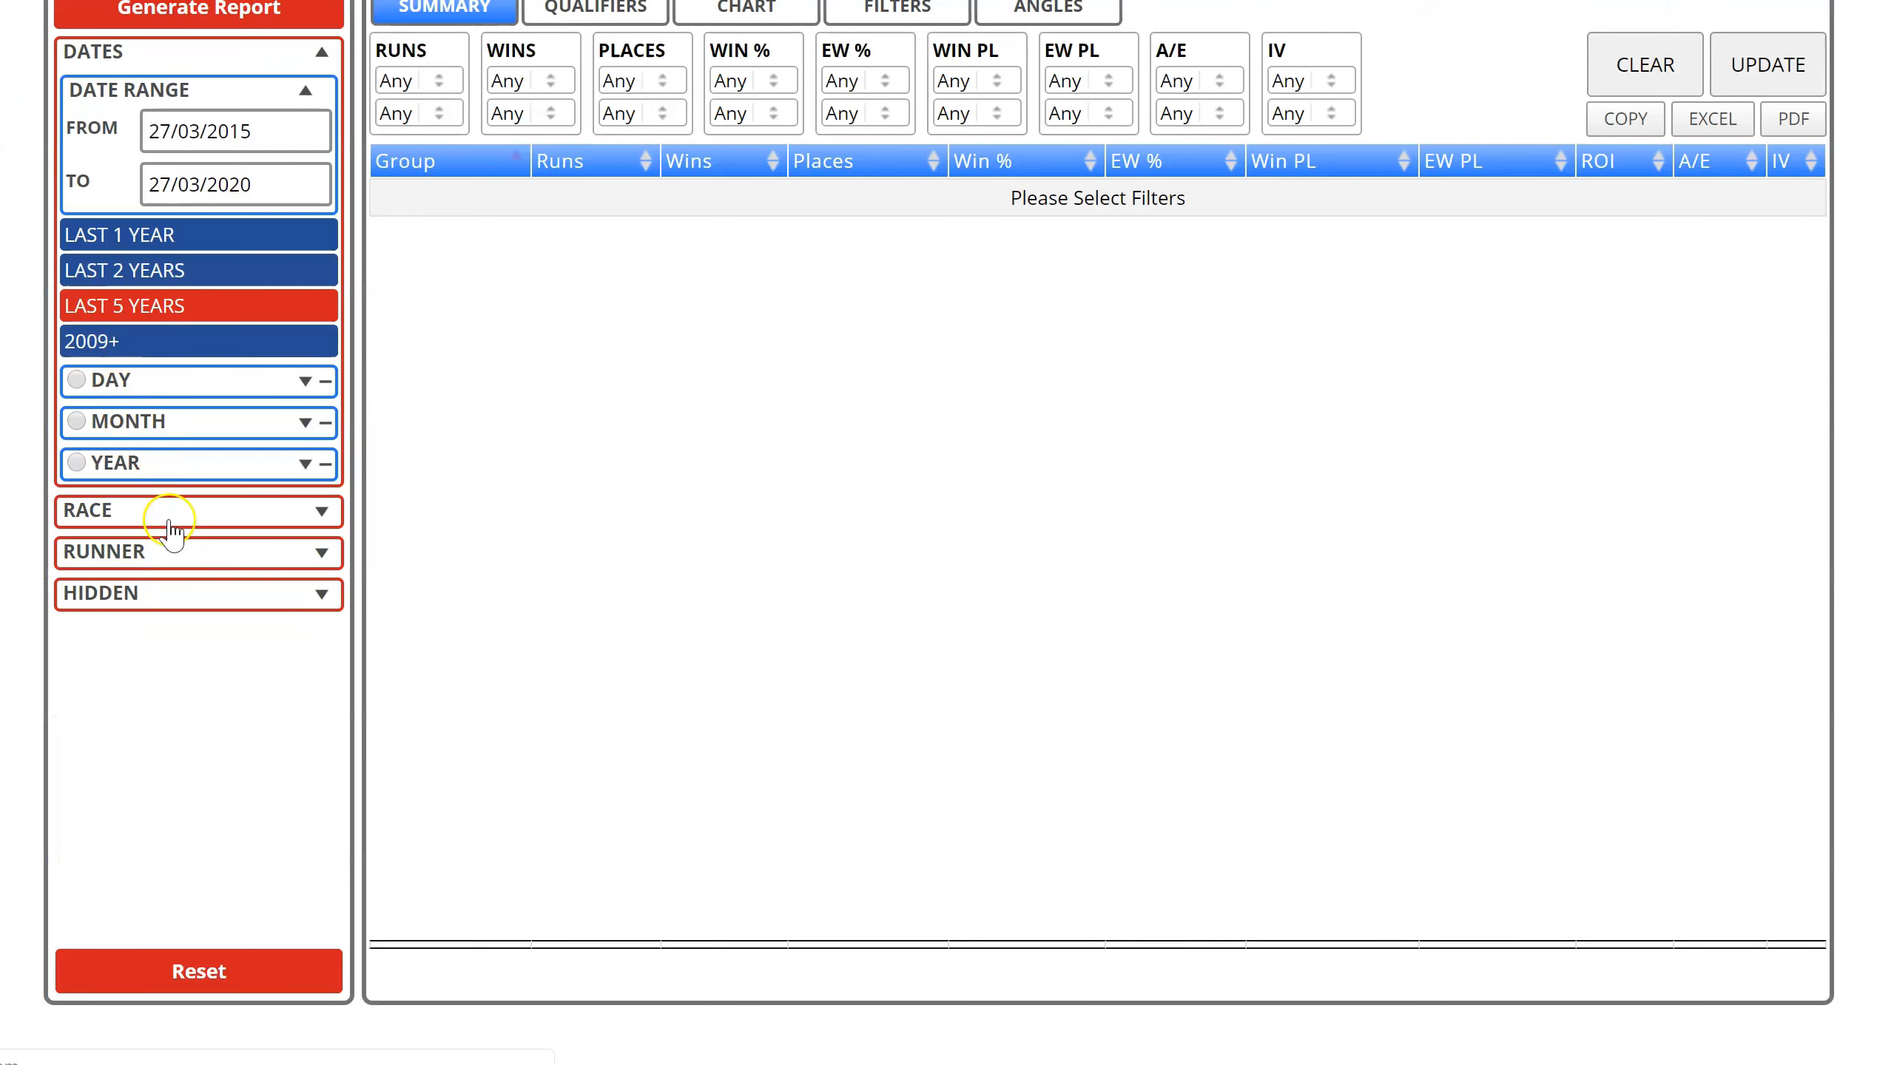
{"action": "left_click", "coordinate": [169, 515]}
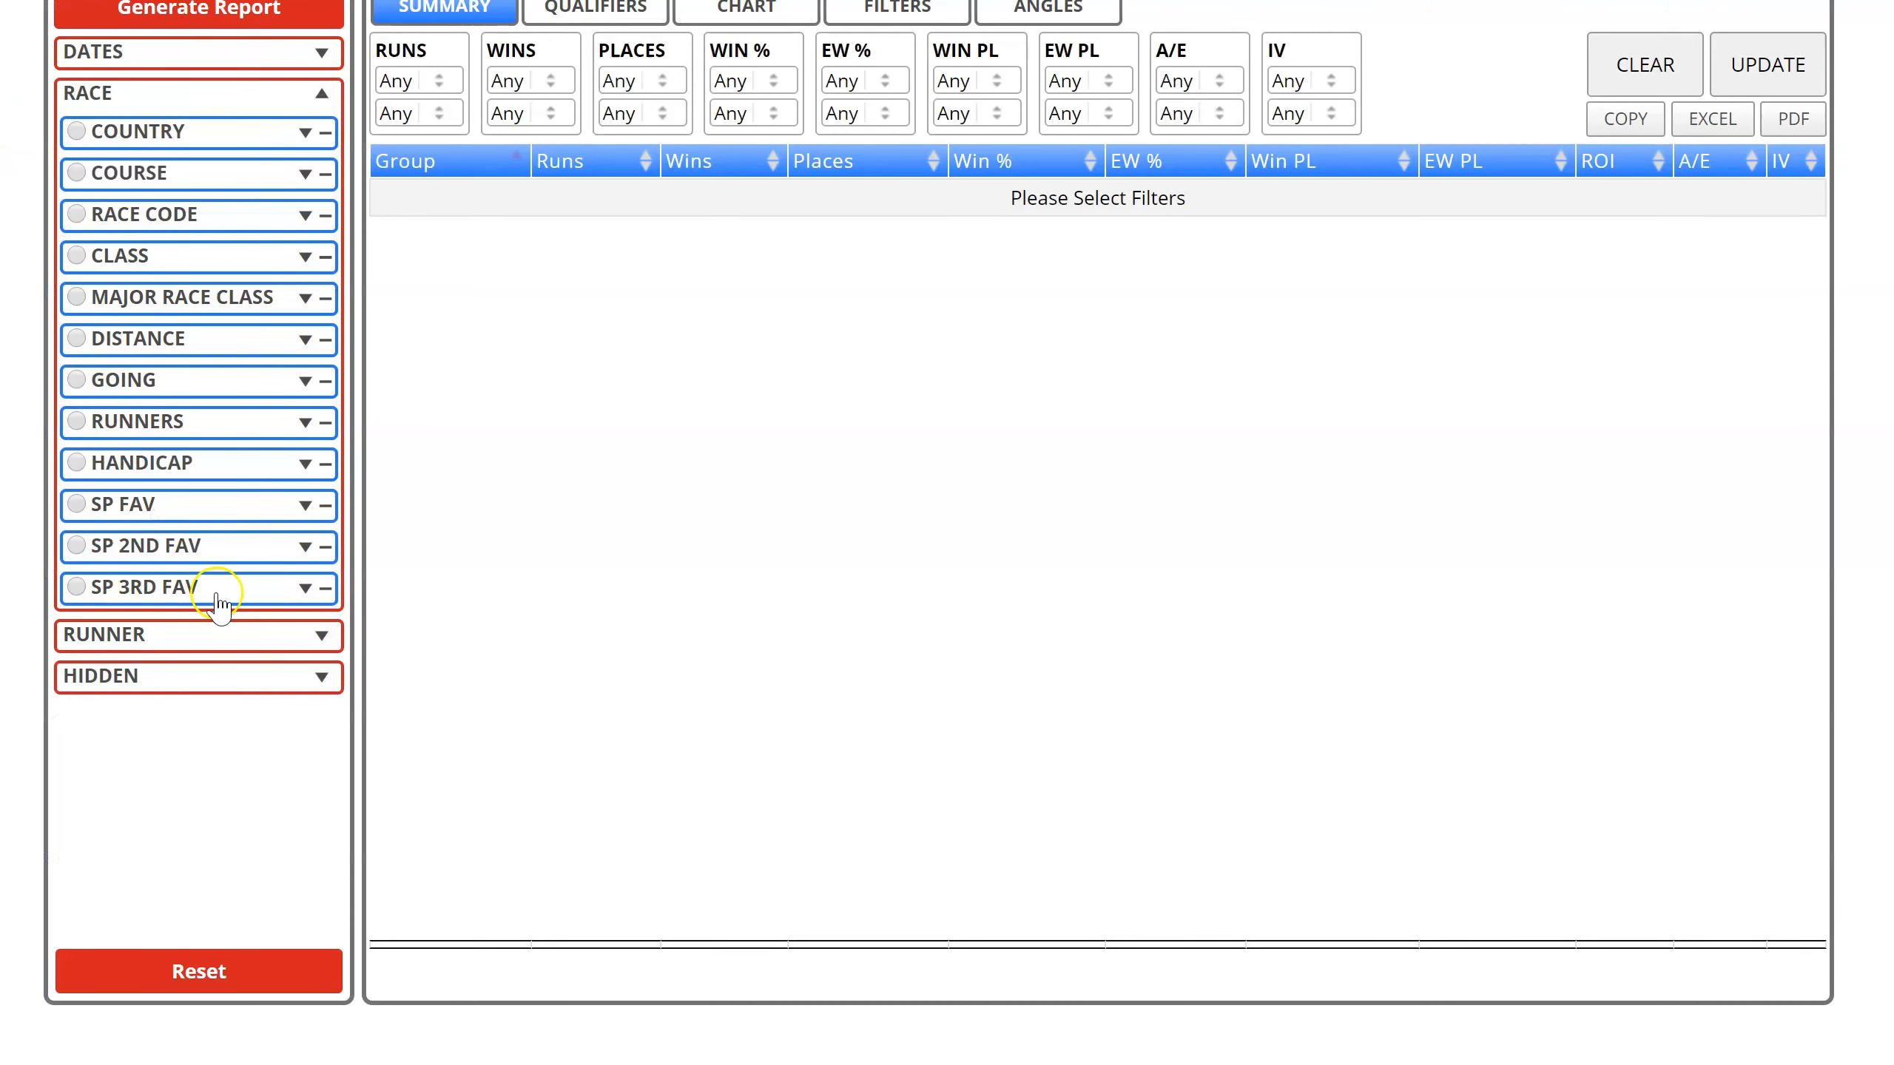
Hide the SP 3rd Fav, SP 2nd Fav and SP Fav filters from the Race section
{"action": "left_click", "coordinate": [325, 589]}
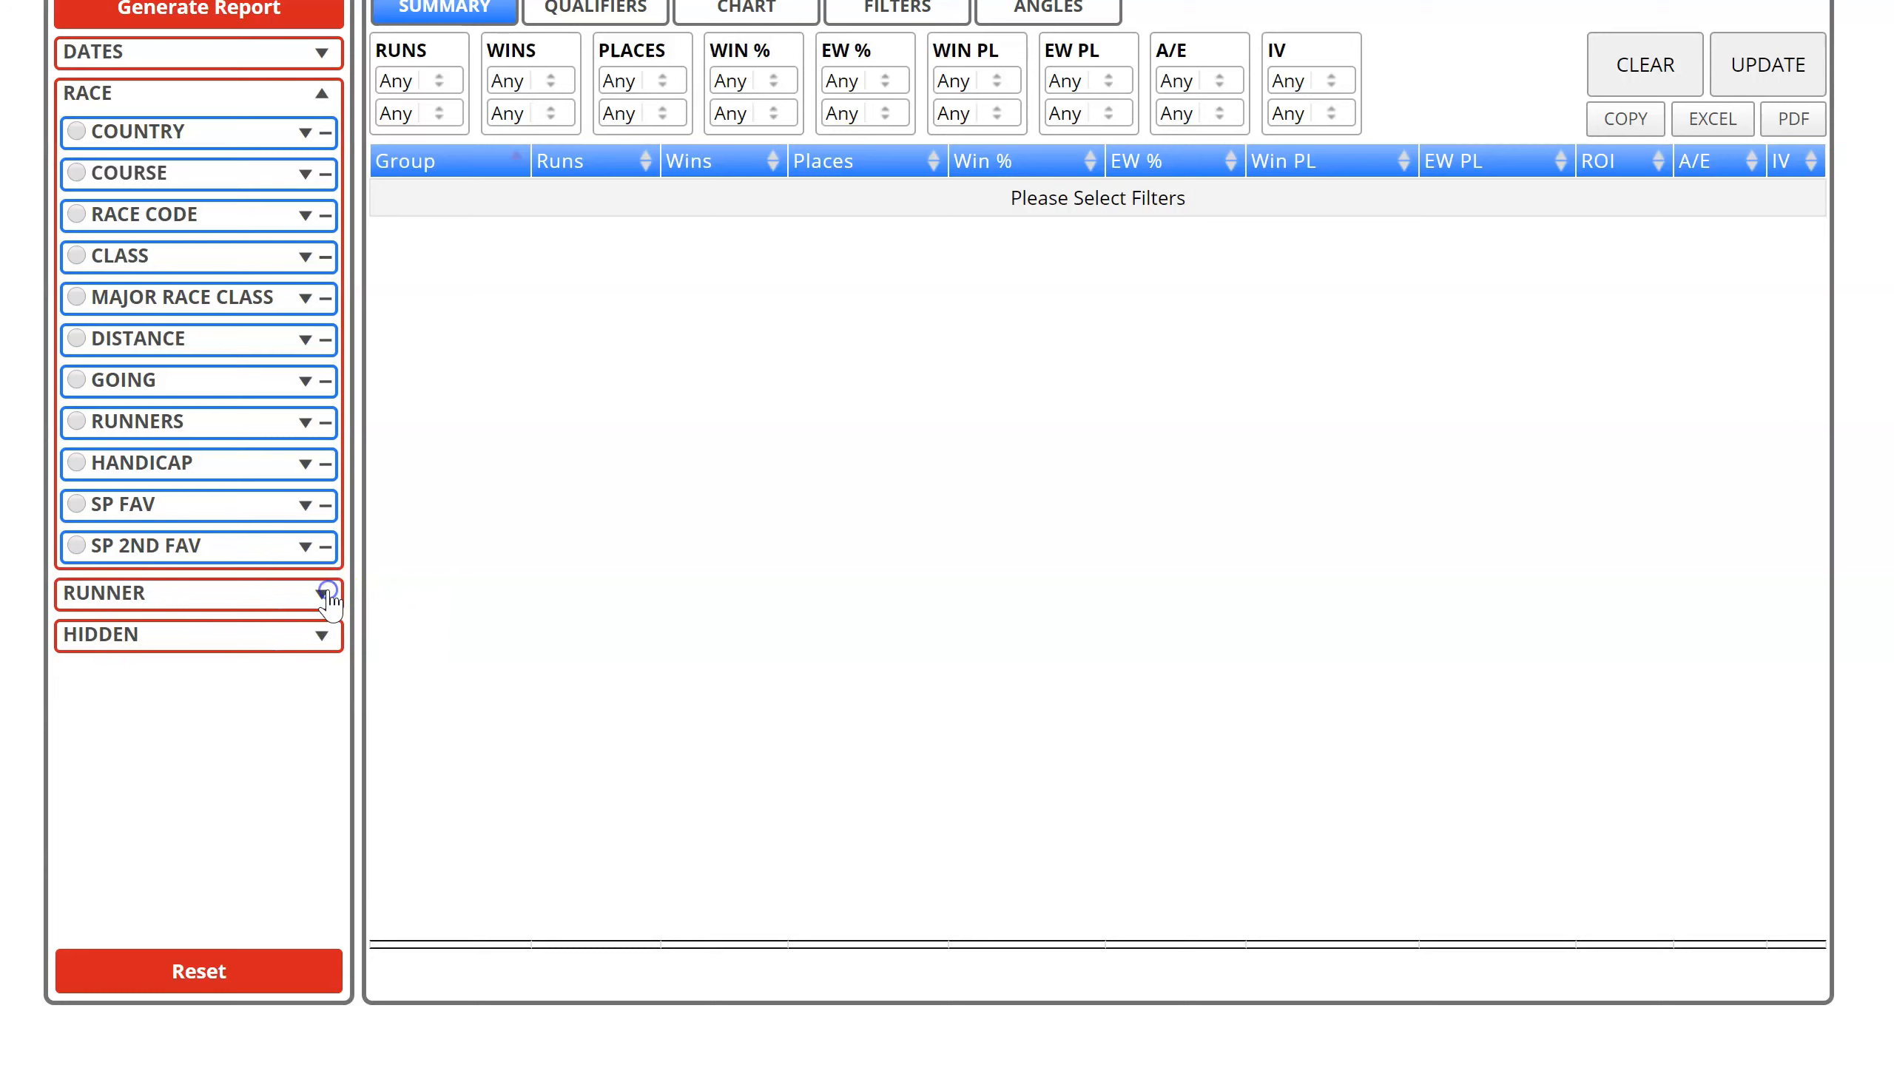
{"action": "left_click", "coordinate": [326, 552]}
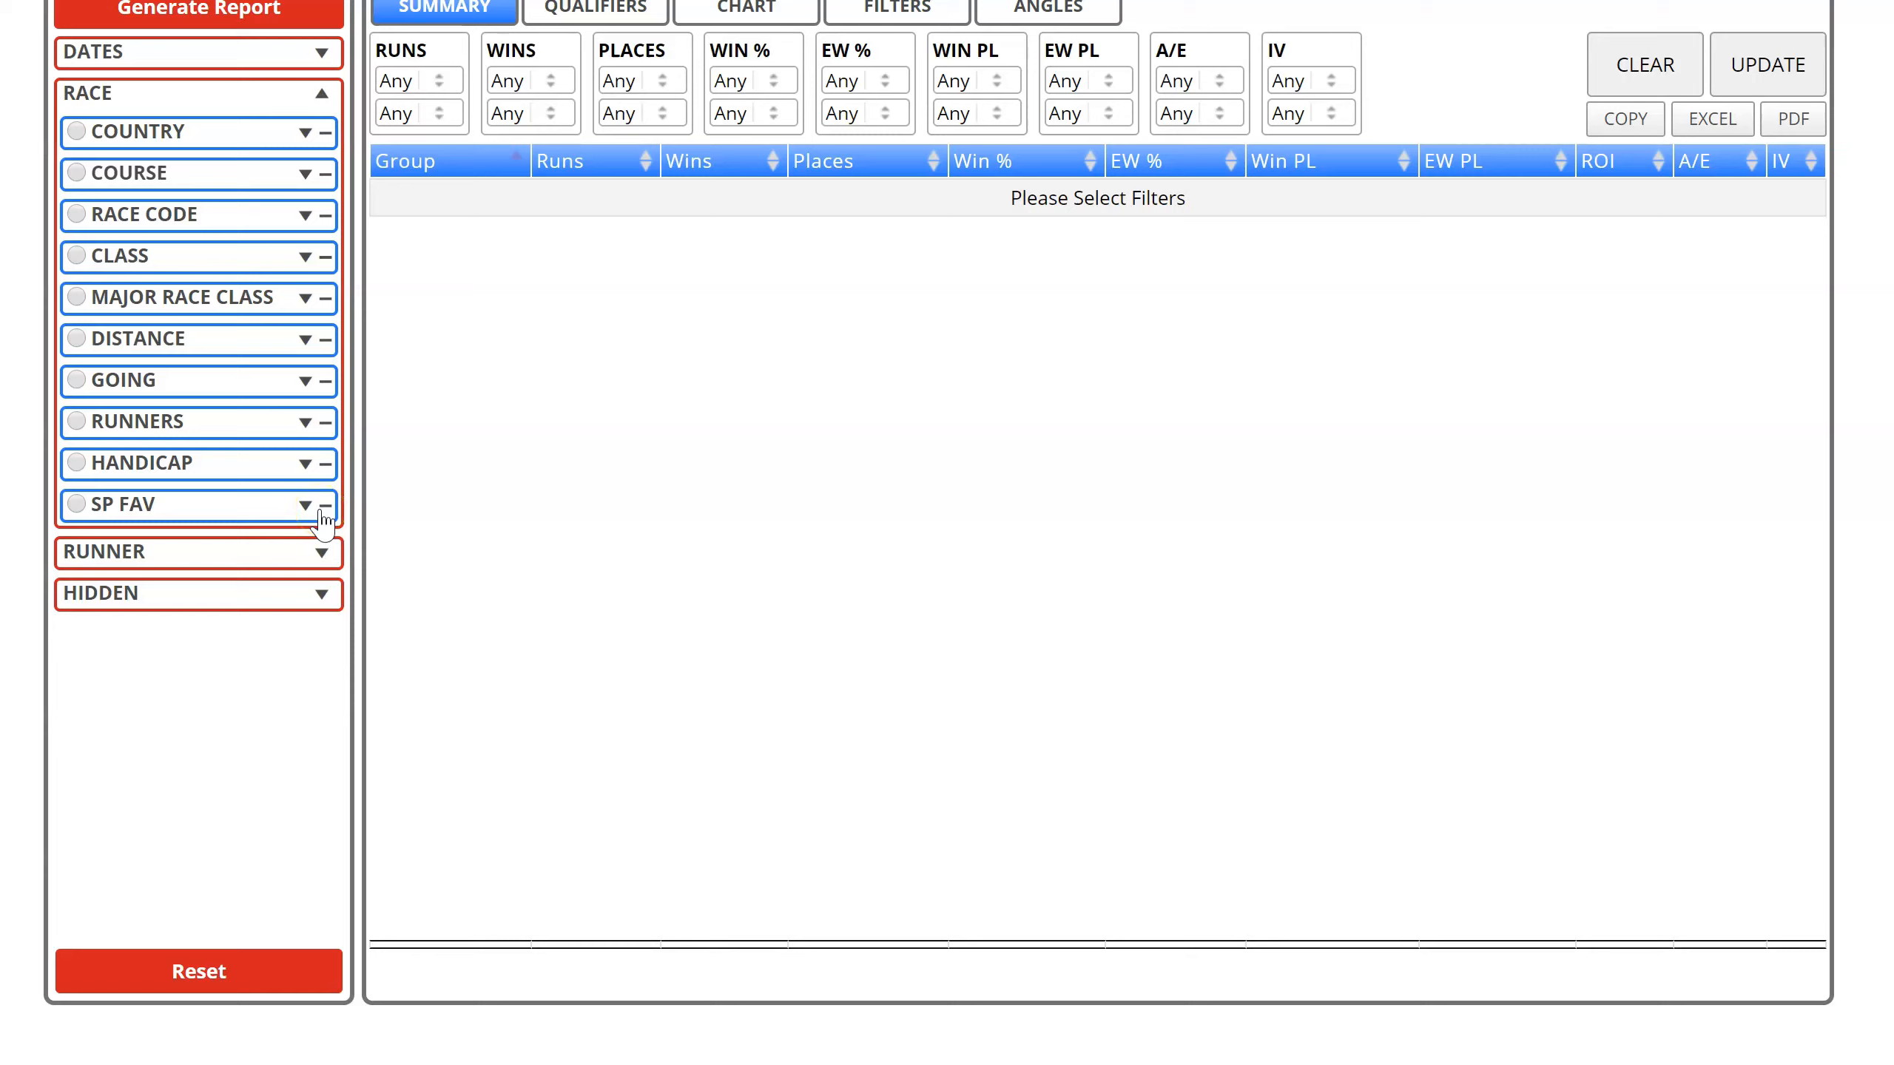
{"action": "left_click", "coordinate": [325, 507]}
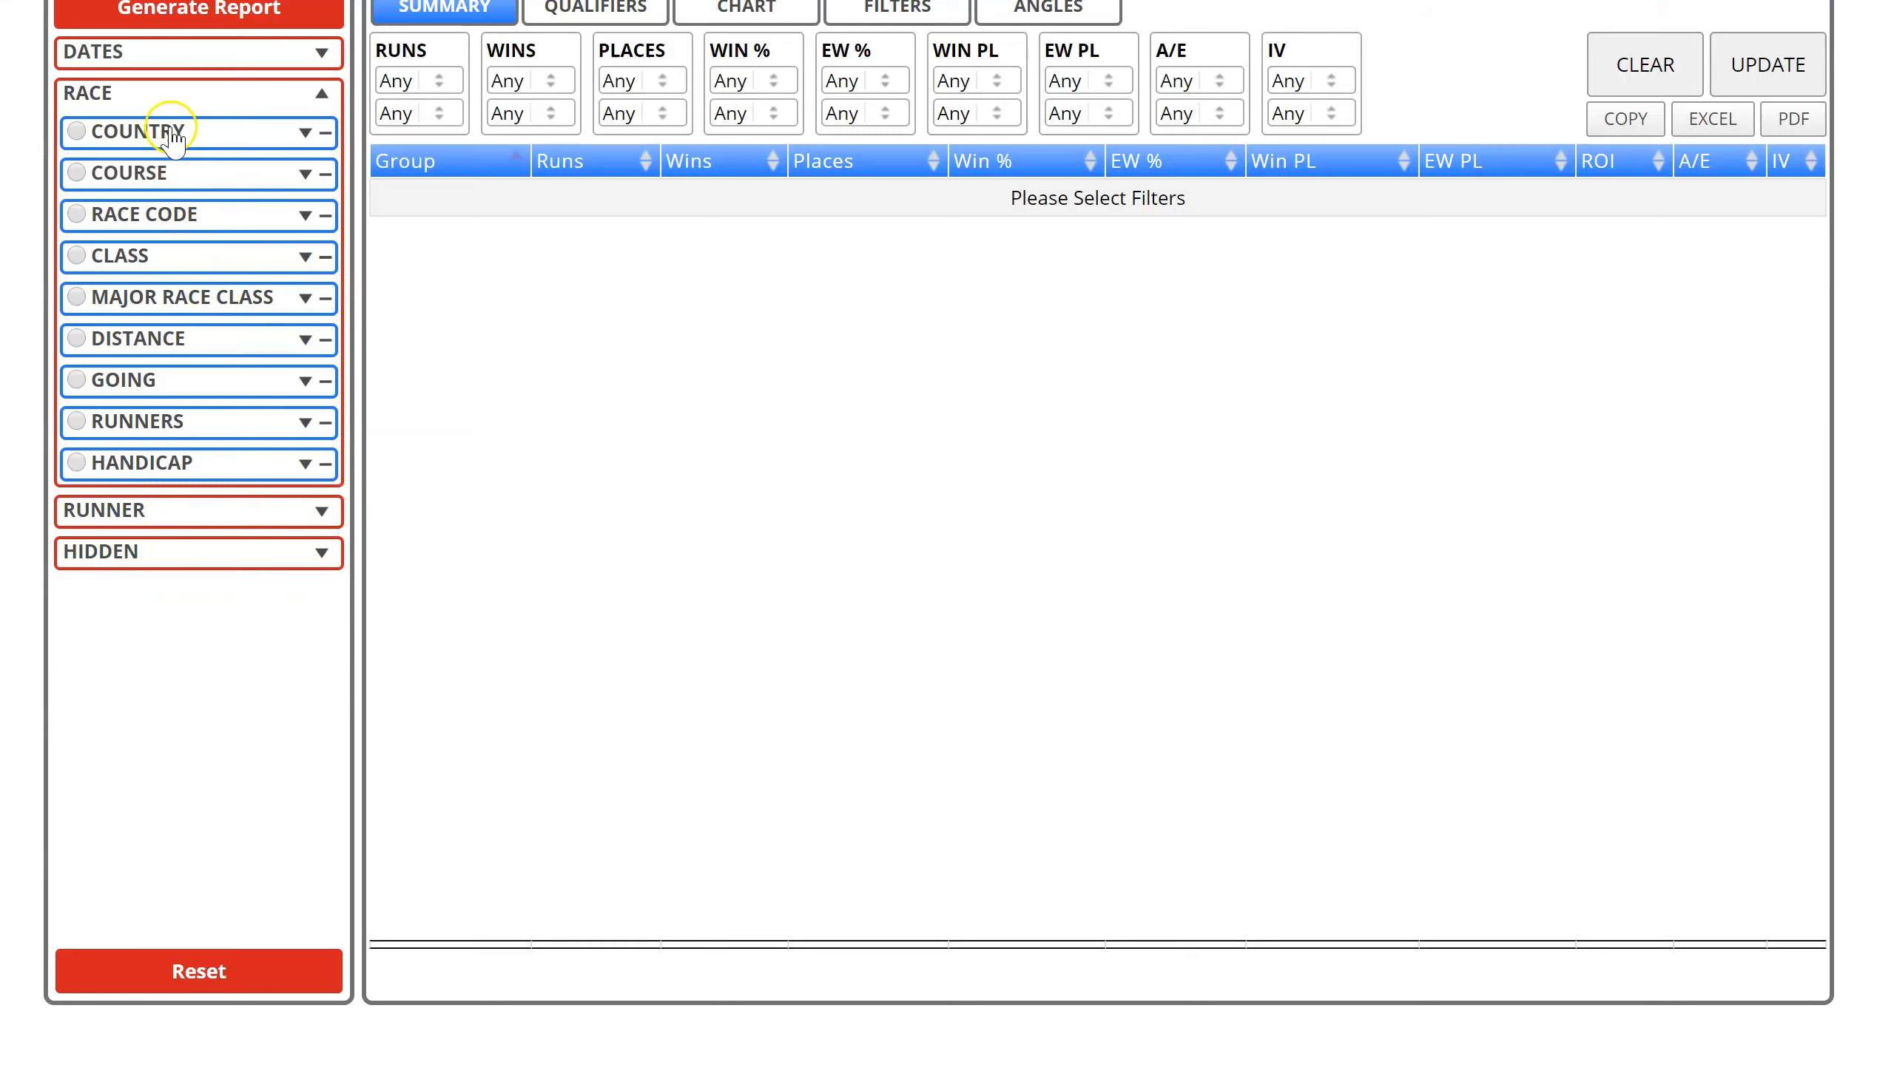
{"action": "left_click", "coordinate": [170, 92]}
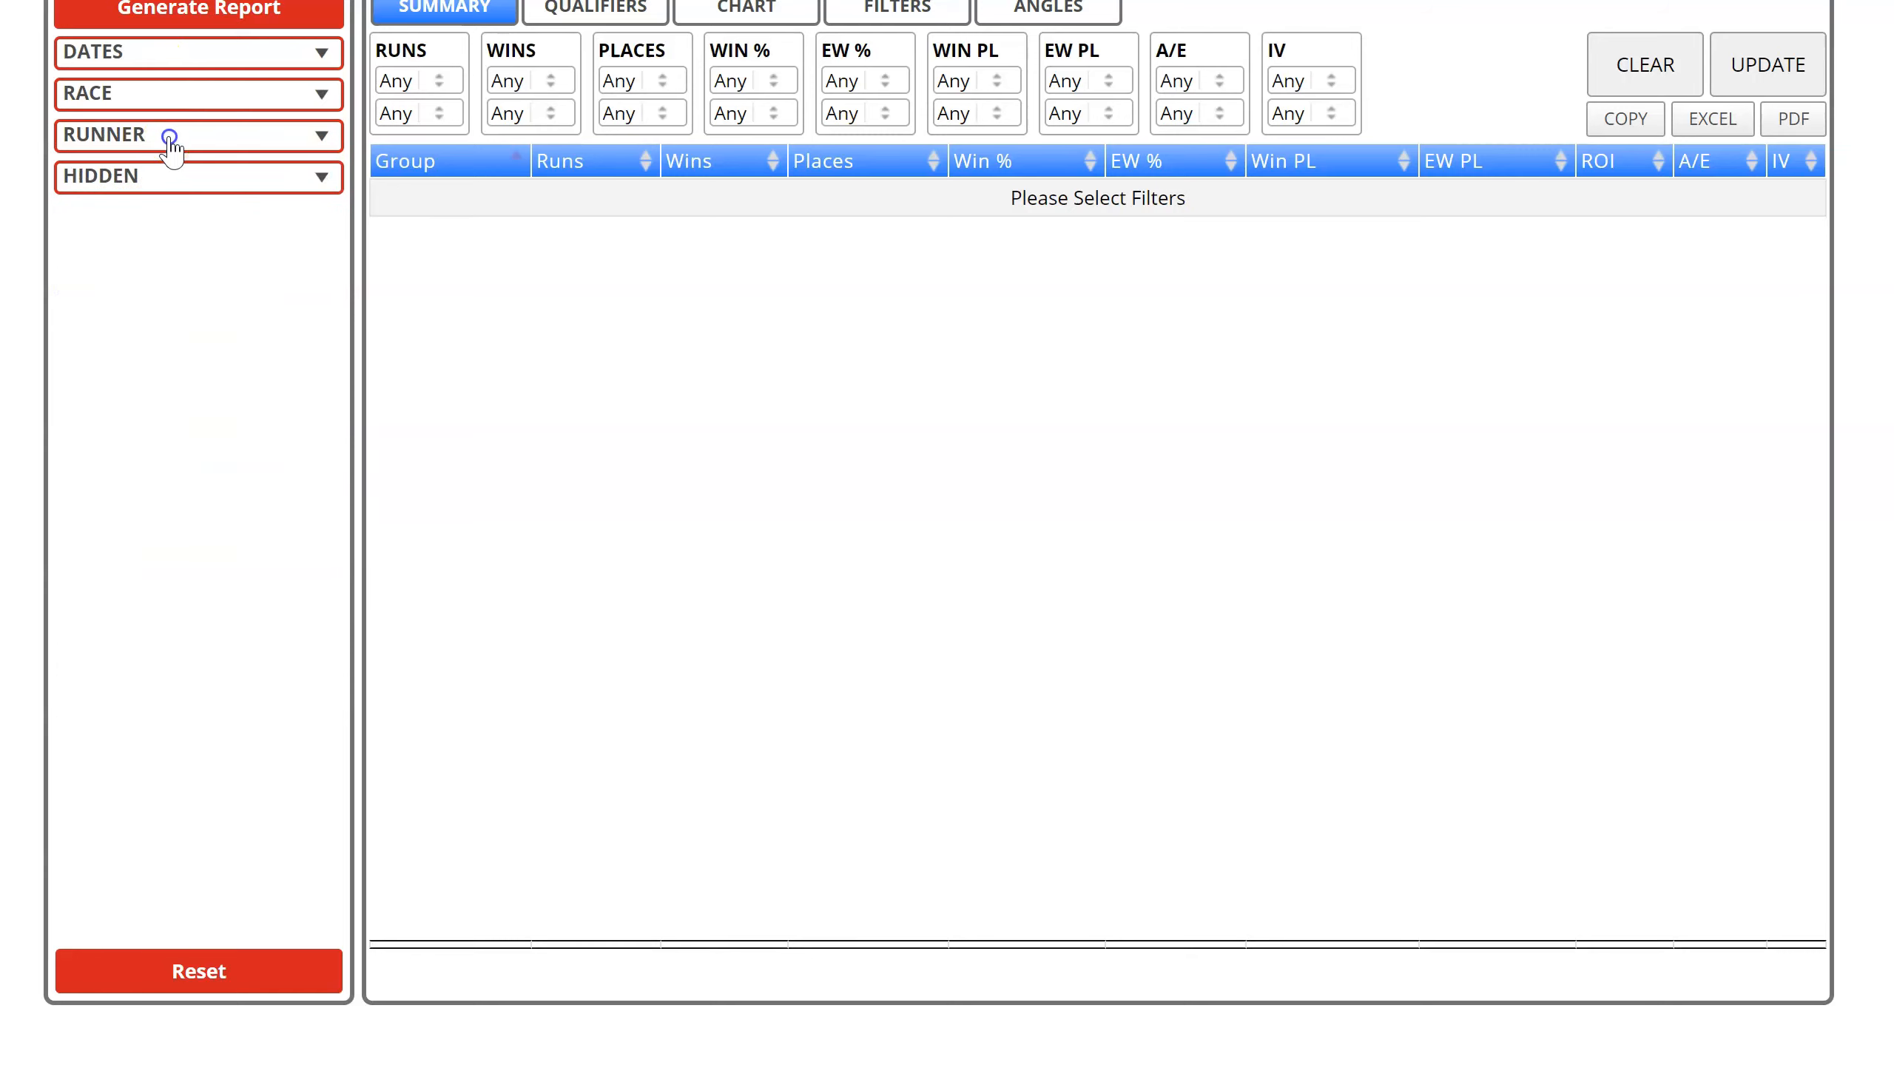
Hide the Jockey Claim and Actual Weight filters from the Runner section
{"action": "left_click", "coordinate": [169, 135]}
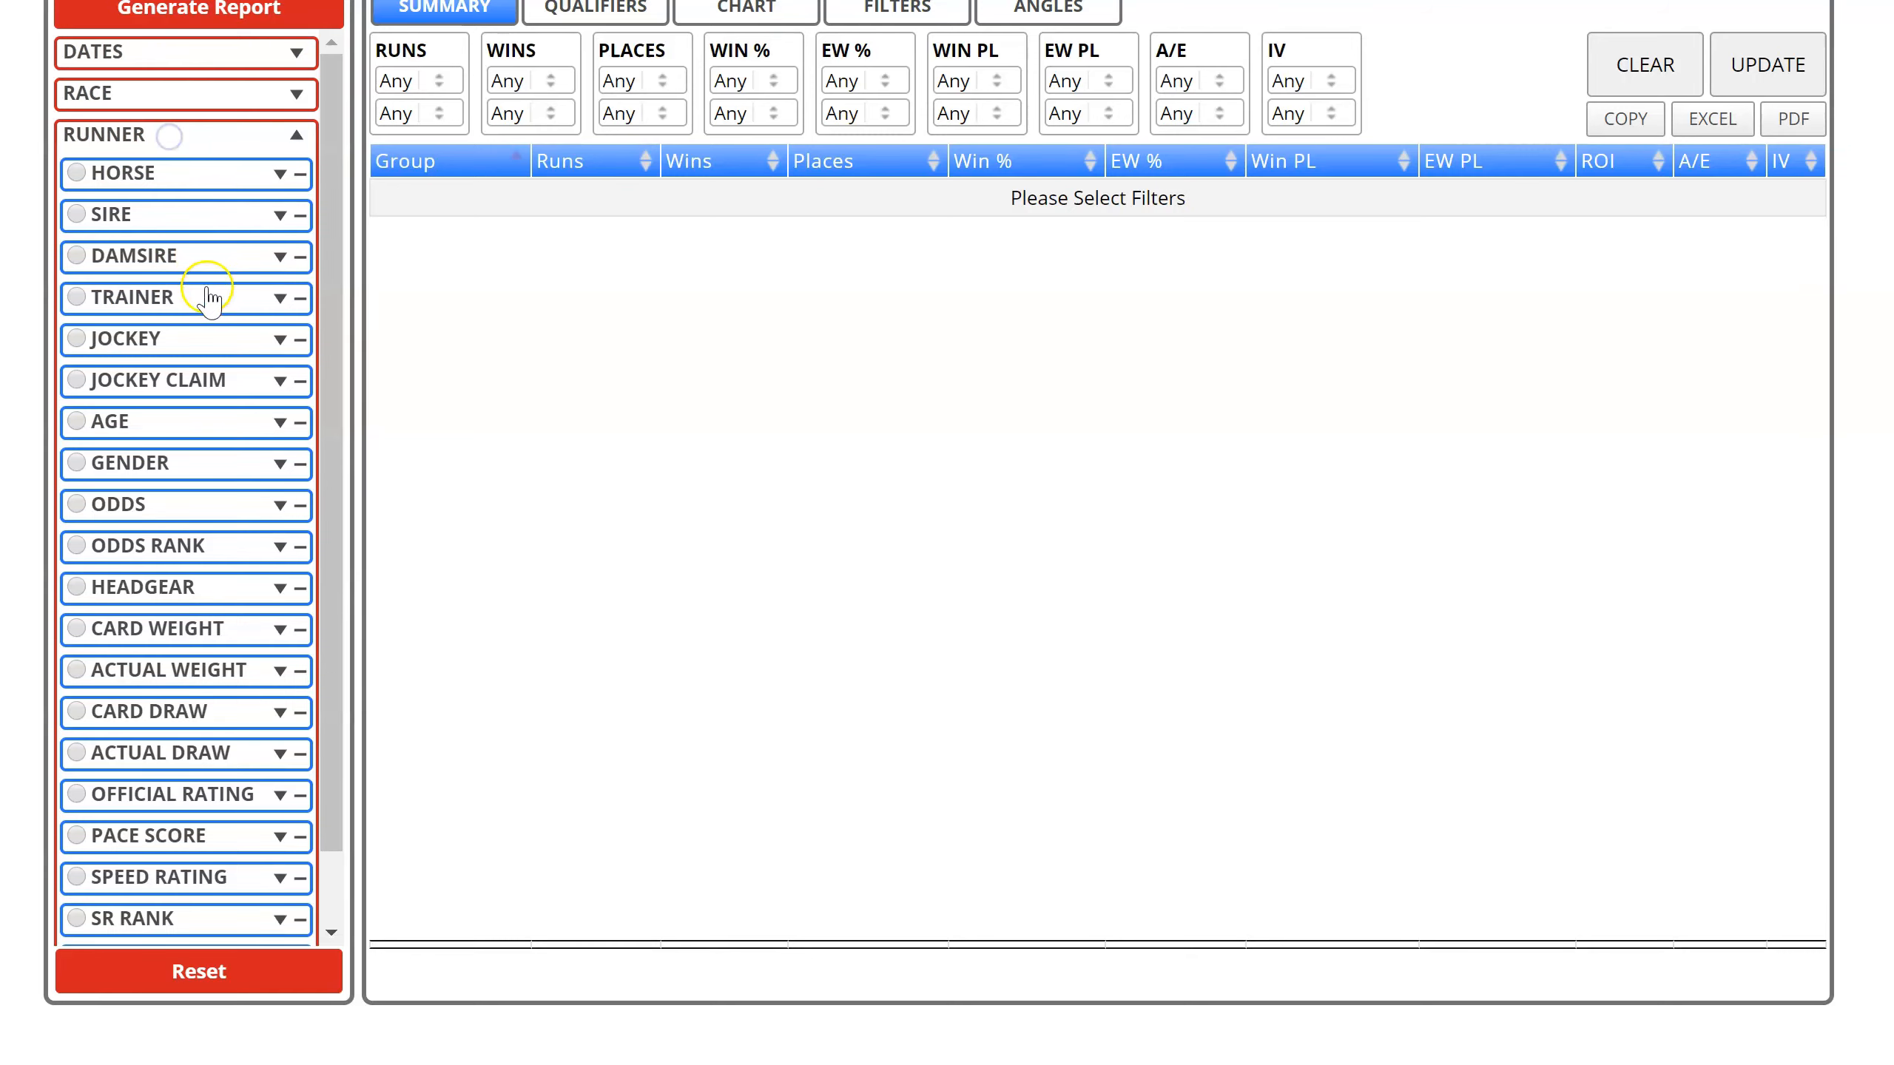
{"action": "left_click", "coordinate": [299, 381]}
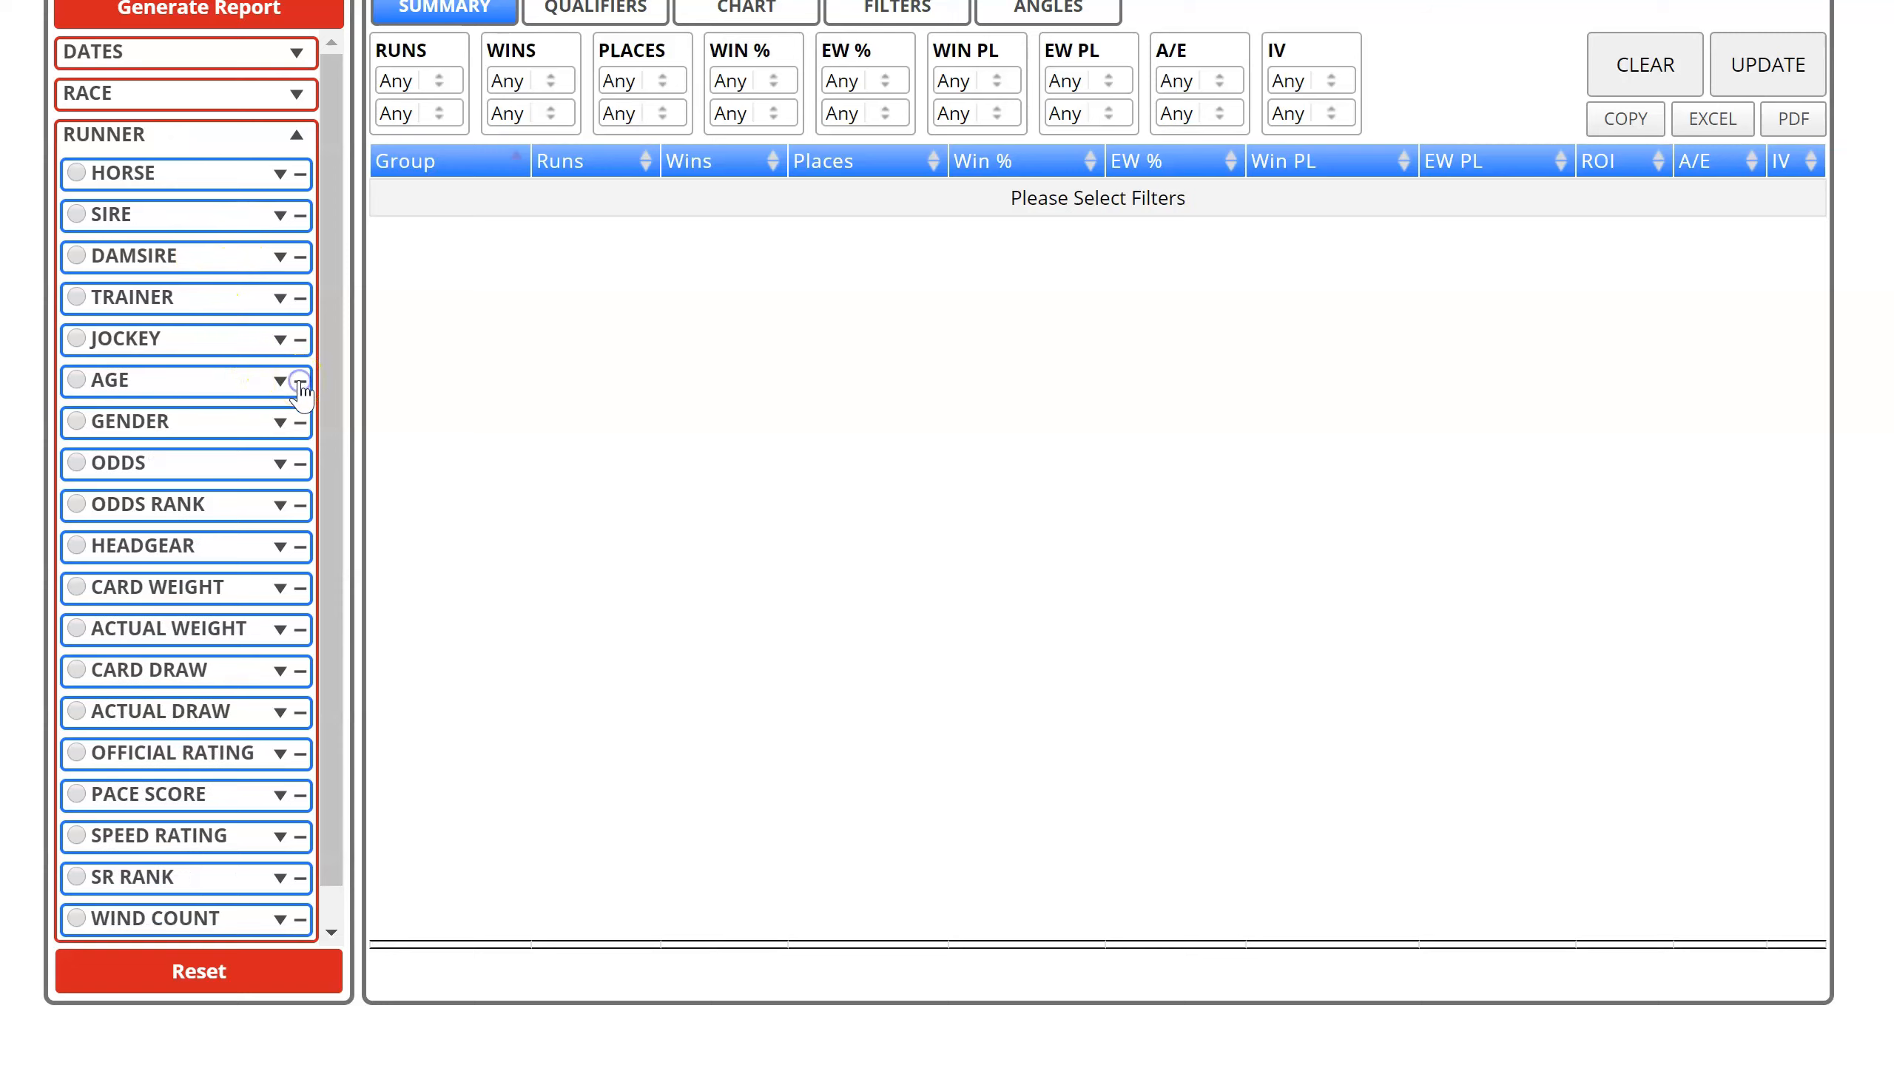
{"action": "left_click", "coordinate": [298, 595]}
{"action": "left_click", "coordinate": [298, 631]}
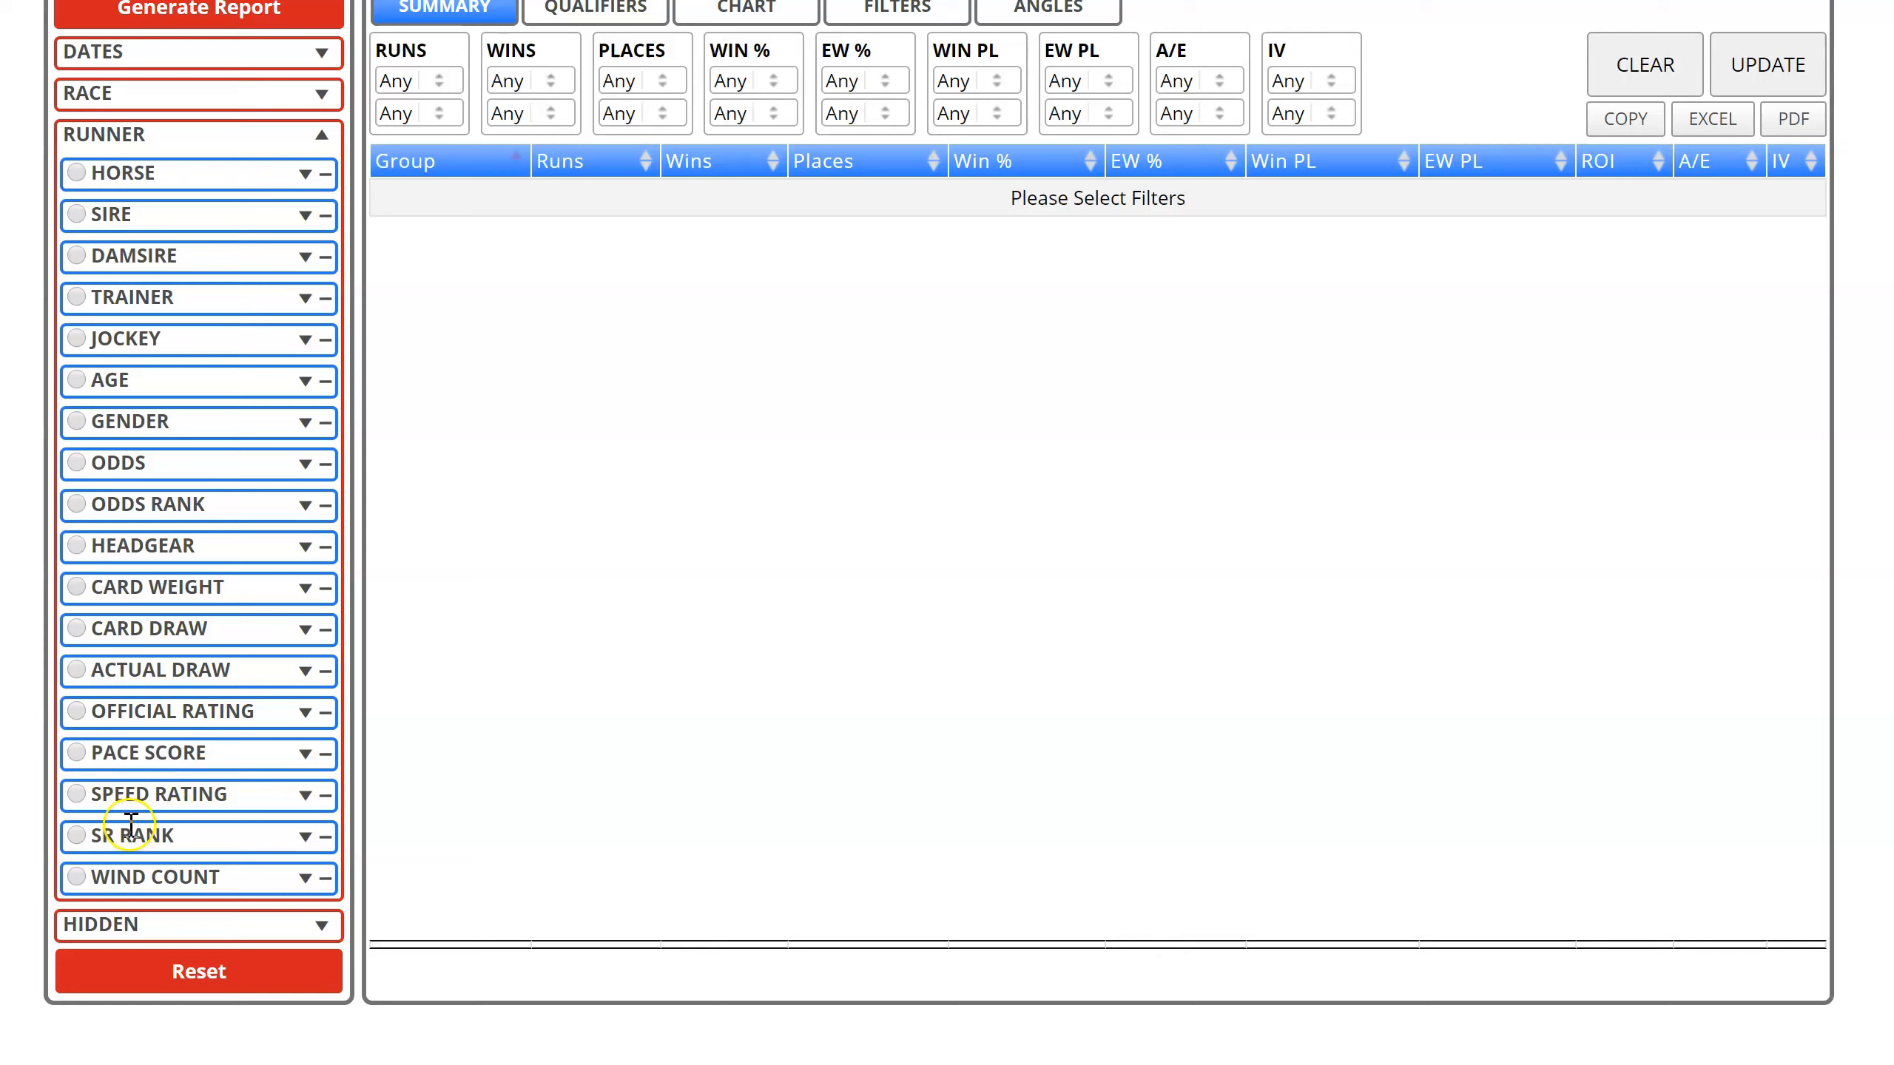
Review which filters are stored in the Hidden section
{"action": "left_click", "coordinate": [123, 138]}
{"action": "left_click", "coordinate": [102, 179]}
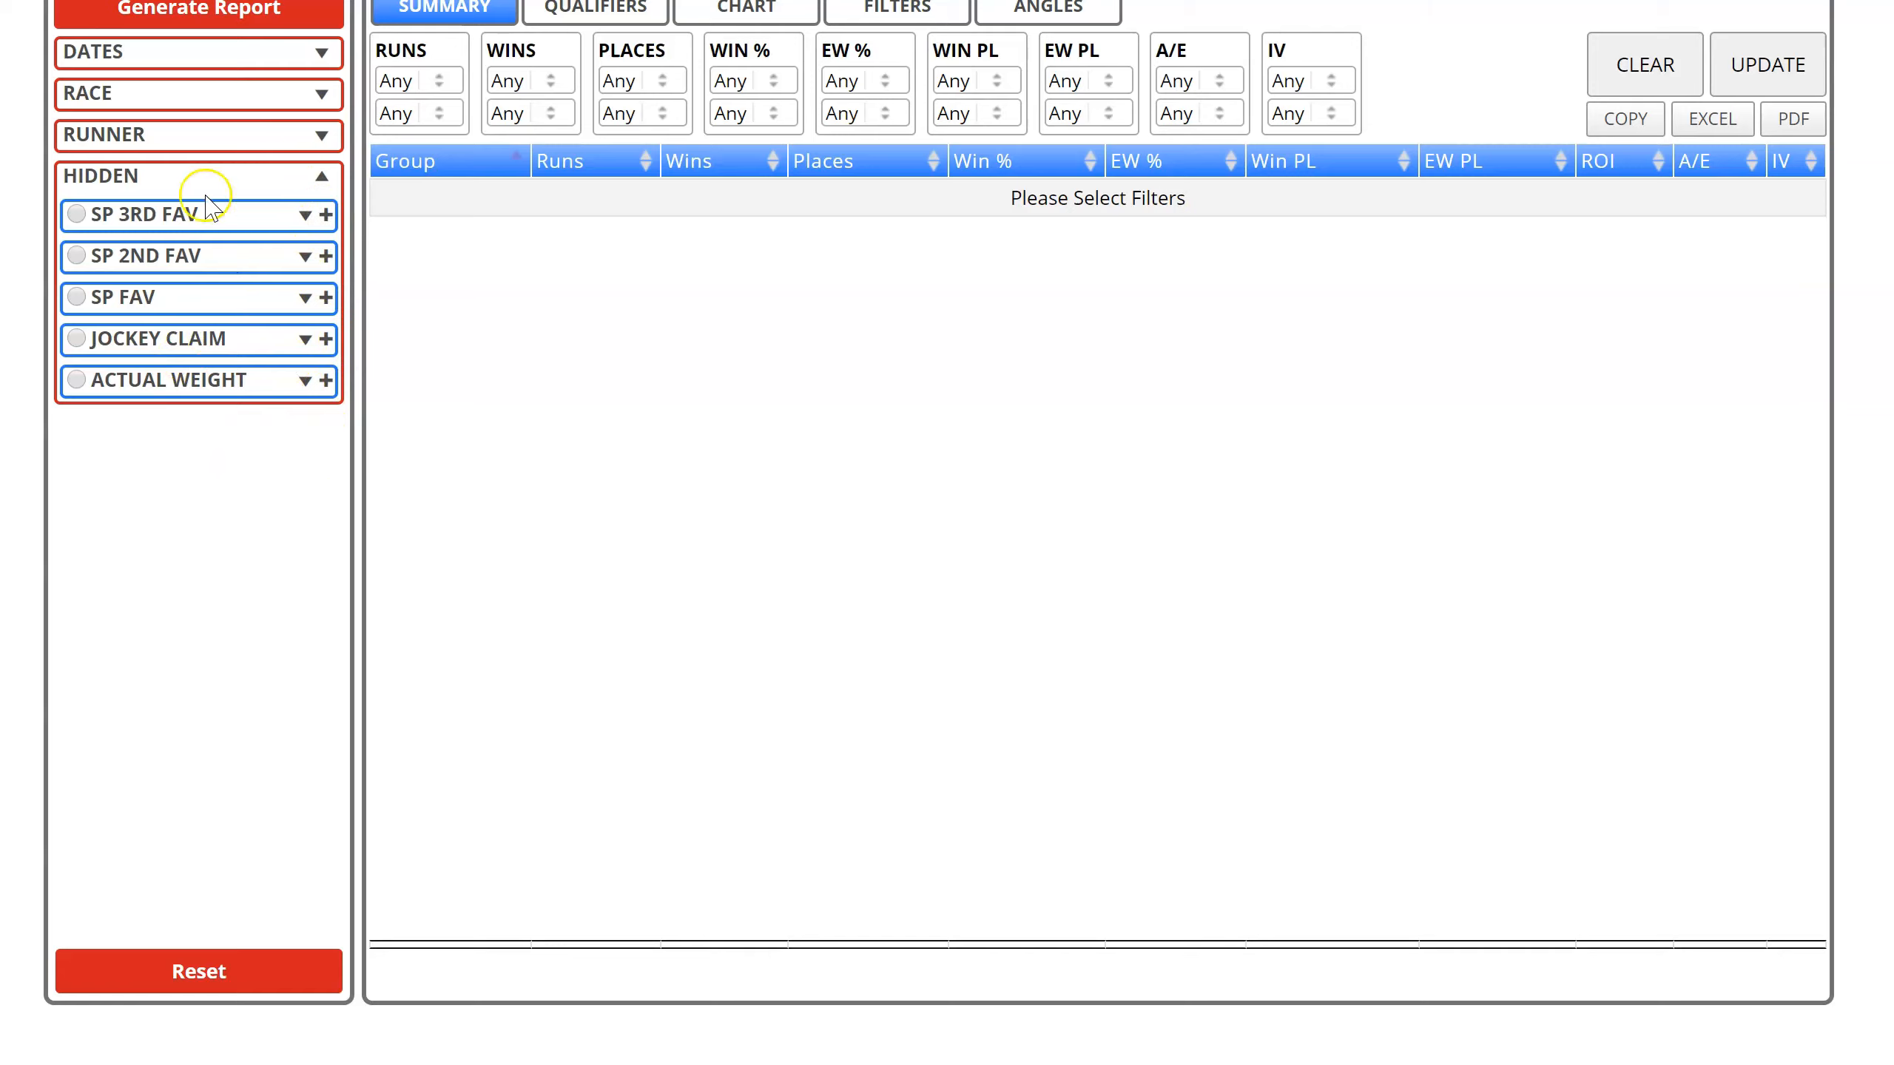
{"action": "left_click", "coordinate": [173, 177]}
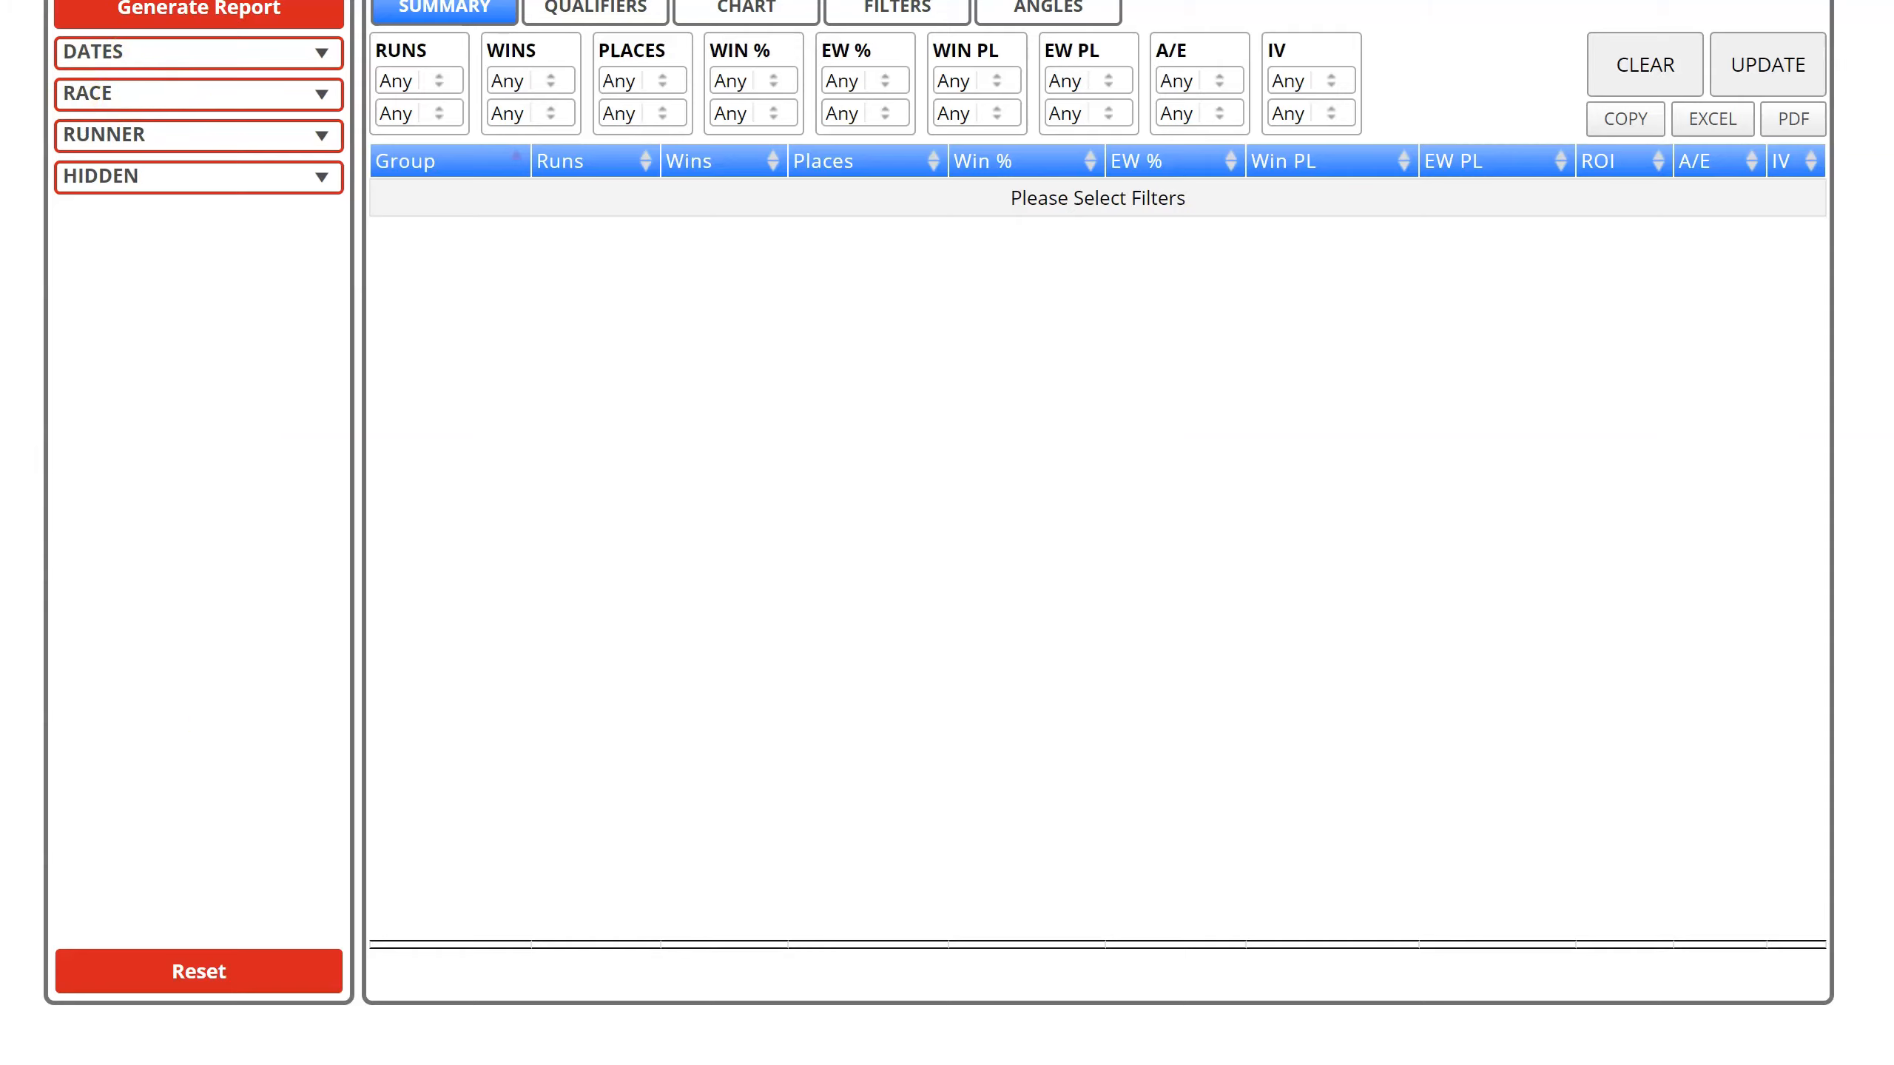
Reset the query and set its date range to the last 2 years
{"action": "left_click", "coordinate": [190, 979]}
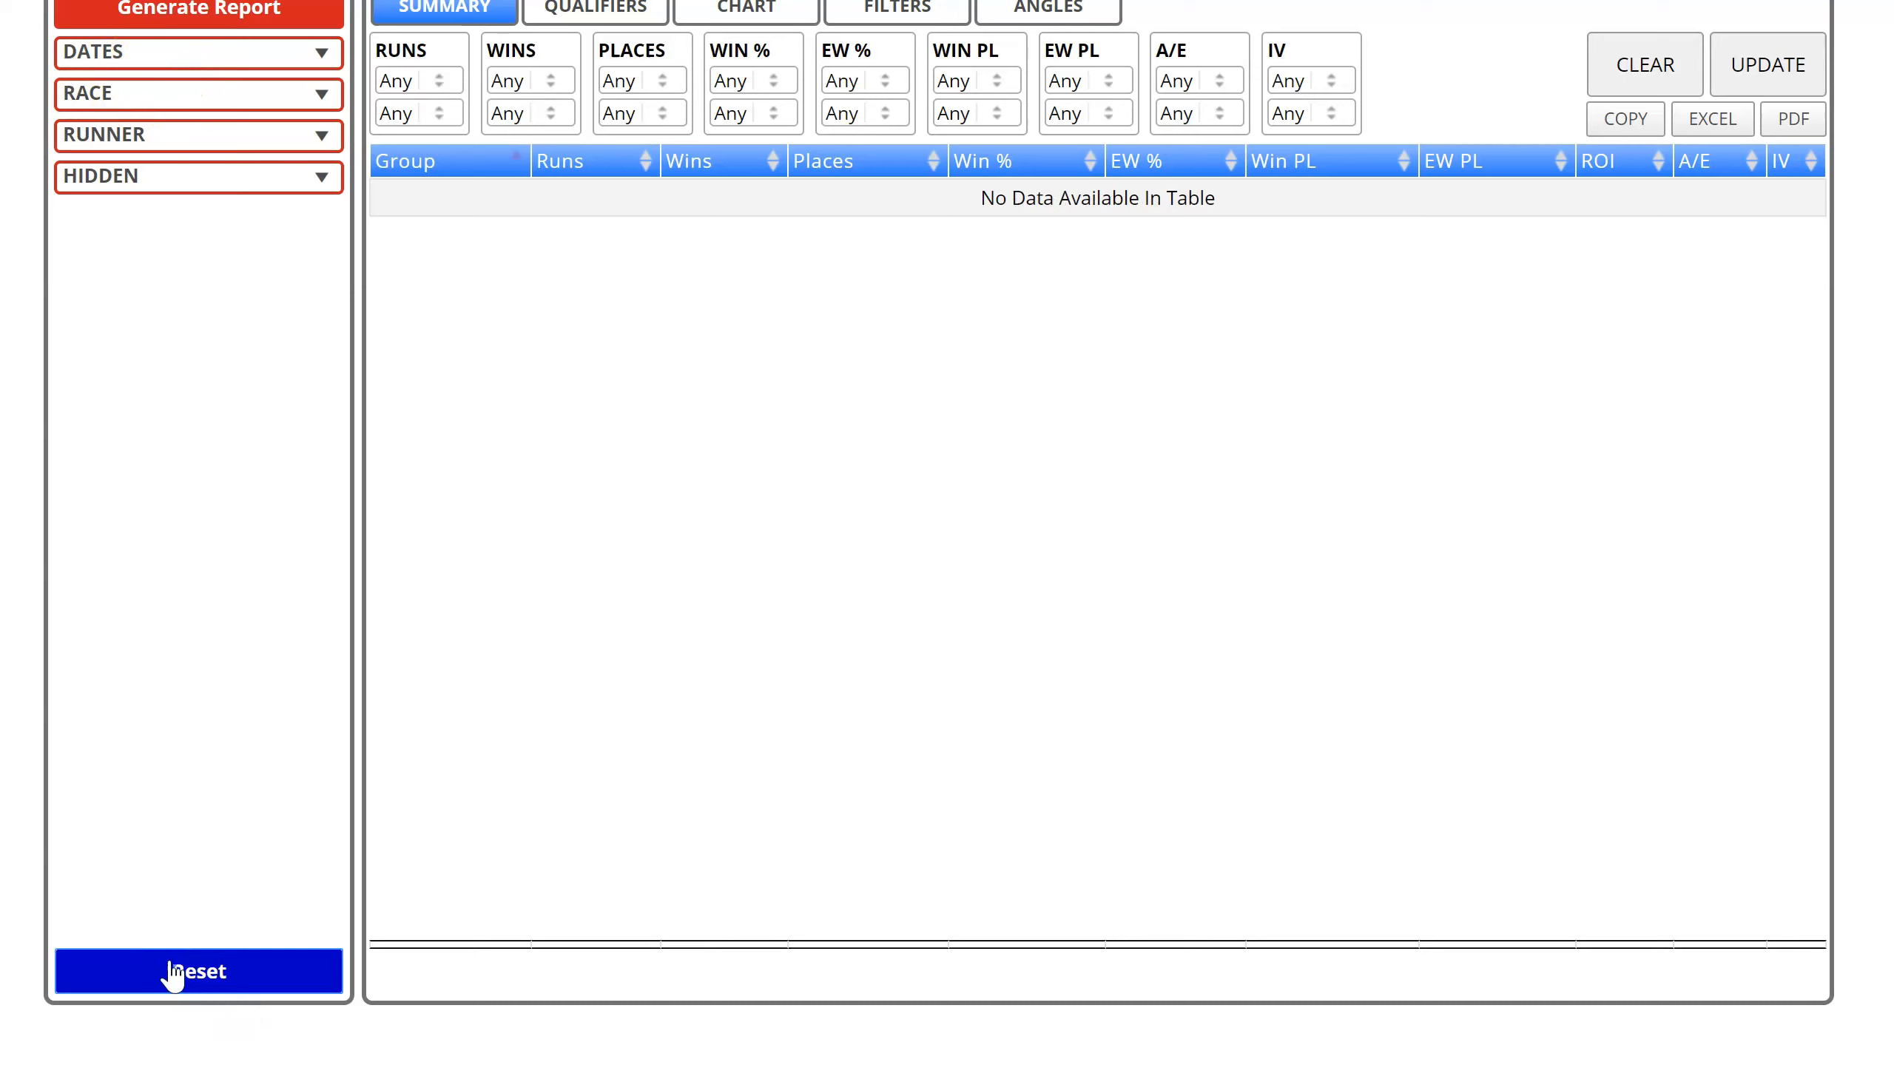
{"action": "left_click", "coordinate": [170, 54]}
{"action": "left_click", "coordinate": [160, 267]}
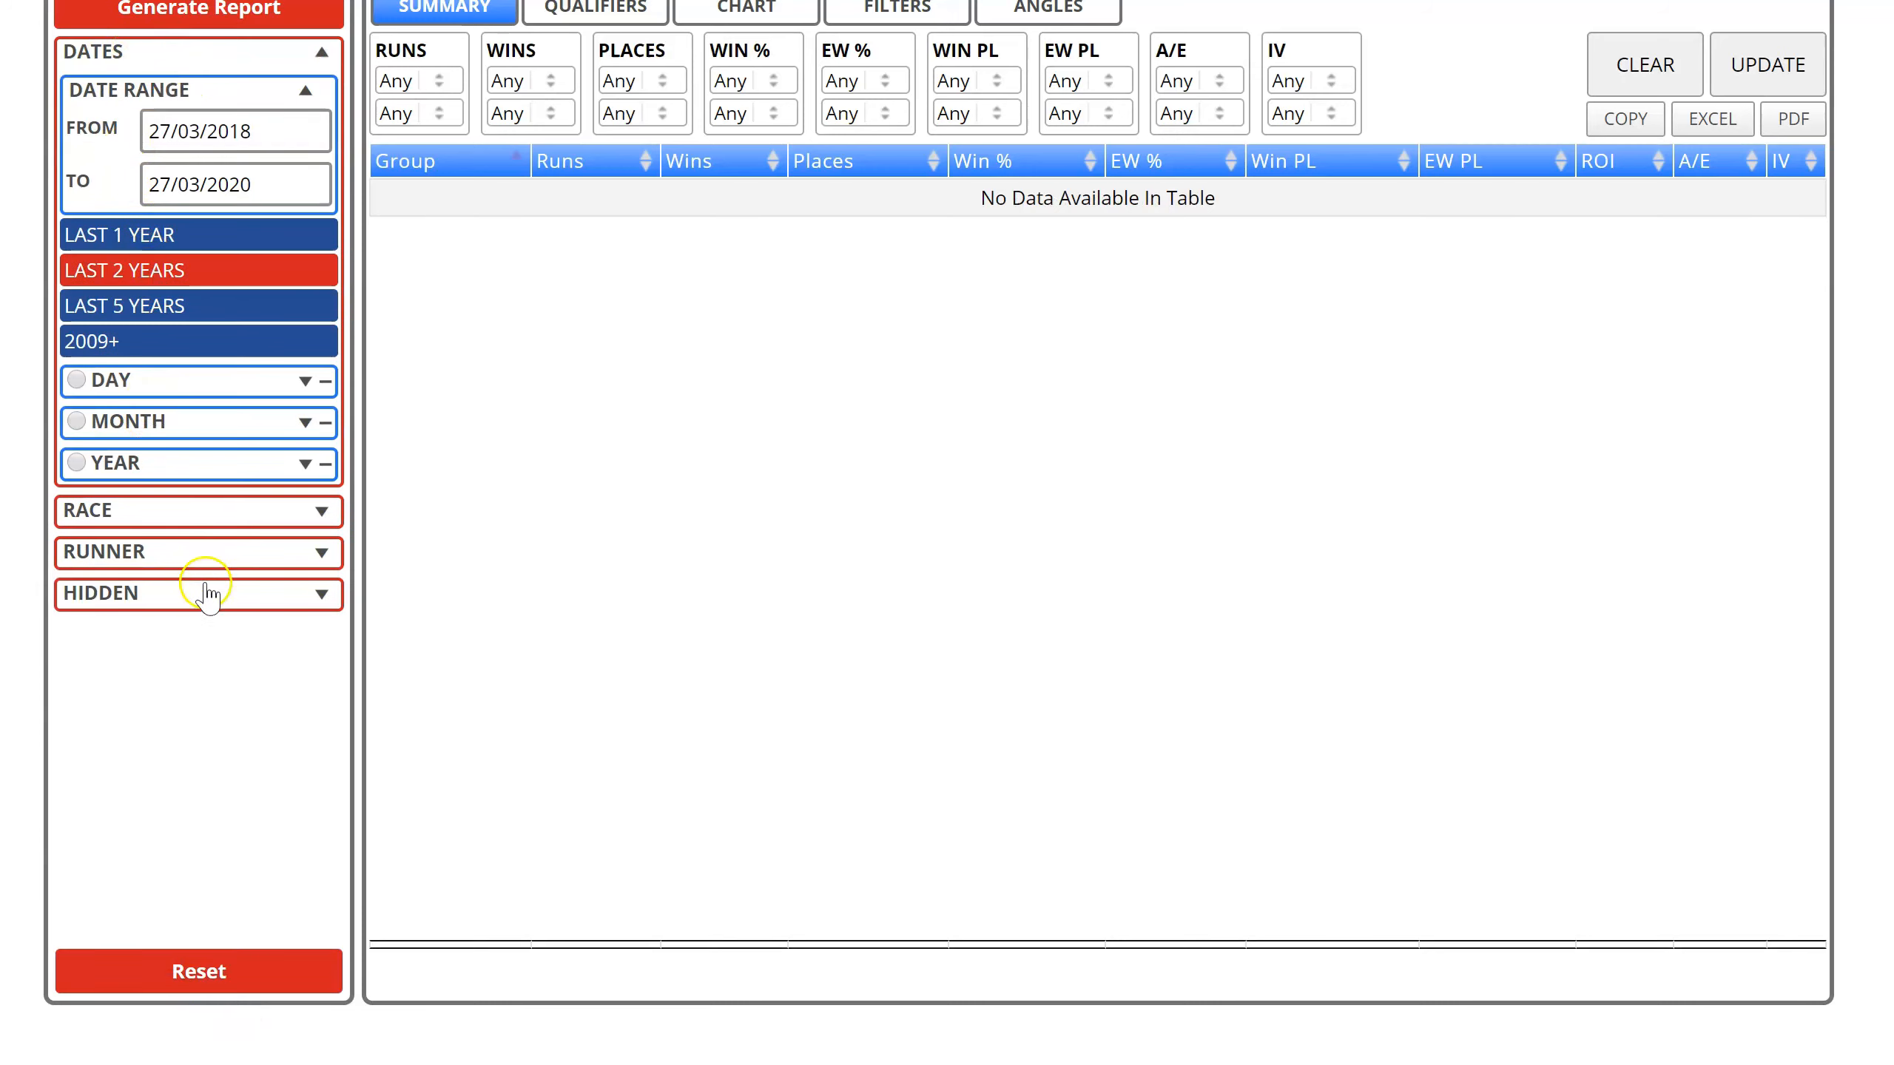
Restrict the races to country IRE and race code Chase
{"action": "left_click", "coordinate": [140, 513]}
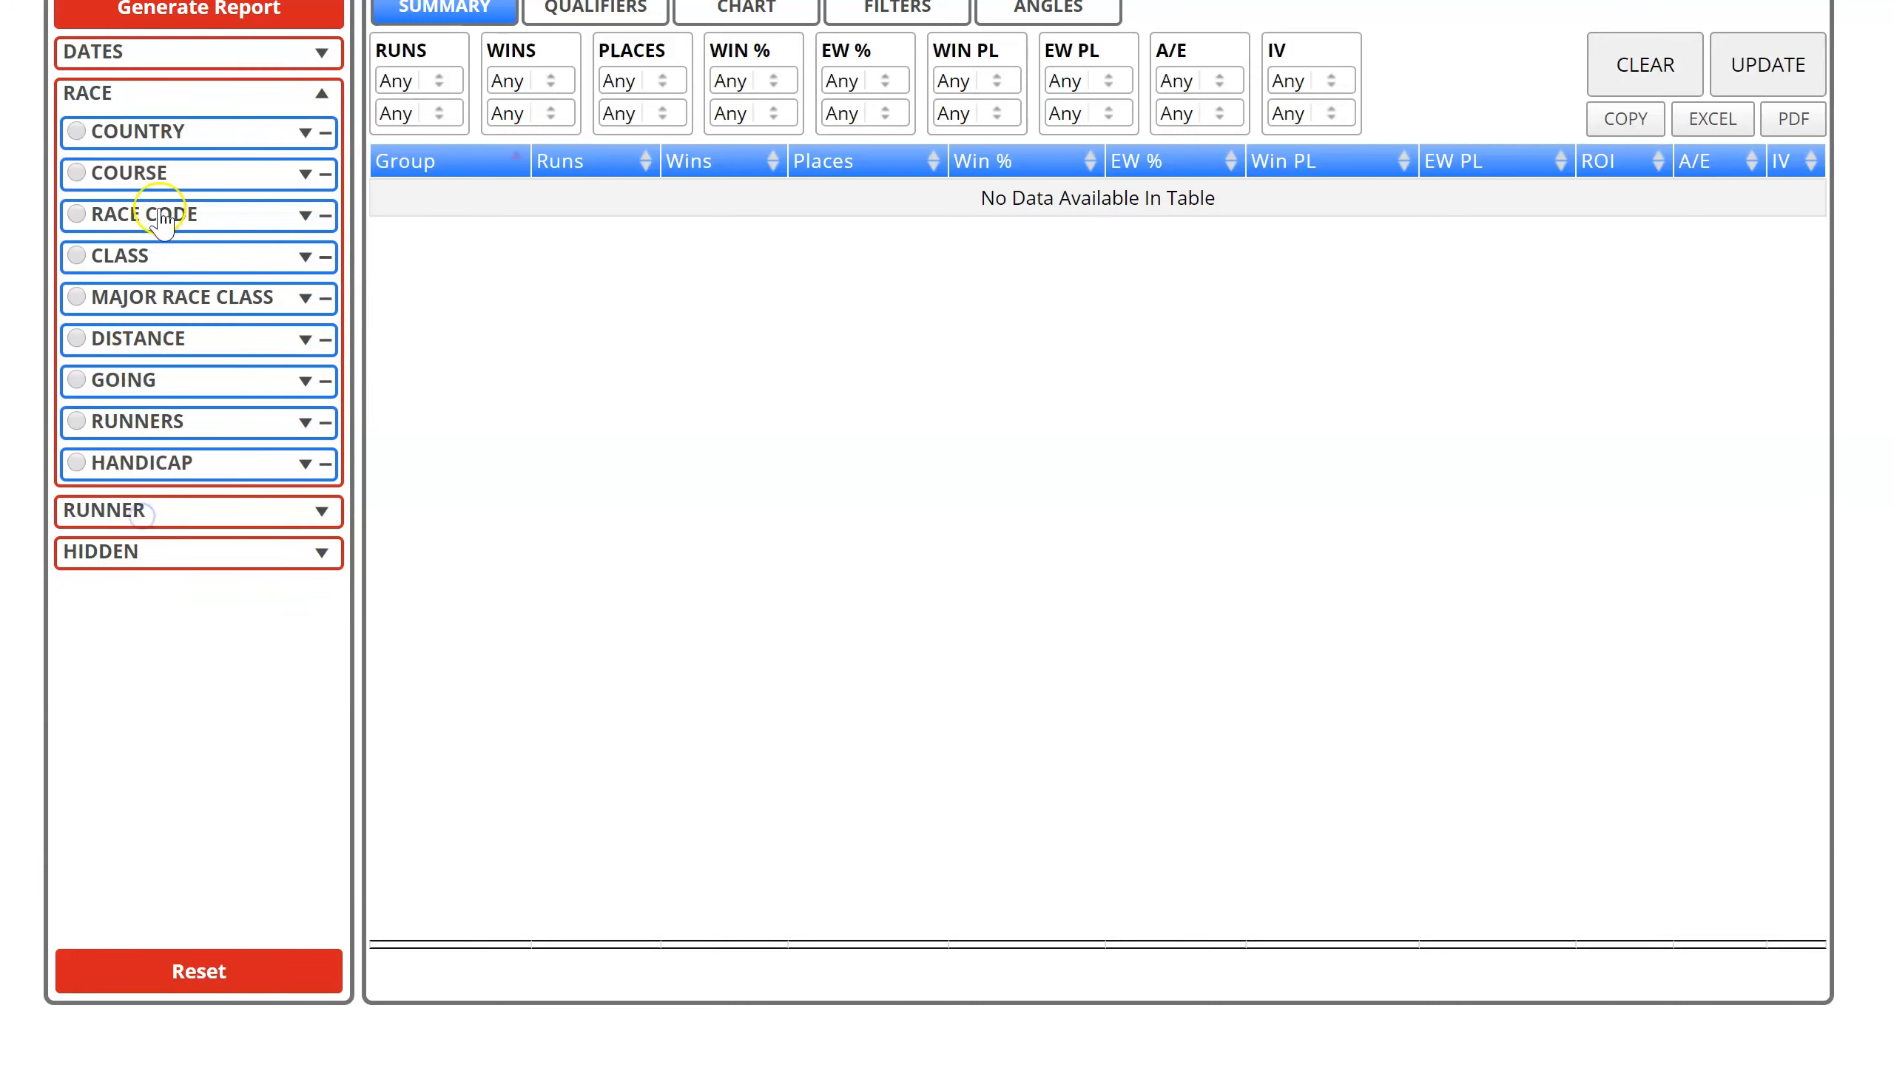
{"action": "left_click", "coordinate": [153, 136]}
{"action": "left_click", "coordinate": [82, 184]}
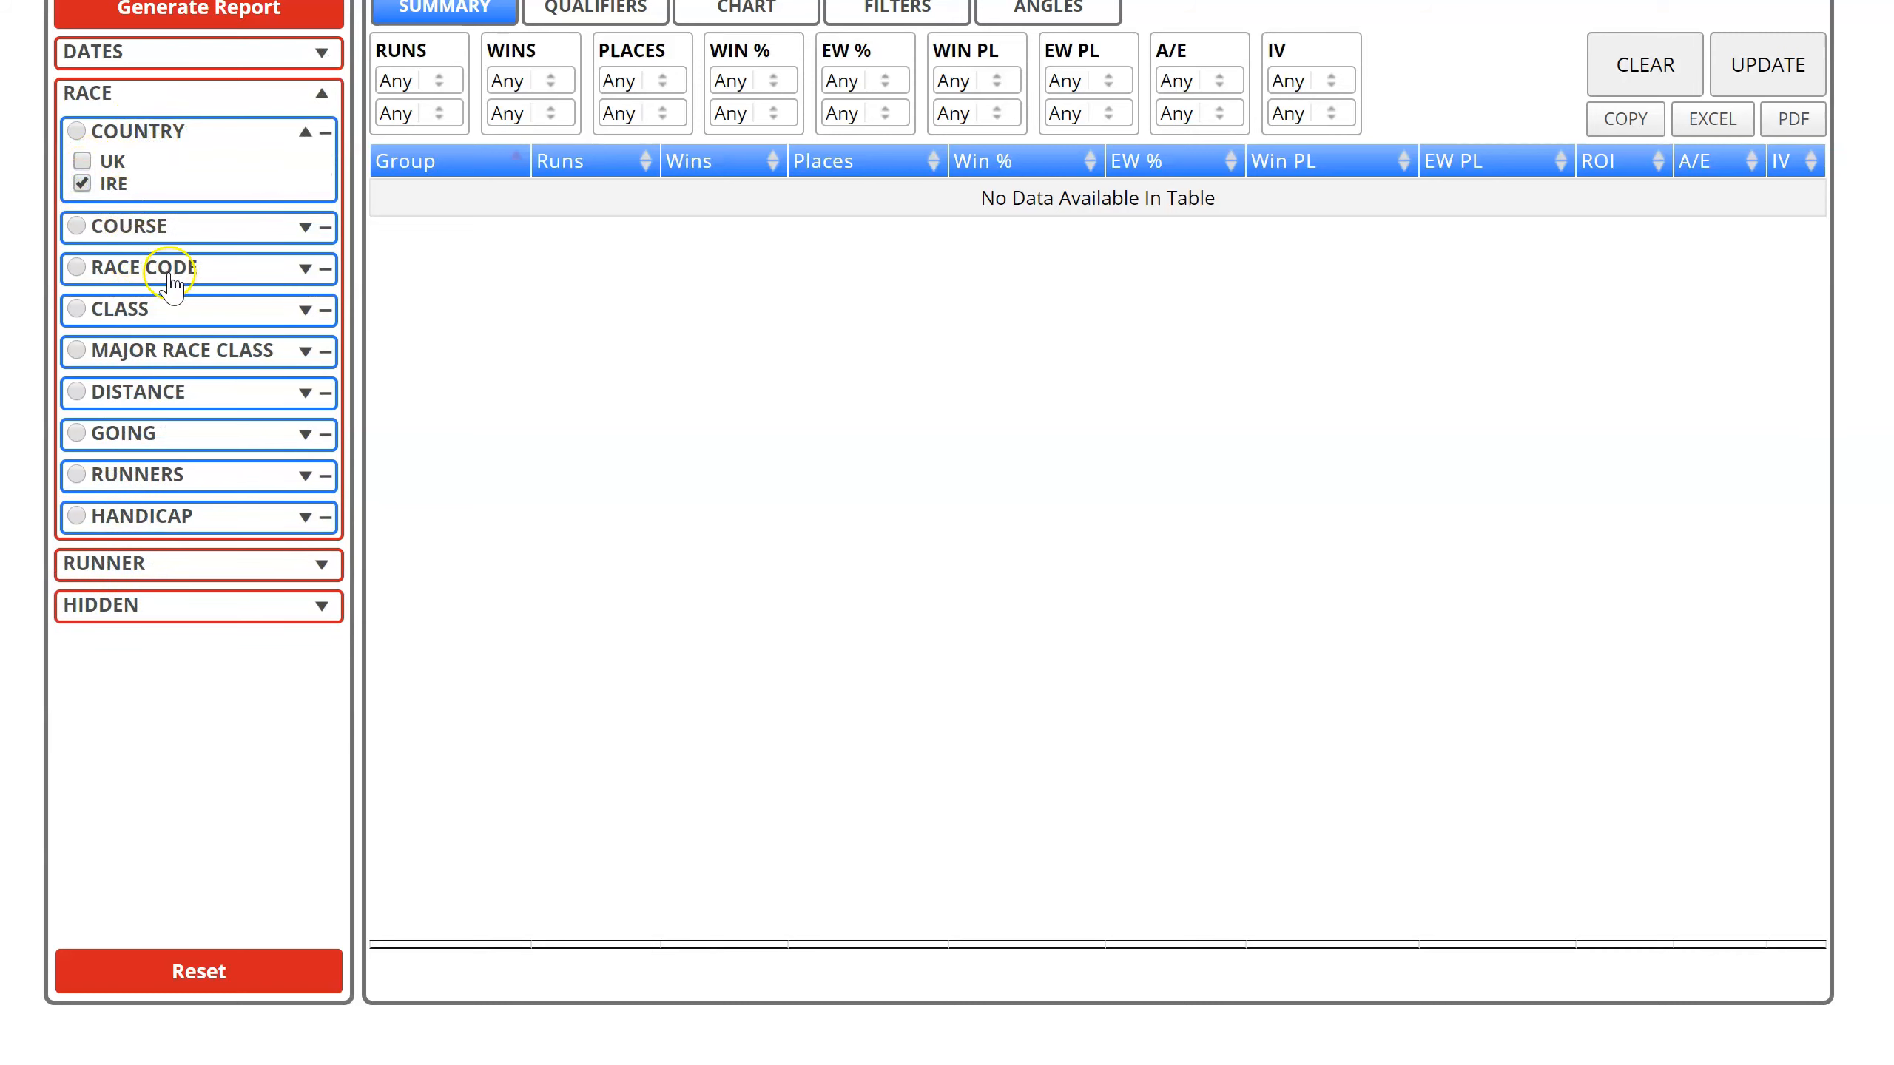
{"action": "left_click", "coordinate": [163, 270]}
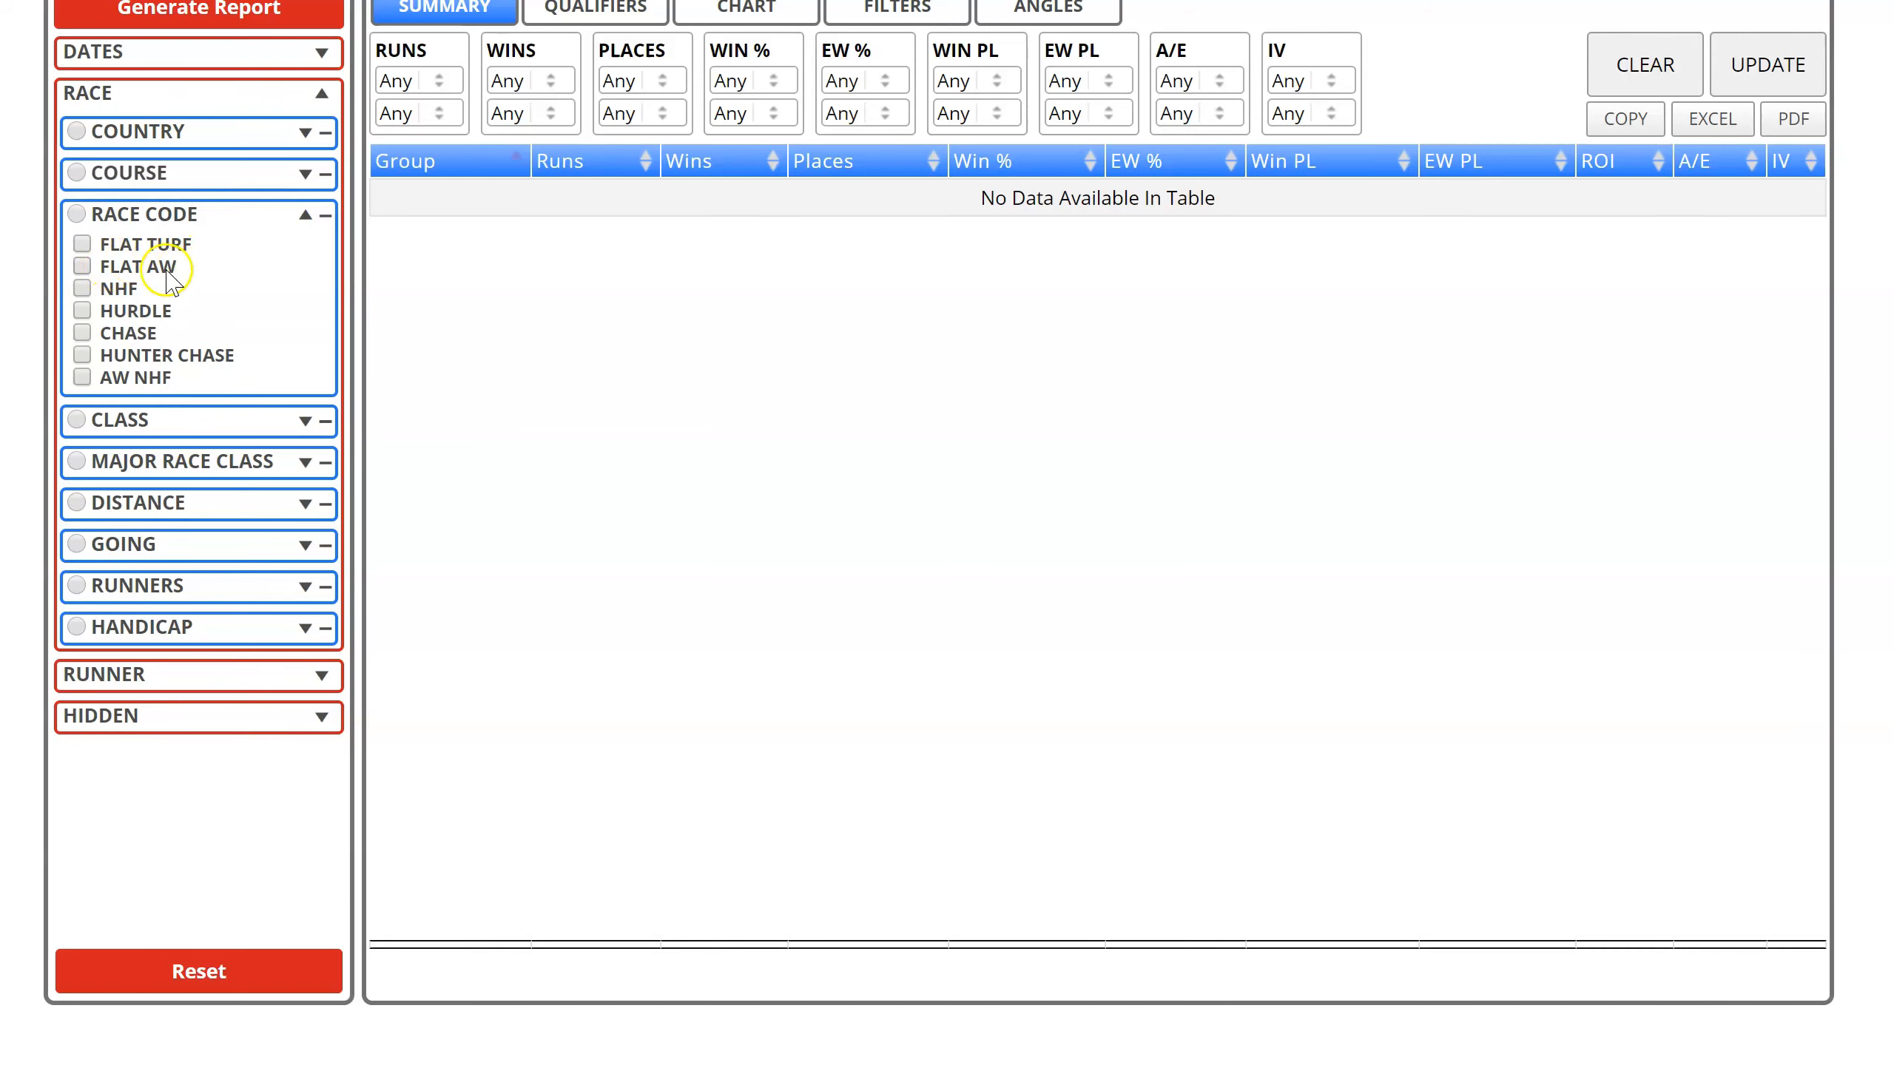
{"action": "left_click", "coordinate": [83, 333]}
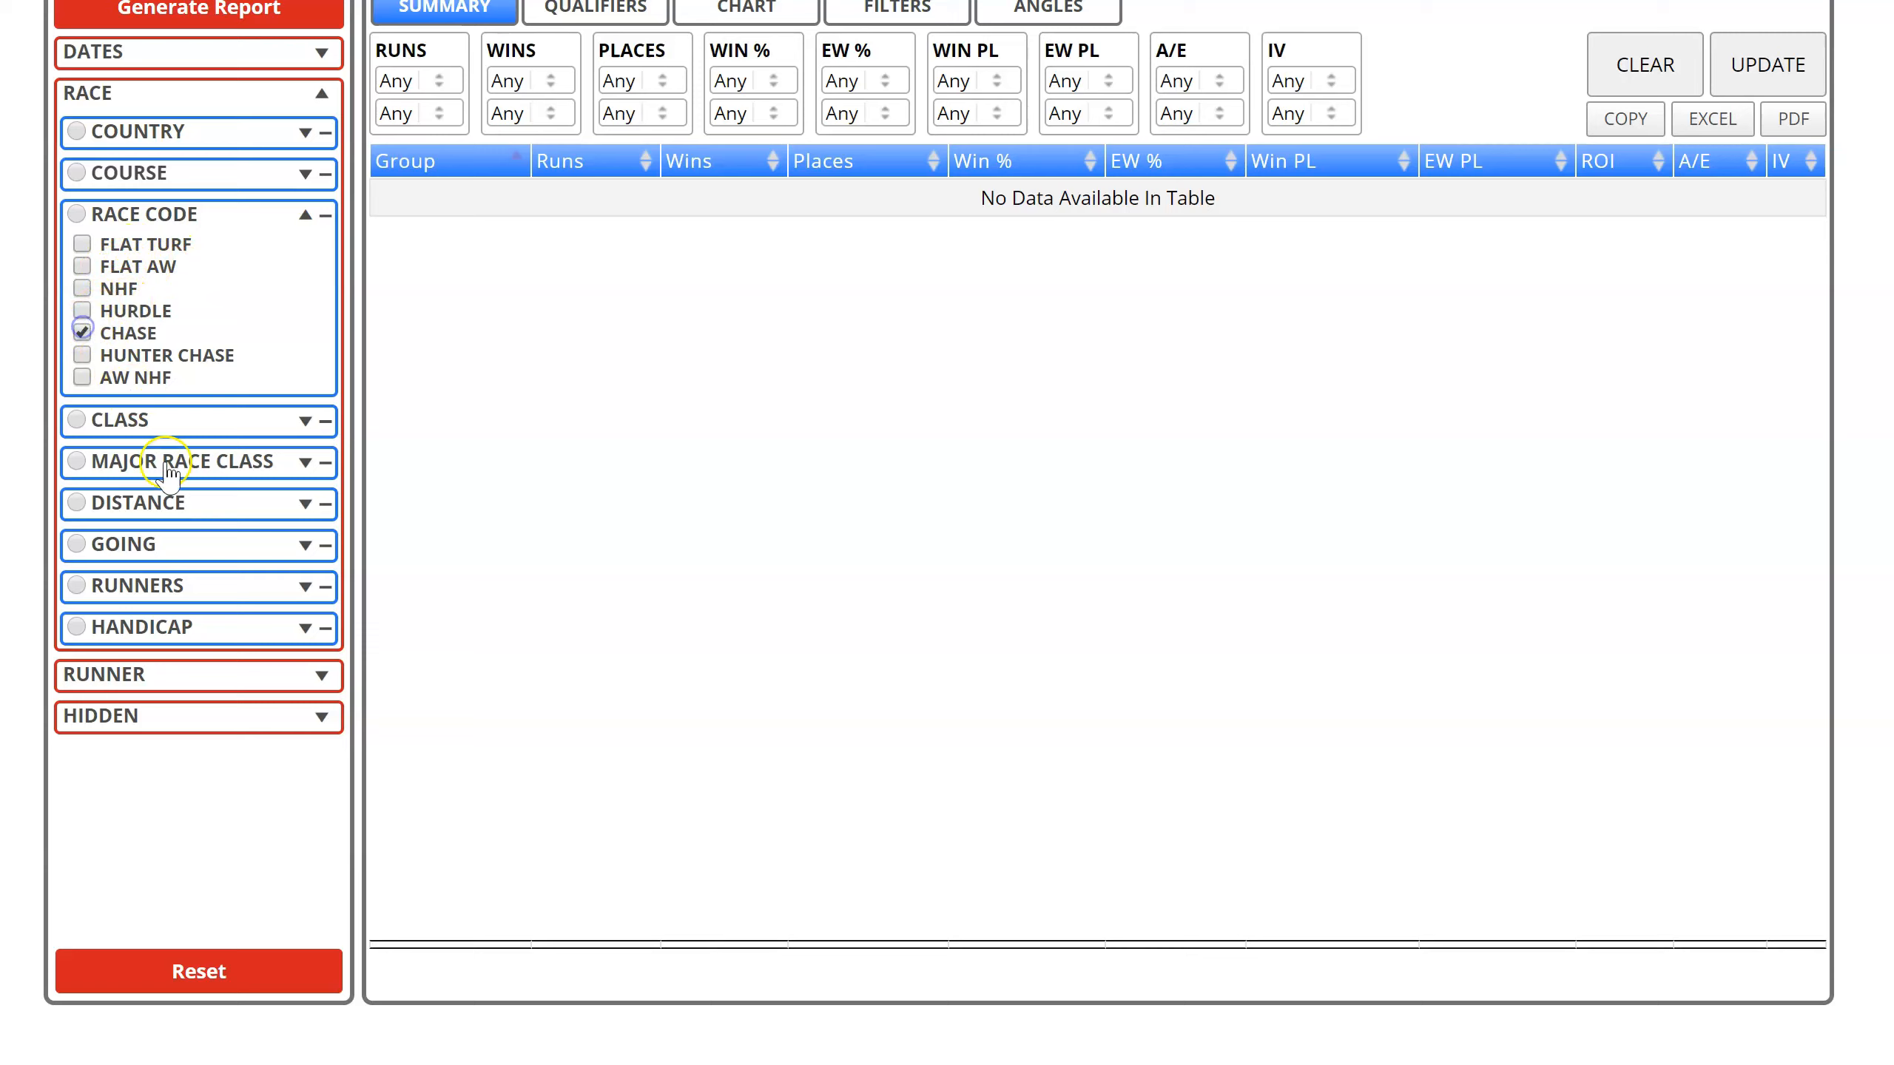
Set the race Distance filter to start from 3m and generate the report
{"action": "left_click", "coordinate": [162, 515]}
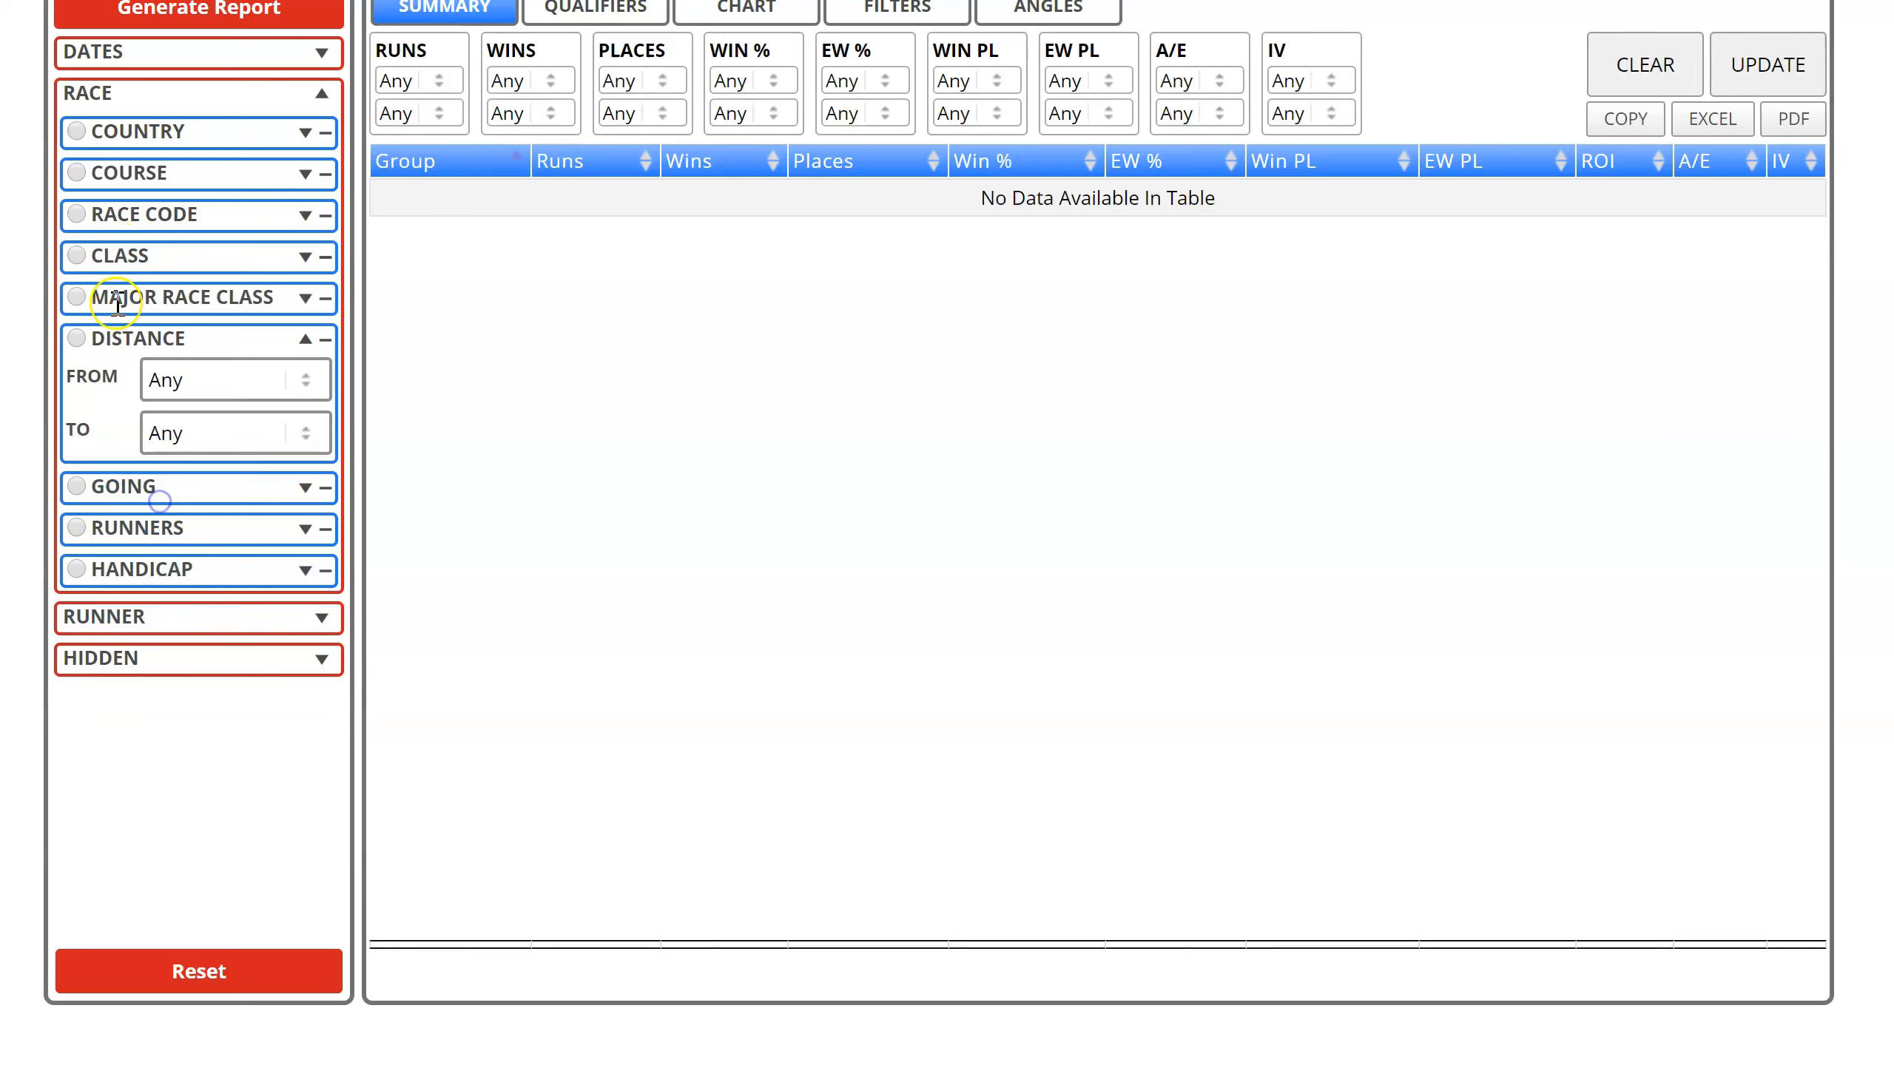
{"action": "left_click", "coordinate": [186, 387]}
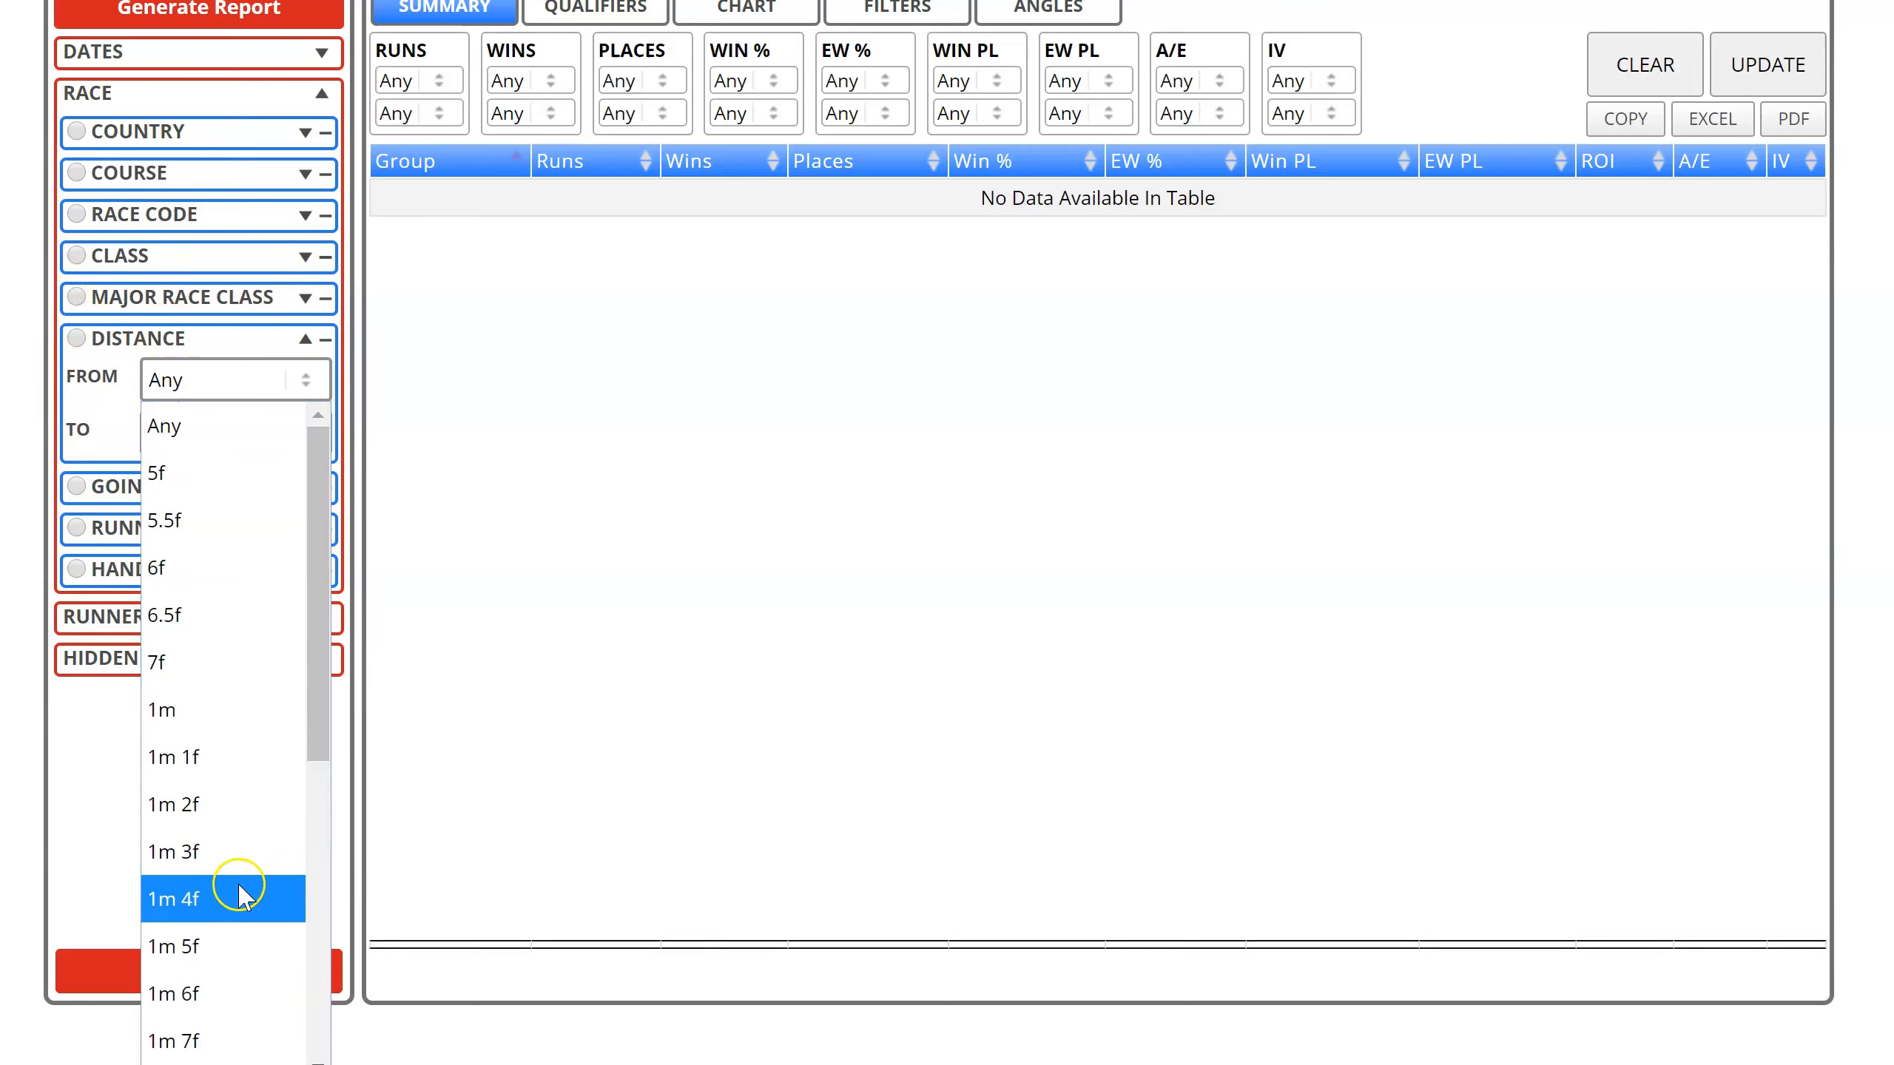
{"action": "scroll", "coordinate": [232, 909], "scroll_direction": "down", "scroll_amount": 5}
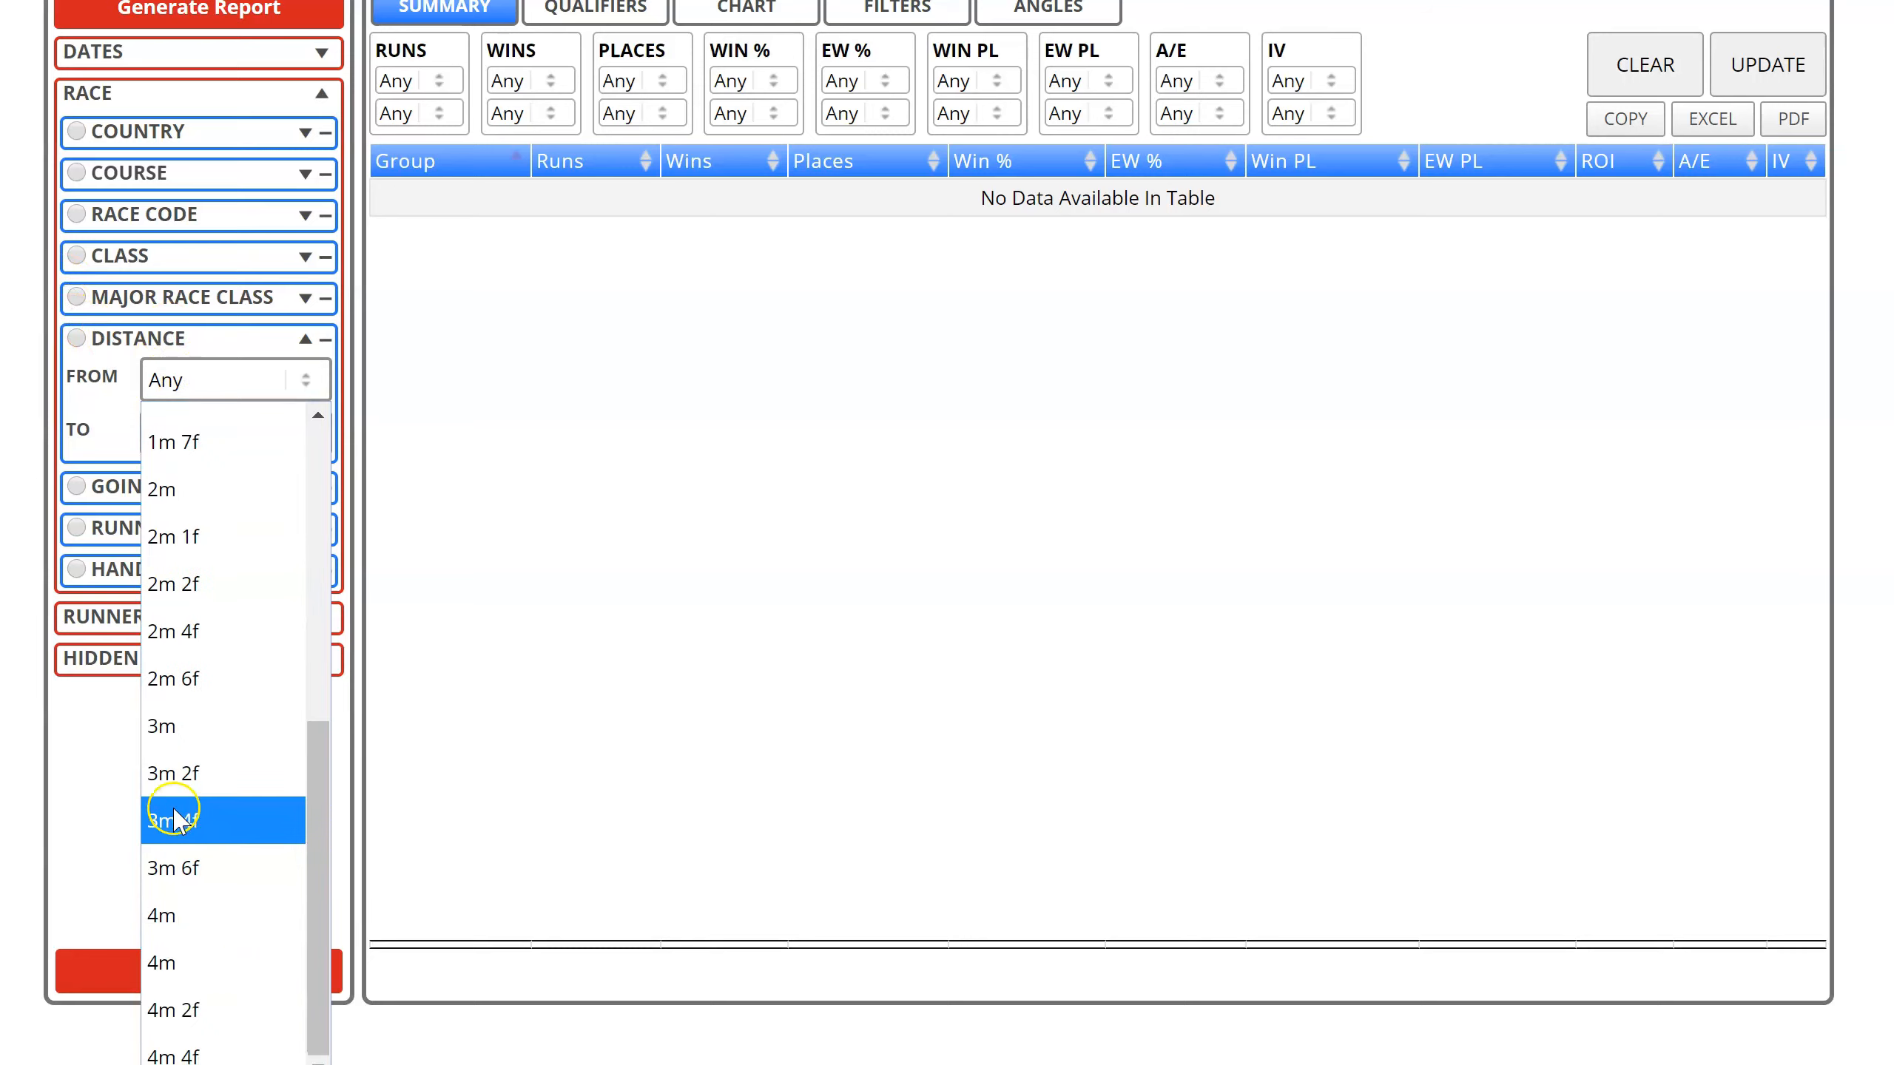
{"action": "left_click", "coordinate": [170, 726]}
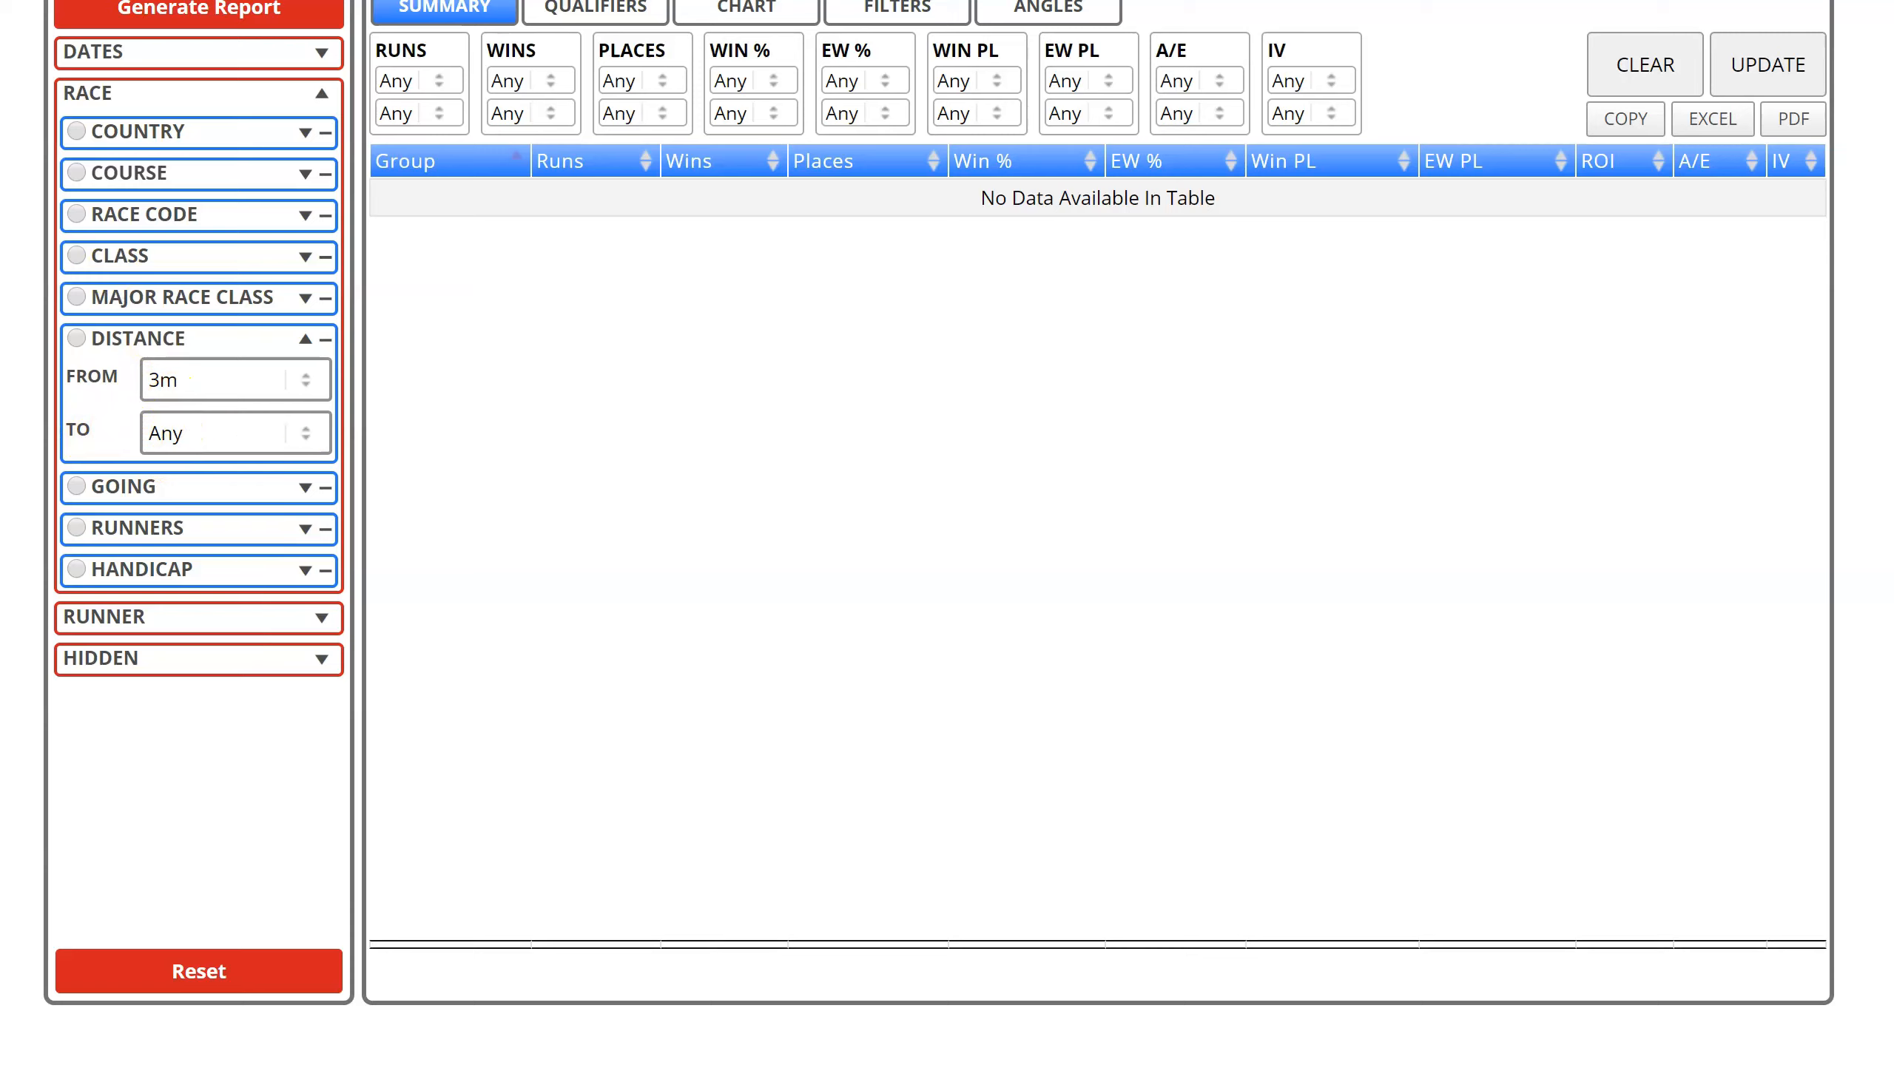
{"action": "left_click", "coordinate": [176, 21]}
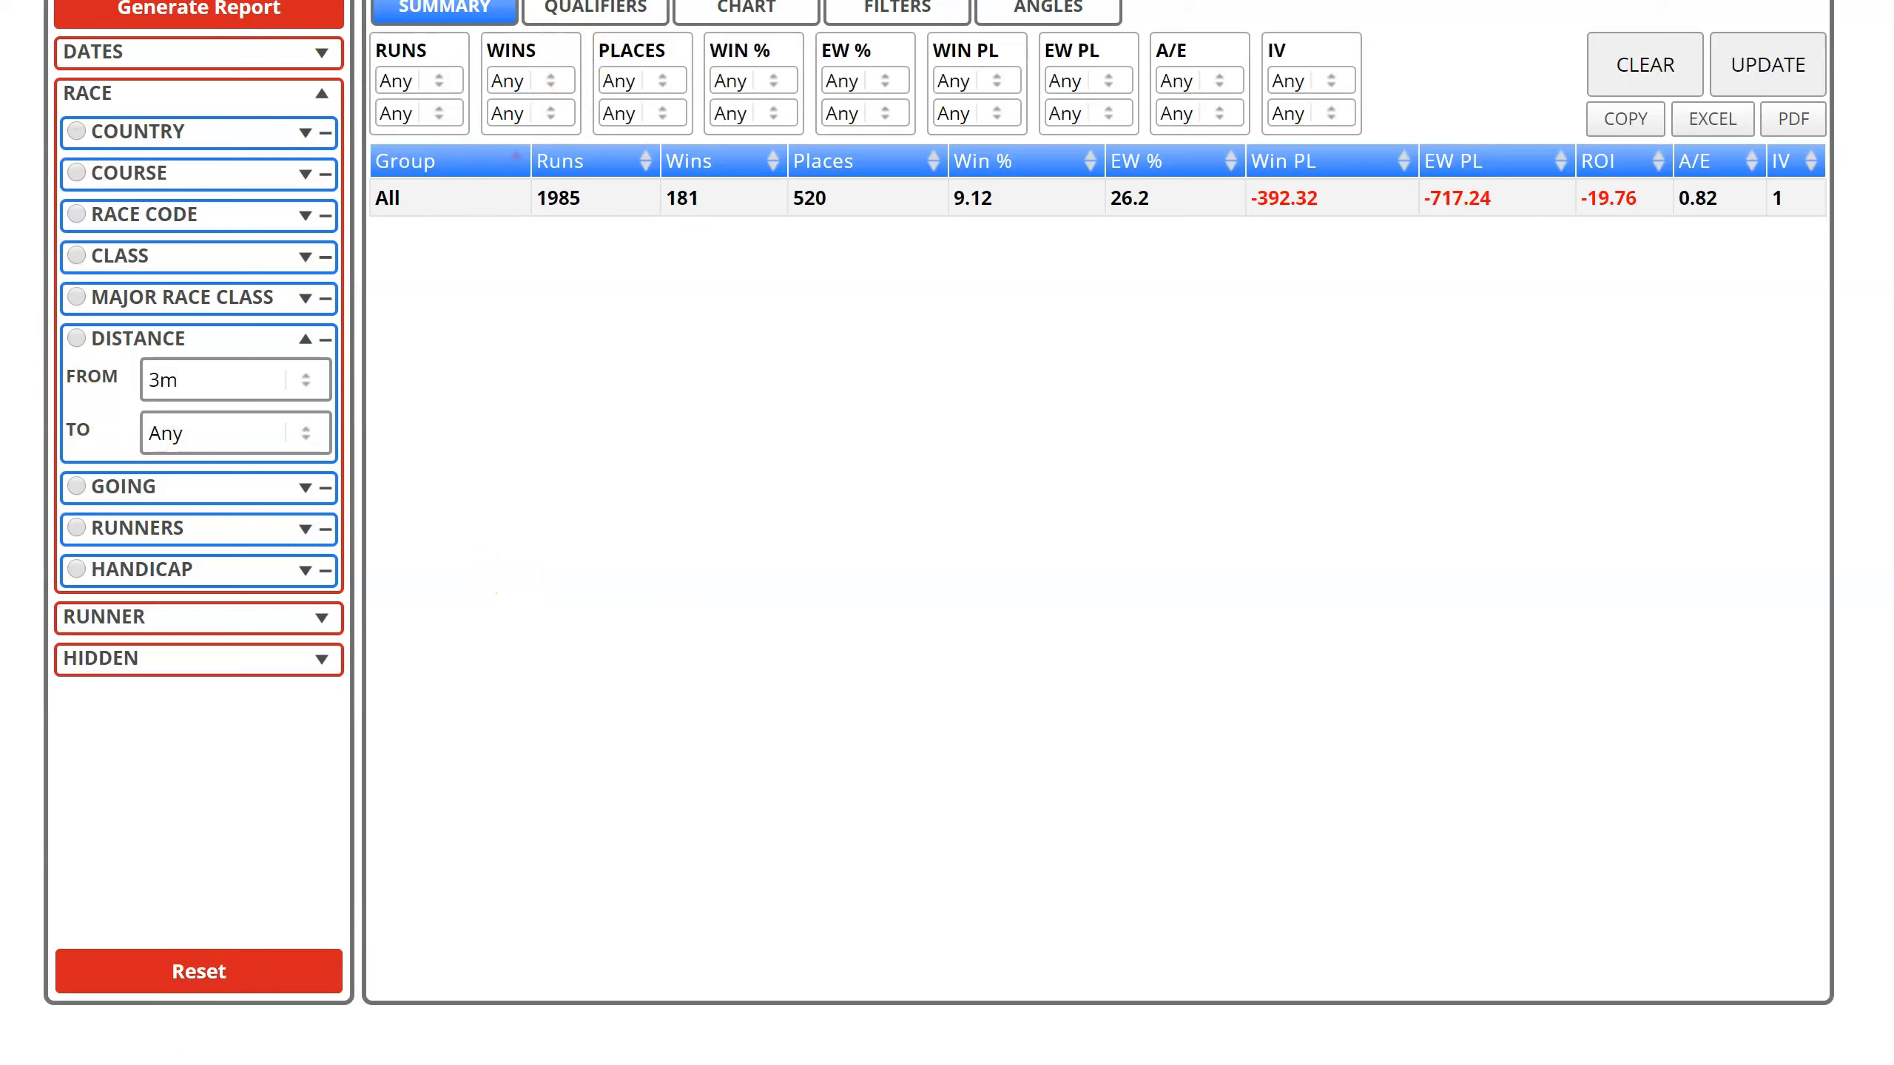
{"action": "left_click_drag", "start_coordinate": [357, 910], "coordinate": [431, 104]}
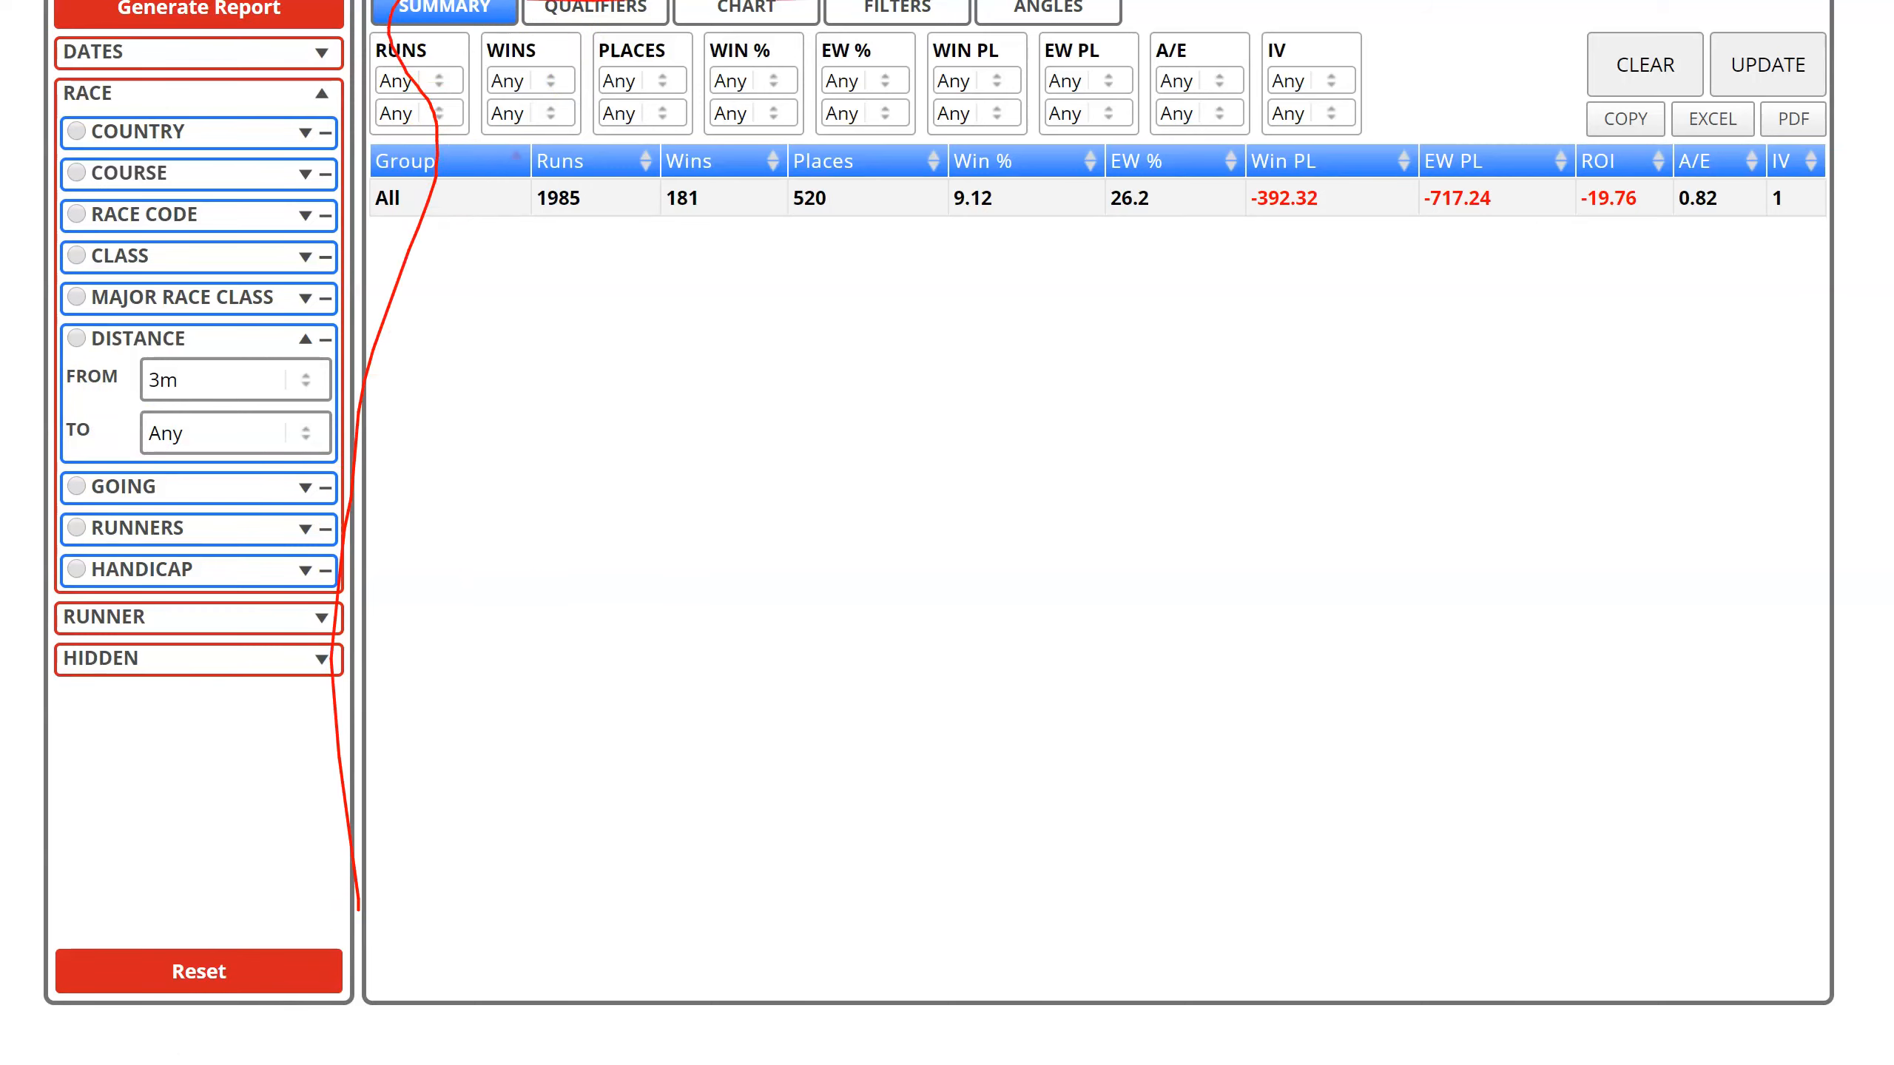
{"action": "mouse_move", "coordinate": [1492, 22]}
{"action": "left_mouse_down"}
{"action": "mouse_move", "coordinate": [1825, 42]}
{"action": "mouse_move", "coordinate": [1893, 522]}
{"action": "mouse_move", "coordinate": [1830, 981]}
{"action": "mouse_move", "coordinate": [879, 931]}
{"action": "mouse_move", "coordinate": [389, 863]}
{"action": "mouse_move", "coordinate": [663, 71]}
{"action": "mouse_move", "coordinate": [1572, 114]}
{"action": "mouse_move", "coordinate": [1324, 907]}
{"action": "mouse_move", "coordinate": [811, 935]}
{"action": "left_mouse_up"}
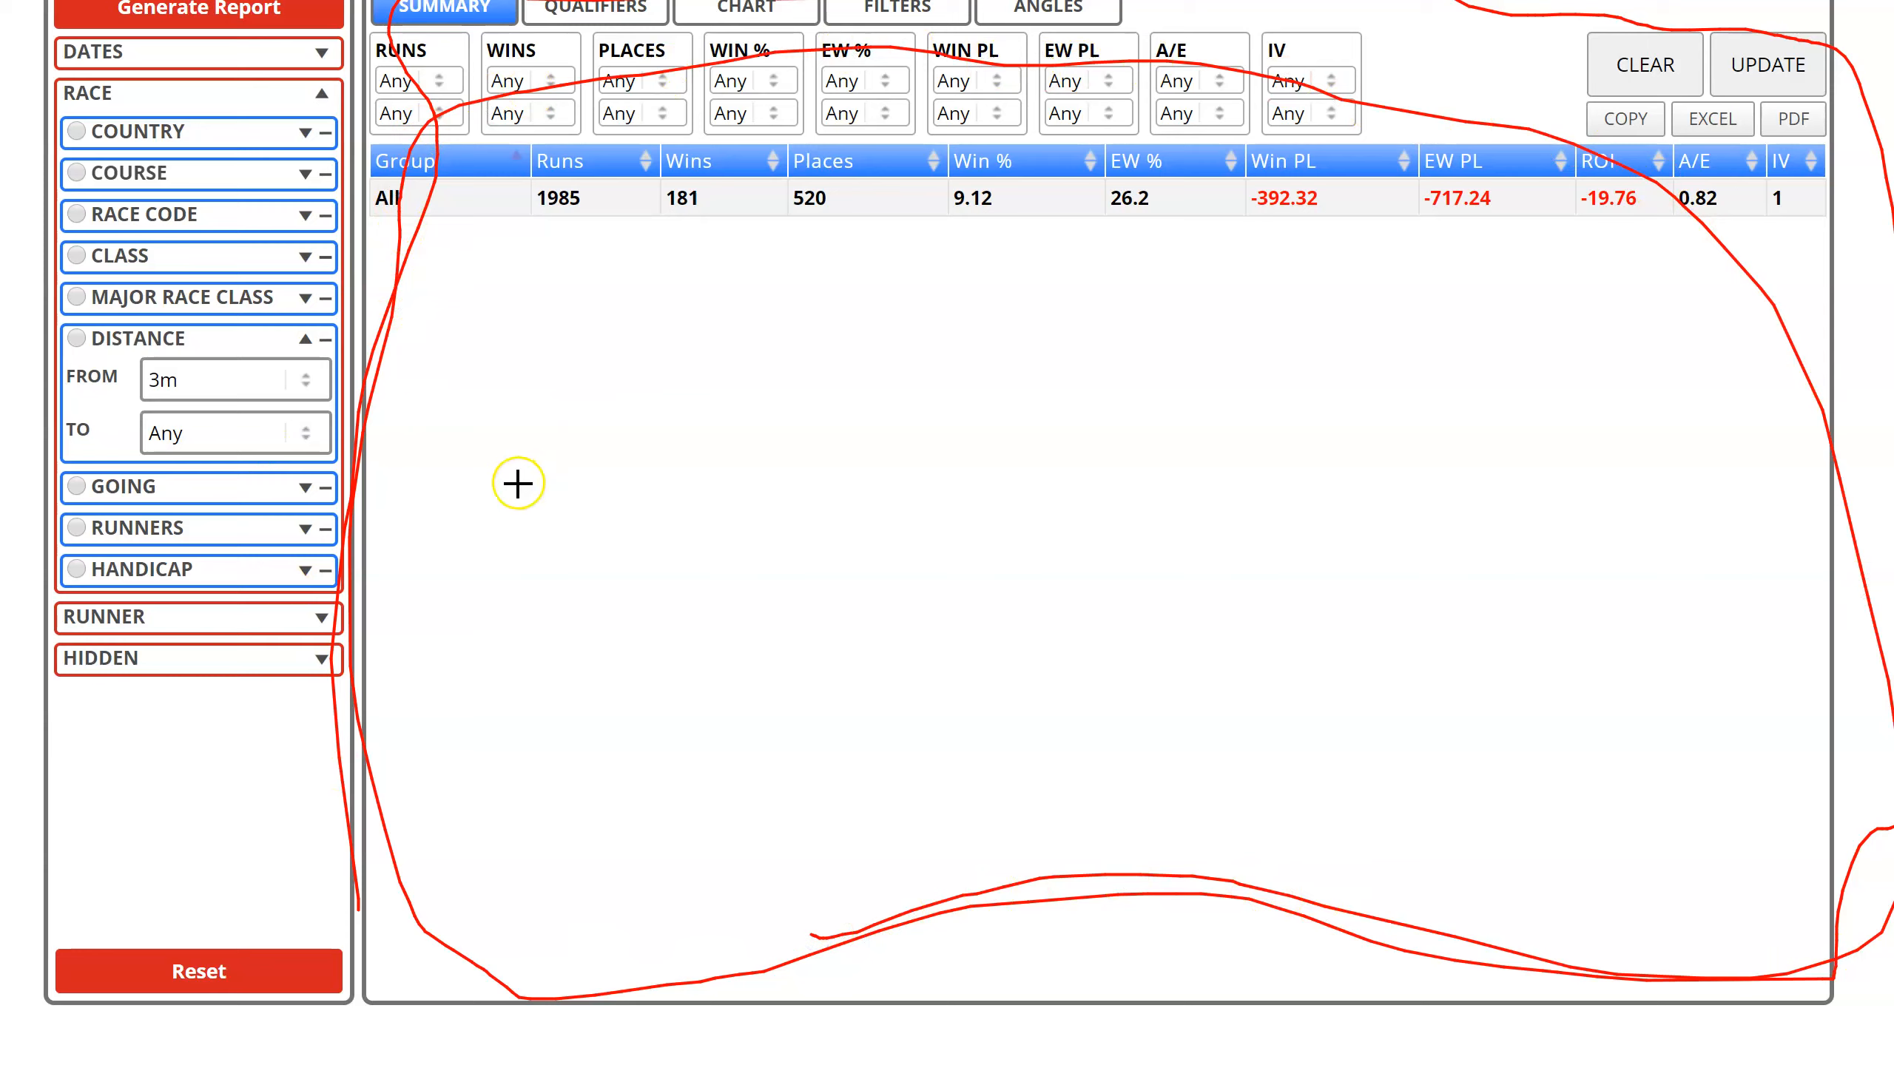
{"action": "key", "text": "Escape"}
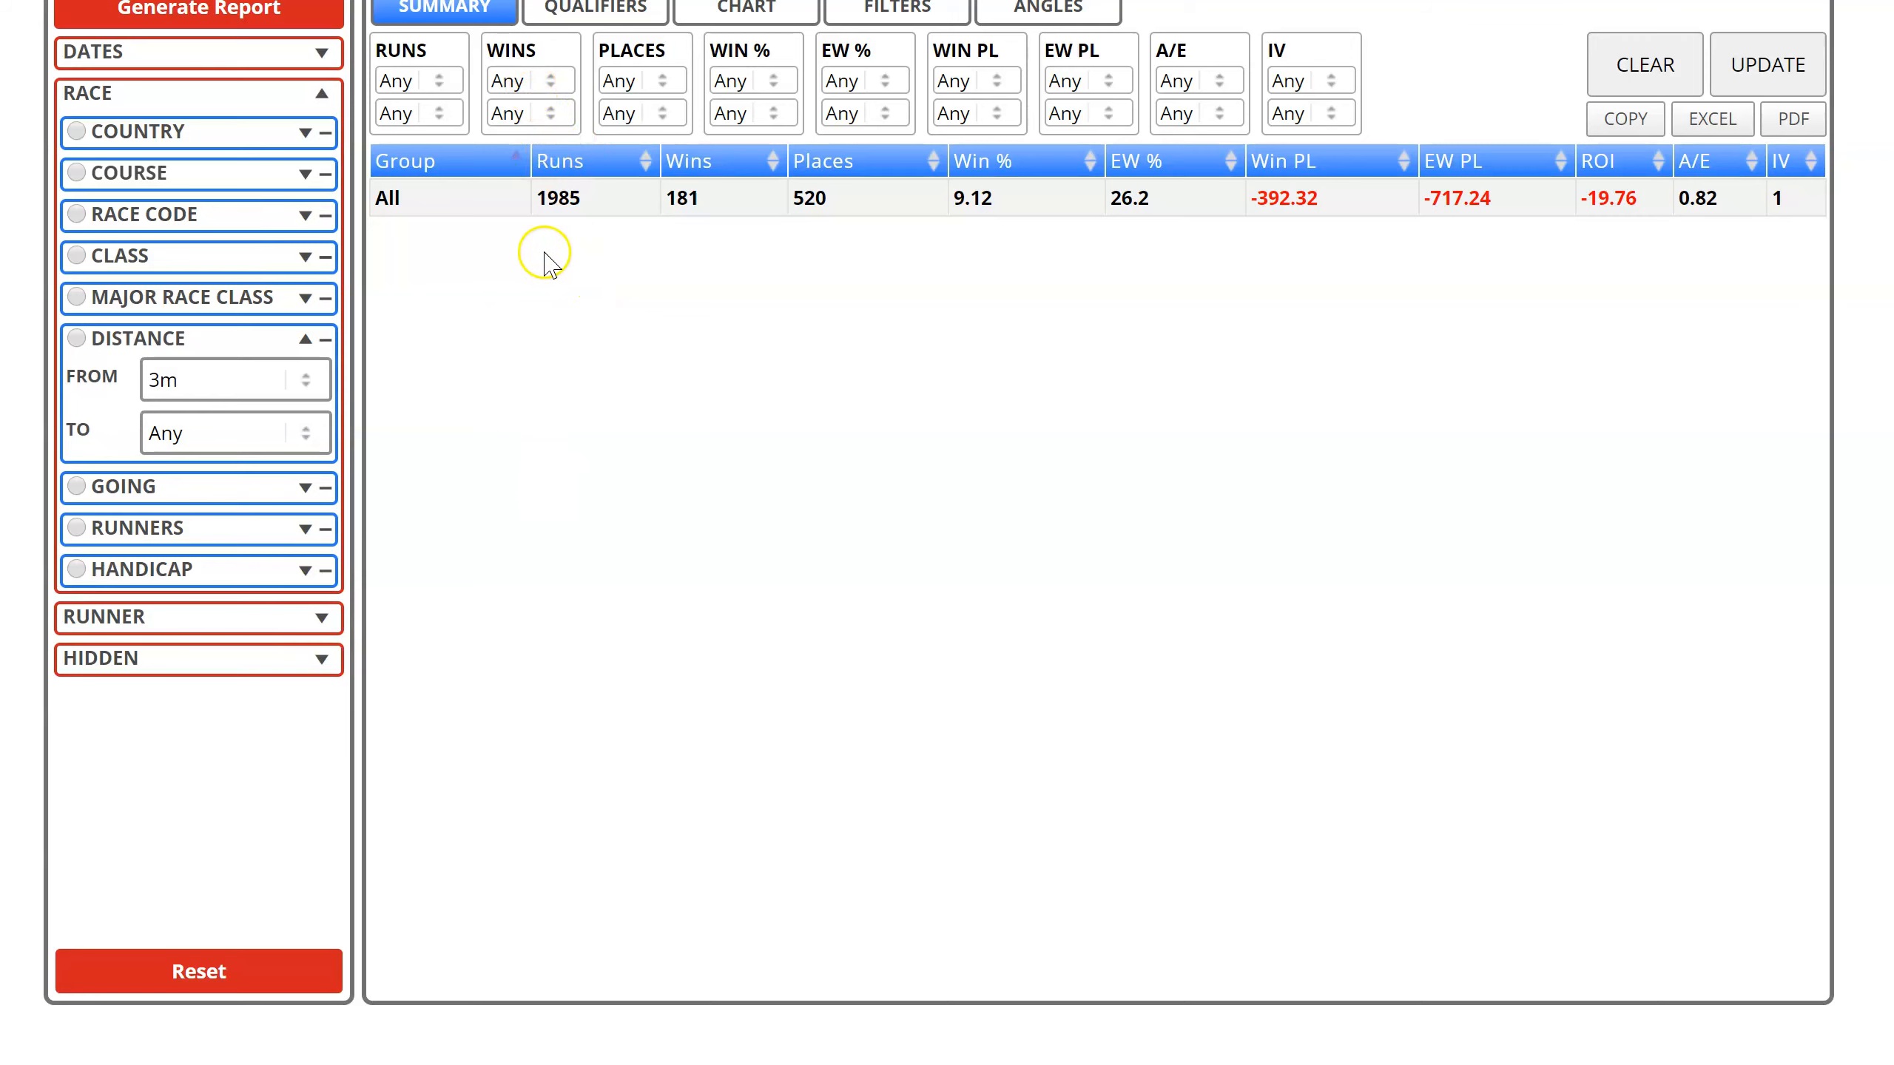
{"action": "scroll", "coordinate": [947, 522], "scroll_direction": "up", "scroll_amount": 1}
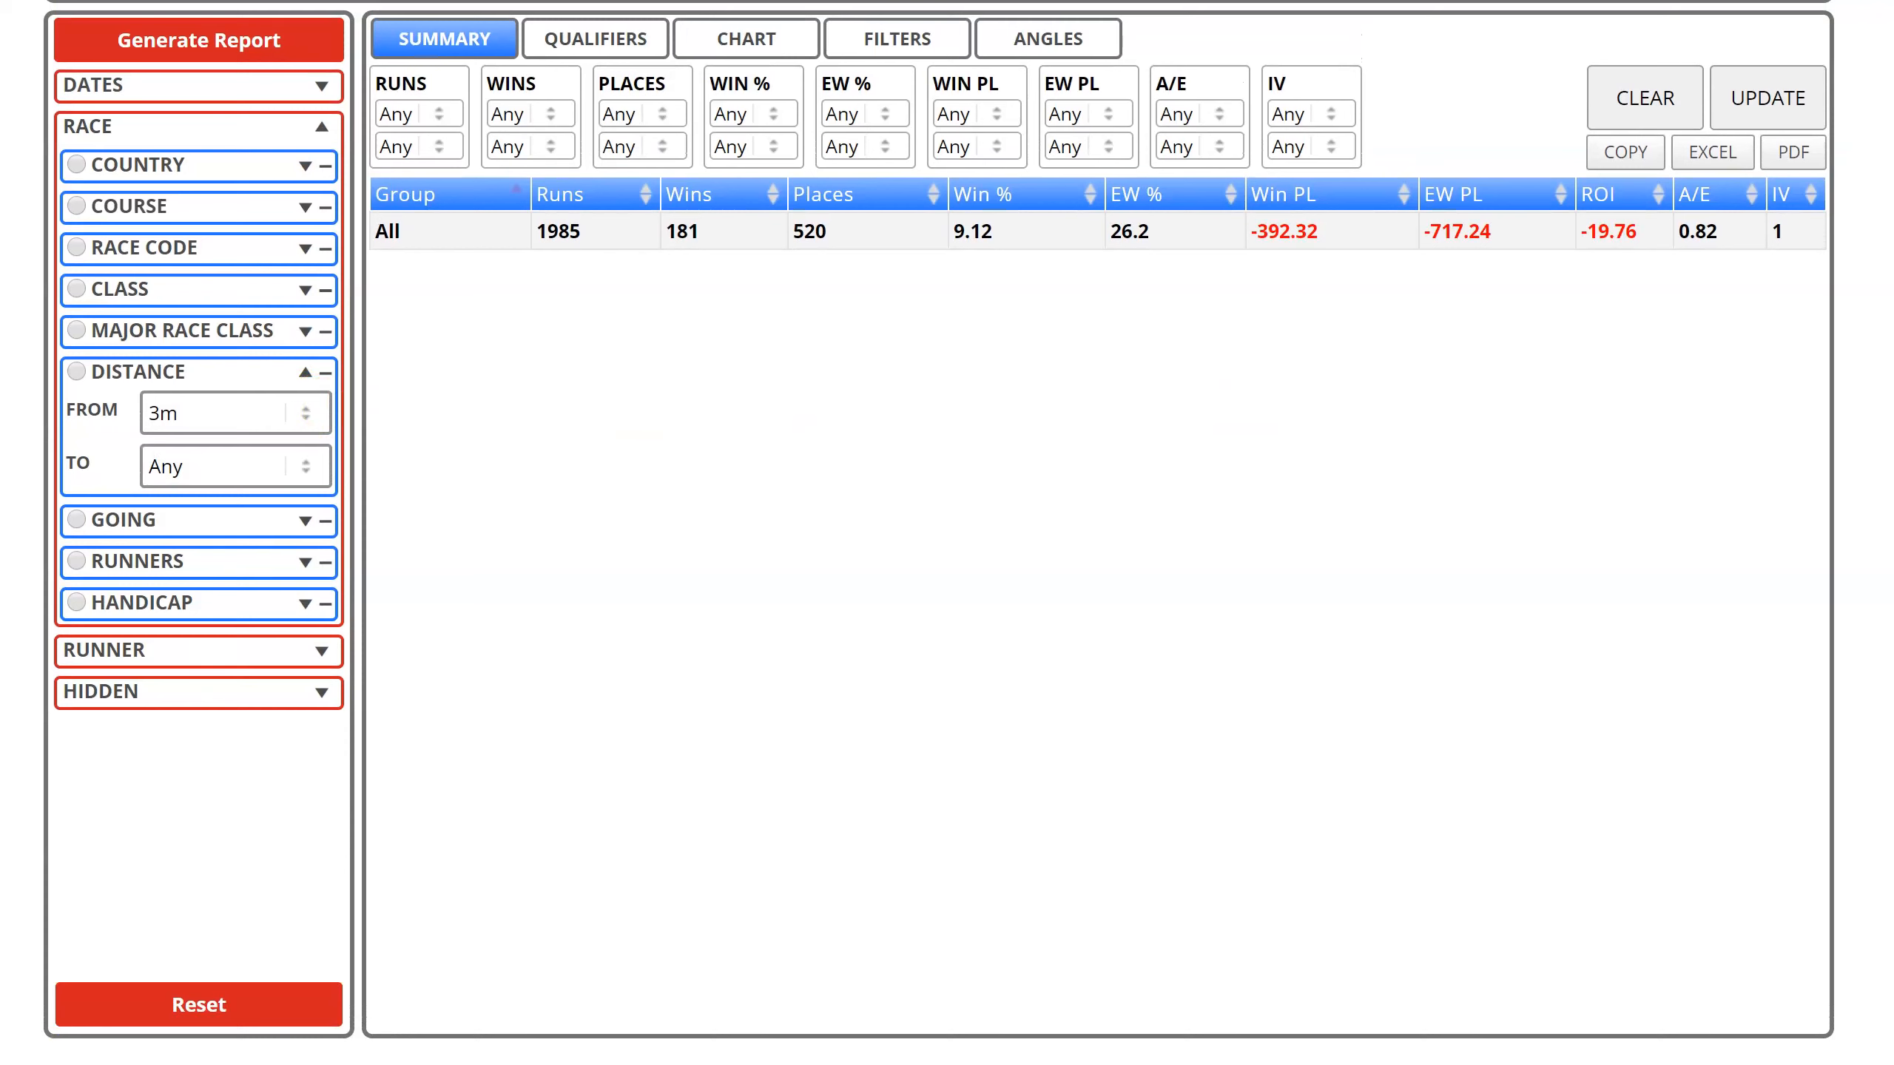
{"action": "left_click_drag", "start_coordinate": [48, 88], "coordinate": [36, 714]}
{"action": "mouse_move", "coordinate": [94, 987]}
{"action": "left_mouse_down"}
{"action": "mouse_move", "coordinate": [367, 916]}
{"action": "mouse_move", "coordinate": [370, 60]}
{"action": "left_mouse_up"}
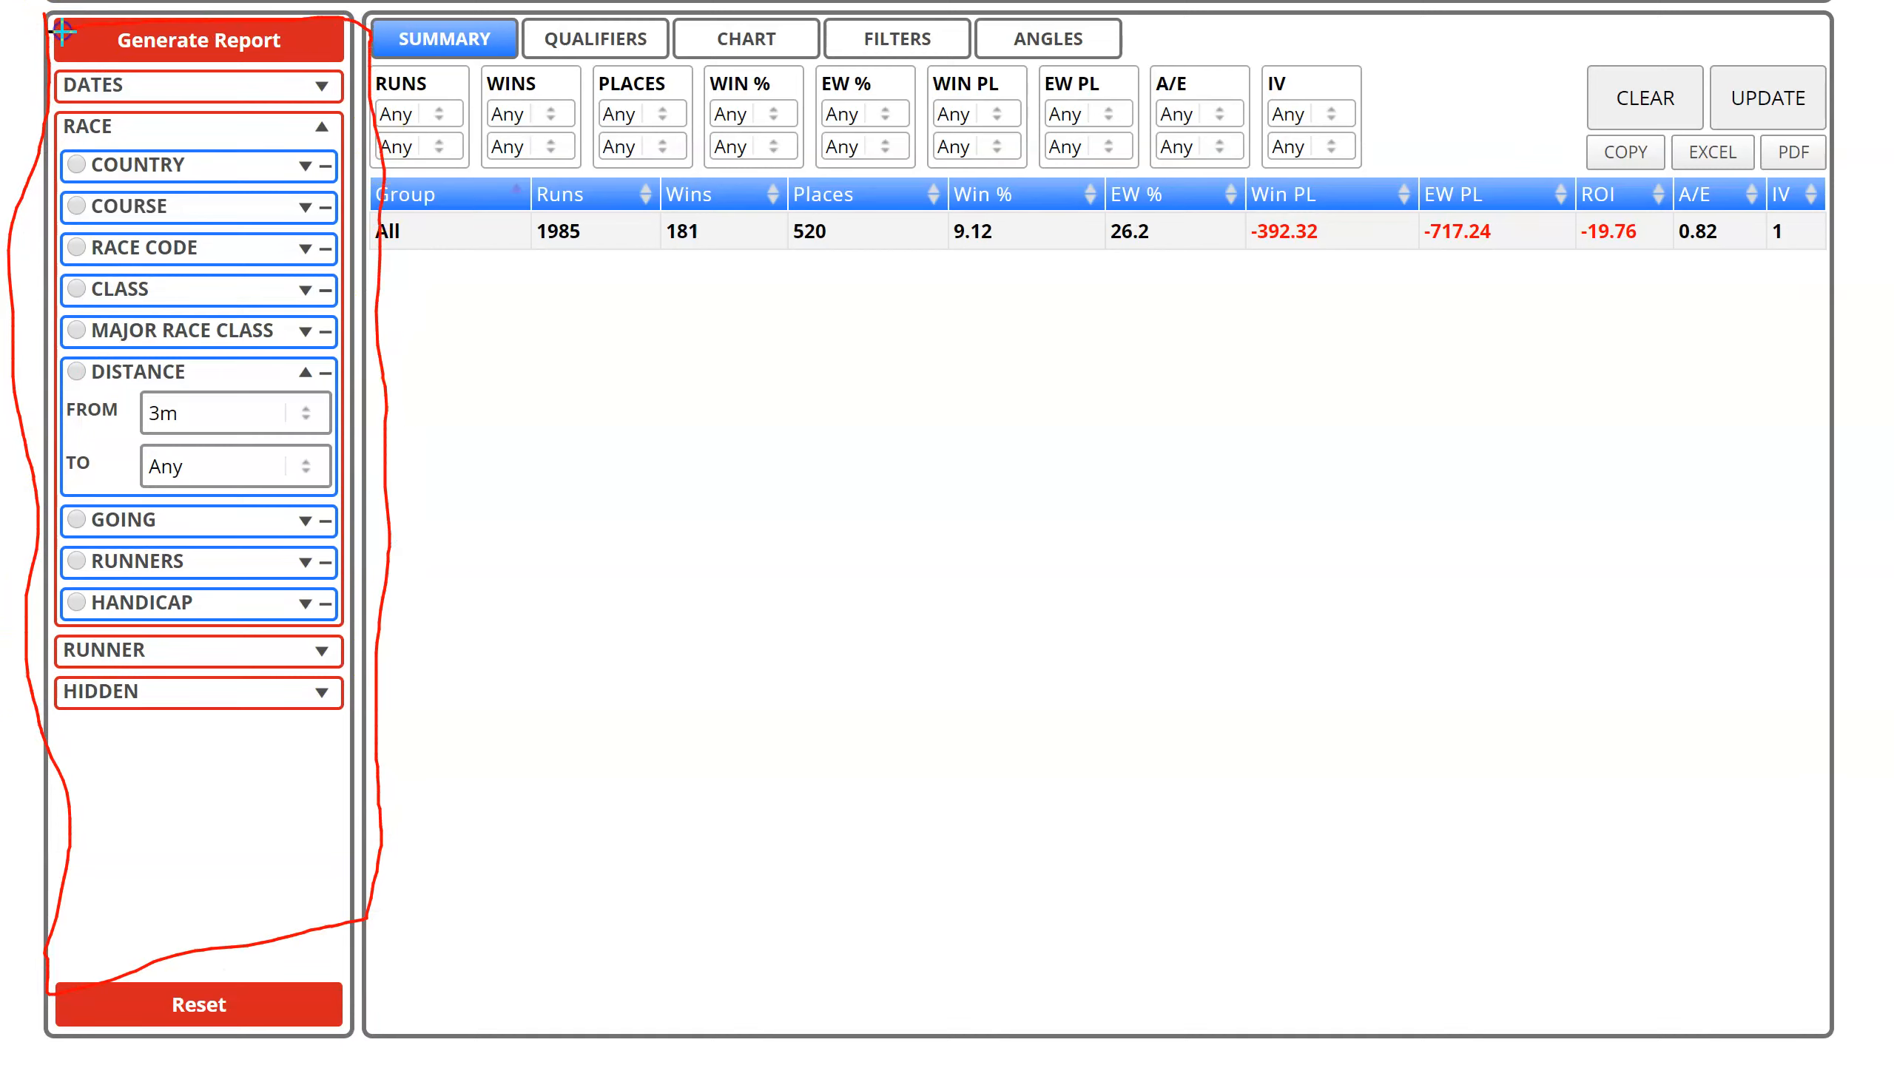
{"action": "key", "text": "Escape"}
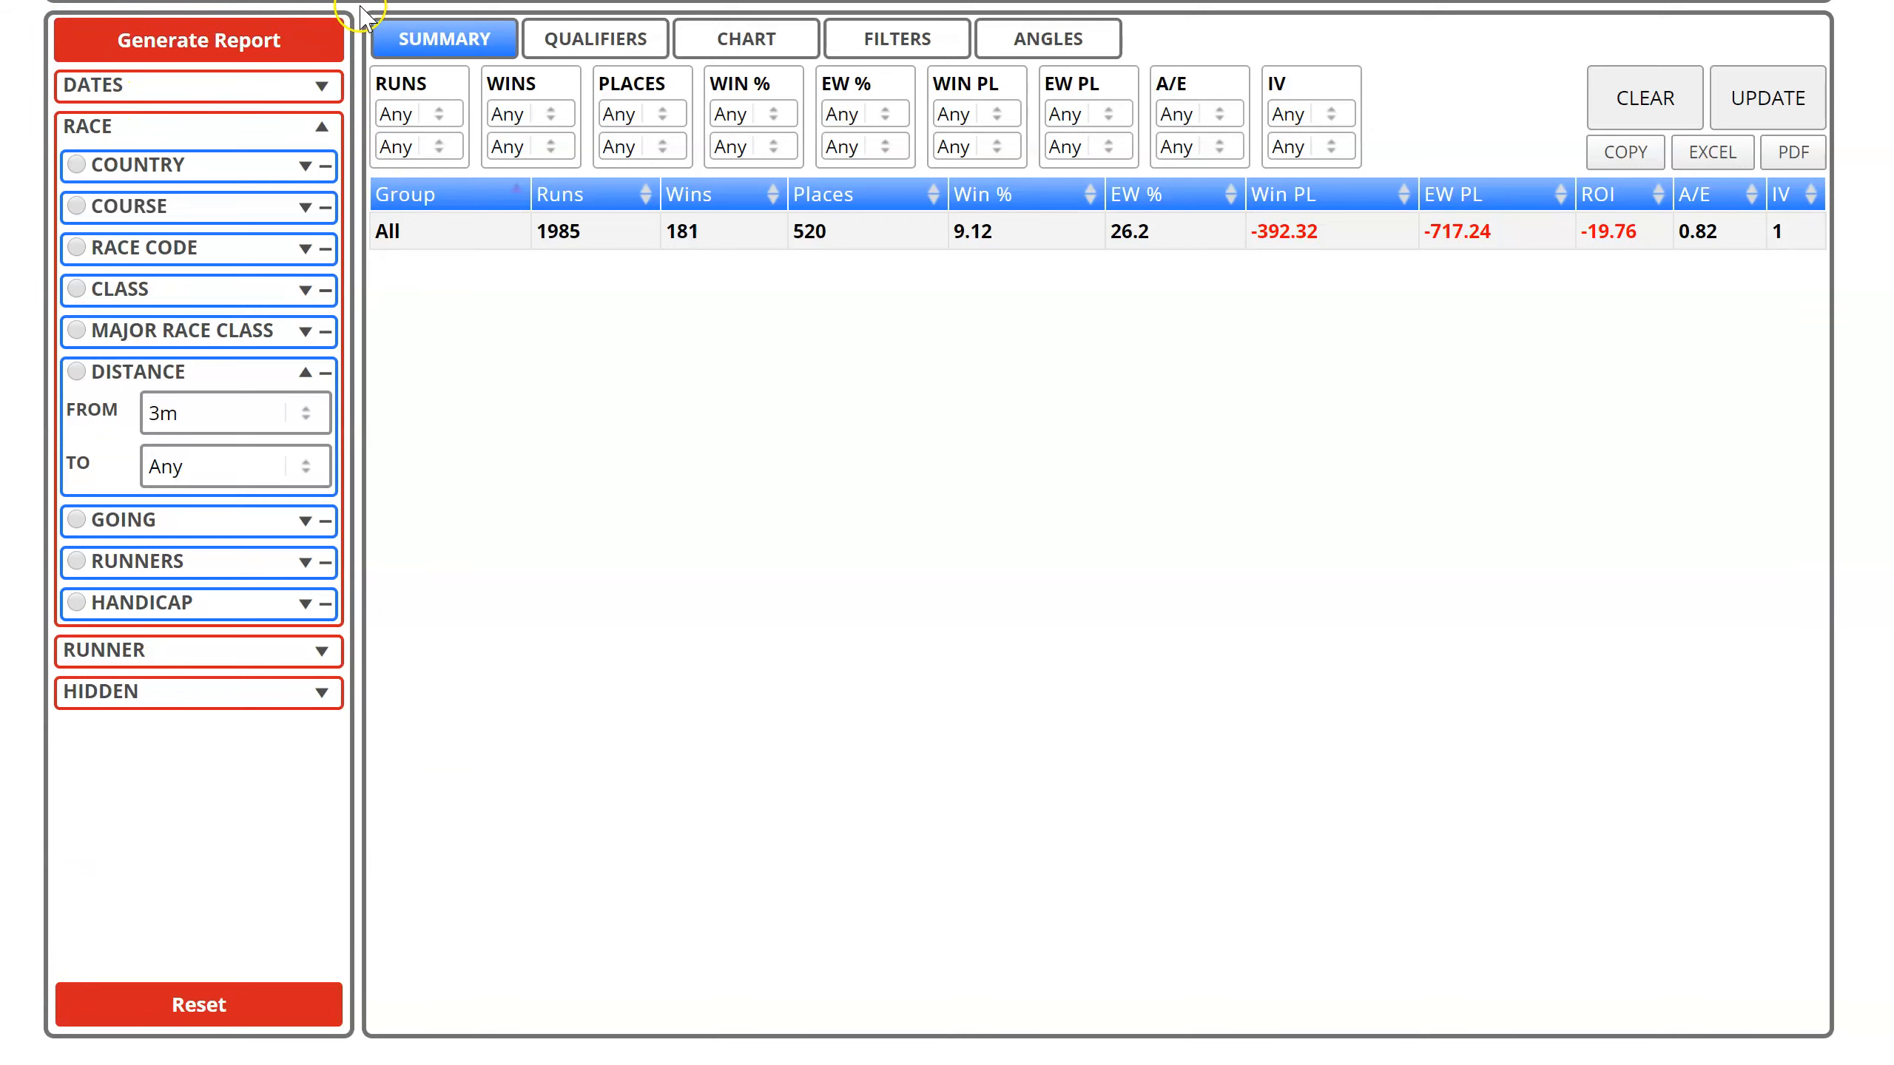
{"action": "left_click_drag", "start_coordinate": [363, 9], "coordinate": [371, 31]}
{"action": "left_click", "coordinate": [169, 1006]}
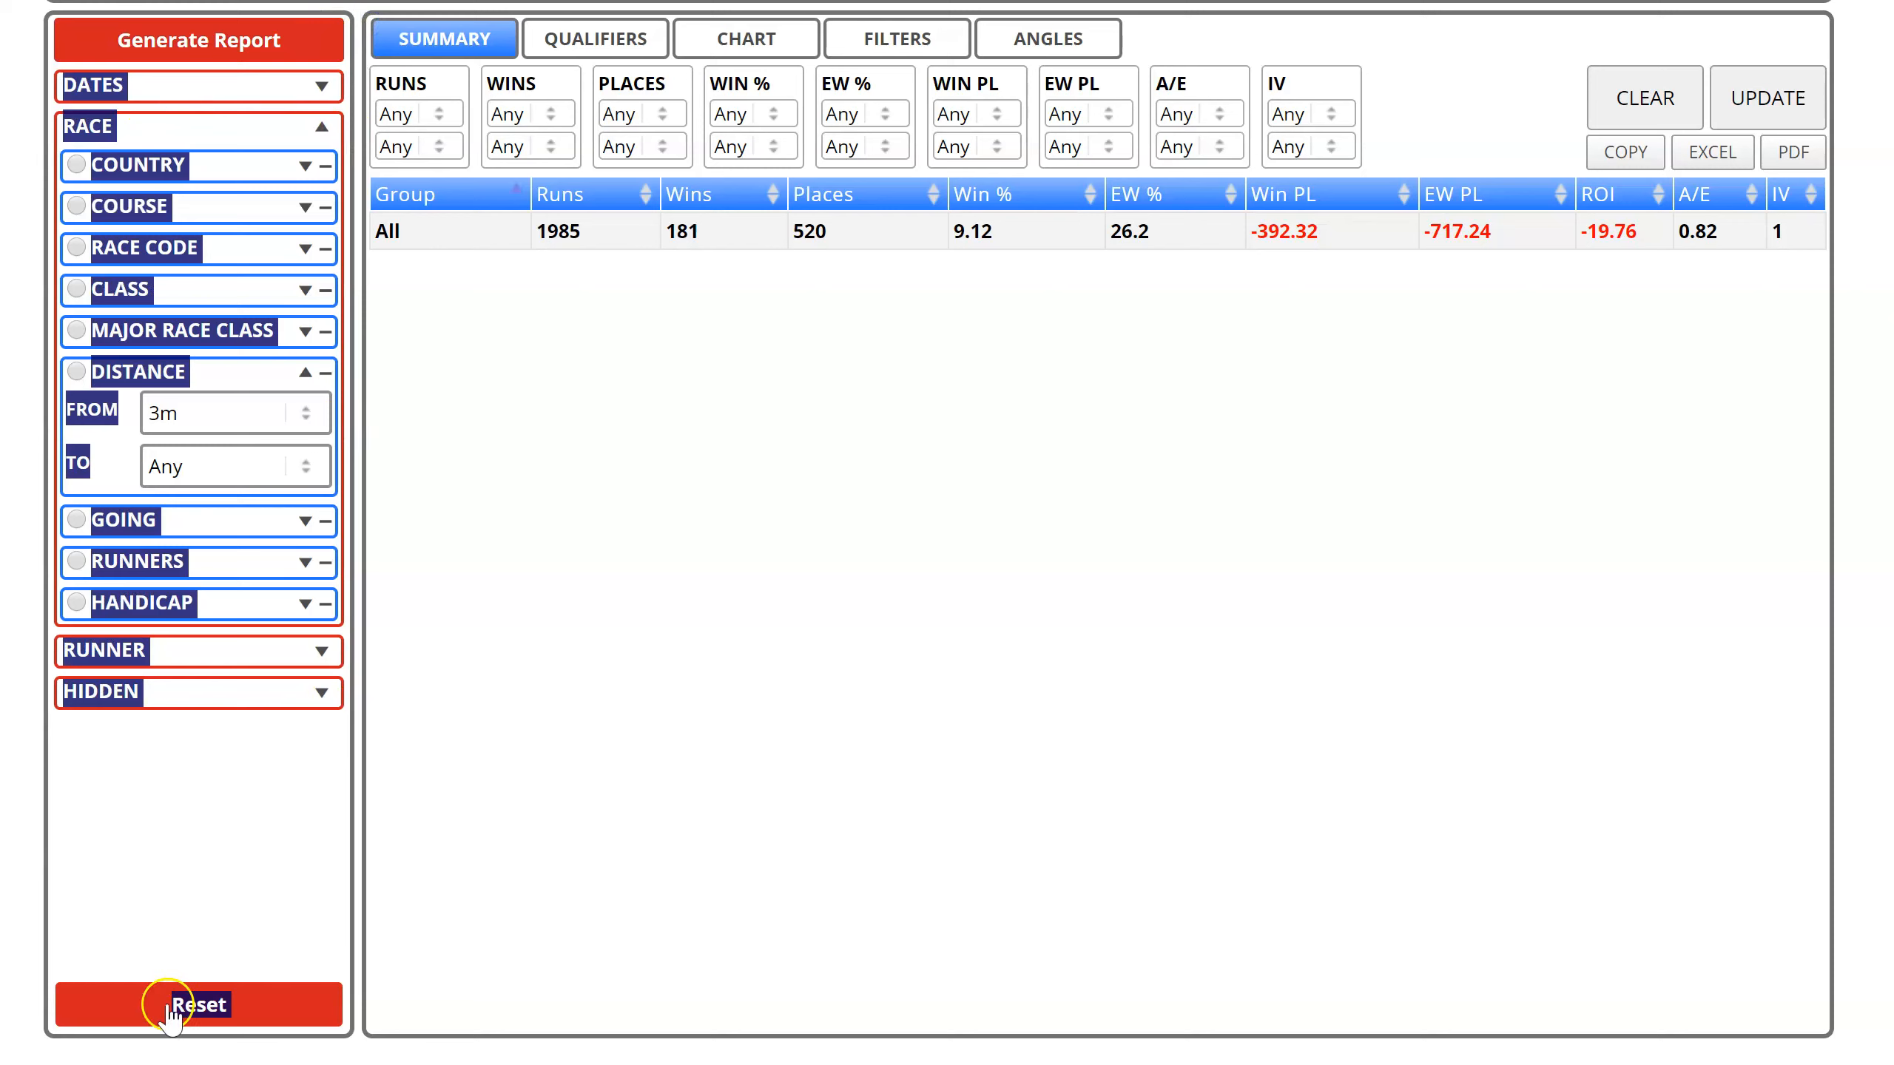
{"action": "mouse_move", "coordinate": [354, 910]}
{"action": "left_mouse_down"}
{"action": "mouse_move", "coordinate": [385, 786]}
{"action": "mouse_move", "coordinate": [417, 98]}
{"action": "left_mouse_up"}
{"action": "mouse_move", "coordinate": [908, 30]}
{"action": "left_mouse_down"}
{"action": "mouse_move", "coordinate": [1197, 14]}
{"action": "mouse_move", "coordinate": [1782, 58]}
{"action": "mouse_move", "coordinate": [1840, 418]}
{"action": "mouse_move", "coordinate": [985, 752]}
{"action": "mouse_move", "coordinate": [469, 588]}
{"action": "left_mouse_up"}
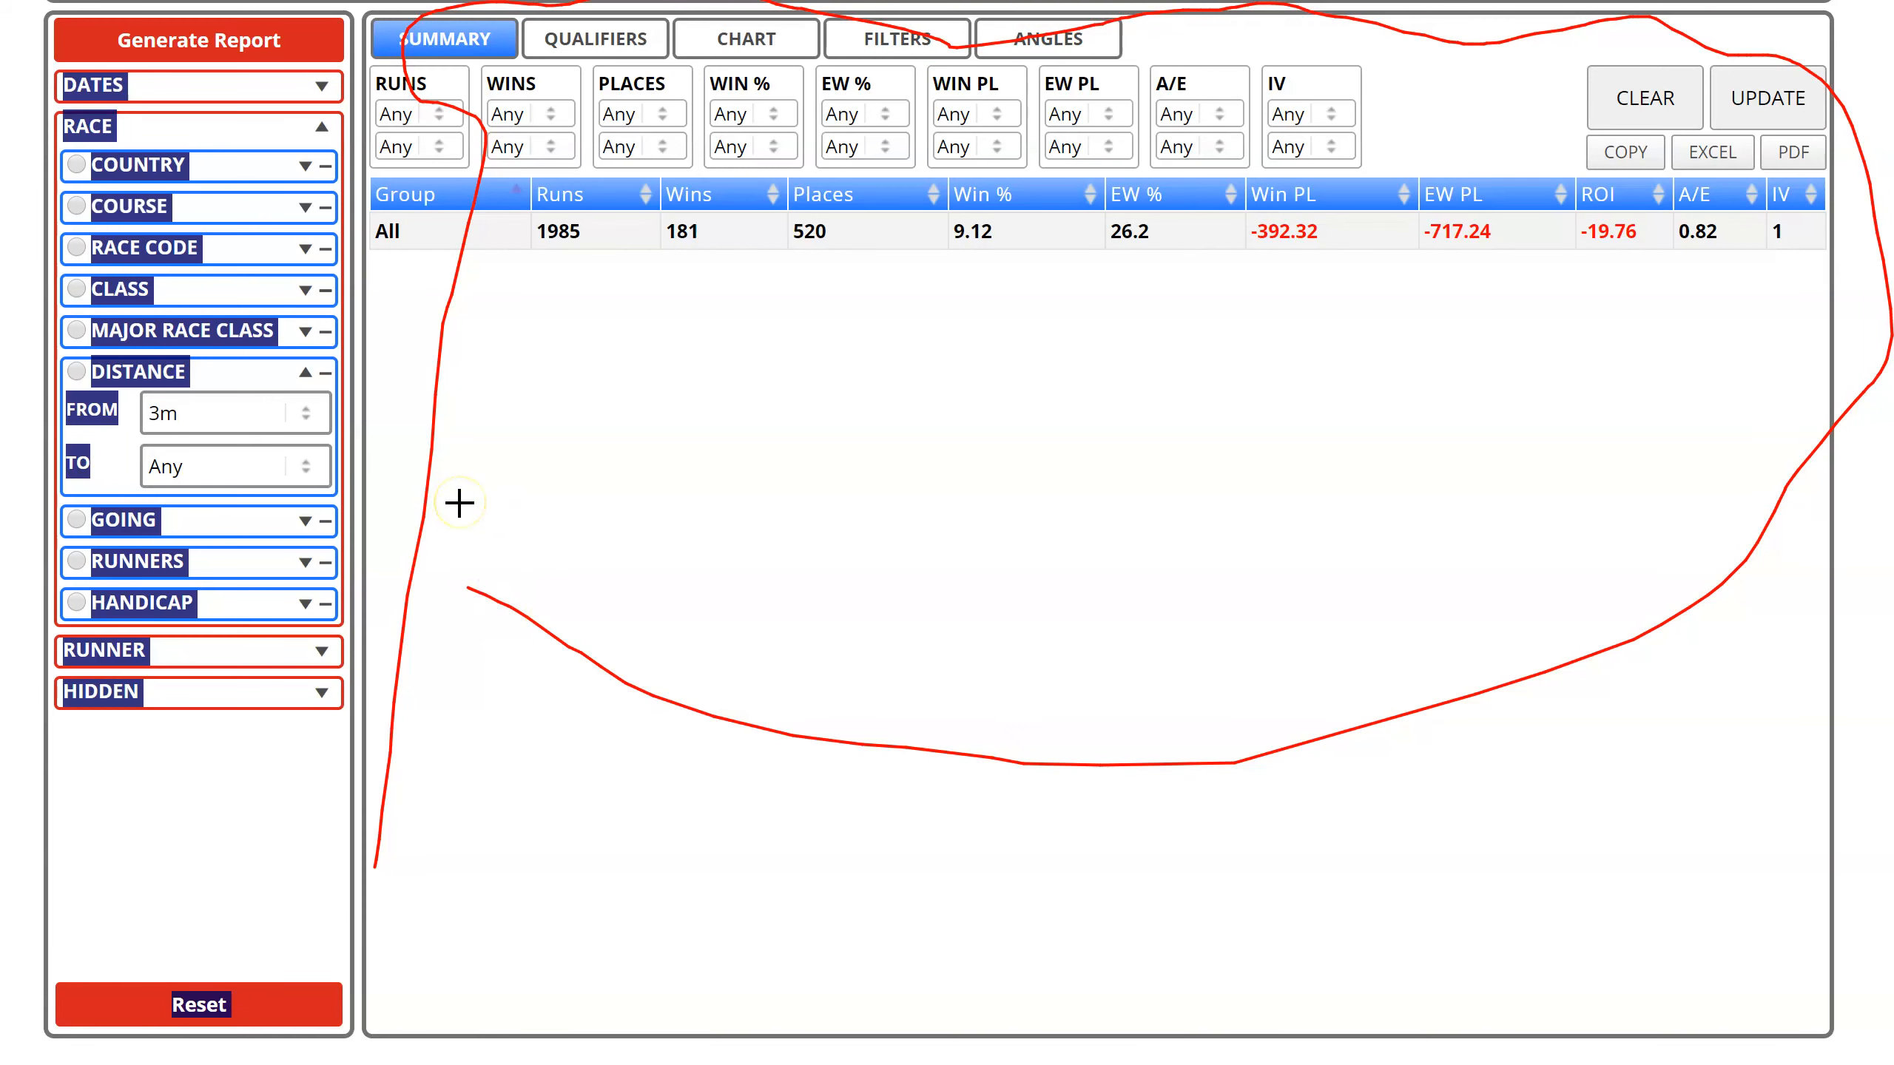
{"action": "key", "text": "Escape"}
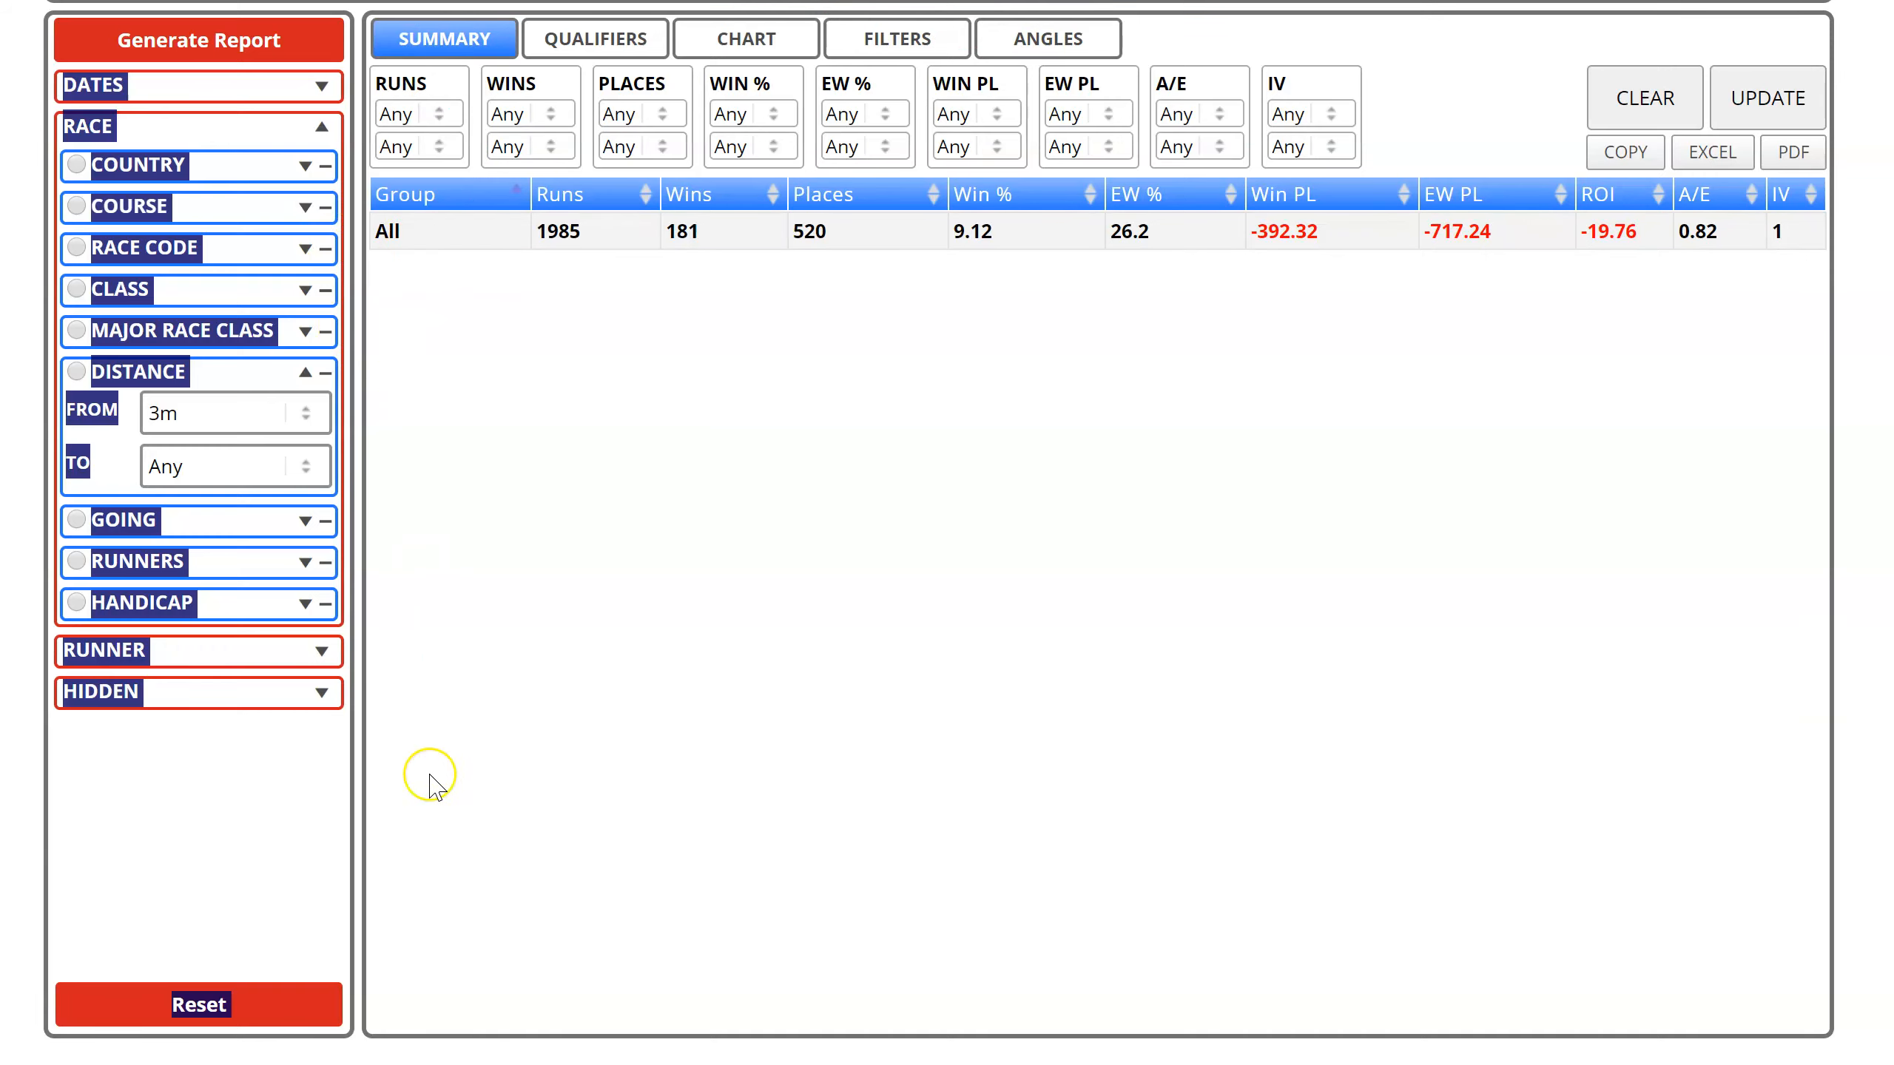
{"action": "left_click", "coordinate": [395, 813]}
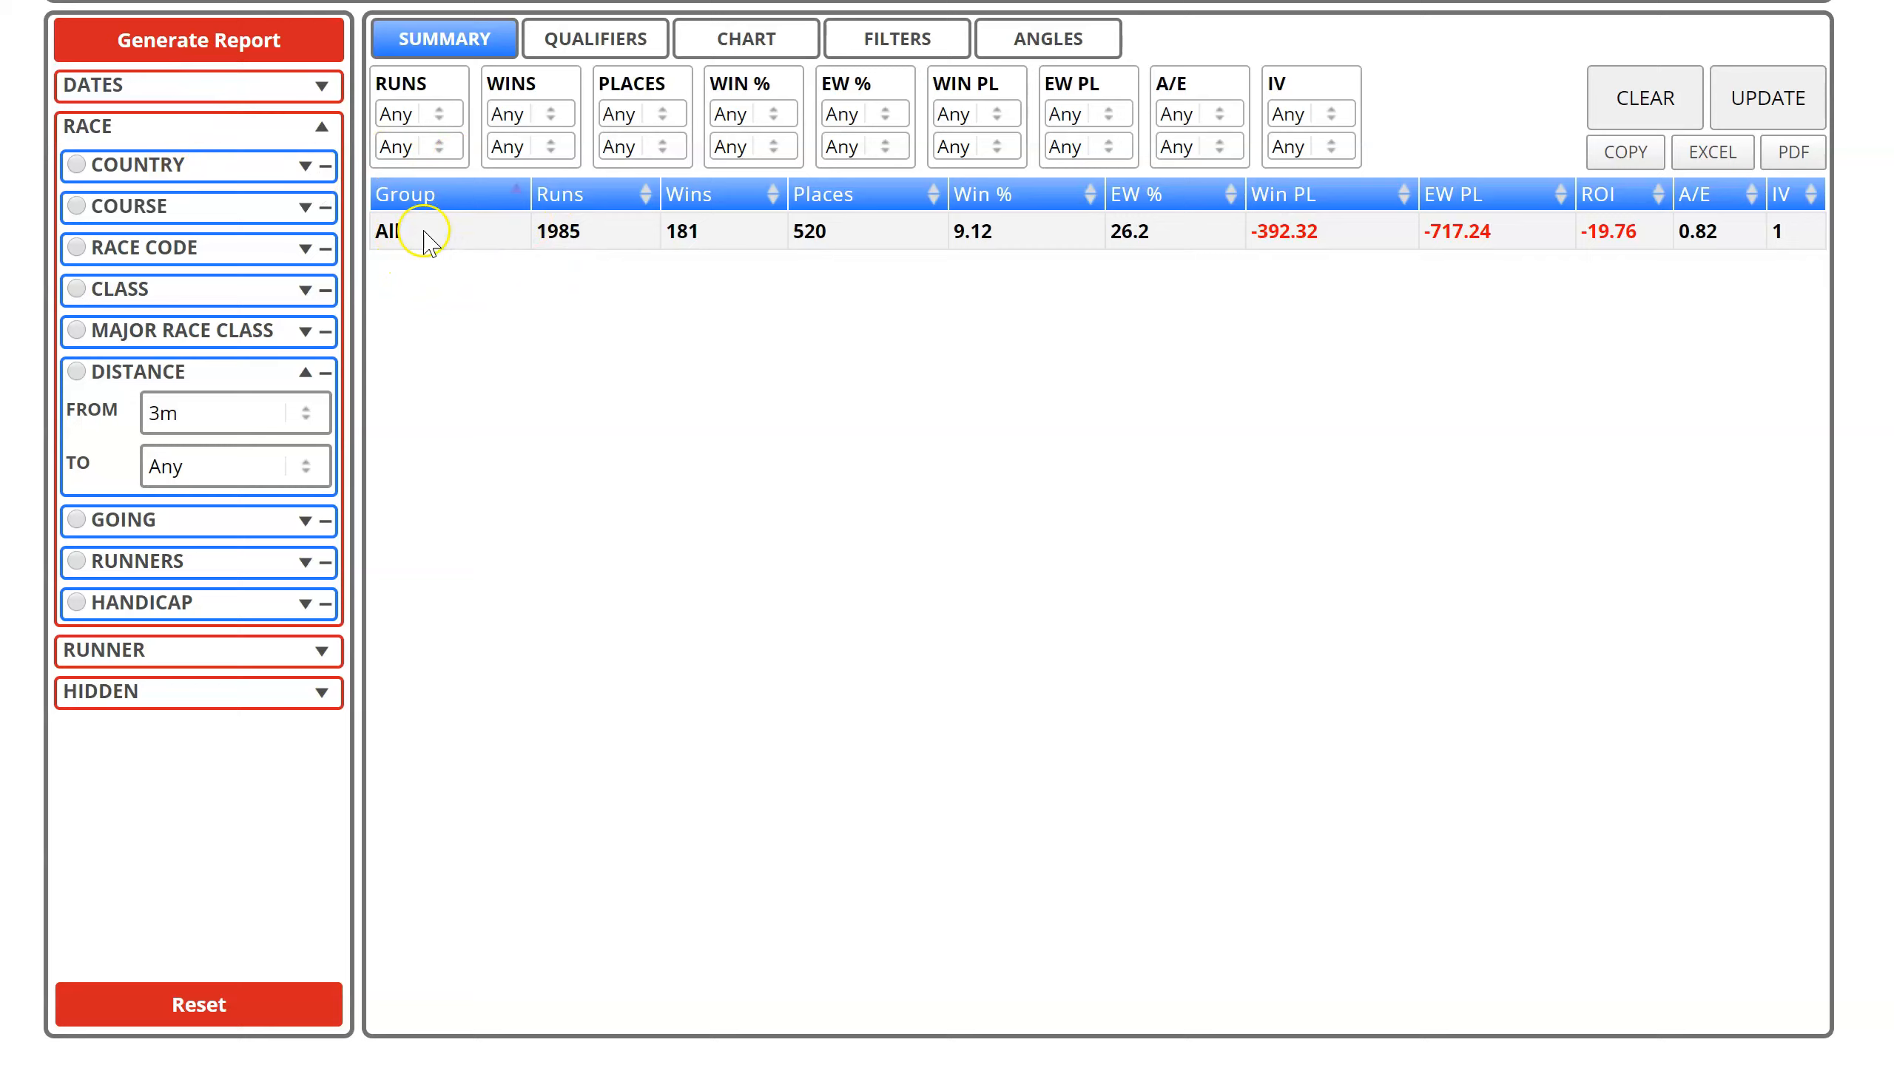
{"action": "left_click_drag", "start_coordinate": [381, 231], "coordinate": [1021, 233]}
{"action": "left_click", "coordinate": [985, 301]}
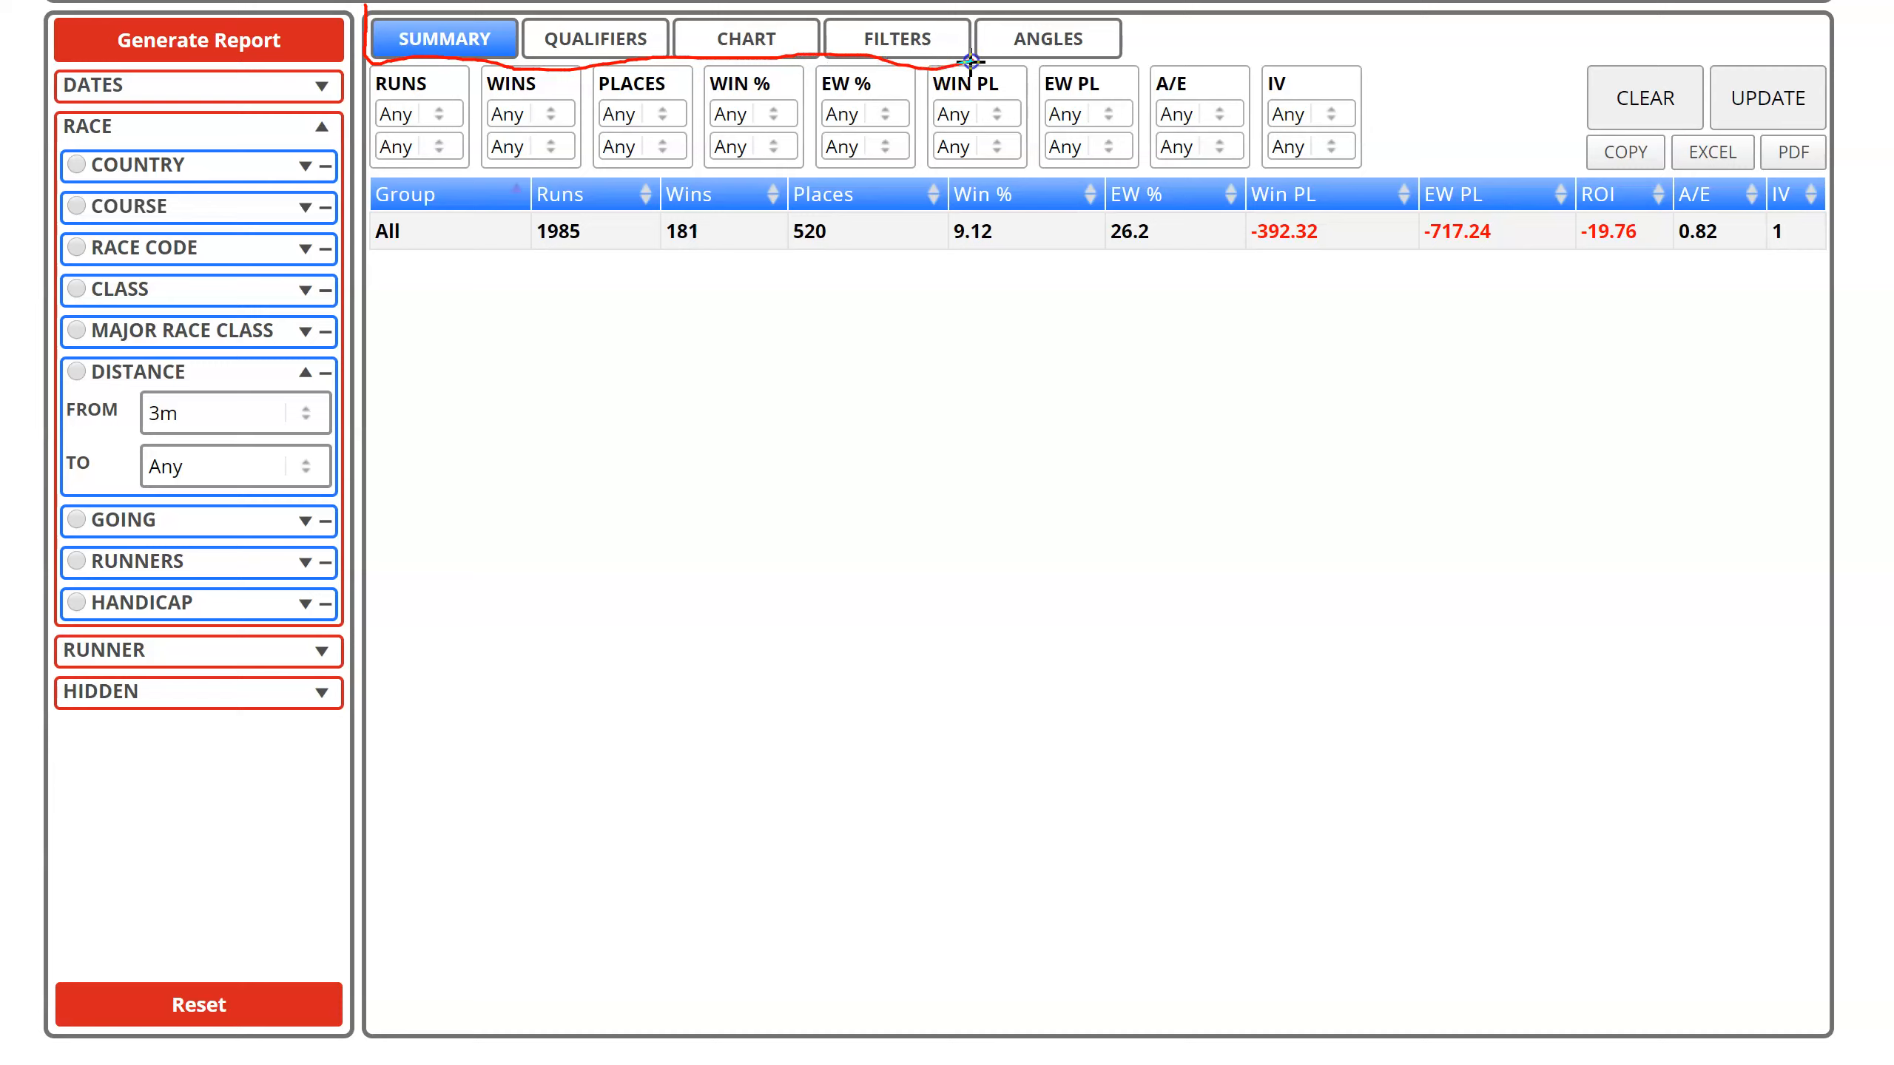
{"action": "left_click_drag", "start_coordinate": [1022, 20], "coordinate": [856, 13]}
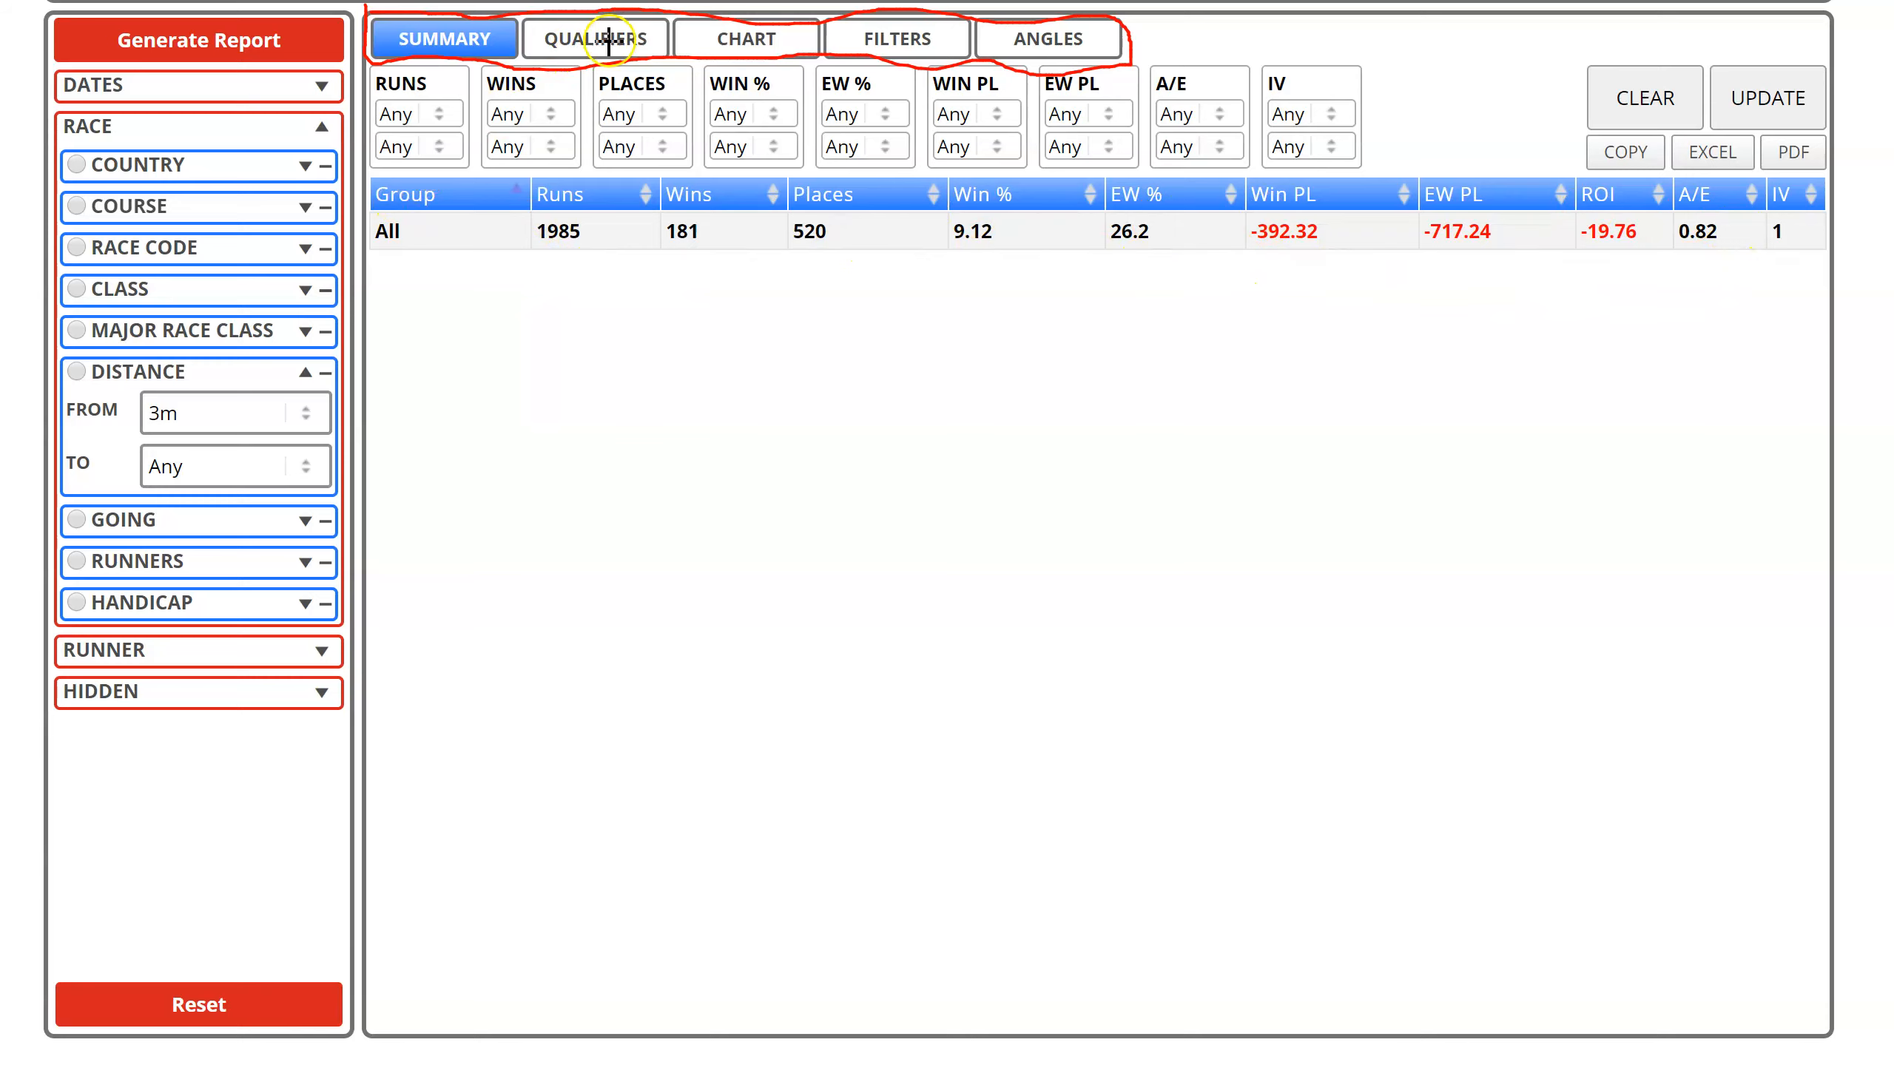
{"action": "key", "text": "Escape"}
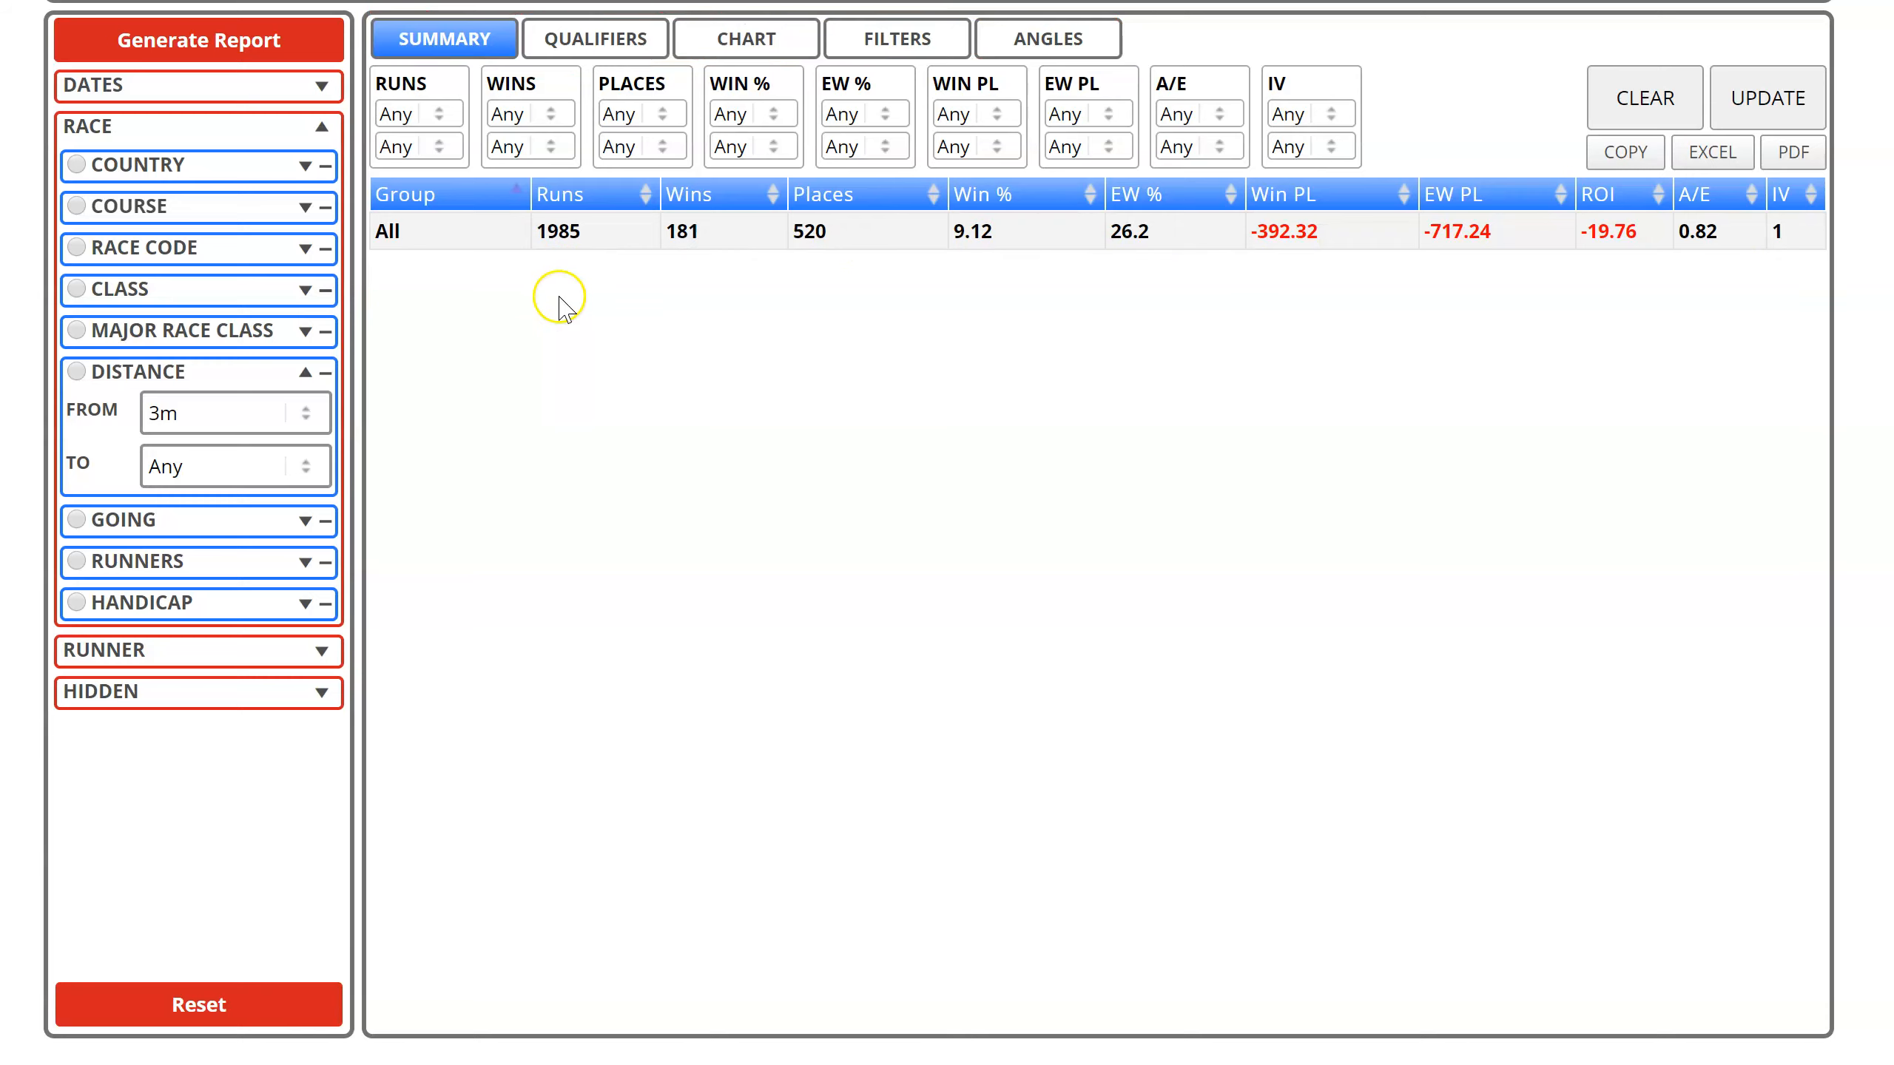
Open the report's list of qualifiers and browse through its result pages up to page 5
{"action": "left_click", "coordinate": [590, 38]}
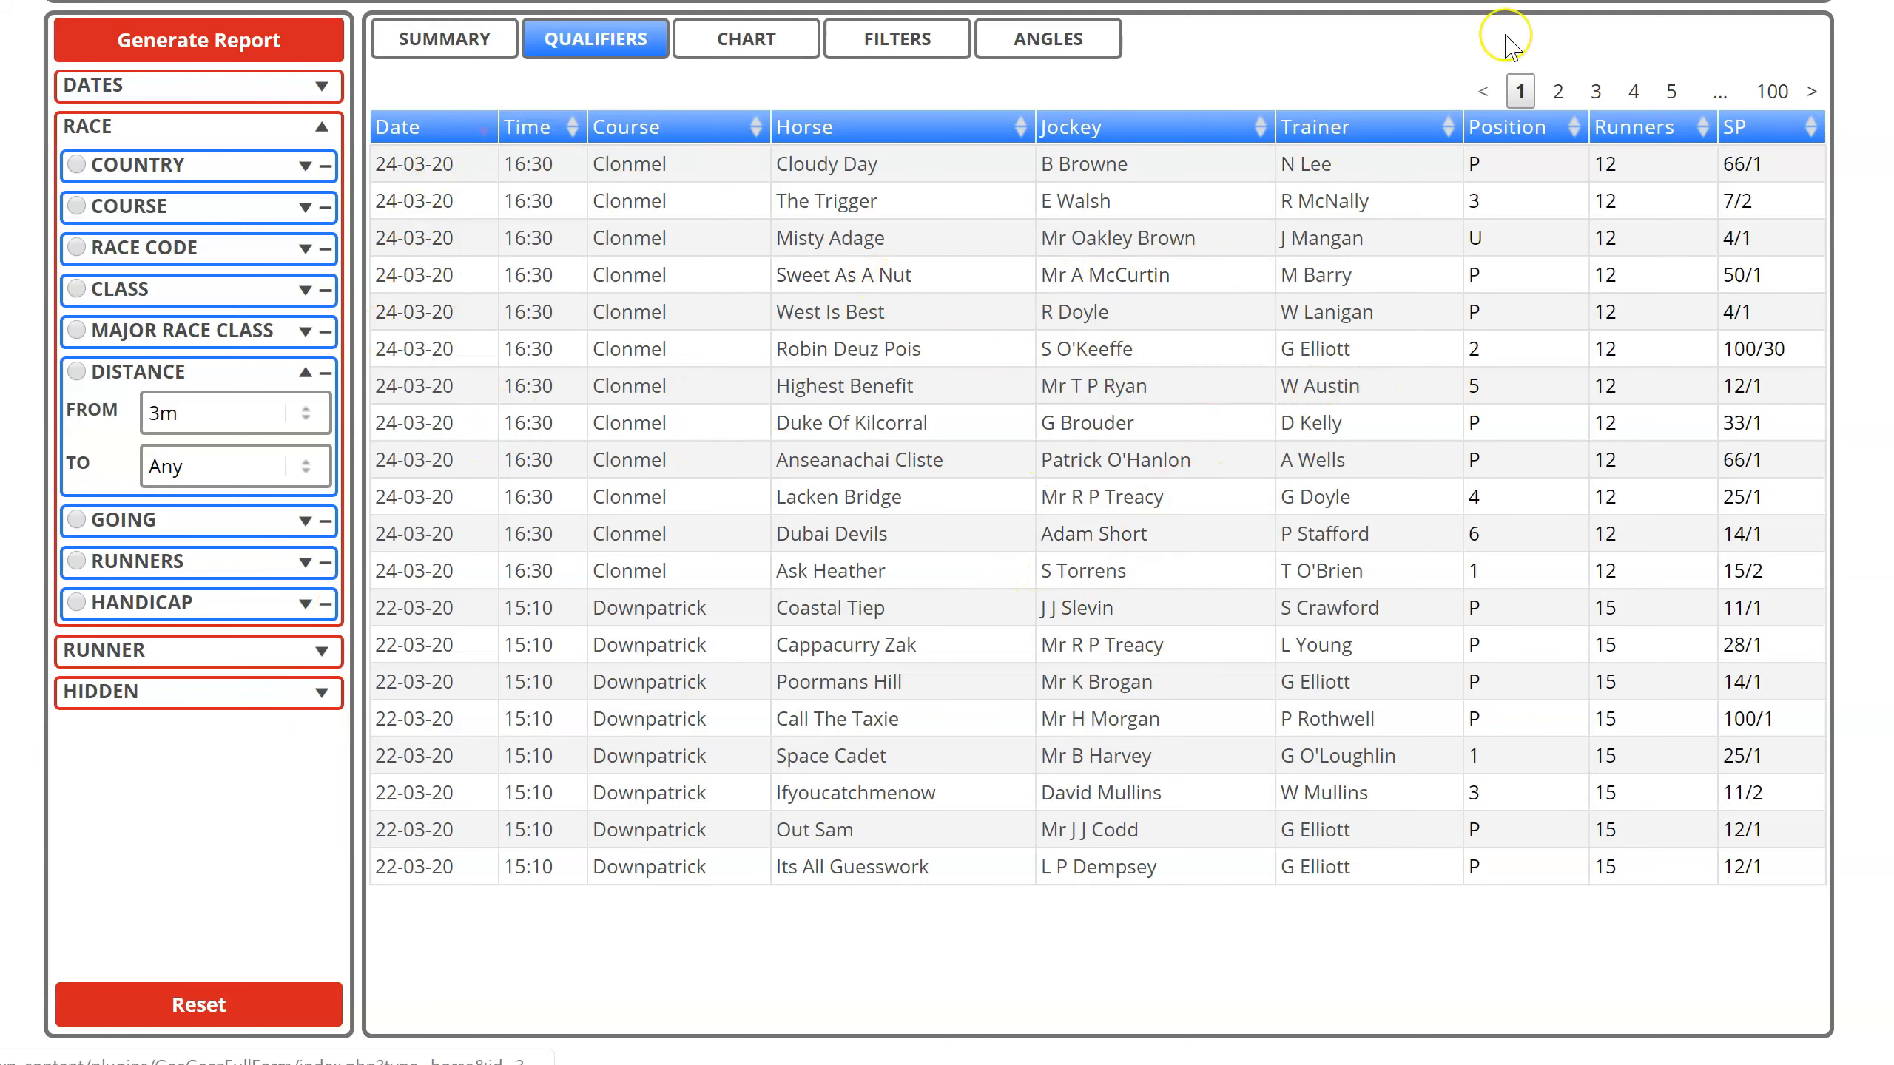
{"action": "left_click", "coordinate": [1556, 91]}
{"action": "left_click", "coordinate": [1596, 91]}
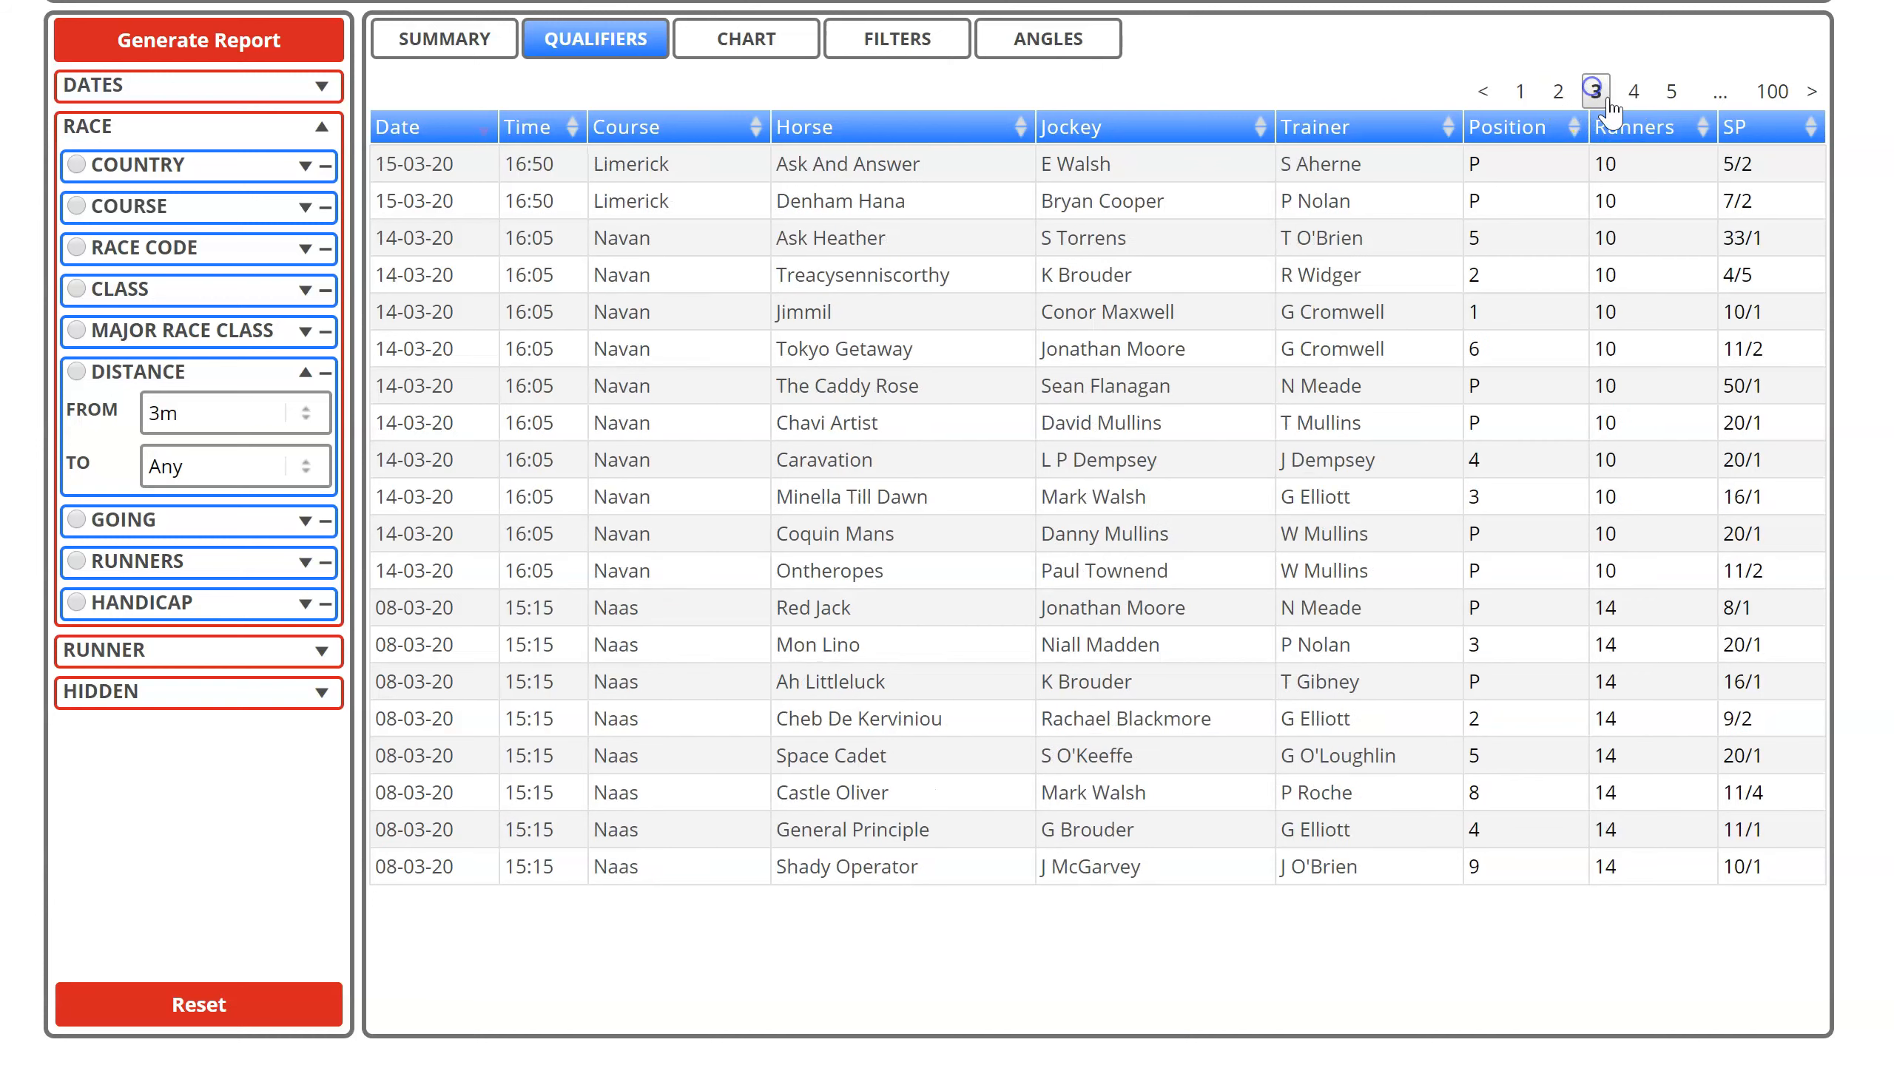
{"action": "left_click", "coordinate": [1632, 91]}
{"action": "left_click", "coordinate": [1660, 97]}
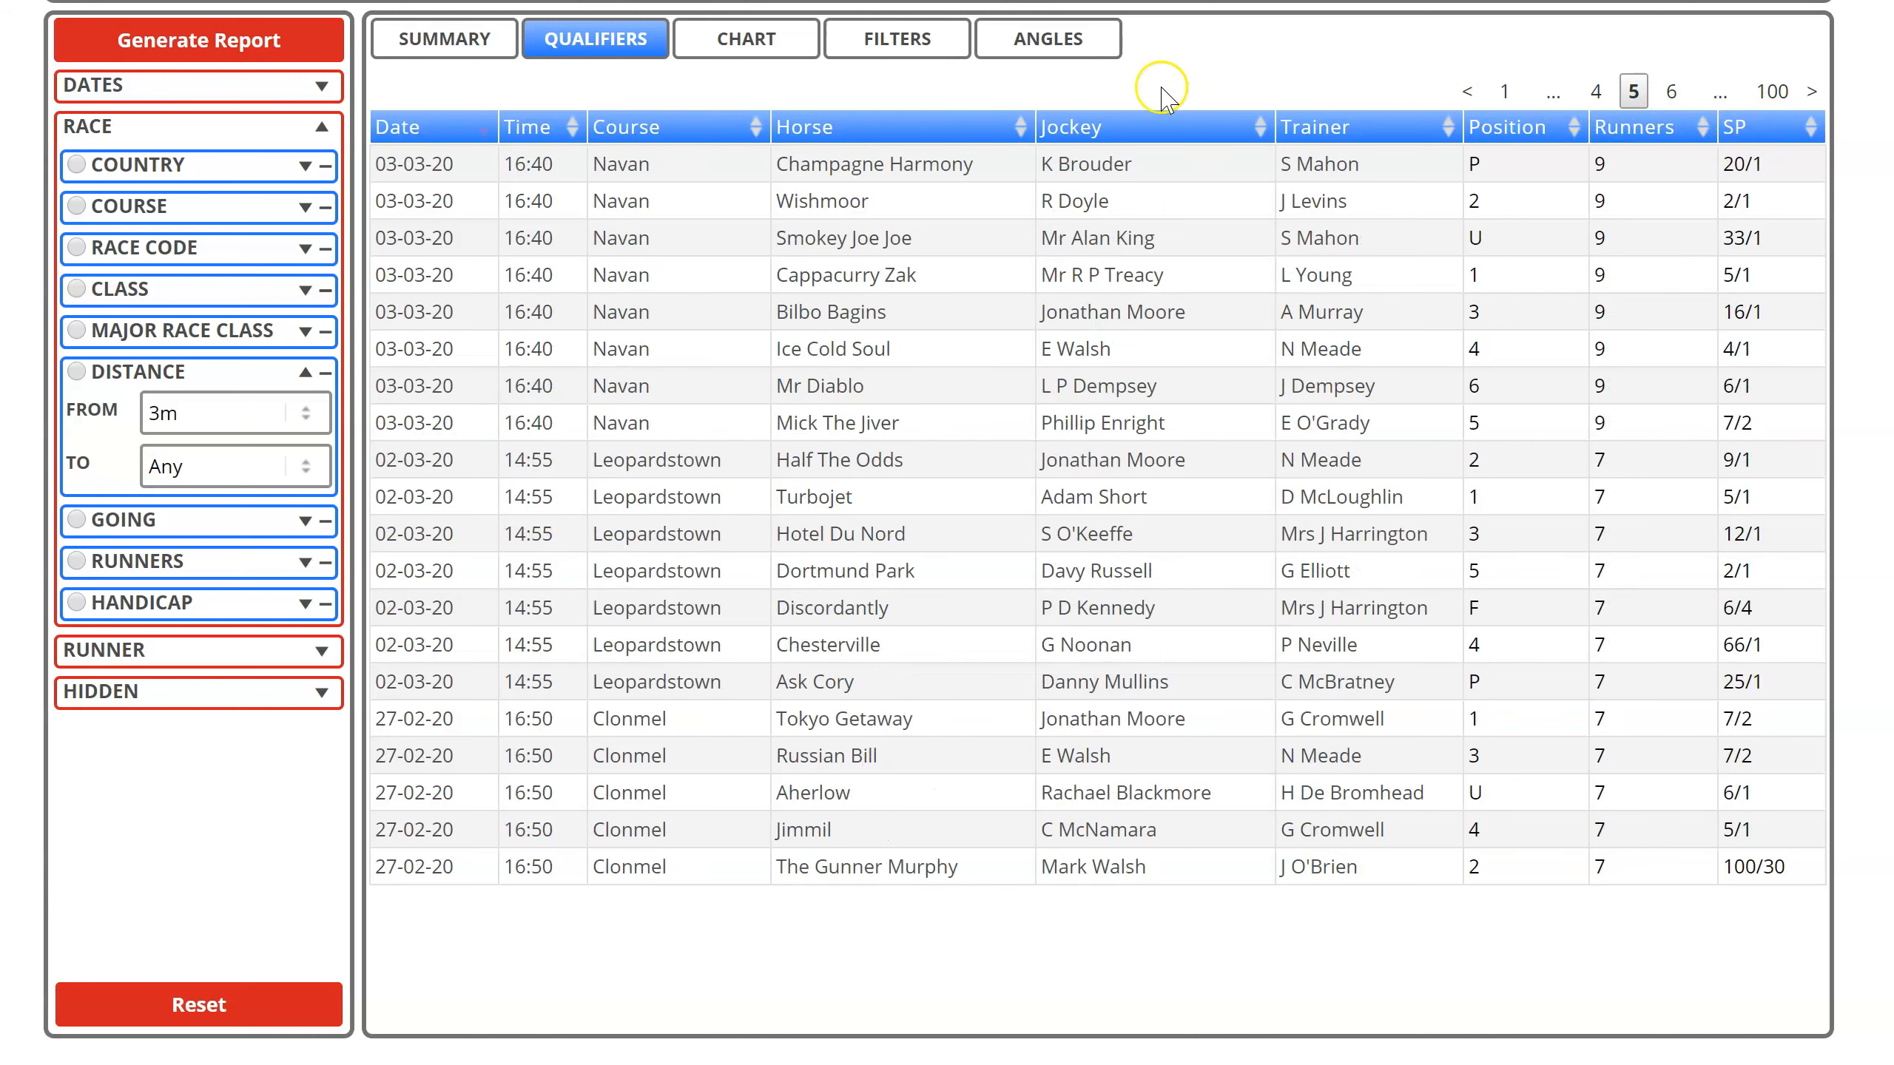
View the report's bar chart of Win PL values and return to the summary
{"action": "left_click", "coordinate": [741, 47]}
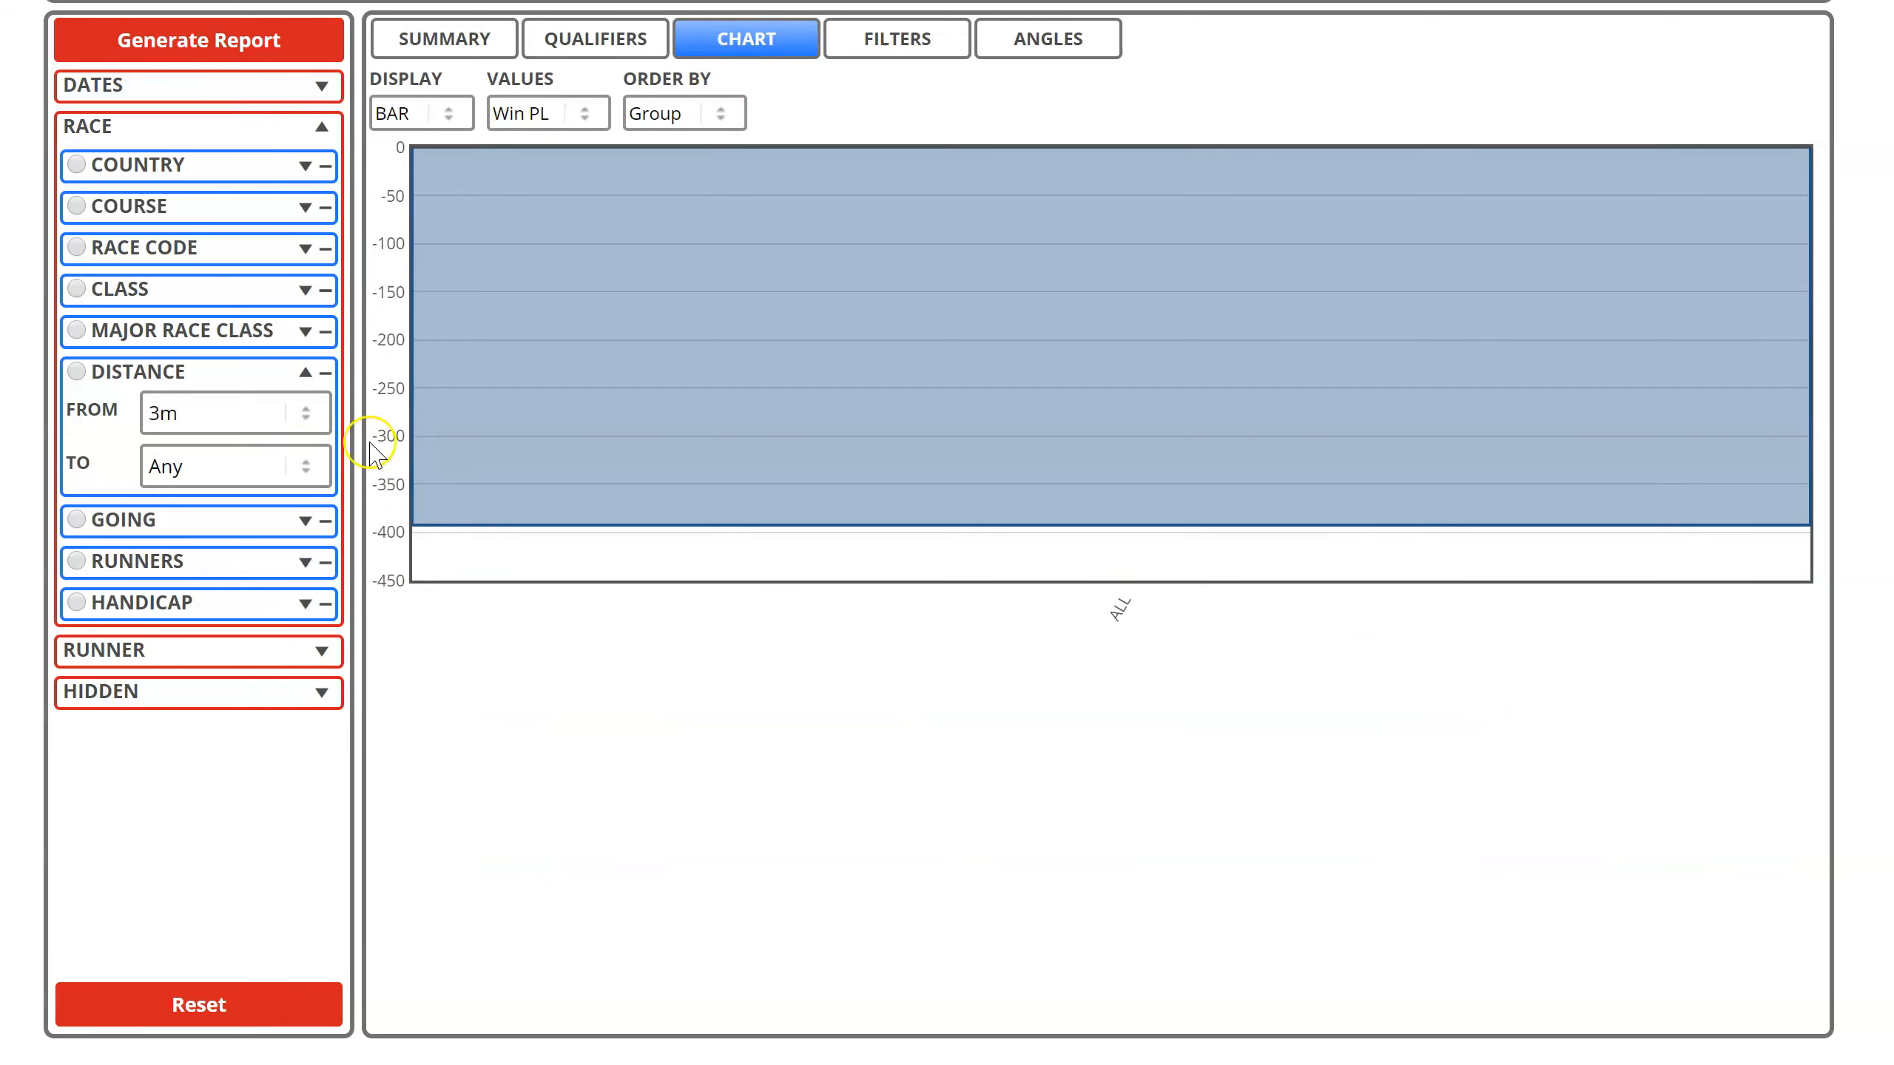
{"action": "mouse_move", "coordinate": [791, 405]}
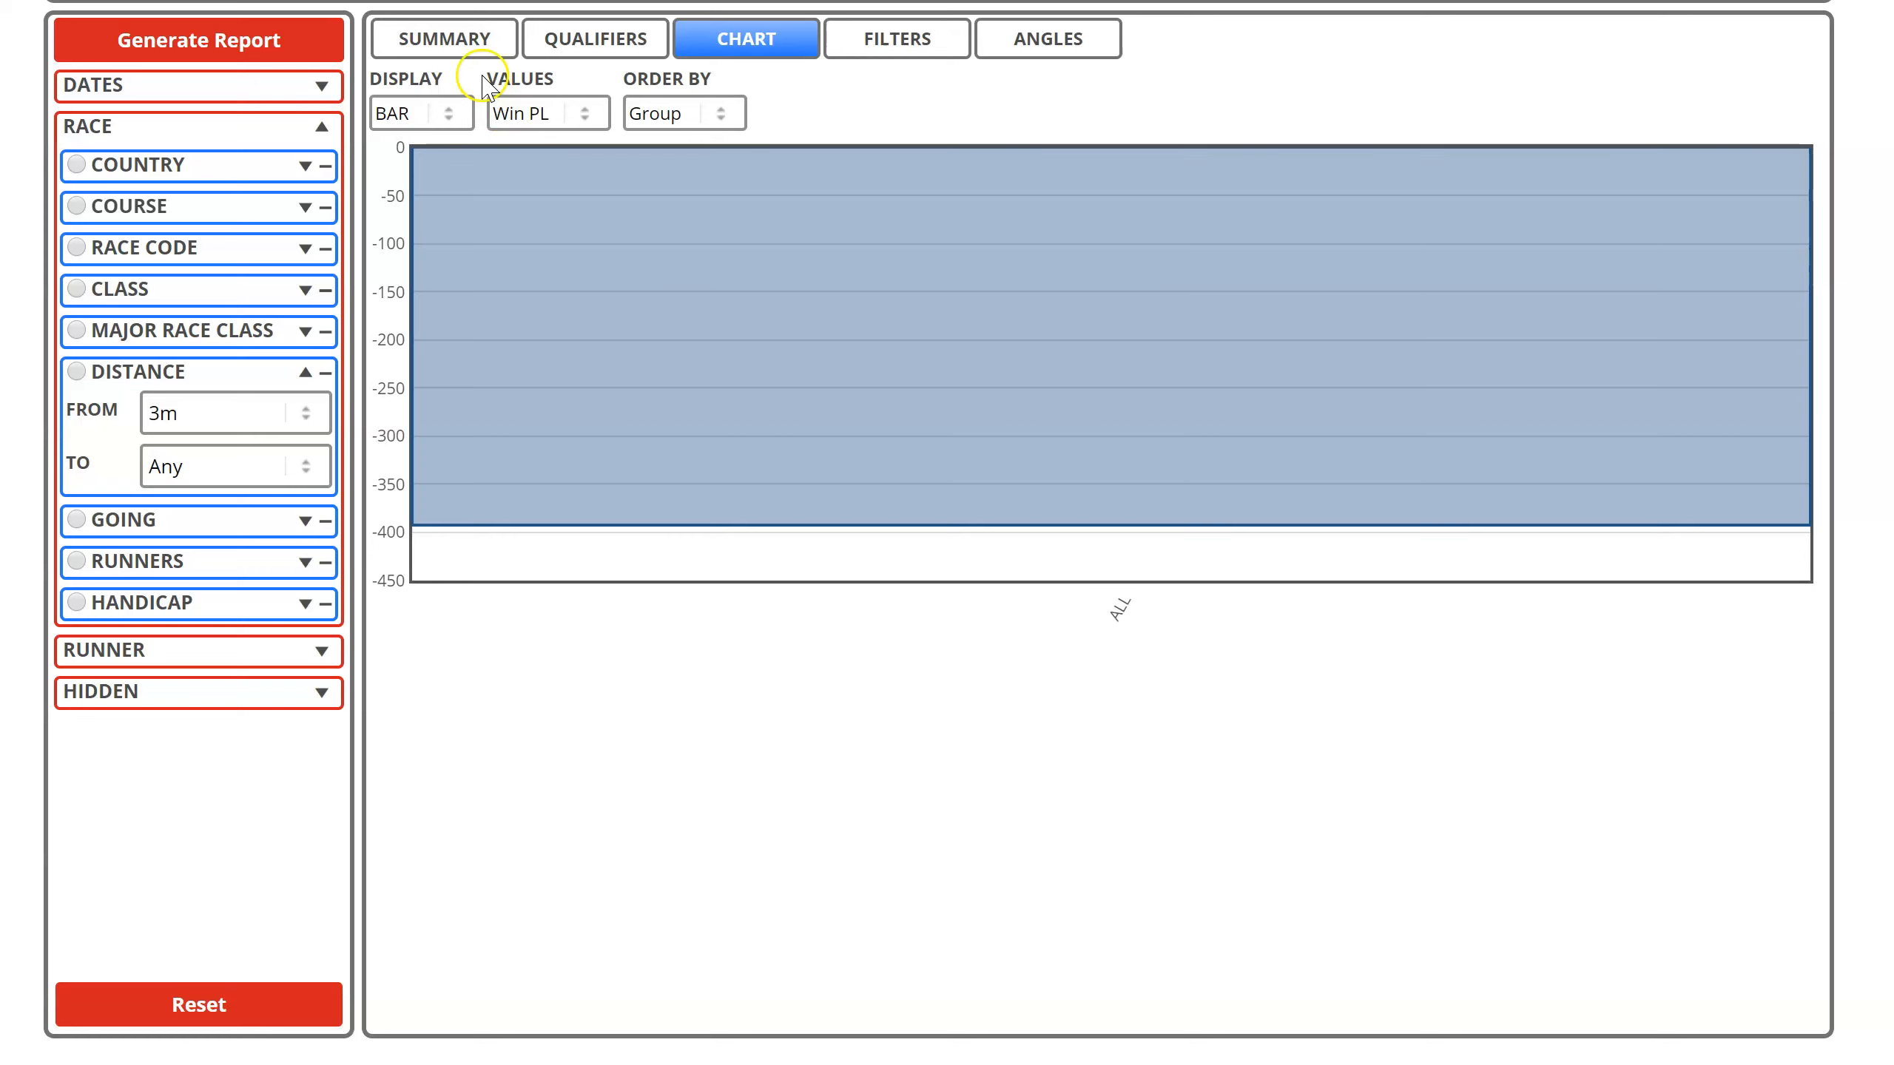
{"action": "left_click", "coordinate": [449, 47]}
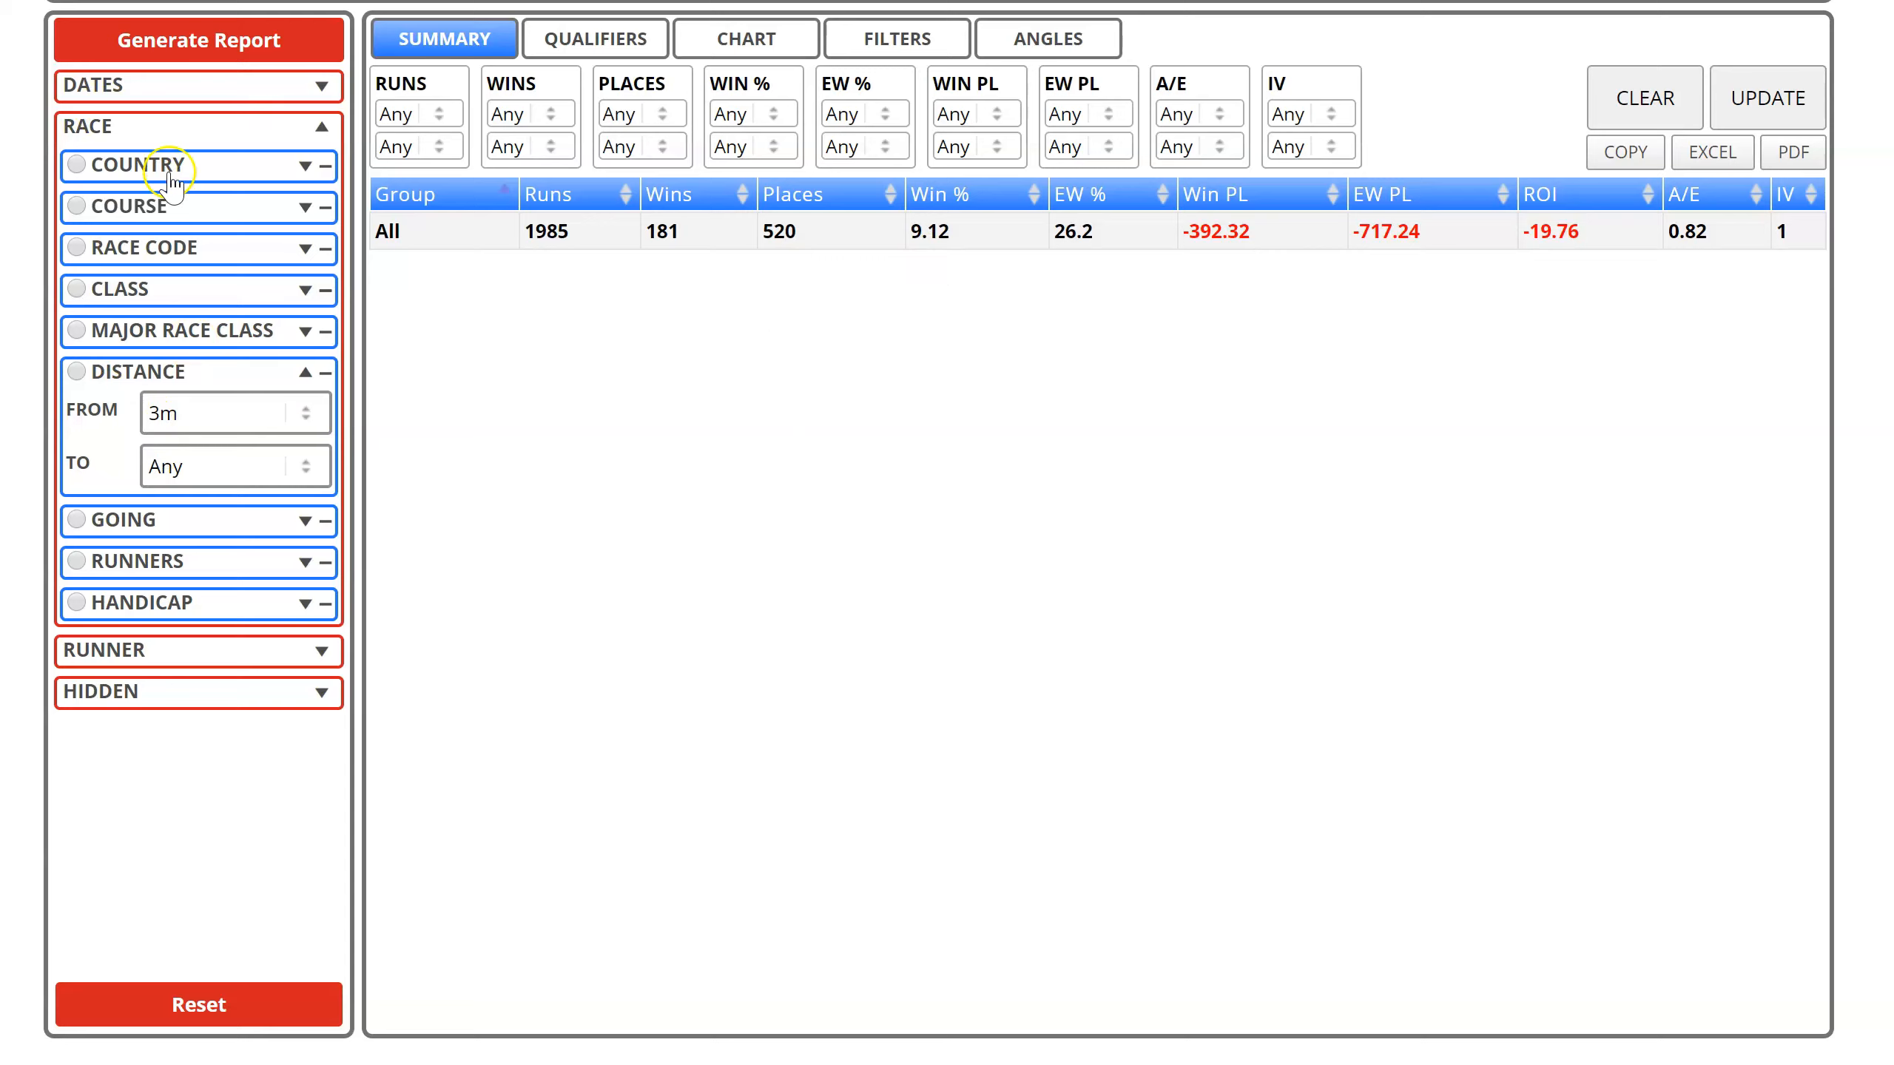
Show the query's active filters, set the upper limit of the race Distance to 4m 4f and regenerate the report
{"action": "left_click", "coordinate": [897, 39]}
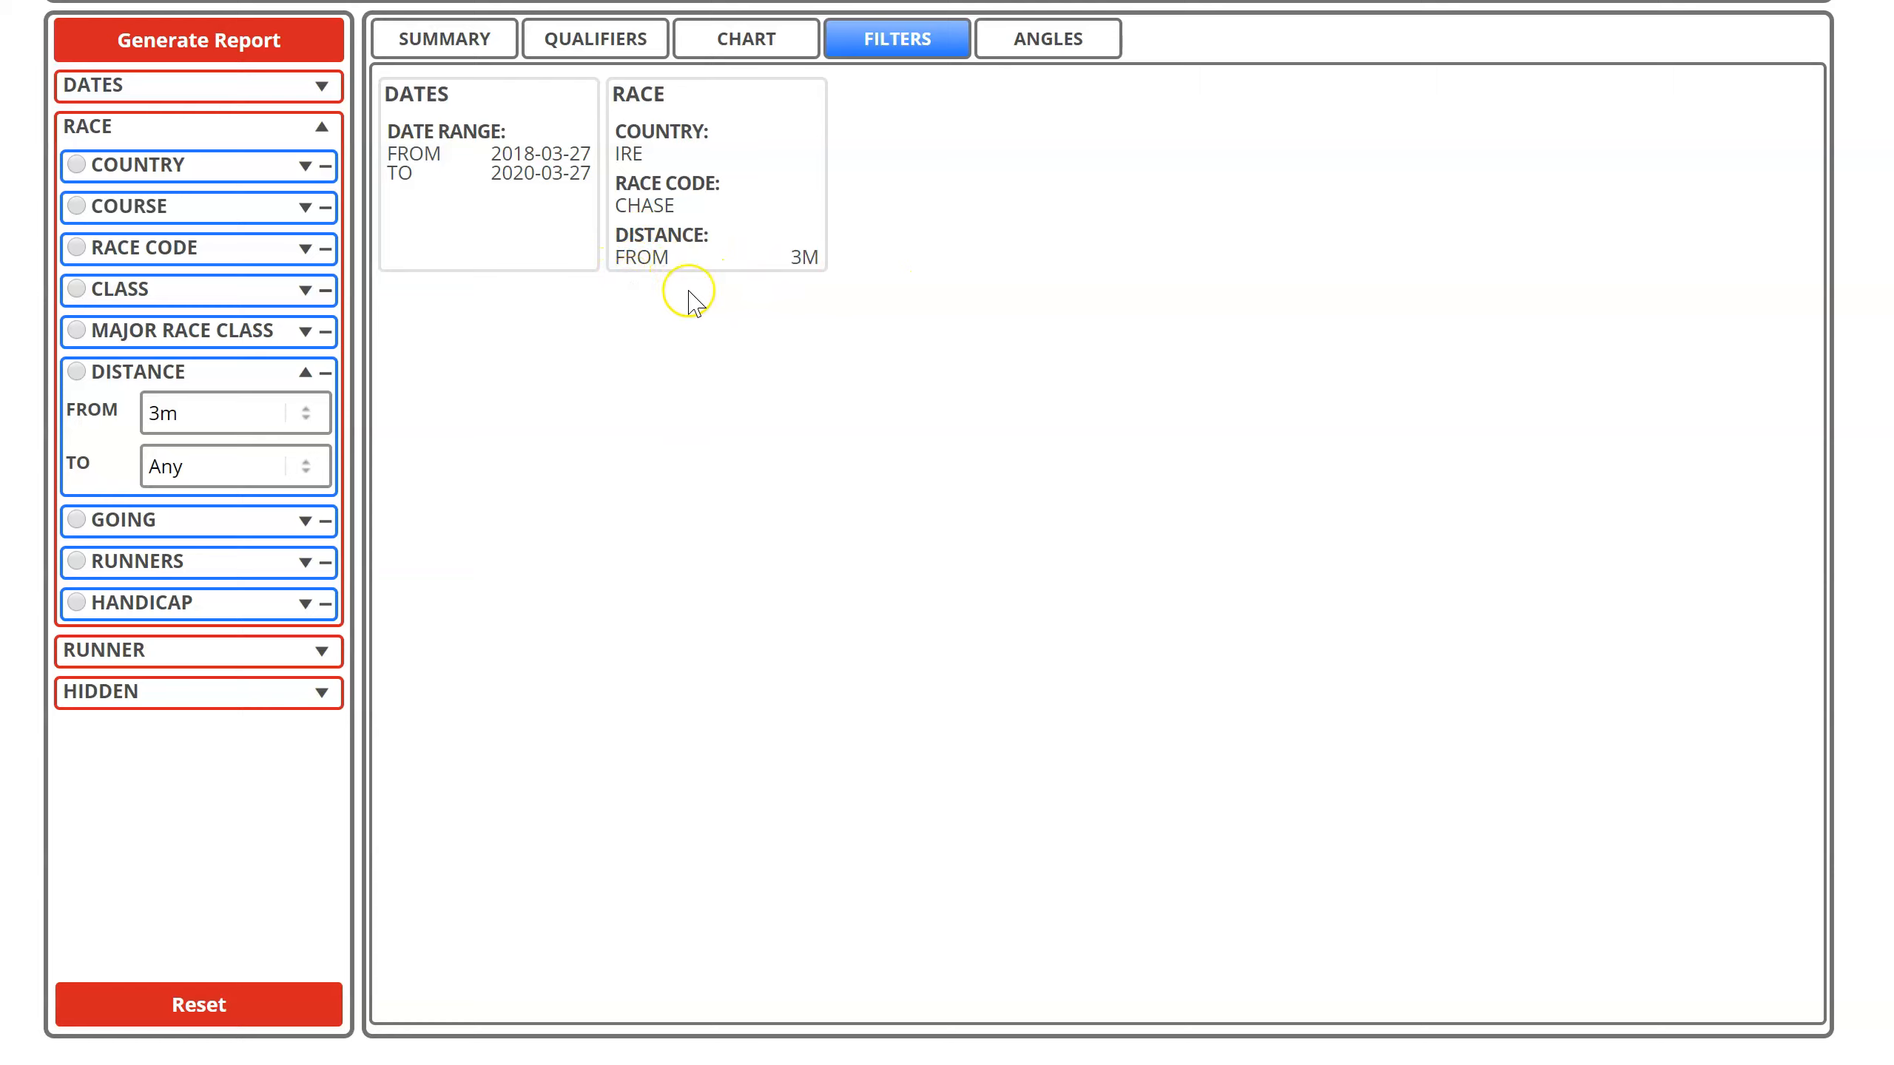
{"action": "left_click", "coordinate": [167, 485]}
{"action": "scroll", "coordinate": [254, 290], "scroll_direction": "down", "scroll_amount": 5}
{"action": "left_click", "coordinate": [195, 425]}
{"action": "left_click", "coordinate": [158, 54]}
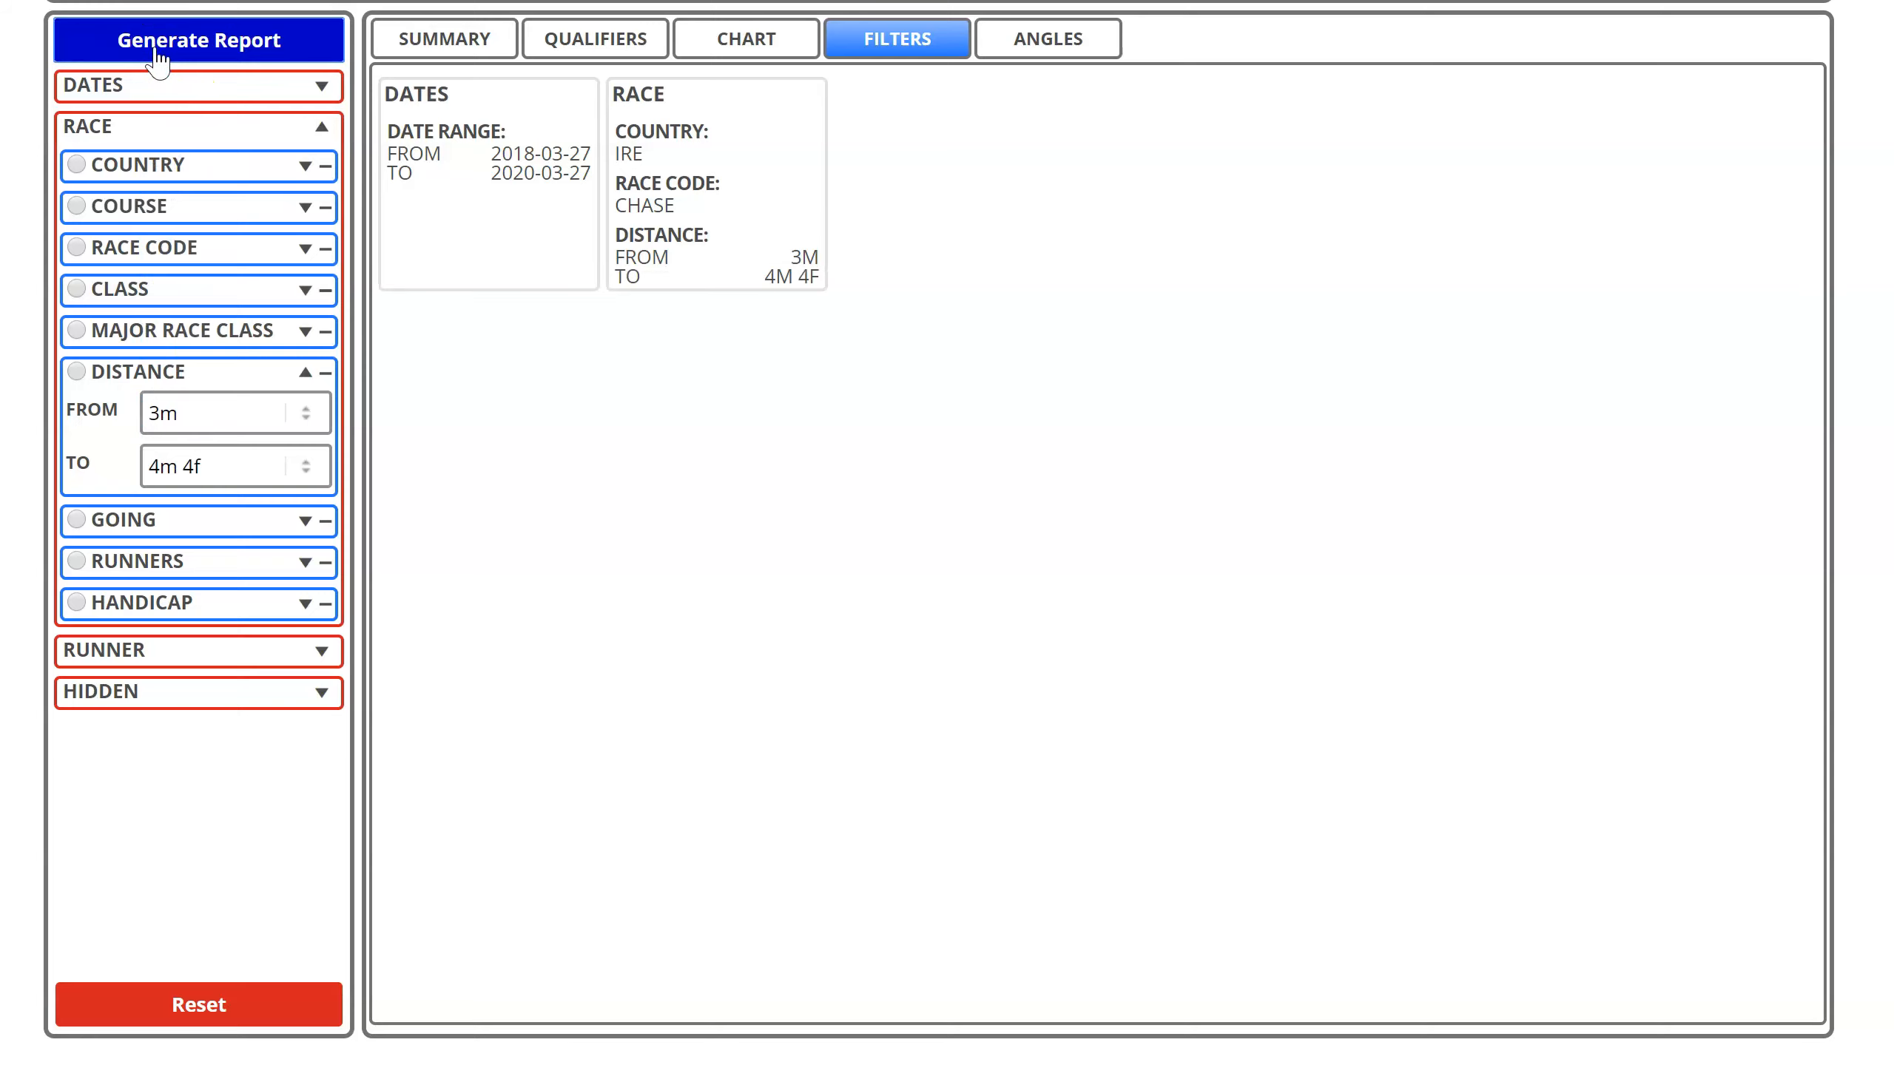
Look at the report summary and the Angles section, ending back on the summary
{"action": "left_click", "coordinate": [429, 38]}
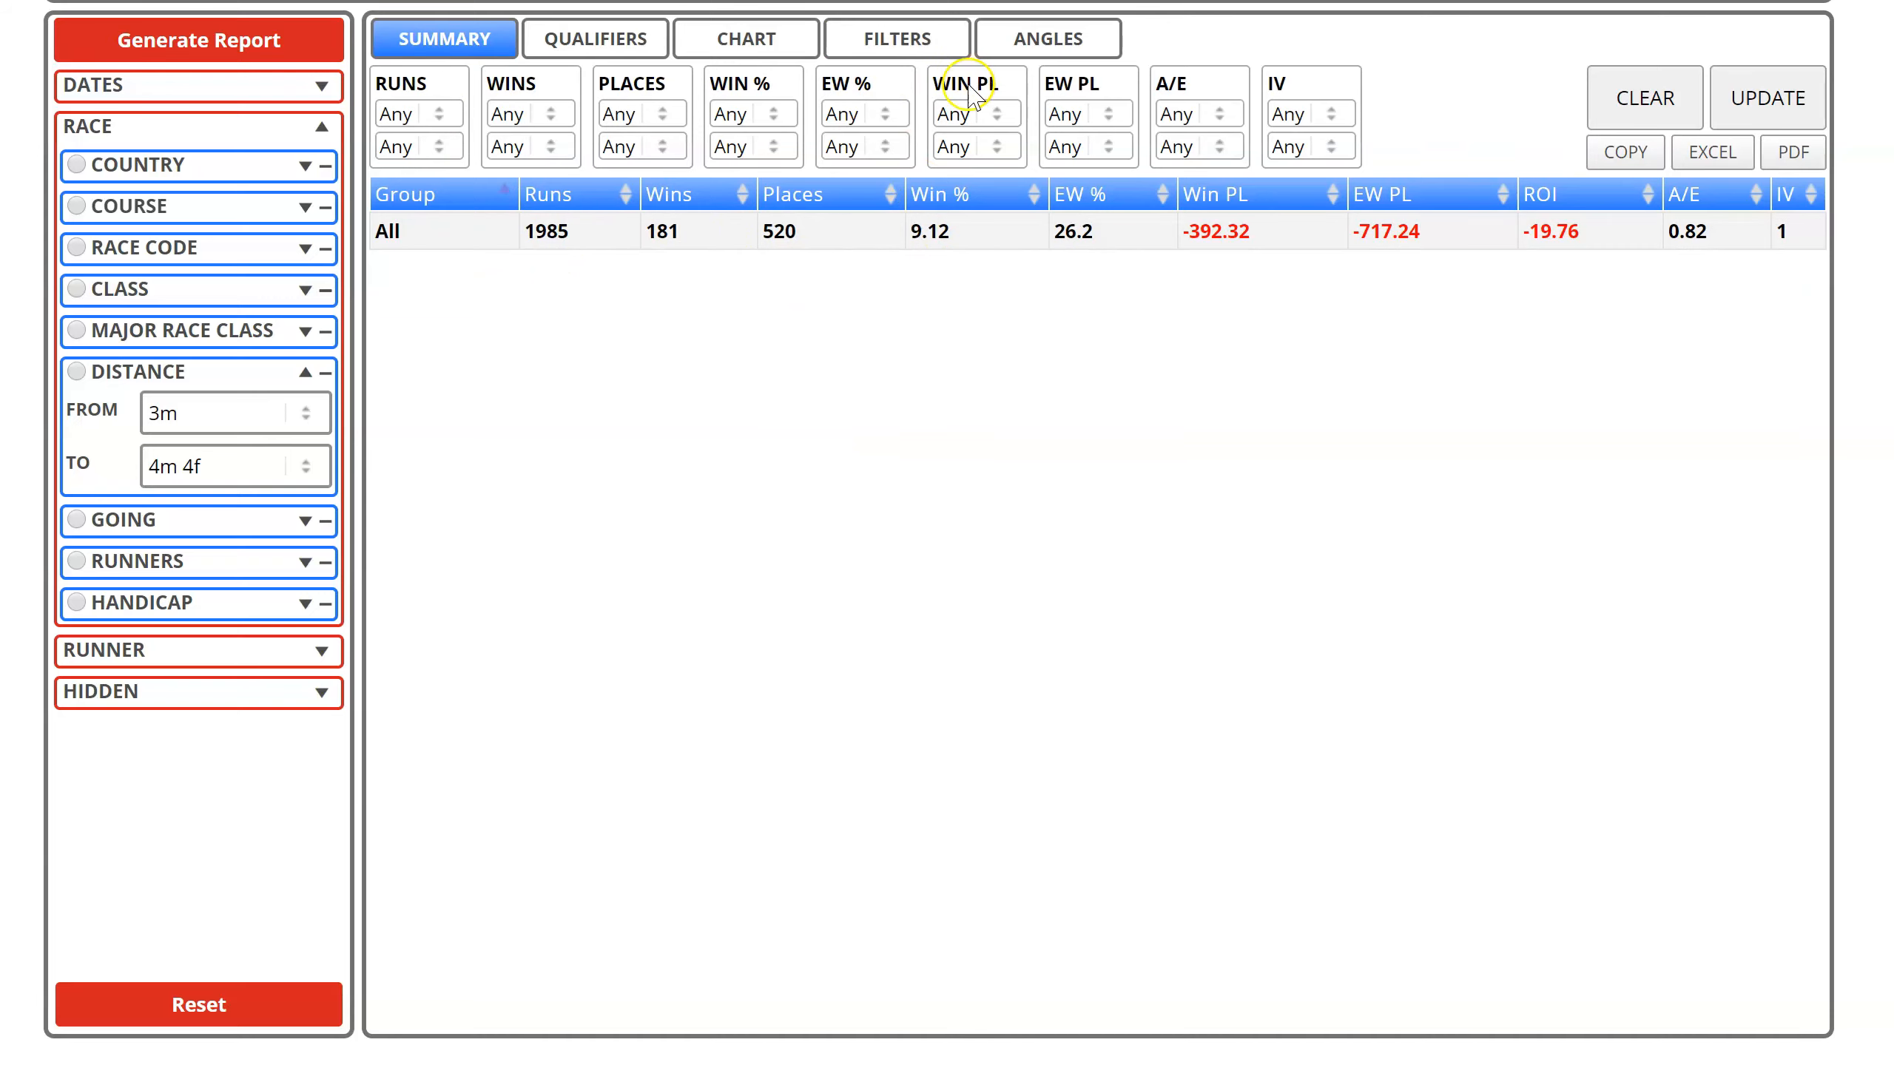
{"action": "left_click", "coordinate": [1045, 50]}
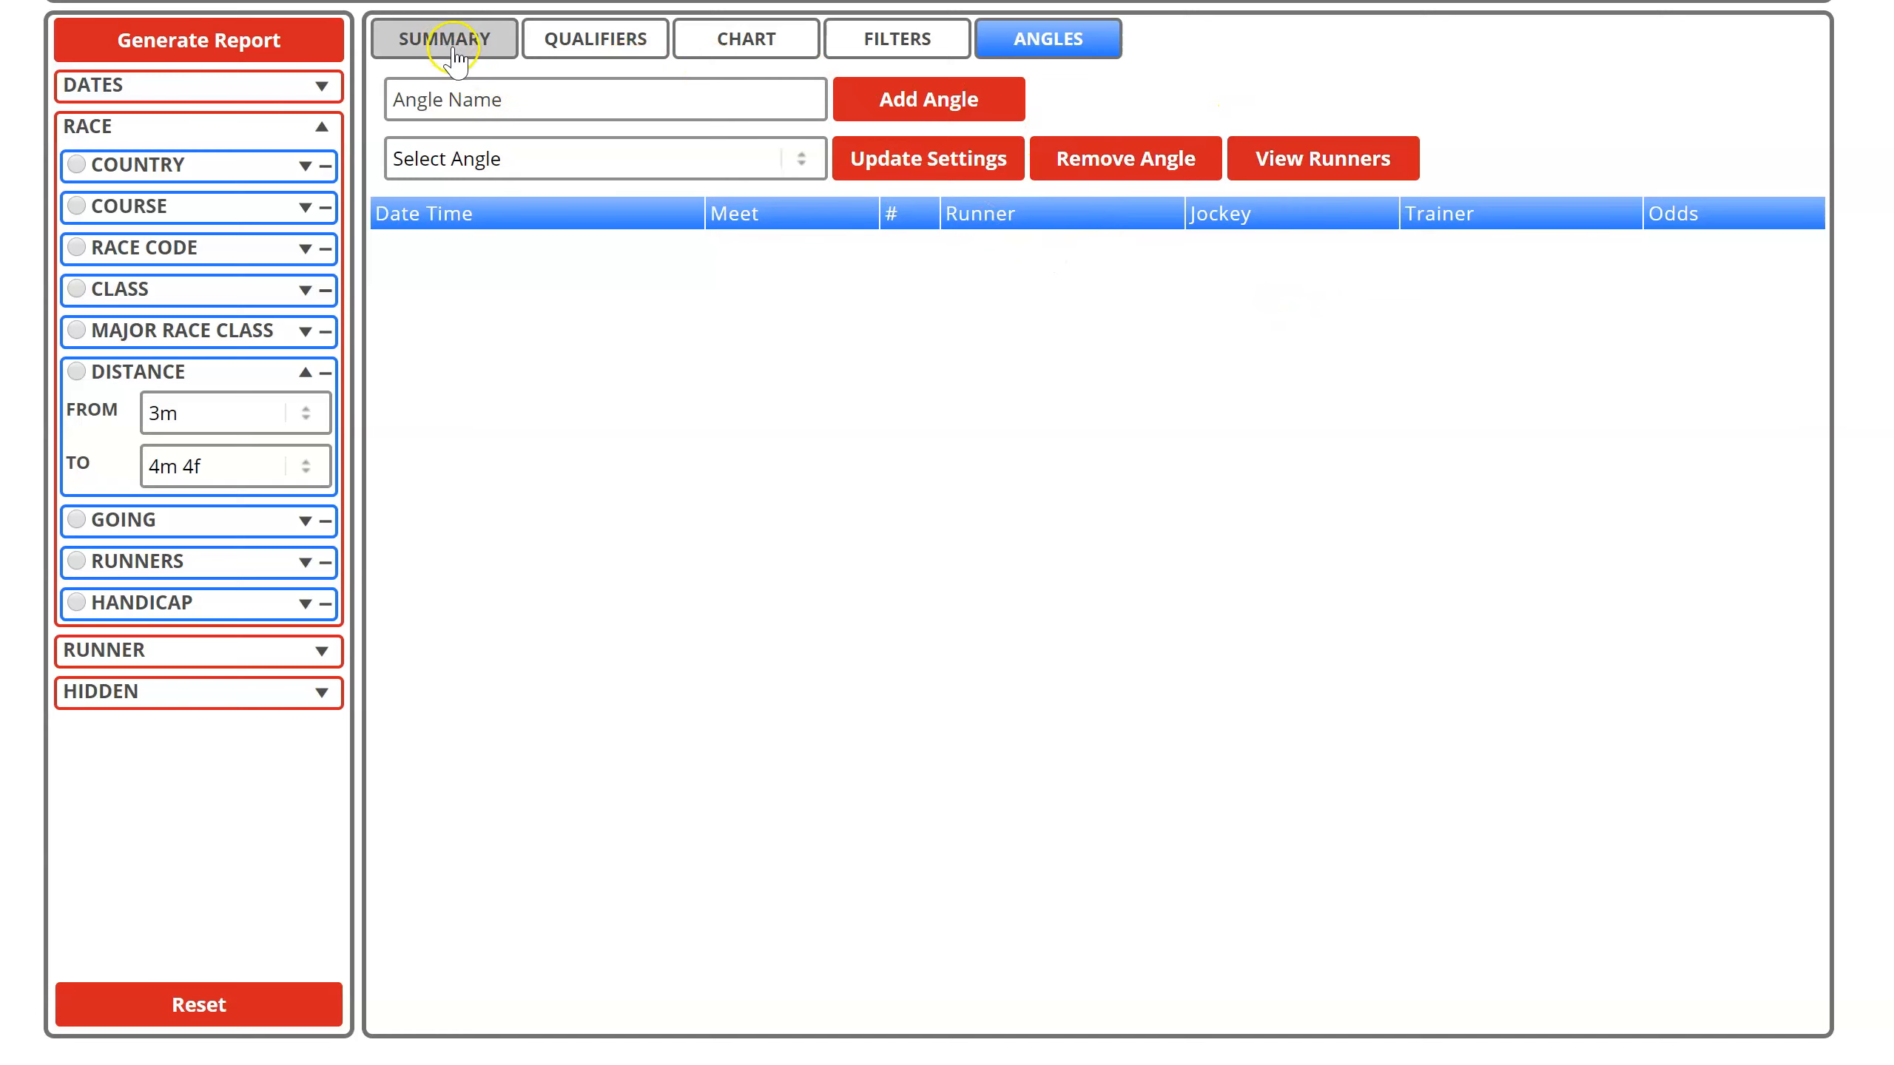
{"action": "left_click", "coordinate": [445, 43]}
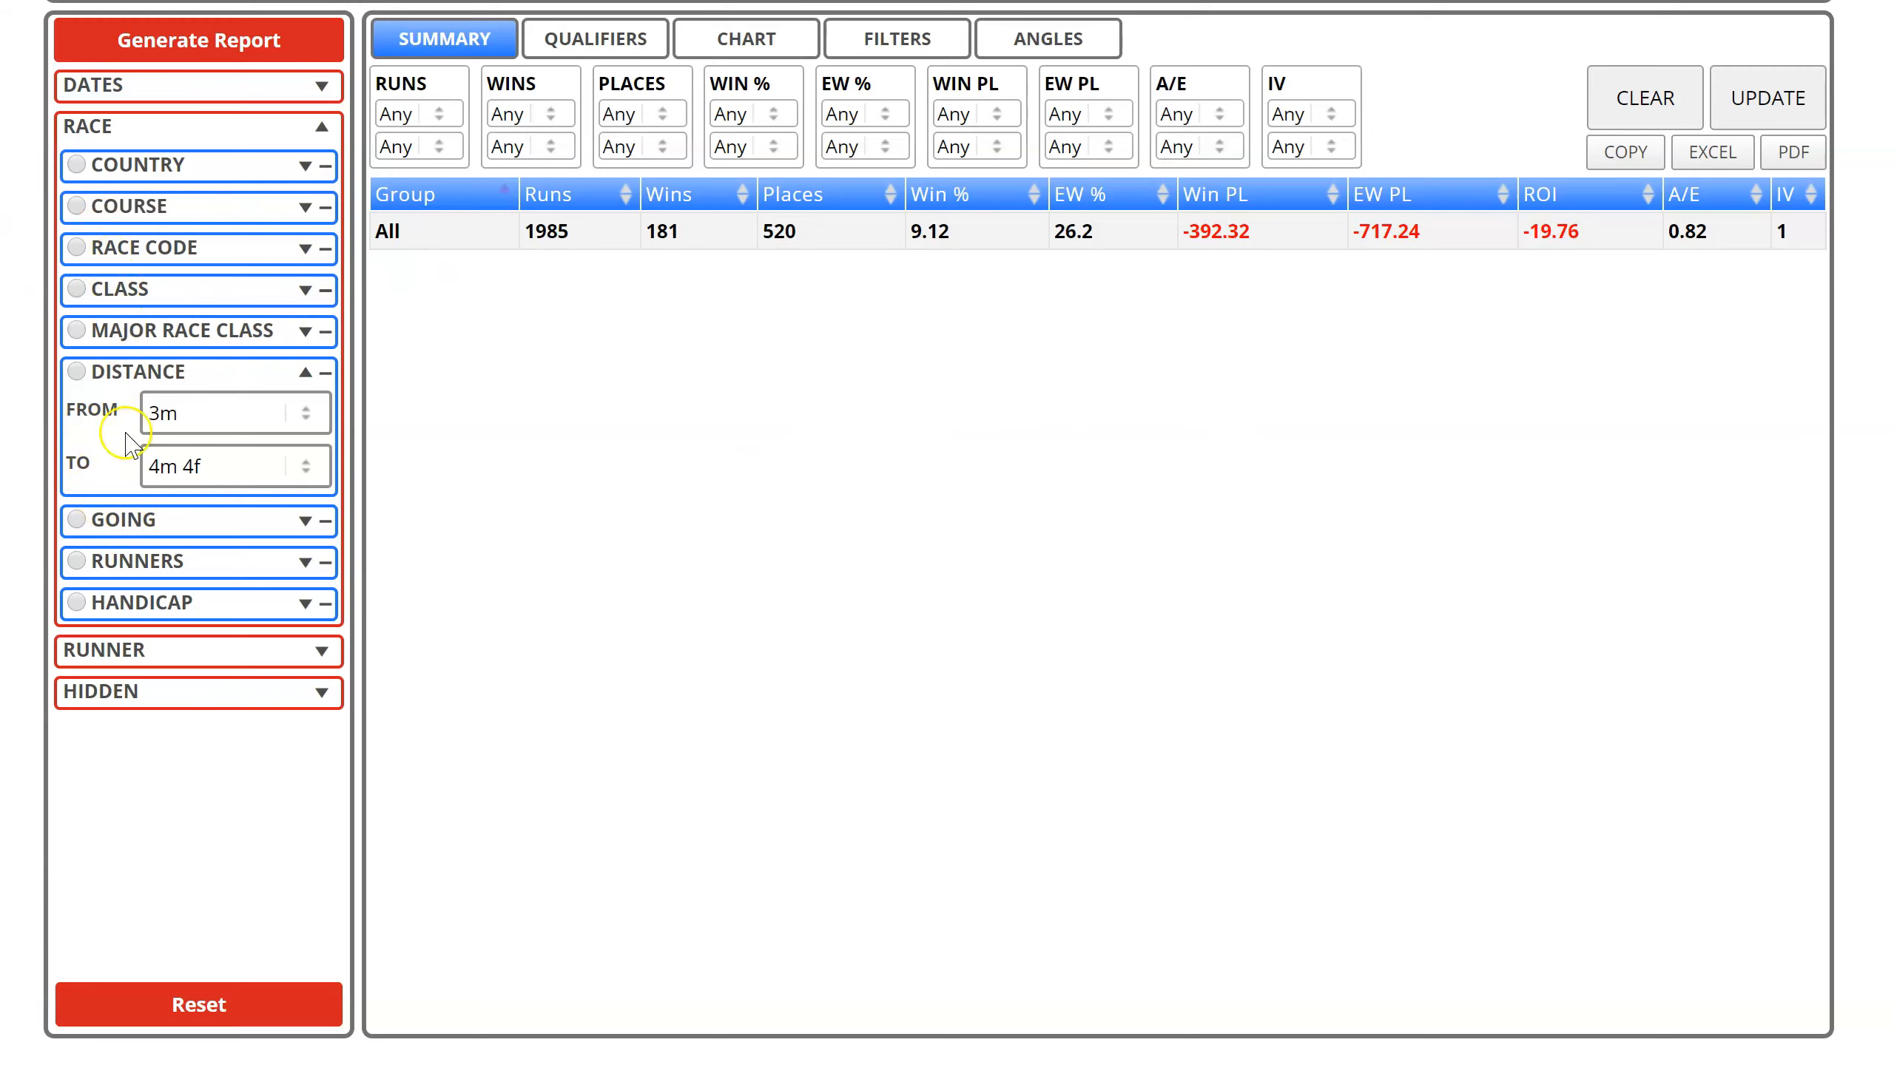
Collapse the Race filters, choose Sire in the Runner filters as the grouping and generate the report
{"action": "left_click", "coordinate": [132, 126]}
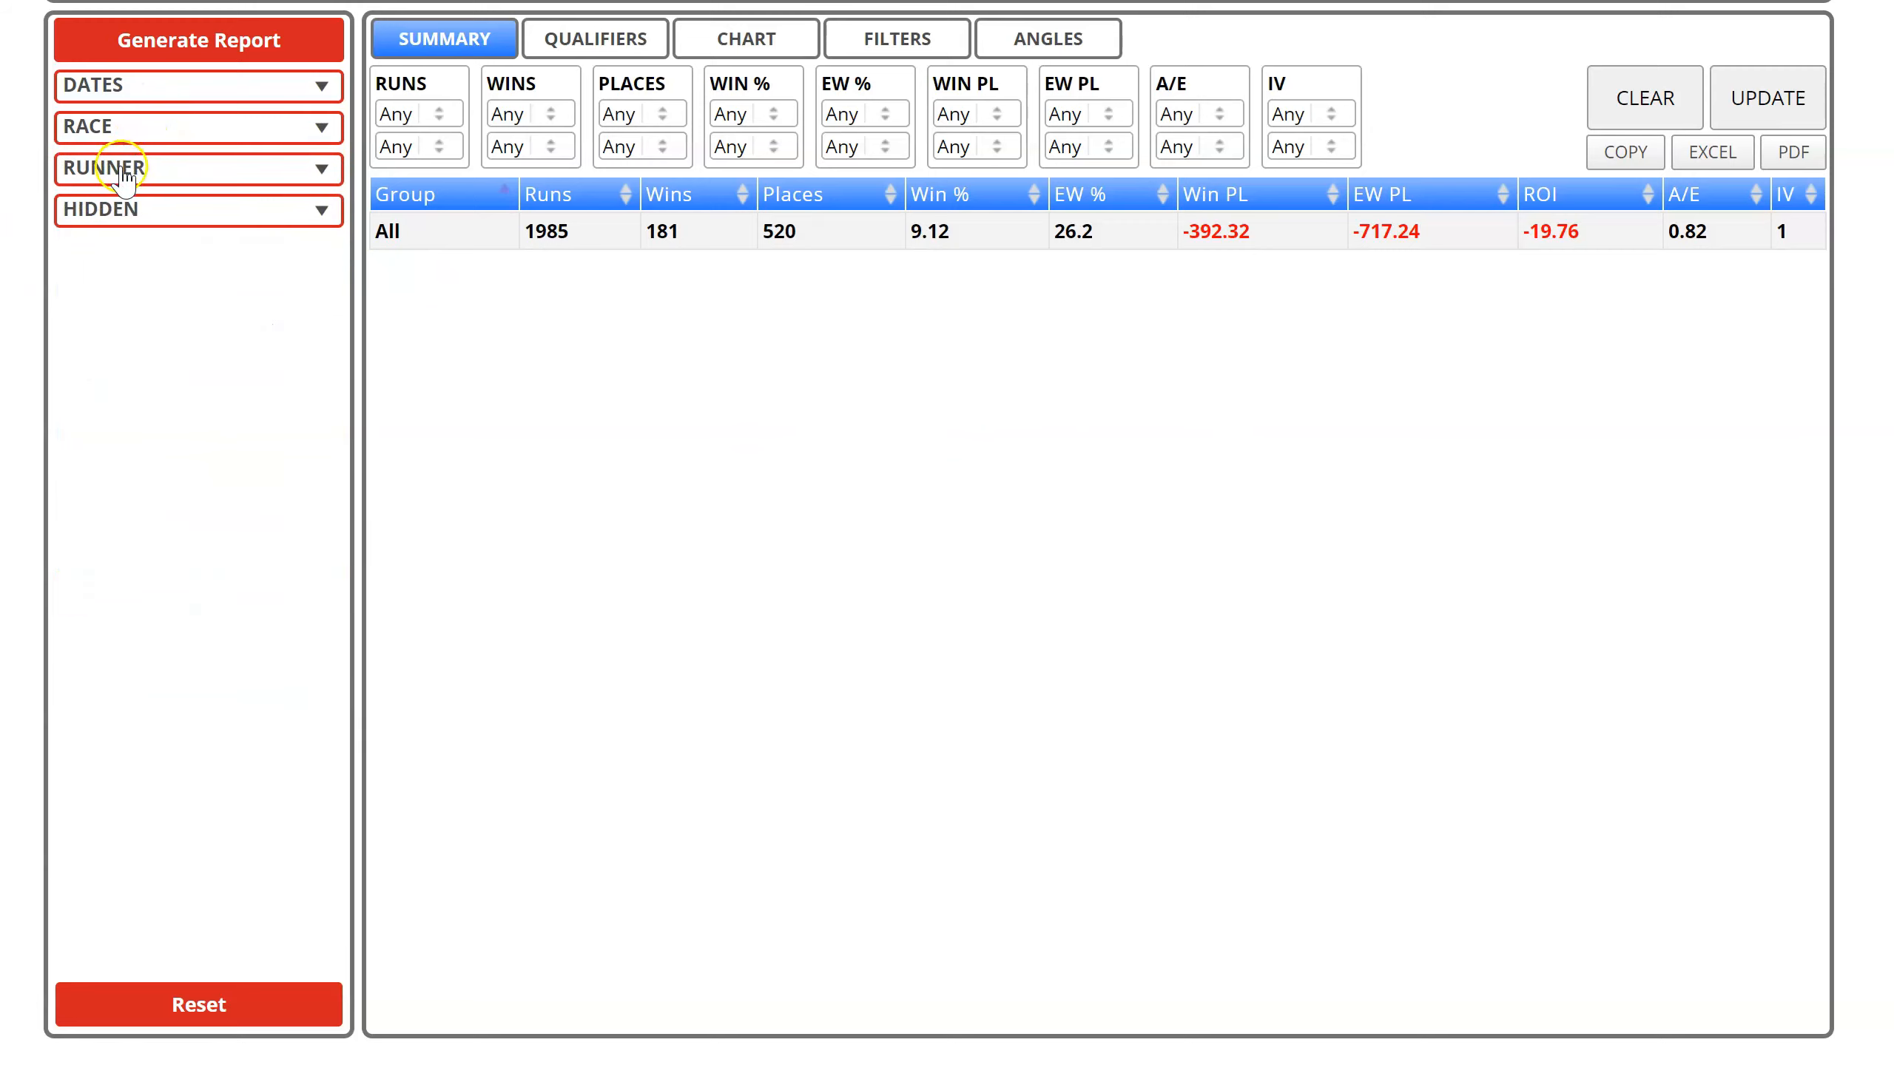
{"action": "left_click", "coordinate": [123, 168]}
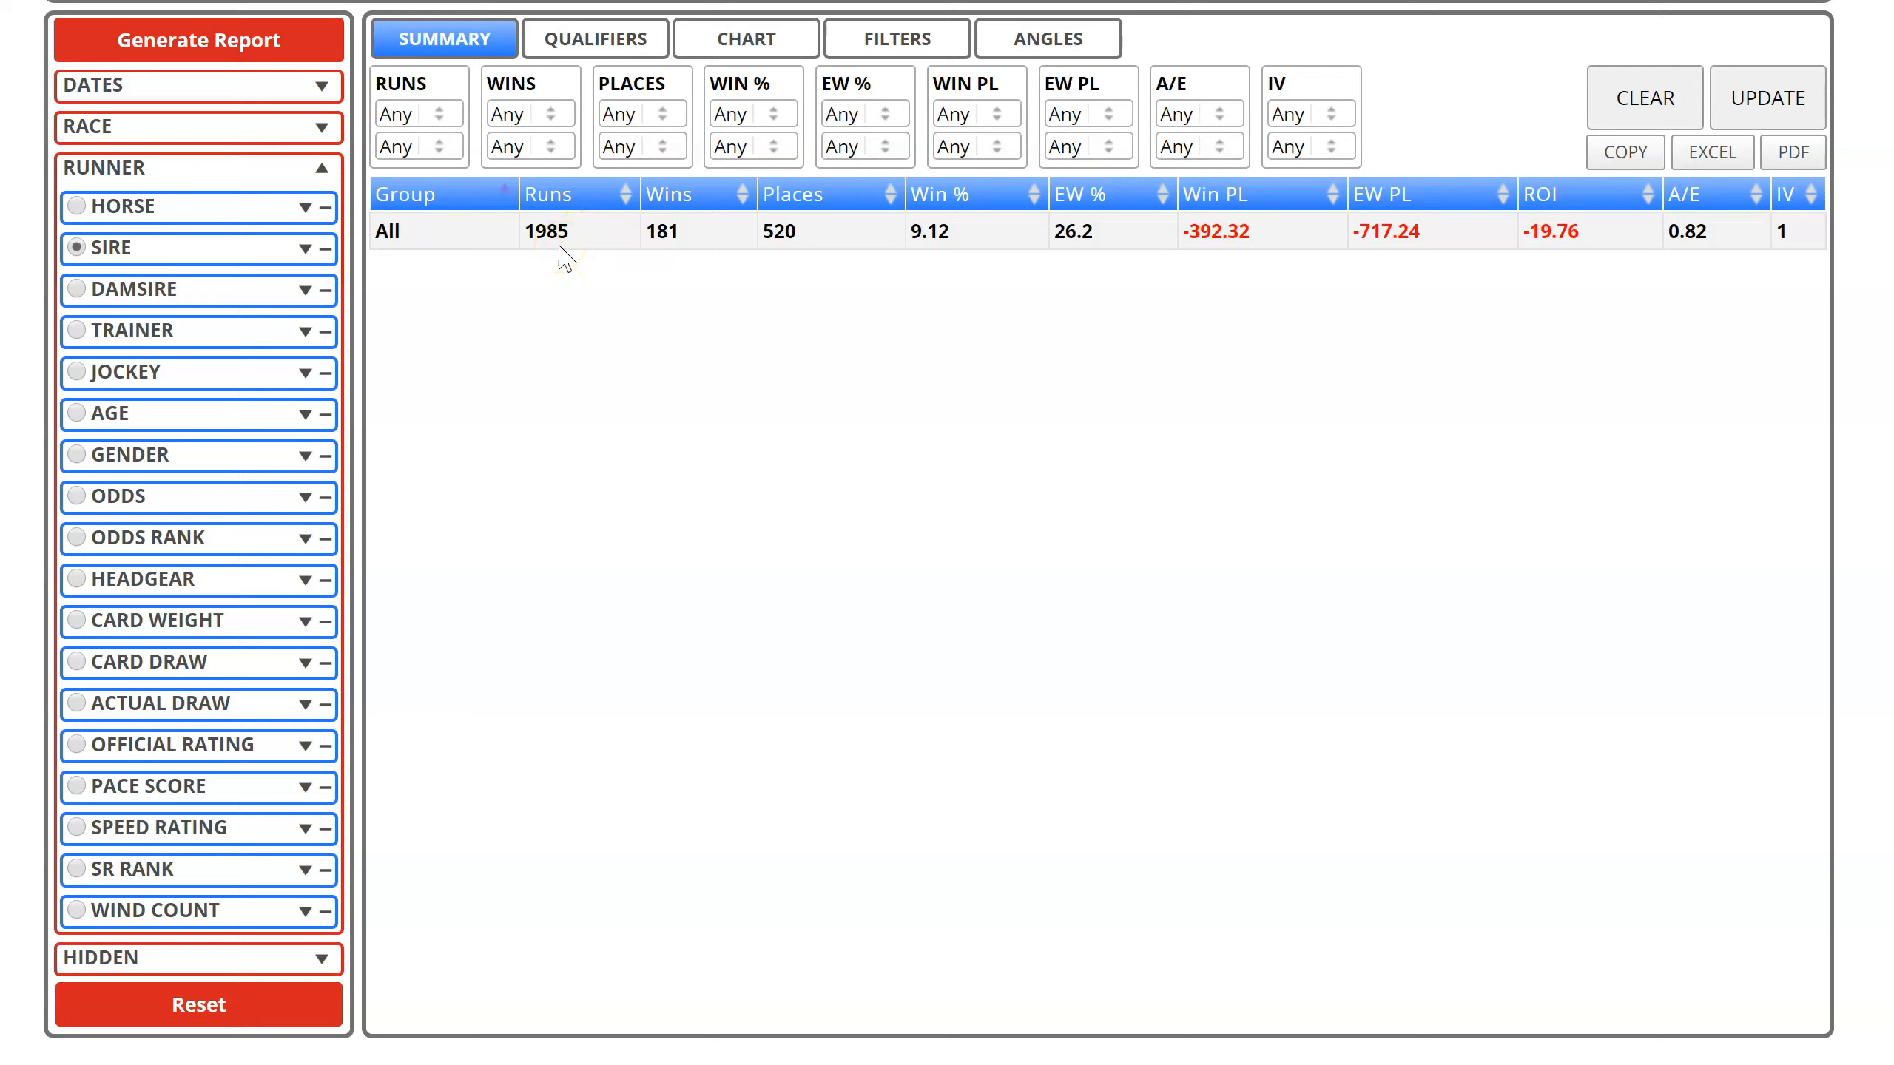
{"action": "left_click", "coordinate": [184, 52]}
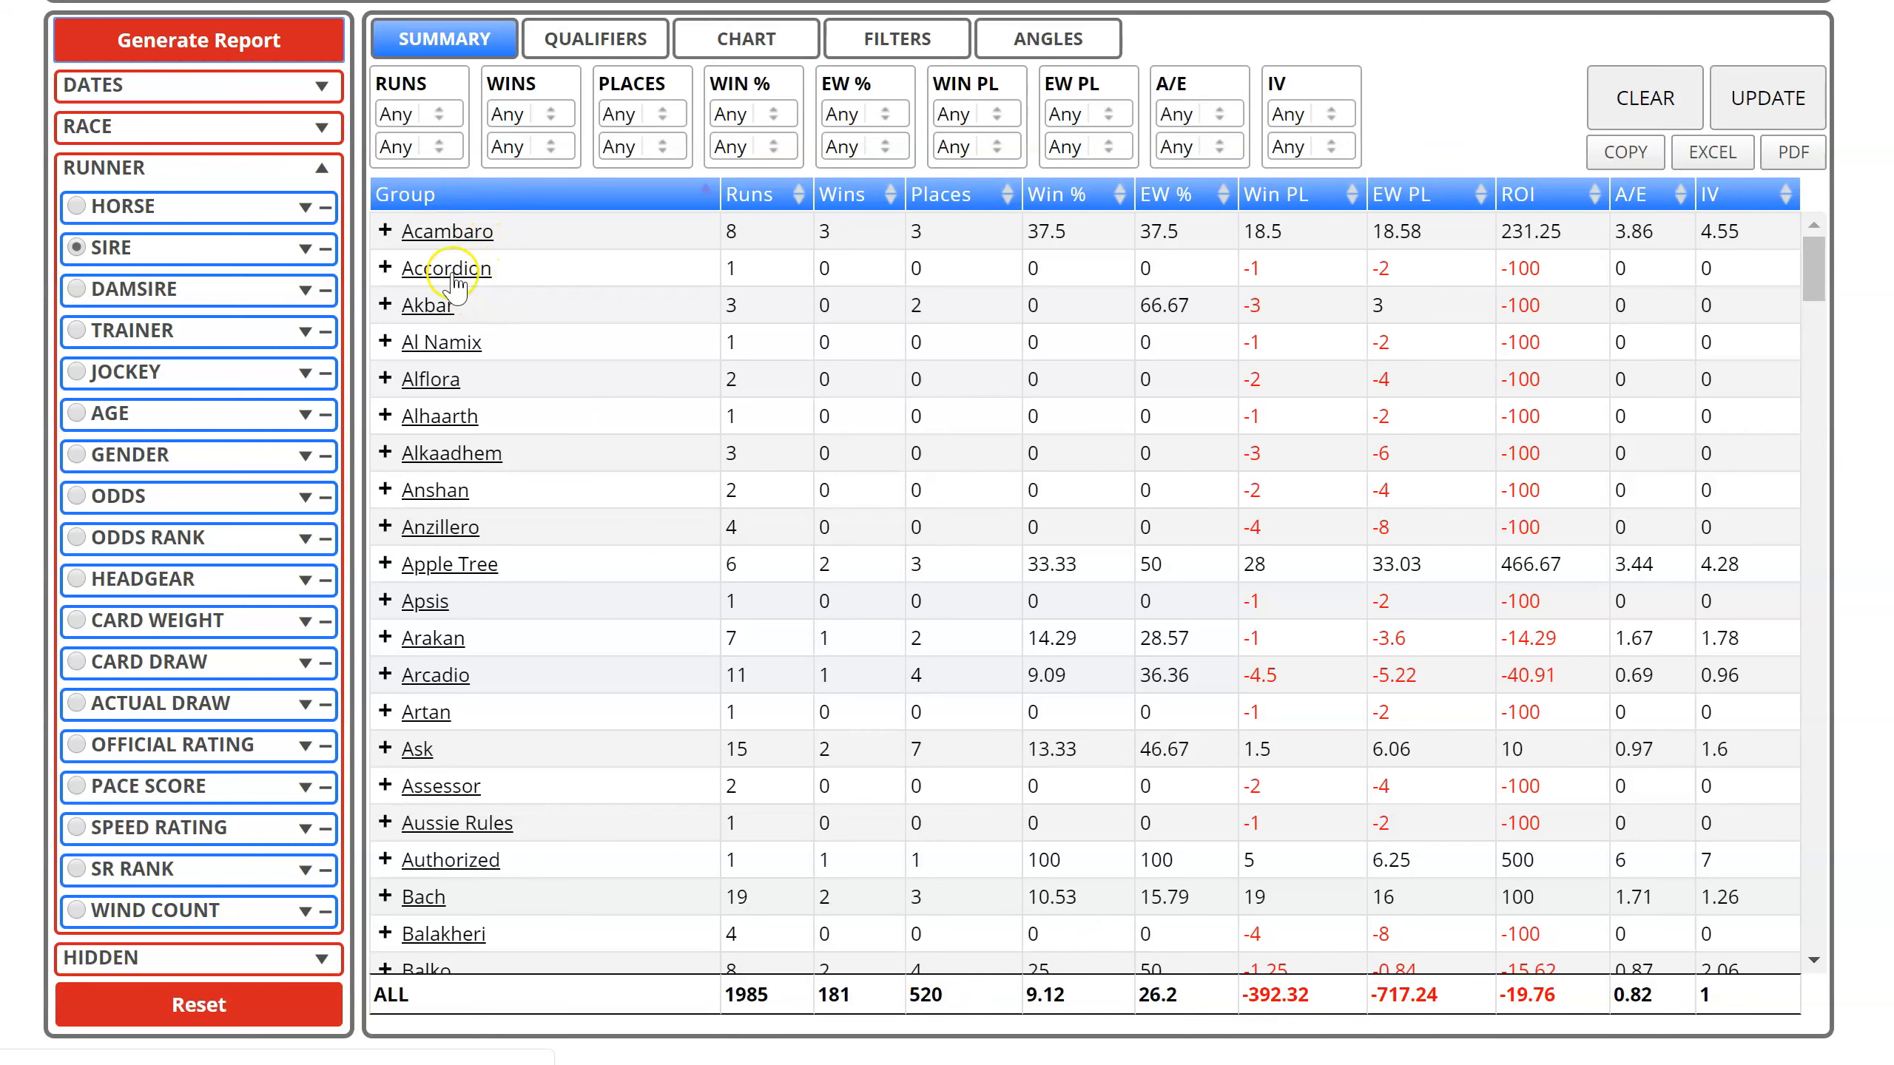
Look through the full list of sire results, check the query's active filters and return to the summary
{"action": "scroll", "coordinate": [653, 480], "scroll_direction": "down", "scroll_amount": 10}
{"action": "scroll", "coordinate": [652, 481], "scroll_direction": "down", "scroll_amount": 20}
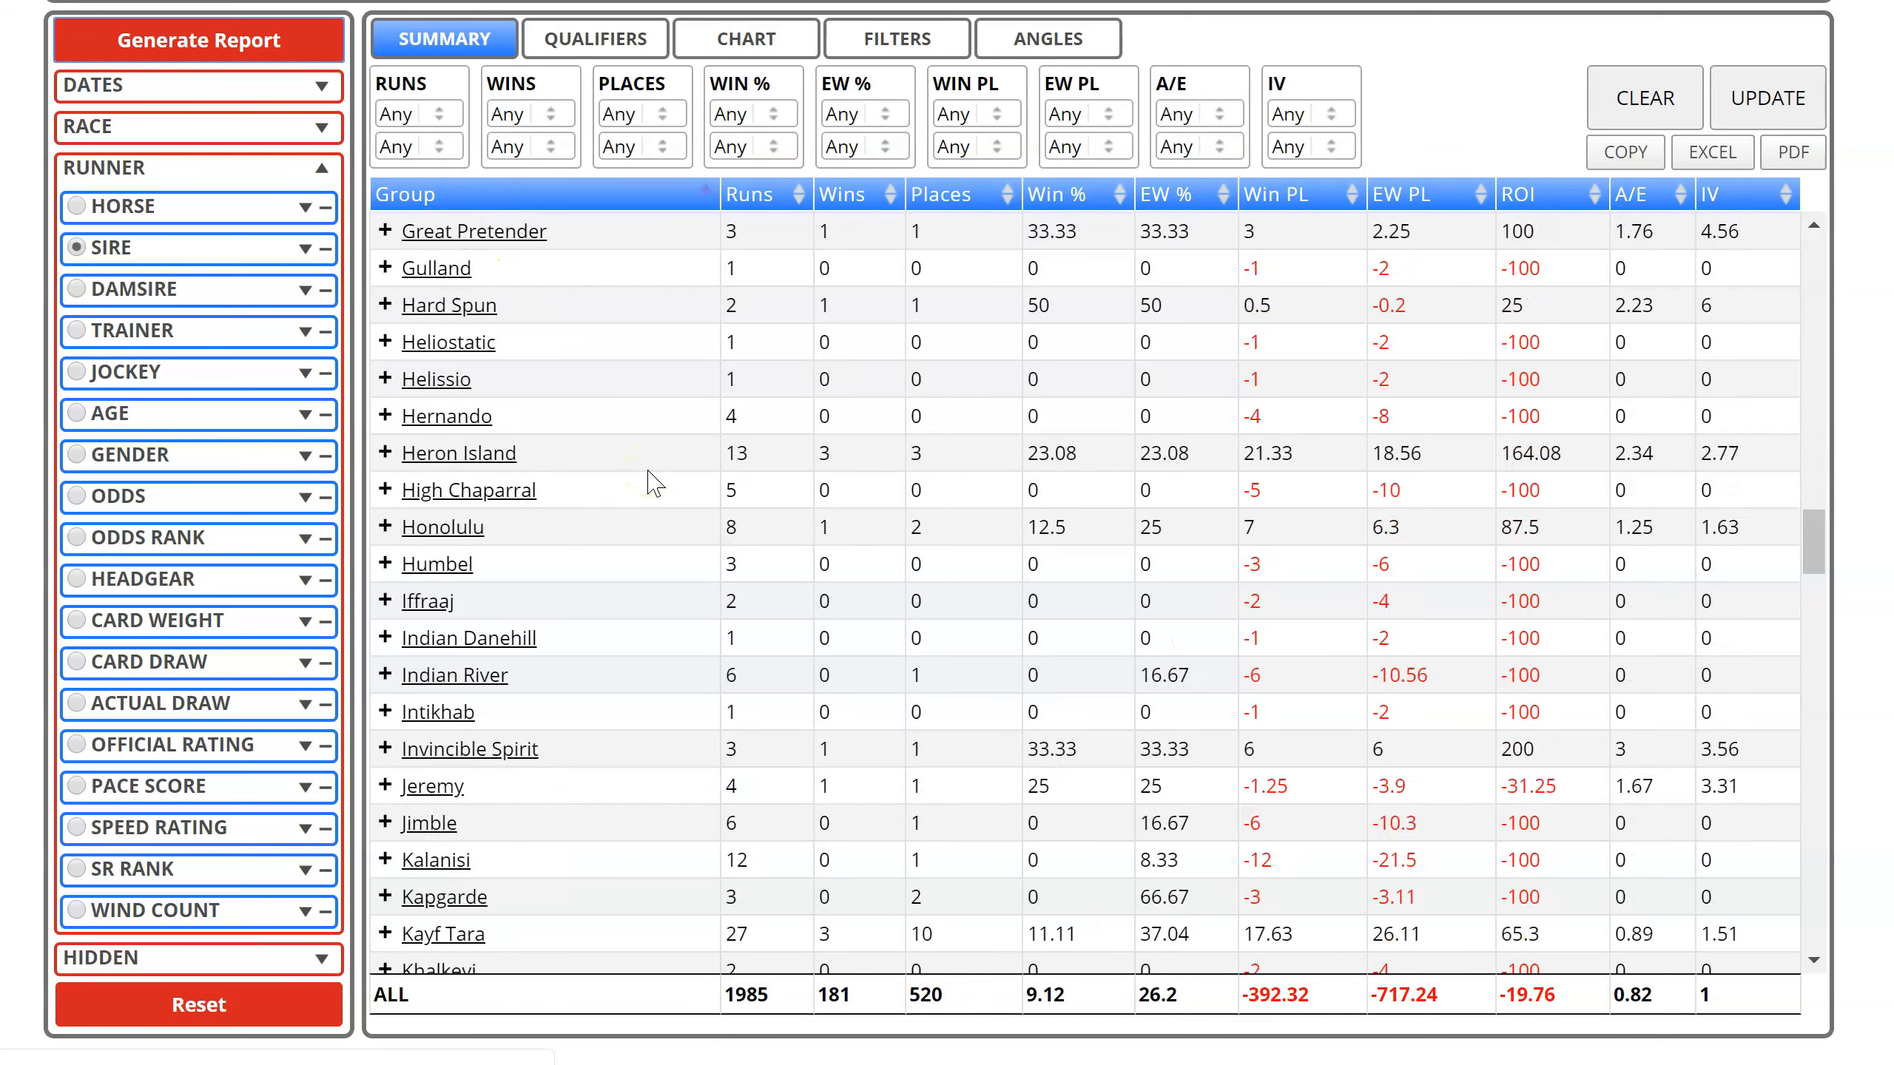
{"action": "scroll", "coordinate": [652, 481], "scroll_direction": "up", "scroll_amount": 20}
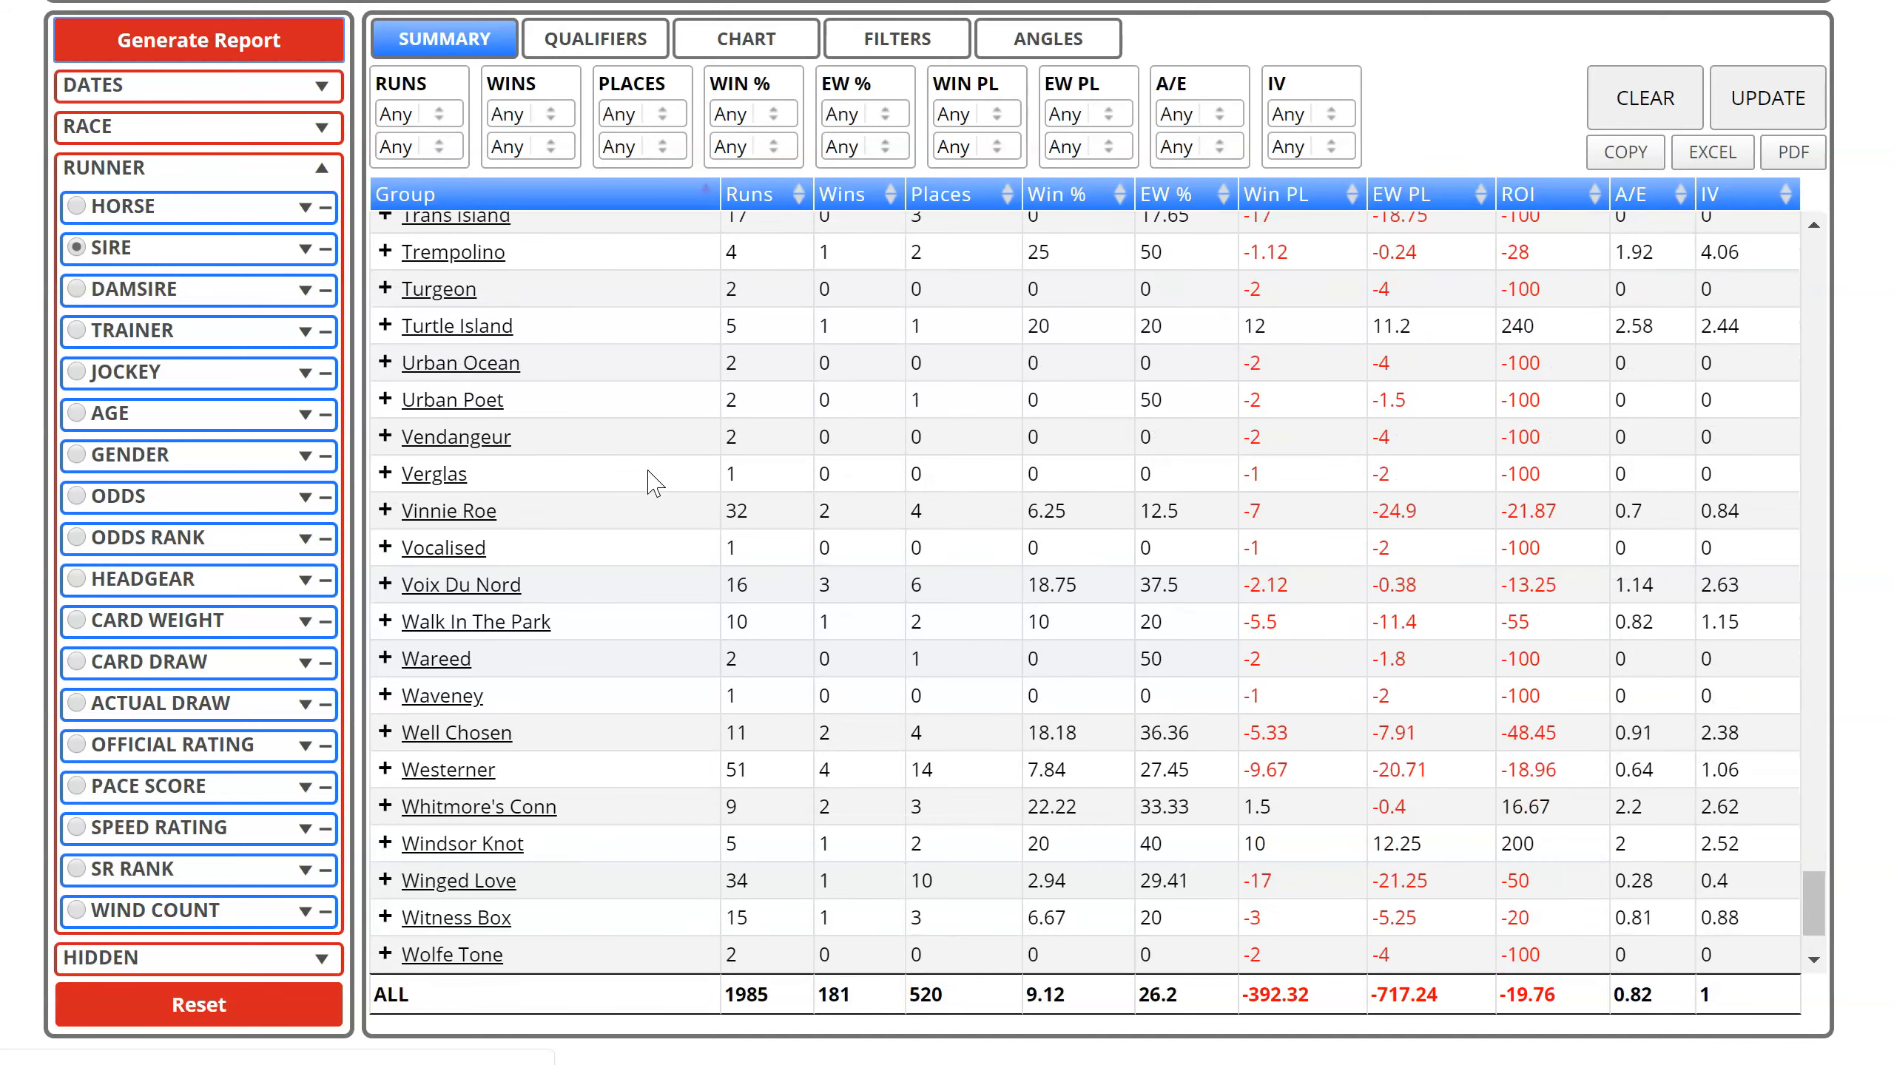
{"action": "scroll", "coordinate": [653, 481], "scroll_direction": "up", "scroll_amount": 10}
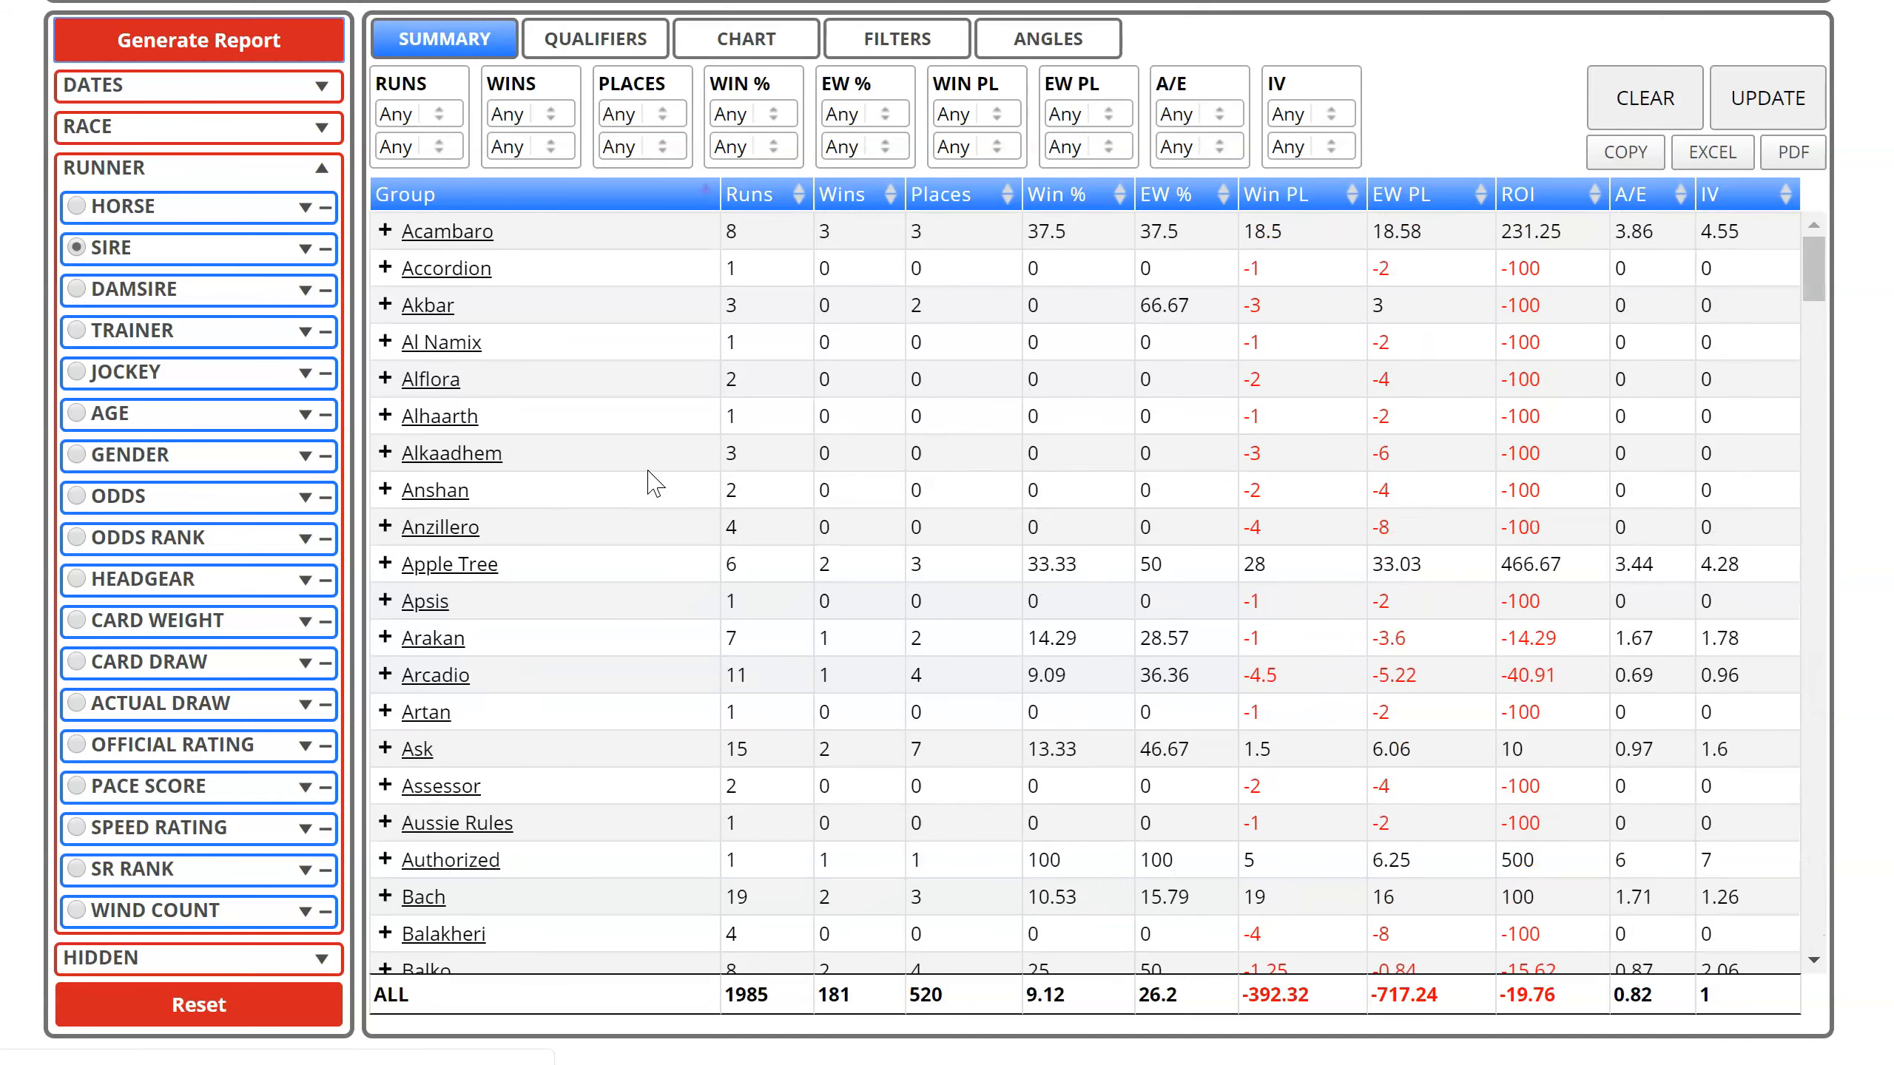
{"action": "left_click", "coordinate": [597, 395]}
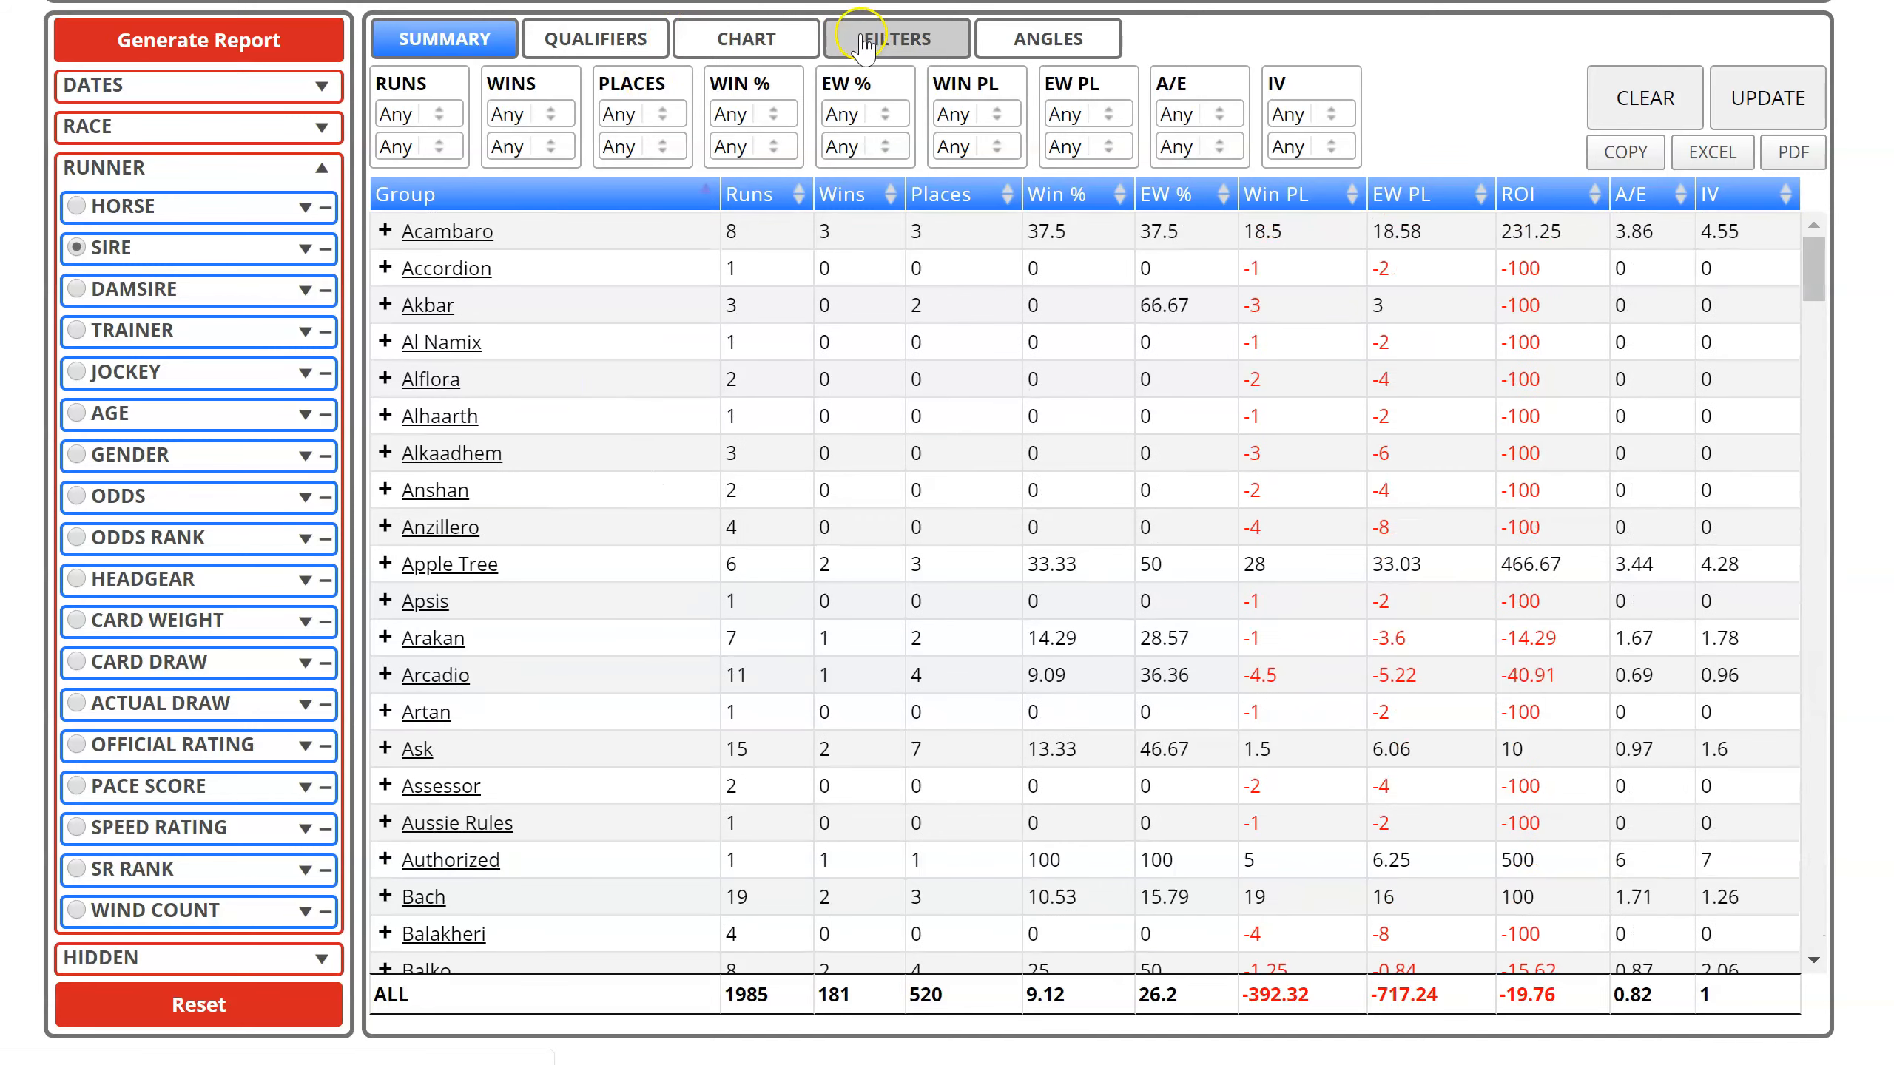
{"action": "left_click", "coordinate": [894, 39]}
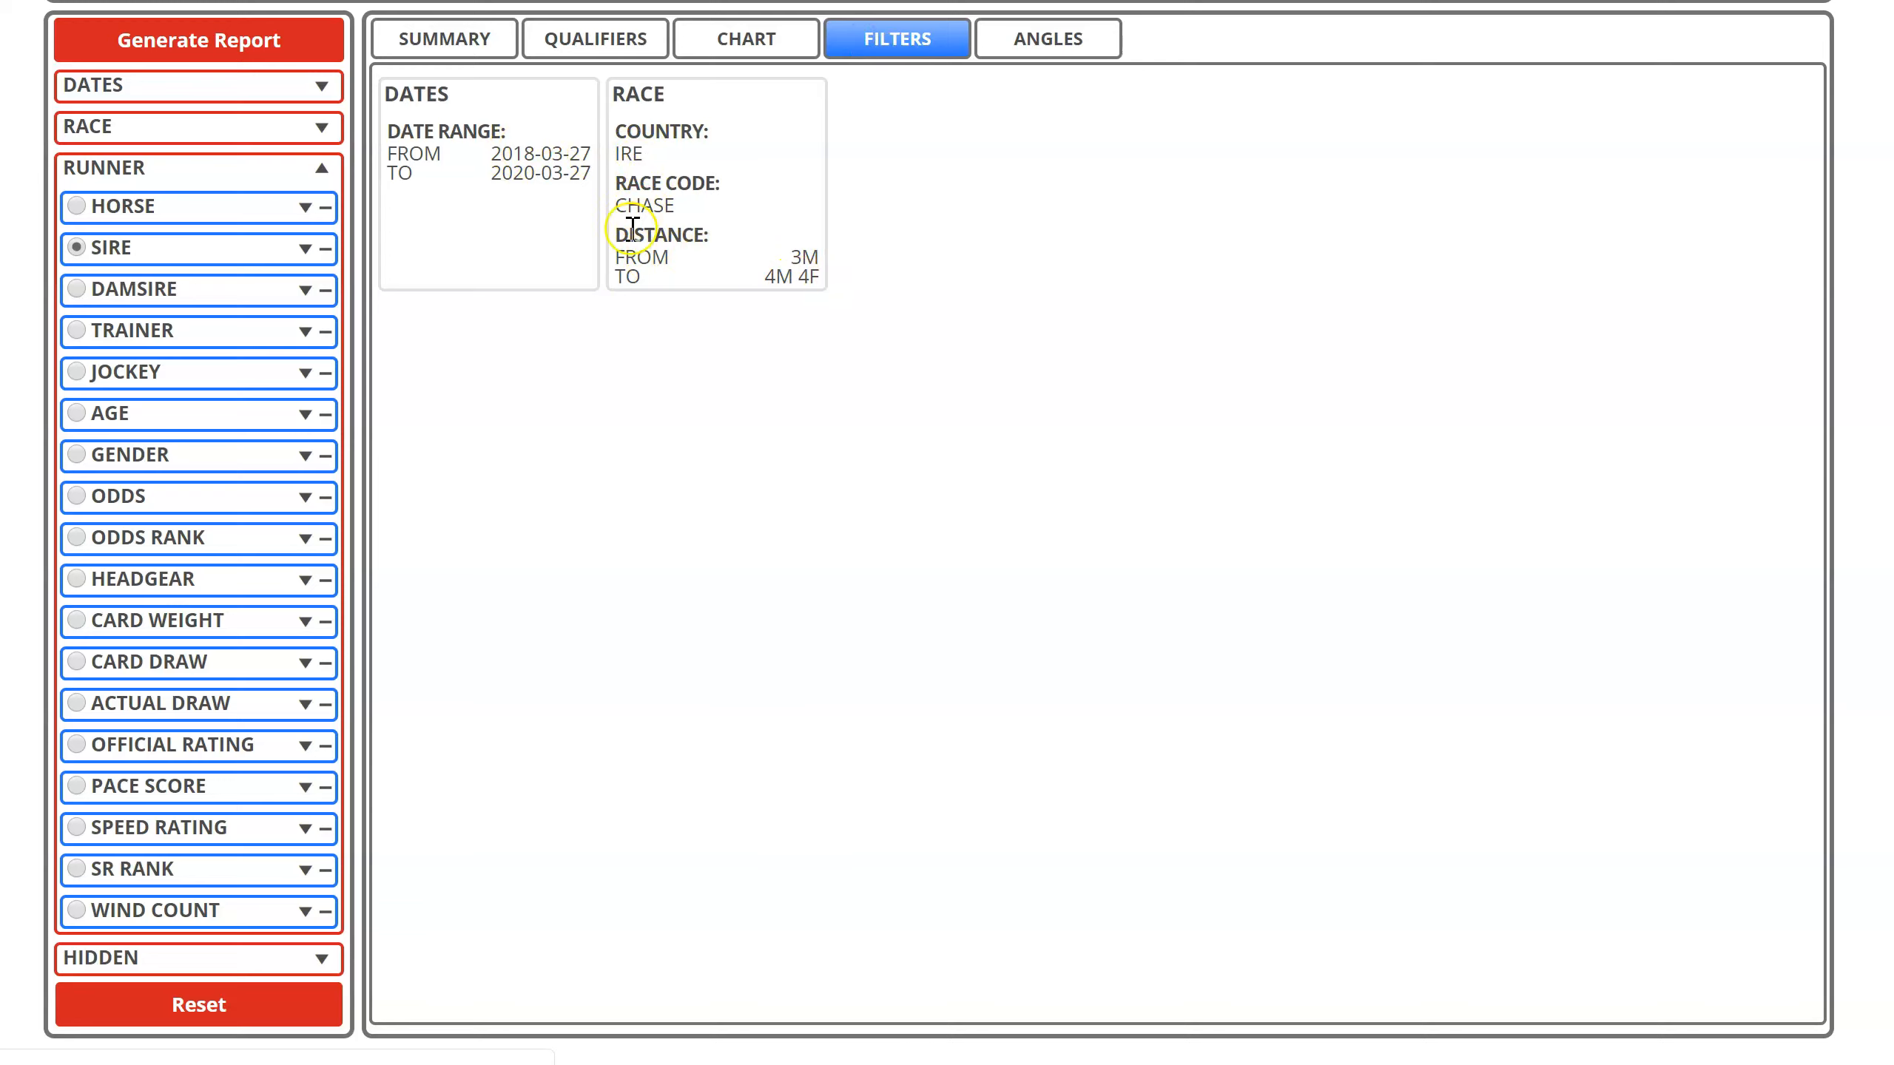
{"action": "left_click", "coordinate": [443, 47]}
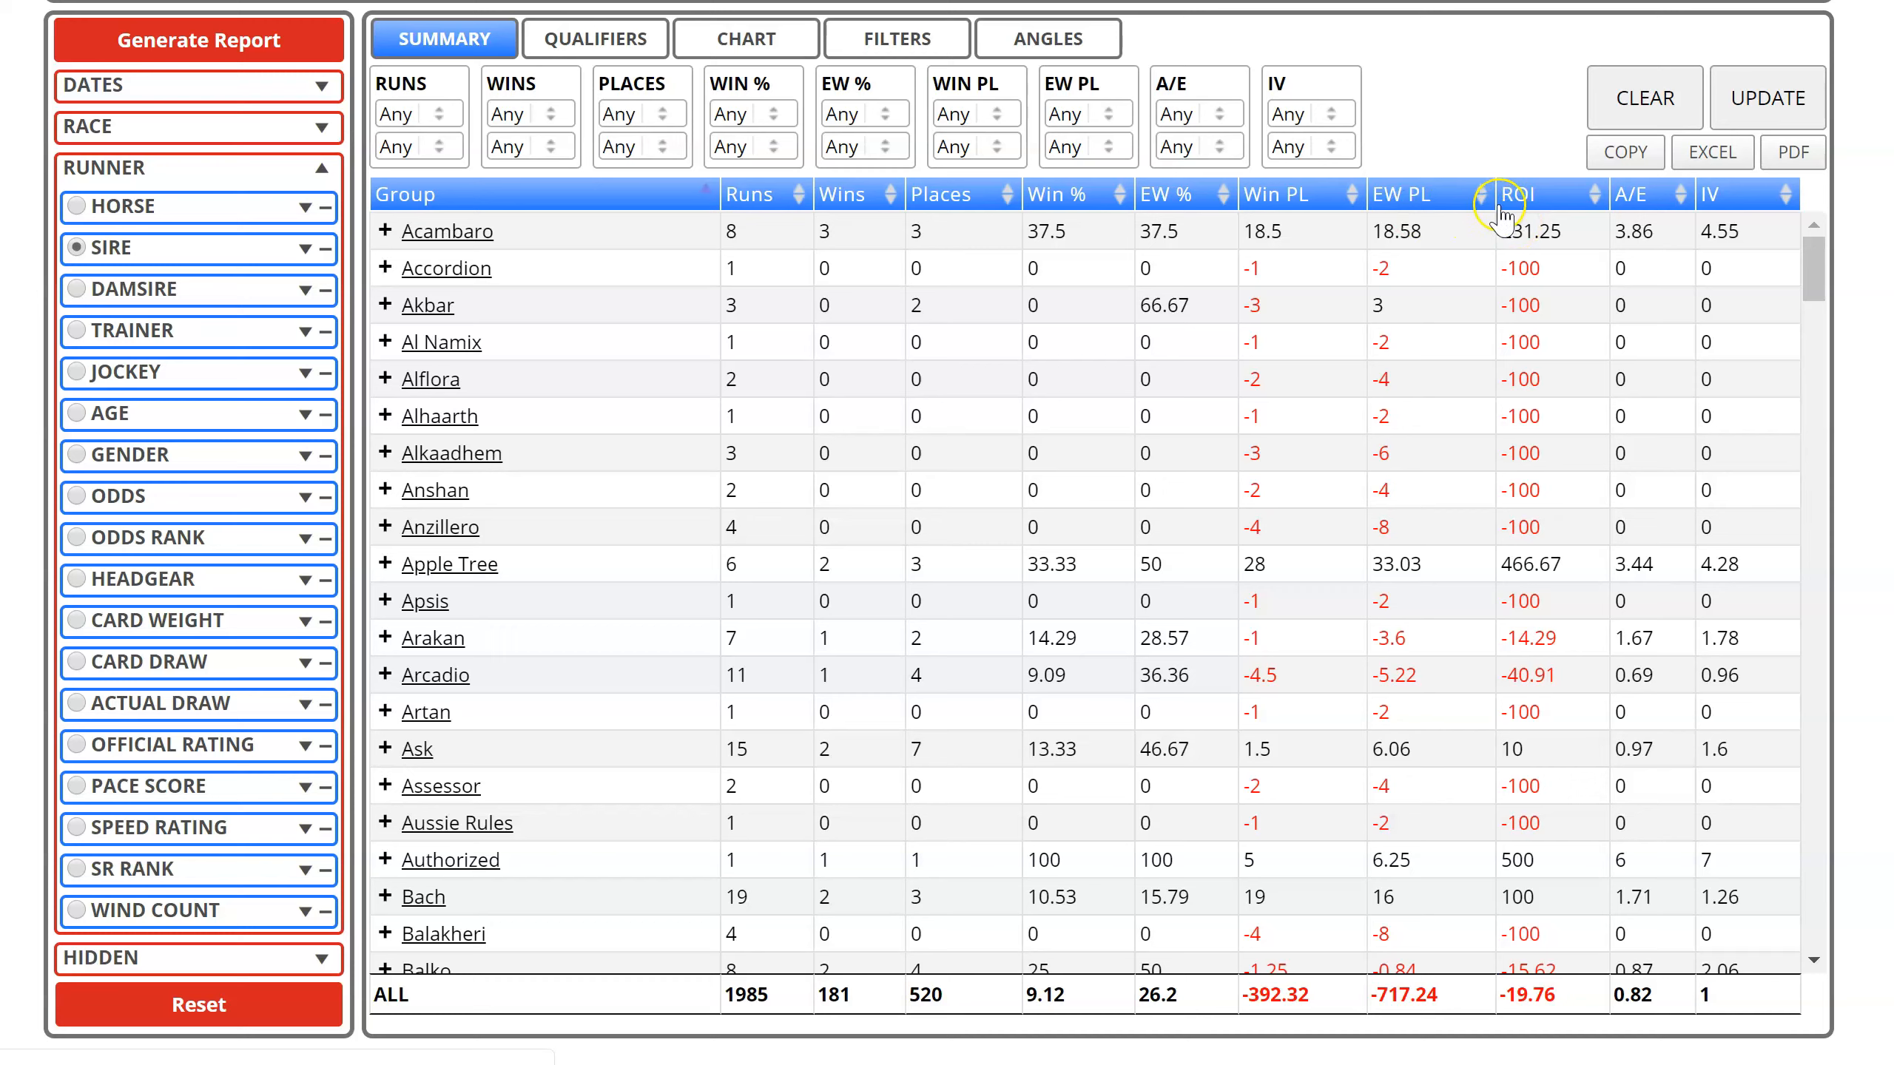
Sort the sire results by A/E from highest to lowest
{"action": "left_click", "coordinate": [1633, 199]}
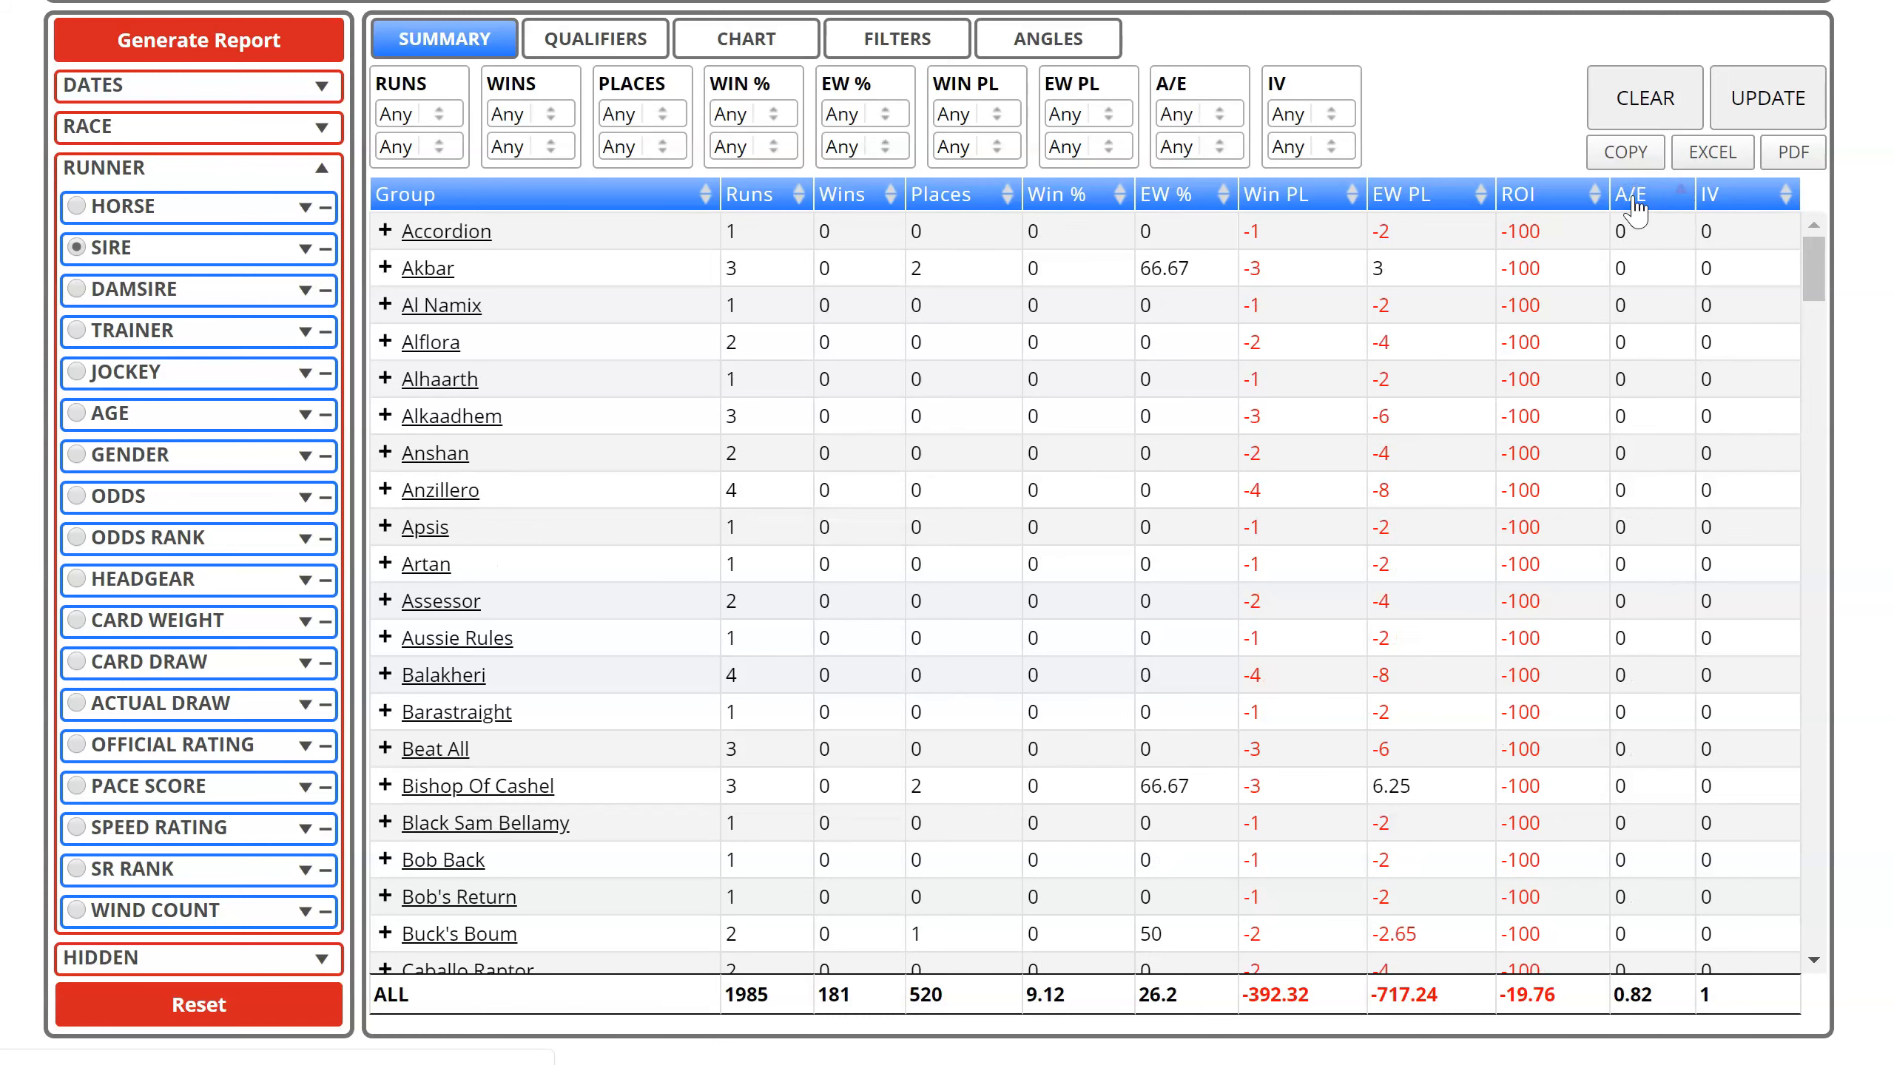
{"action": "left_click", "coordinate": [1633, 199]}
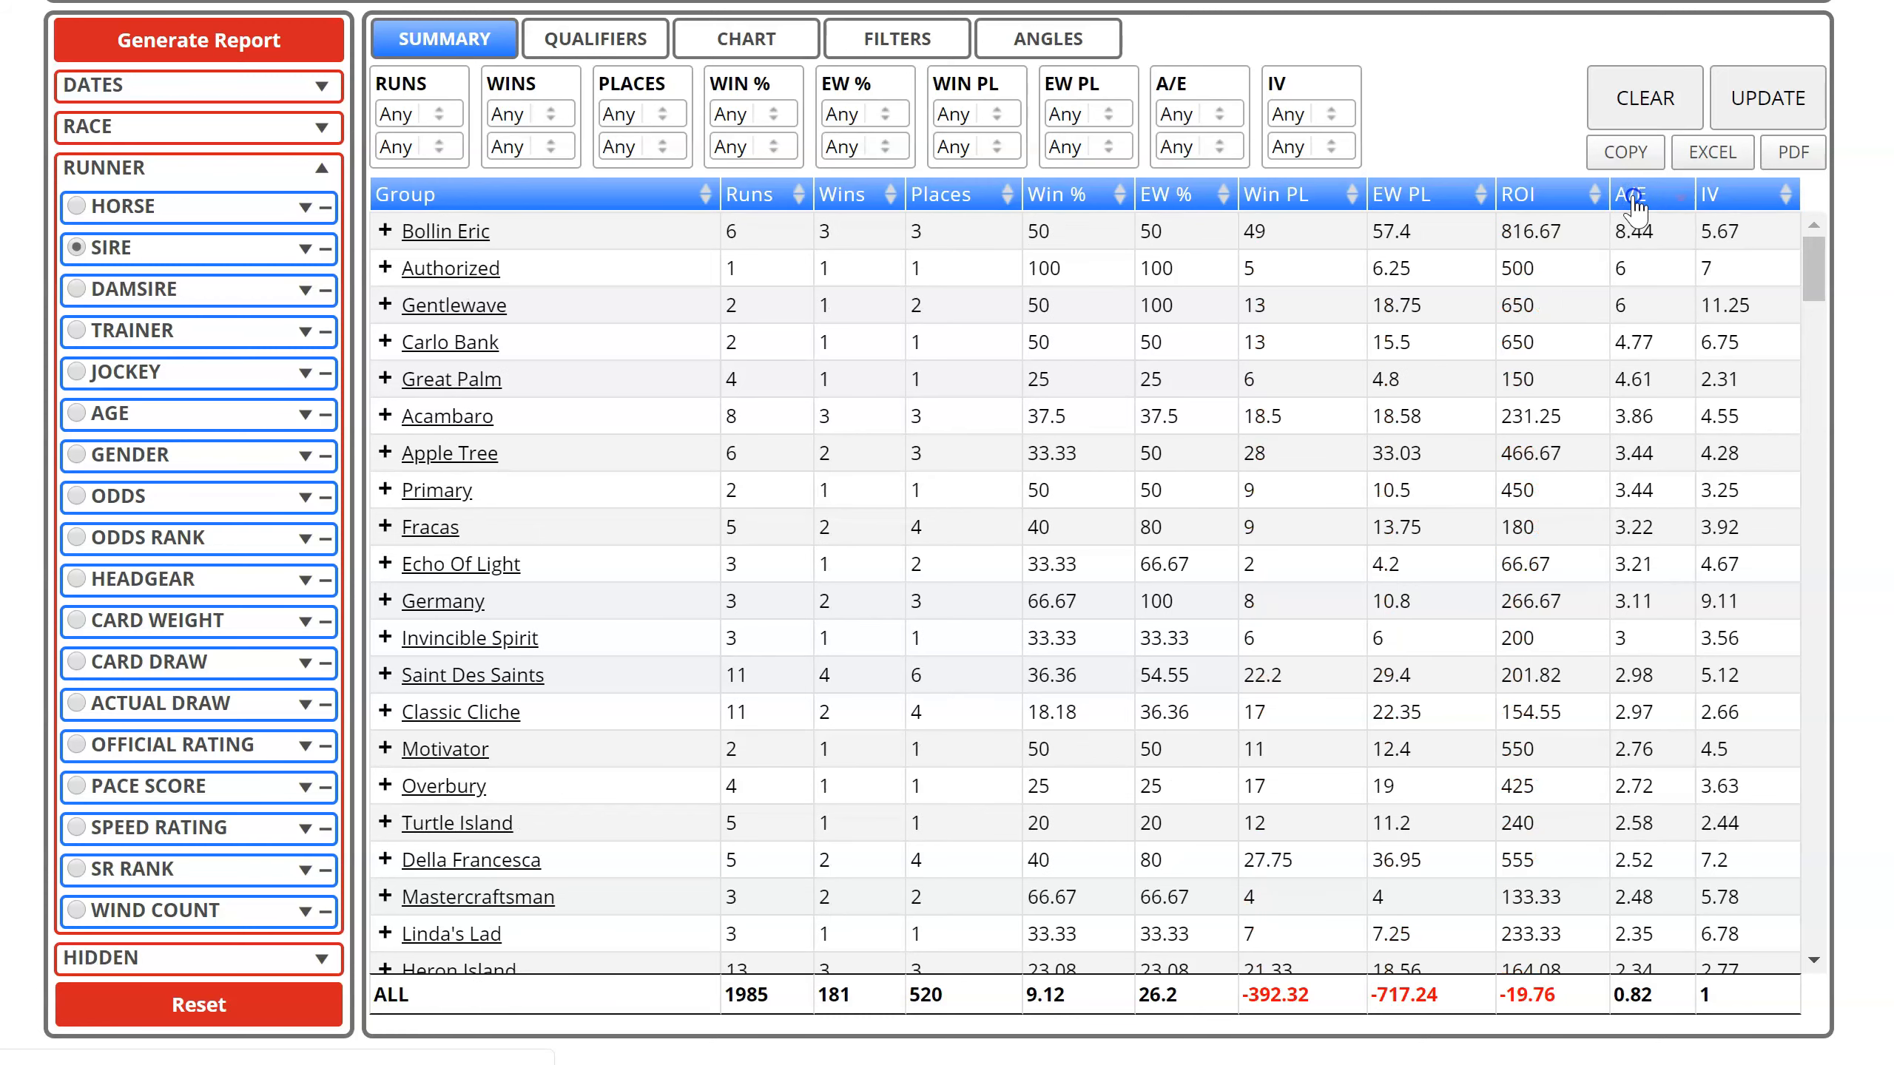
{"action": "left_click", "coordinate": [1633, 200]}
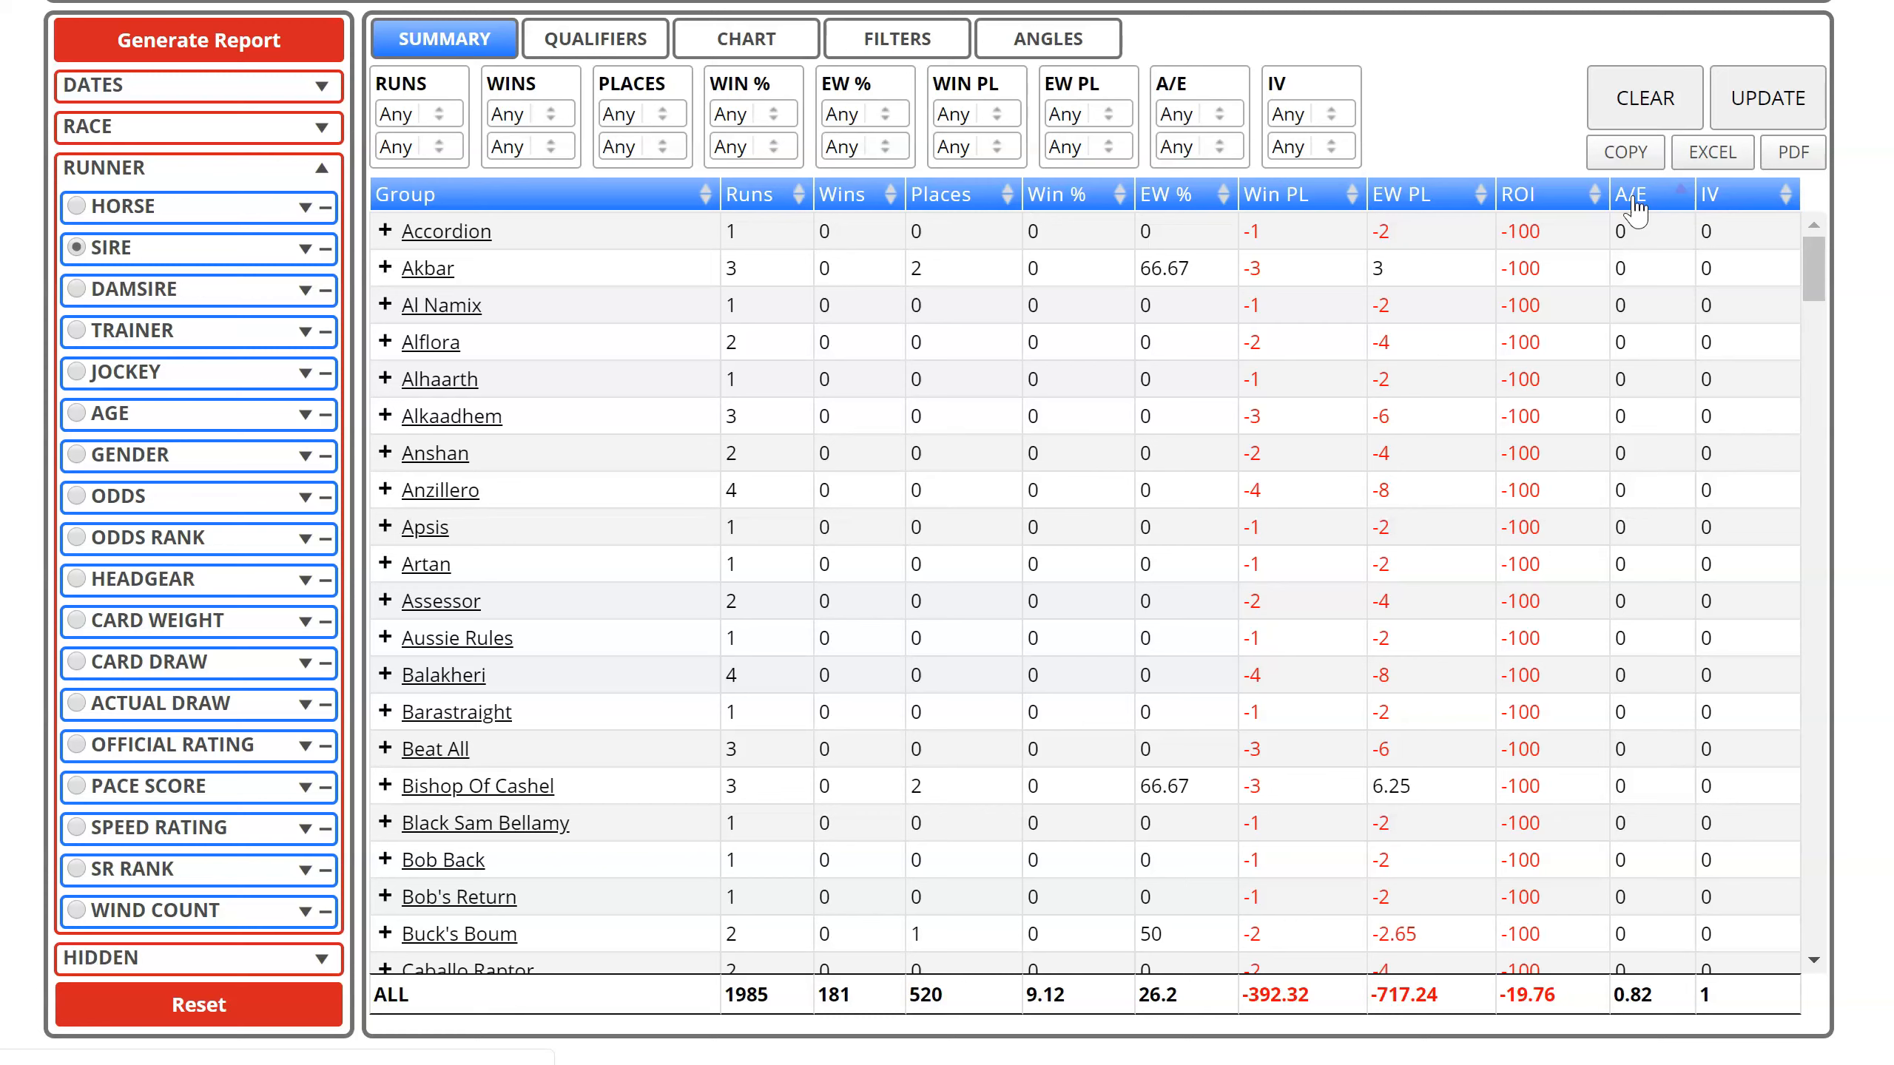
{"action": "left_click", "coordinate": [1633, 199]}
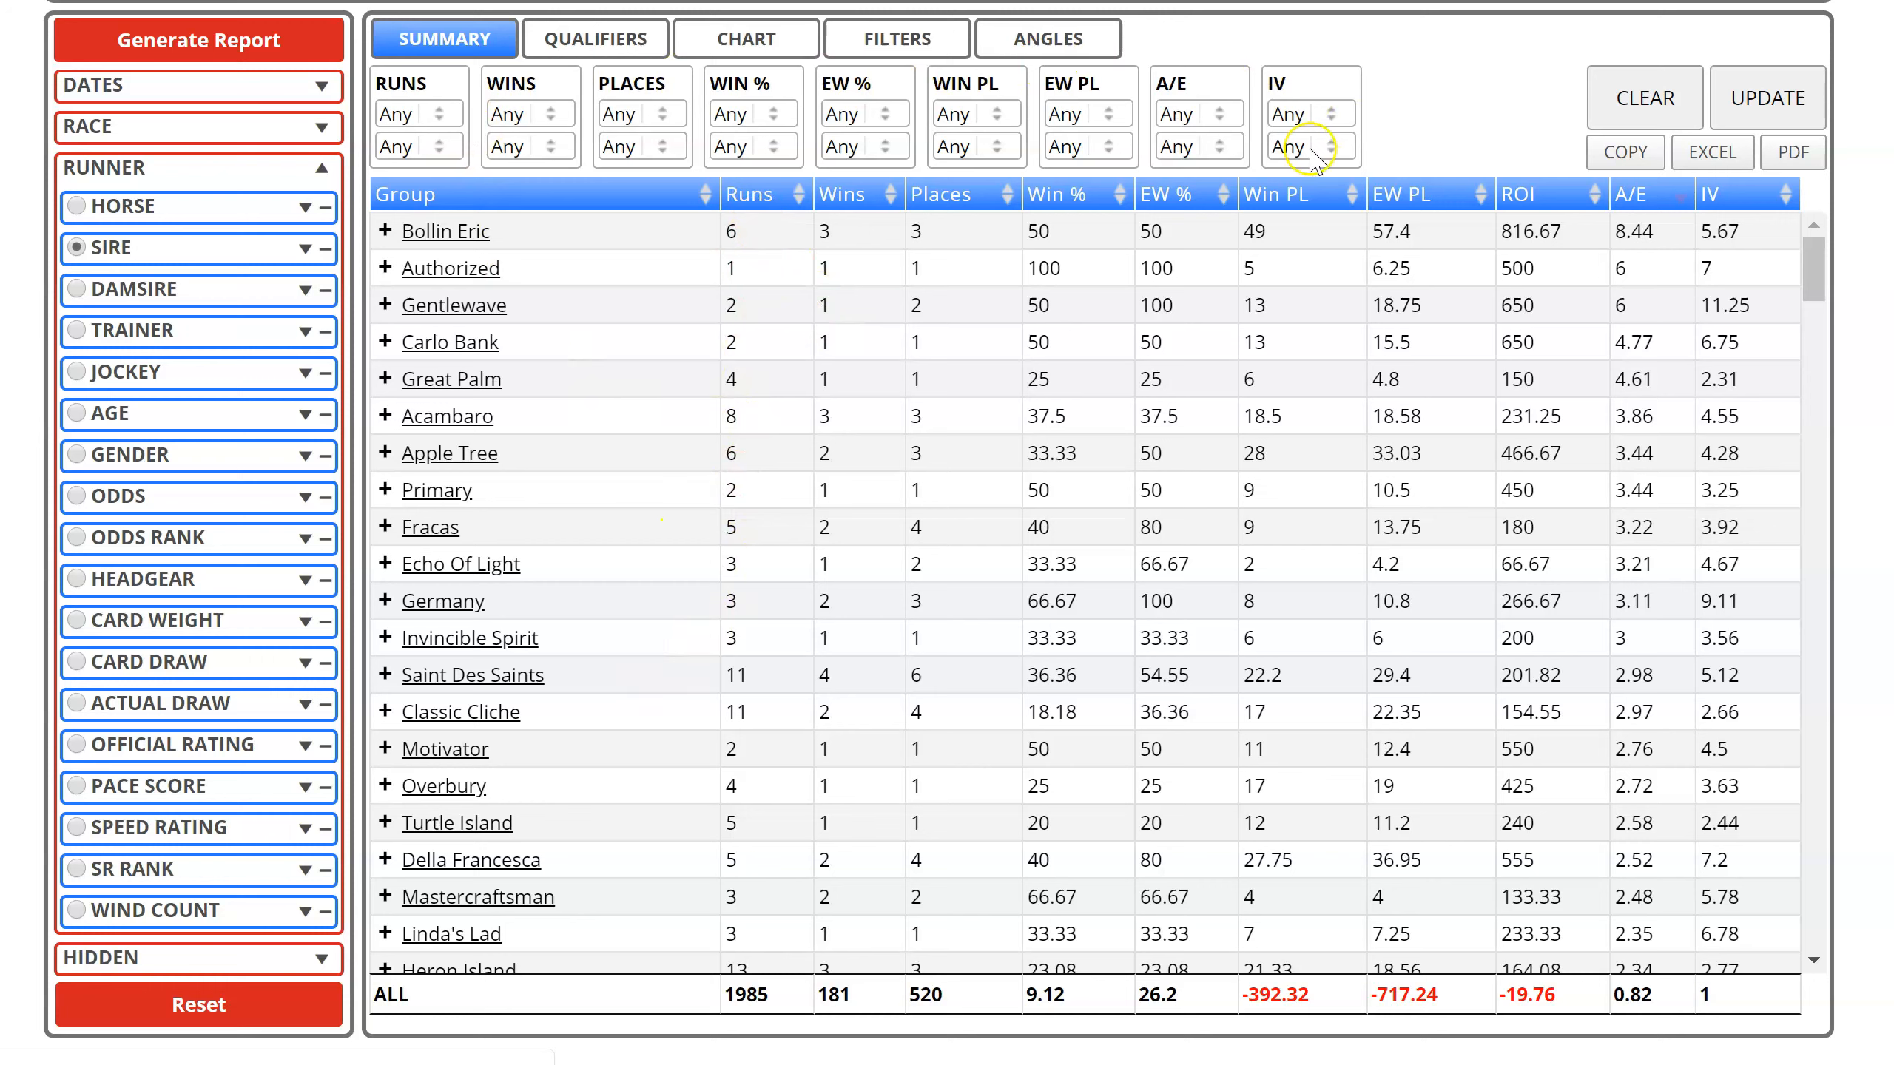
Limit the sire summary to groups with a minimum of 15 runs and update the results
{"action": "left_click", "coordinate": [402, 114]}
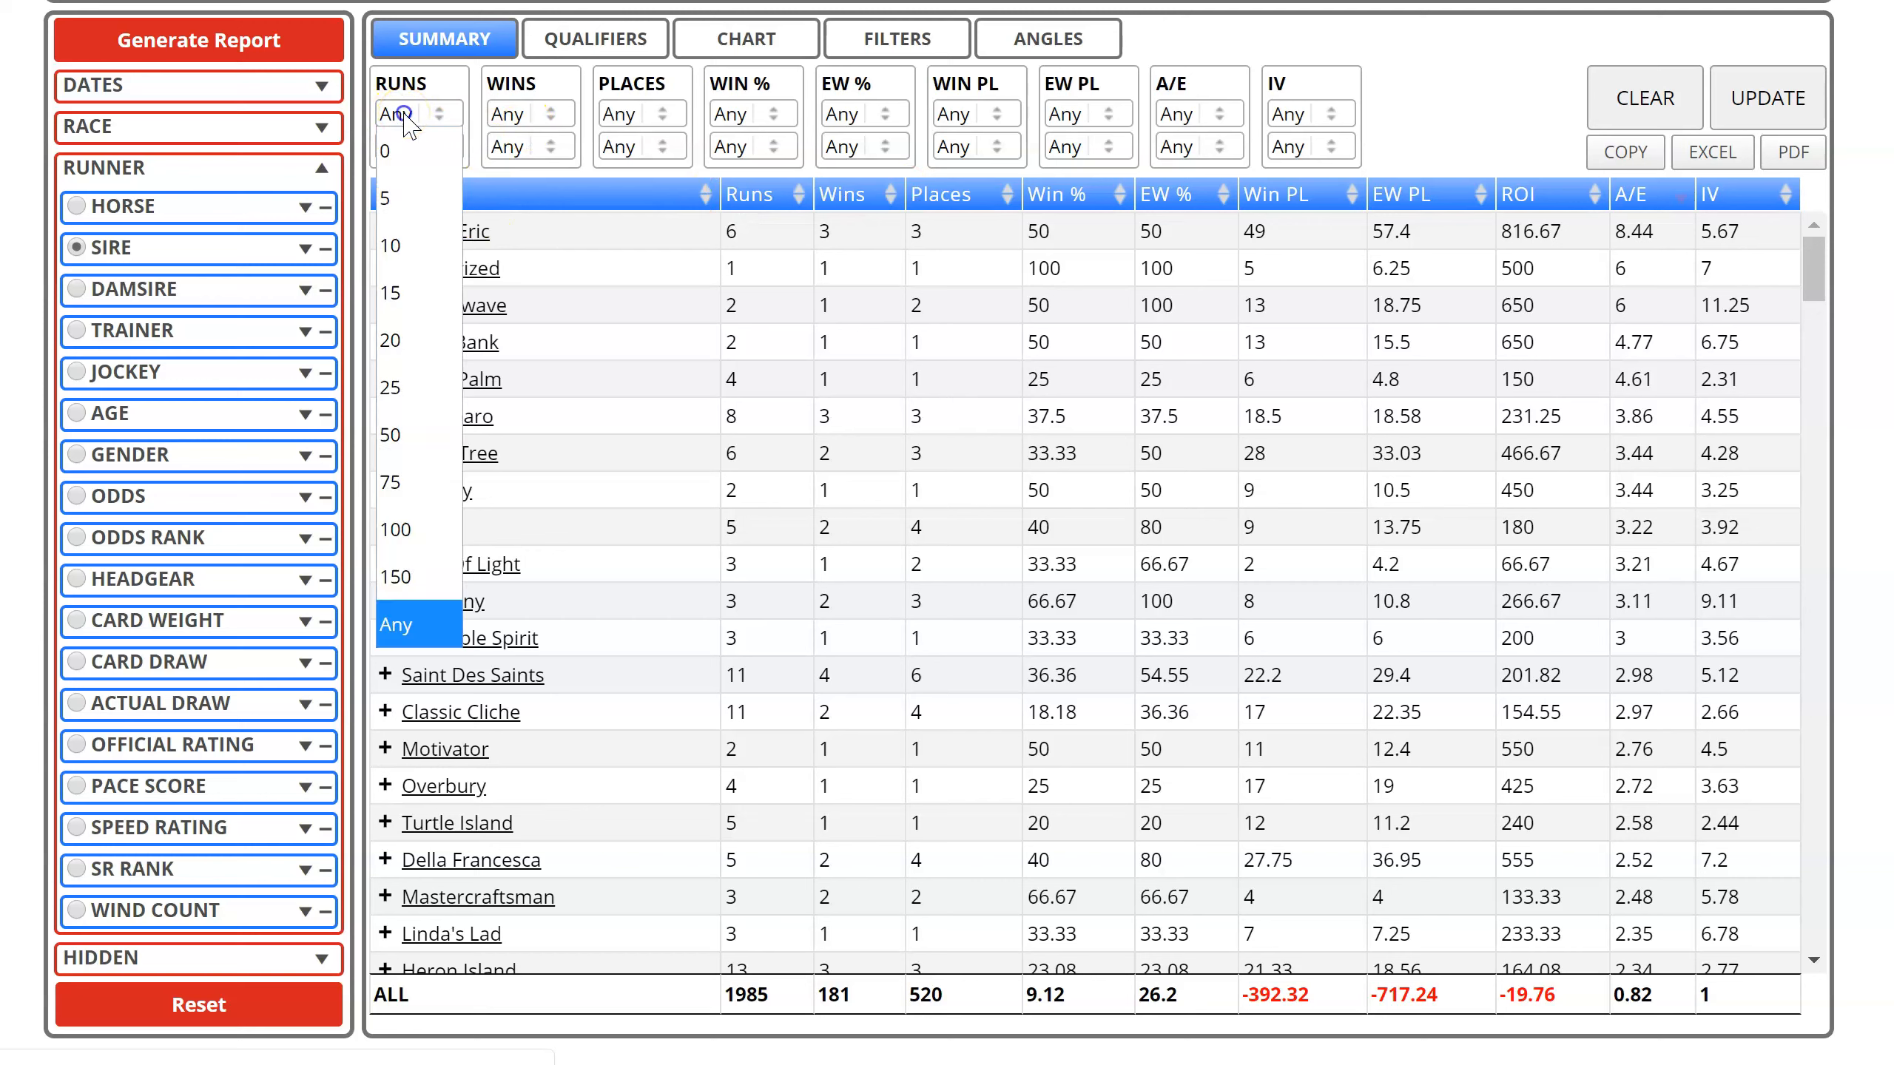
{"action": "left_click", "coordinate": [411, 340]}
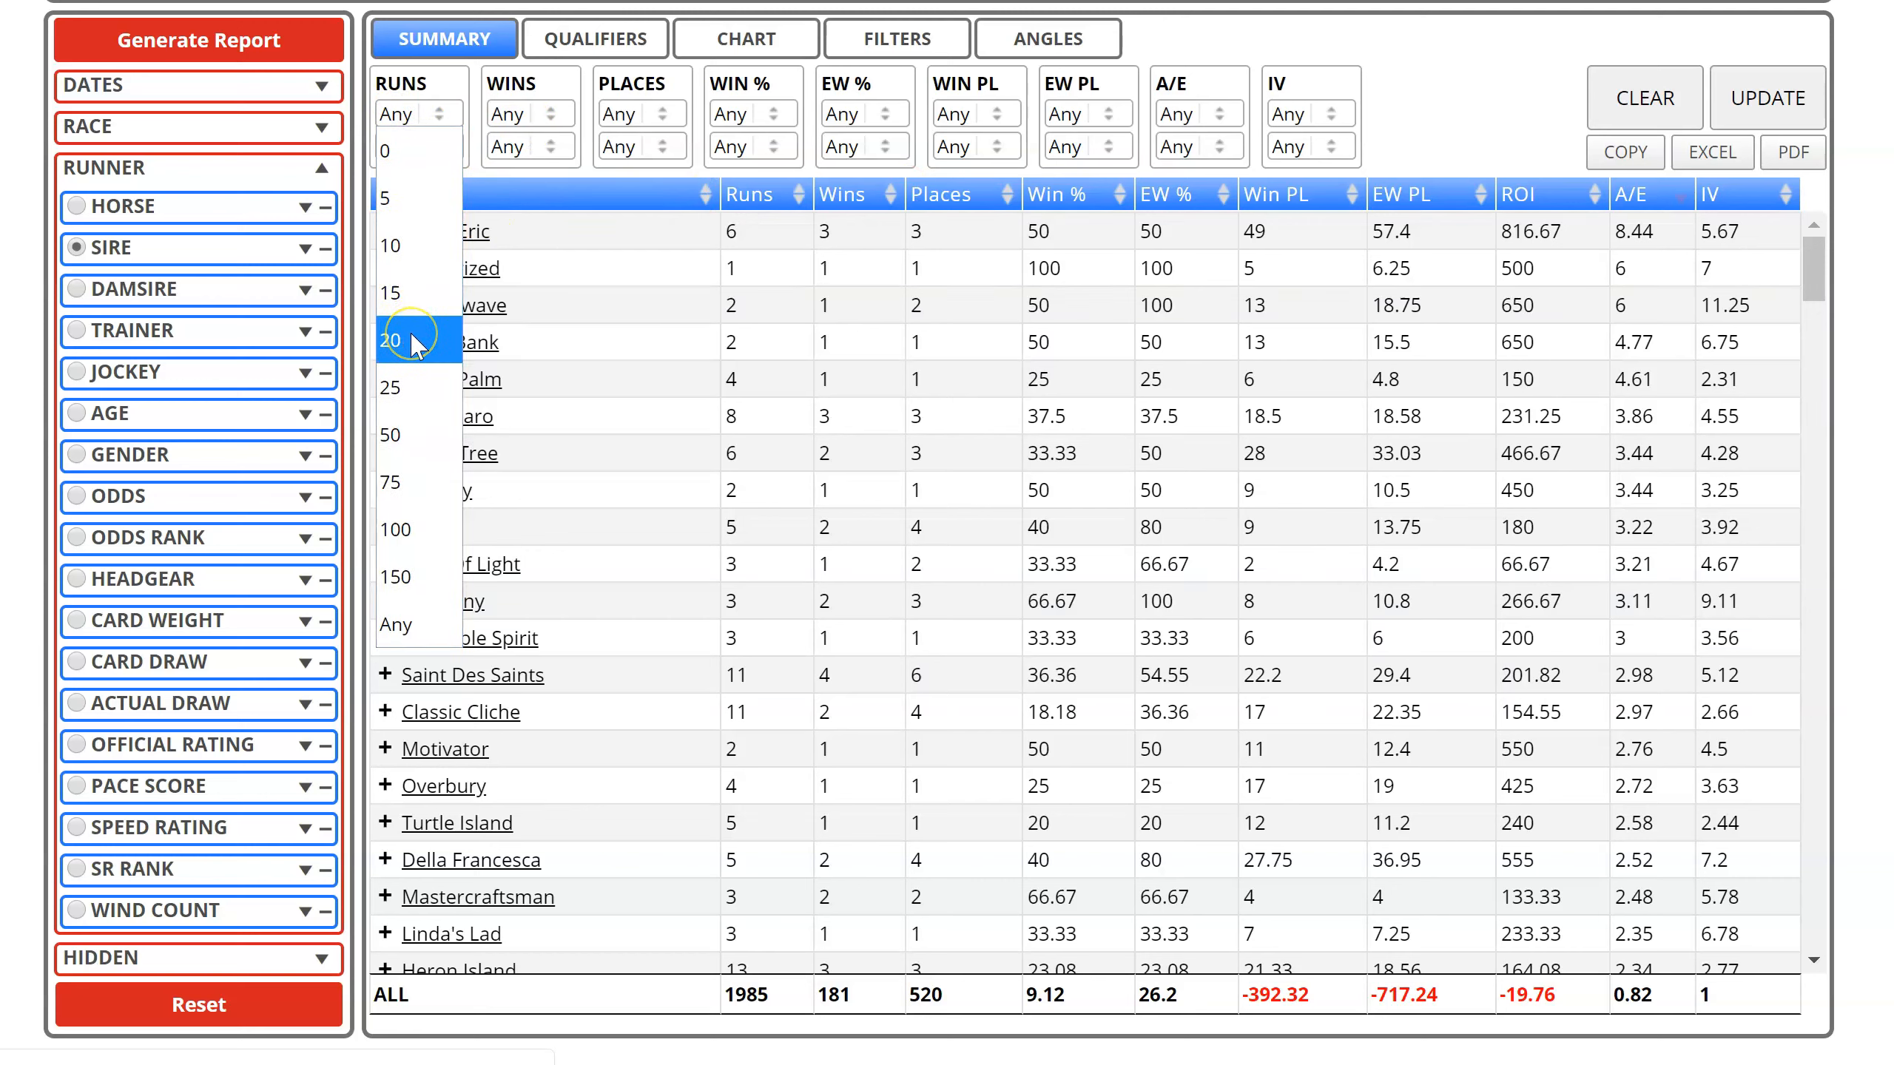
{"action": "left_click", "coordinate": [400, 292]}
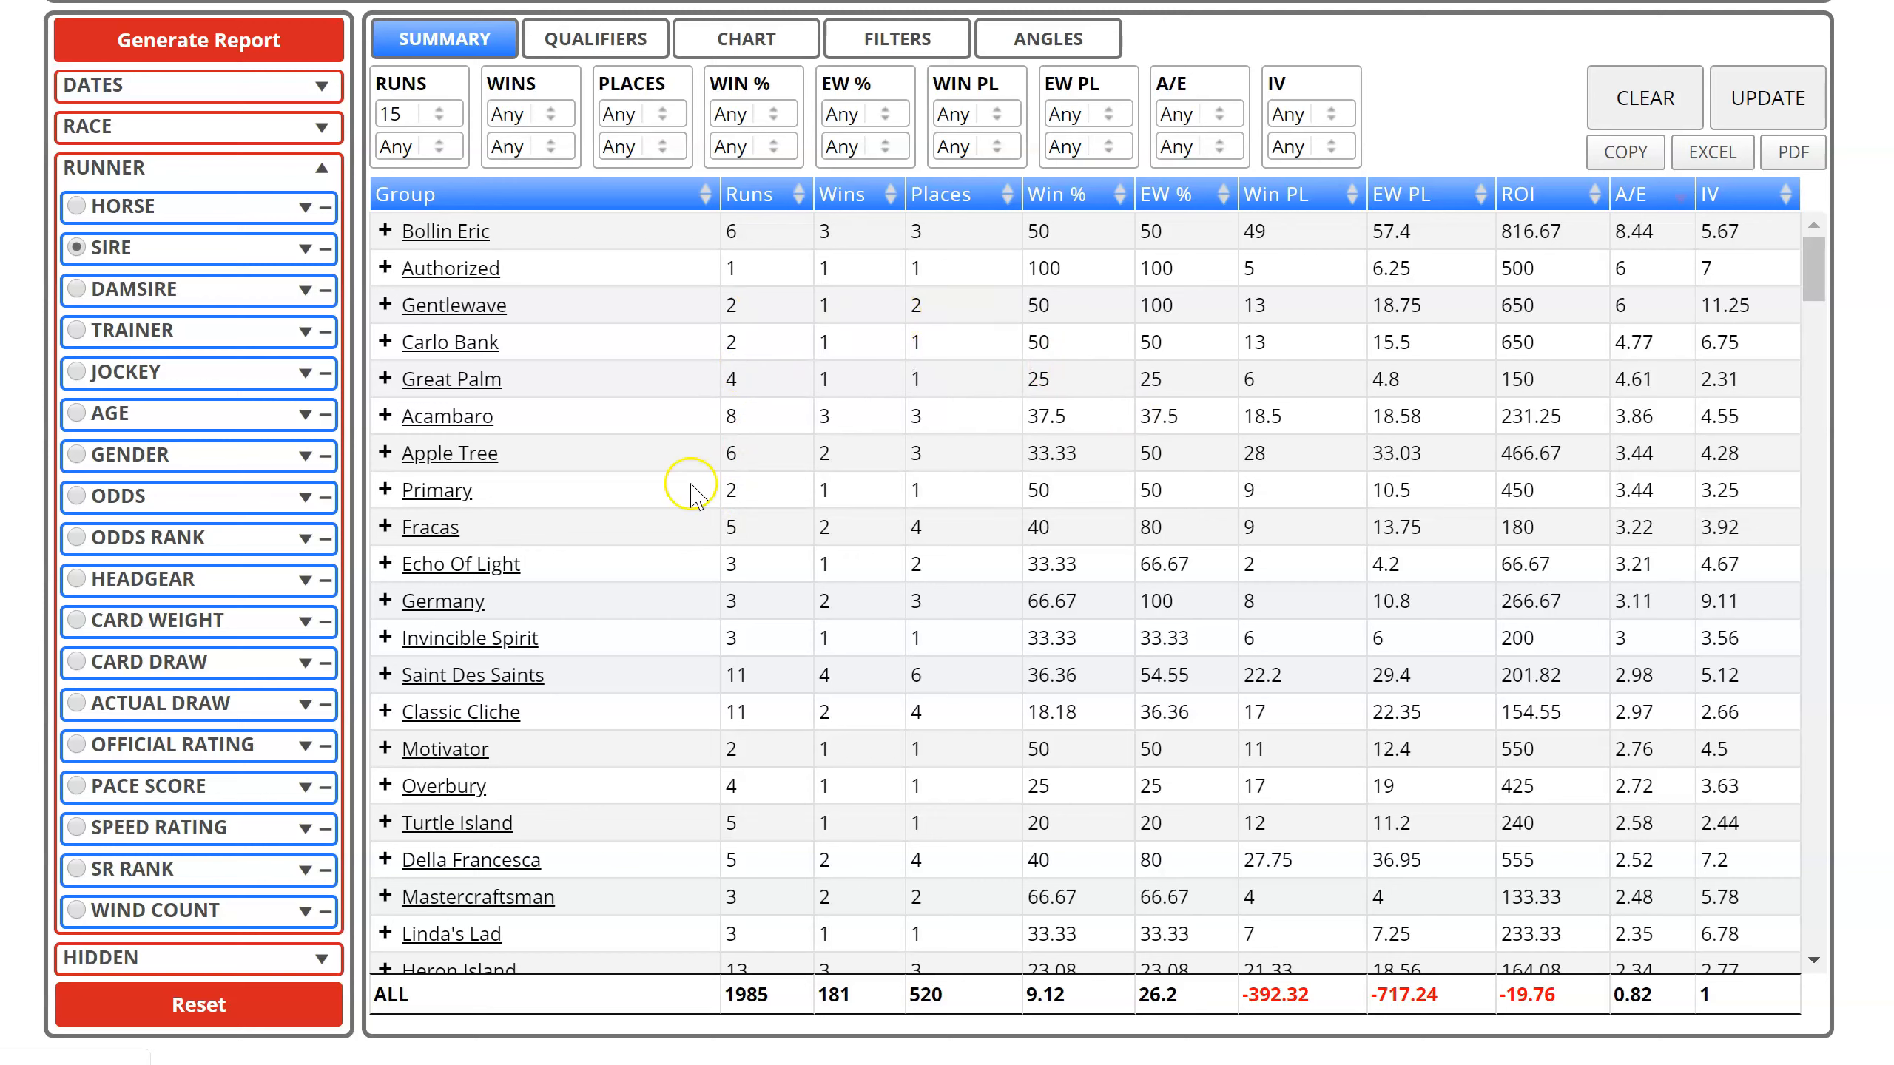
{"action": "left_click", "coordinate": [1767, 108]}
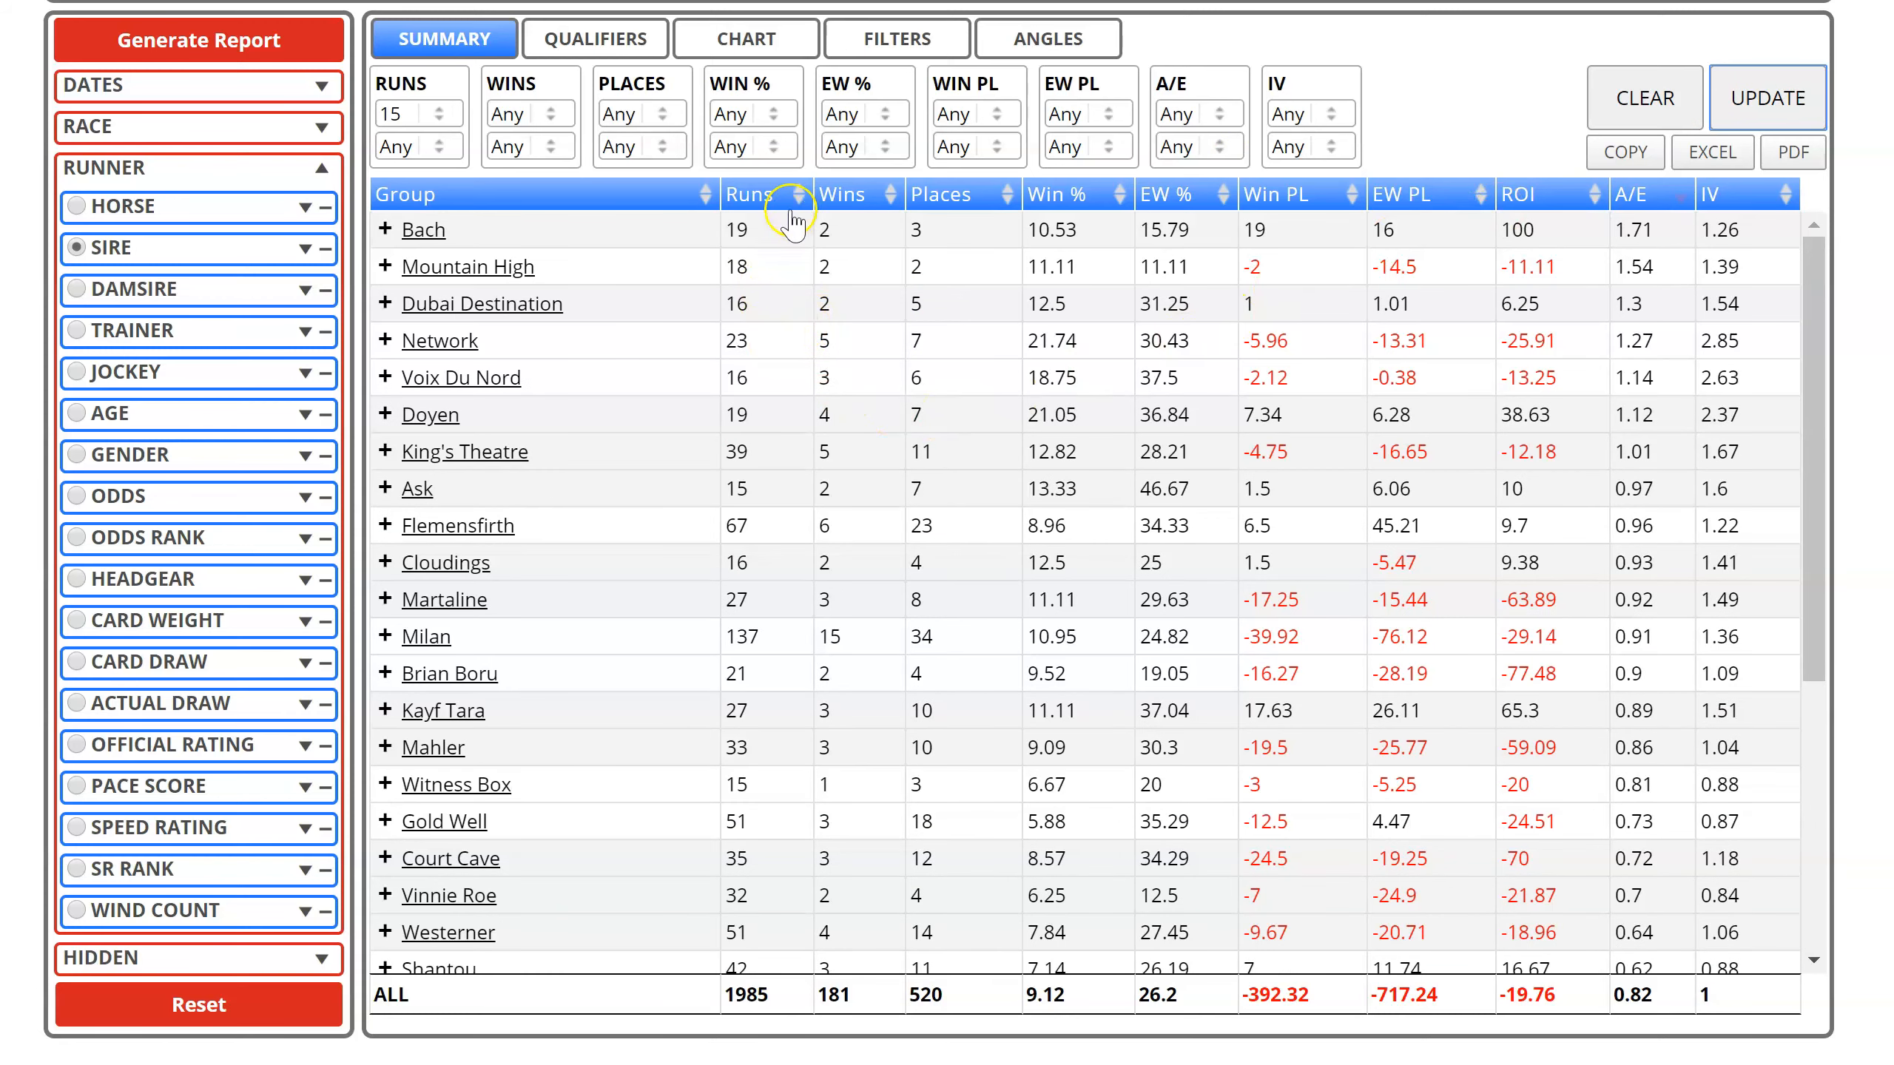
Sort the sires by runs from lowest to highest, check the query's filters and look through the summary list
{"action": "left_click", "coordinate": [760, 195]}
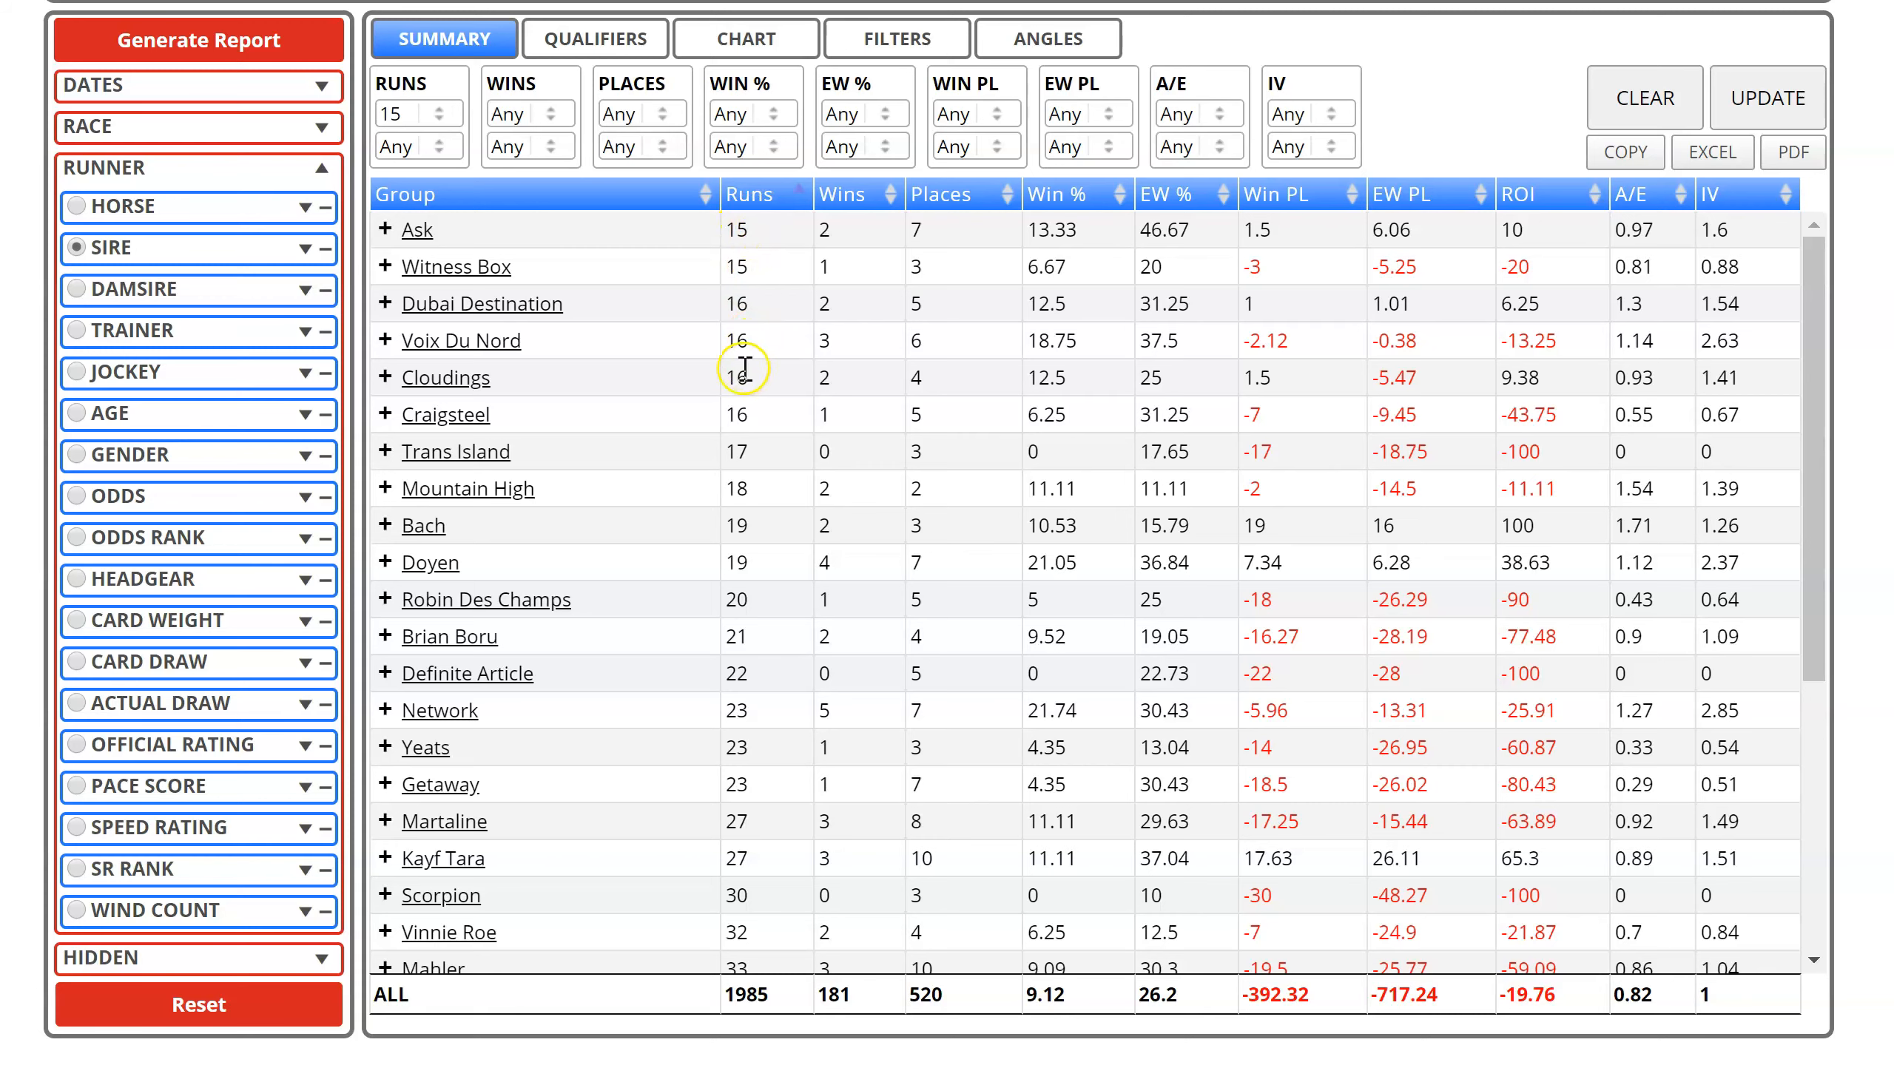
{"action": "left_click", "coordinate": [883, 38]}
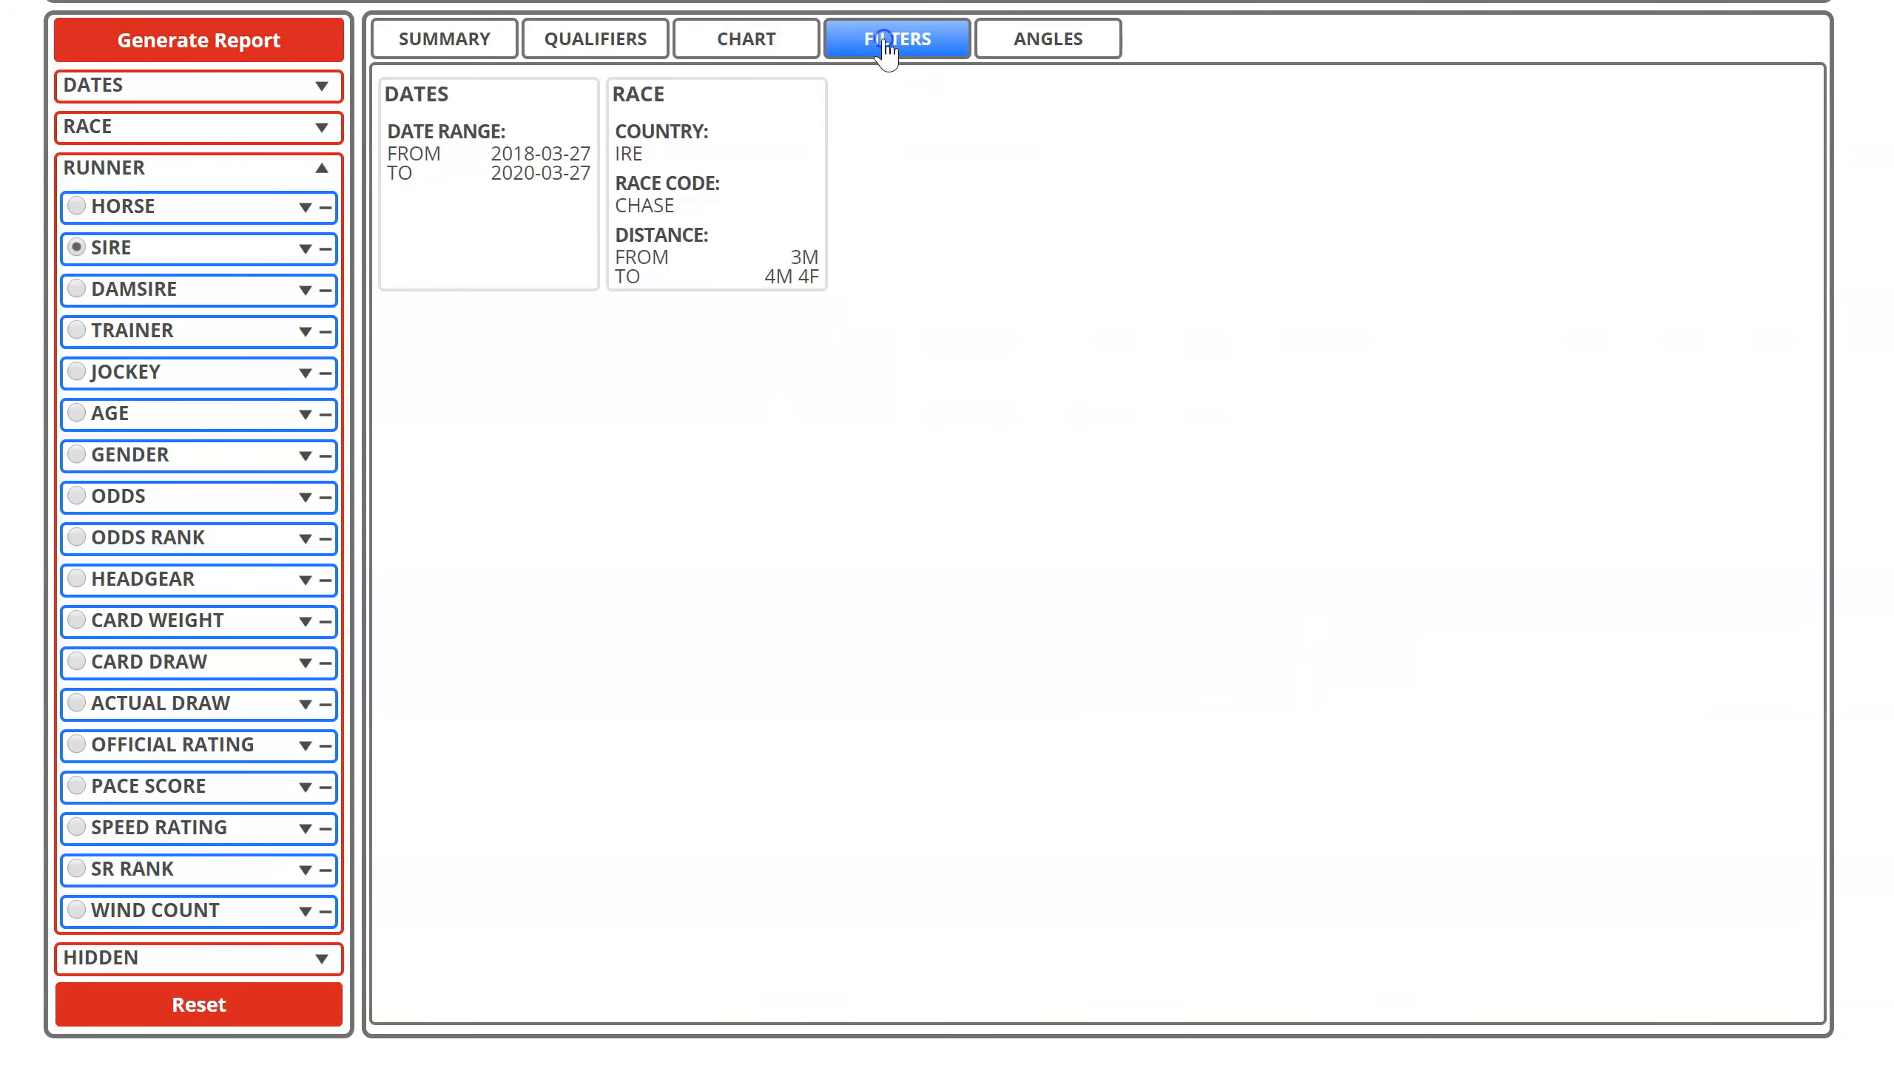
{"action": "left_click", "coordinate": [459, 45]}
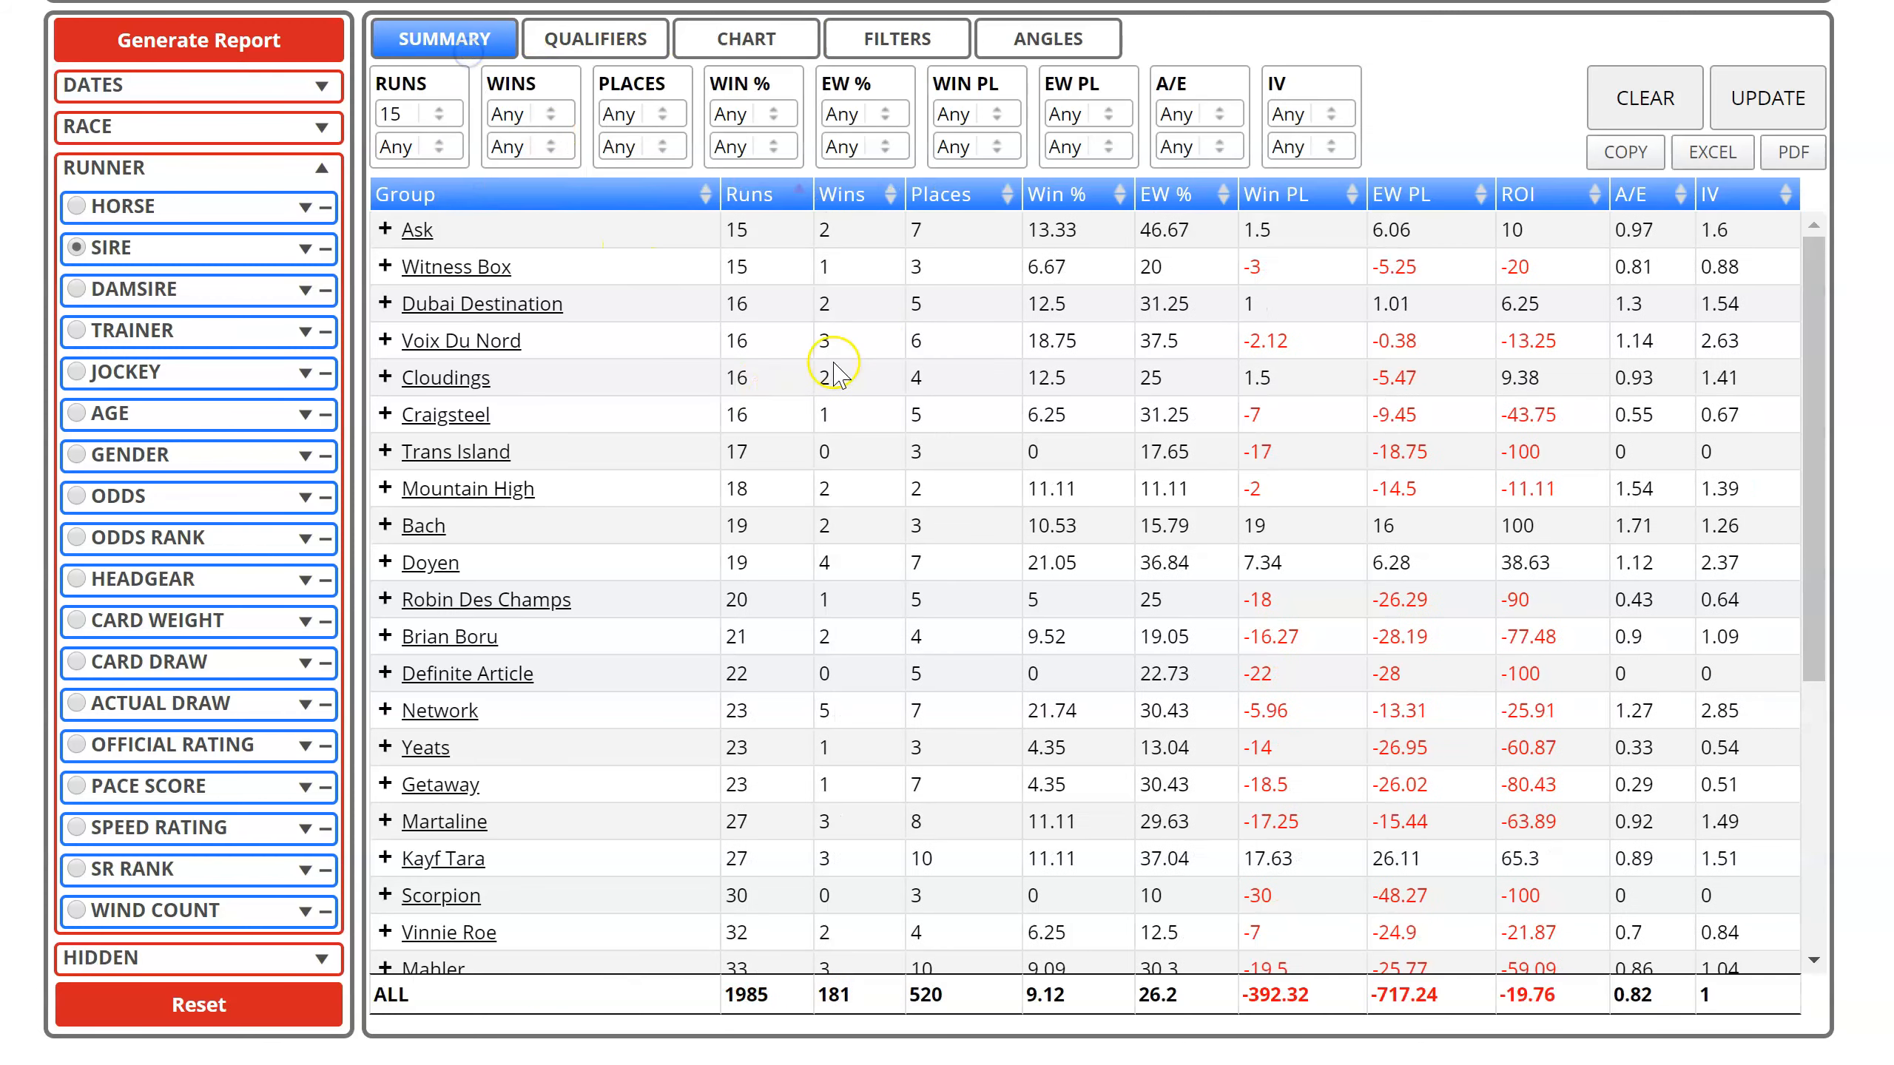
{"action": "scroll", "coordinate": [872, 350], "scroll_direction": "down", "scroll_amount": 2}
{"action": "scroll", "coordinate": [883, 351], "scroll_direction": "down", "scroll_amount": 4}
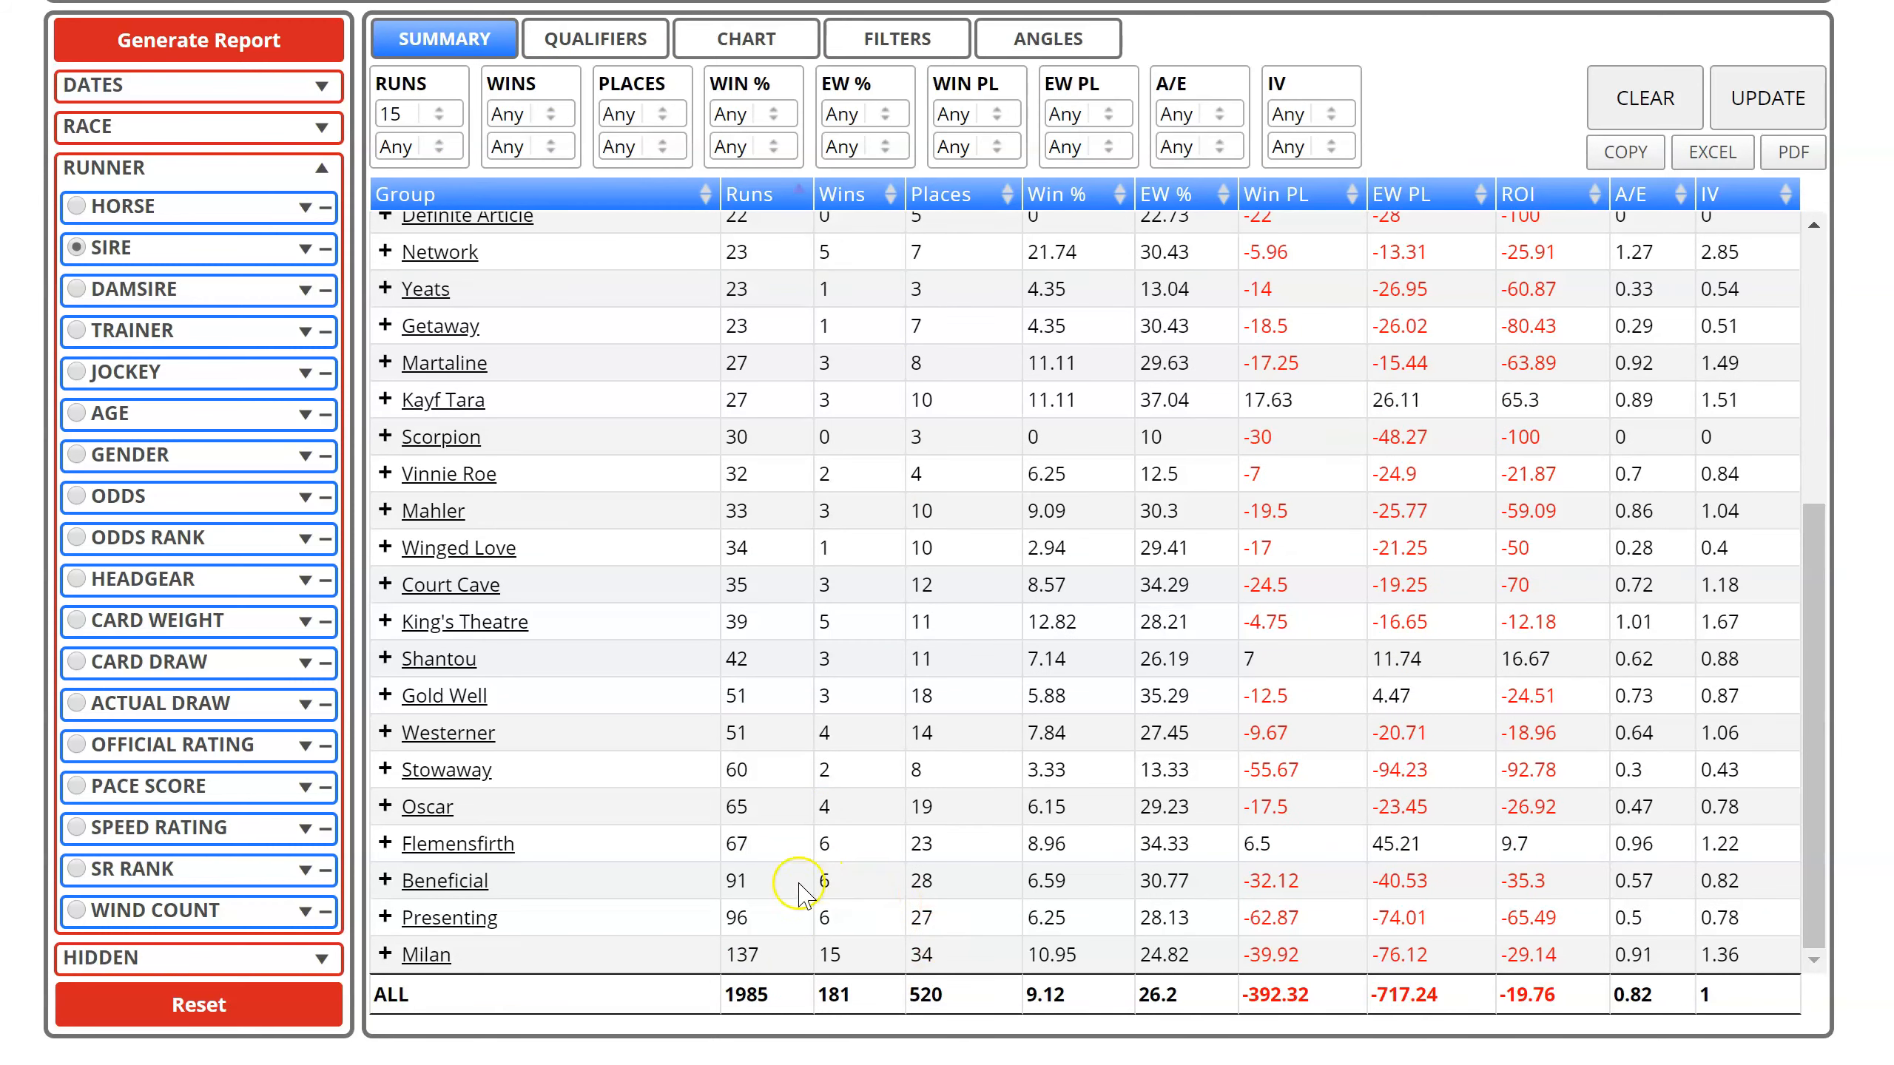
{"action": "scroll", "coordinate": [783, 873], "scroll_direction": "up", "scroll_amount": 6}
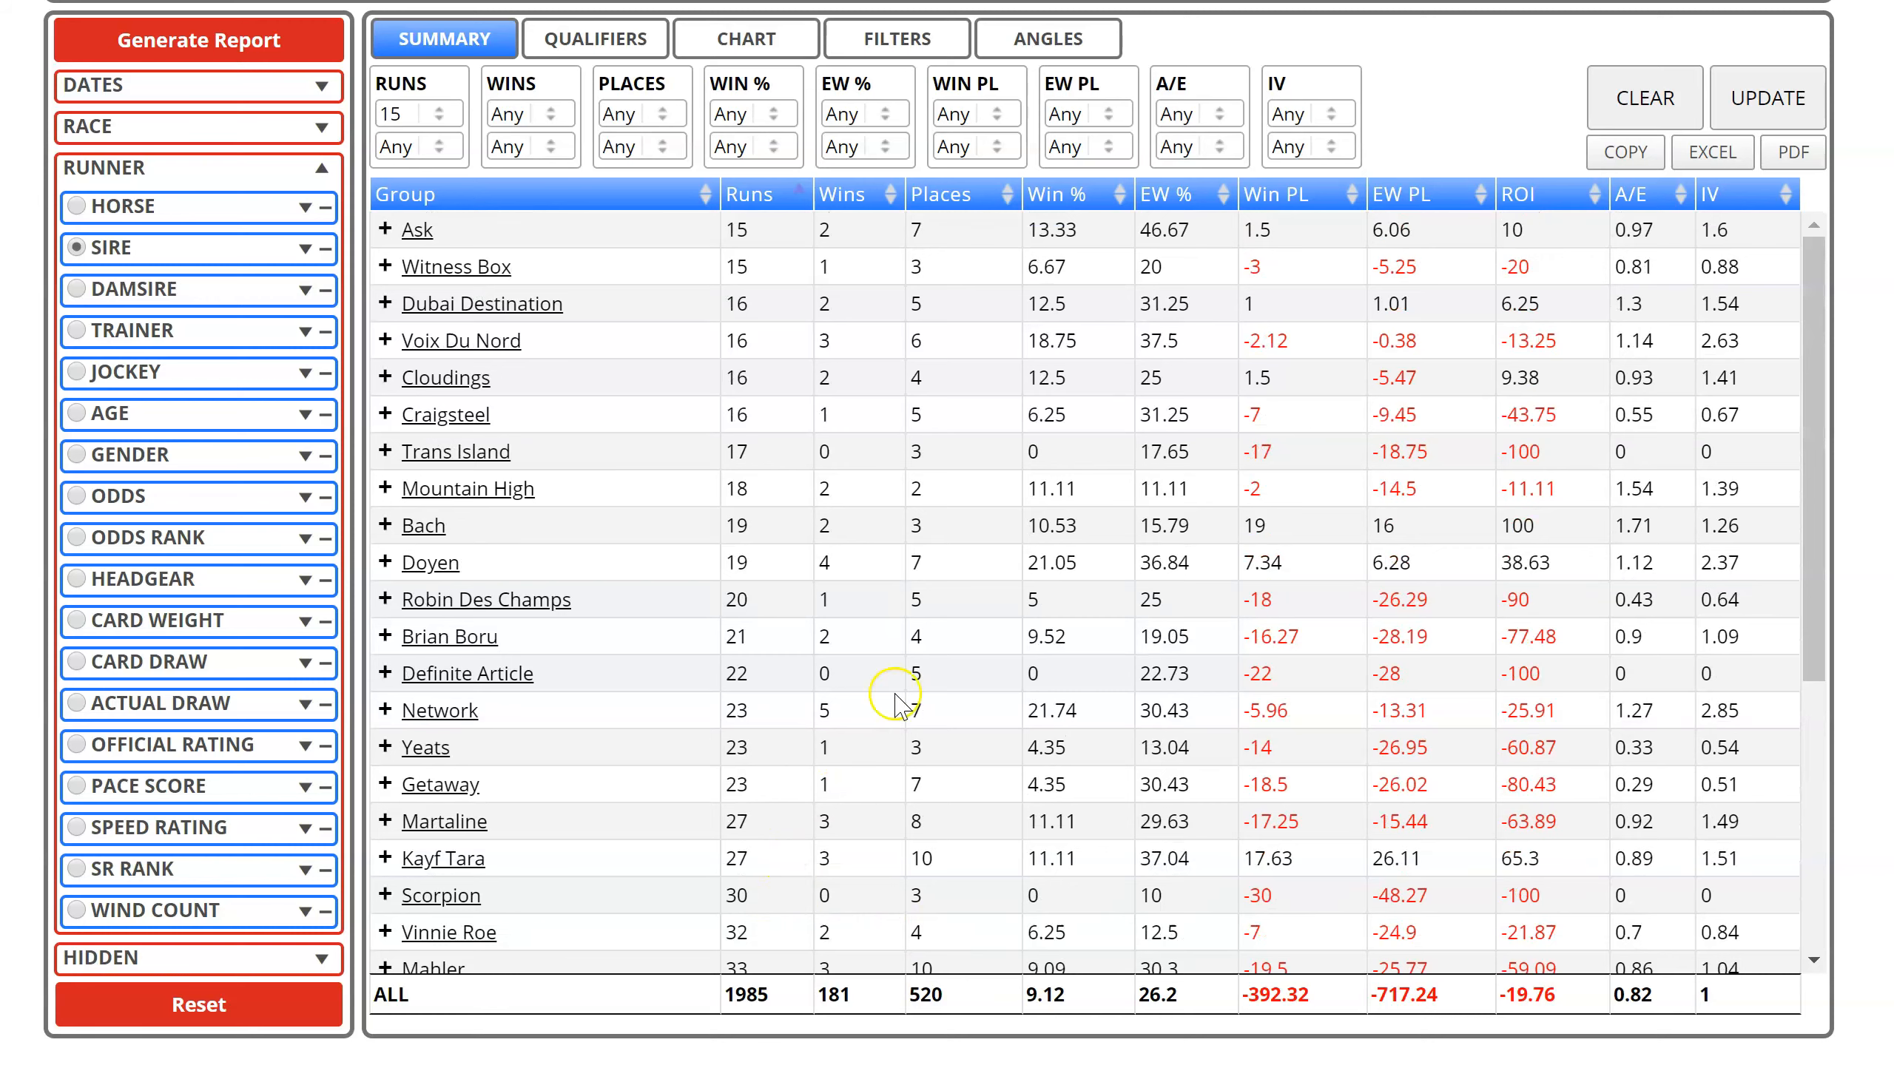
Limit the summary to sires with a minimum A/E of 1, sorted by A/E from highest to lowest
{"action": "left_click", "coordinate": [1652, 195]}
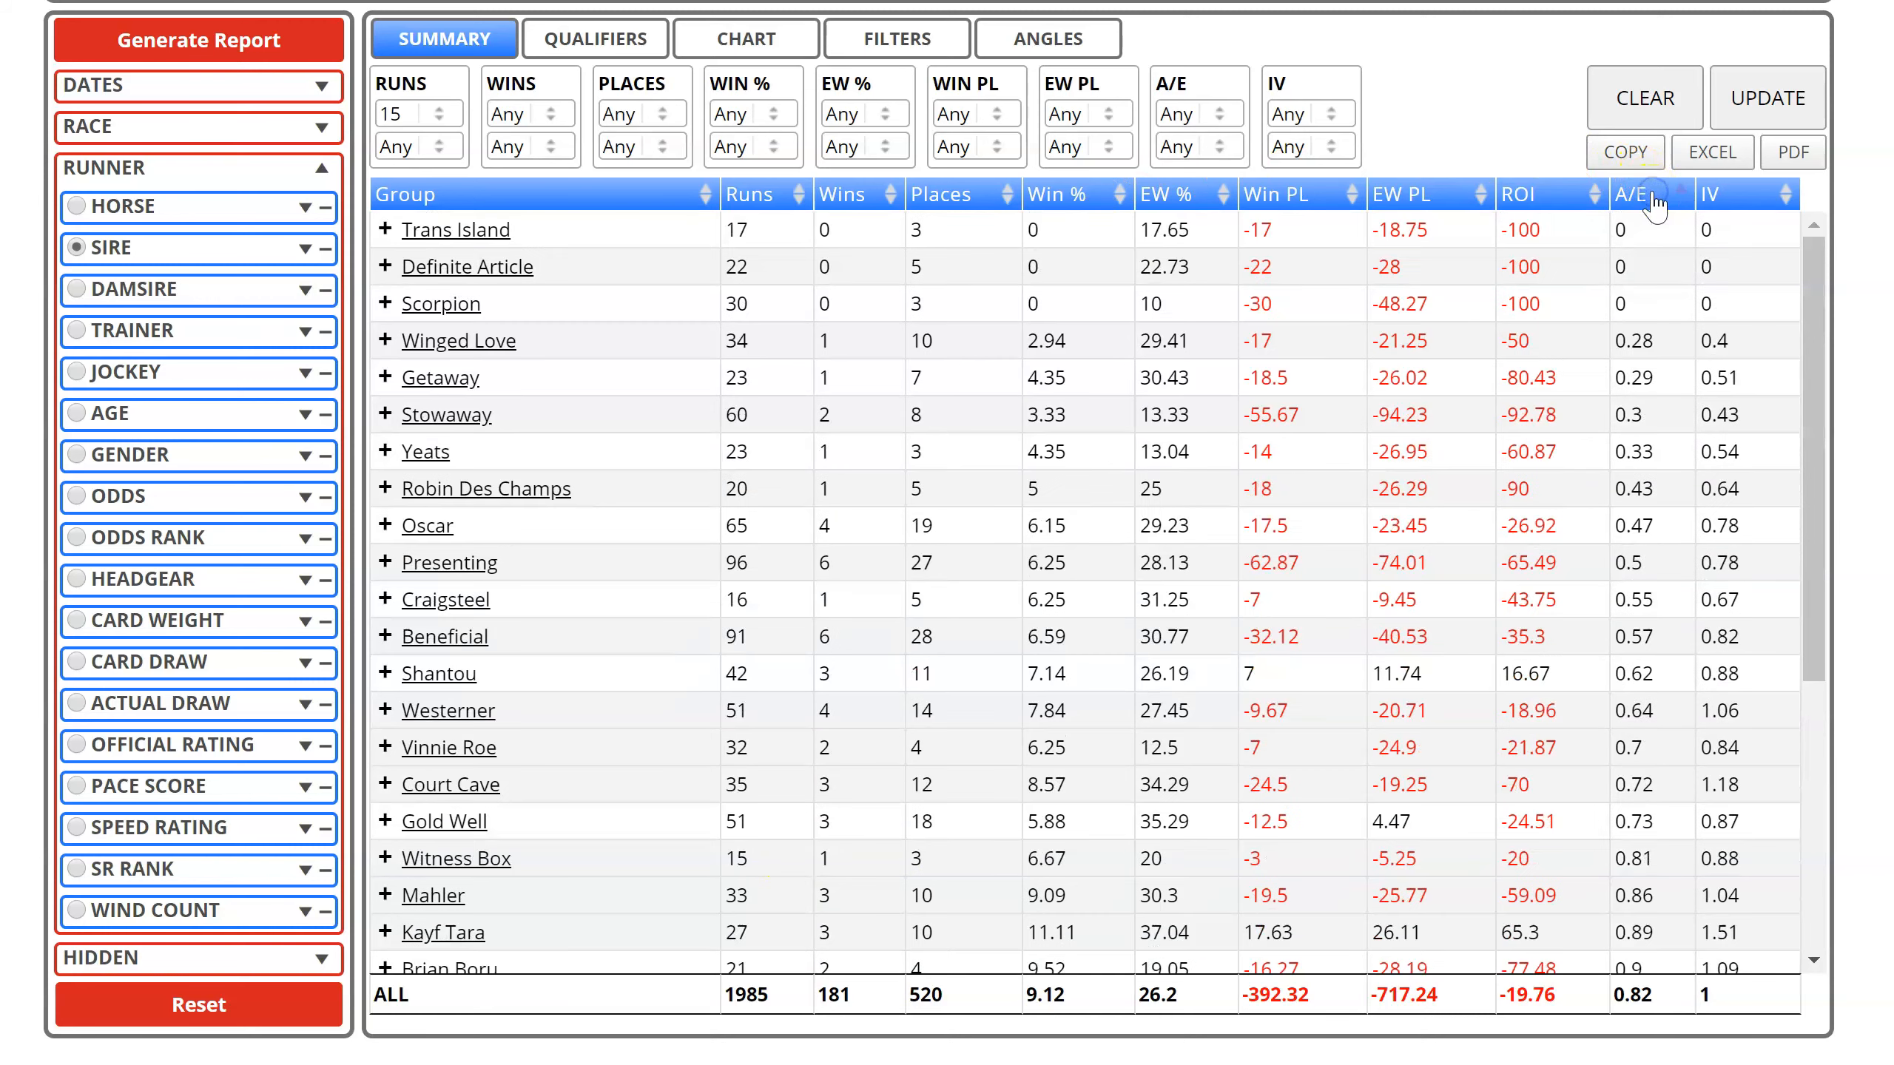
{"action": "left_click", "coordinate": [1652, 195]}
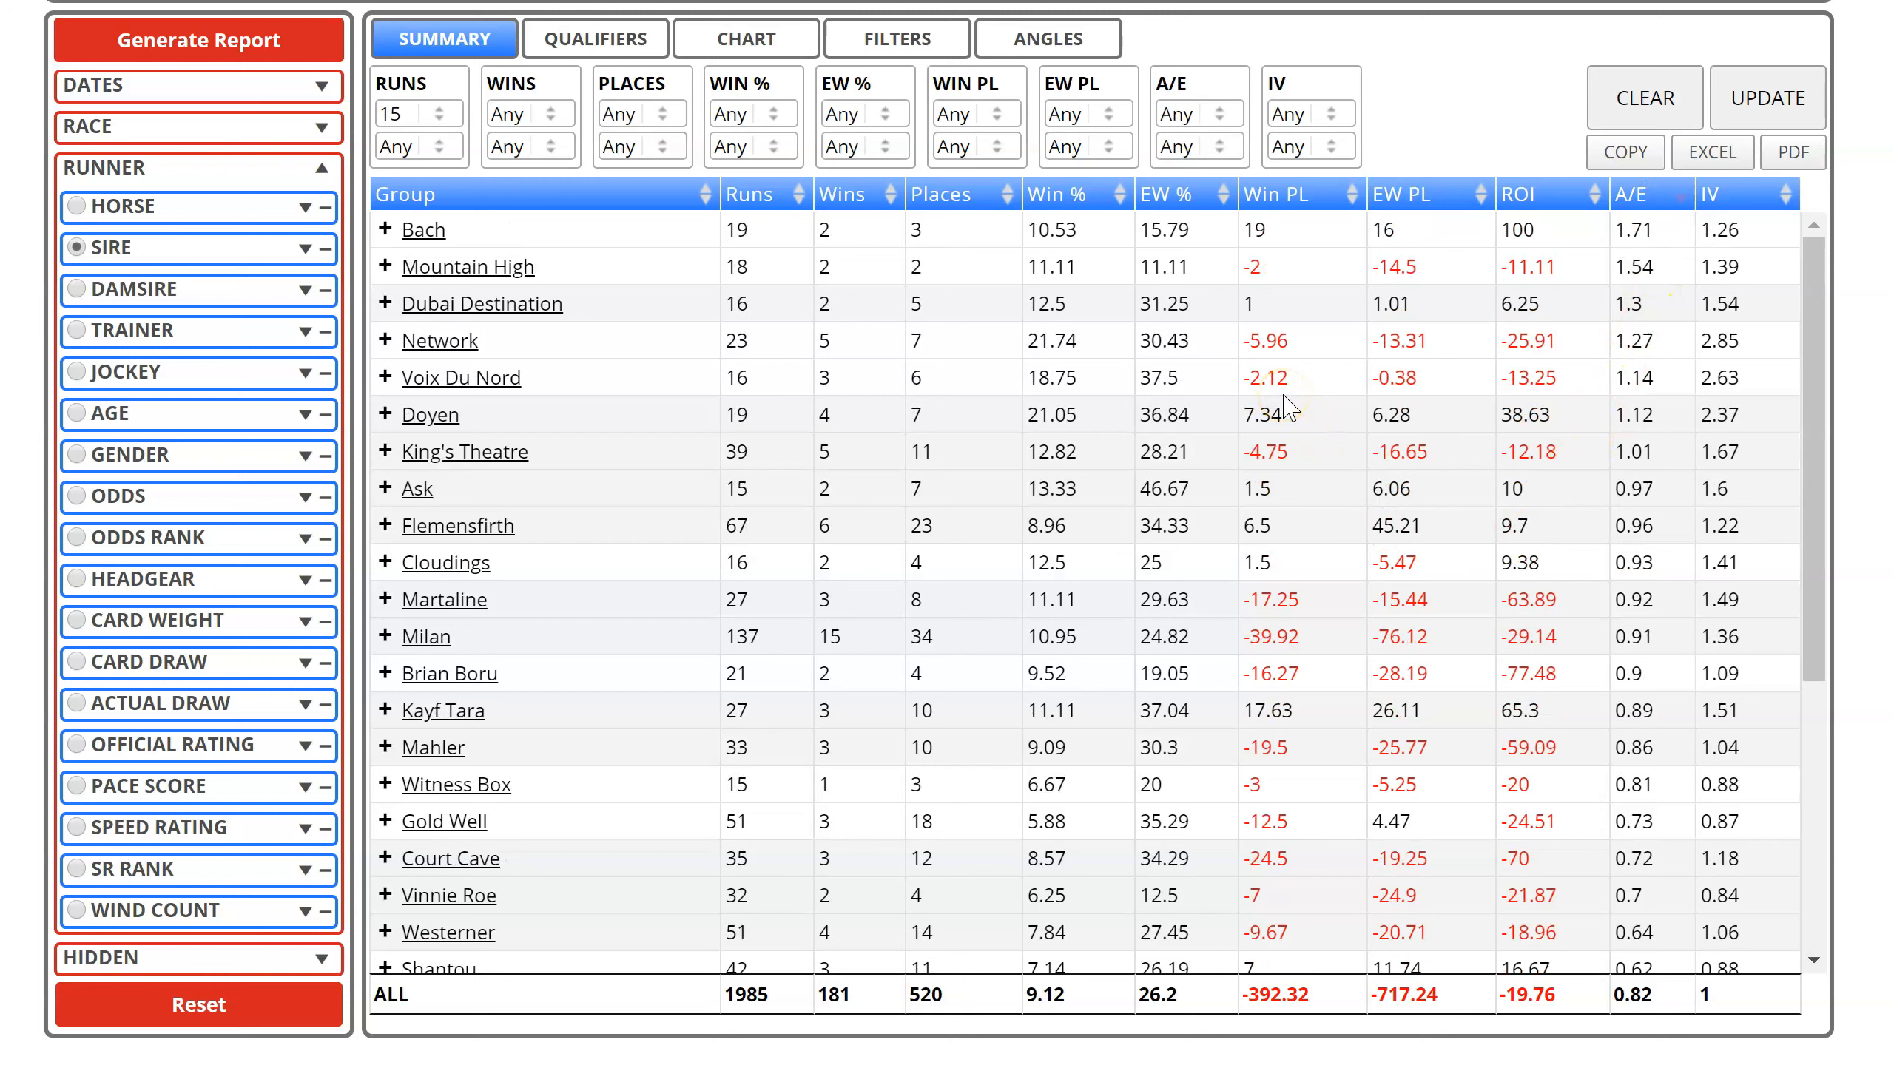
{"action": "left_click", "coordinate": [1181, 116]}
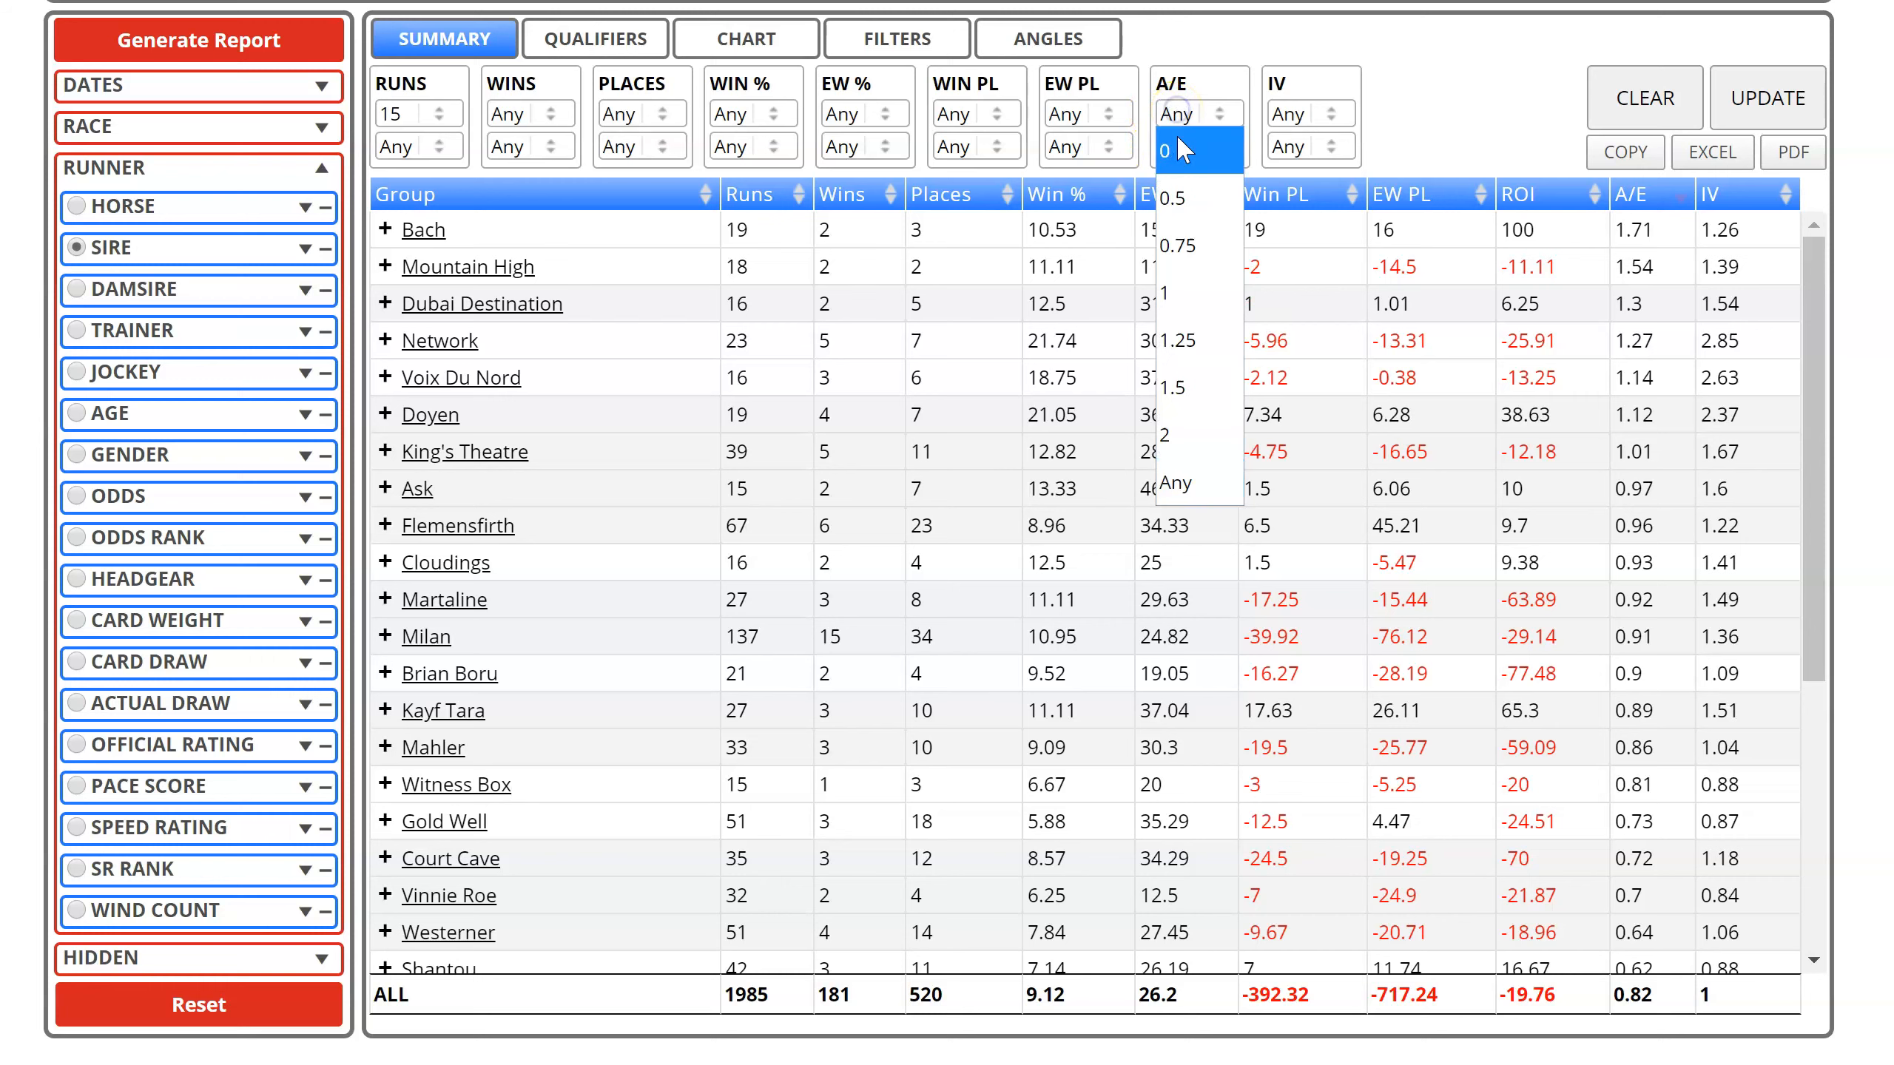
{"action": "left_click", "coordinate": [1190, 296]}
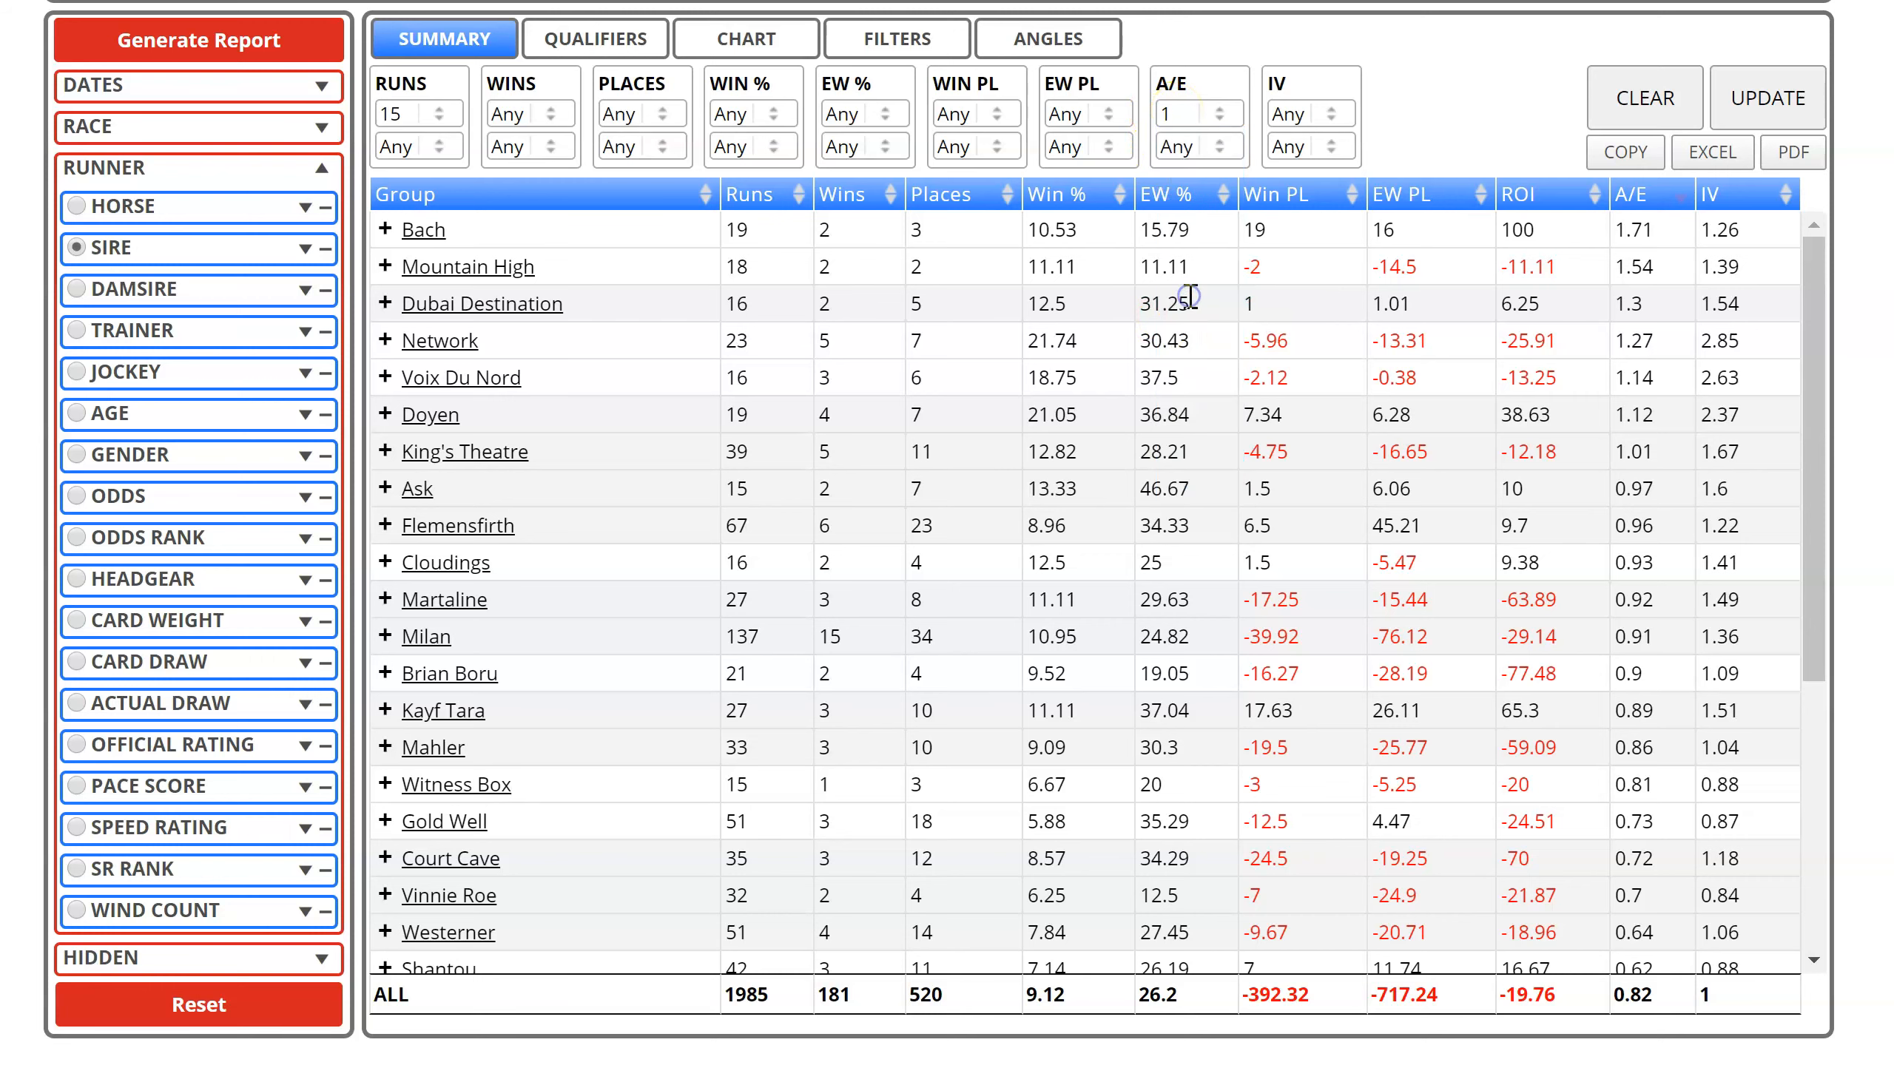
{"action": "left_click", "coordinate": [1771, 101]}
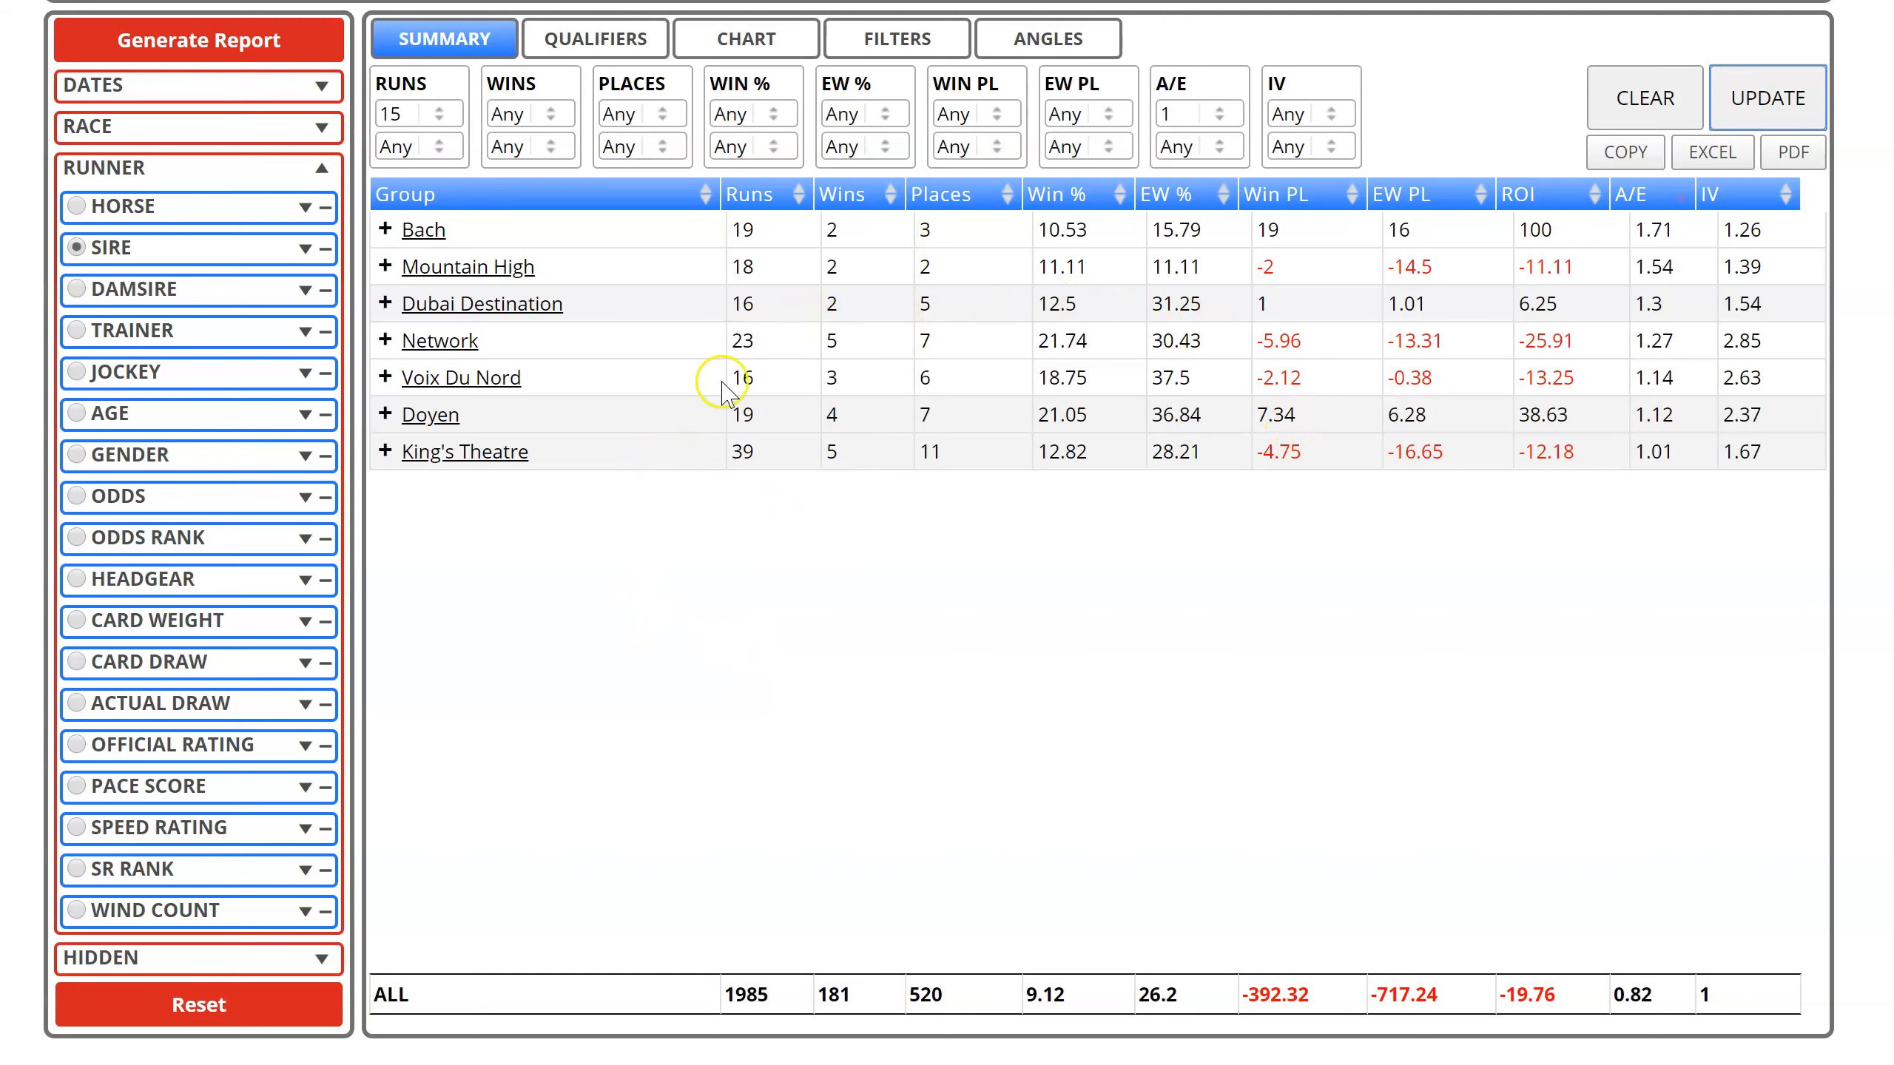
{"action": "left_click", "coordinate": [1638, 214]}
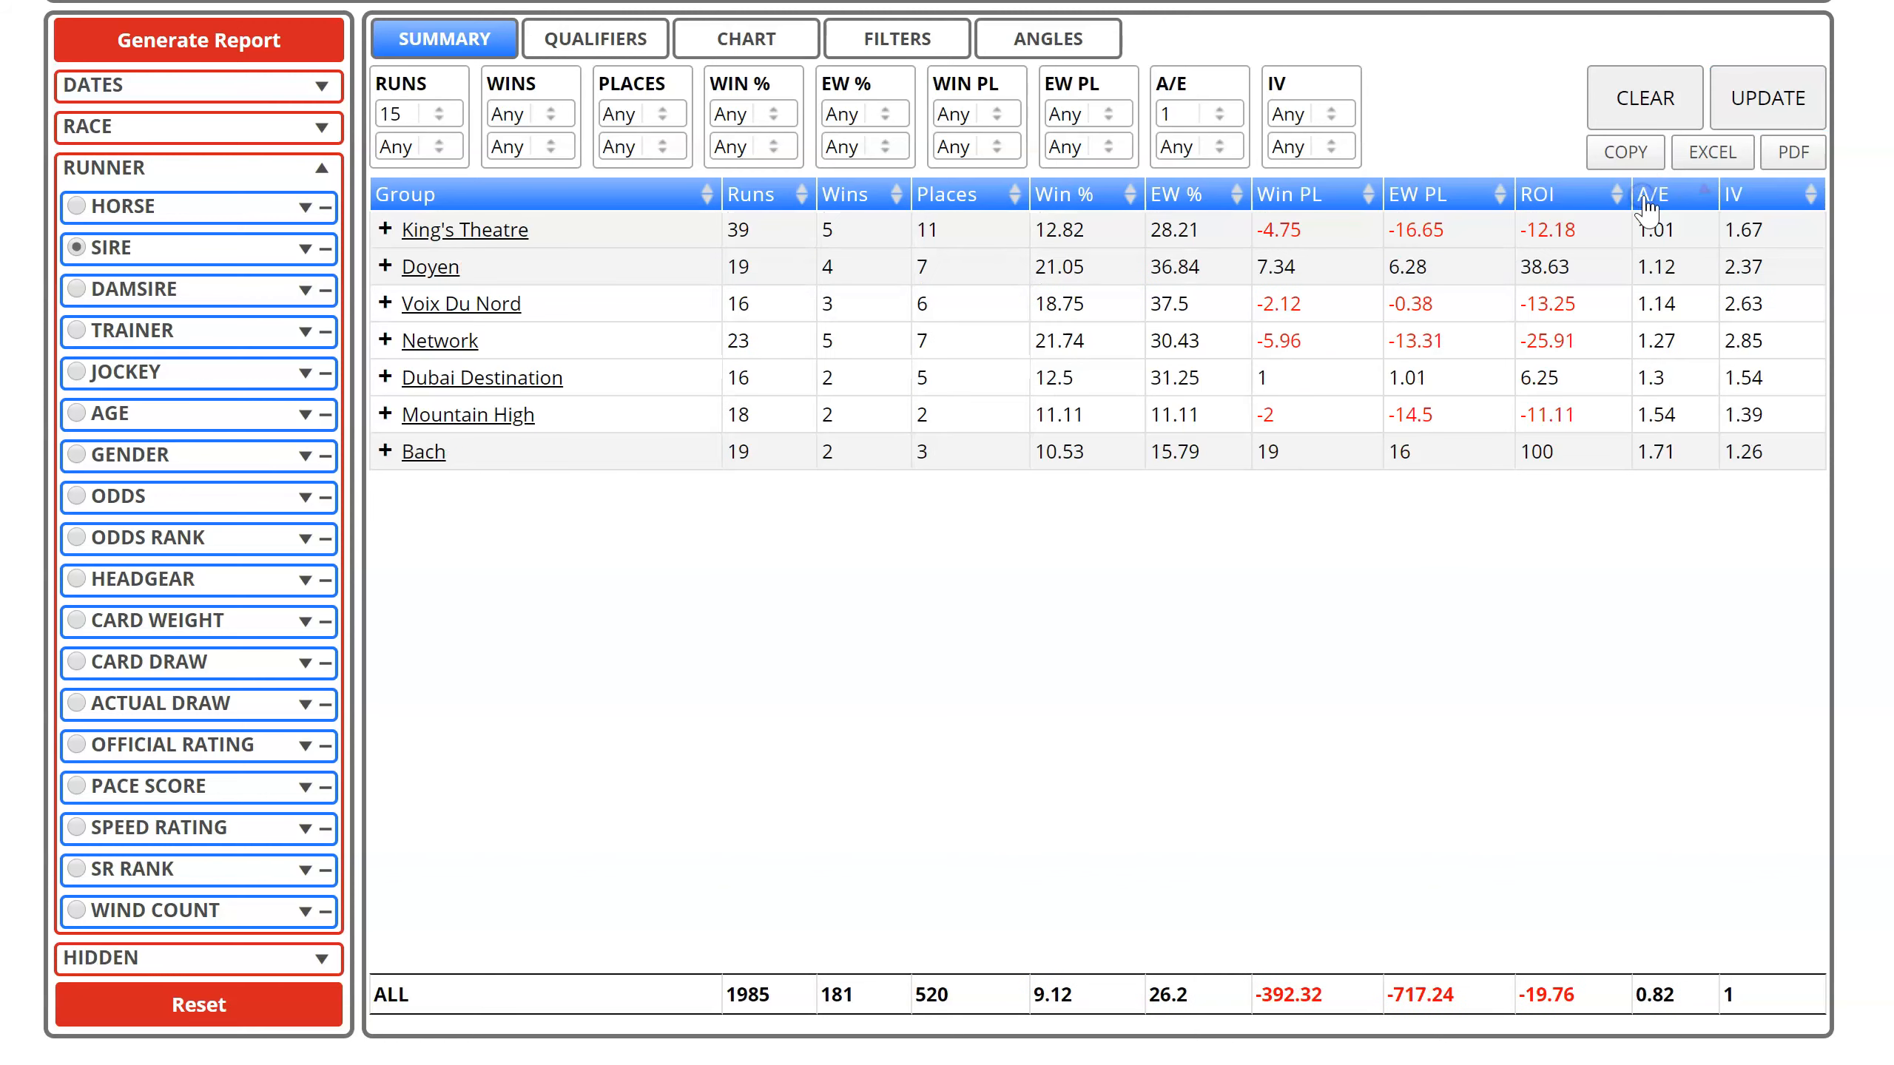
{"action": "left_click", "coordinate": [1651, 197]}
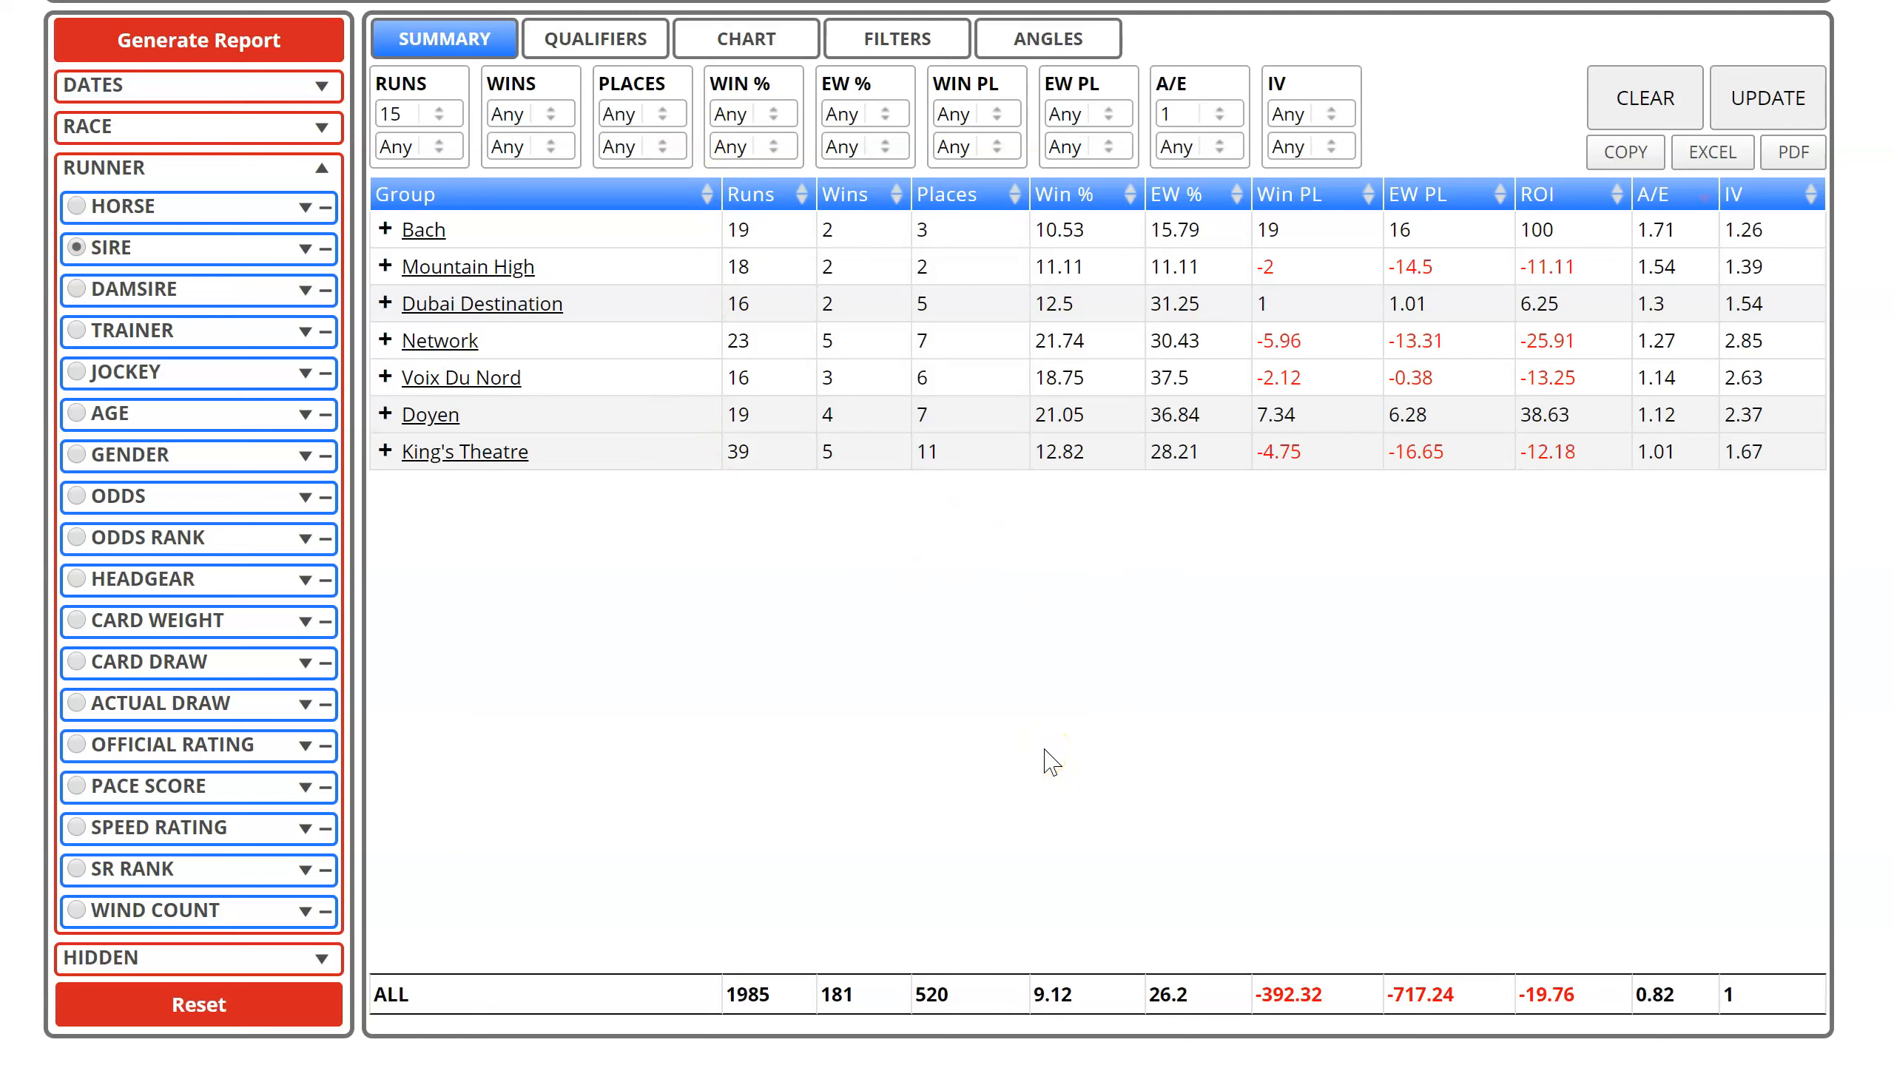
Check the report's list of qualifiers and return to the summary
{"action": "left_click", "coordinate": [616, 43]}
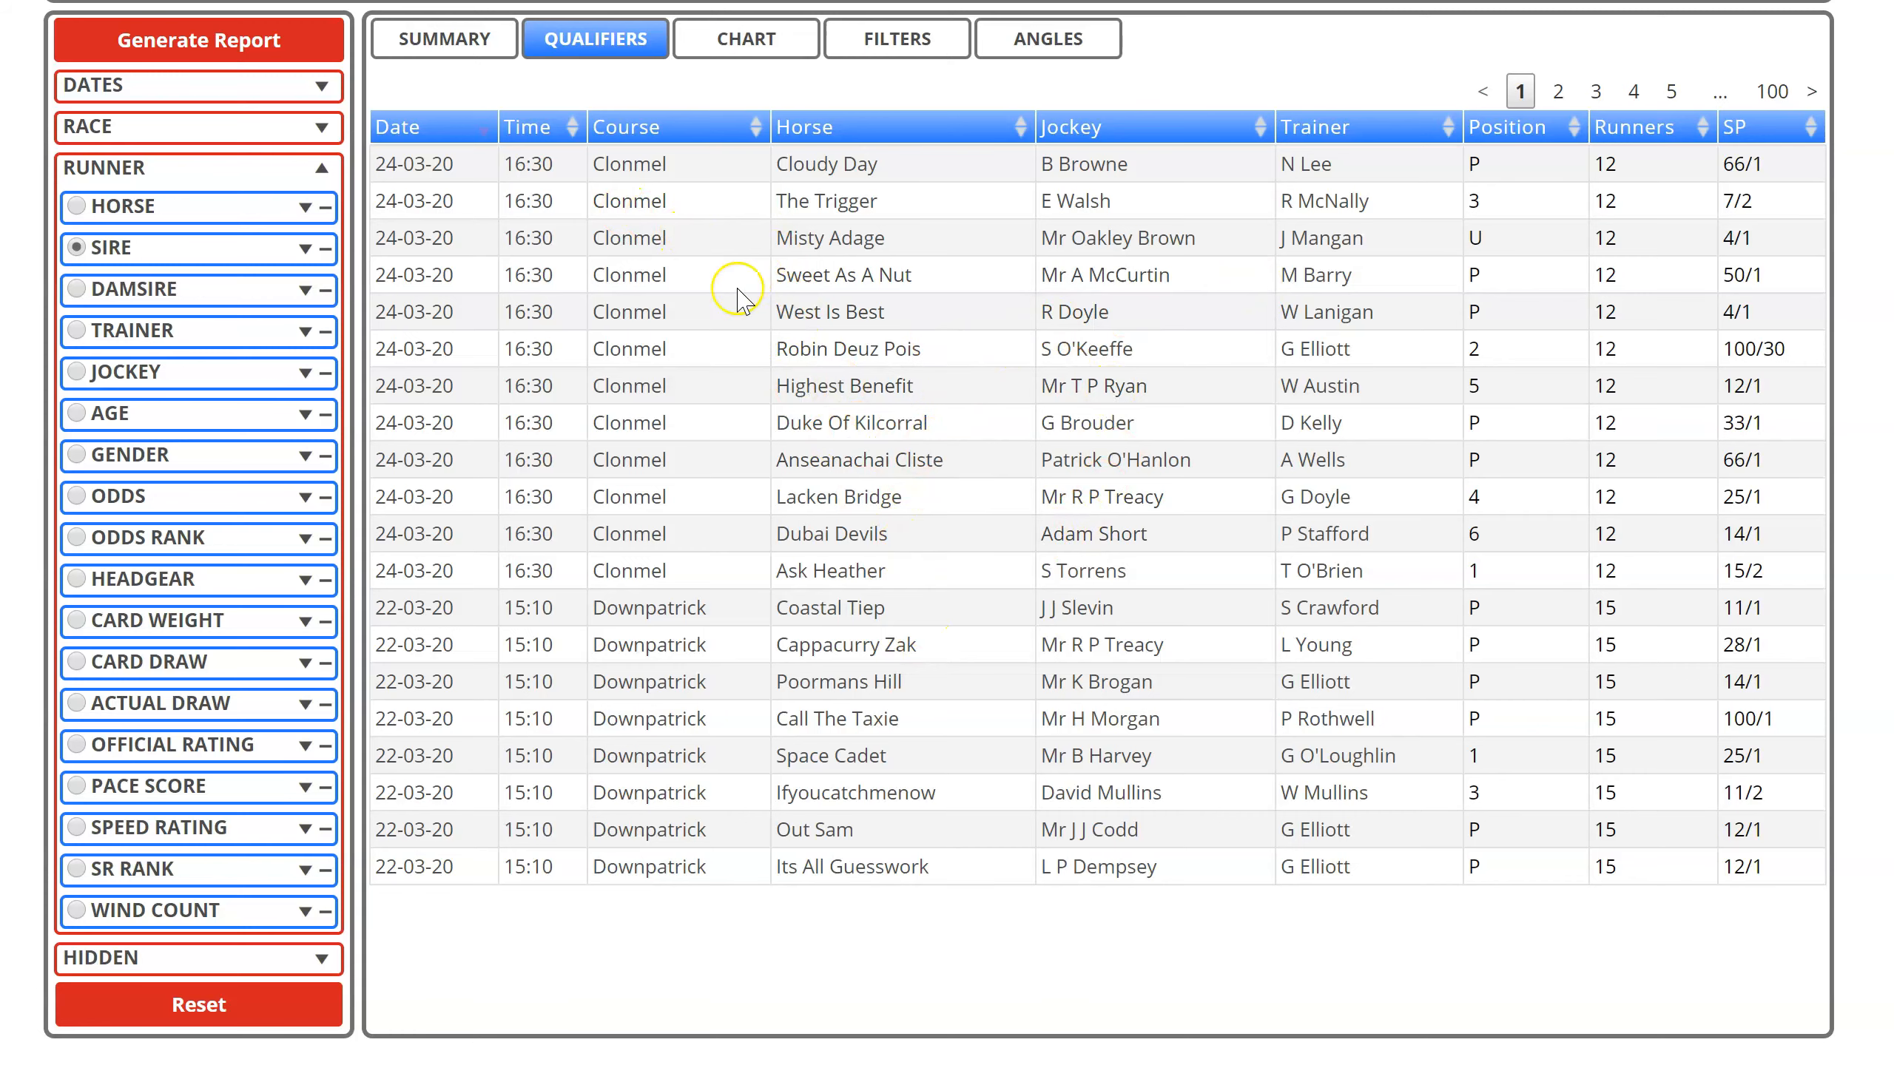
{"action": "left_click", "coordinate": [440, 43]}
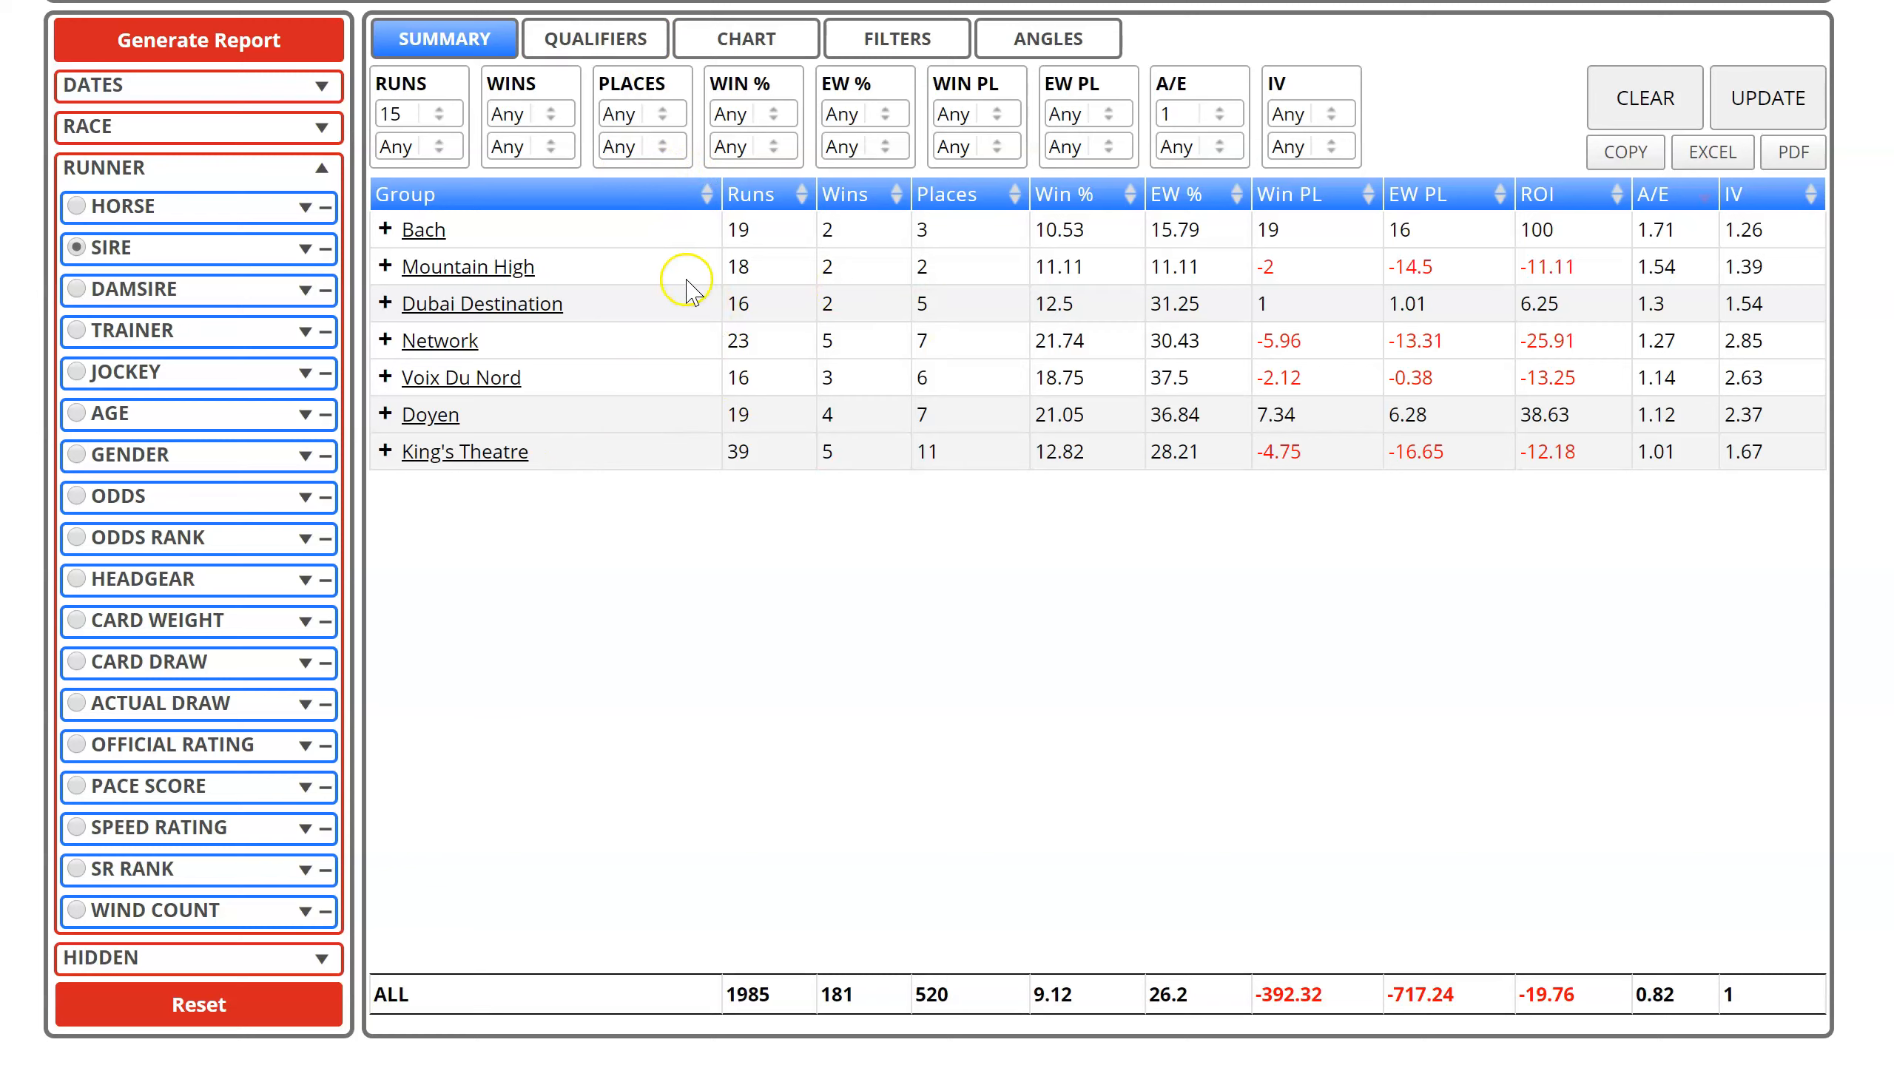
Add all seven sires listed in the summary, from Bach to King's Theatre, to the query and regenerate the report
{"action": "left_click", "coordinate": [385, 229]}
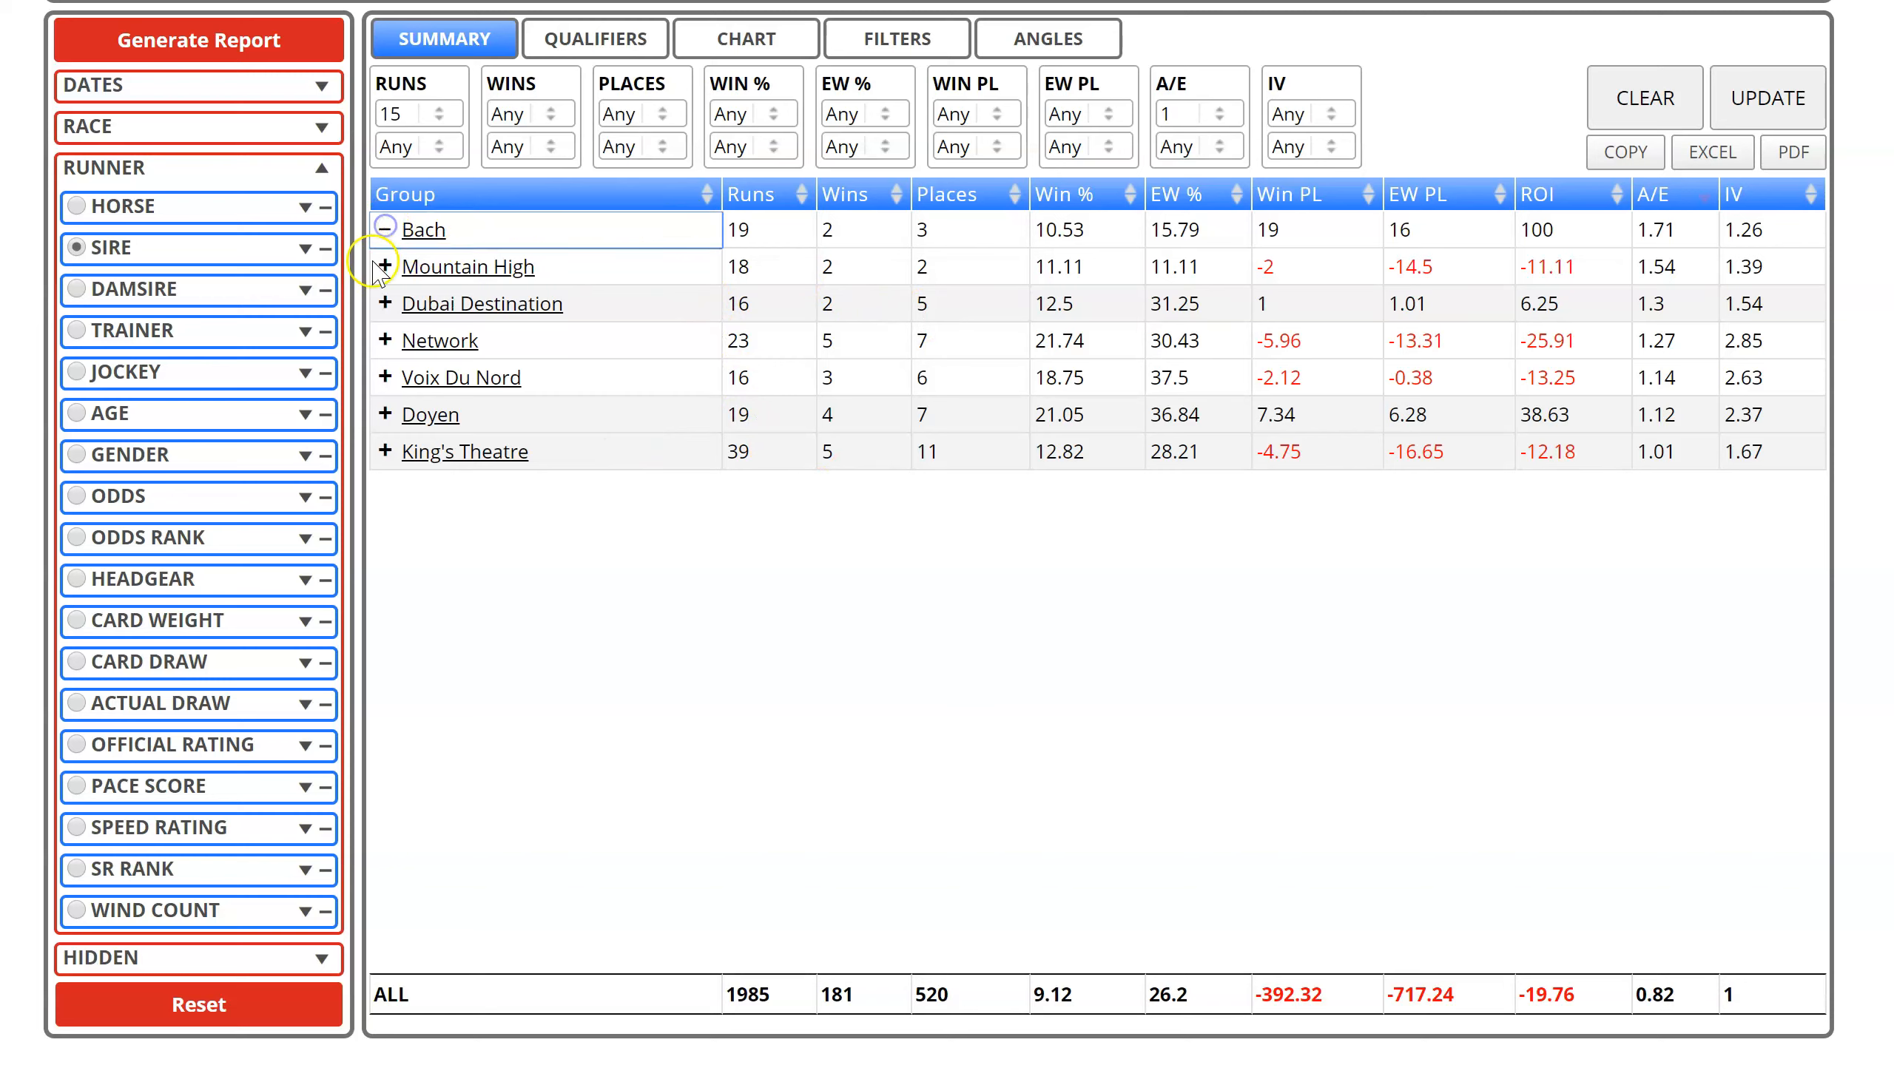
{"action": "left_click", "coordinate": [386, 267]}
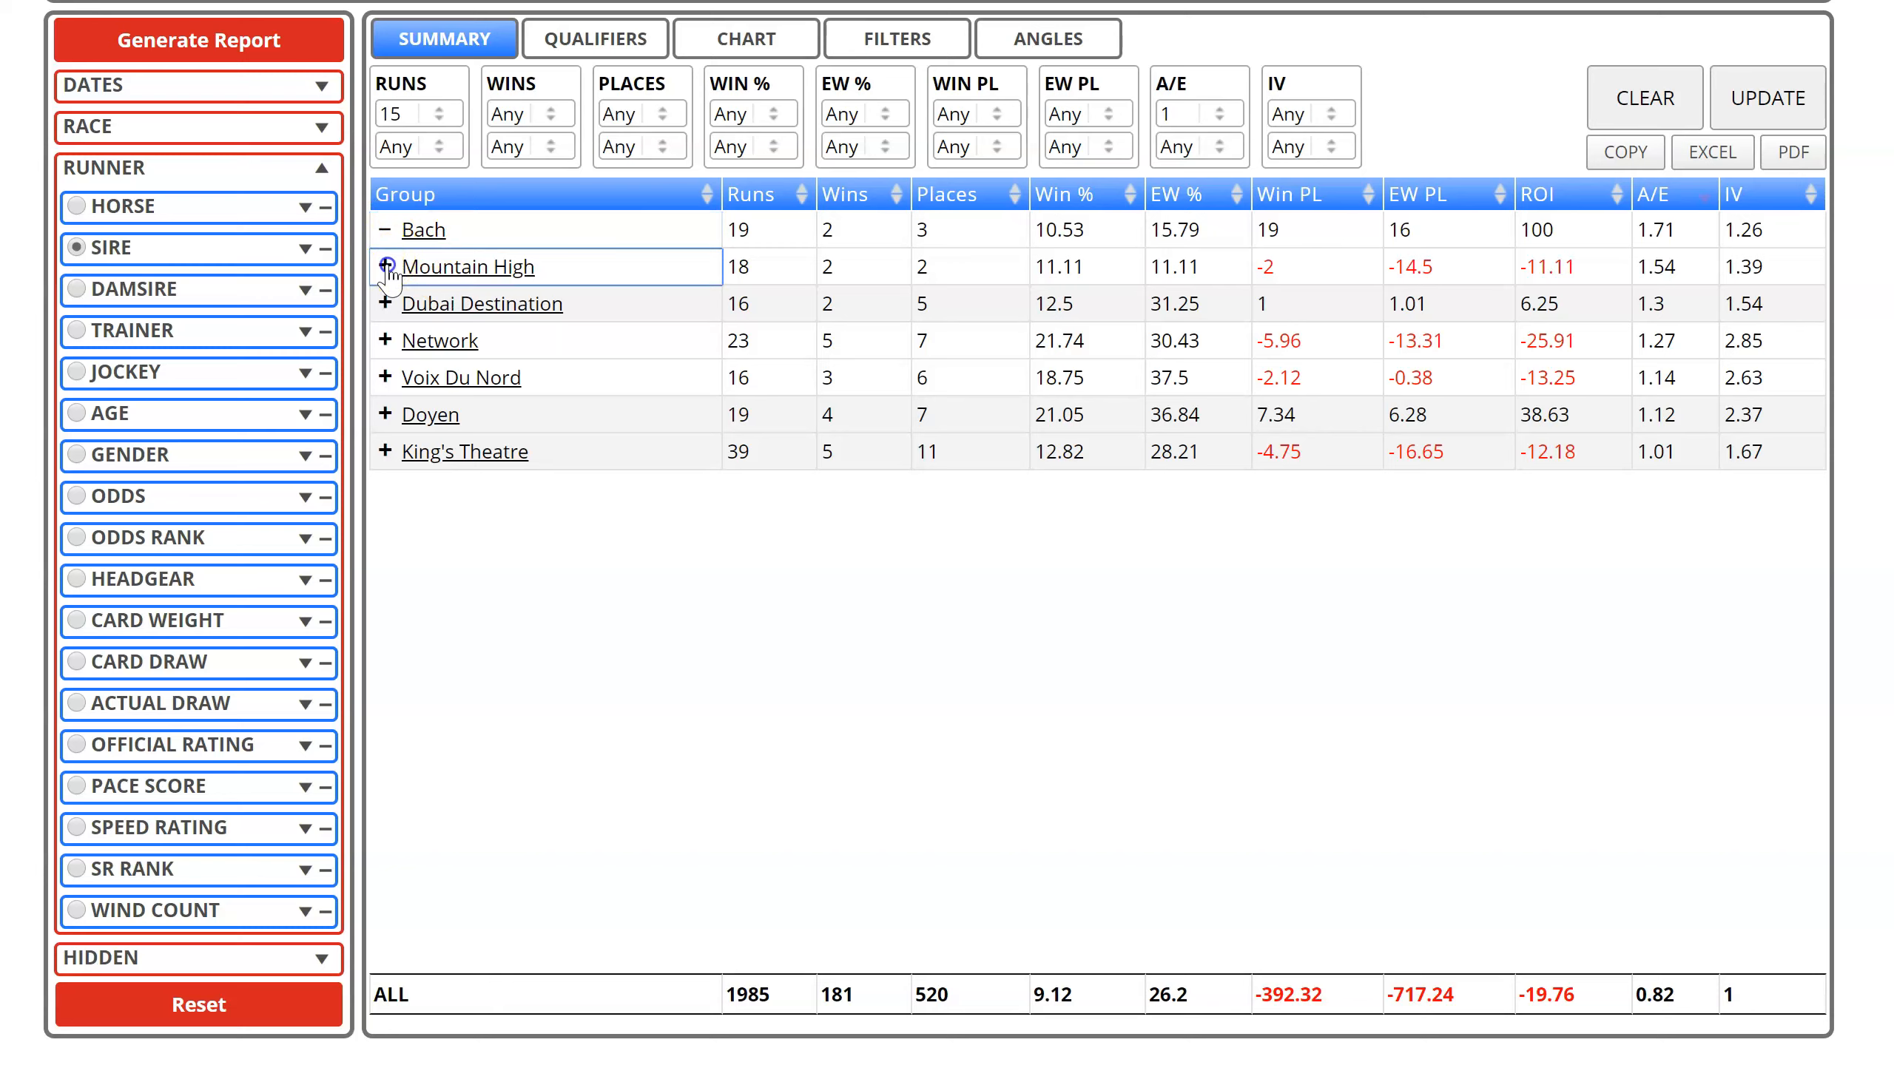
{"action": "left_click", "coordinate": [386, 304]}
{"action": "left_click", "coordinate": [384, 342]}
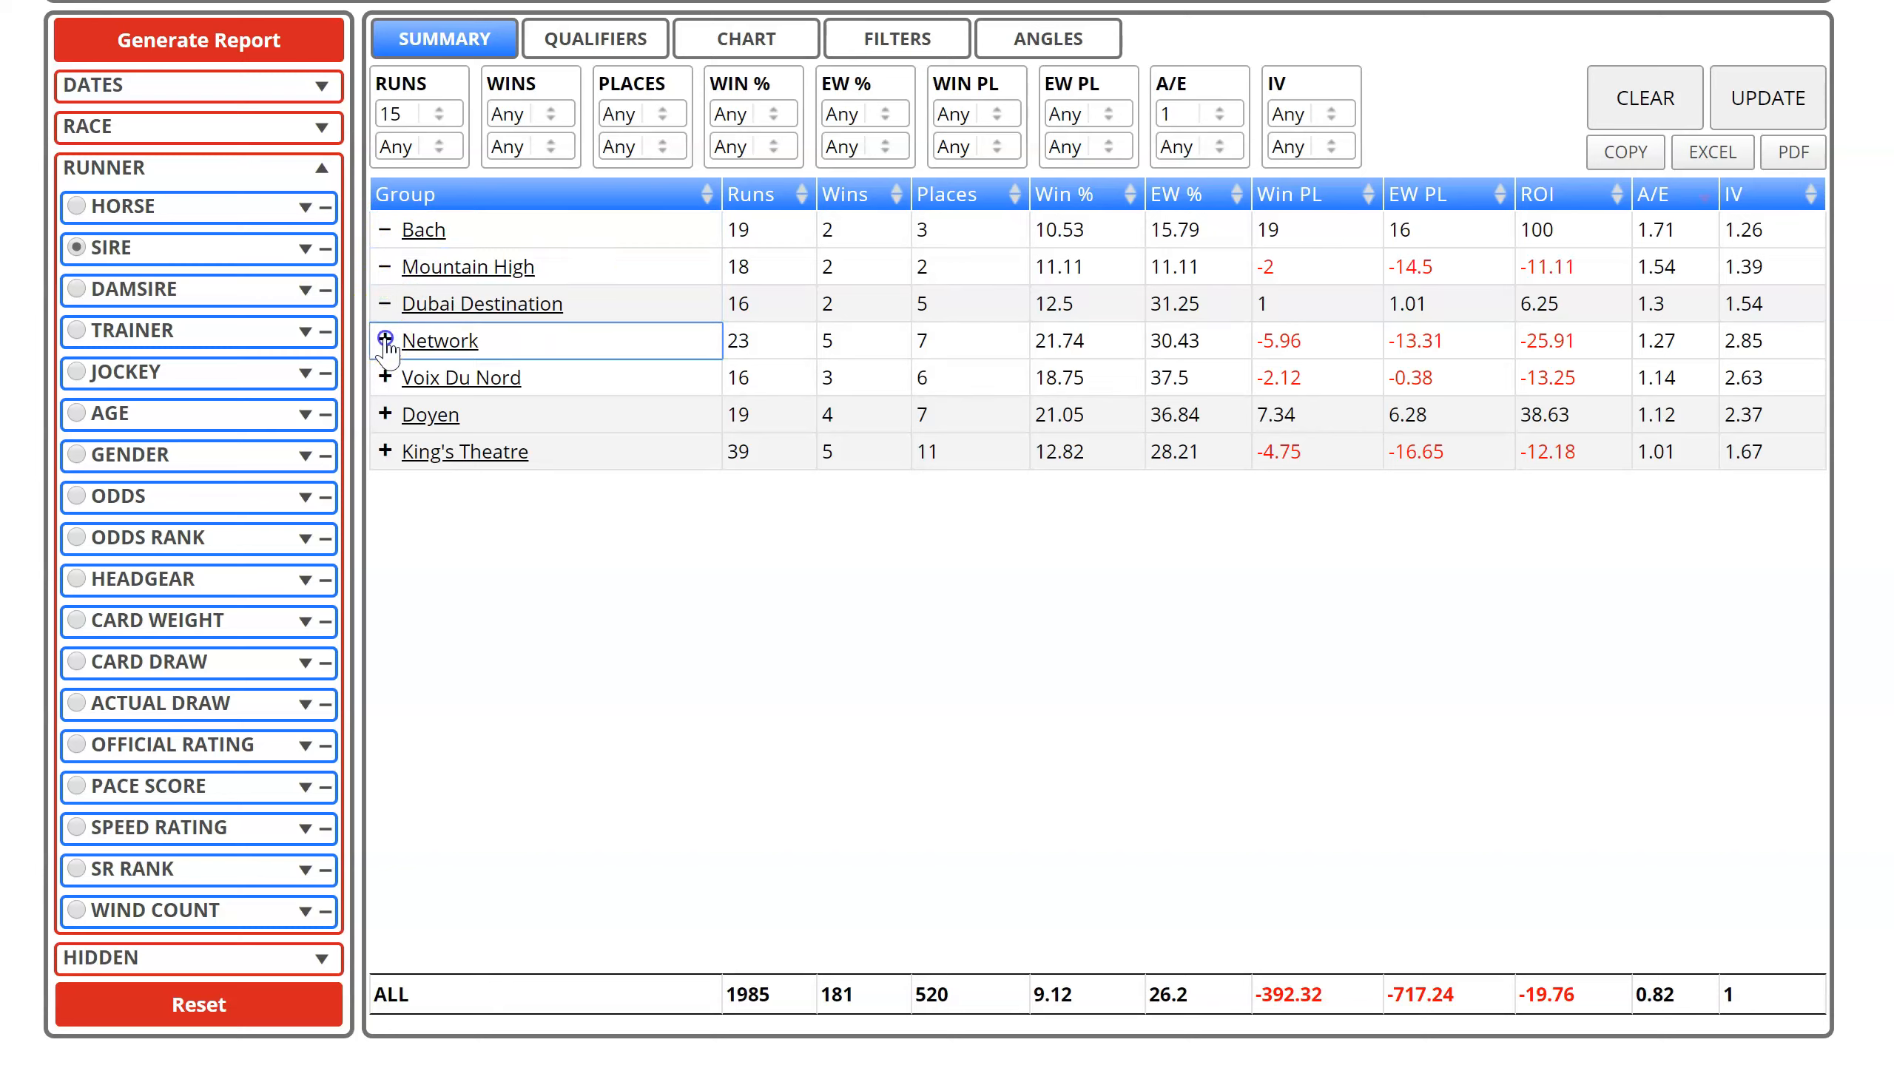
{"action": "left_click", "coordinate": [385, 378]}
{"action": "left_click", "coordinate": [386, 415]}
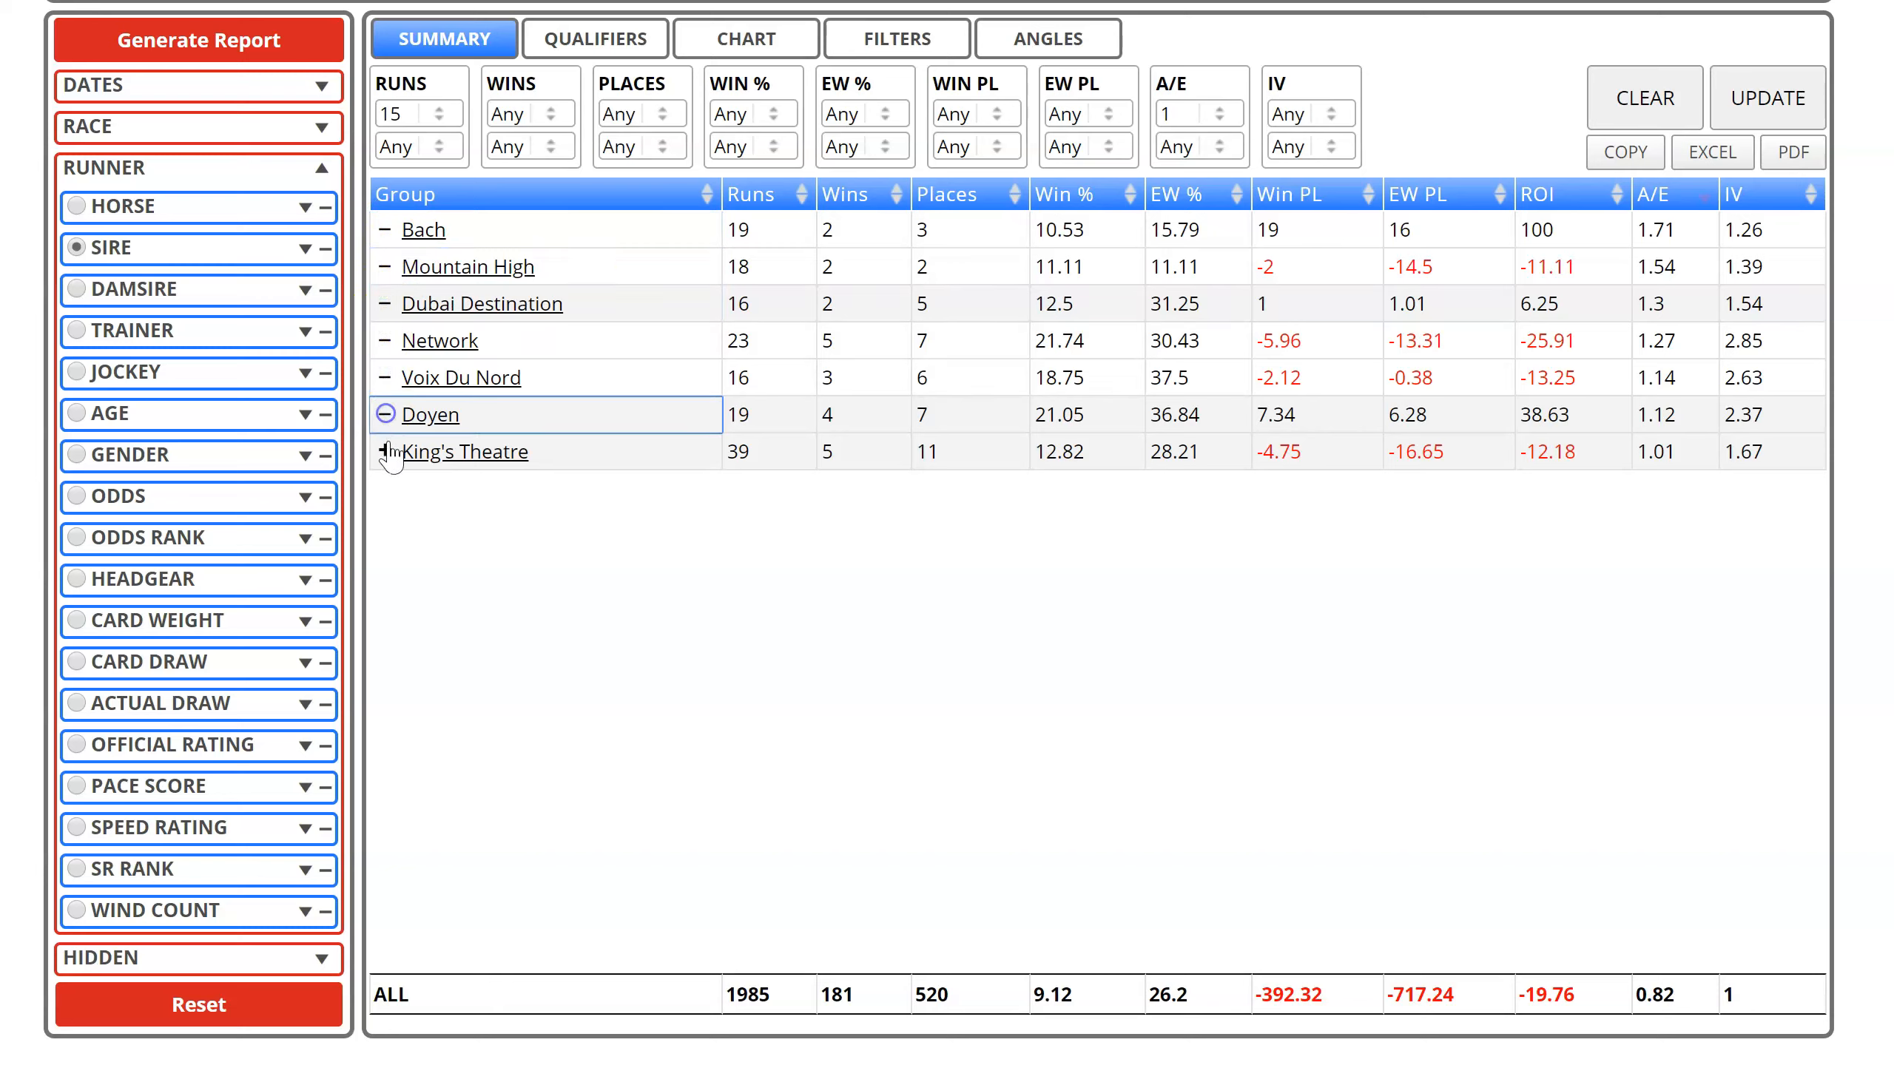
{"action": "left_click", "coordinate": [385, 452]}
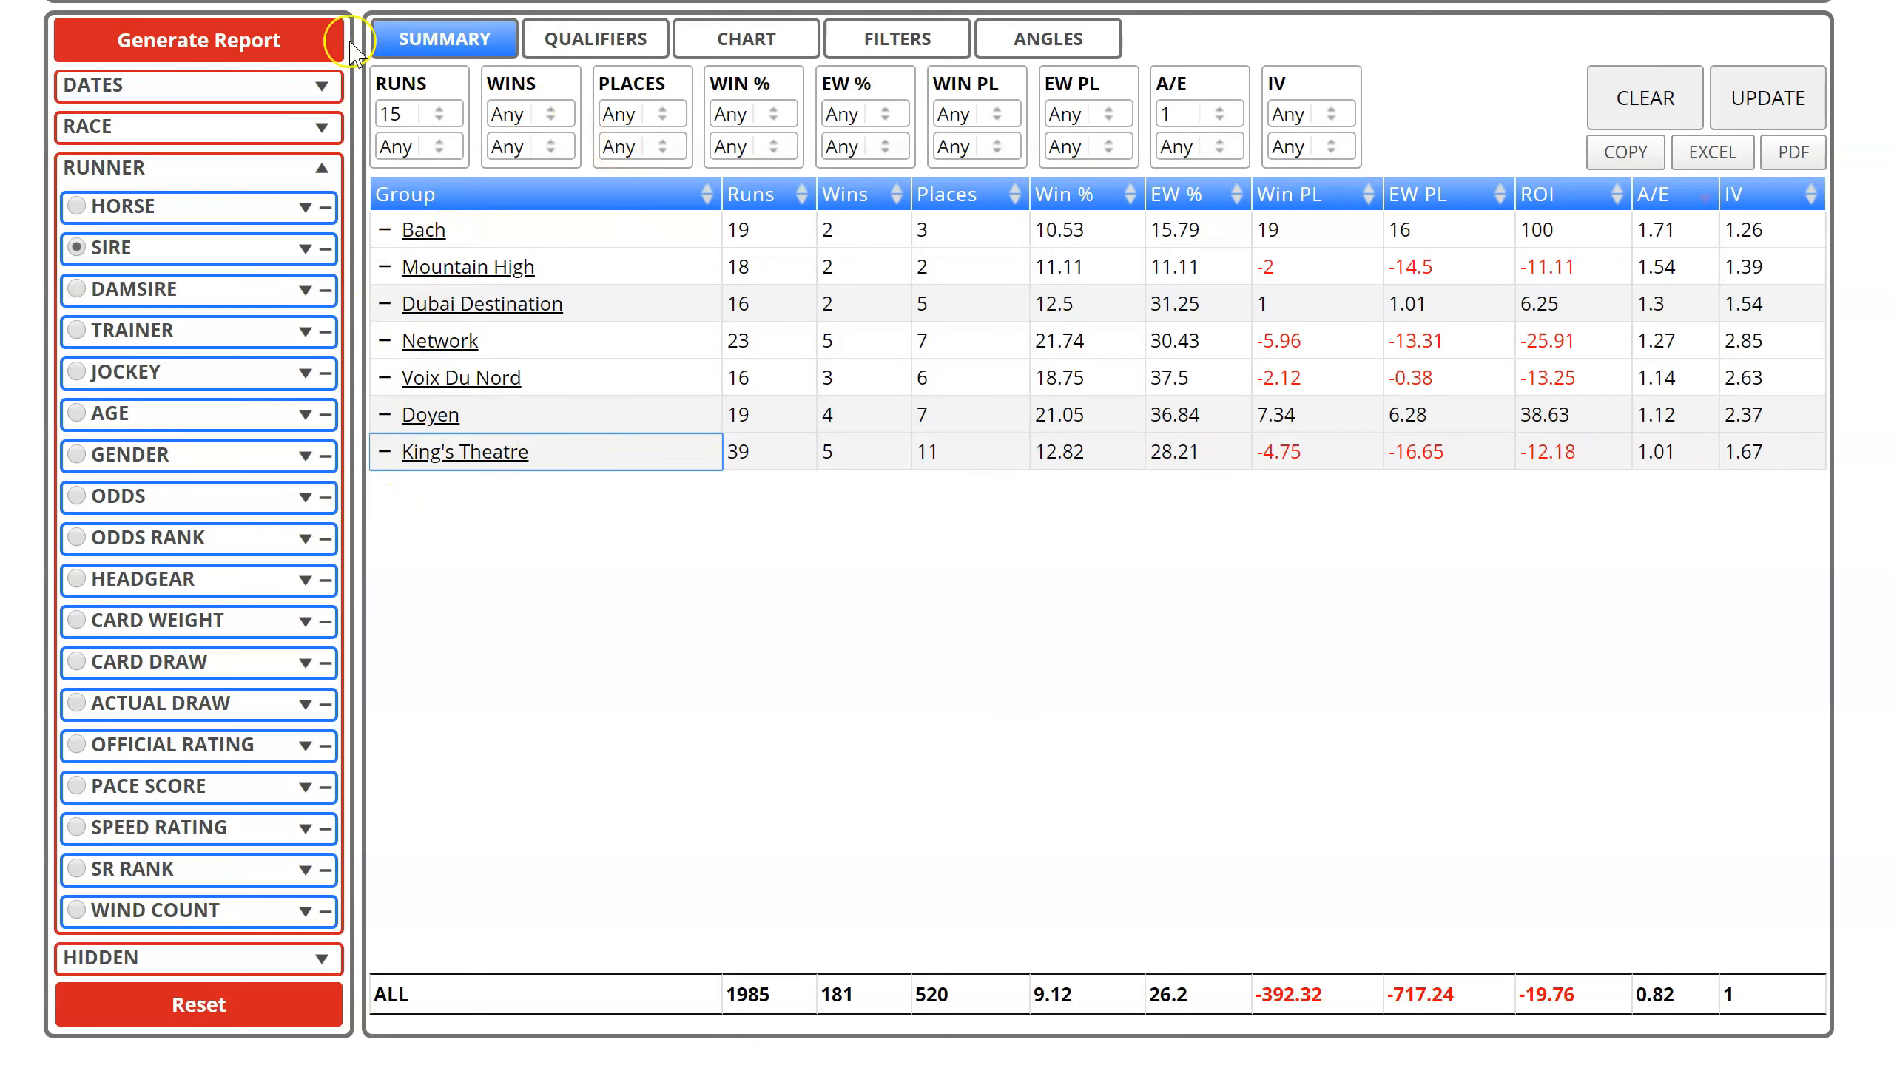
{"action": "left_click", "coordinate": [220, 52]}
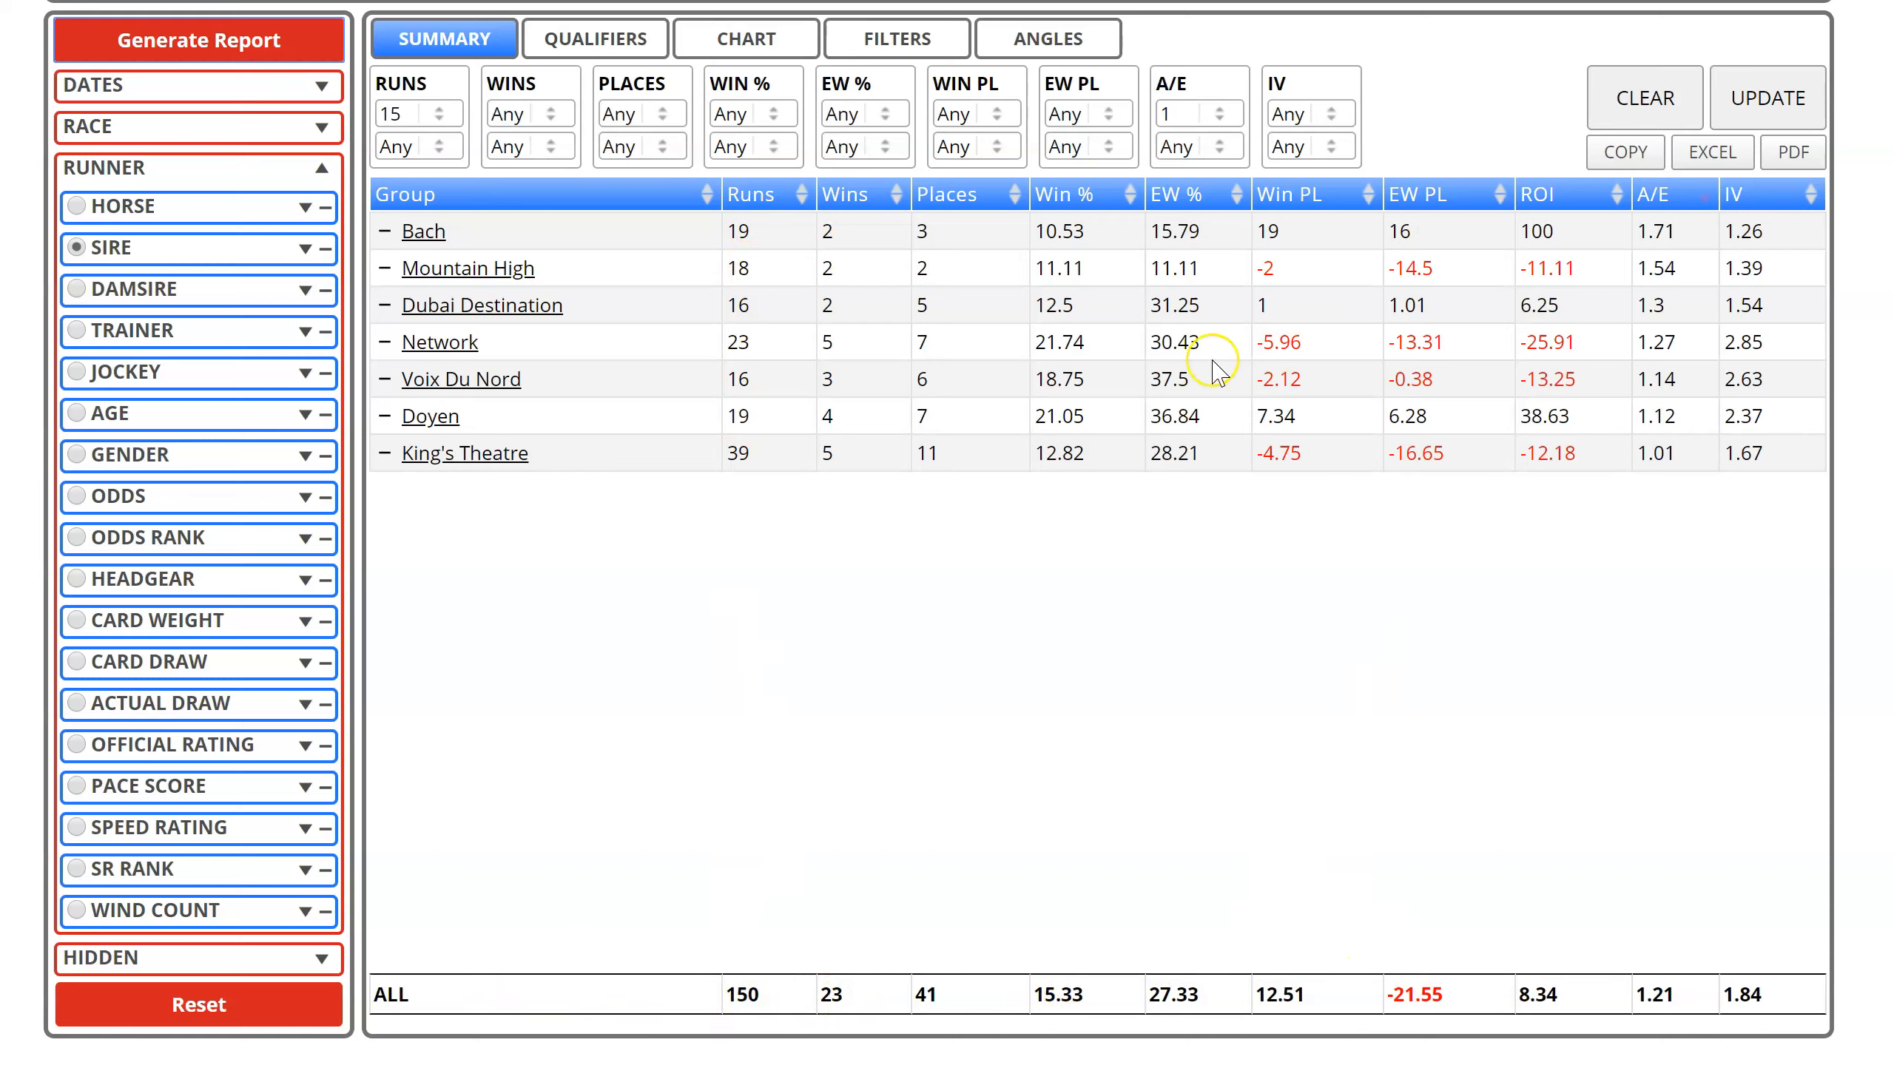
Check the qualifiers of the regenerated report, then expand the Sire filter from the summary to see its selected sires
{"action": "left_click", "coordinate": [554, 52]}
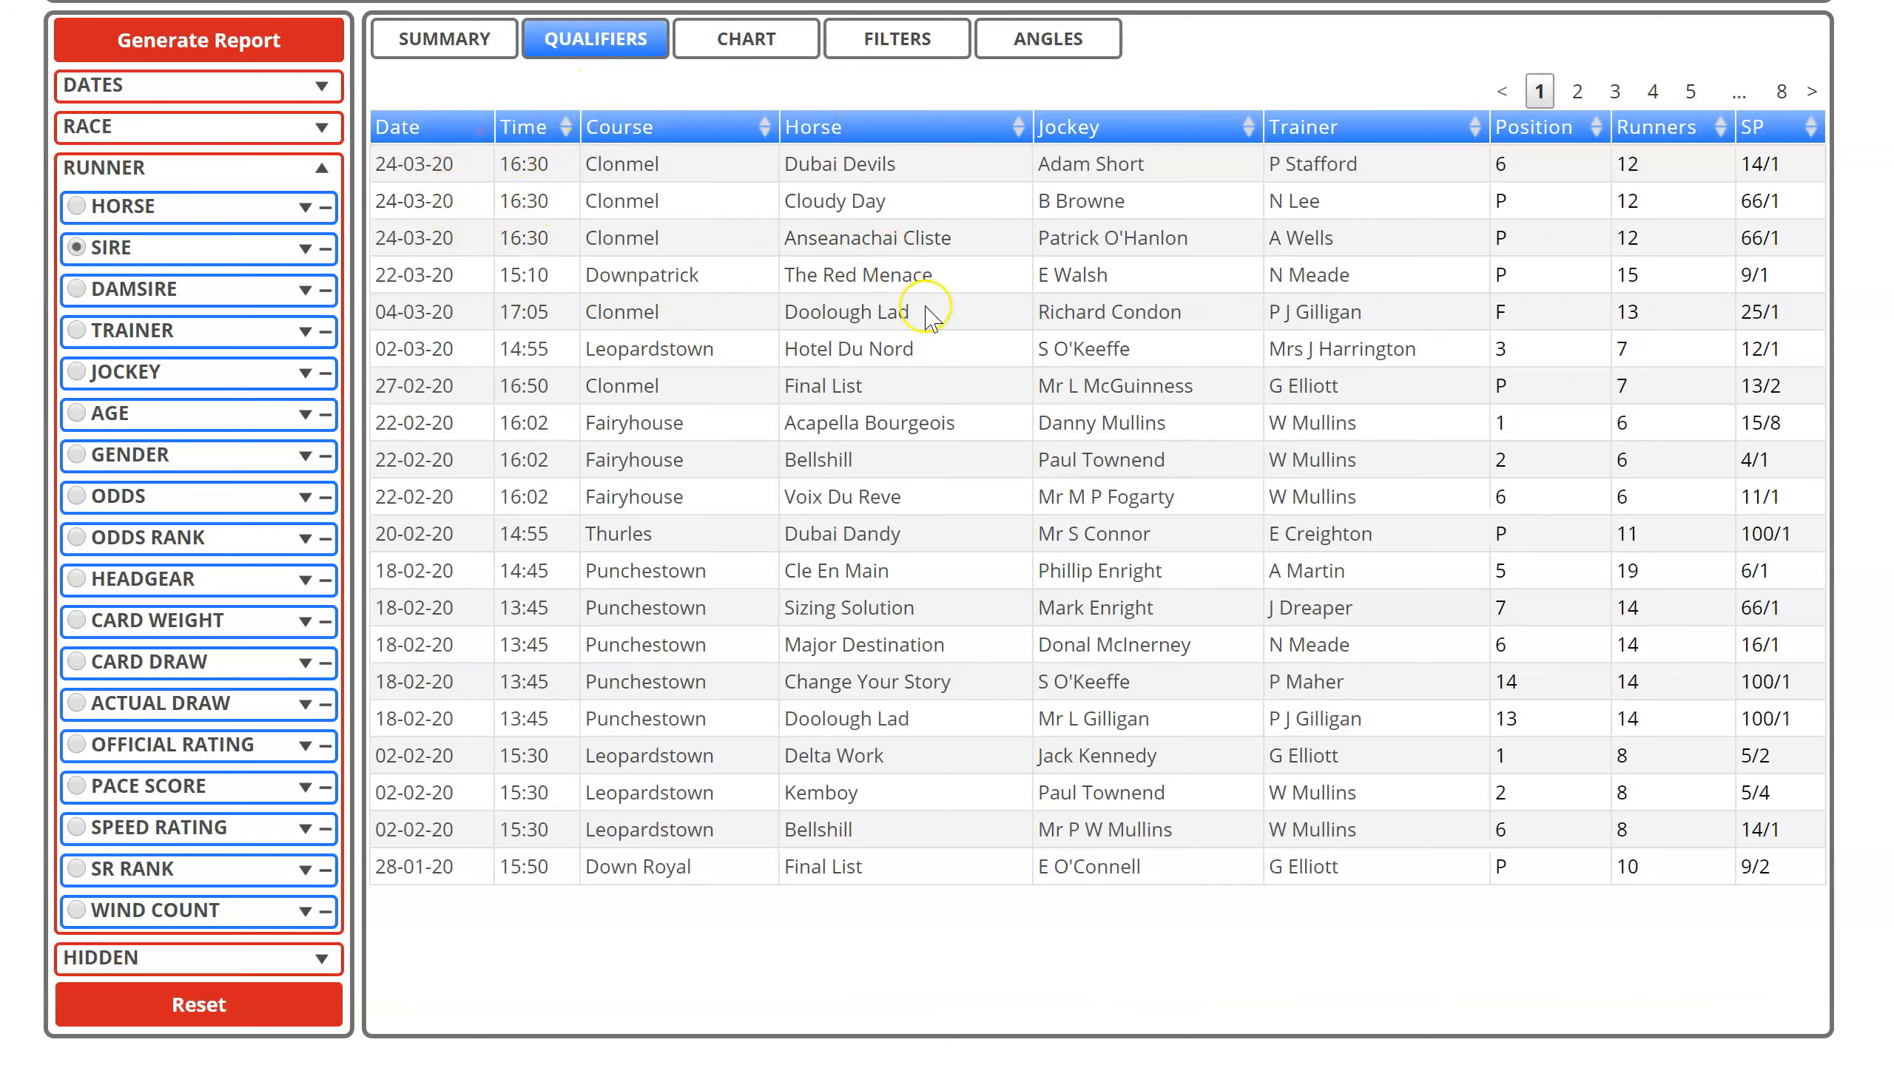
{"action": "left_click", "coordinate": [433, 38]}
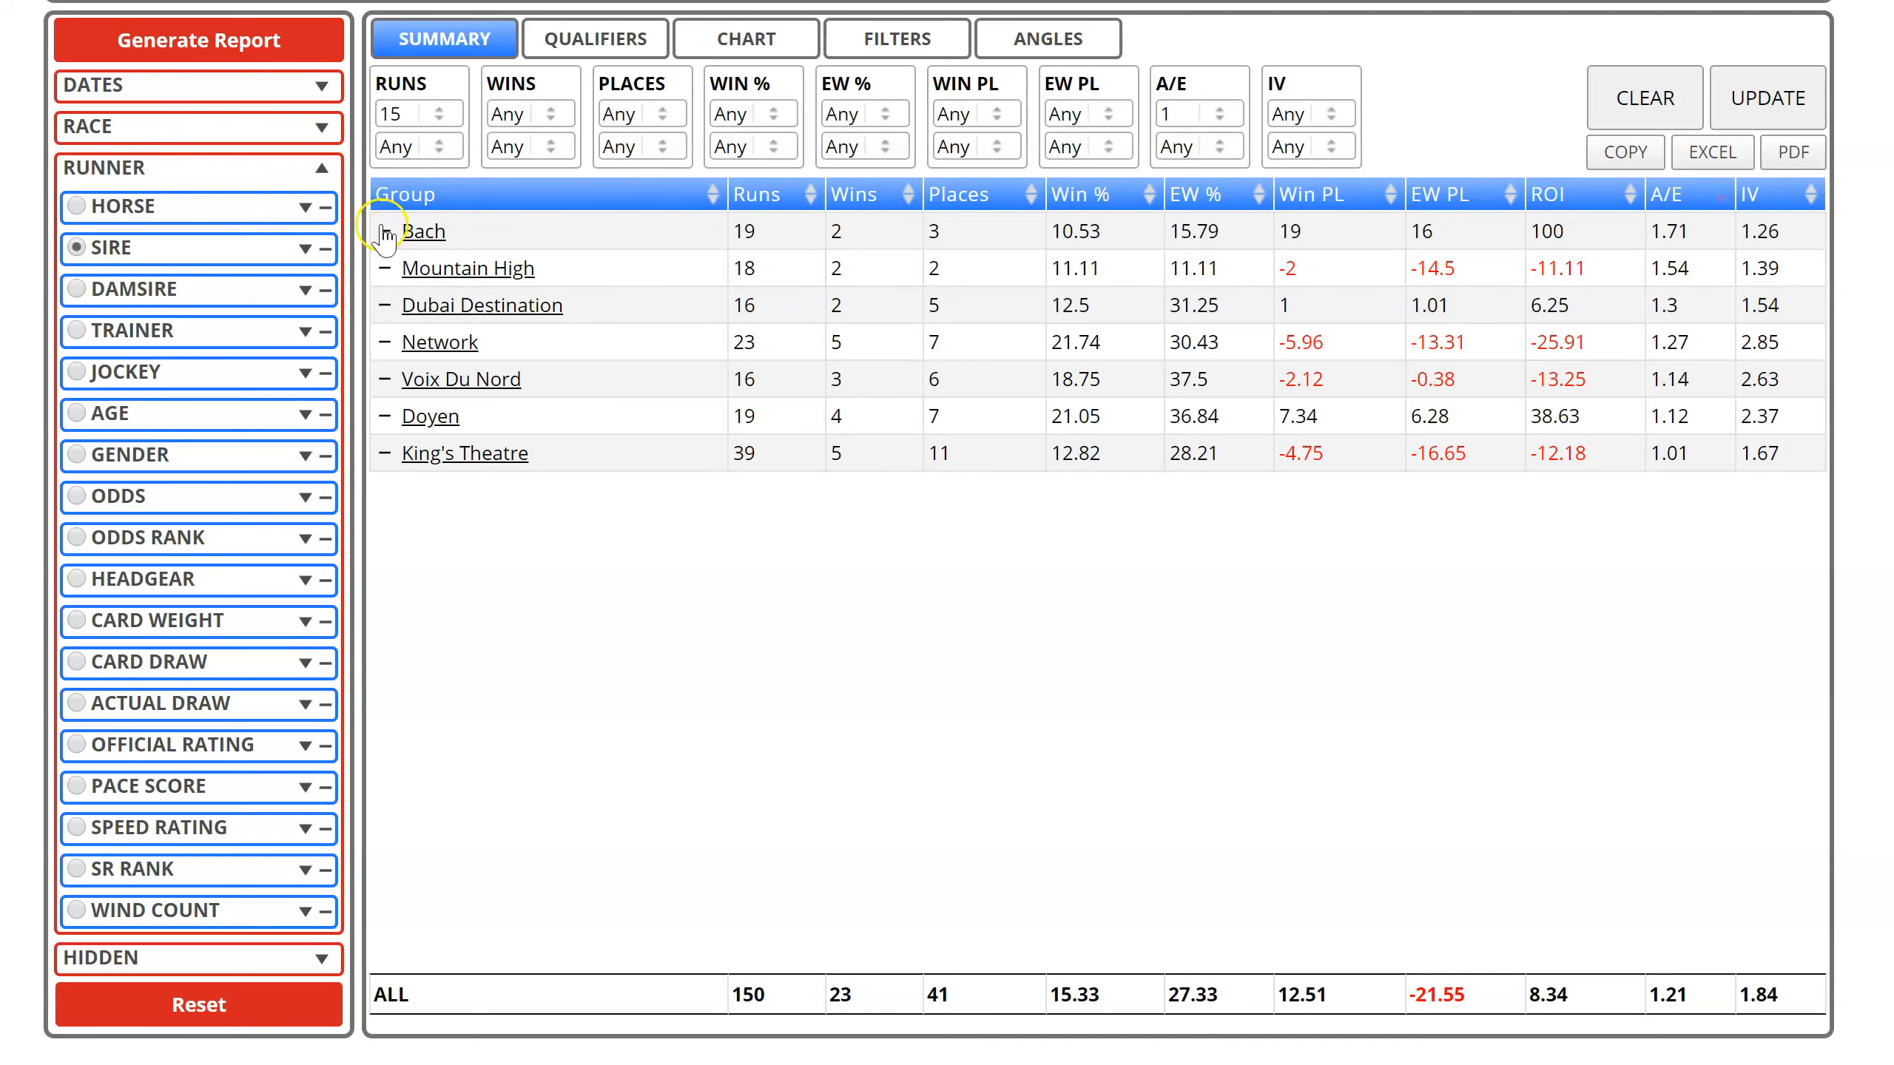
{"action": "left_click", "coordinate": [139, 258]}
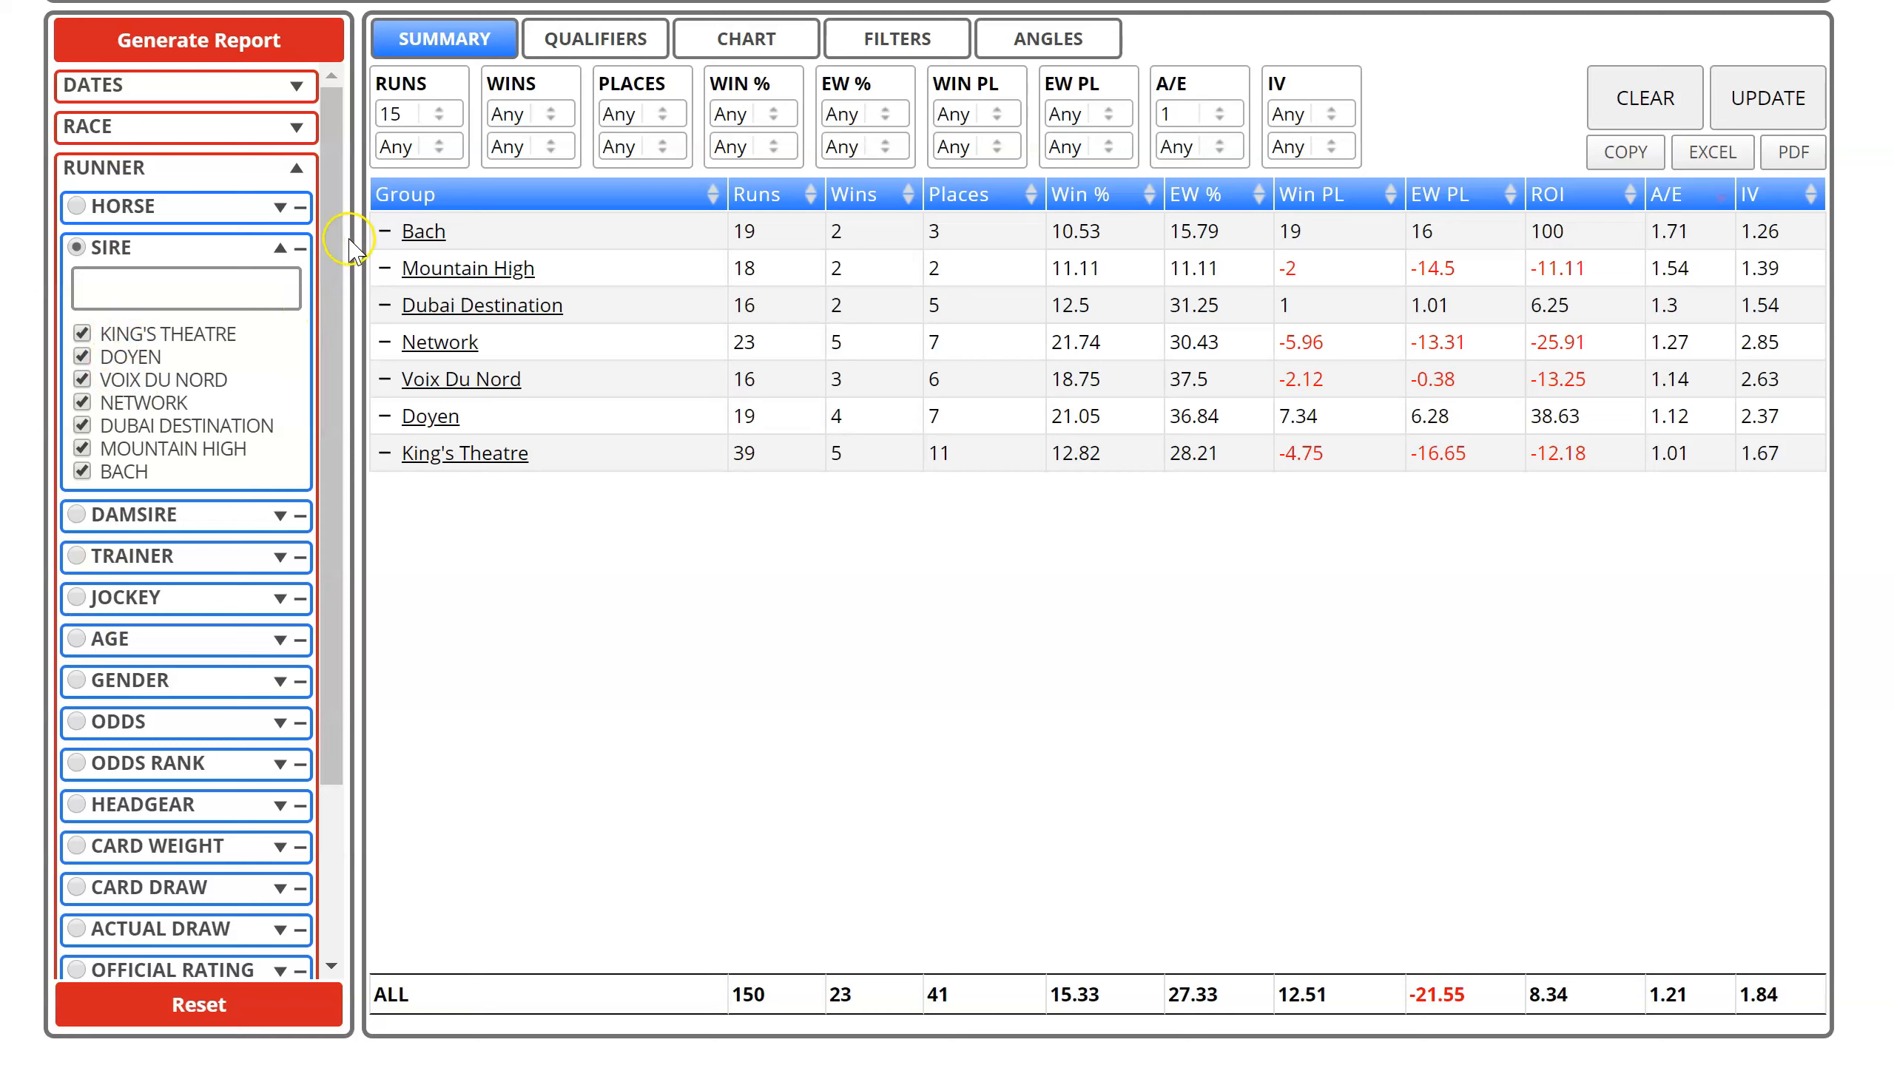
Remove Bach, Mountain High and Dubai Destination from the Sire filter, then add all three back
{"action": "left_click", "coordinate": [384, 234]}
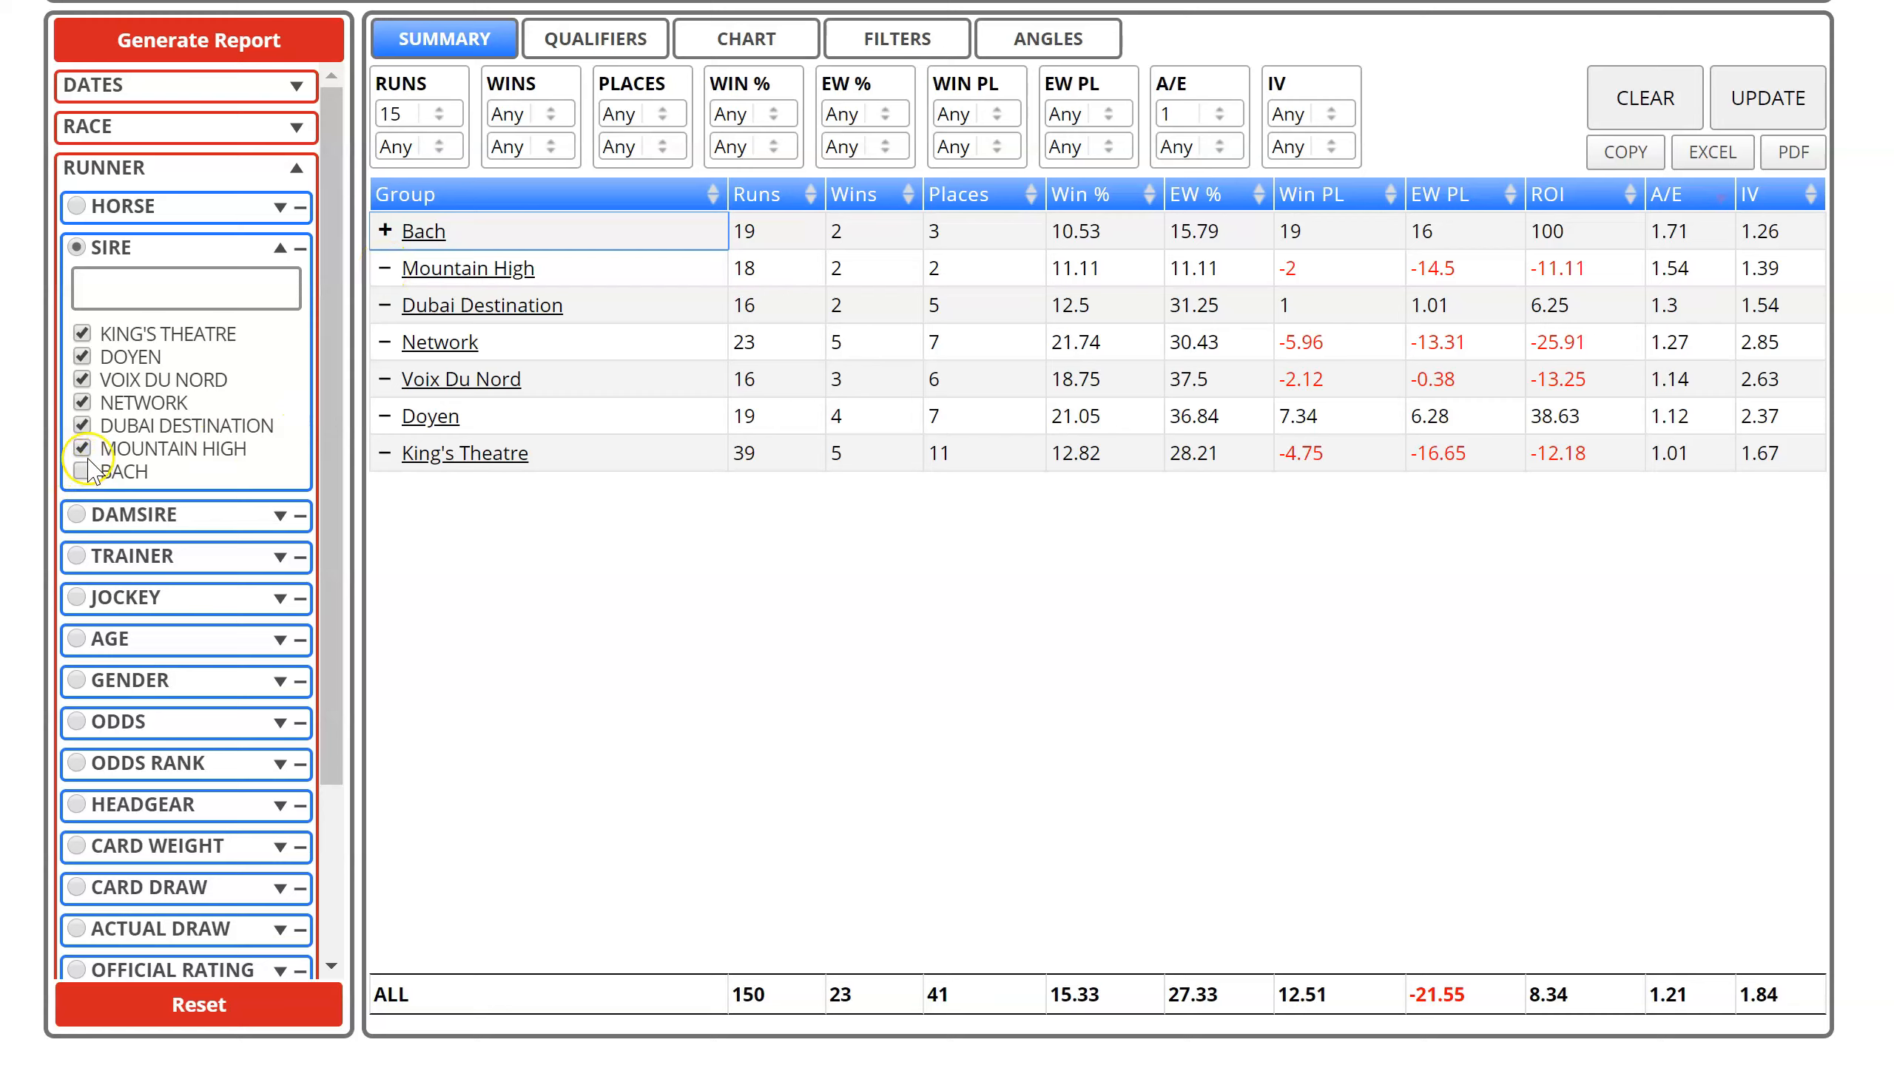
{"action": "left_click", "coordinate": [59, 450]}
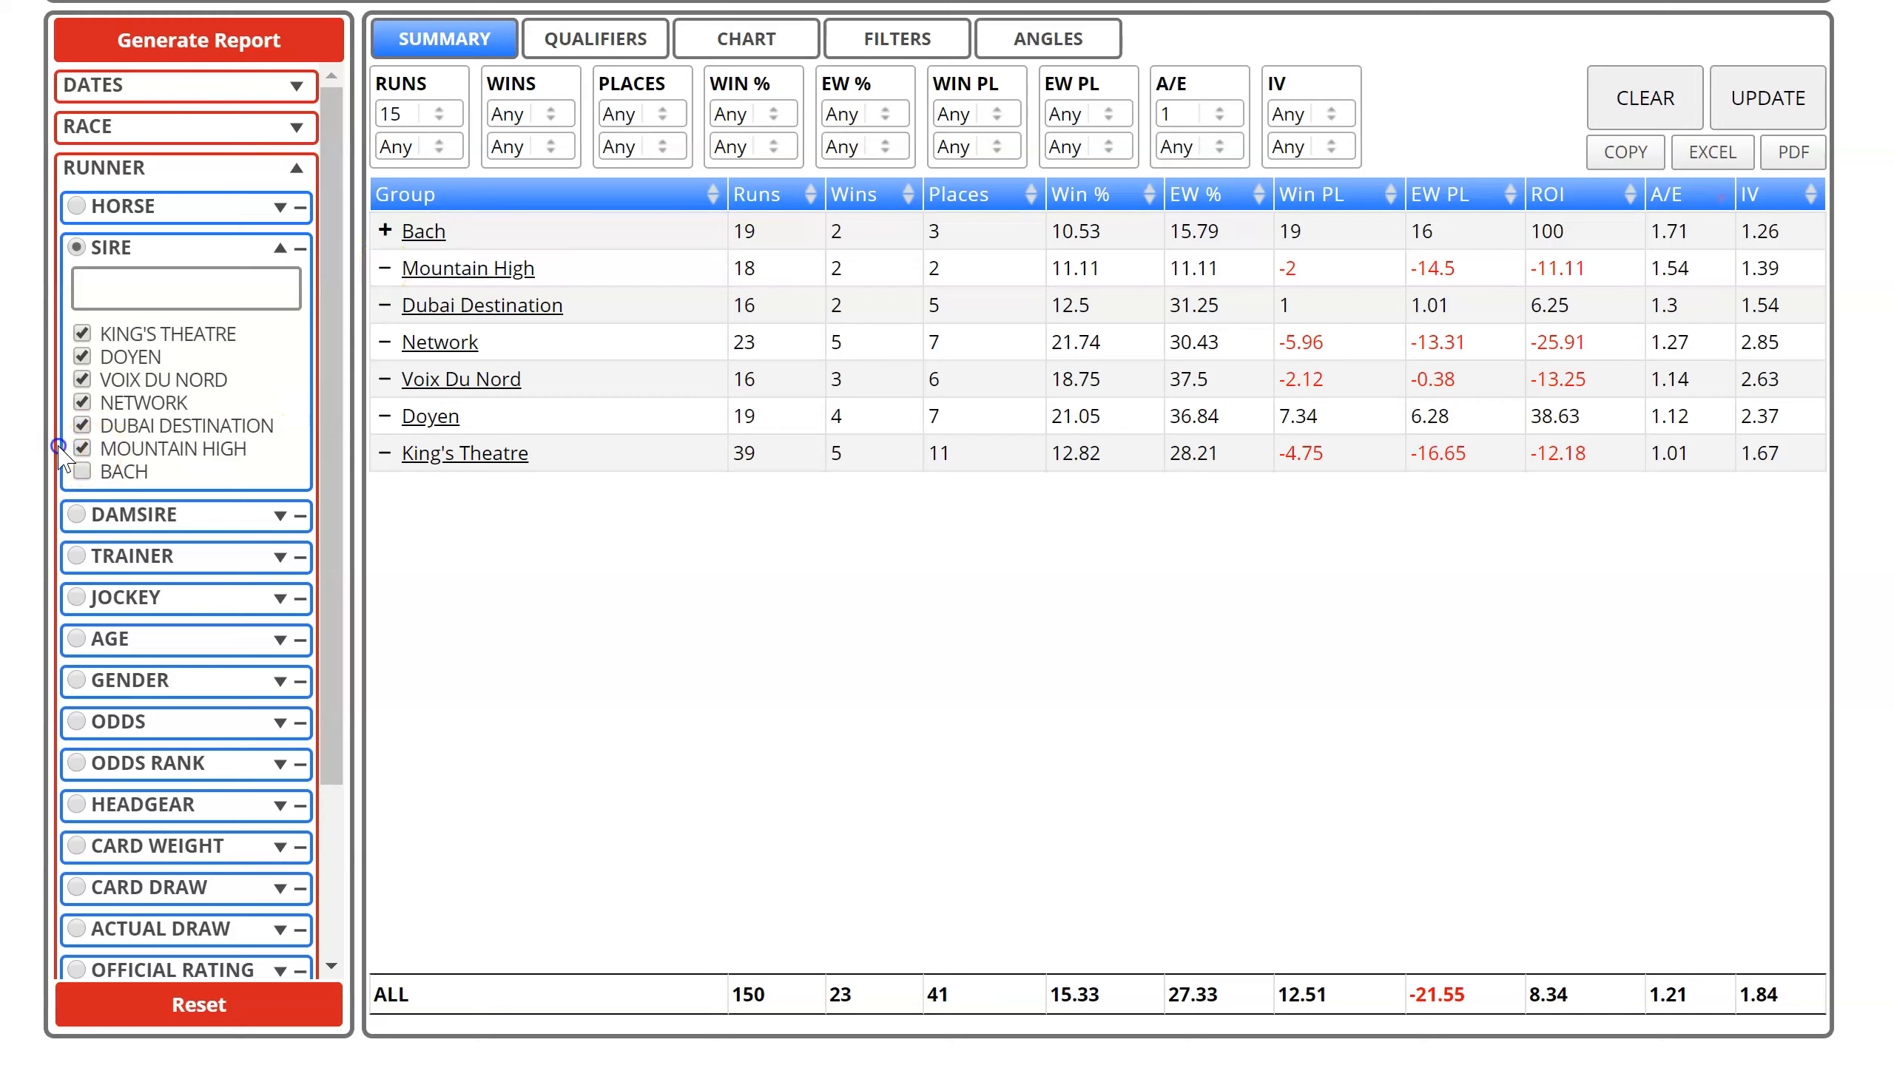
{"action": "left_click", "coordinate": [385, 268]}
{"action": "left_click", "coordinate": [388, 305]}
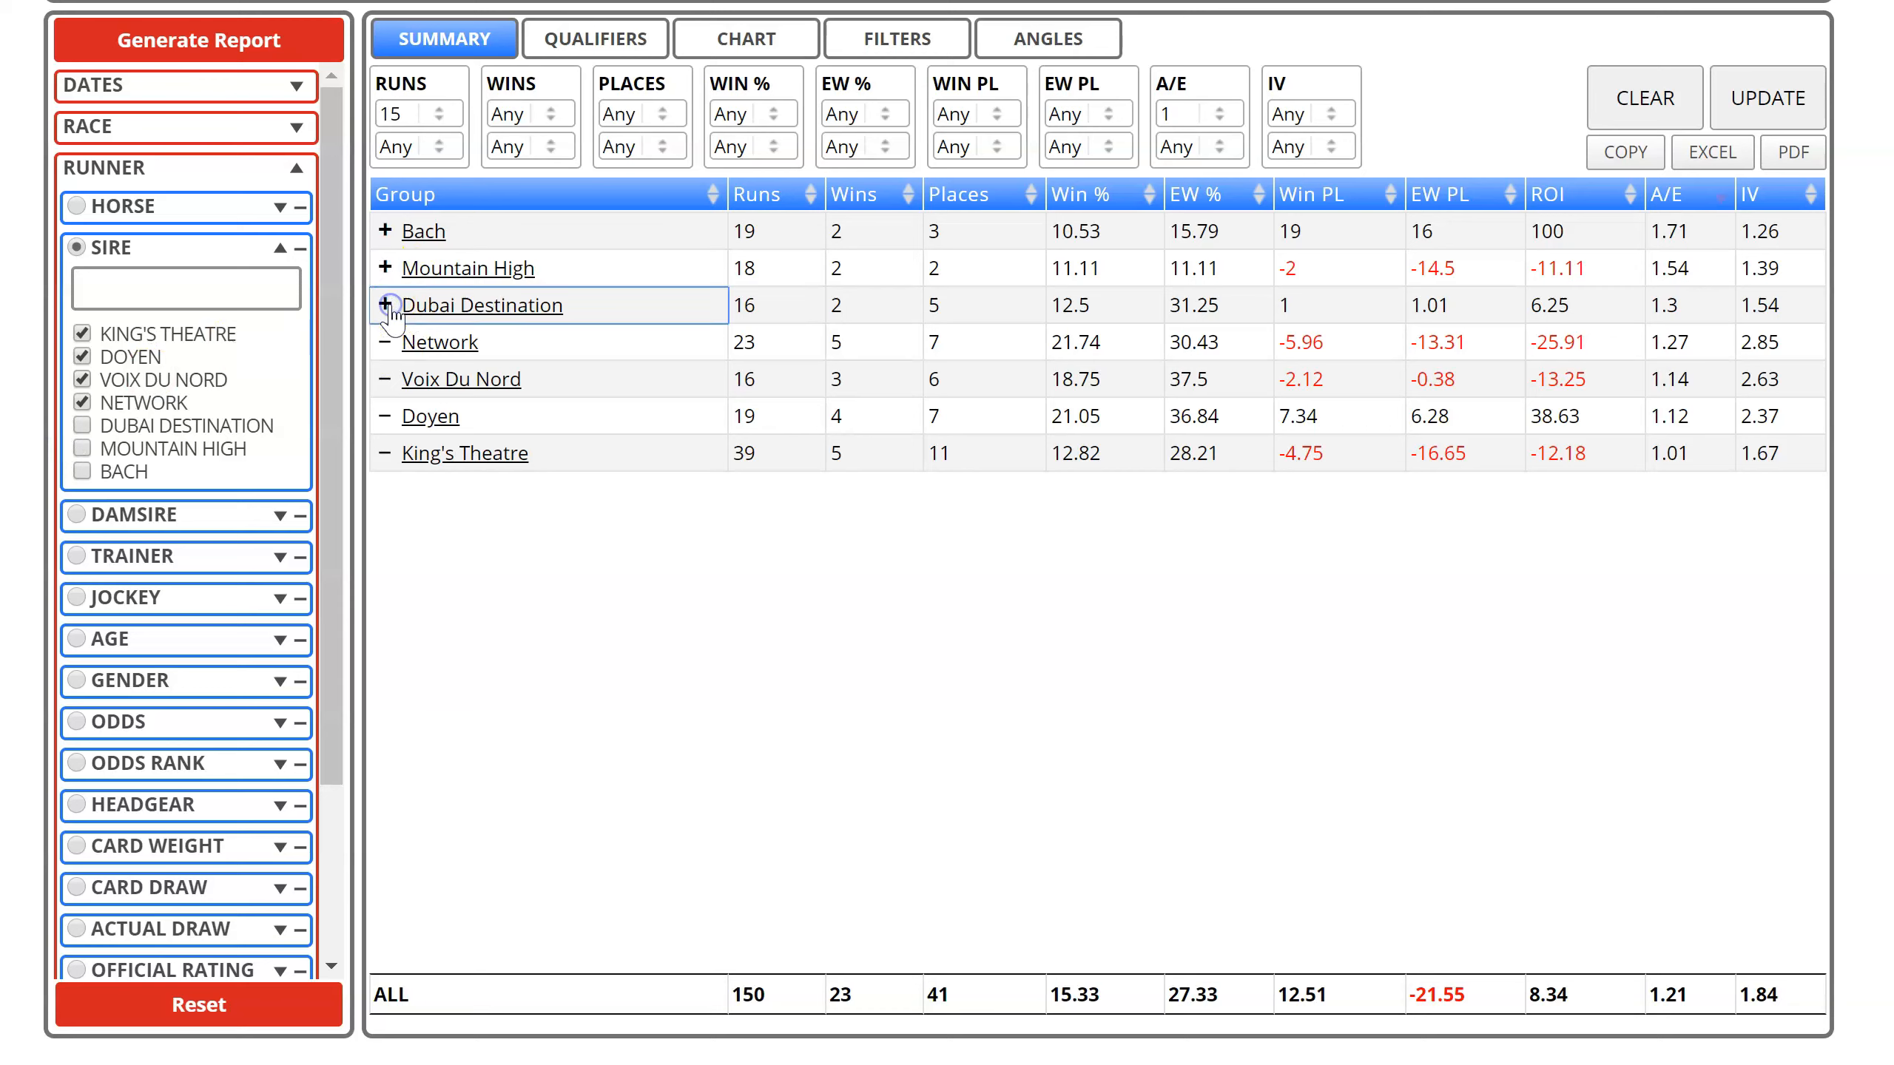
{"action": "left_click", "coordinate": [386, 306]}
{"action": "left_click", "coordinate": [386, 269]}
{"action": "left_click", "coordinate": [386, 231]}
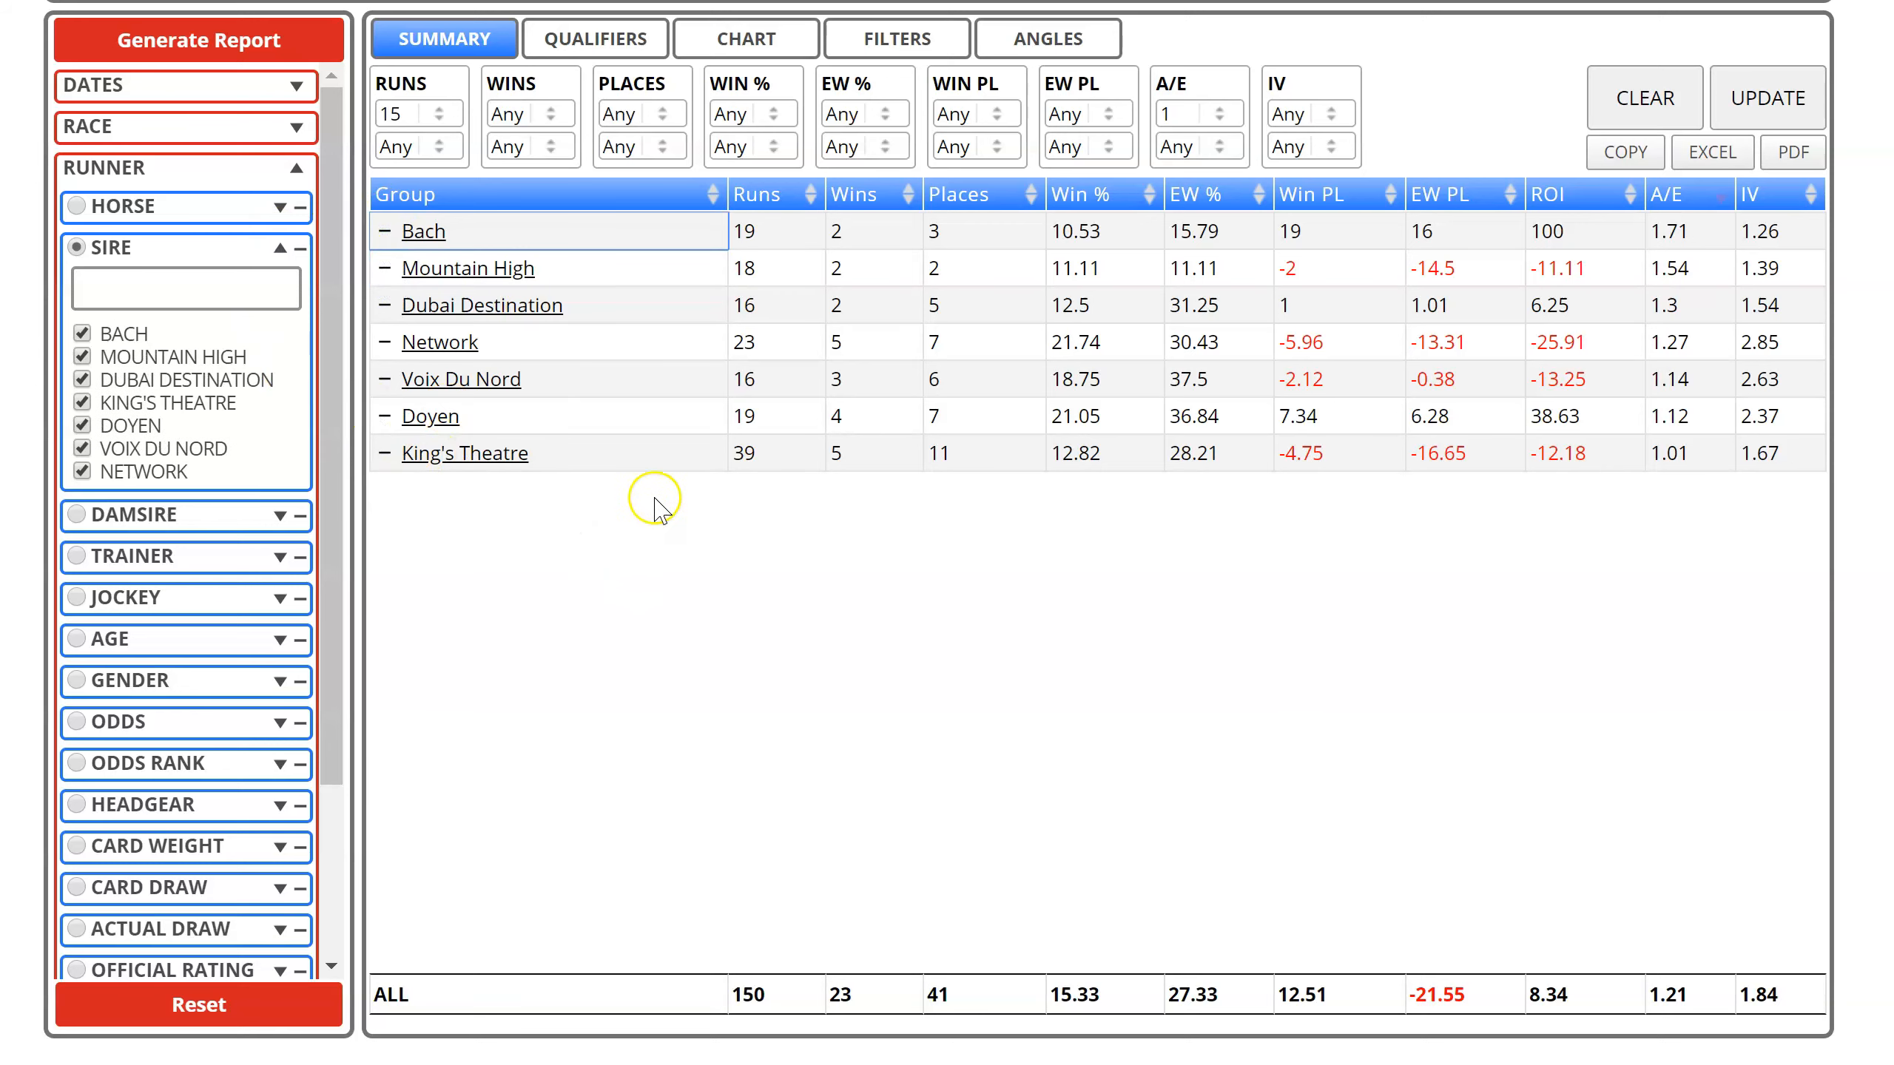
Check the report's qualifiers and summary once more, then view the chart of the selected sires
{"action": "left_click", "coordinate": [554, 43]}
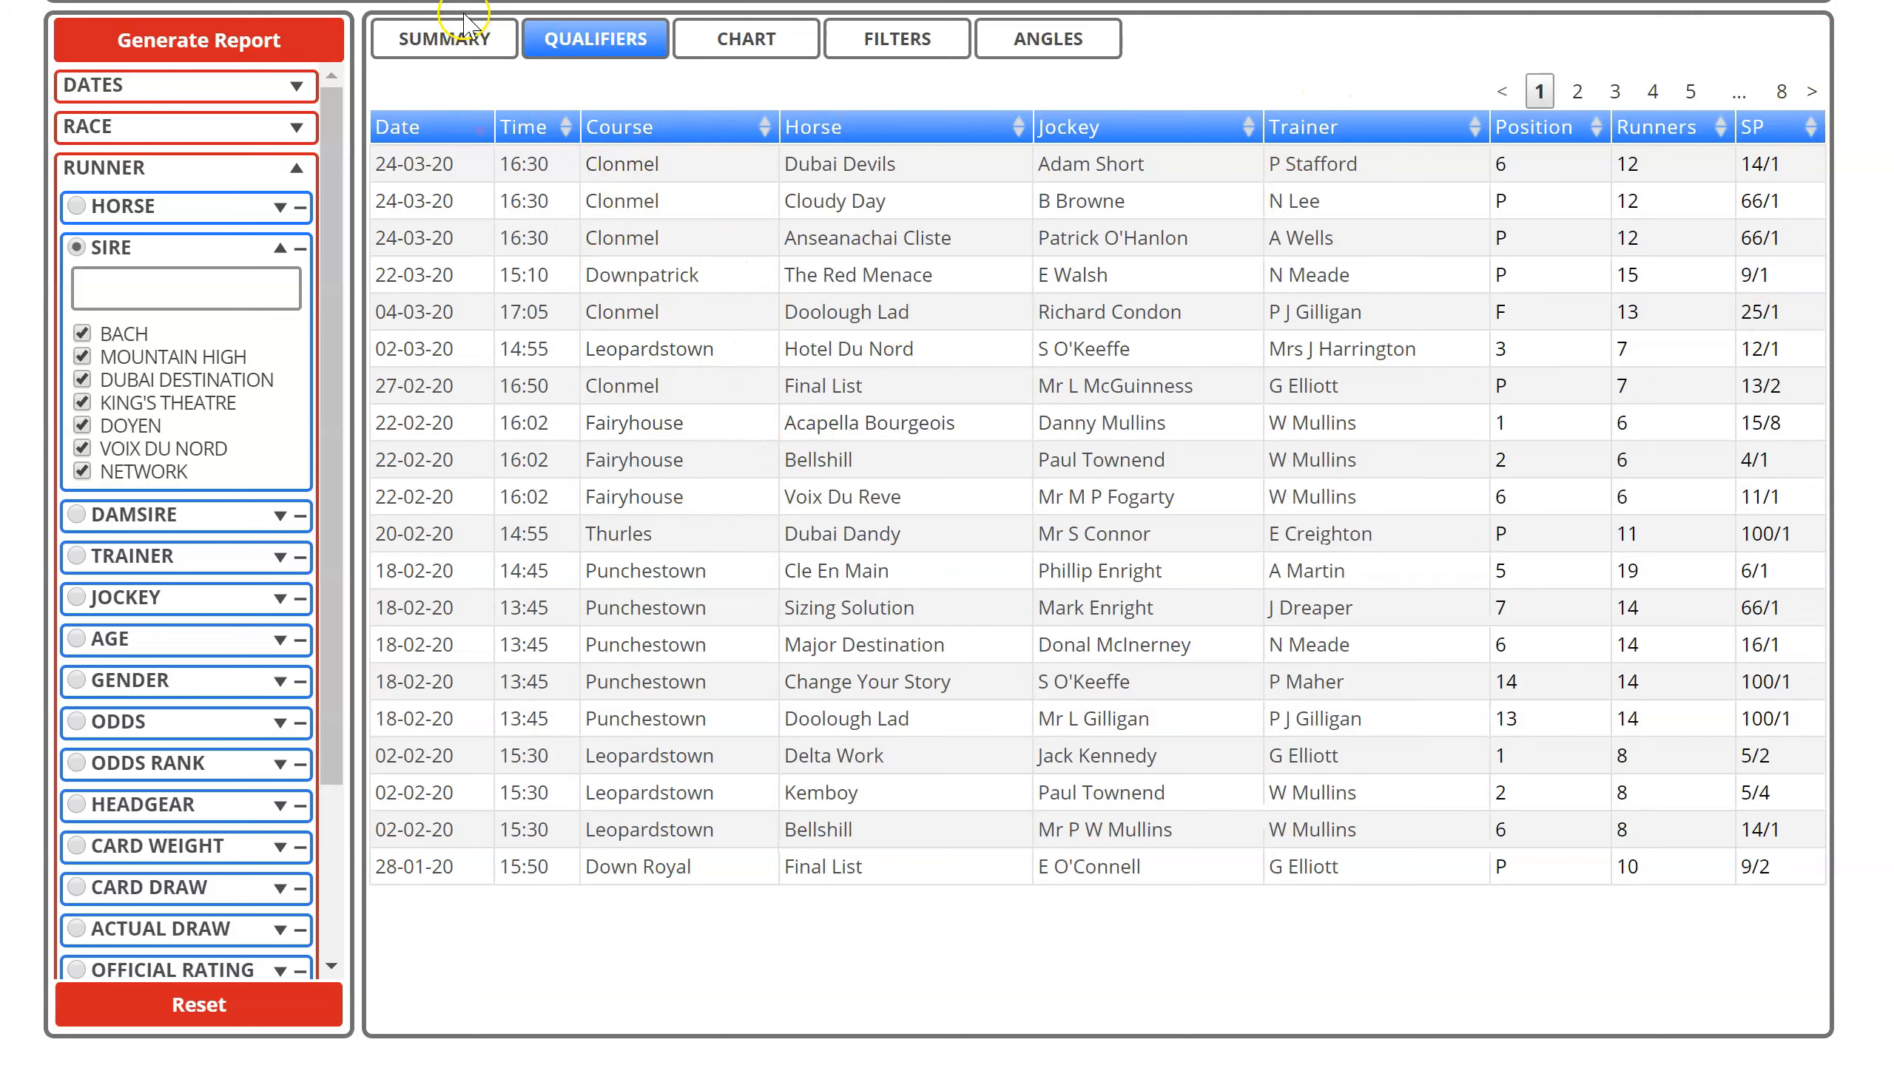
{"action": "left_click", "coordinate": [446, 37]}
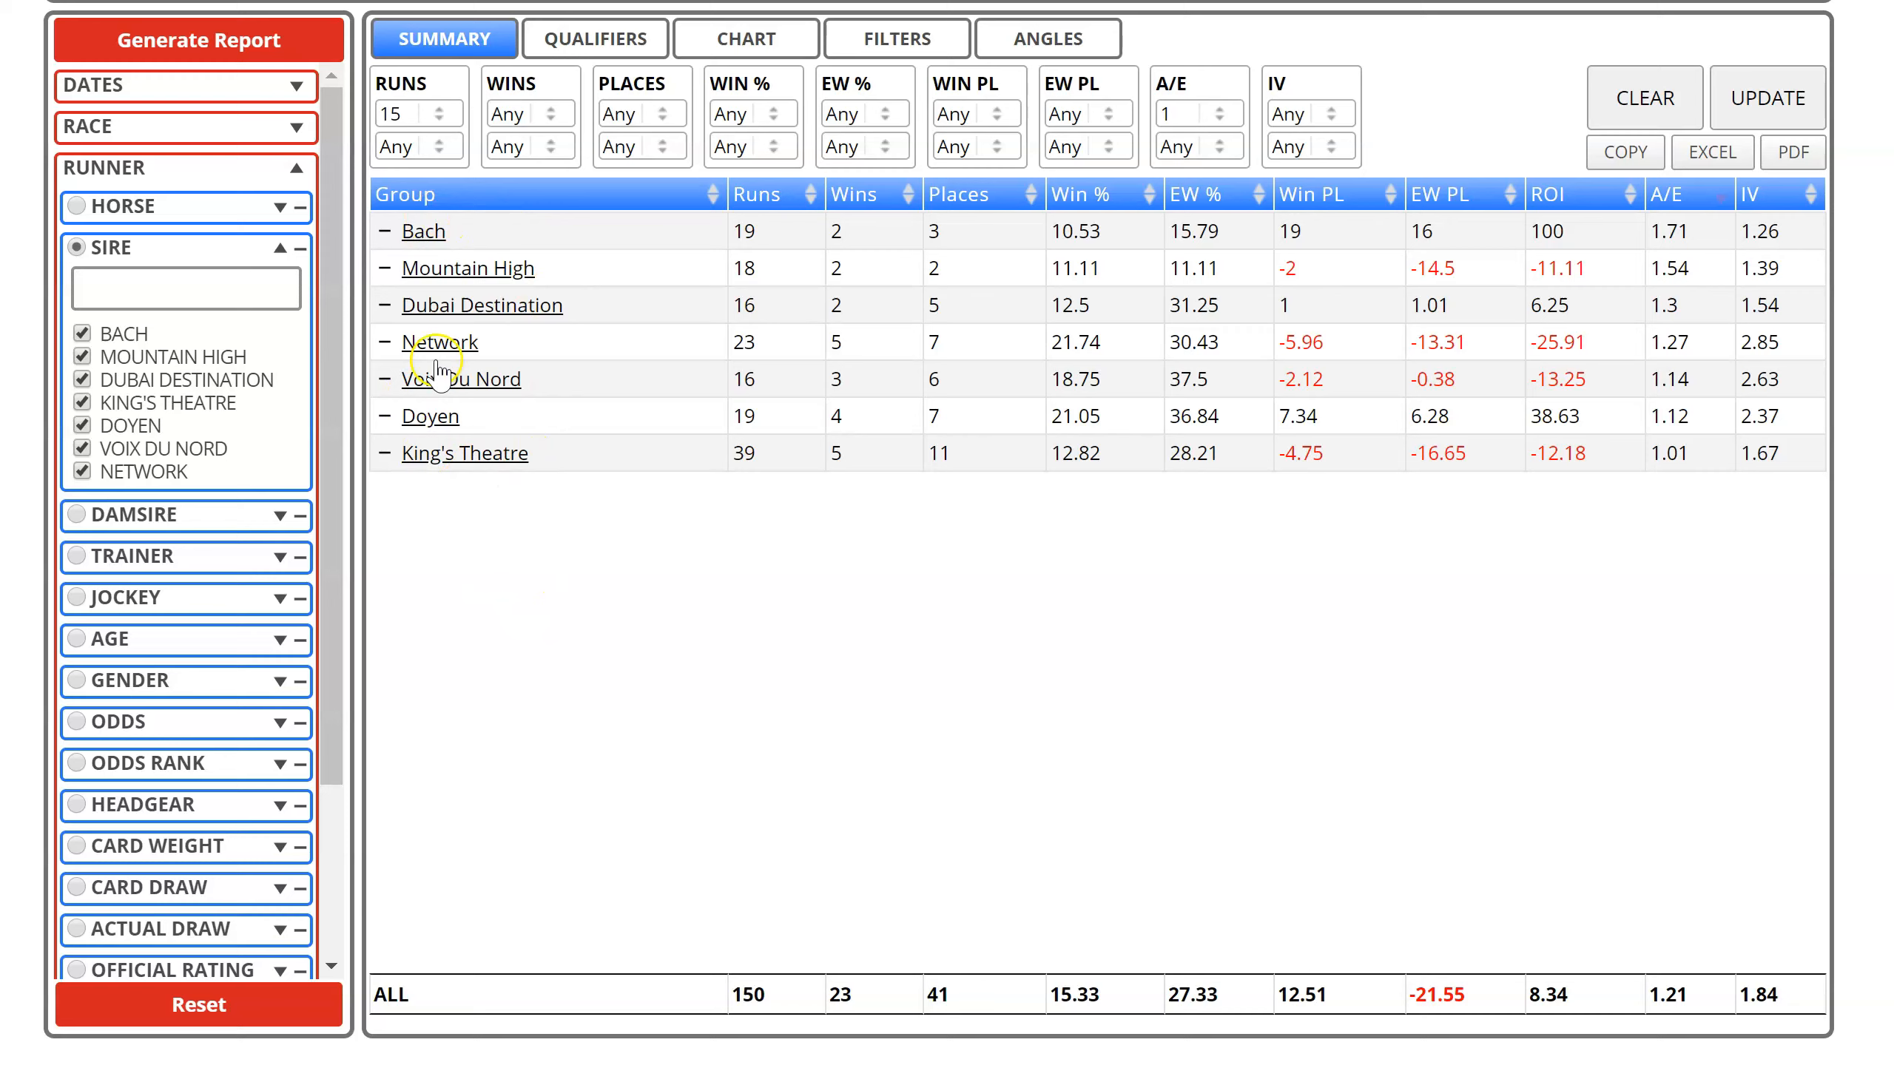
{"action": "left_click", "coordinate": [747, 43]}
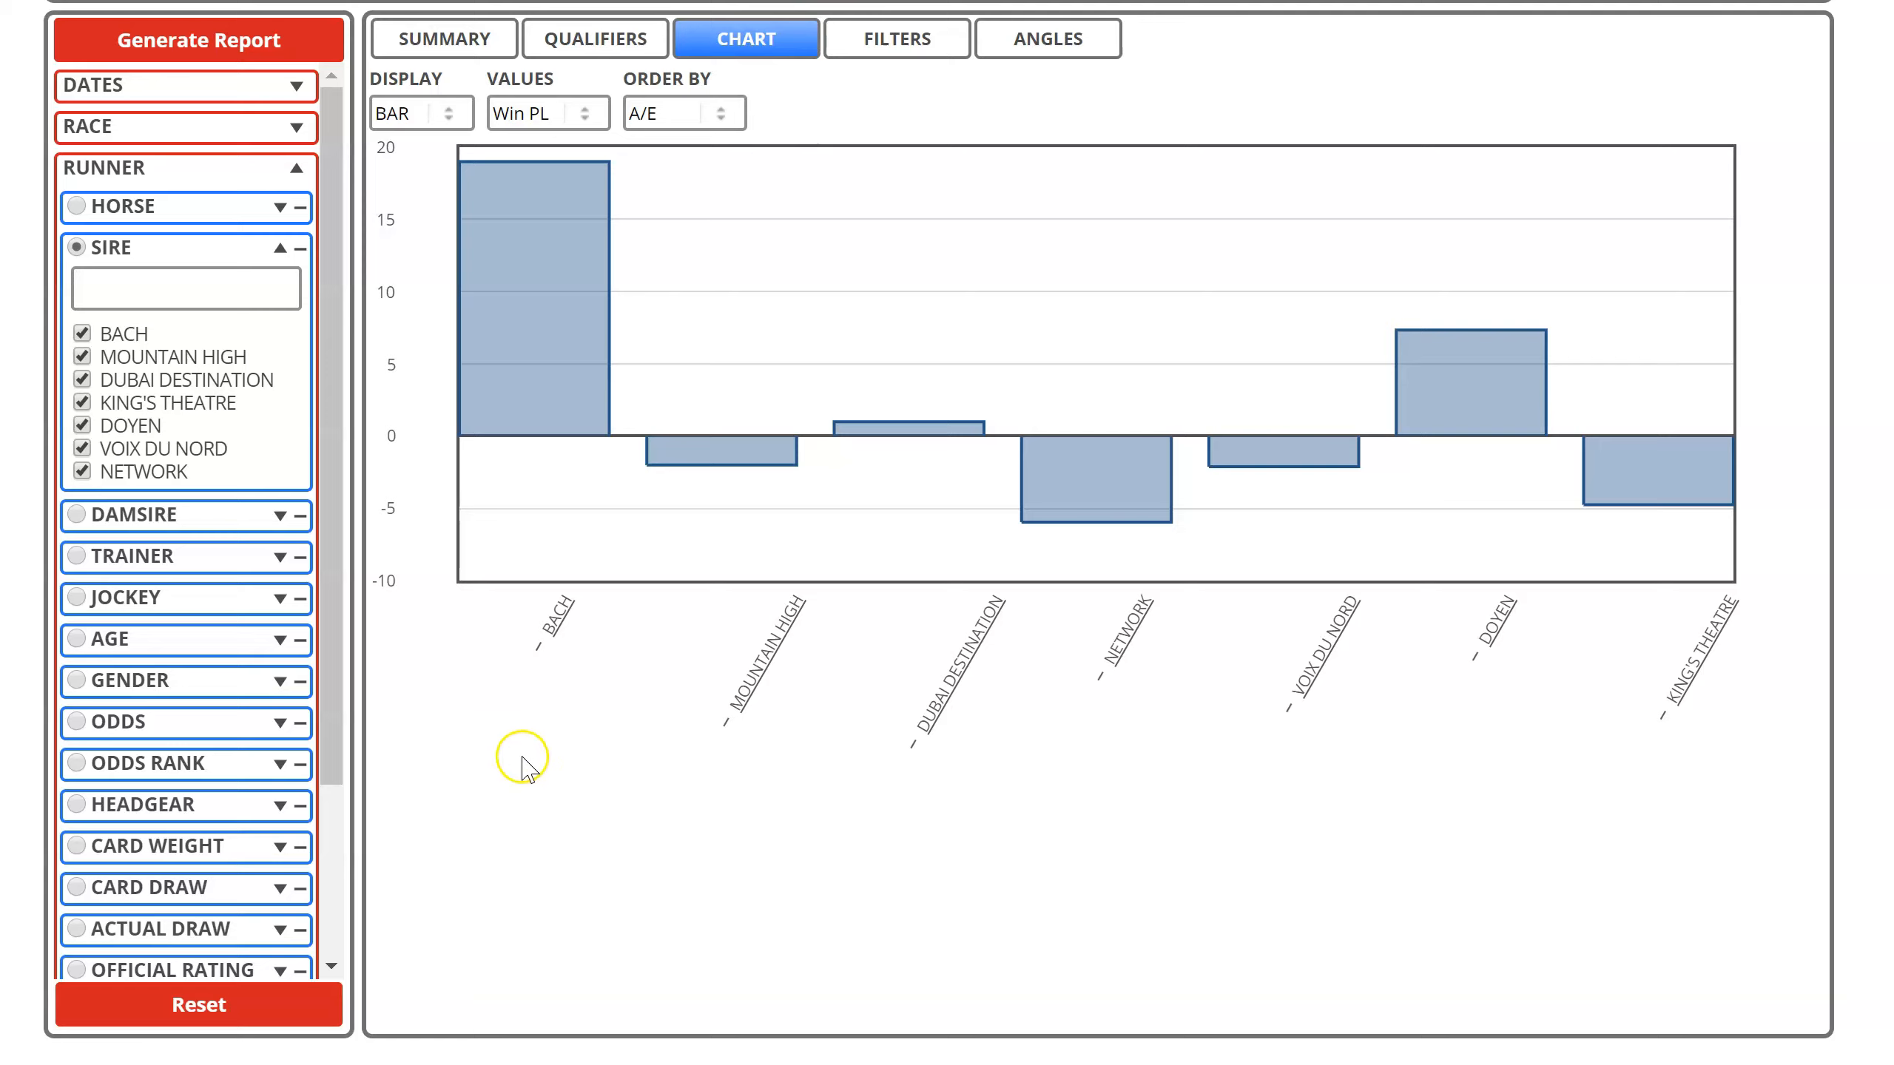
{"action": "mouse_move", "coordinate": [552, 417]}
{"action": "mouse_move", "coordinate": [651, 452]}
Switch the sire chart to a line display and plot the ROI values
{"action": "left_click", "coordinate": [414, 116]}
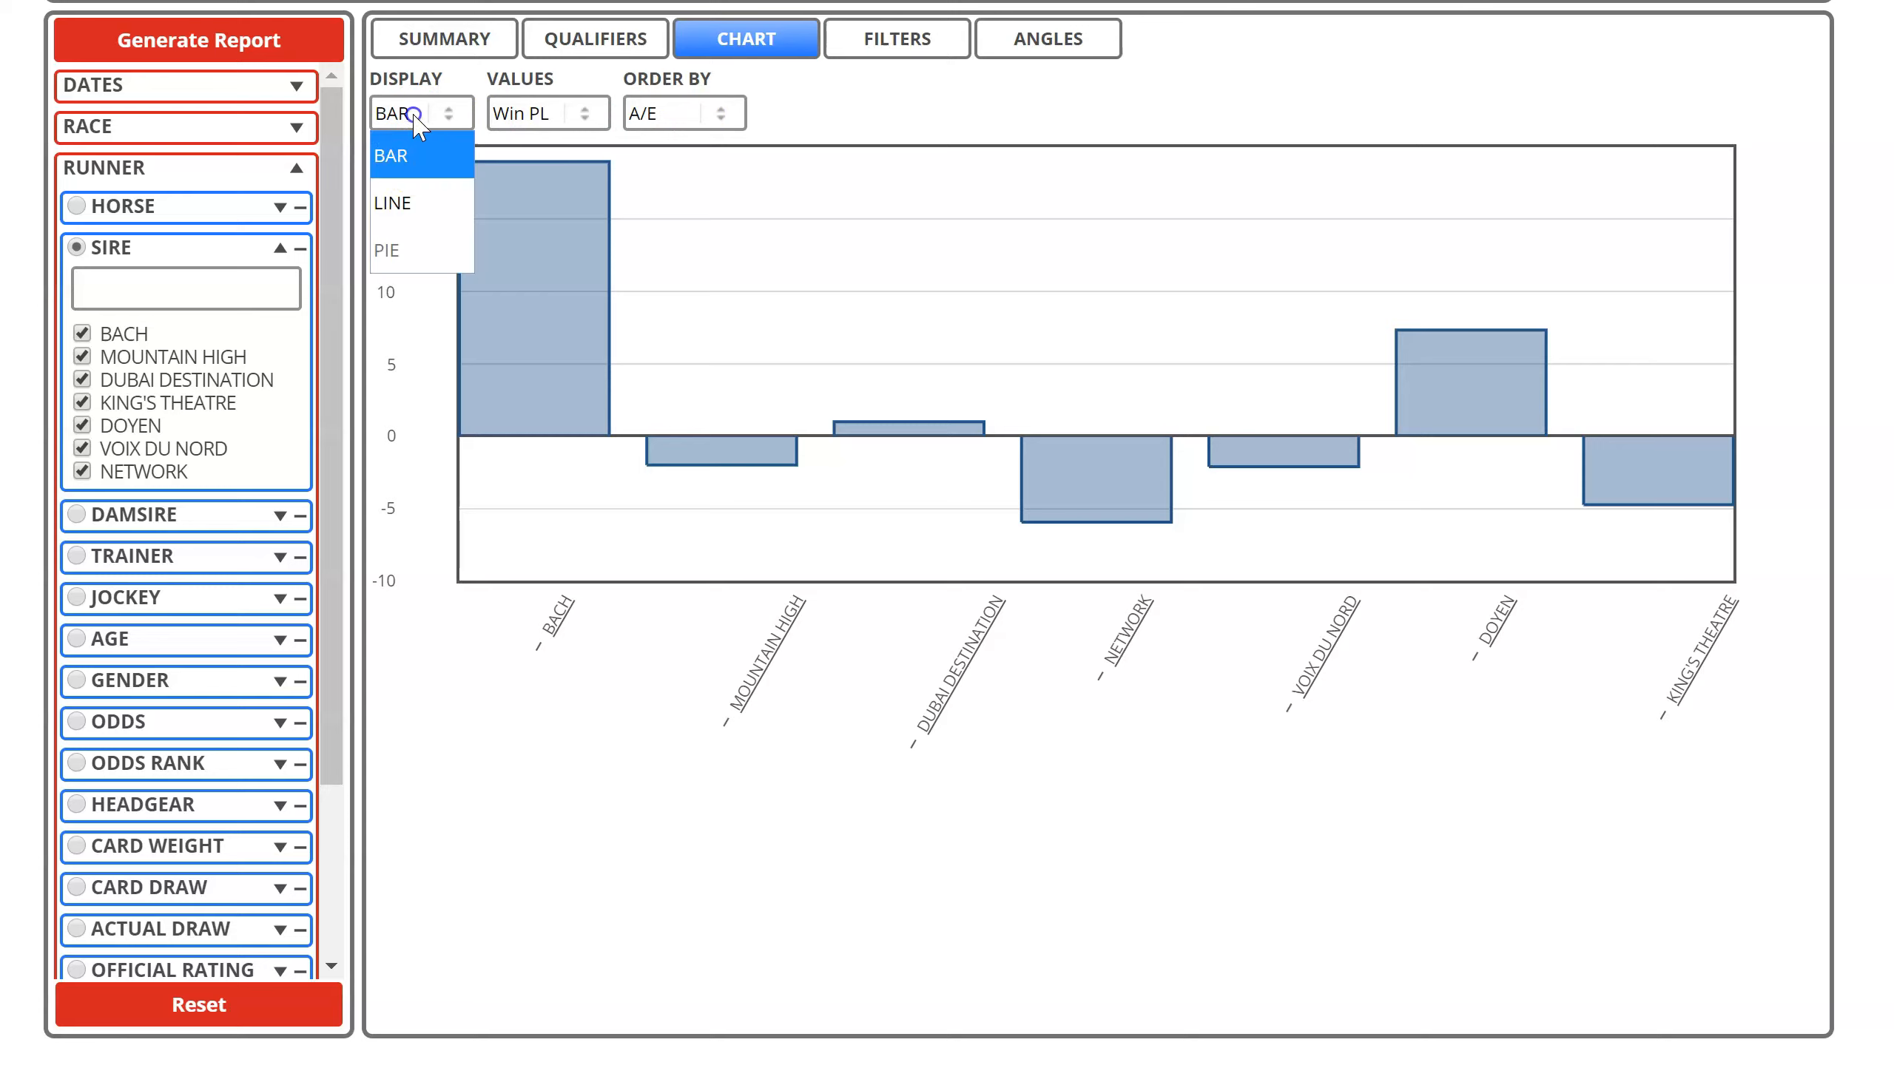
{"action": "left_click", "coordinate": [420, 205]}
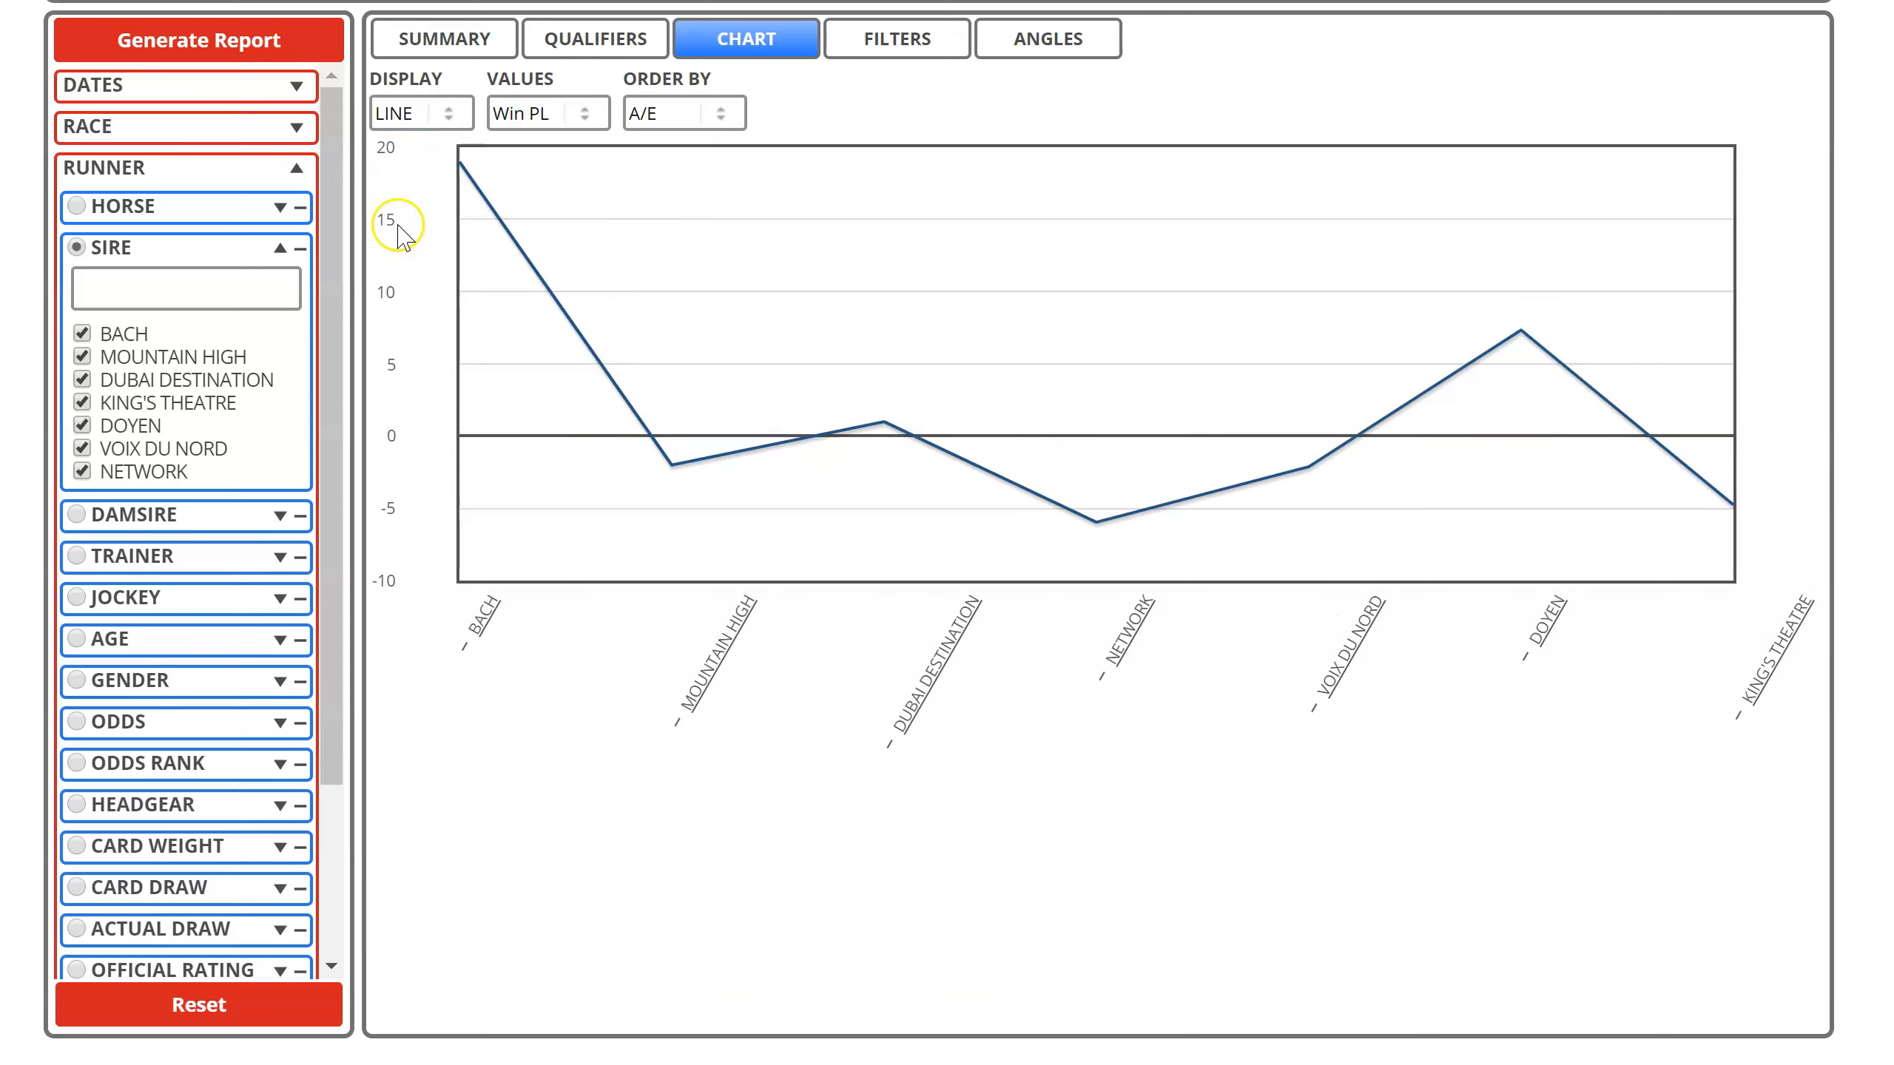
{"action": "left_click", "coordinate": [403, 117]}
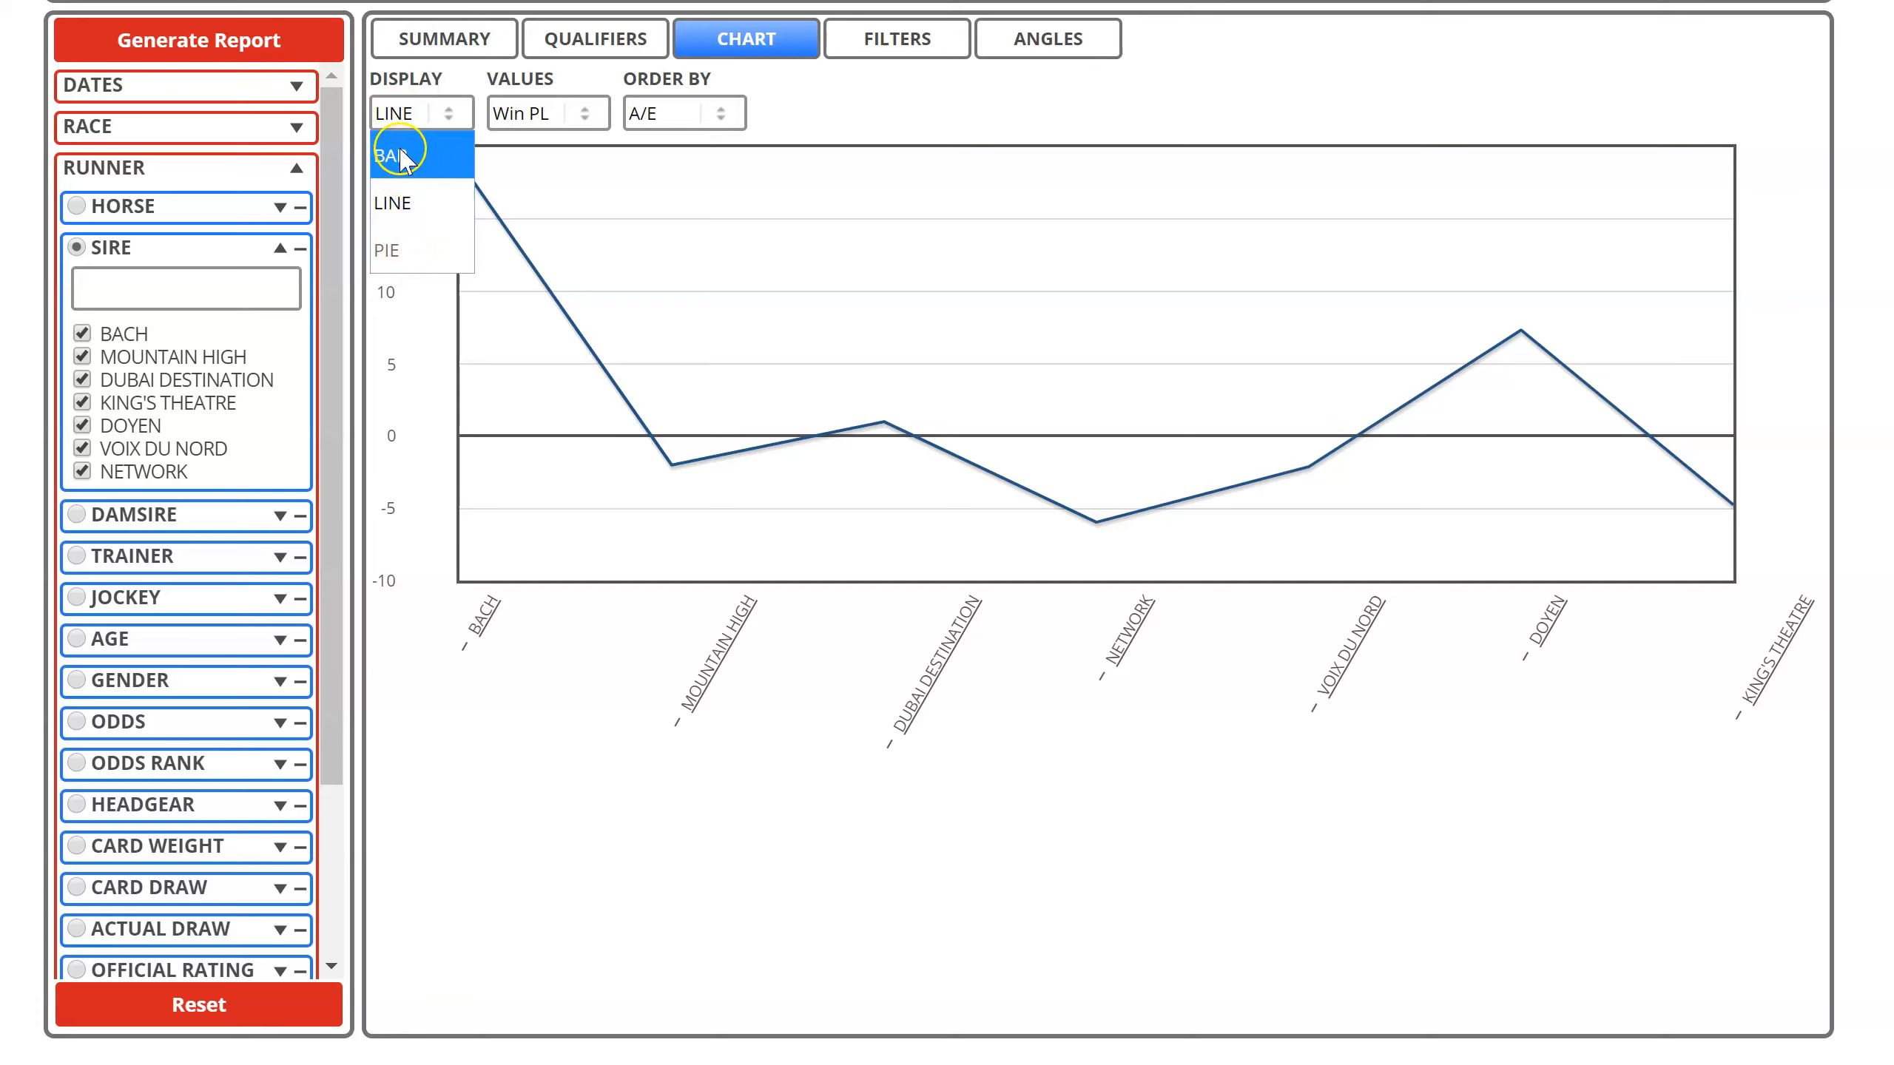
{"action": "left_click", "coordinate": [522, 115]}
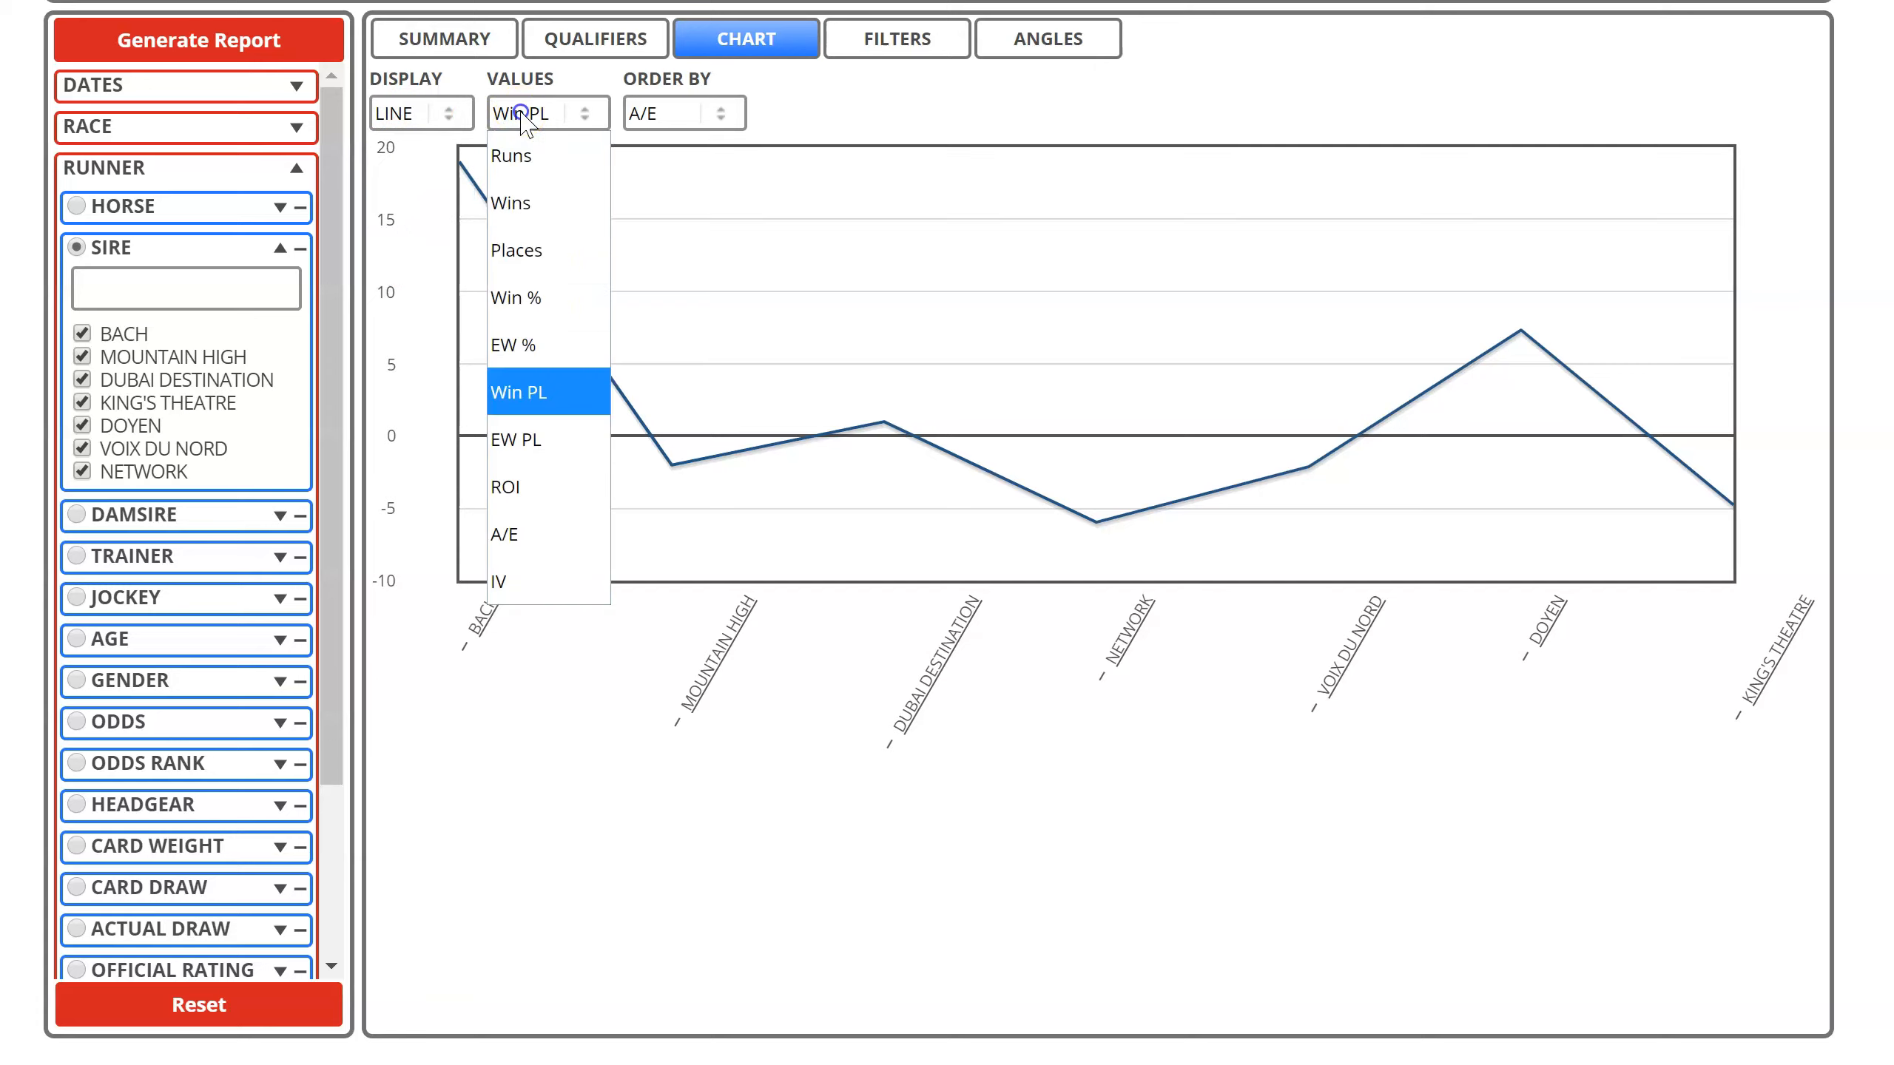
{"action": "left_click", "coordinate": [540, 136]}
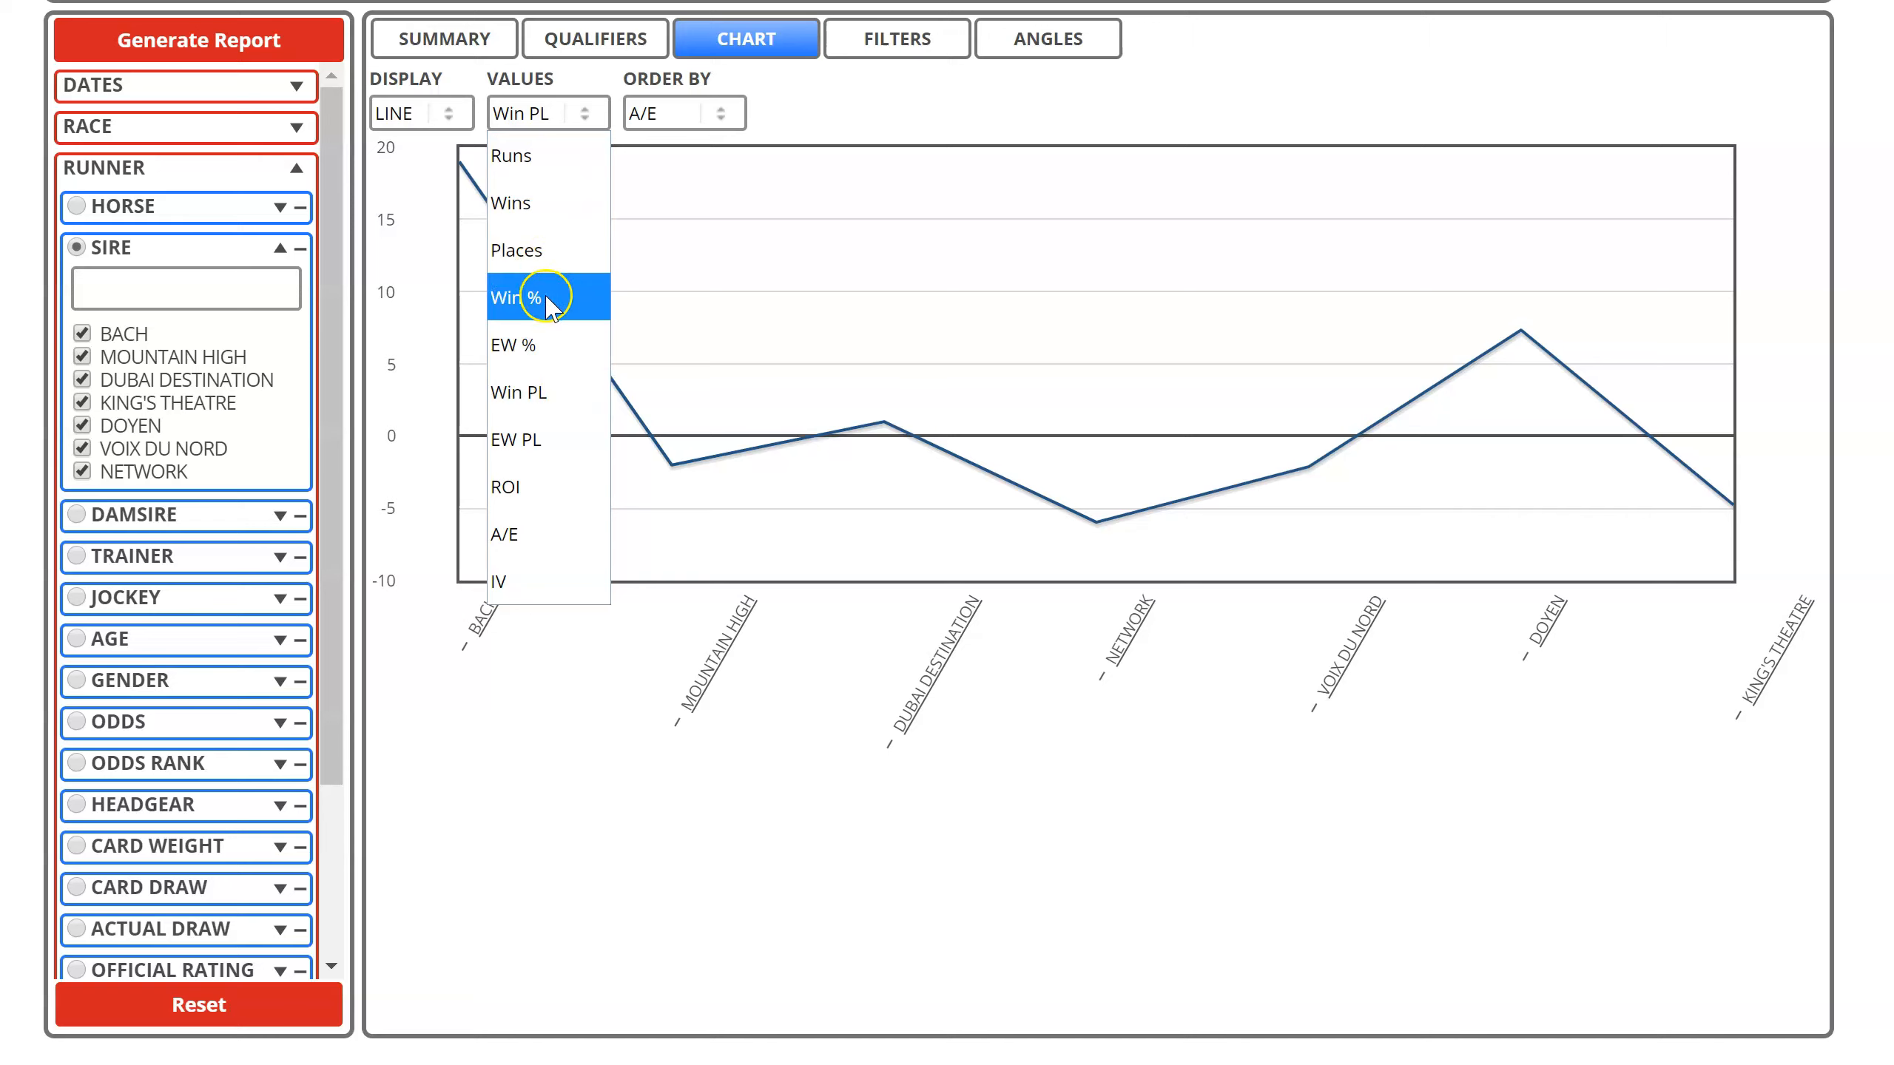
{"action": "left_click", "coordinate": [525, 490]}
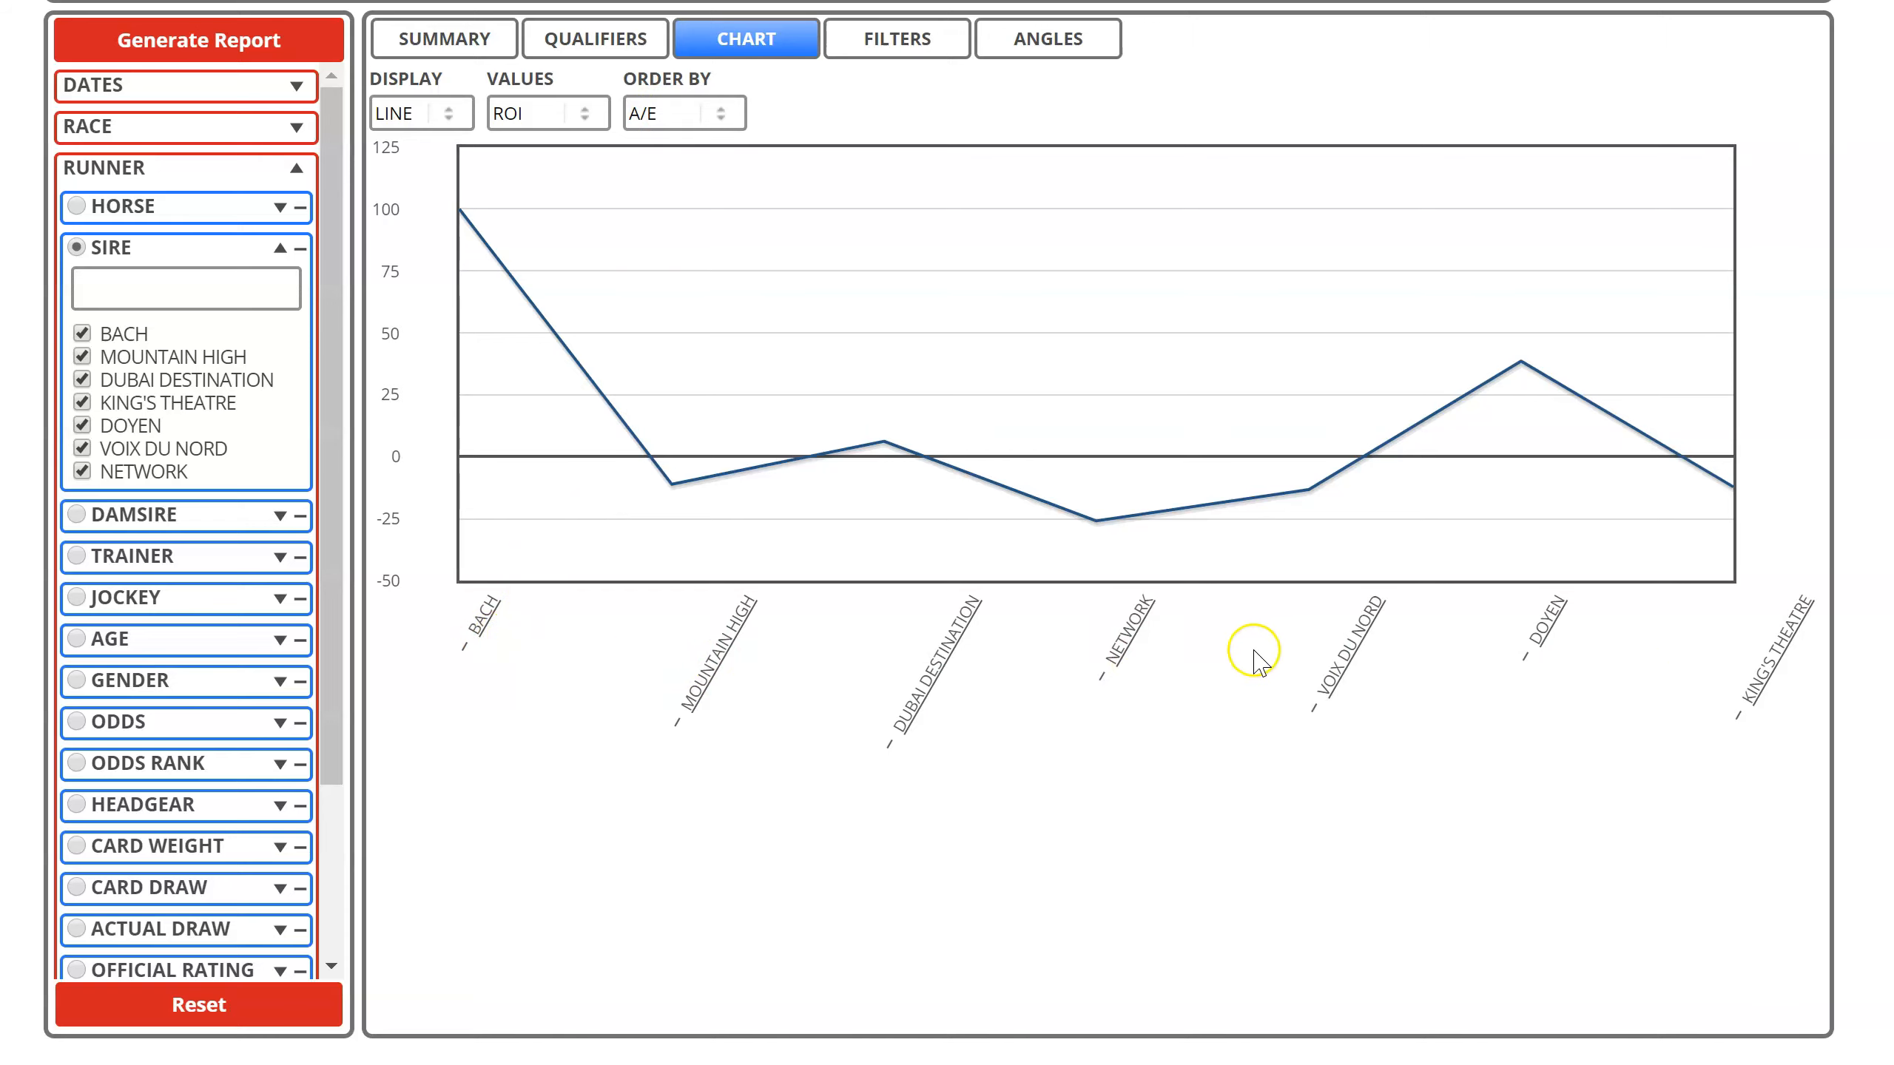
Order the line chart by Group, then by Win PL, and plot the Win PL values
{"action": "left_click", "coordinate": [674, 113]}
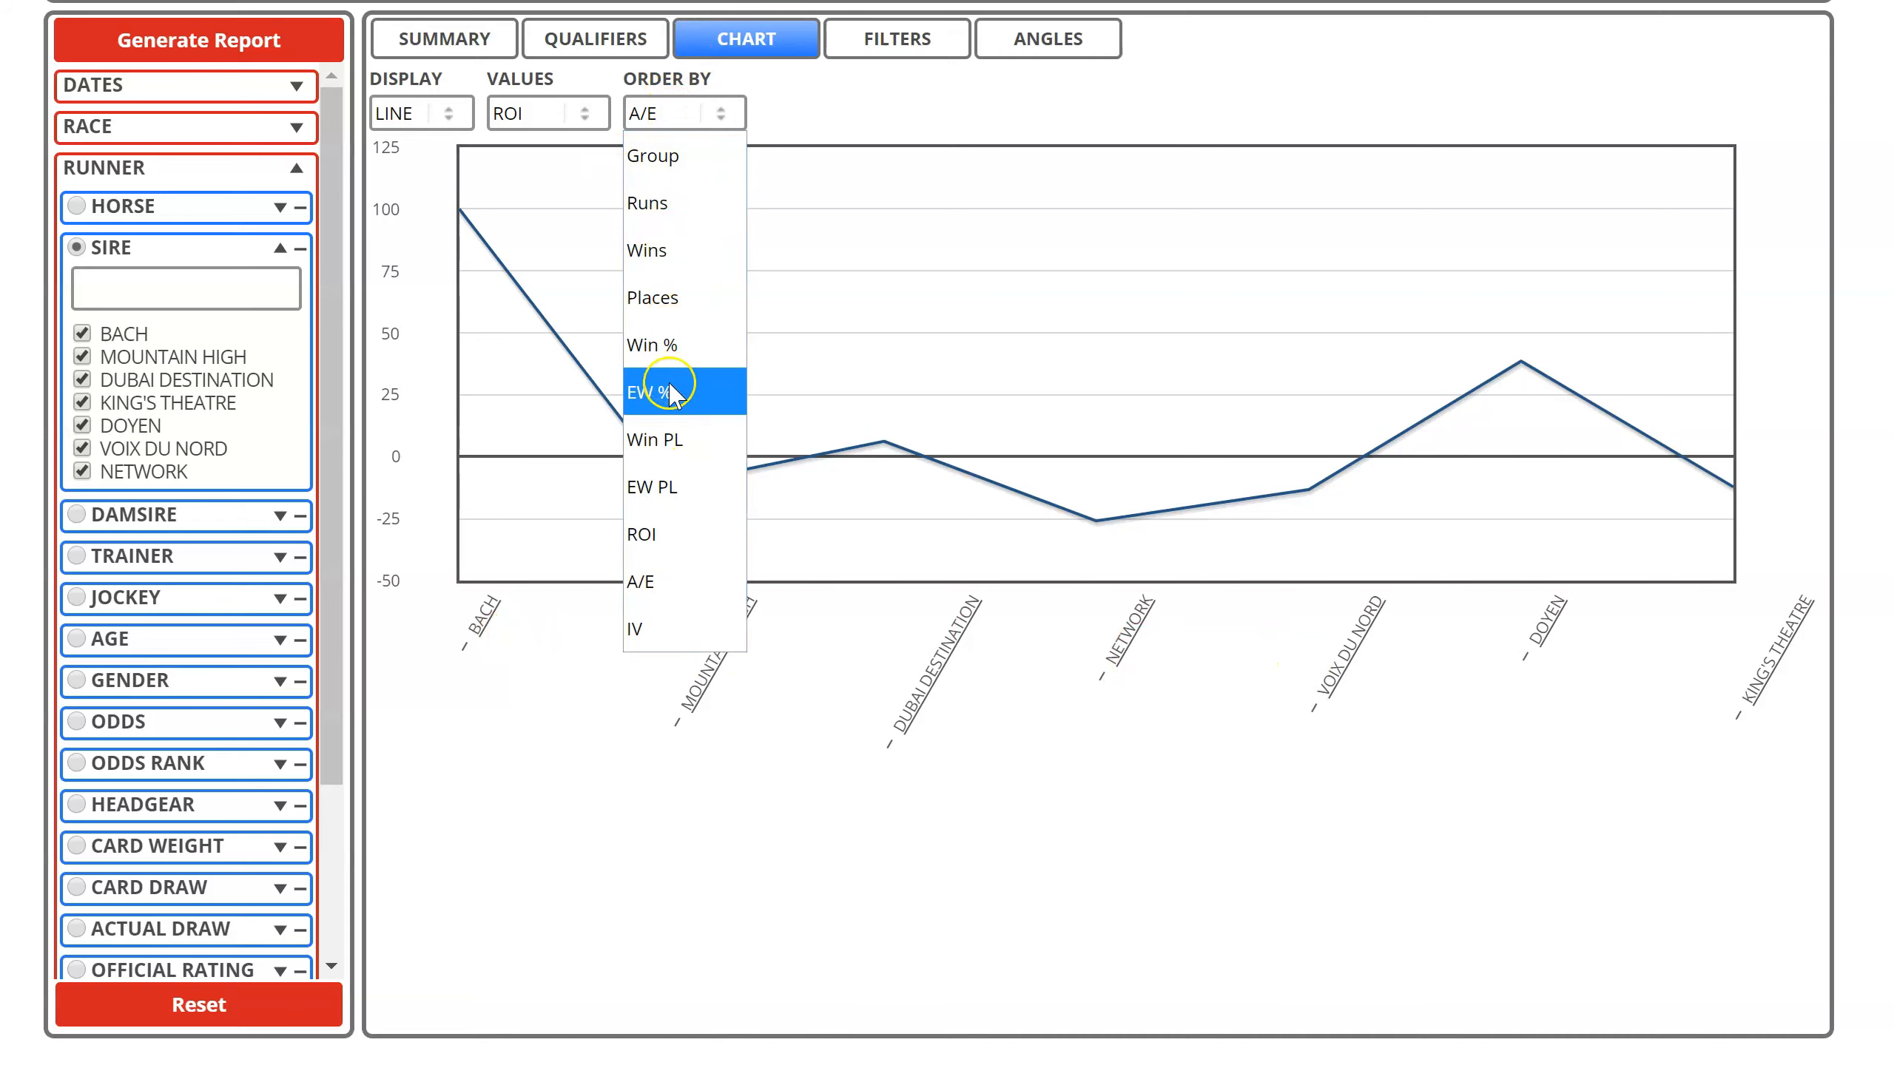
{"action": "left_click", "coordinate": [673, 170]}
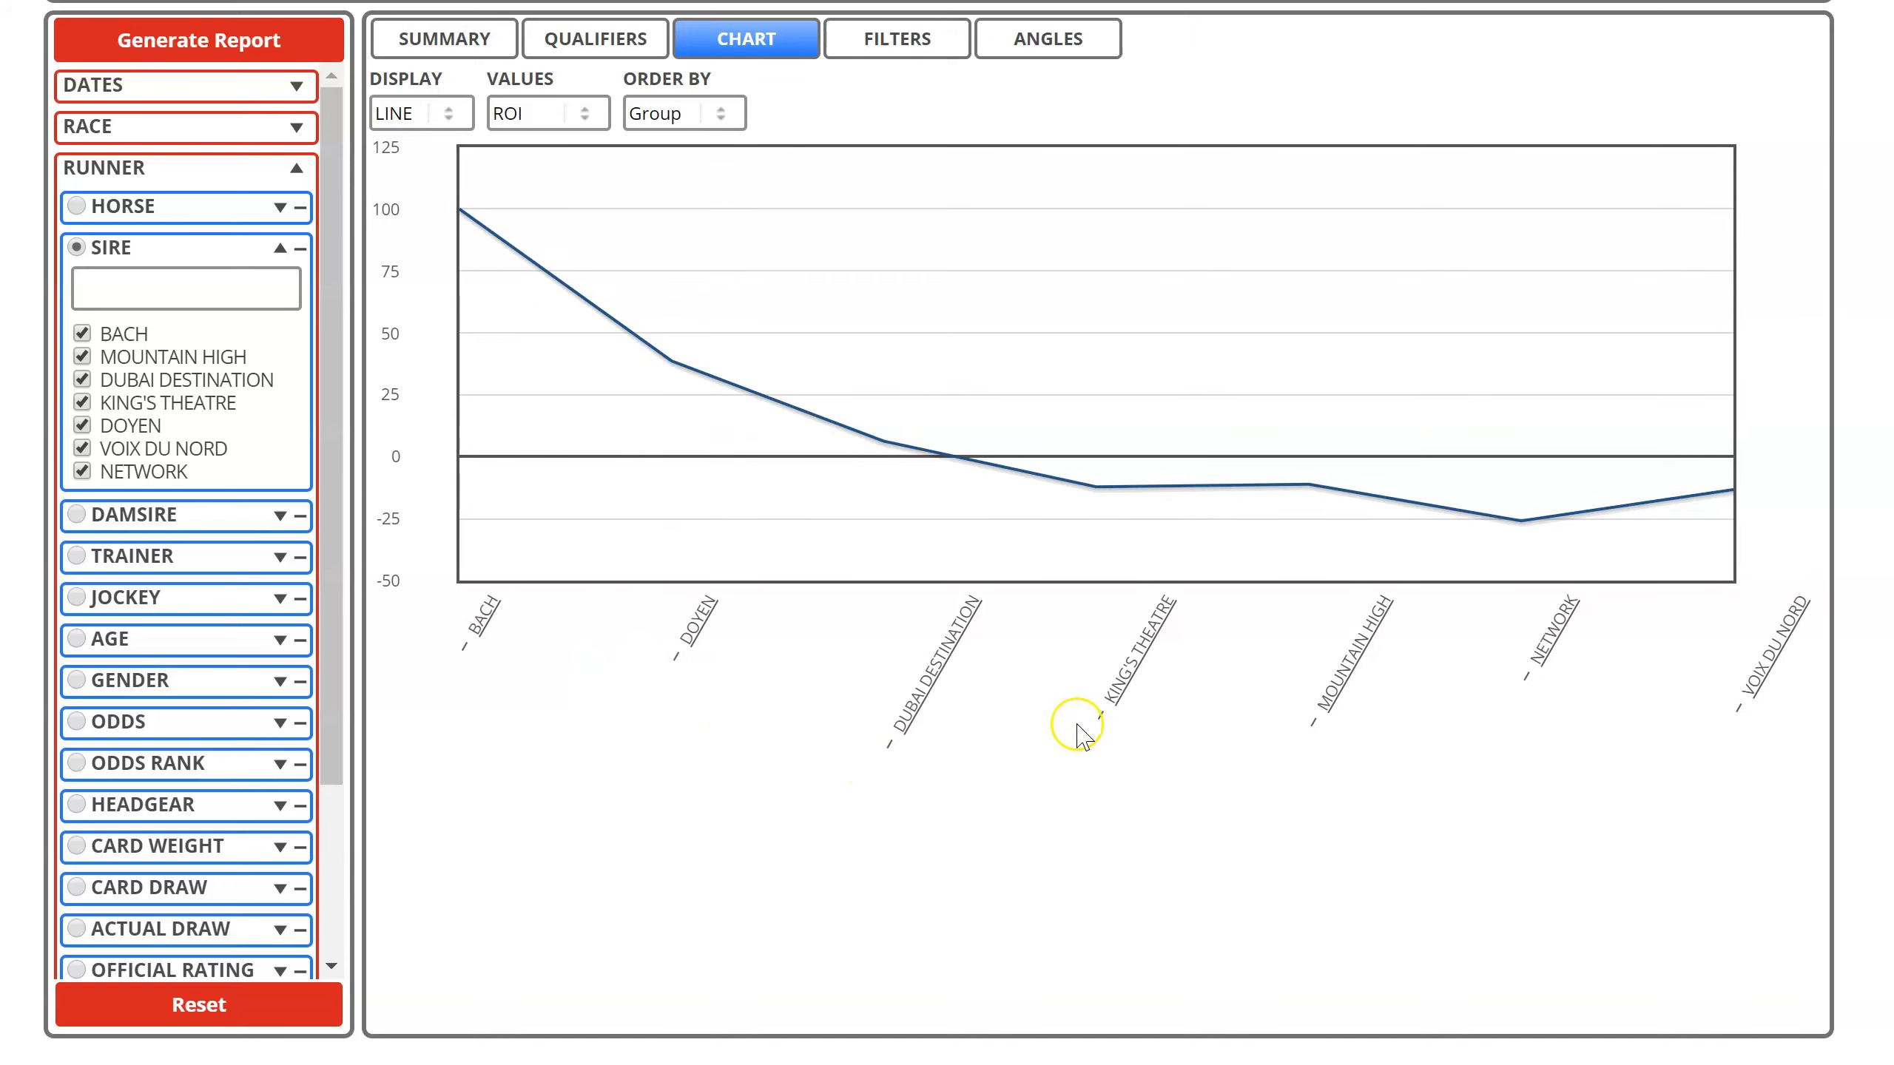
{"action": "left_click", "coordinate": [744, 114]}
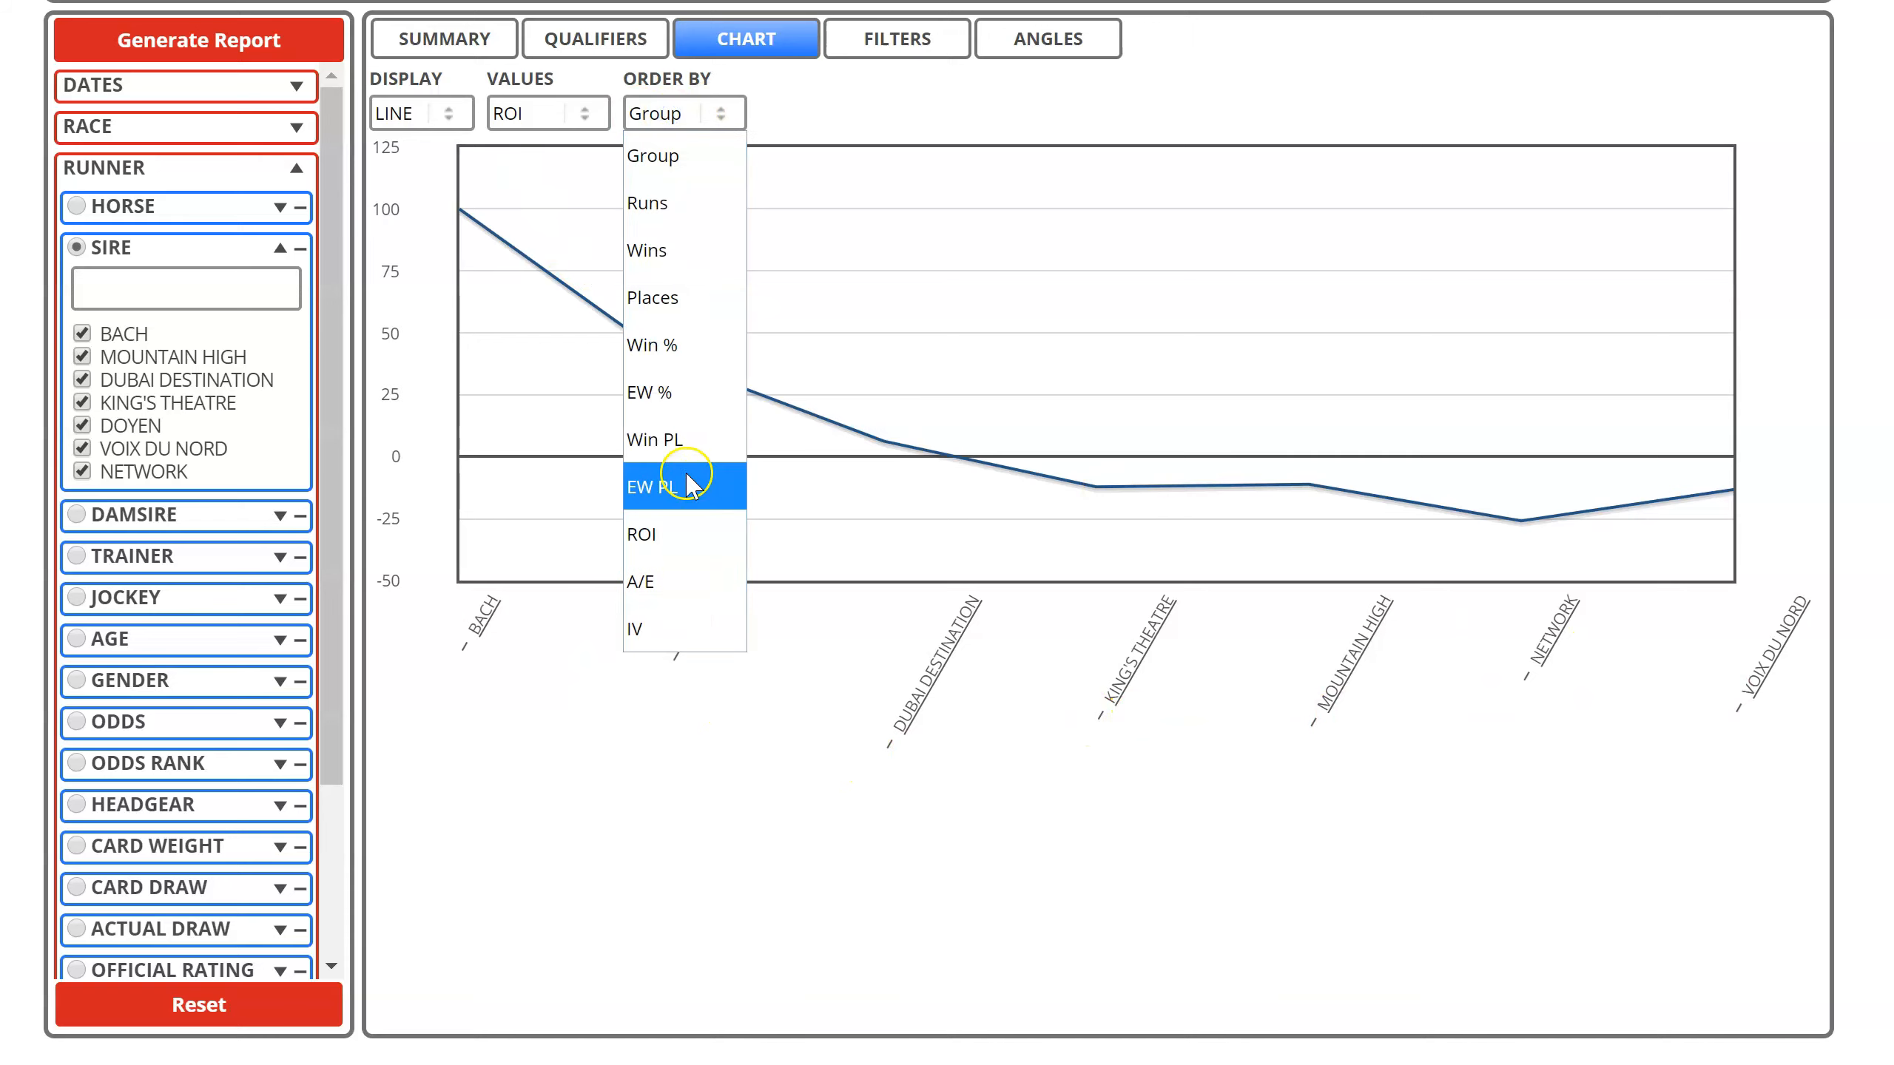
{"action": "left_click", "coordinate": [670, 447]}
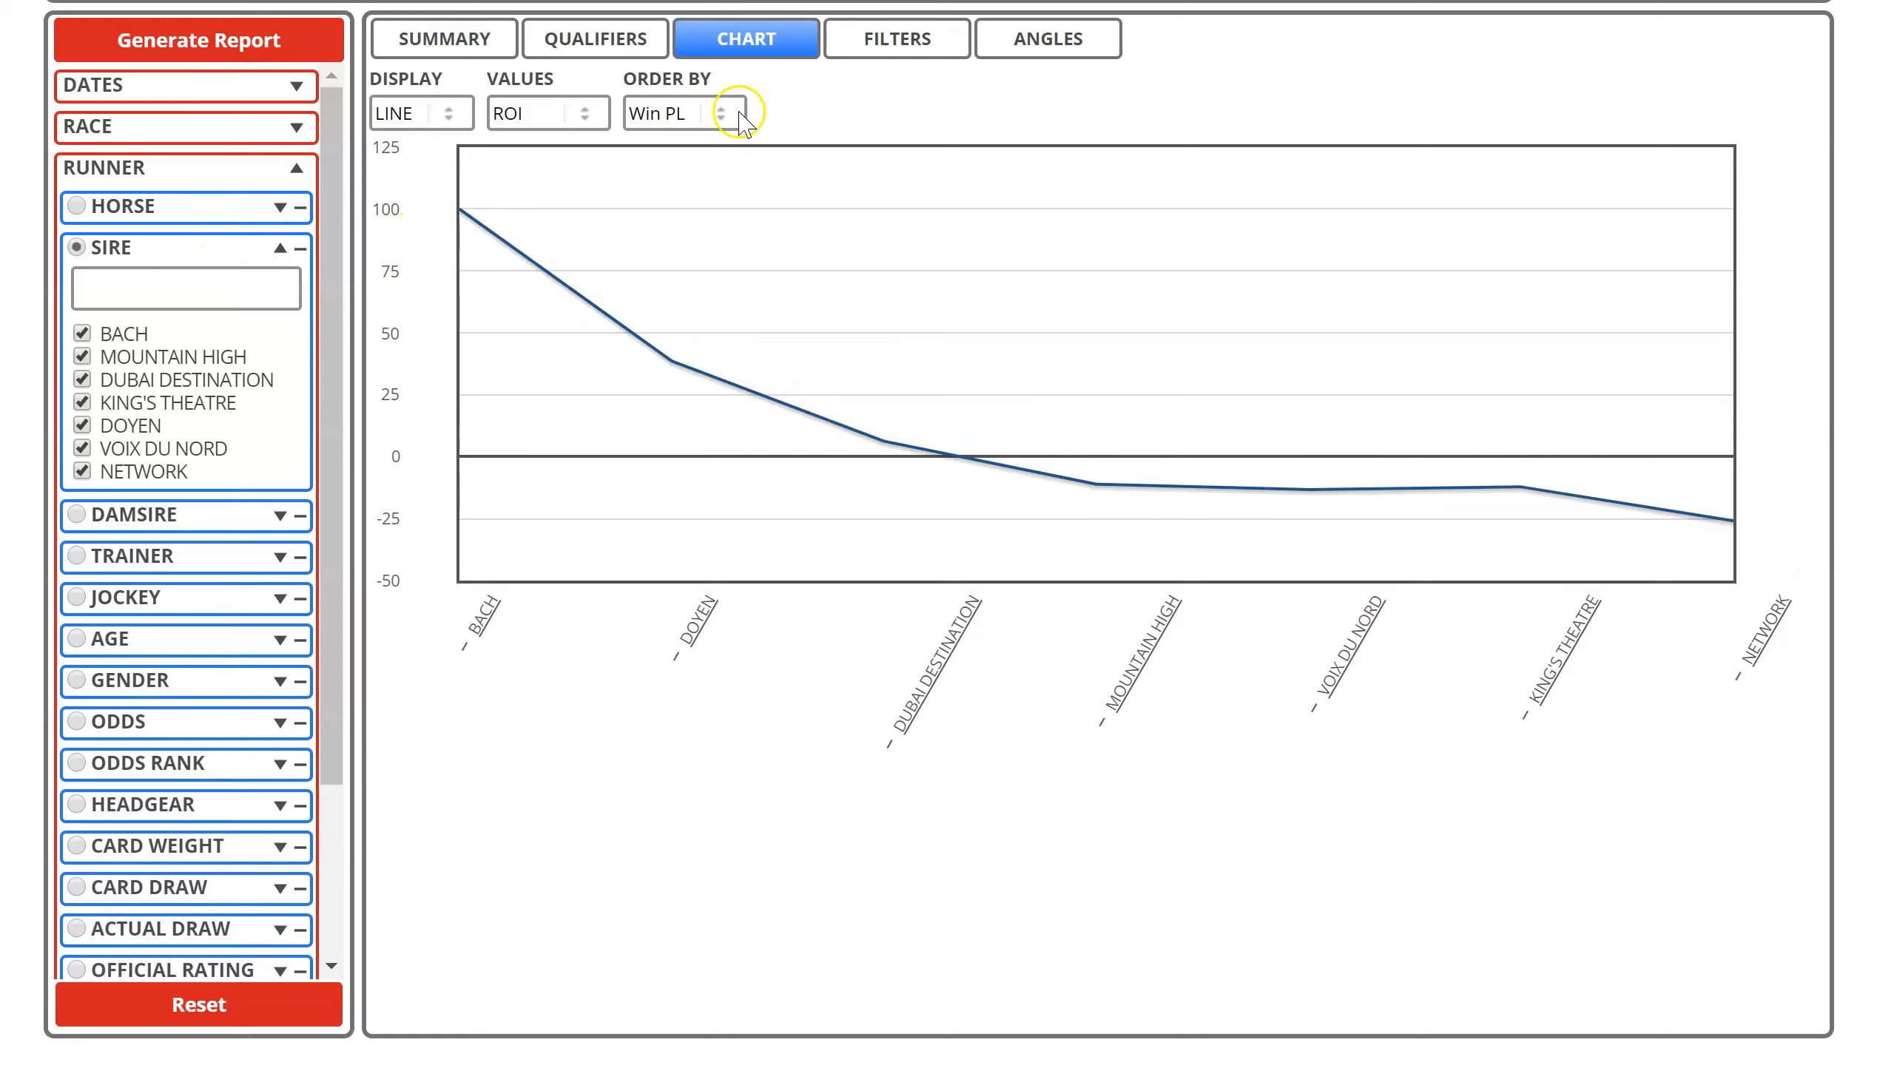
{"action": "left_click", "coordinate": [687, 114]}
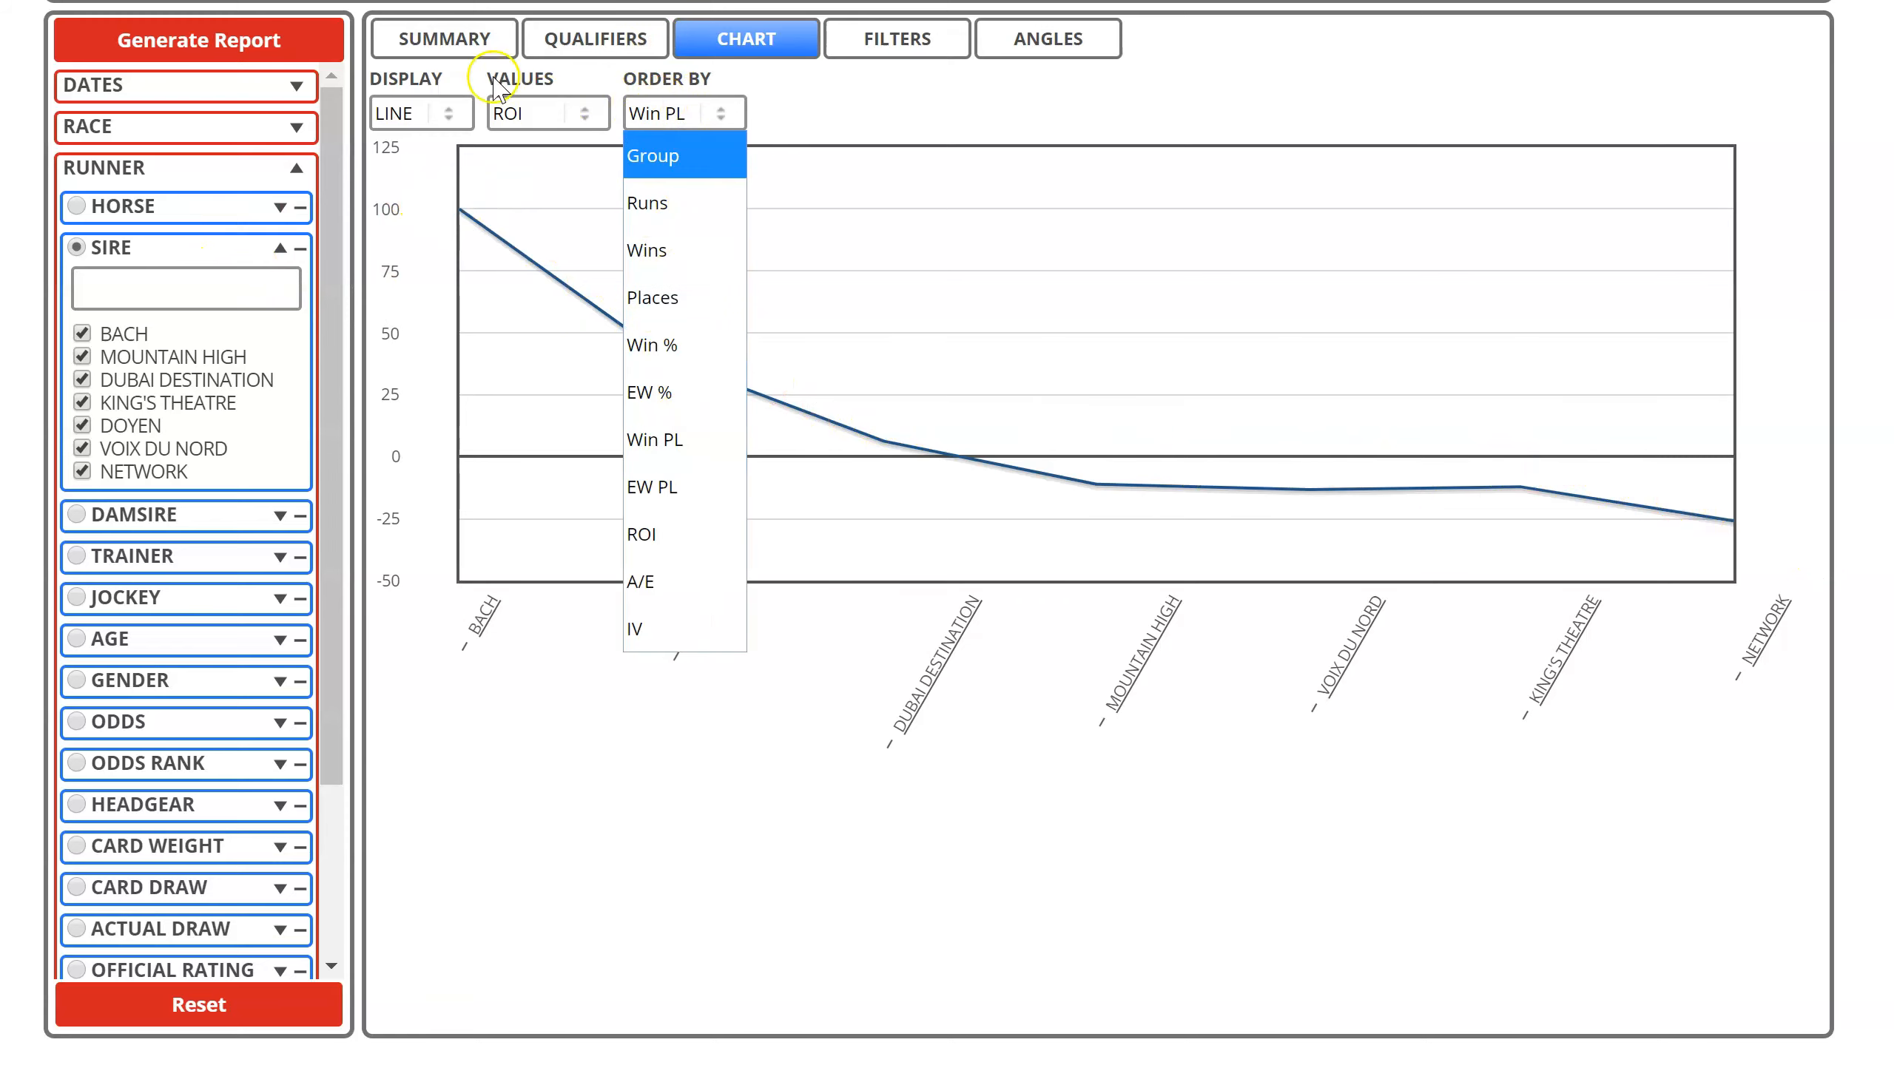
{"action": "left_click", "coordinate": [557, 117]}
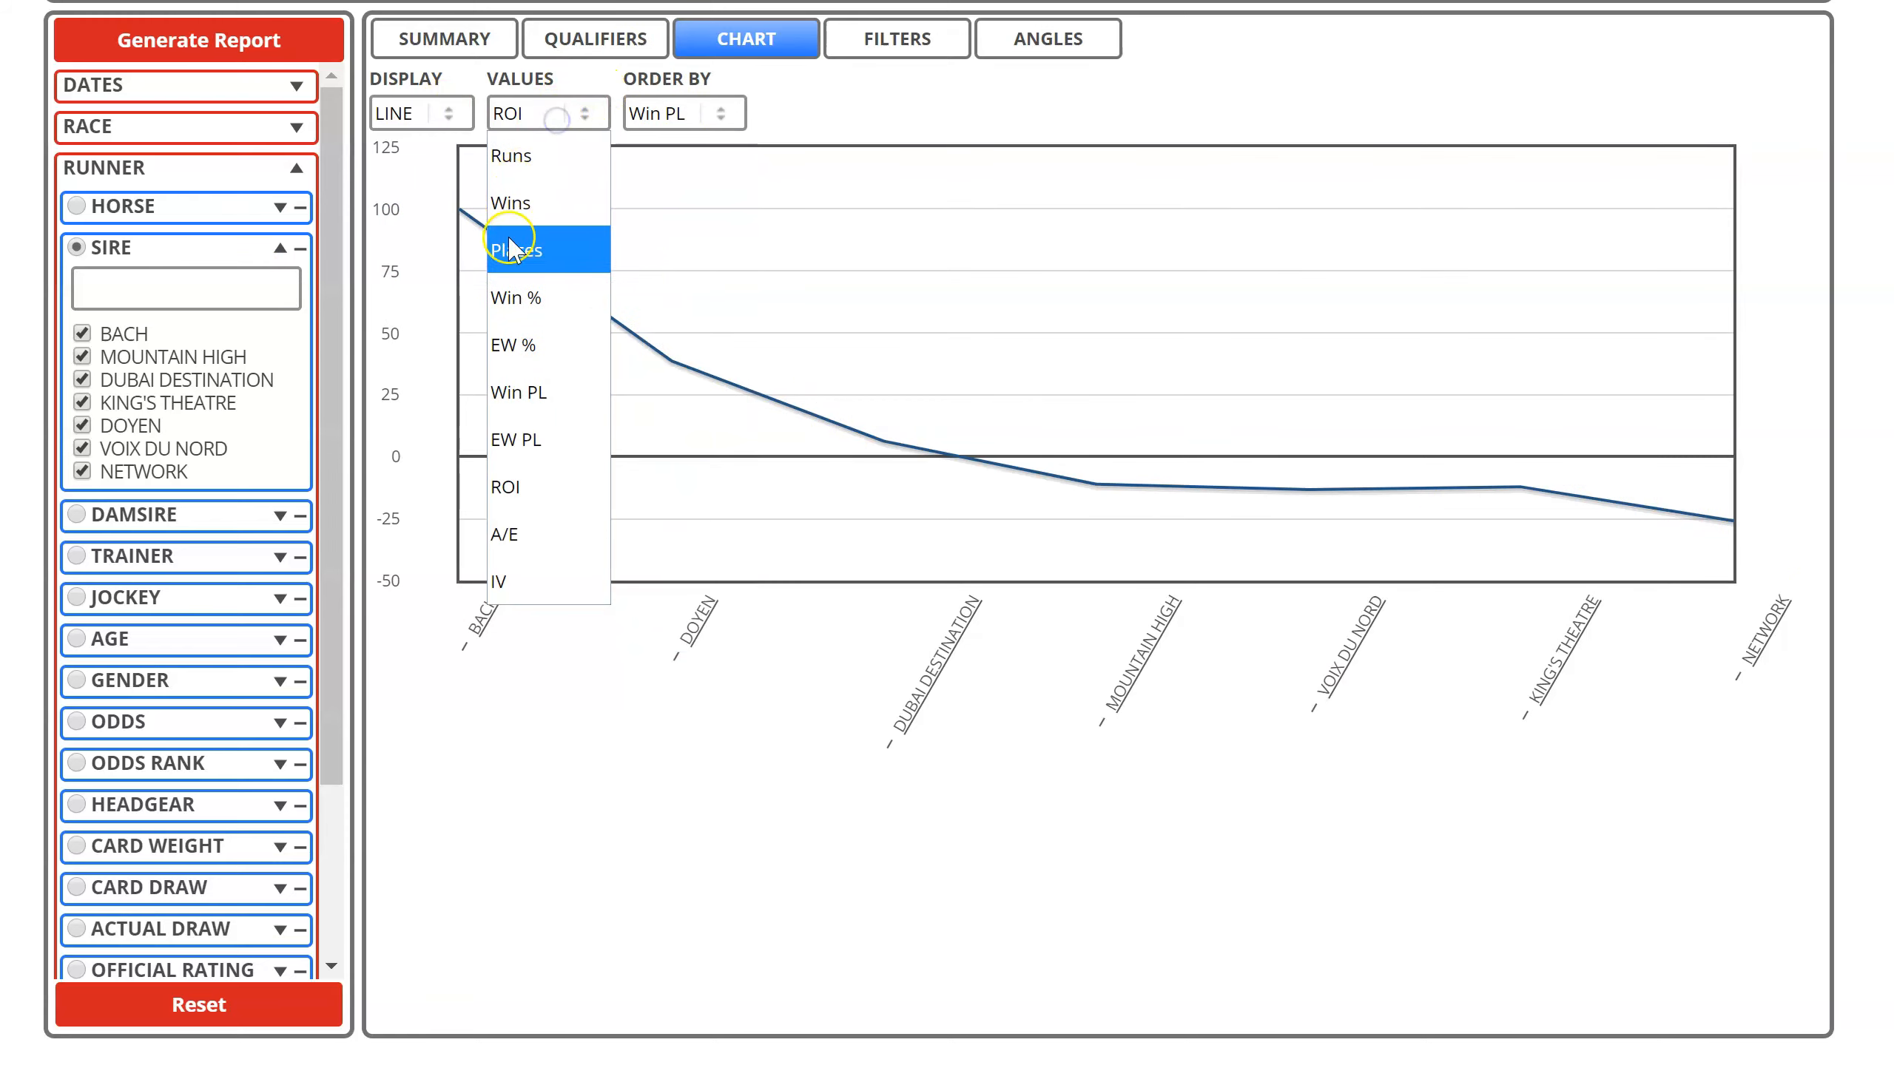
{"action": "left_click", "coordinate": [564, 395]}
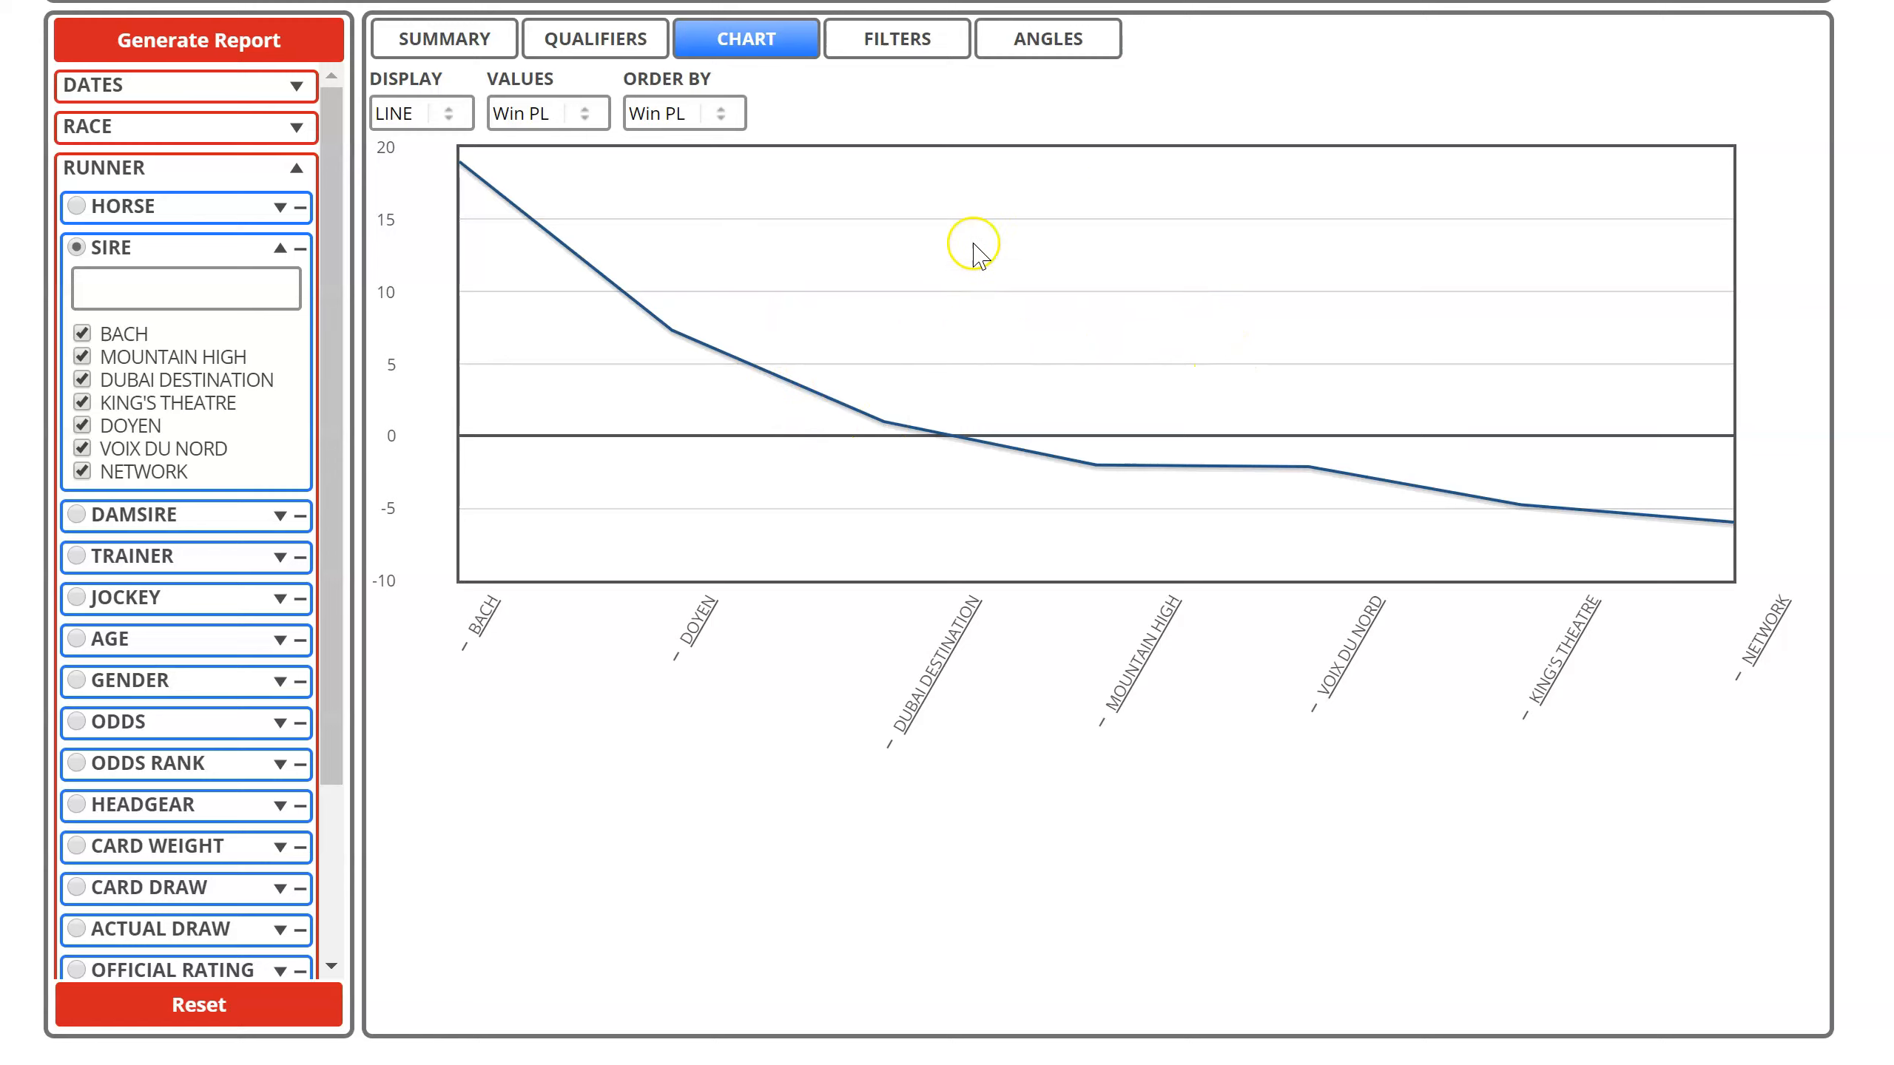
Review the query's applied filters, then save the query as an angle named Irish 3m+ Chase Sires
{"action": "left_click", "coordinate": [902, 51]}
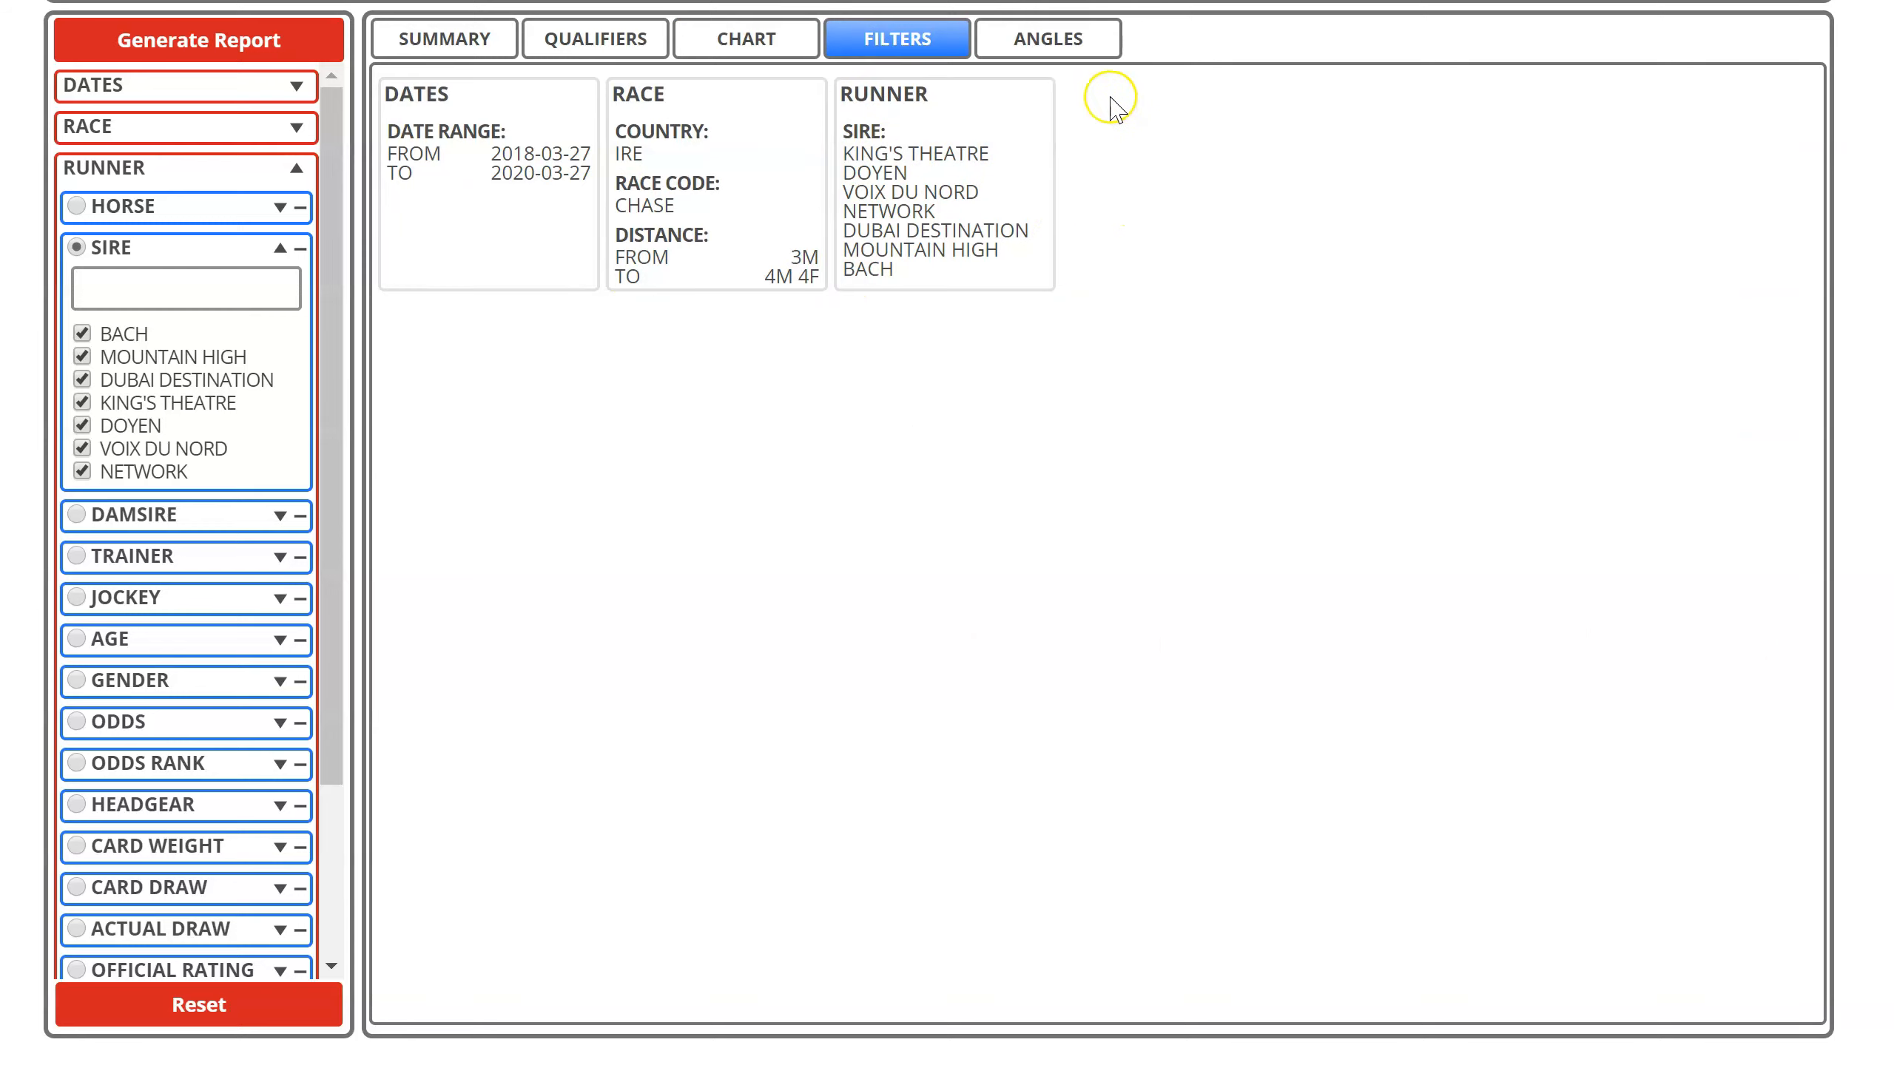
{"action": "left_click", "coordinate": [1048, 43]}
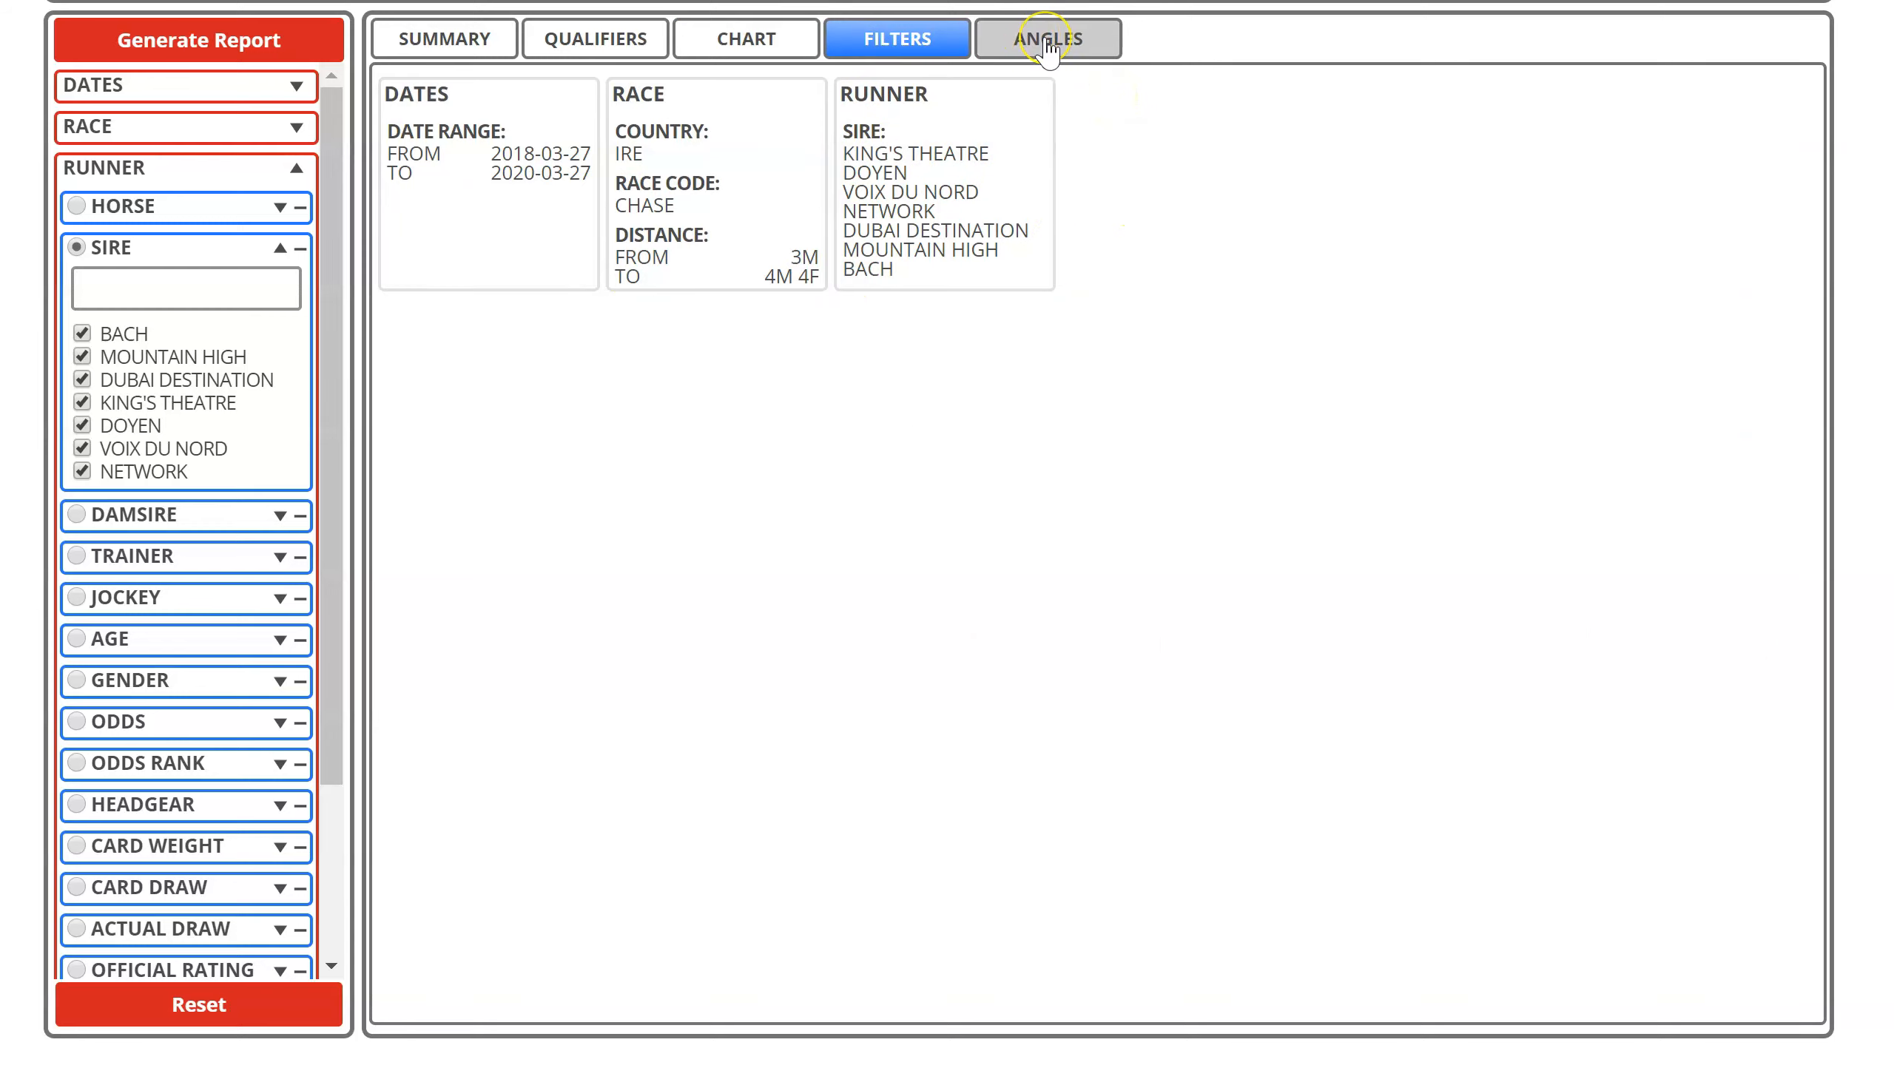
{"action": "left_click", "coordinate": [1047, 43]}
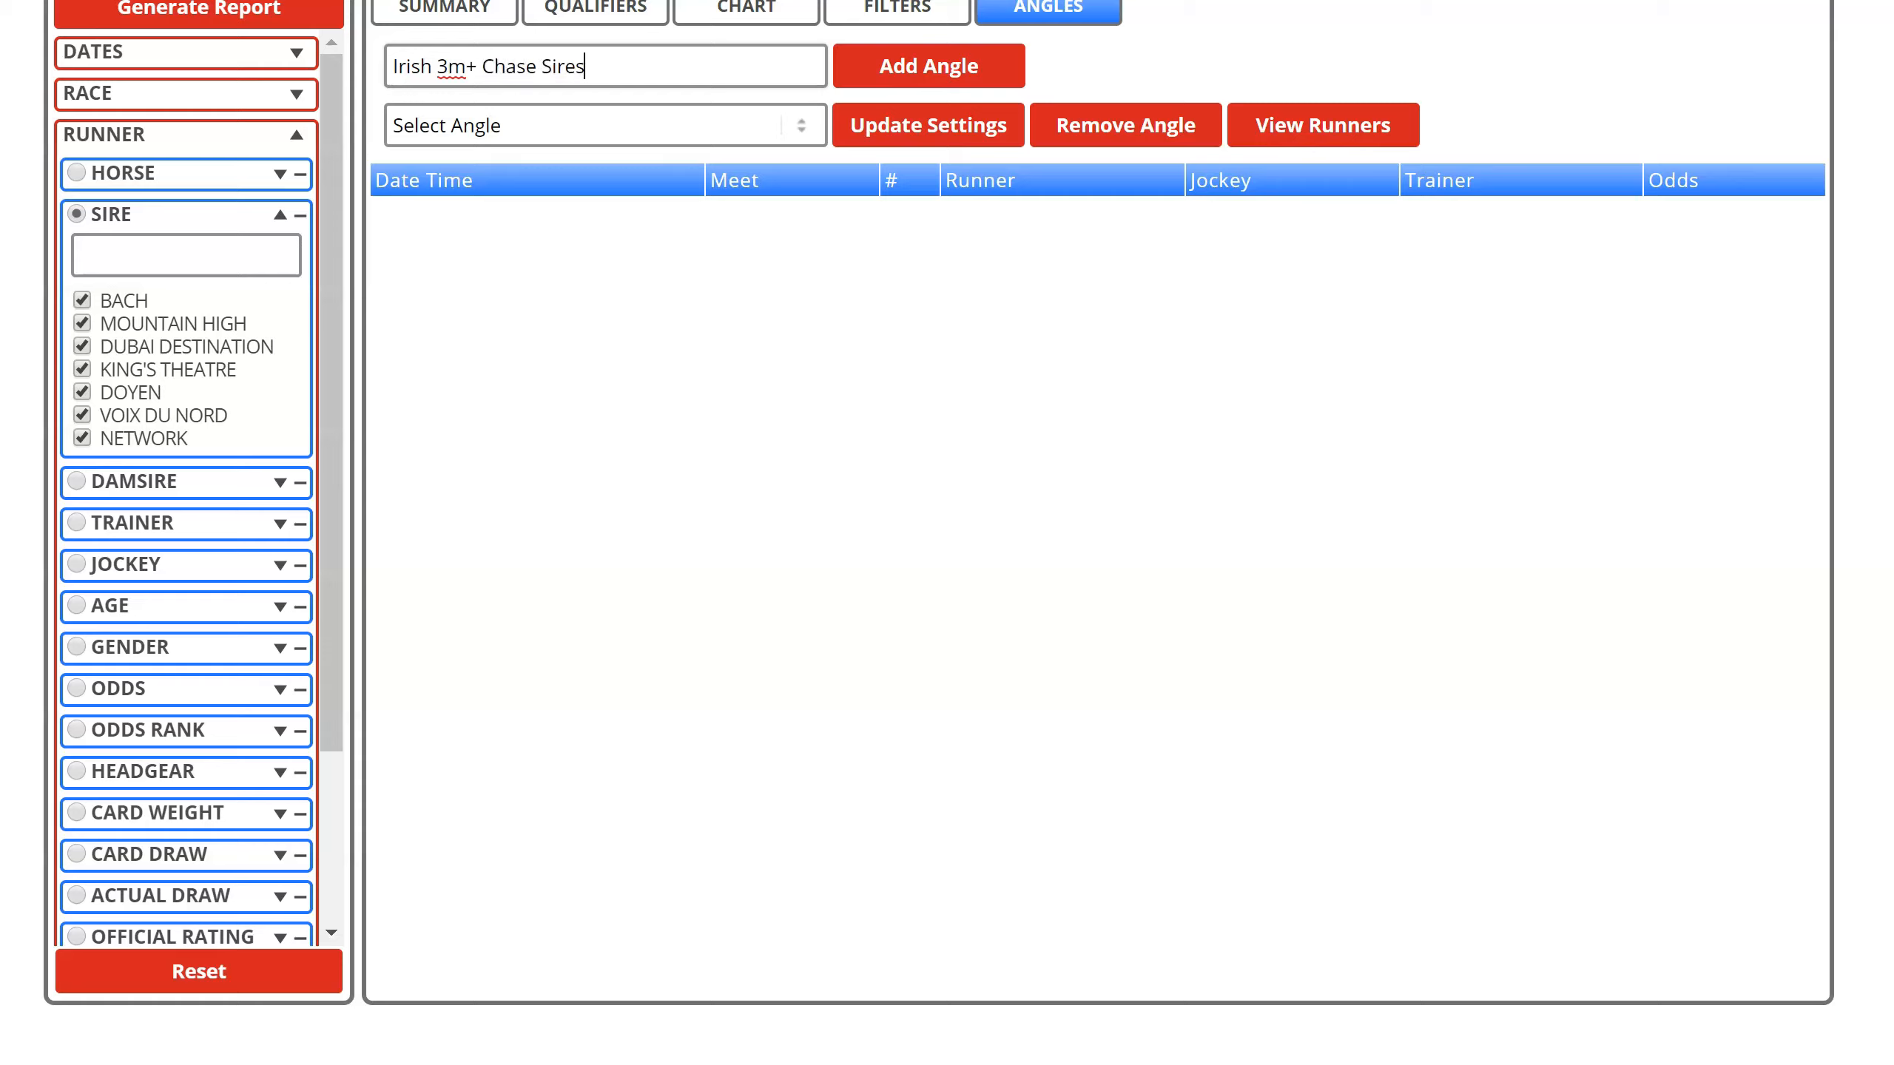
{"action": "left_click", "coordinate": [923, 75]}
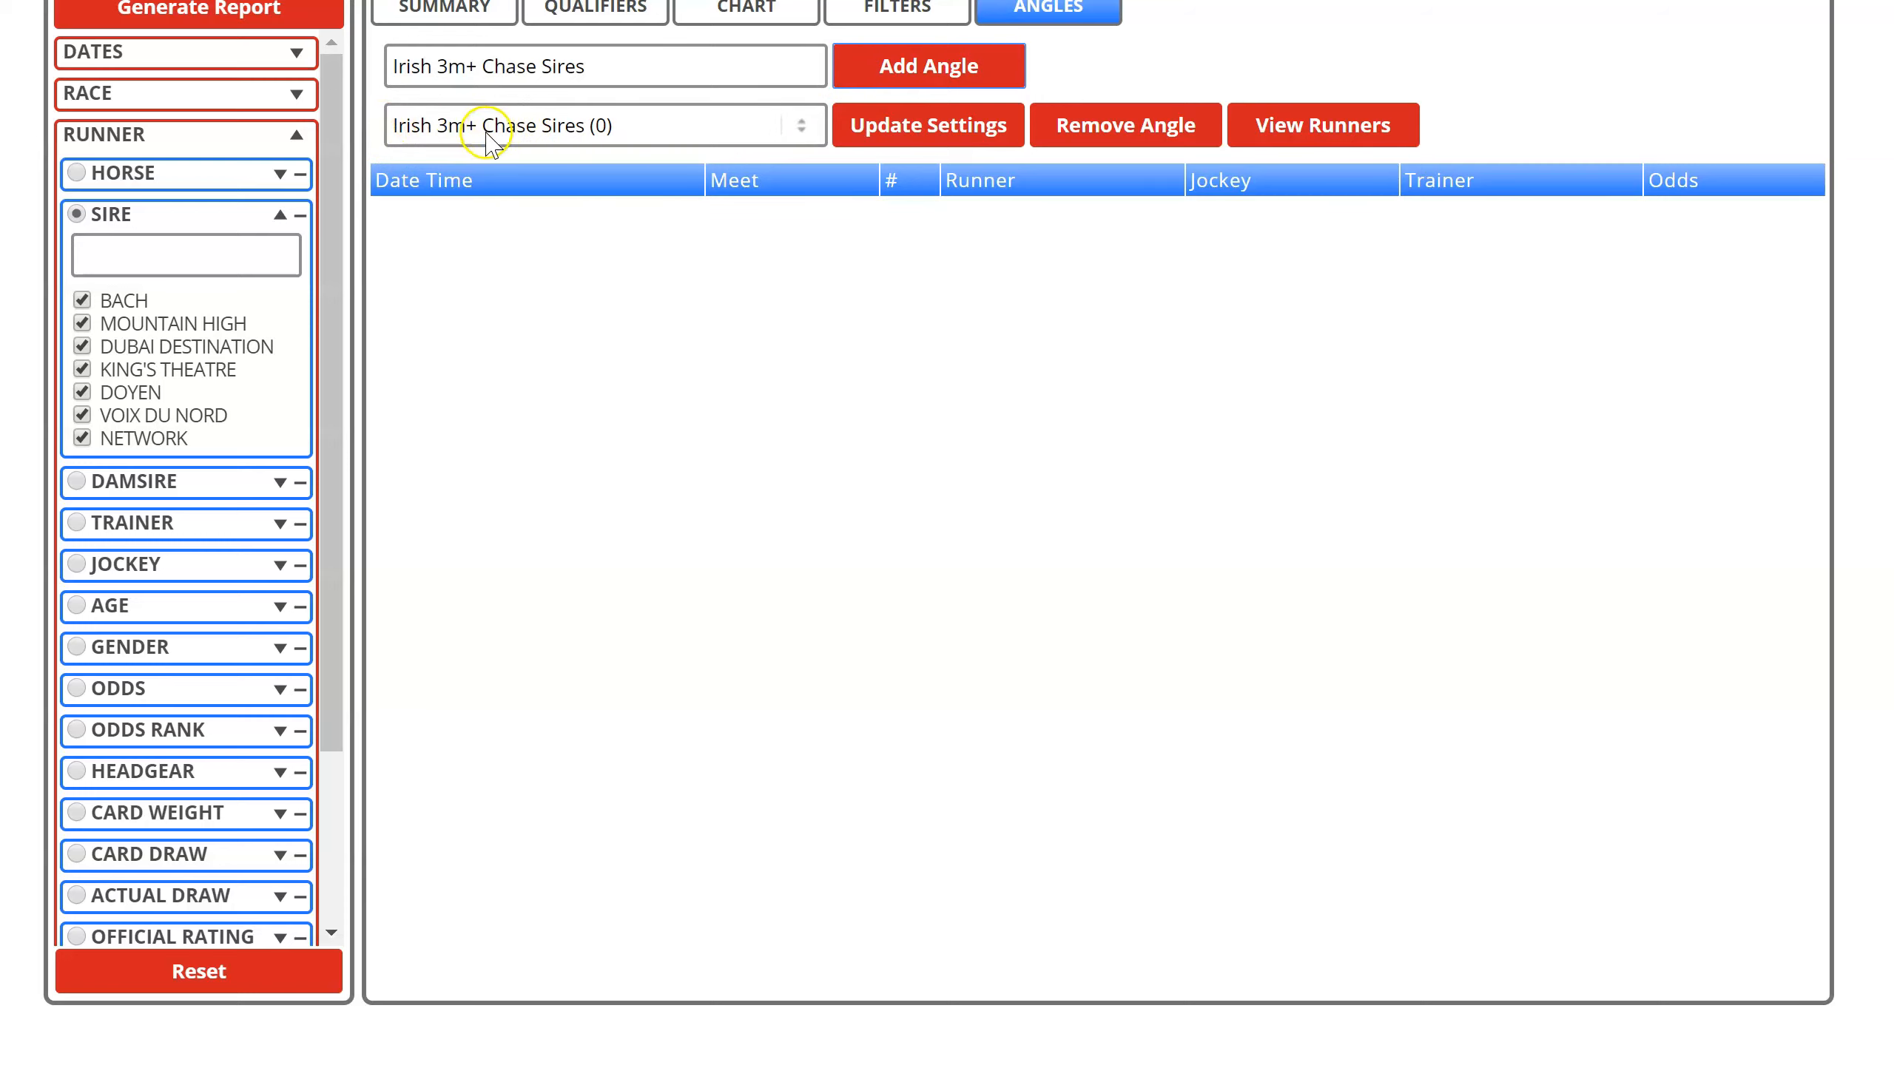
Browse the list of saved angles, keeping Irish 3m+ Chase Sires selected
{"action": "left_click", "coordinate": [575, 135]}
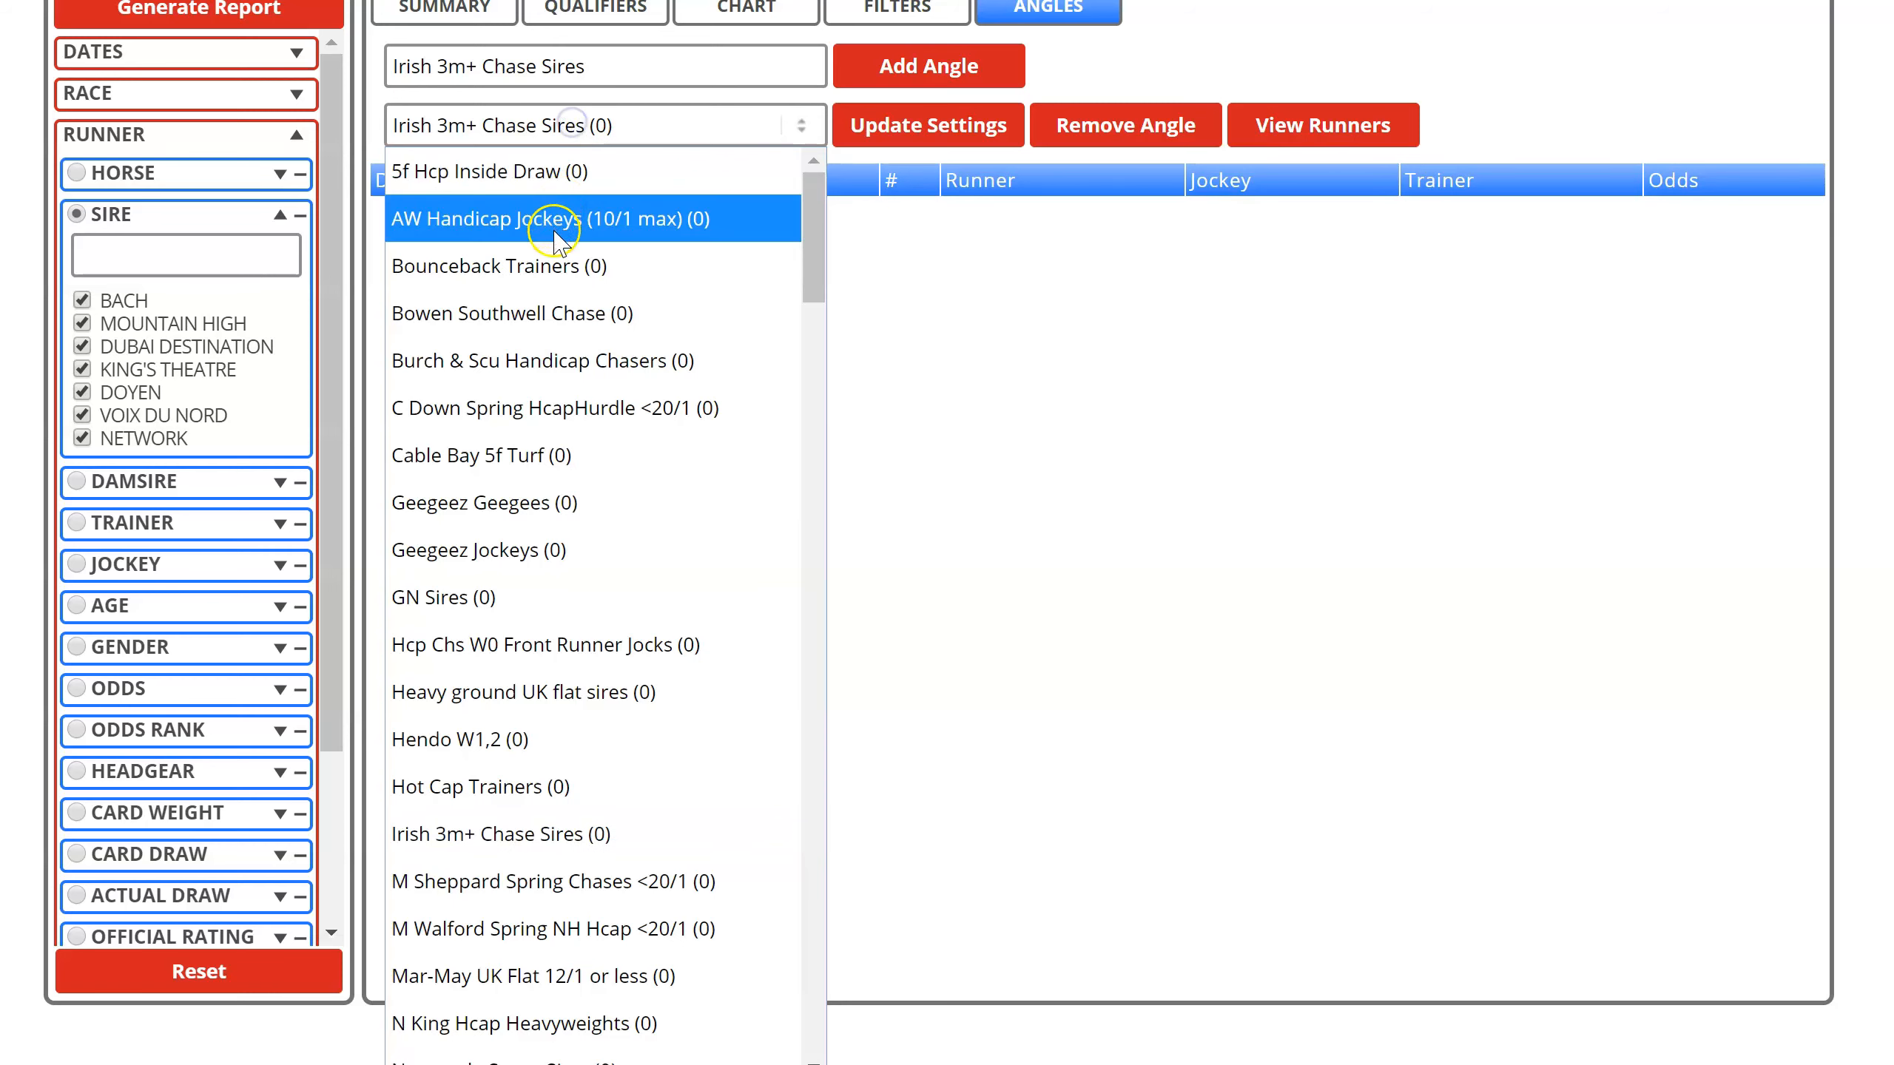
{"action": "scroll", "coordinate": [563, 477], "scroll_direction": "down", "scroll_amount": 15}
{"action": "scroll", "coordinate": [563, 469], "scroll_direction": "up", "scroll_amount": 15}
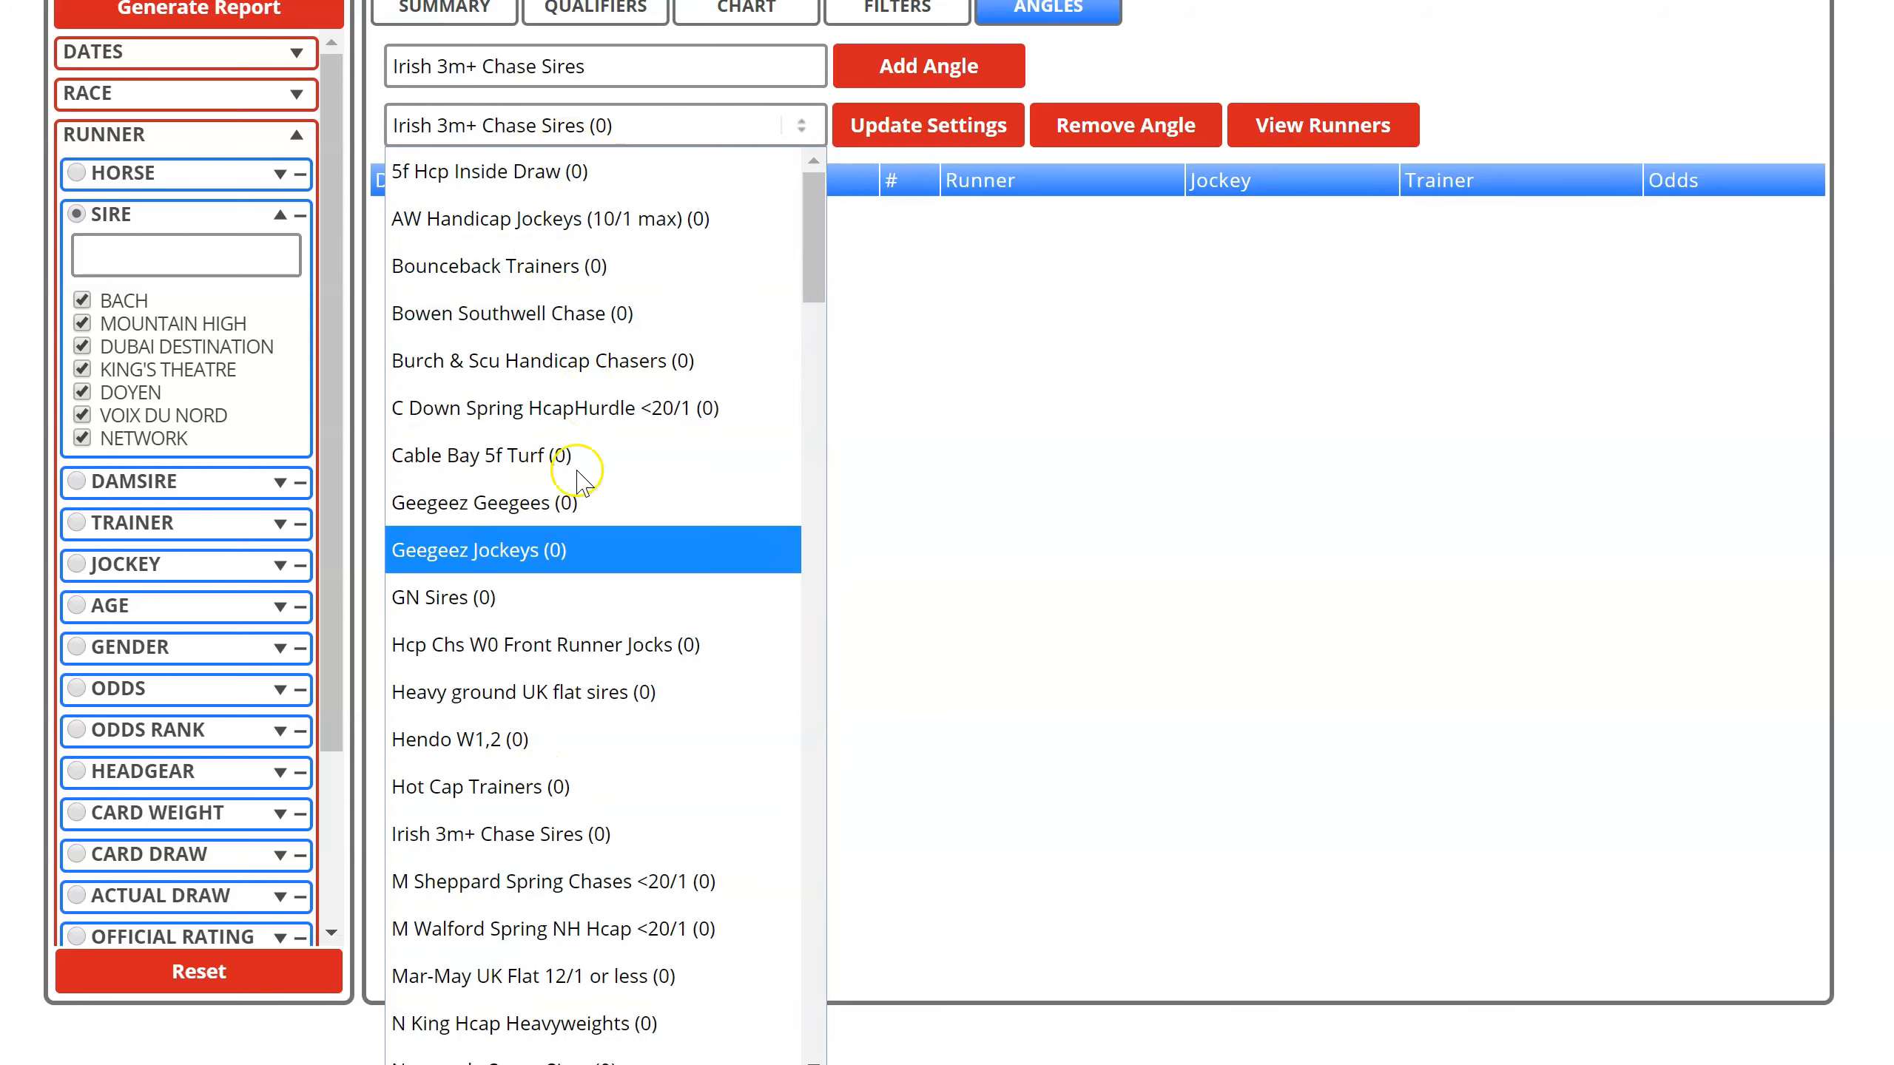
{"action": "left_click", "coordinate": [922, 258]}
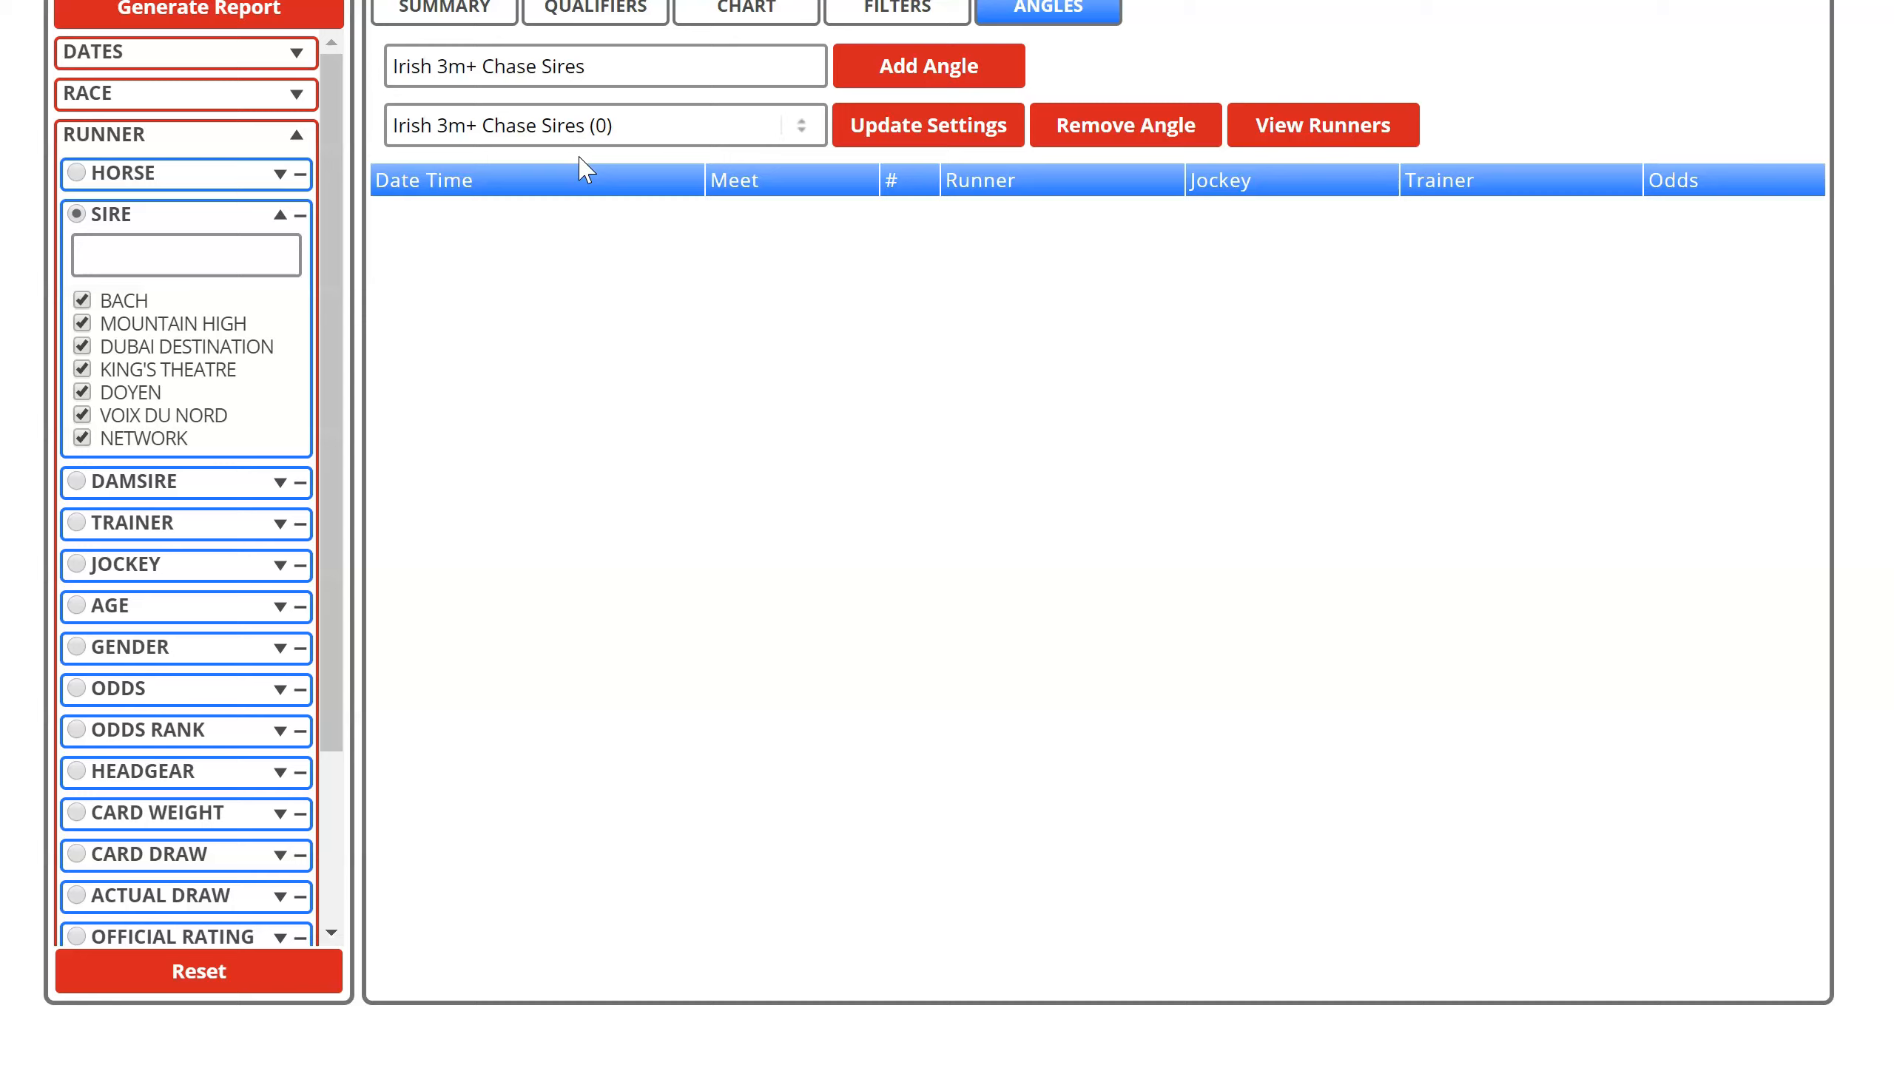
{"action": "left_click", "coordinate": [632, 127]}
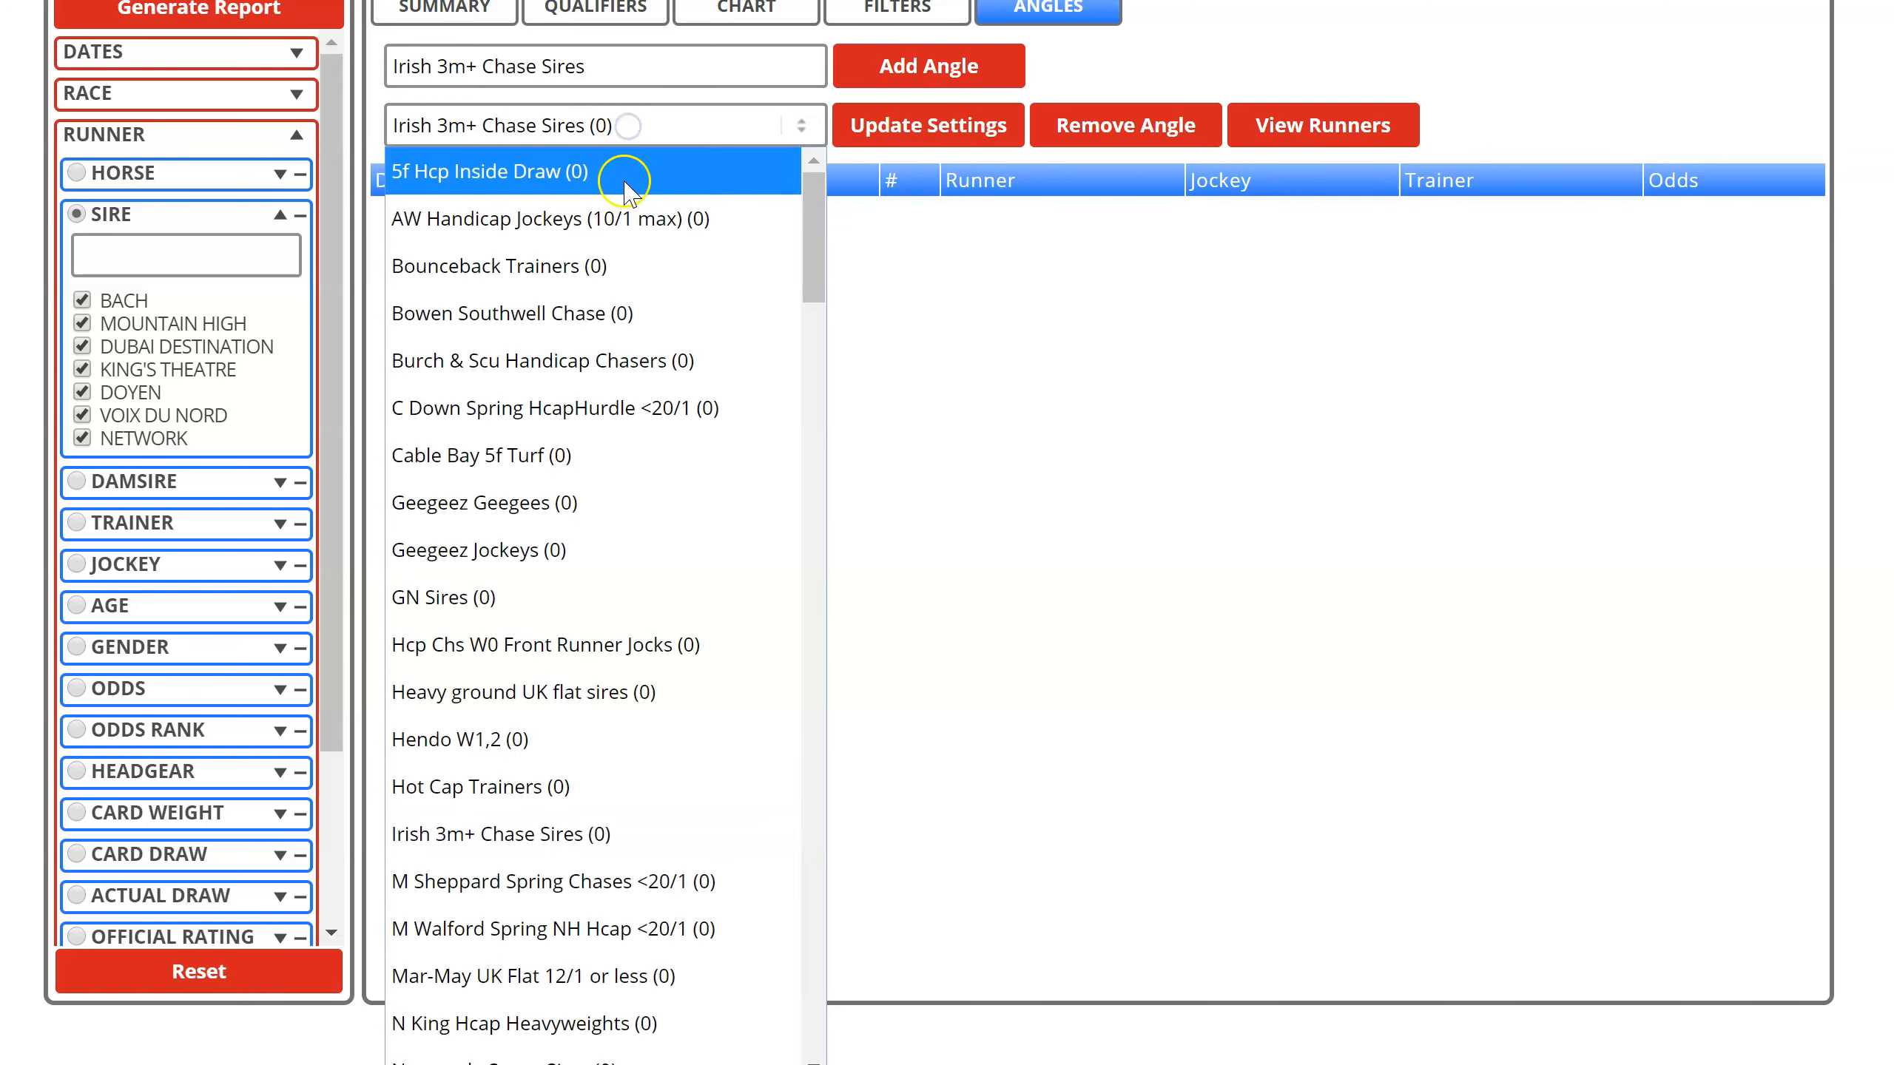
{"action": "left_click", "coordinate": [733, 224]}
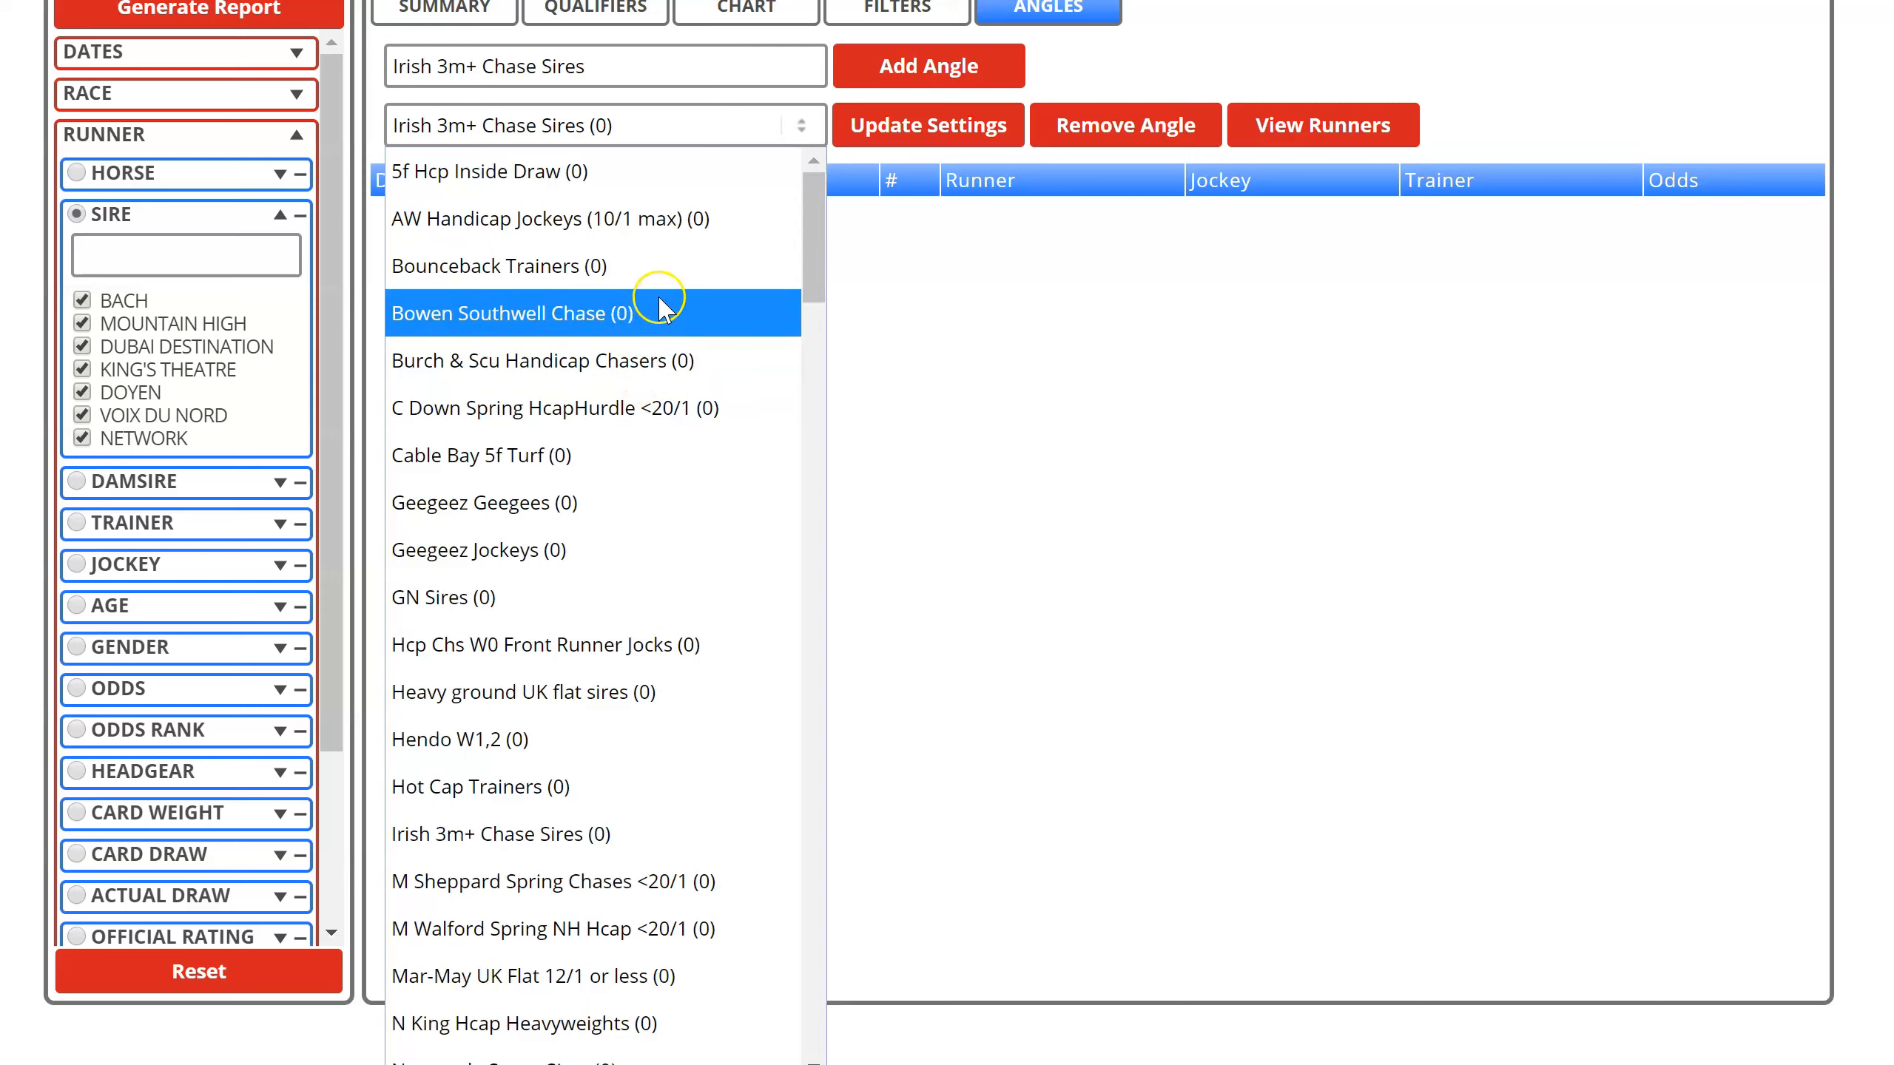
{"action": "left_click", "coordinate": [916, 364]}
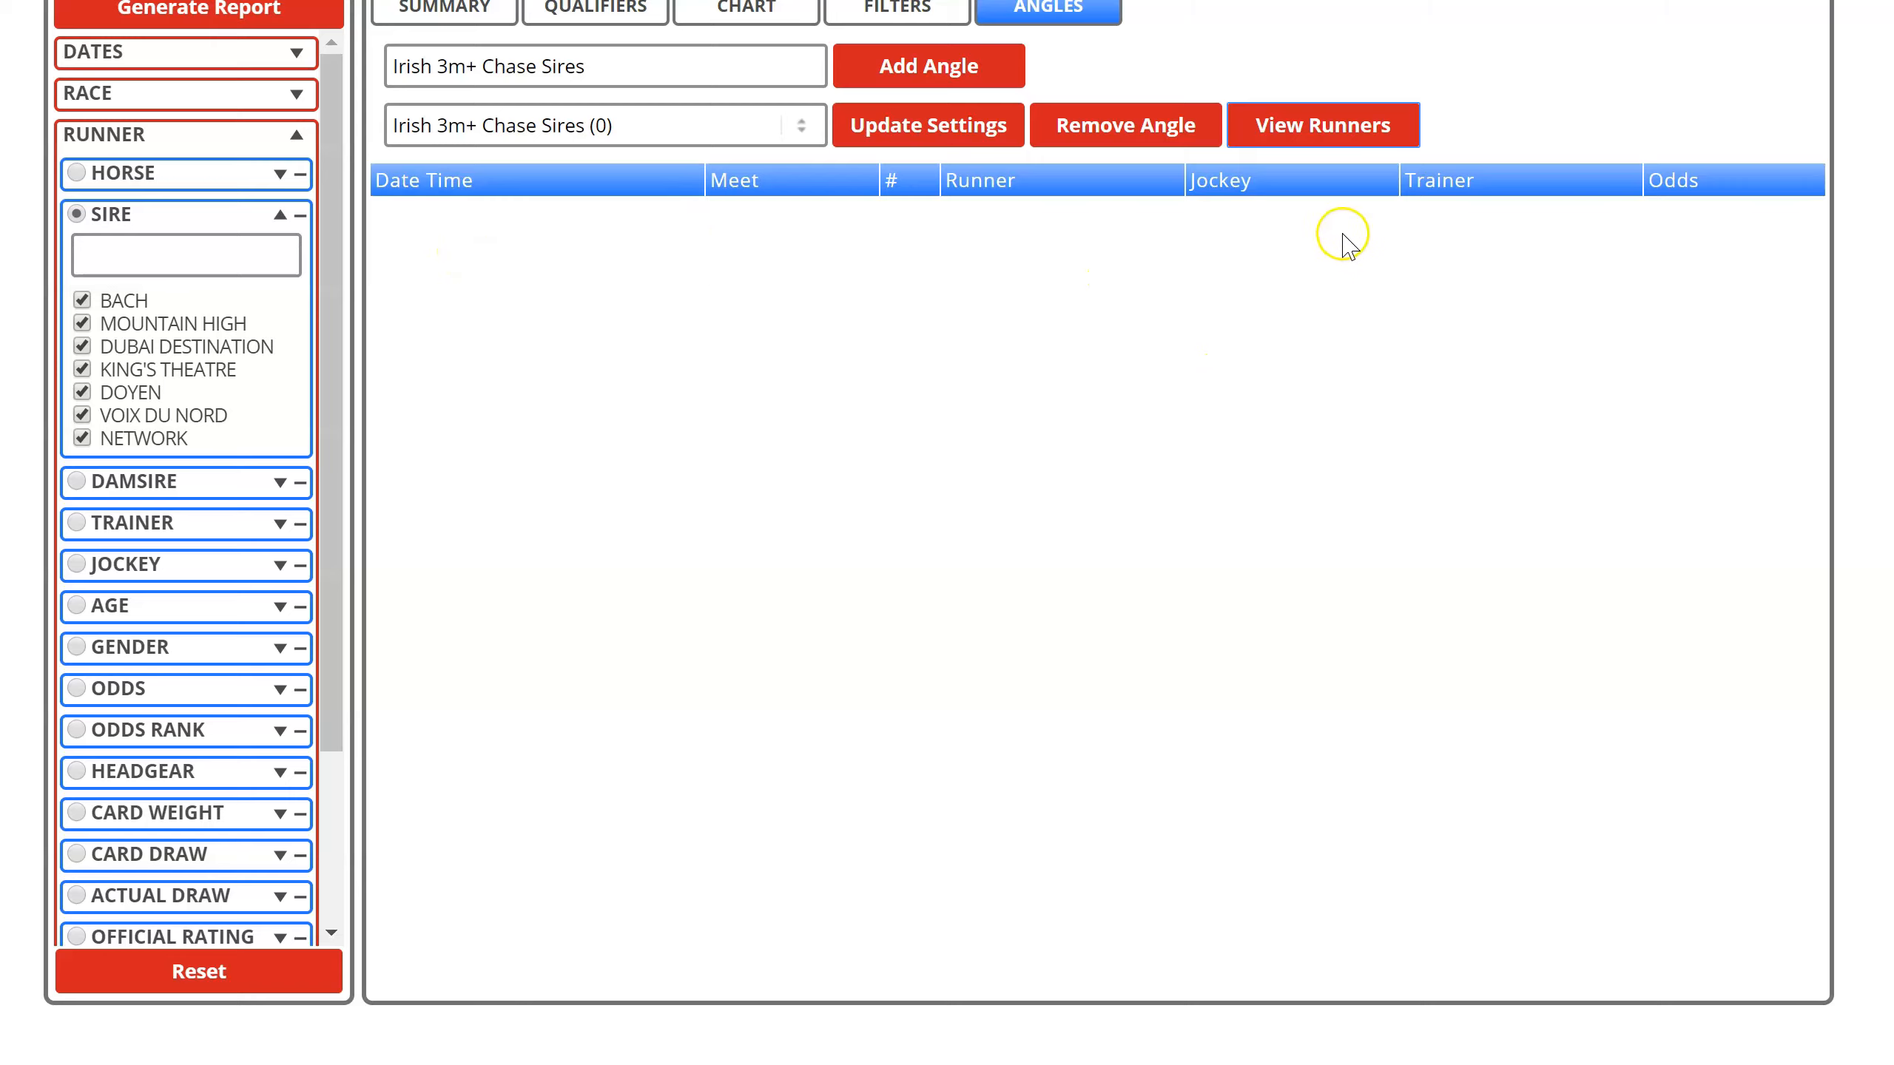
{"action": "left_click", "coordinate": [610, 128]}
{"action": "scroll", "coordinate": [711, 494], "scroll_direction": "down", "scroll_amount": 20}
{"action": "scroll", "coordinate": [594, 495], "scroll_direction": "up", "scroll_amount": 20}
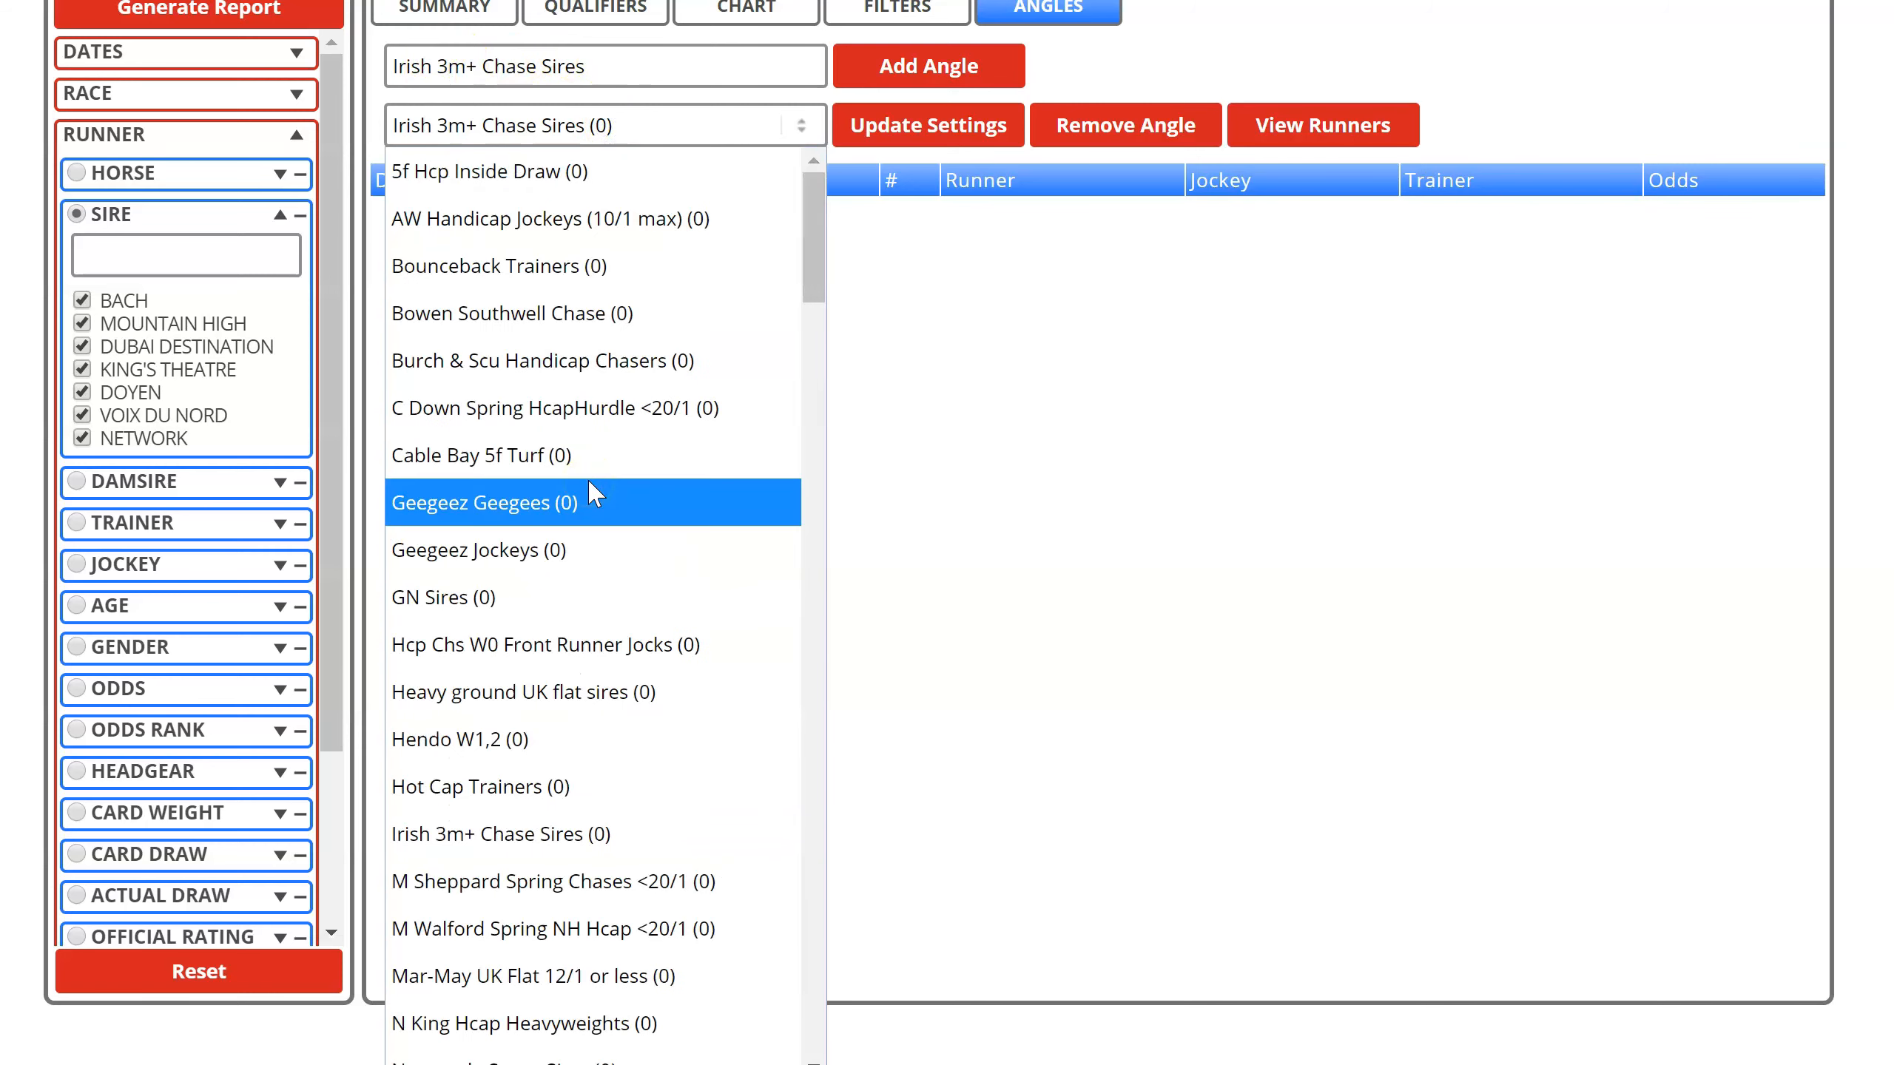
{"action": "left_click", "coordinate": [705, 134]}
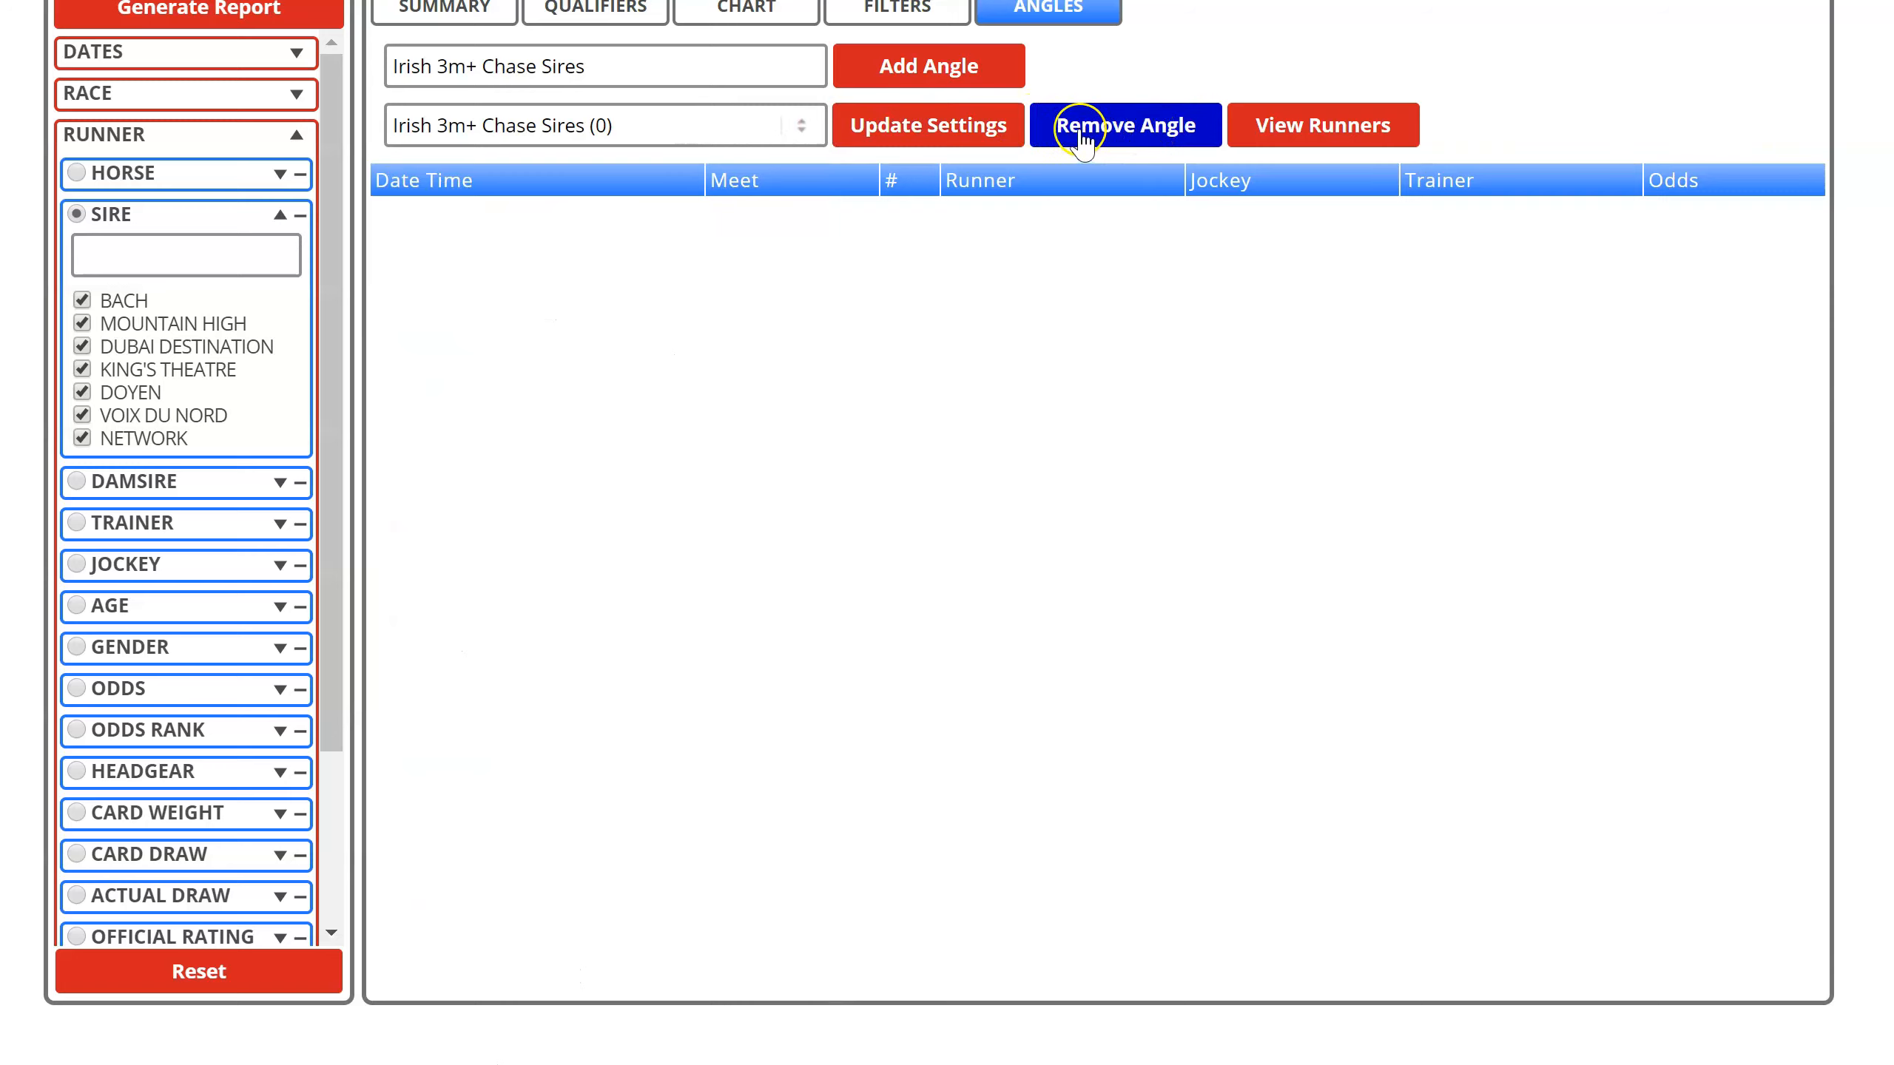
Collapse the Sire filter and set the race distance filter's lower limit to 2m 6f
{"action": "left_click", "coordinate": [923, 138]}
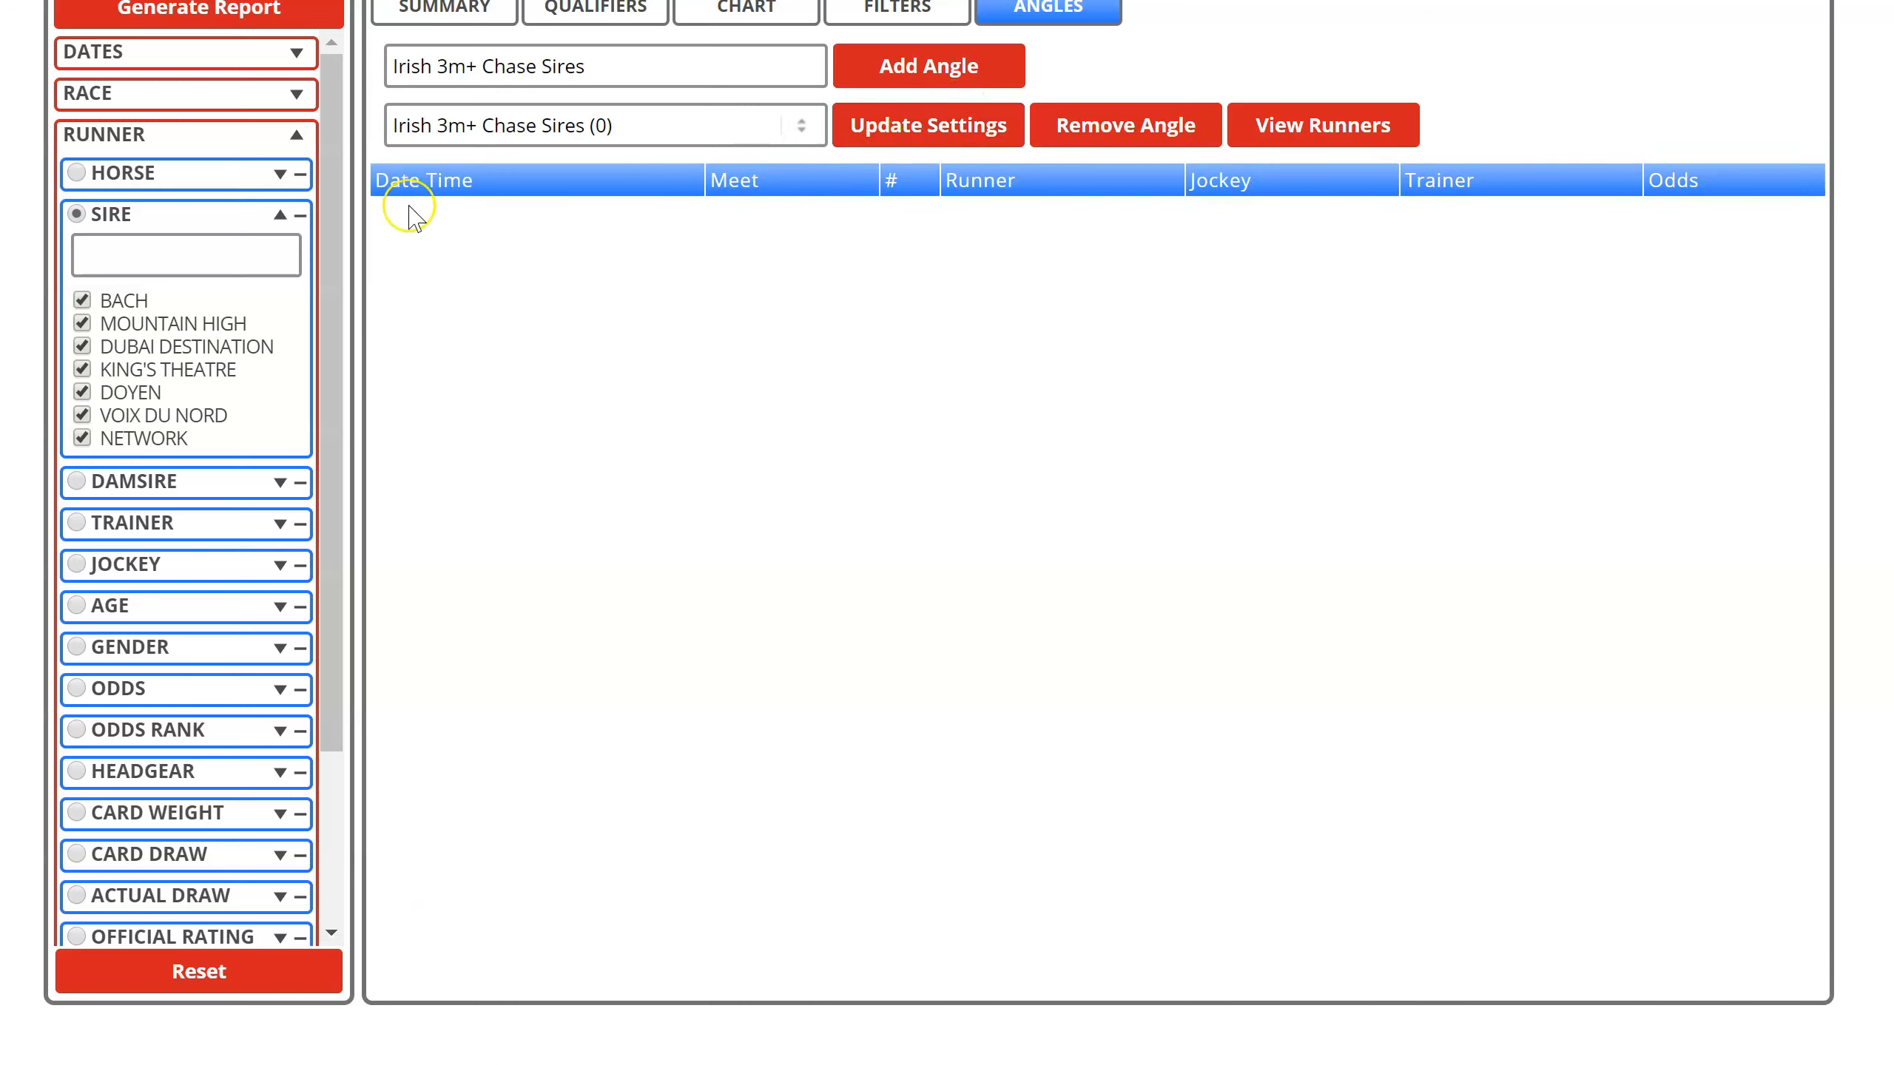
{"action": "left_click", "coordinate": [138, 216]}
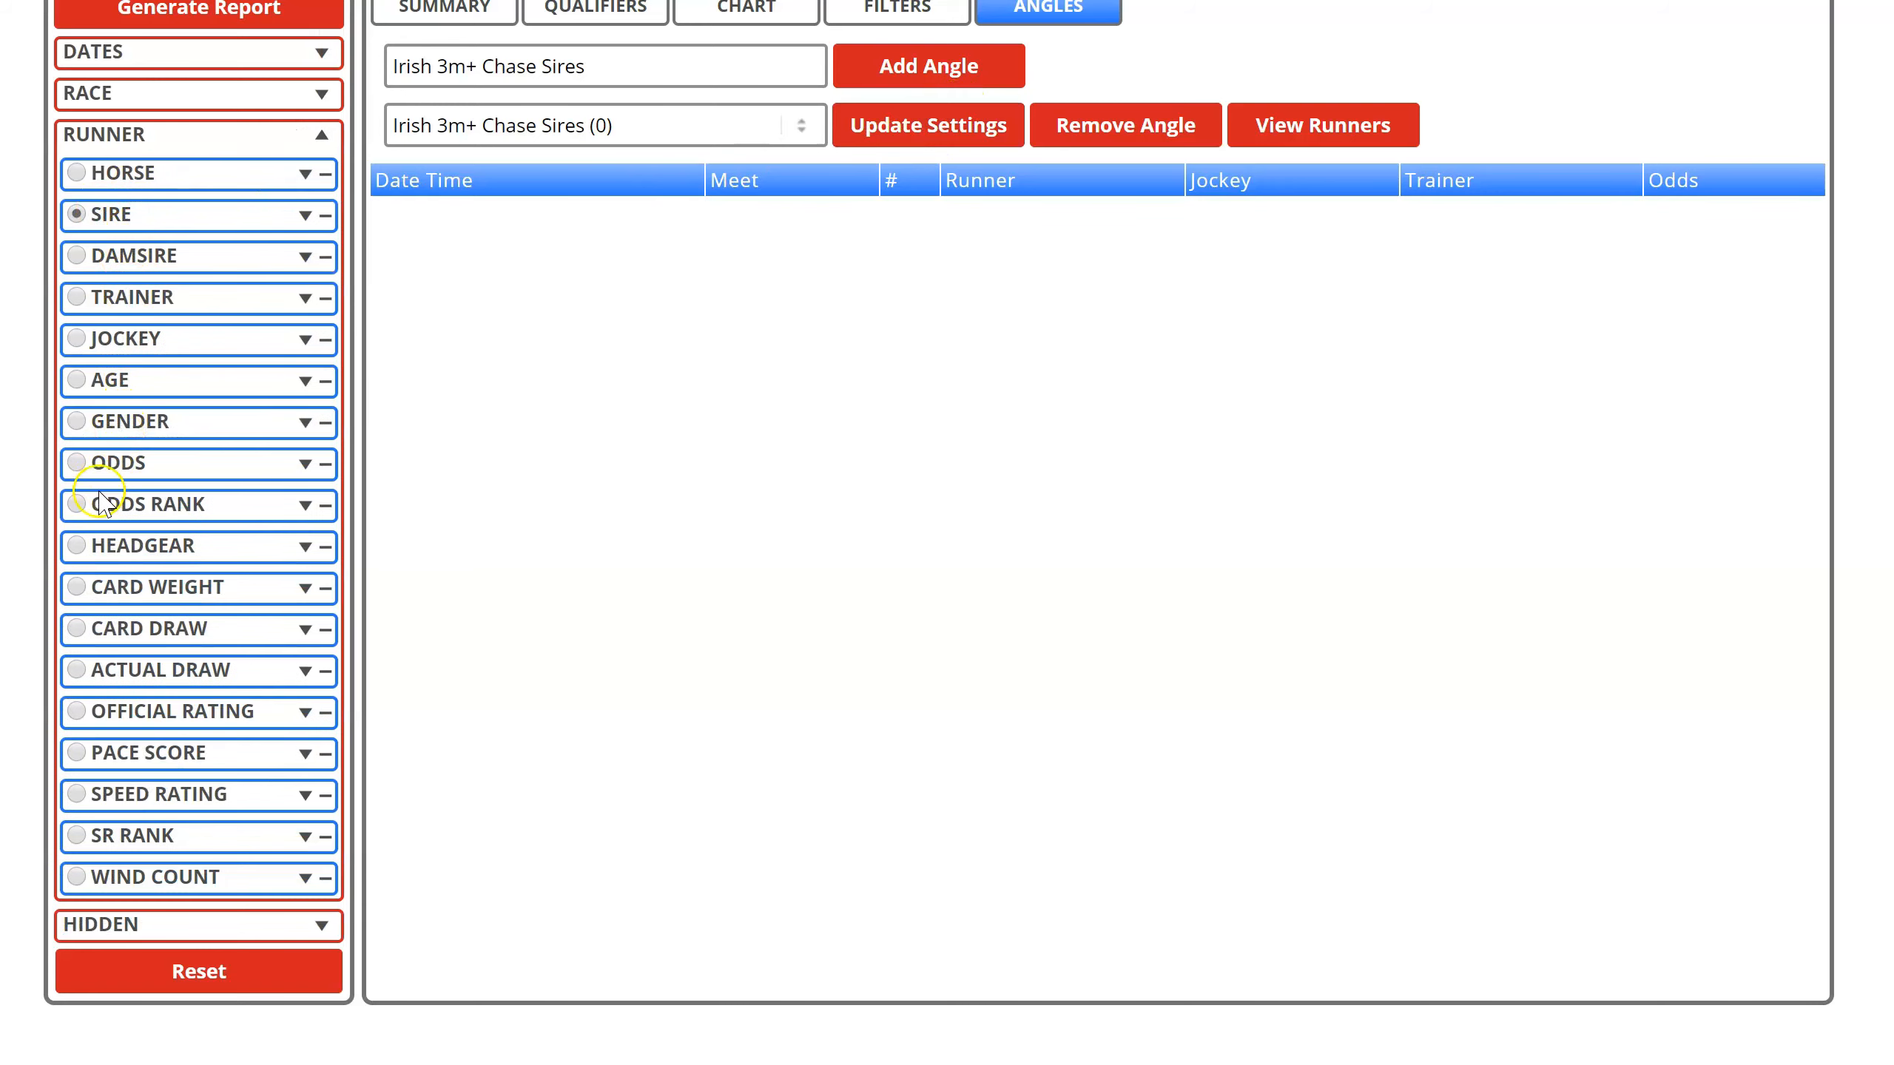
{"action": "left_click", "coordinate": [179, 99]}
{"action": "left_click", "coordinate": [165, 380]}
{"action": "scroll", "coordinate": [186, 858], "scroll_direction": "up", "scroll_amount": 1}
{"action": "left_click", "coordinate": [179, 1039]}
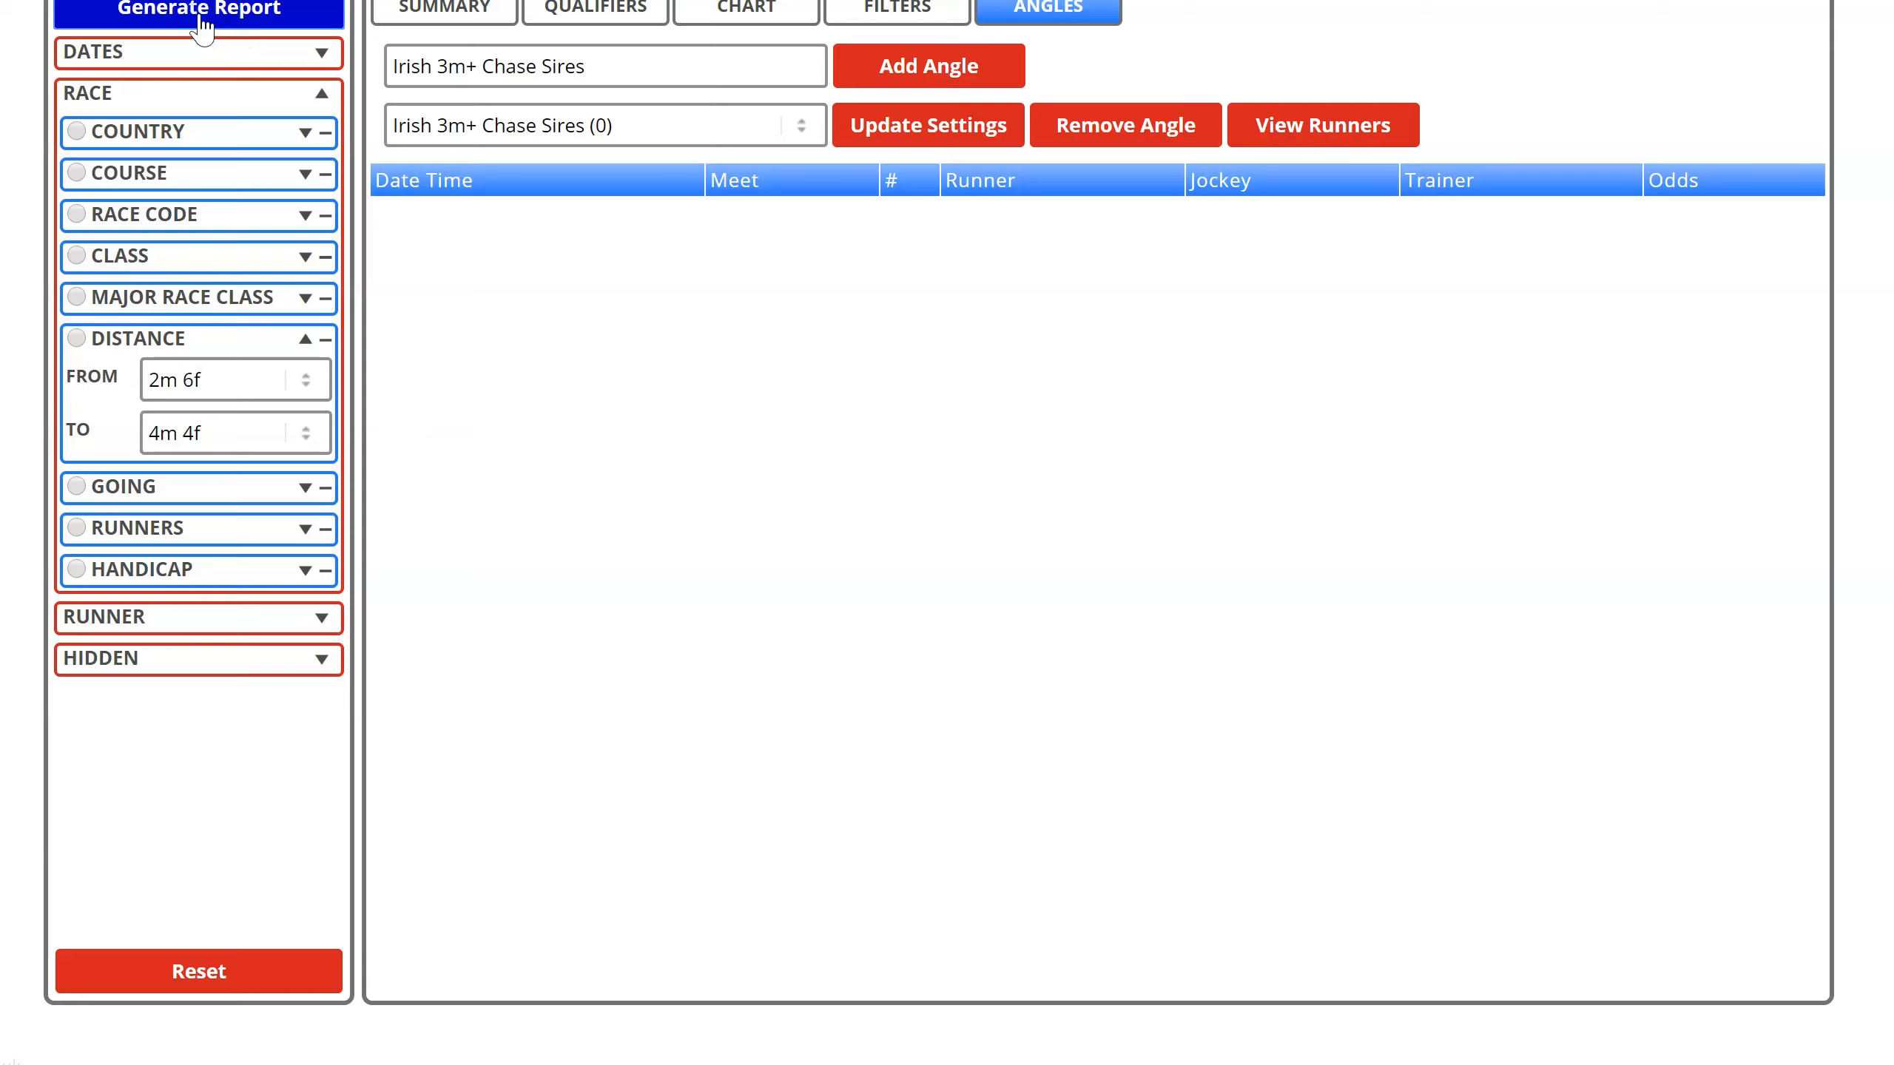
Enter Irish 2m6f+ Chase Sires as the angle name and update the saved Irish 3m+ Chase Sires angle with the current settings
{"action": "double_click", "coordinate": [453, 67]}
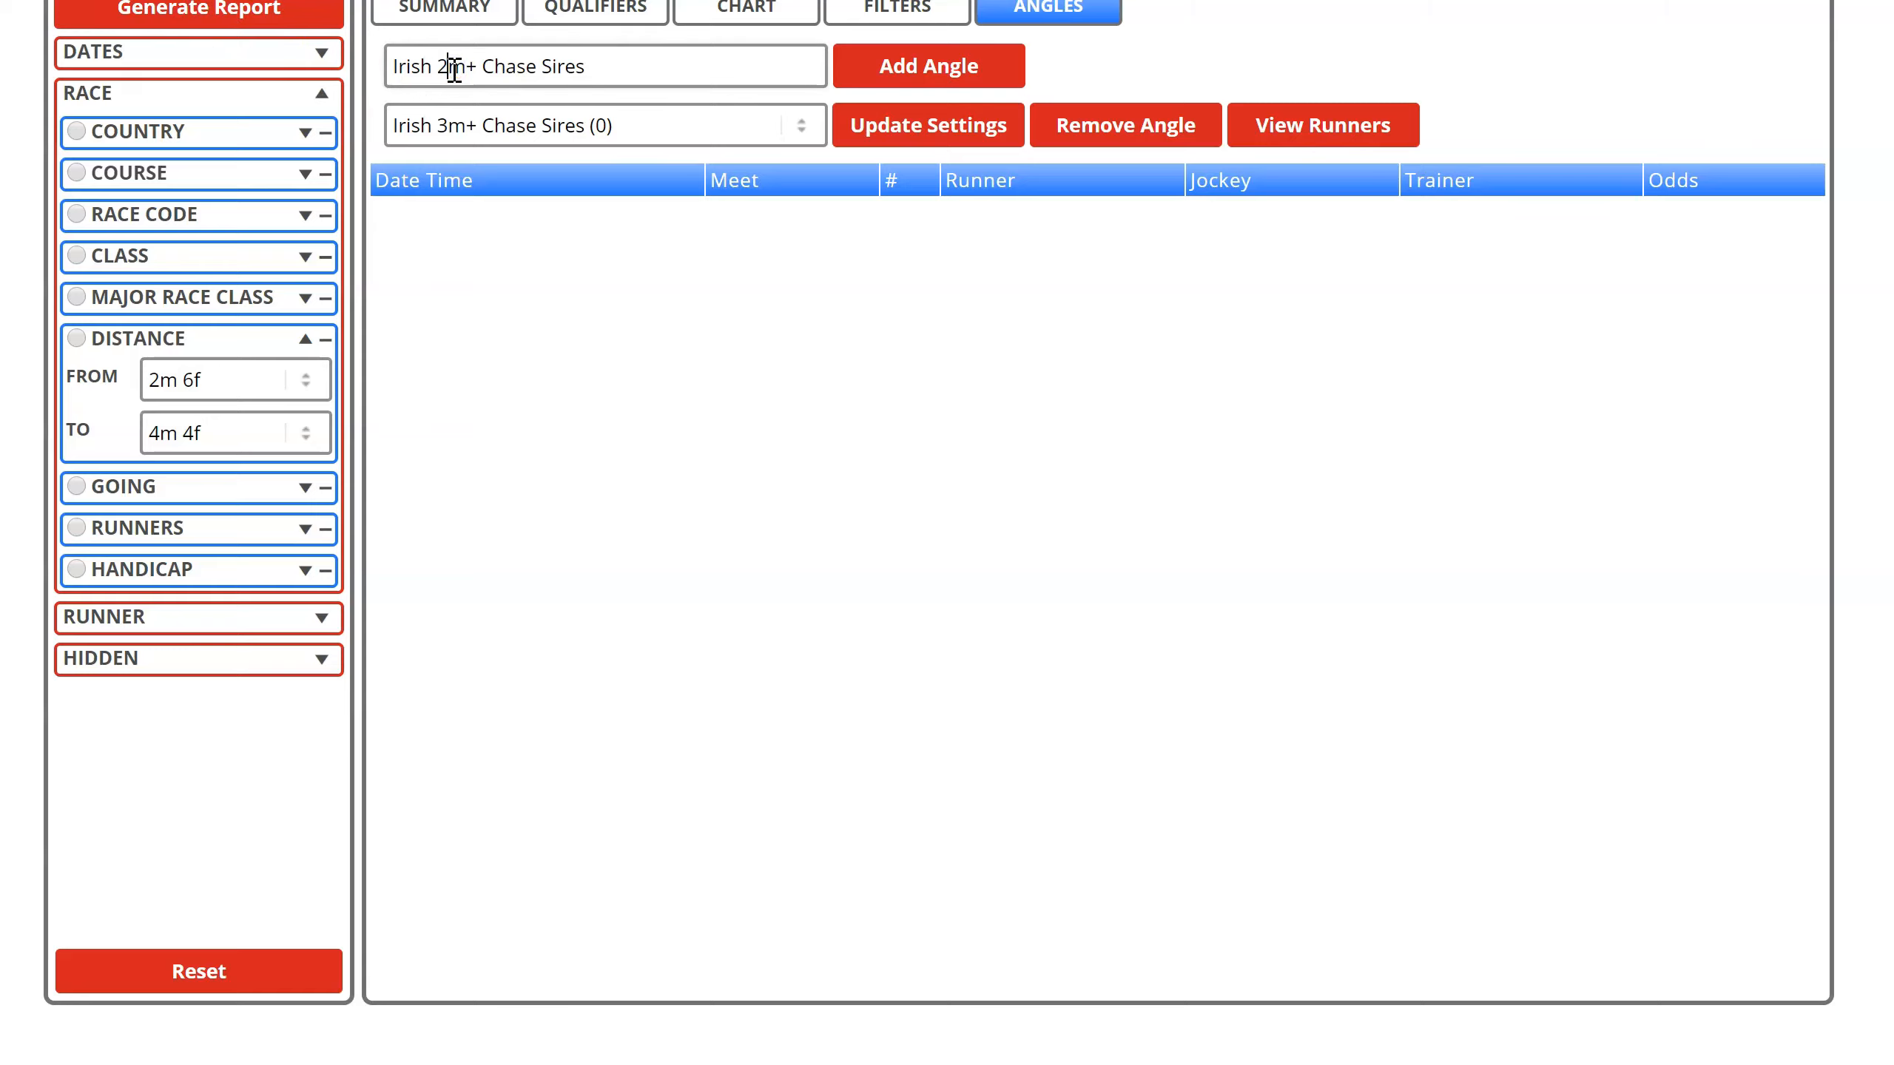
{"action": "type", "text": "2m5"}
{"action": "key", "text": "BackSpace"}
{"action": "type", "text": "6f"}
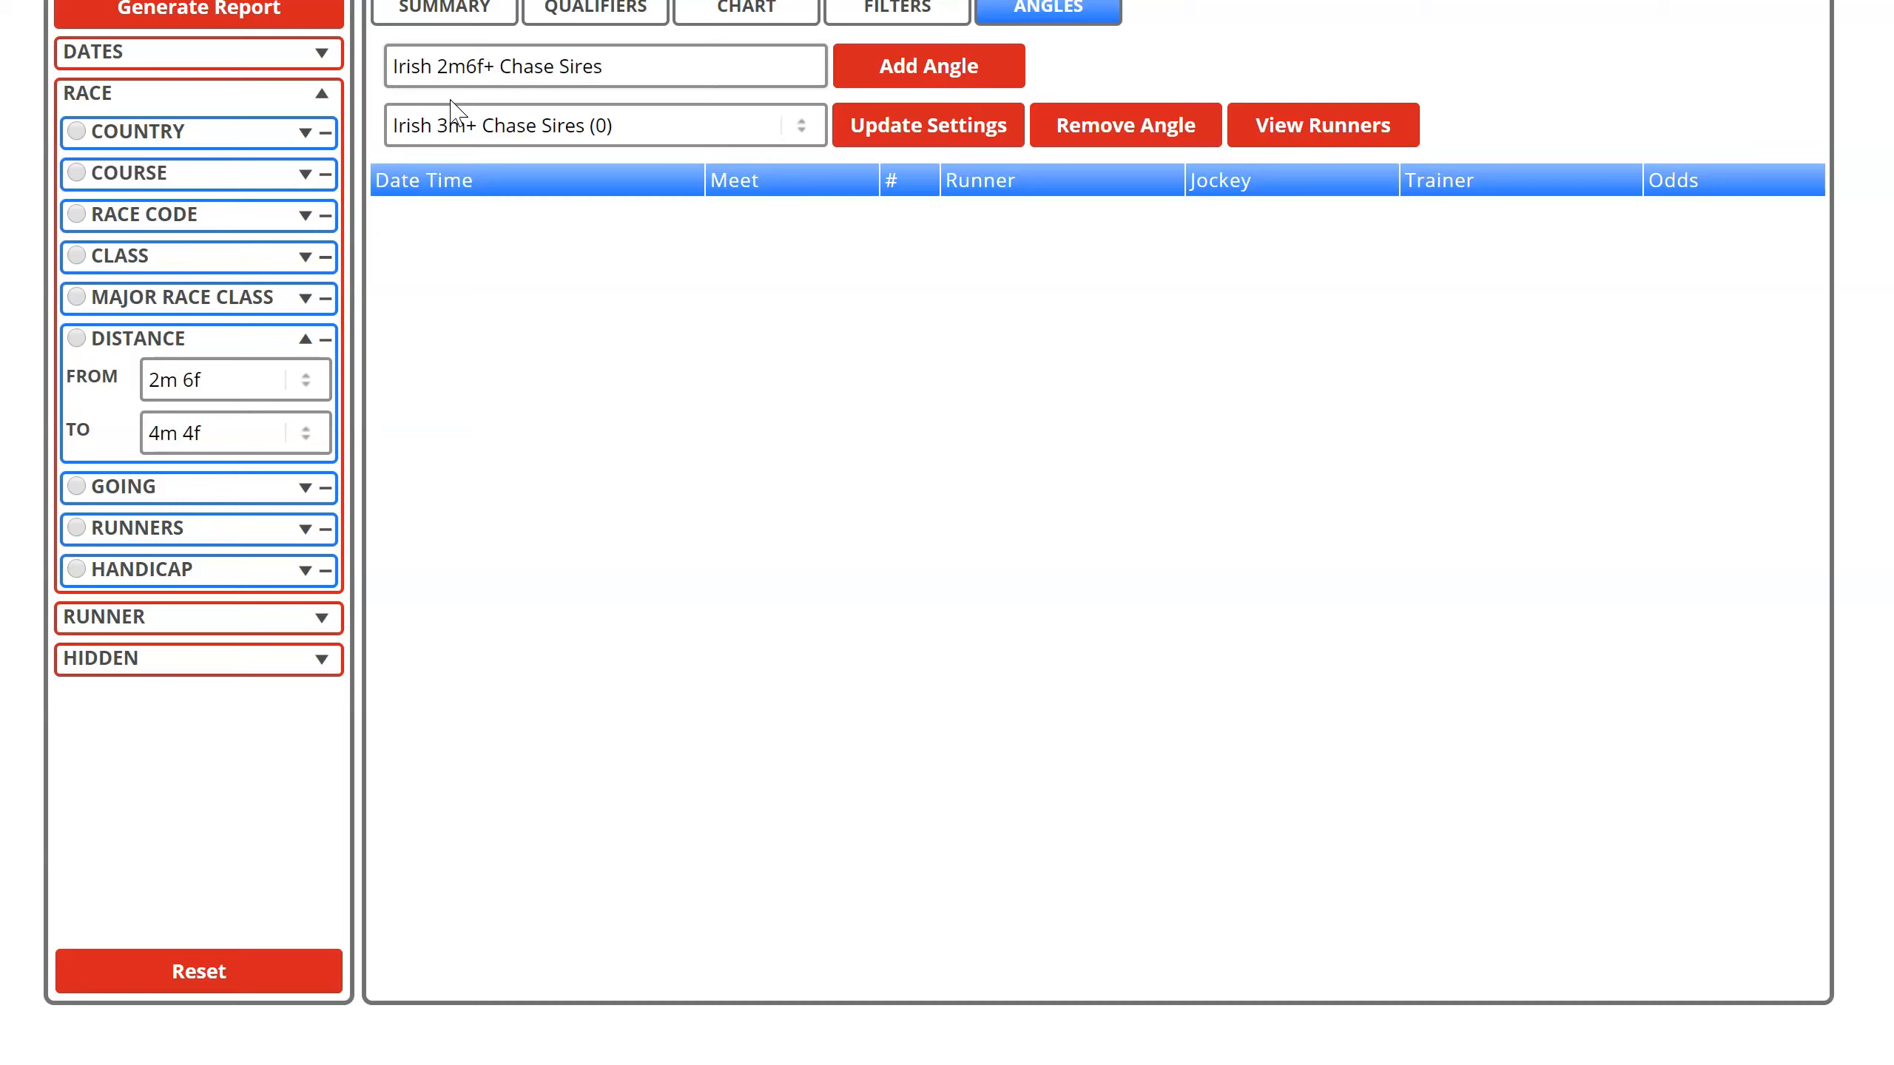
{"action": "left_click", "coordinate": [925, 122]}
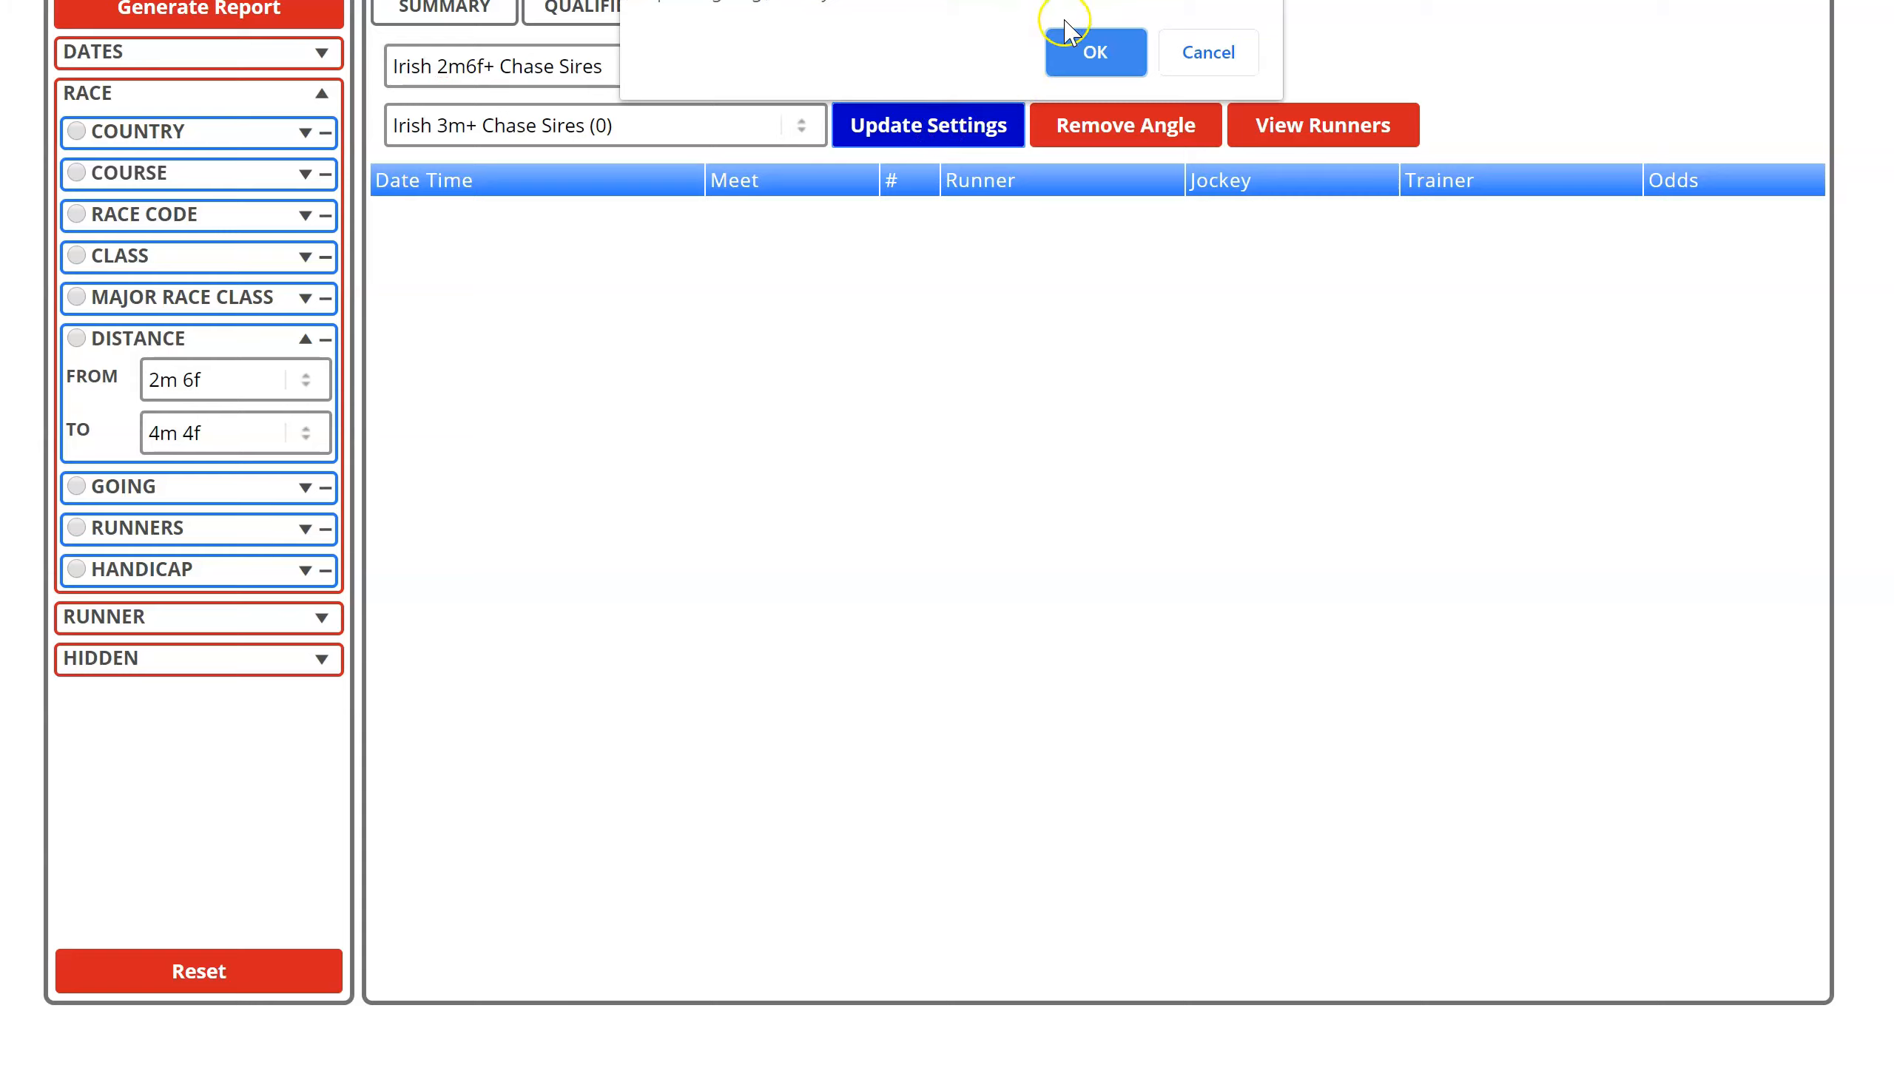
{"action": "left_click", "coordinate": [1095, 52]}
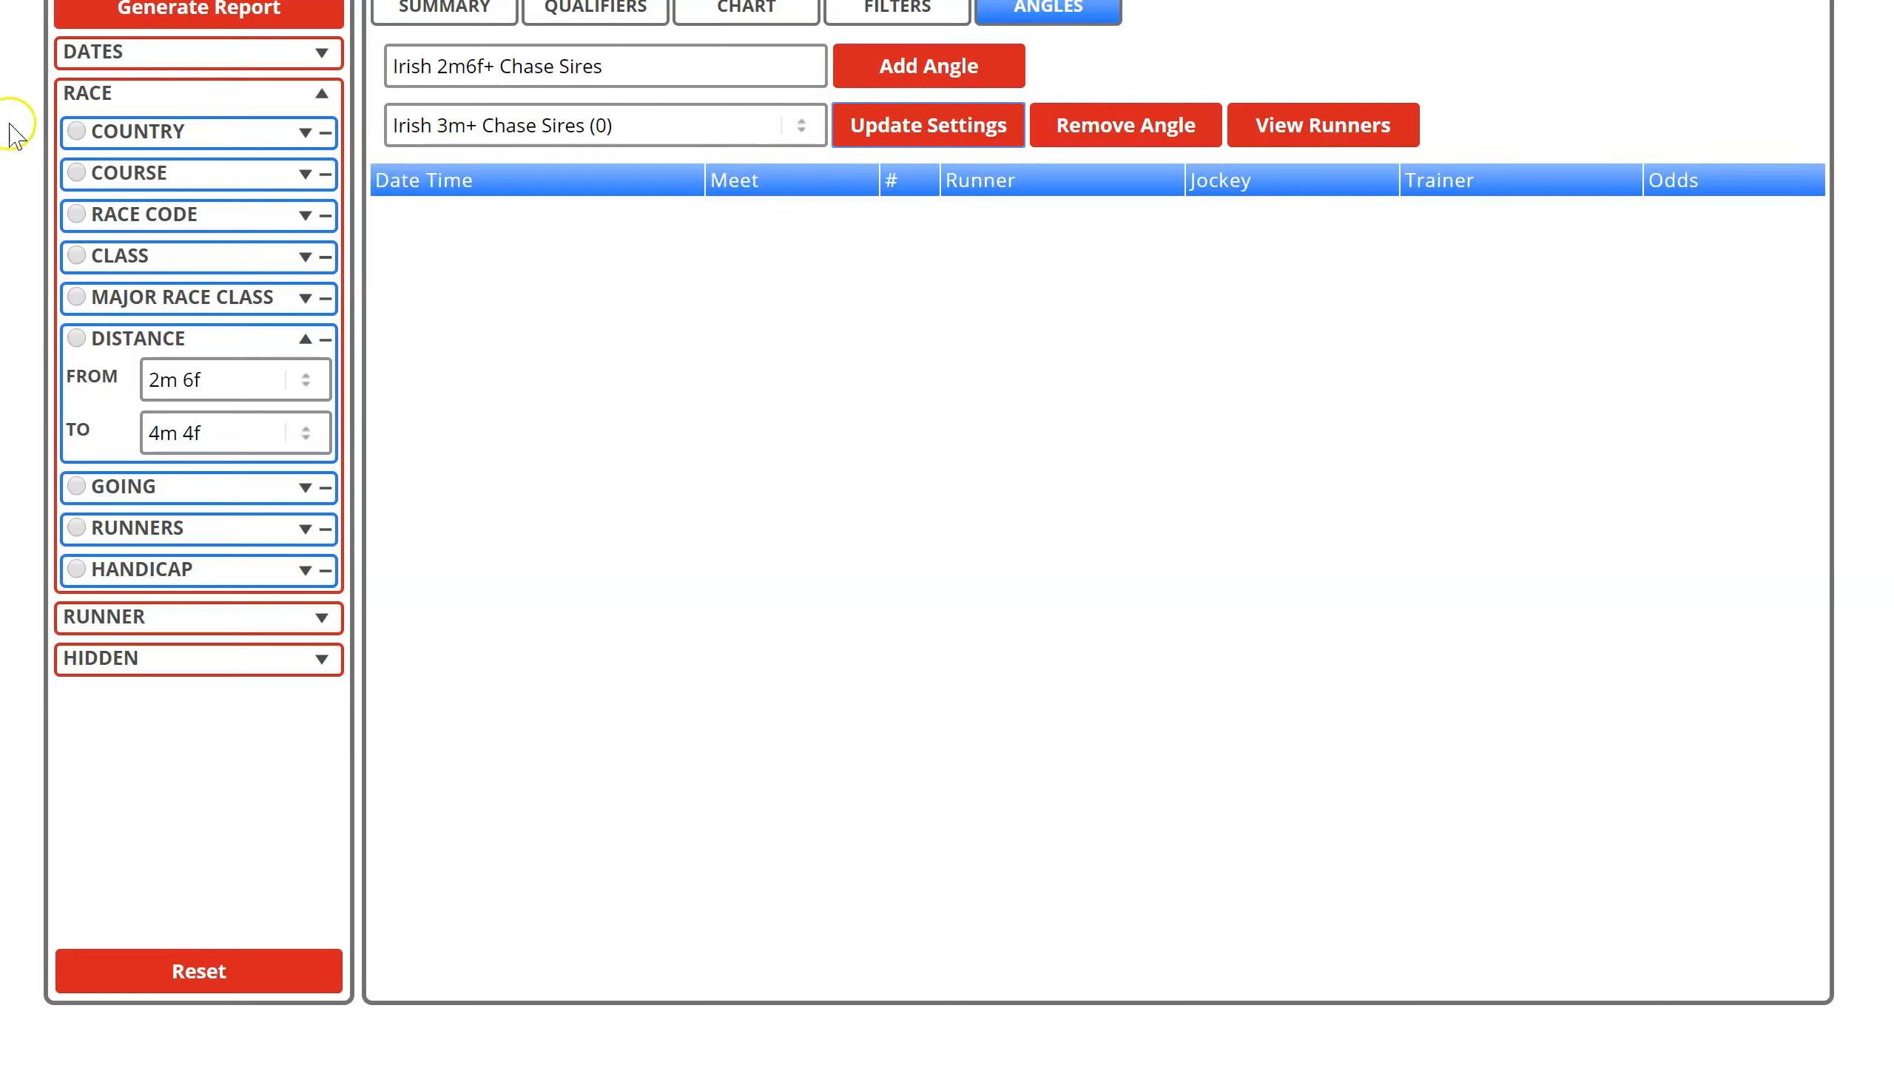
Reset all the query filters and clear the Runs and A/E limits on the summary report
{"action": "left_click", "coordinate": [152, 974]}
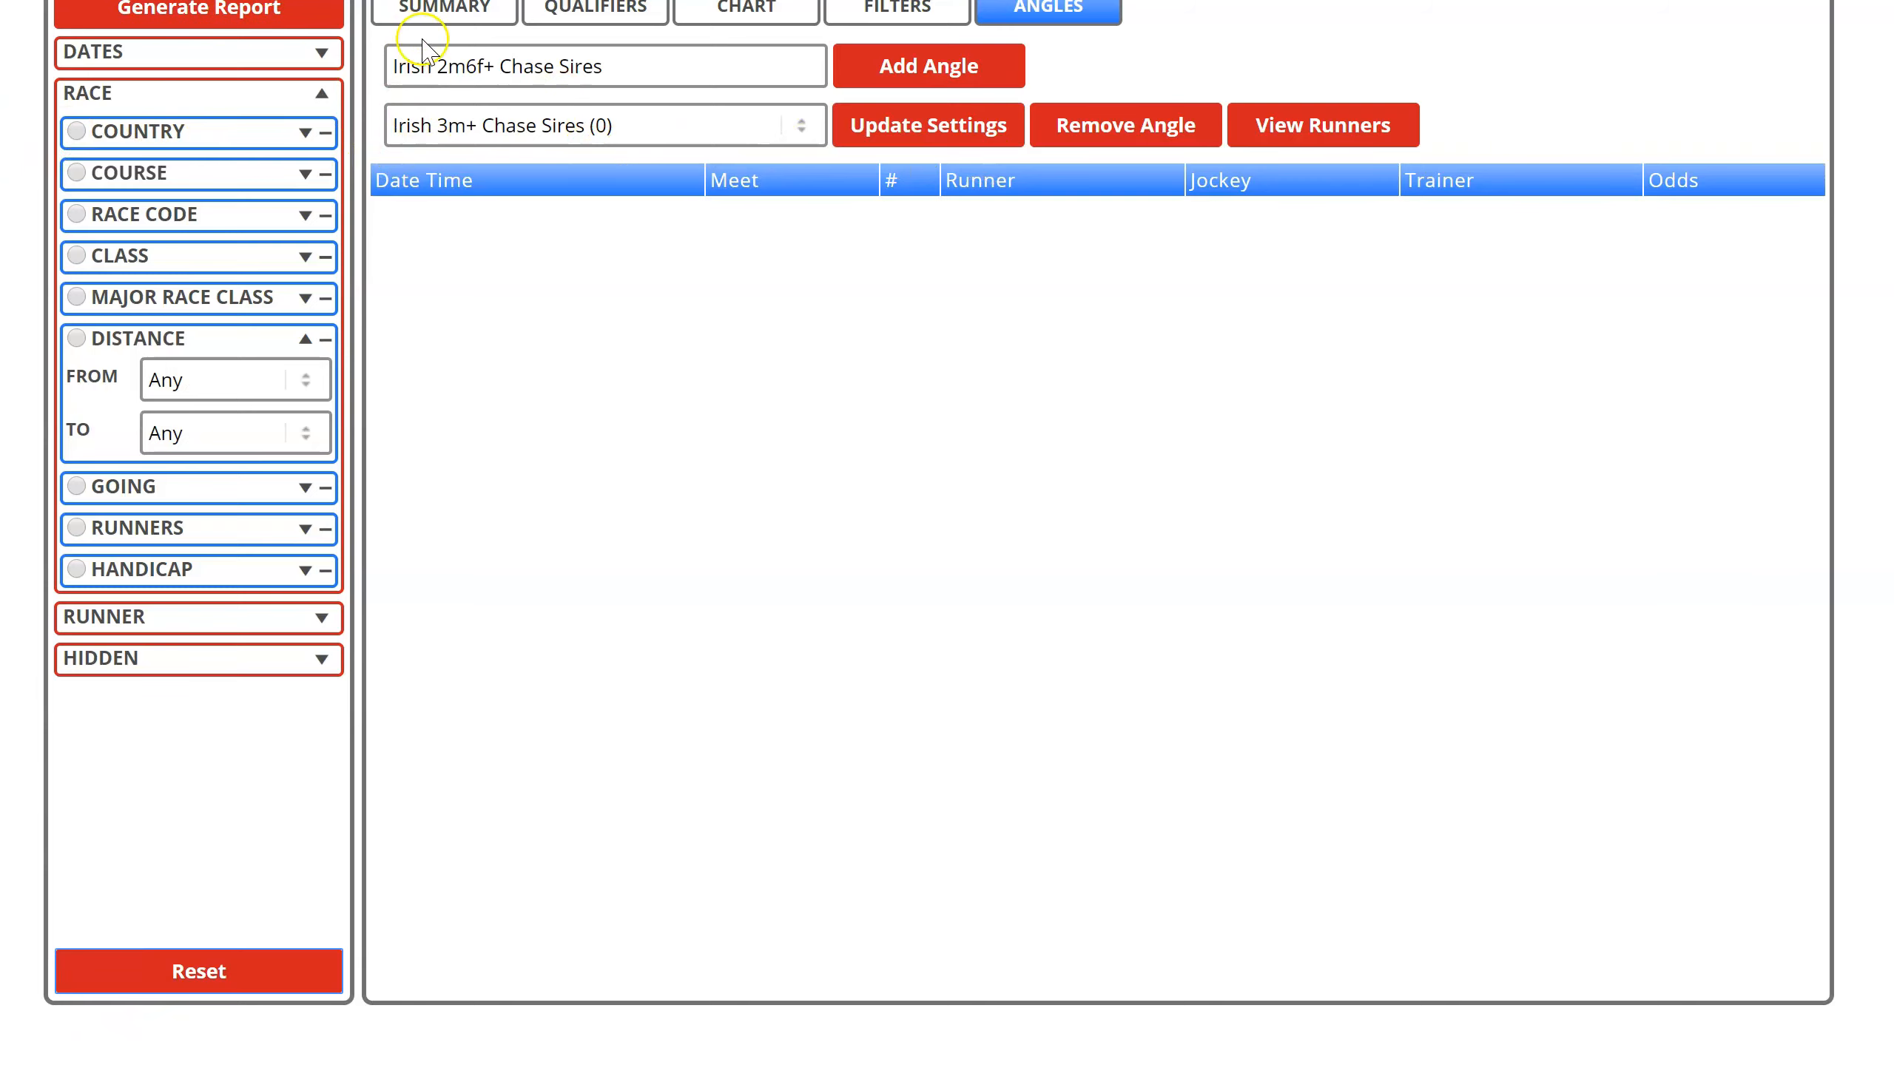
{"action": "left_click", "coordinate": [426, 8]}
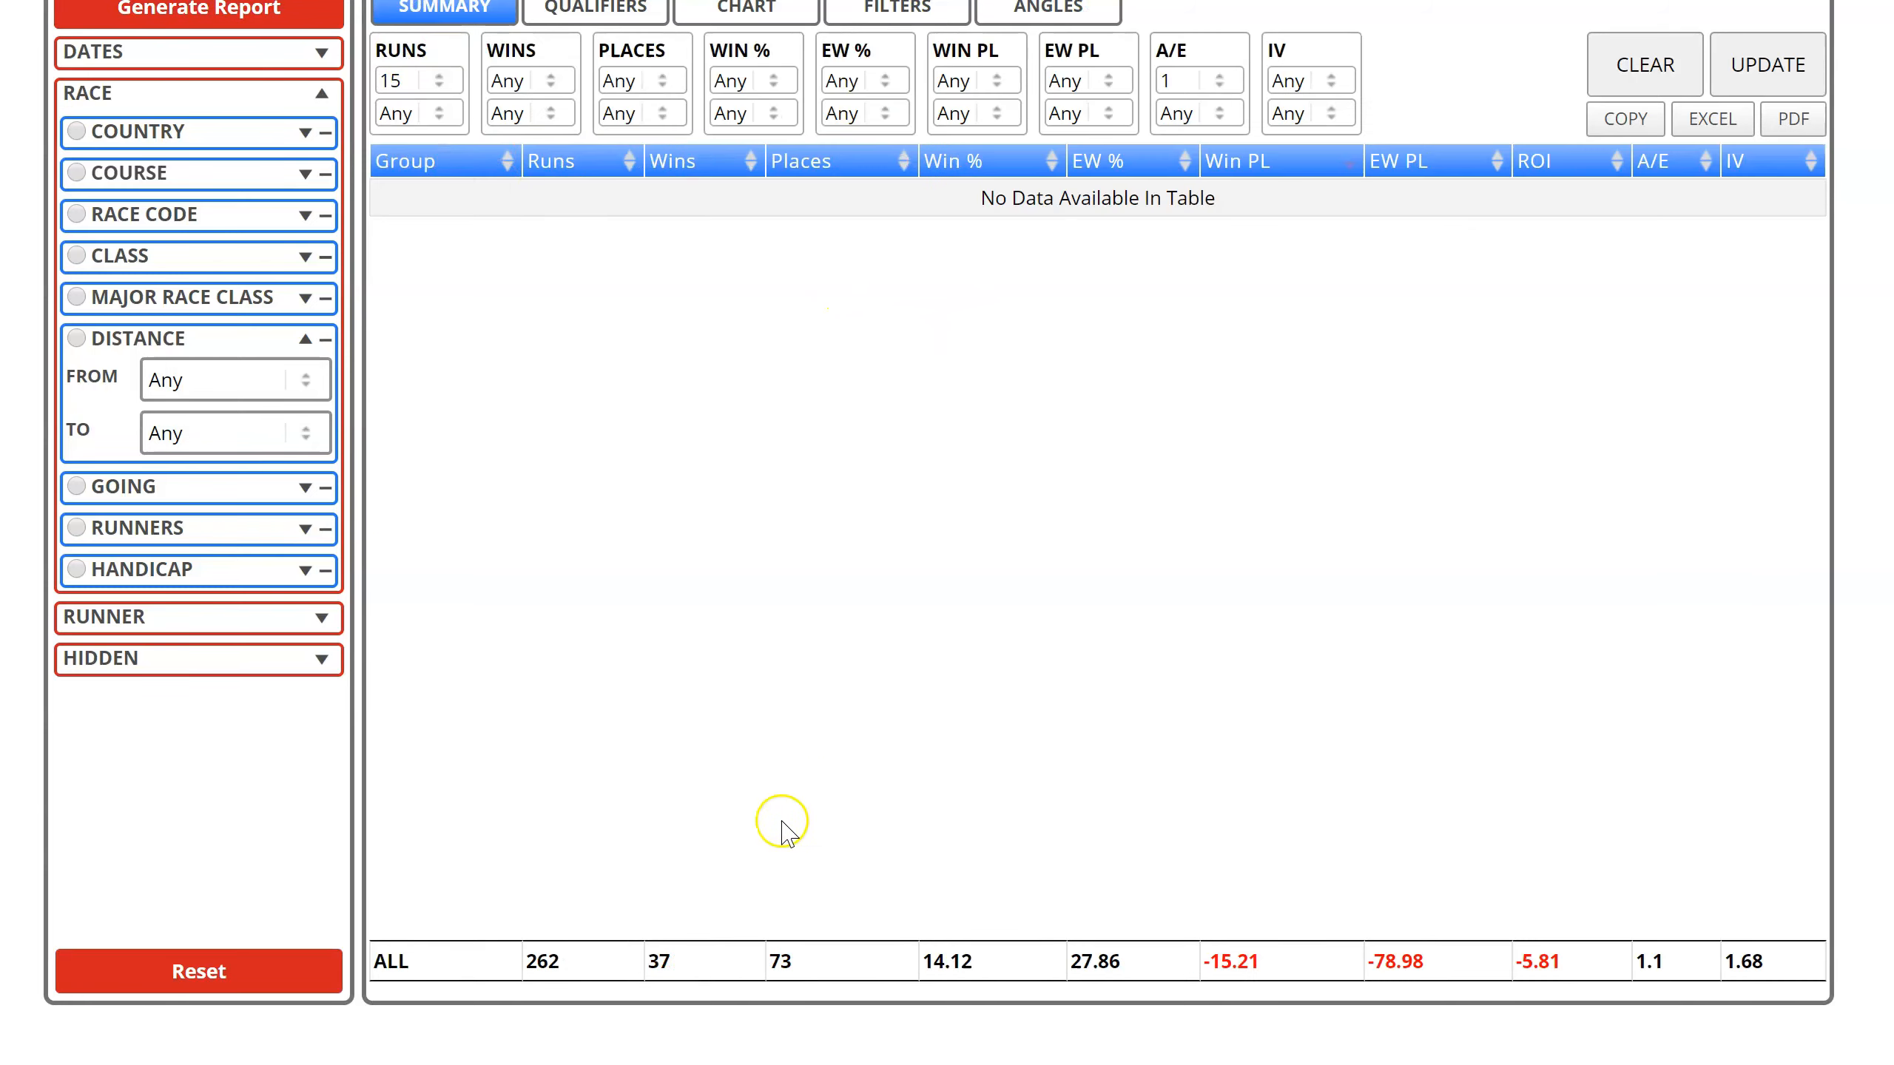
{"action": "left_click", "coordinate": [1768, 75]}
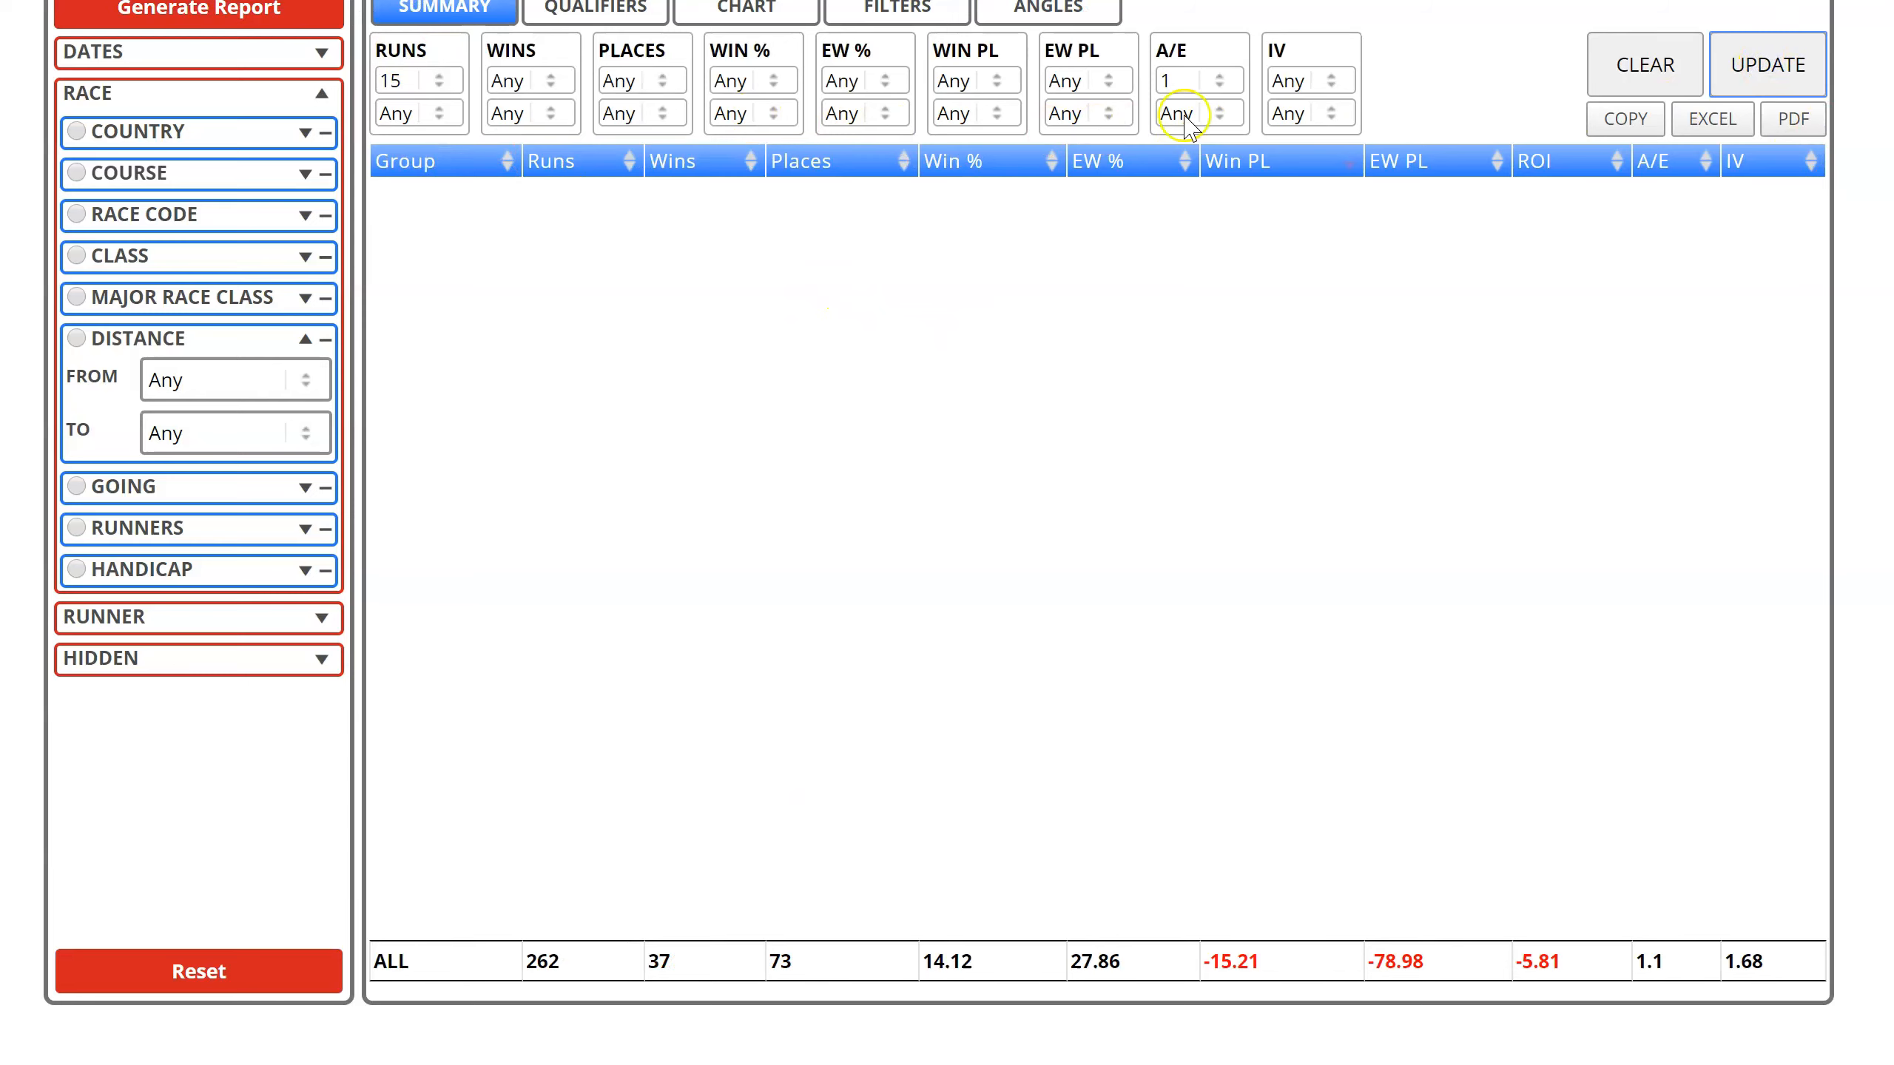
{"action": "left_click", "coordinate": [1676, 69]}
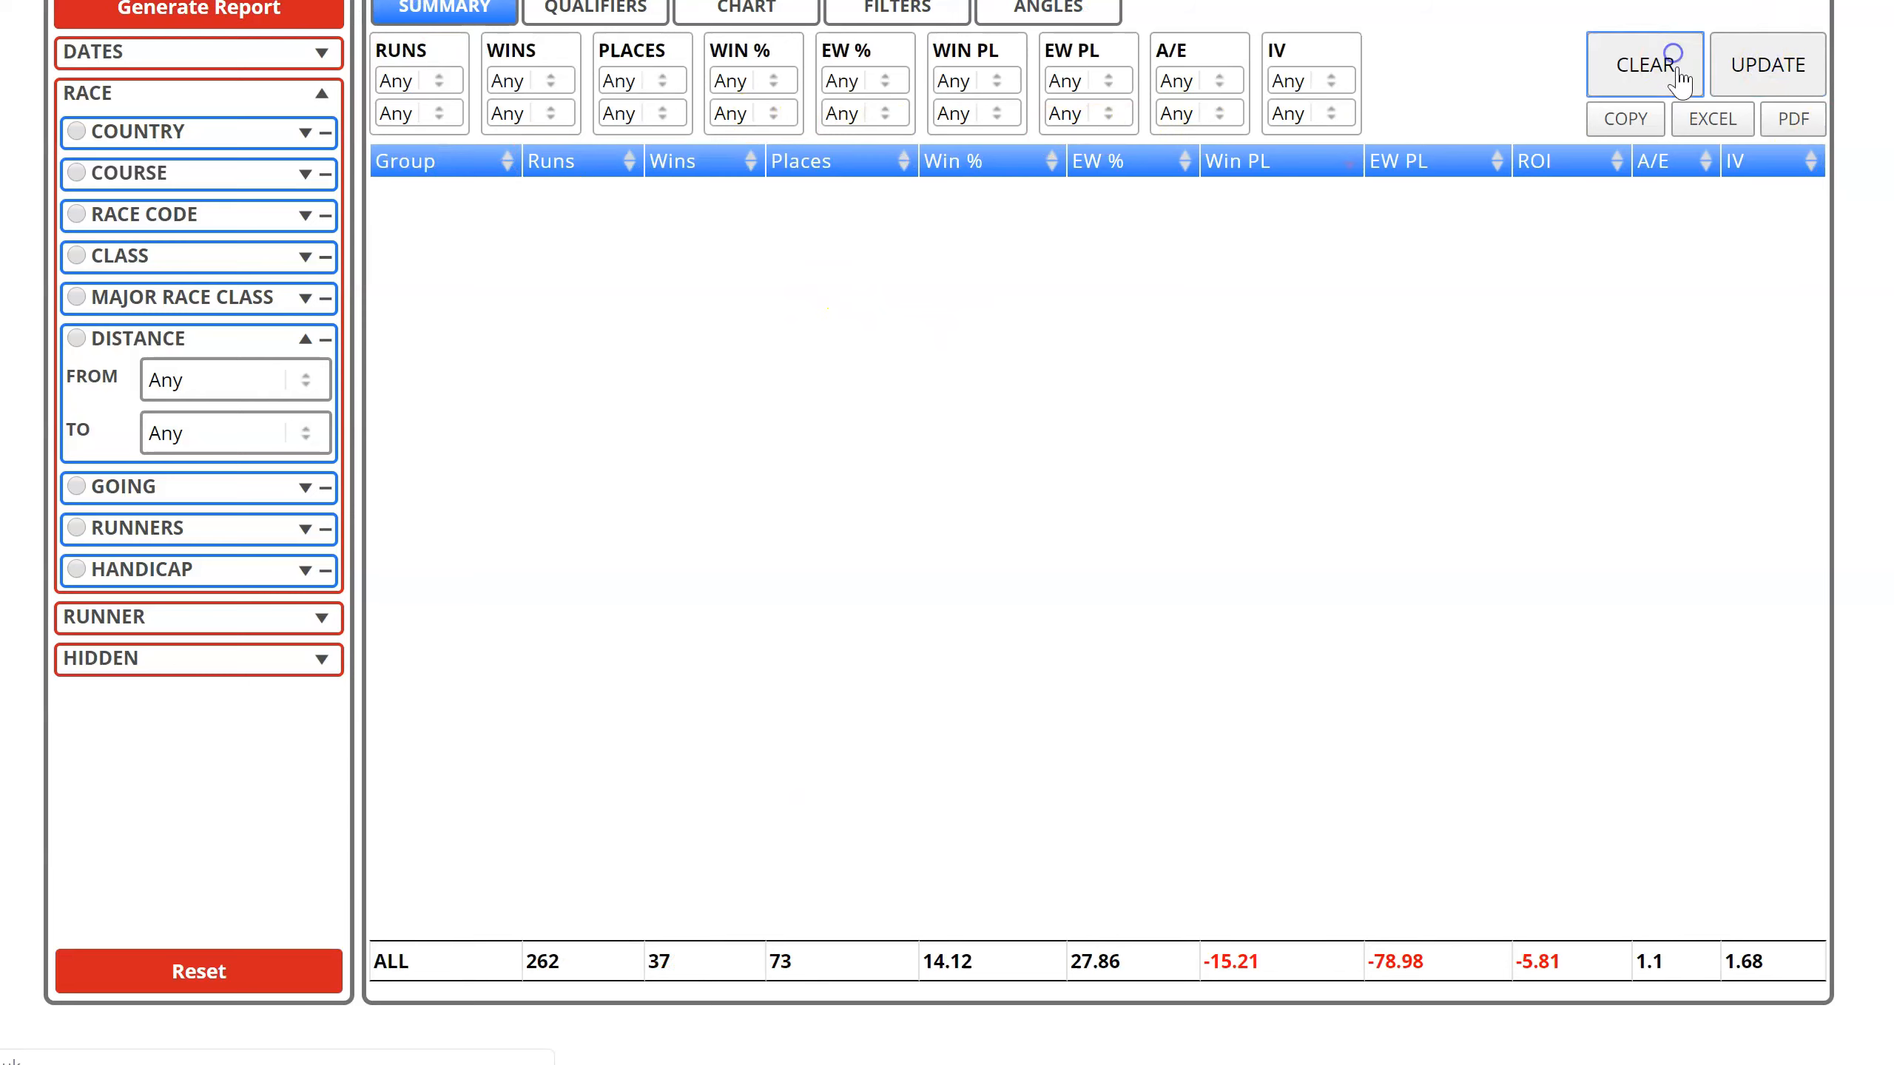
{"action": "left_click", "coordinate": [205, 11]}
{"action": "left_click", "coordinate": [285, 974]}
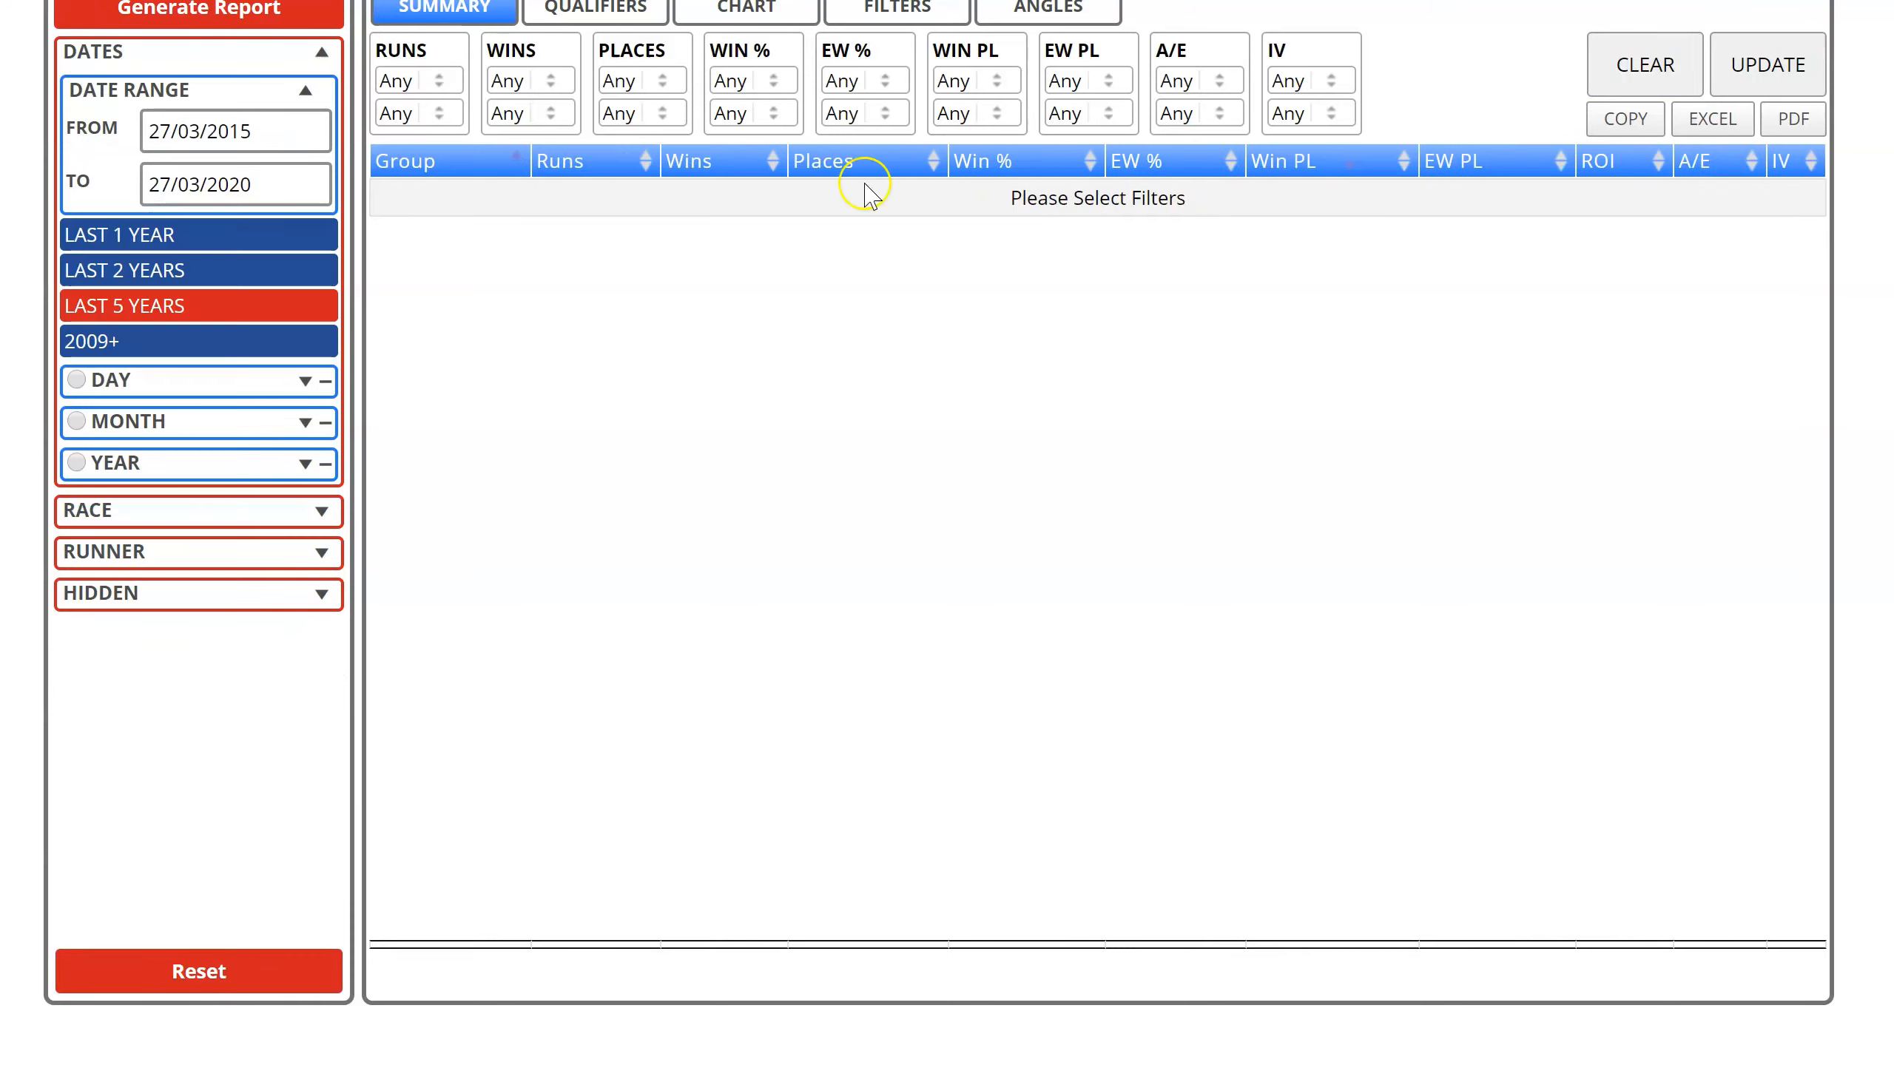
Load the saved Irish 3m+ Chase Sires angle and expand its race distance filter to check the range
{"action": "left_click", "coordinate": [1043, 17]}
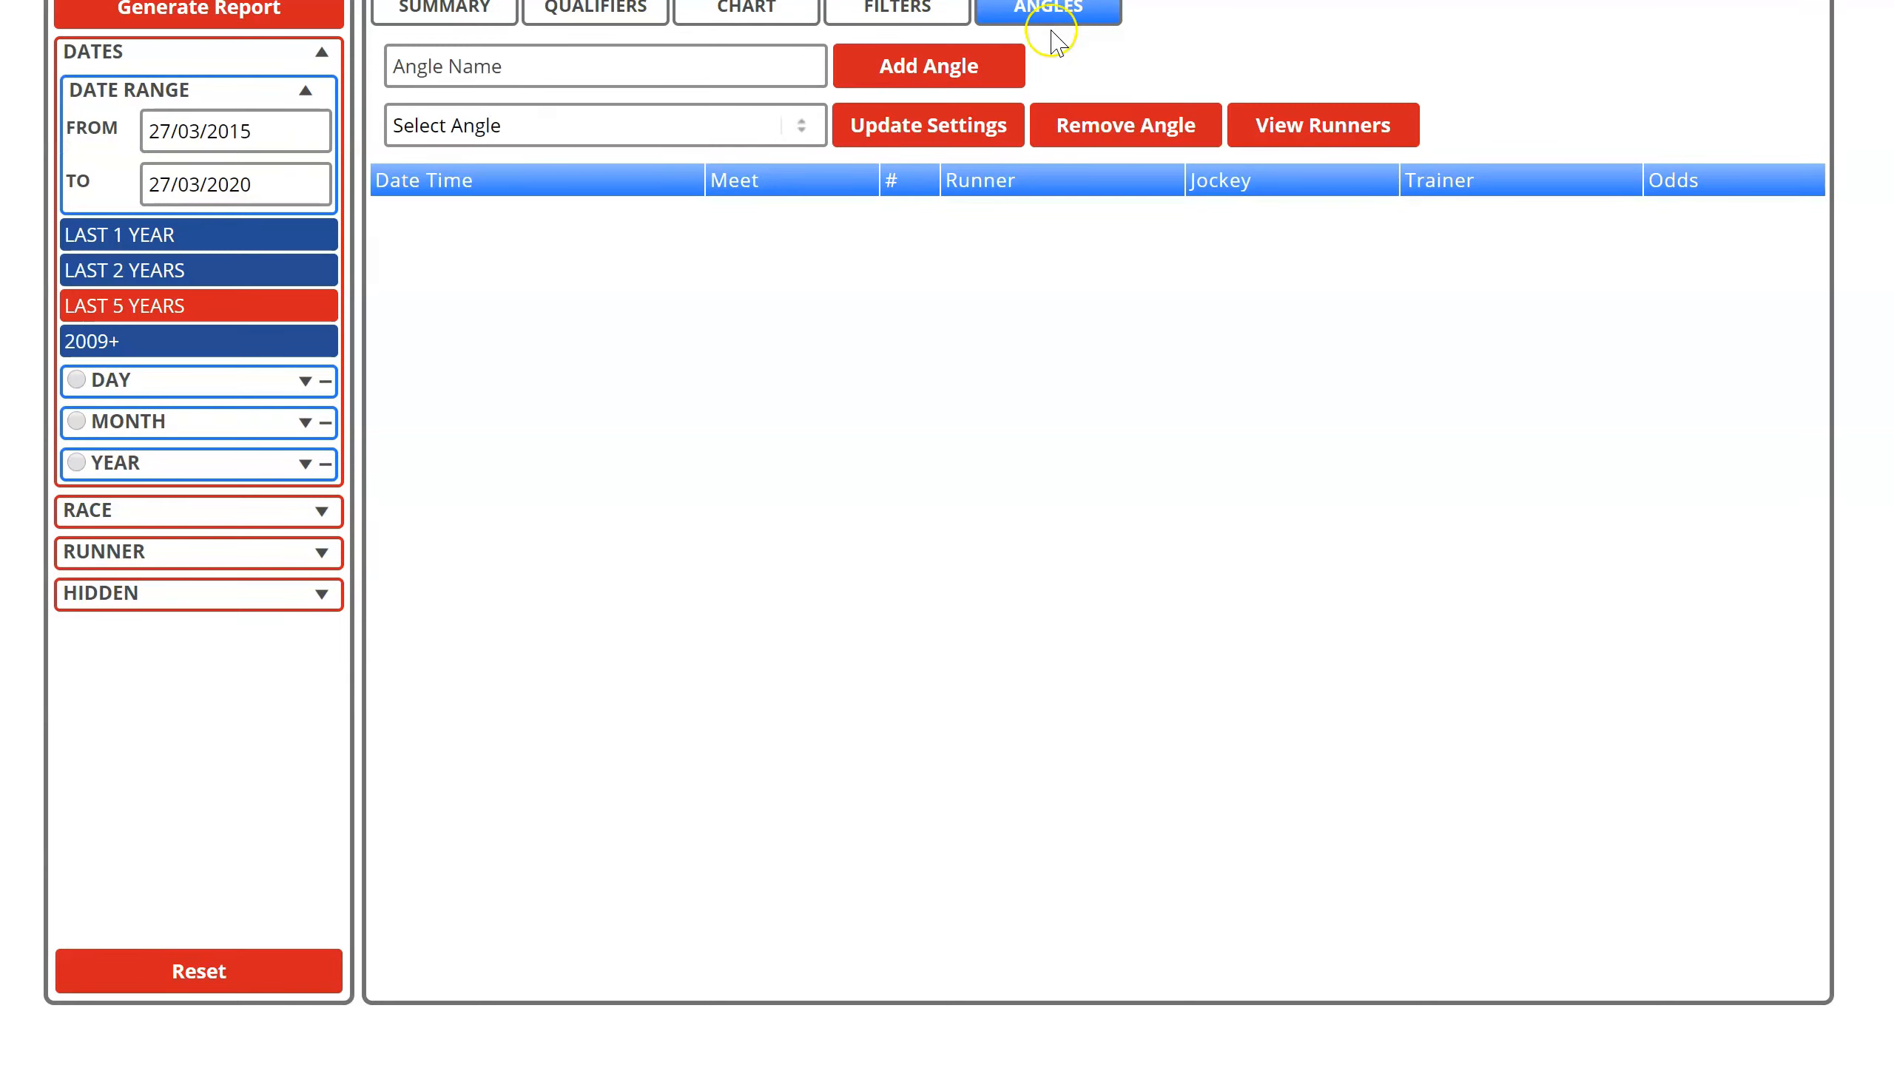
{"action": "left_click", "coordinate": [496, 119]}
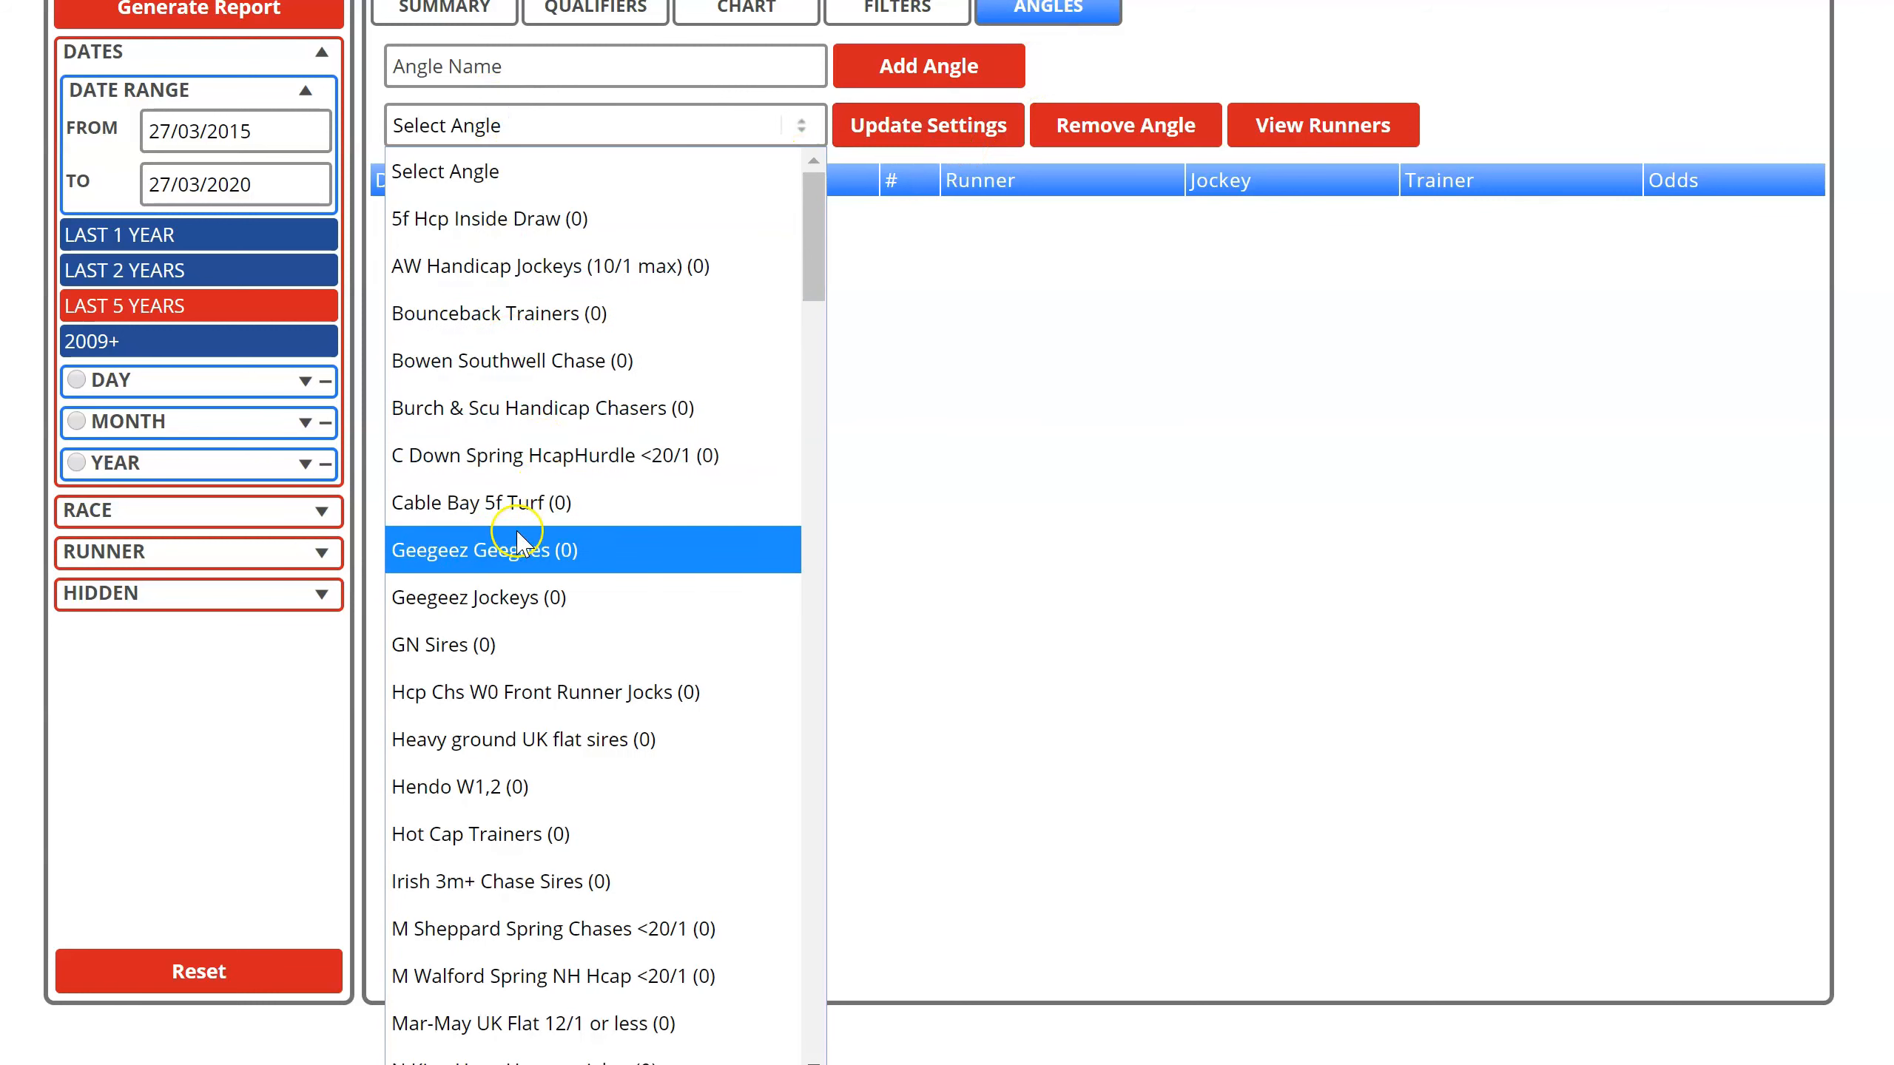
{"action": "left_click", "coordinate": [516, 883]}
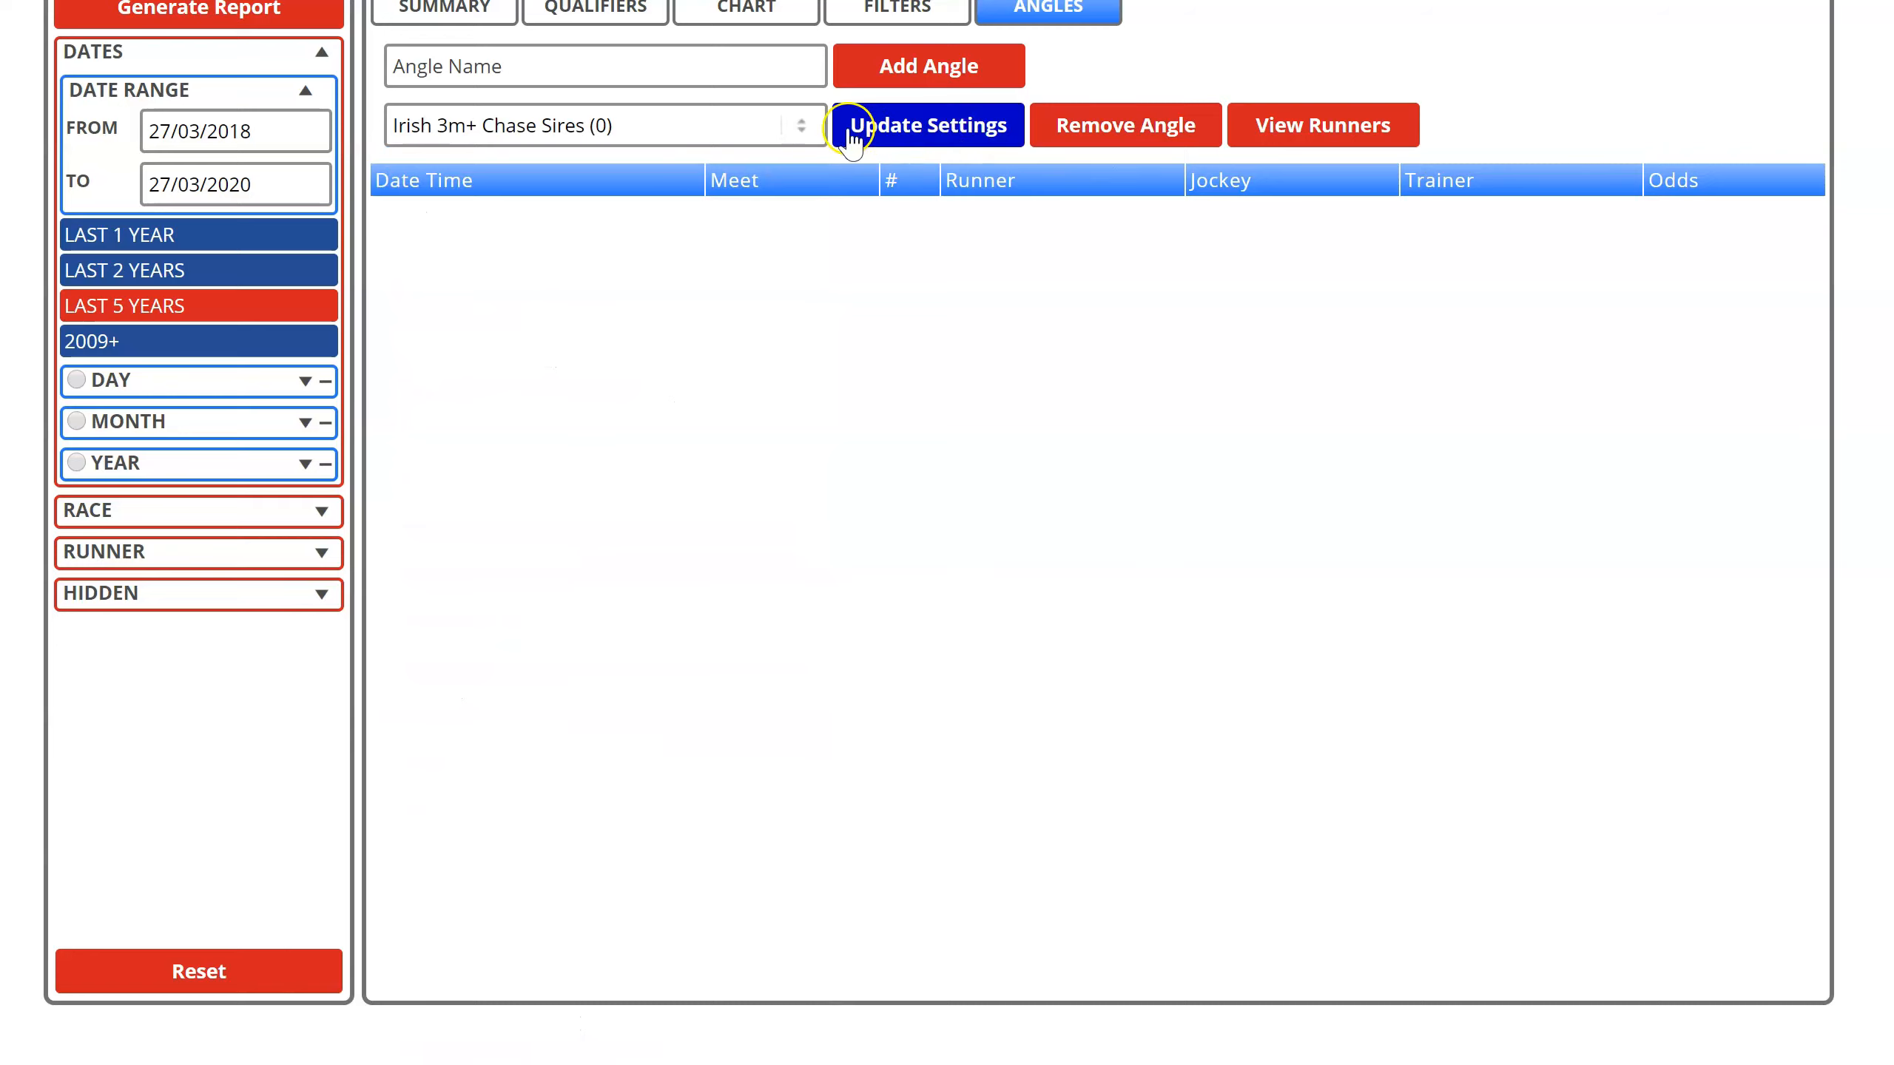
{"action": "left_click", "coordinate": [859, 128]}
{"action": "left_click", "coordinate": [202, 24]}
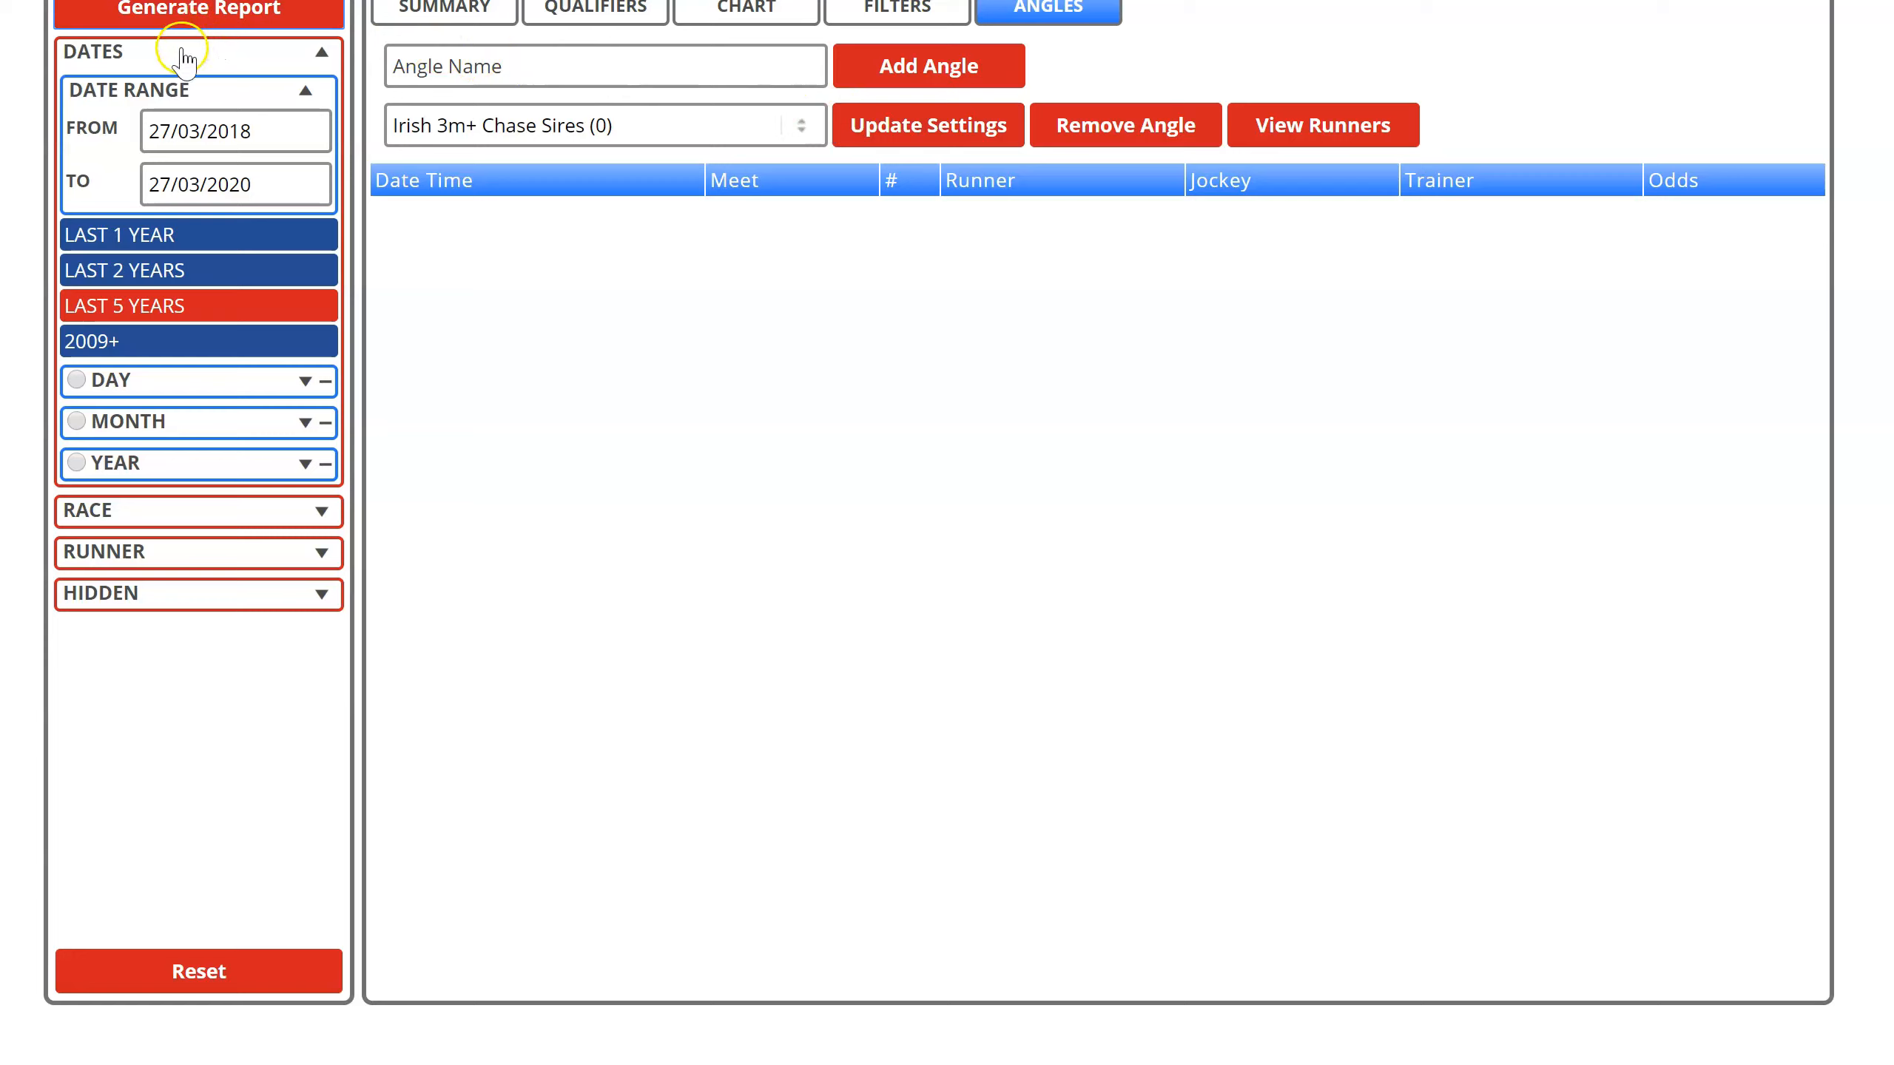
{"action": "left_click", "coordinate": [131, 512]}
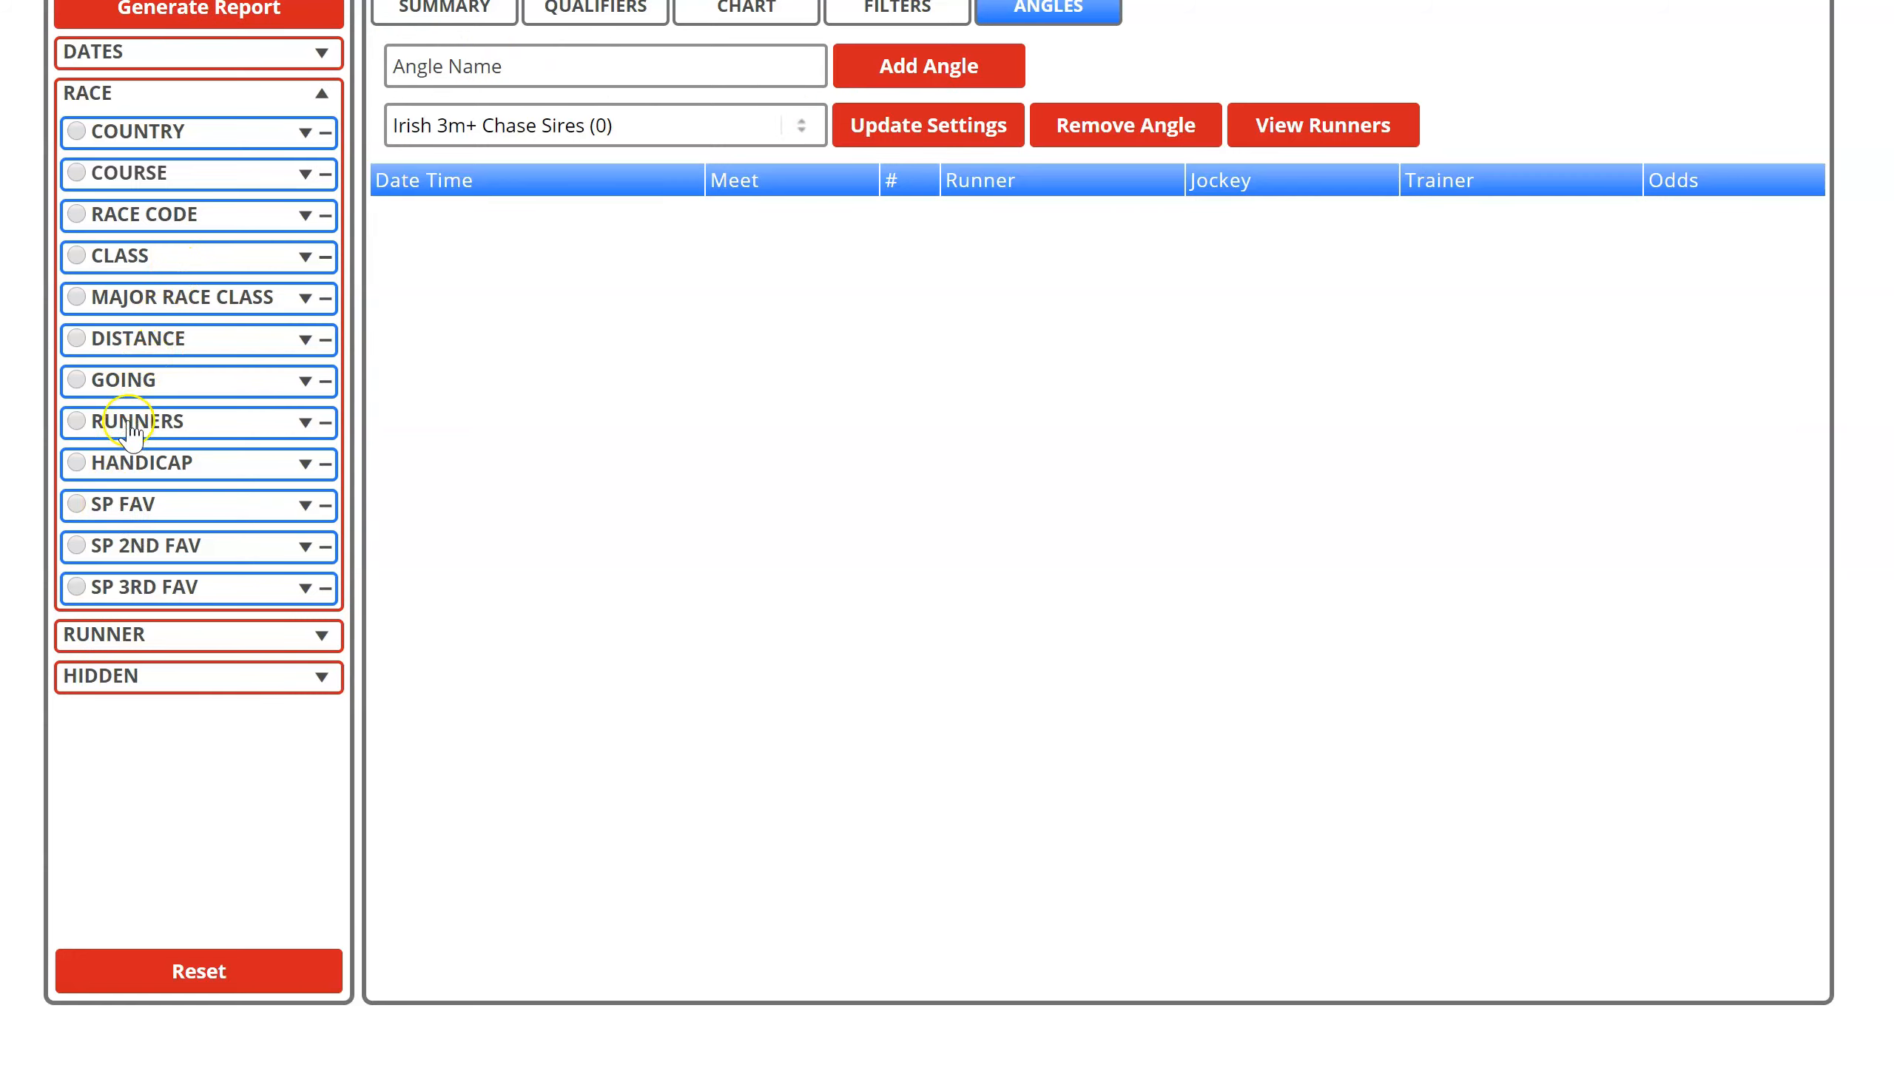
{"action": "left_click", "coordinate": [131, 344]}
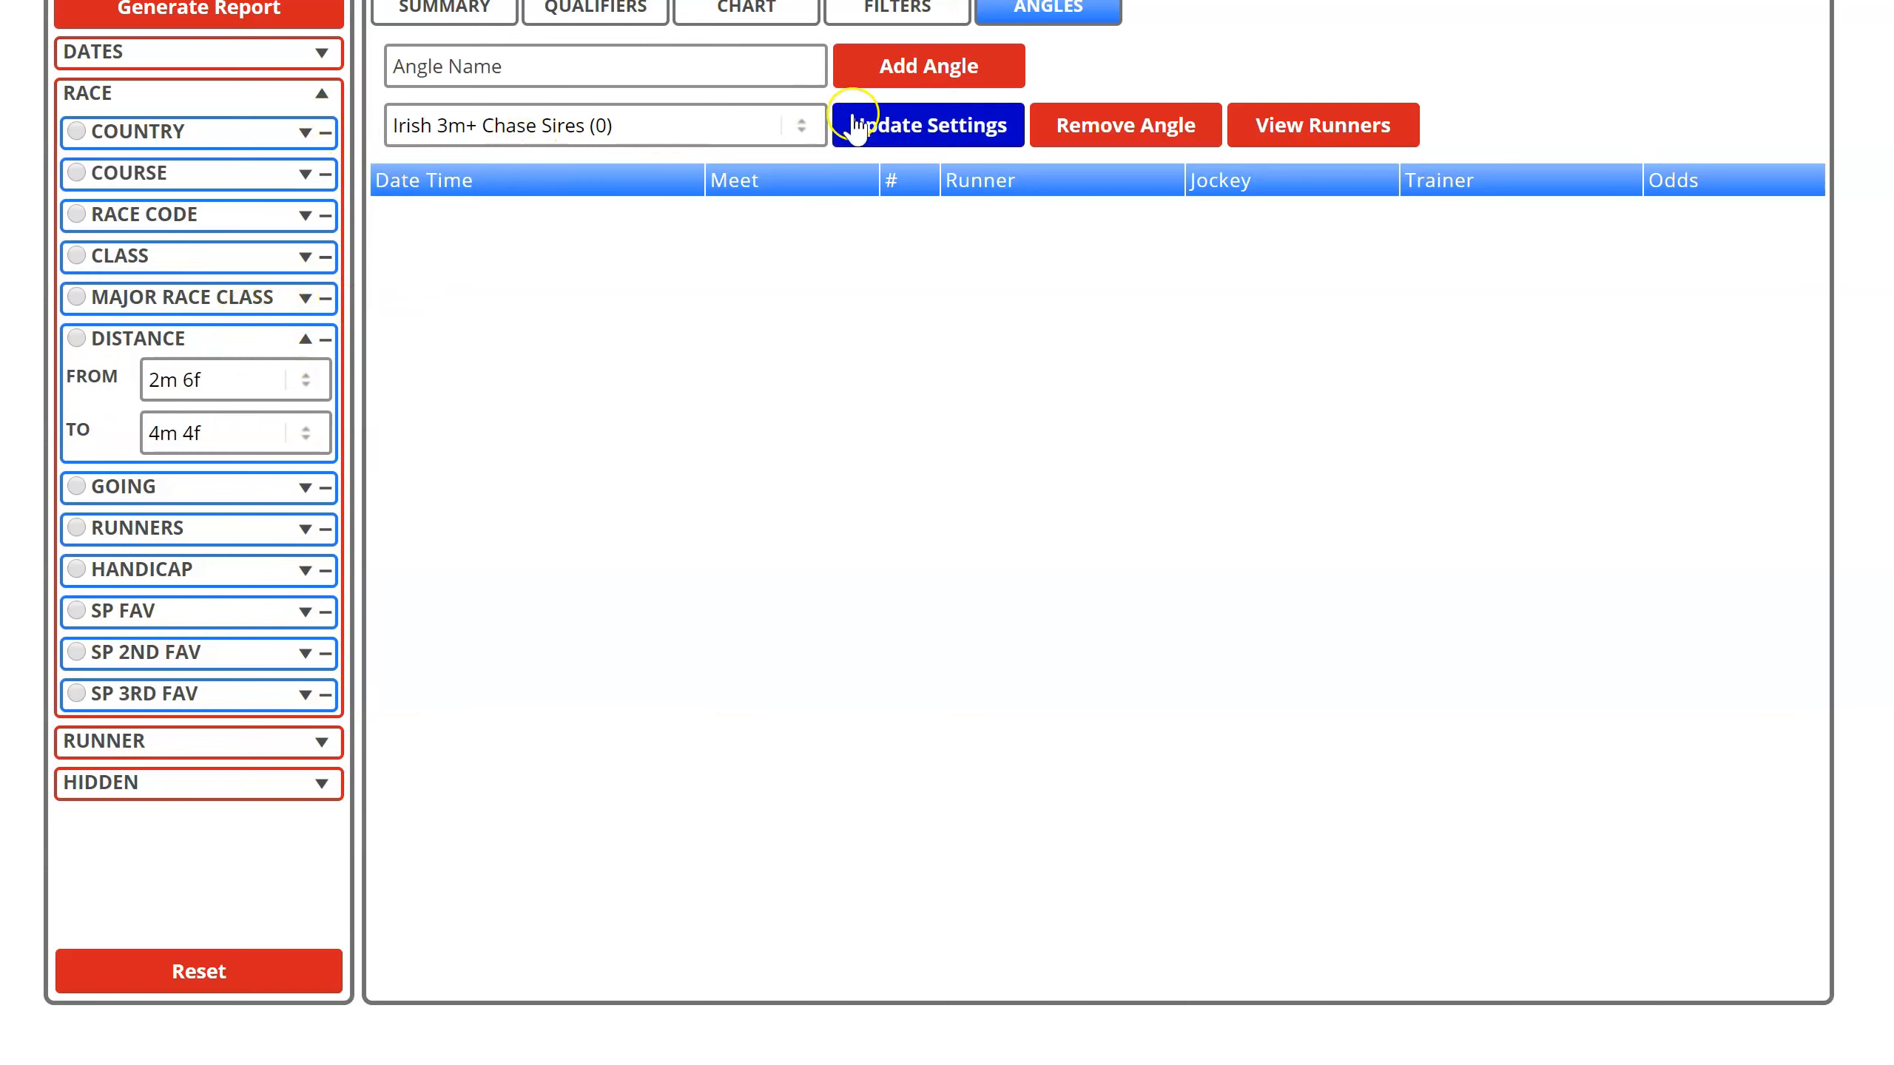
Remove the Irish 3m+ Chase Sires angle, confirming its deletion, and reset the query filters
{"action": "left_click", "coordinate": [1120, 141]}
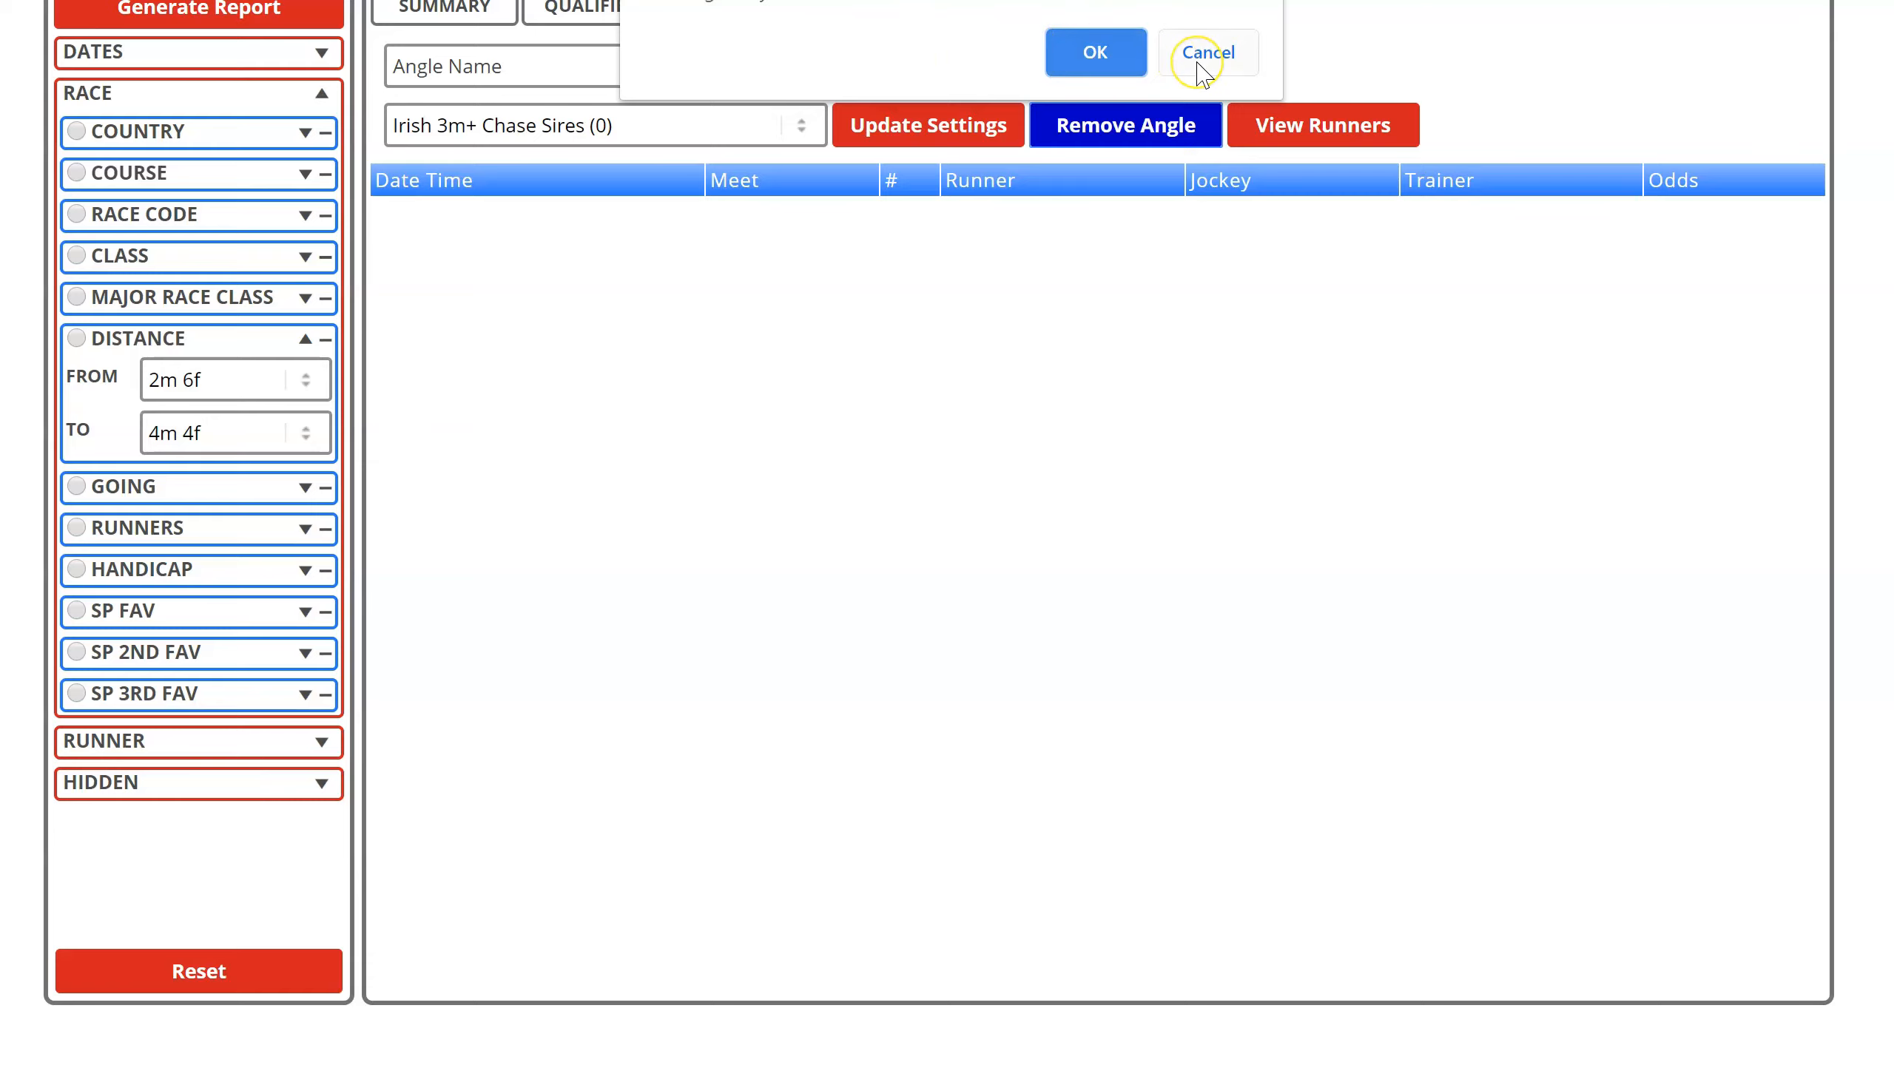
{"action": "left_click", "coordinate": [1094, 54]}
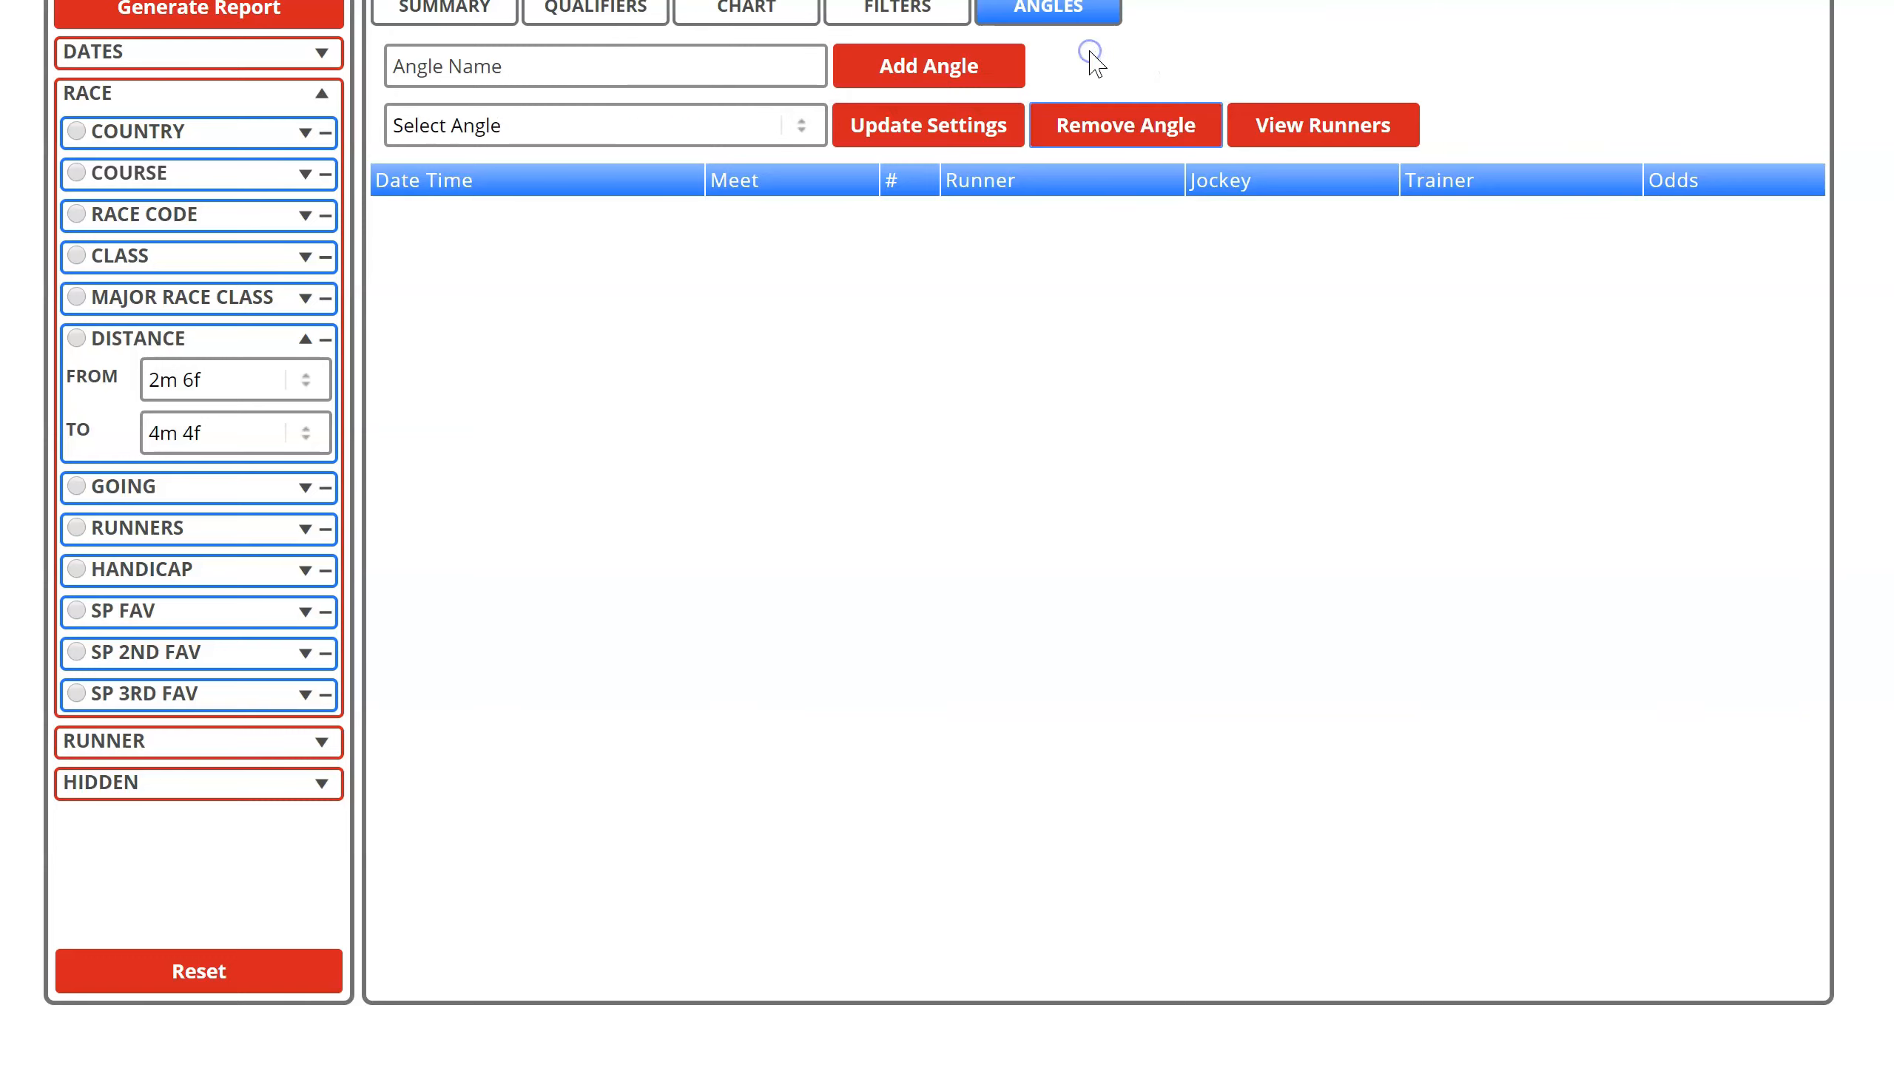
{"action": "left_click", "coordinate": [626, 120]}
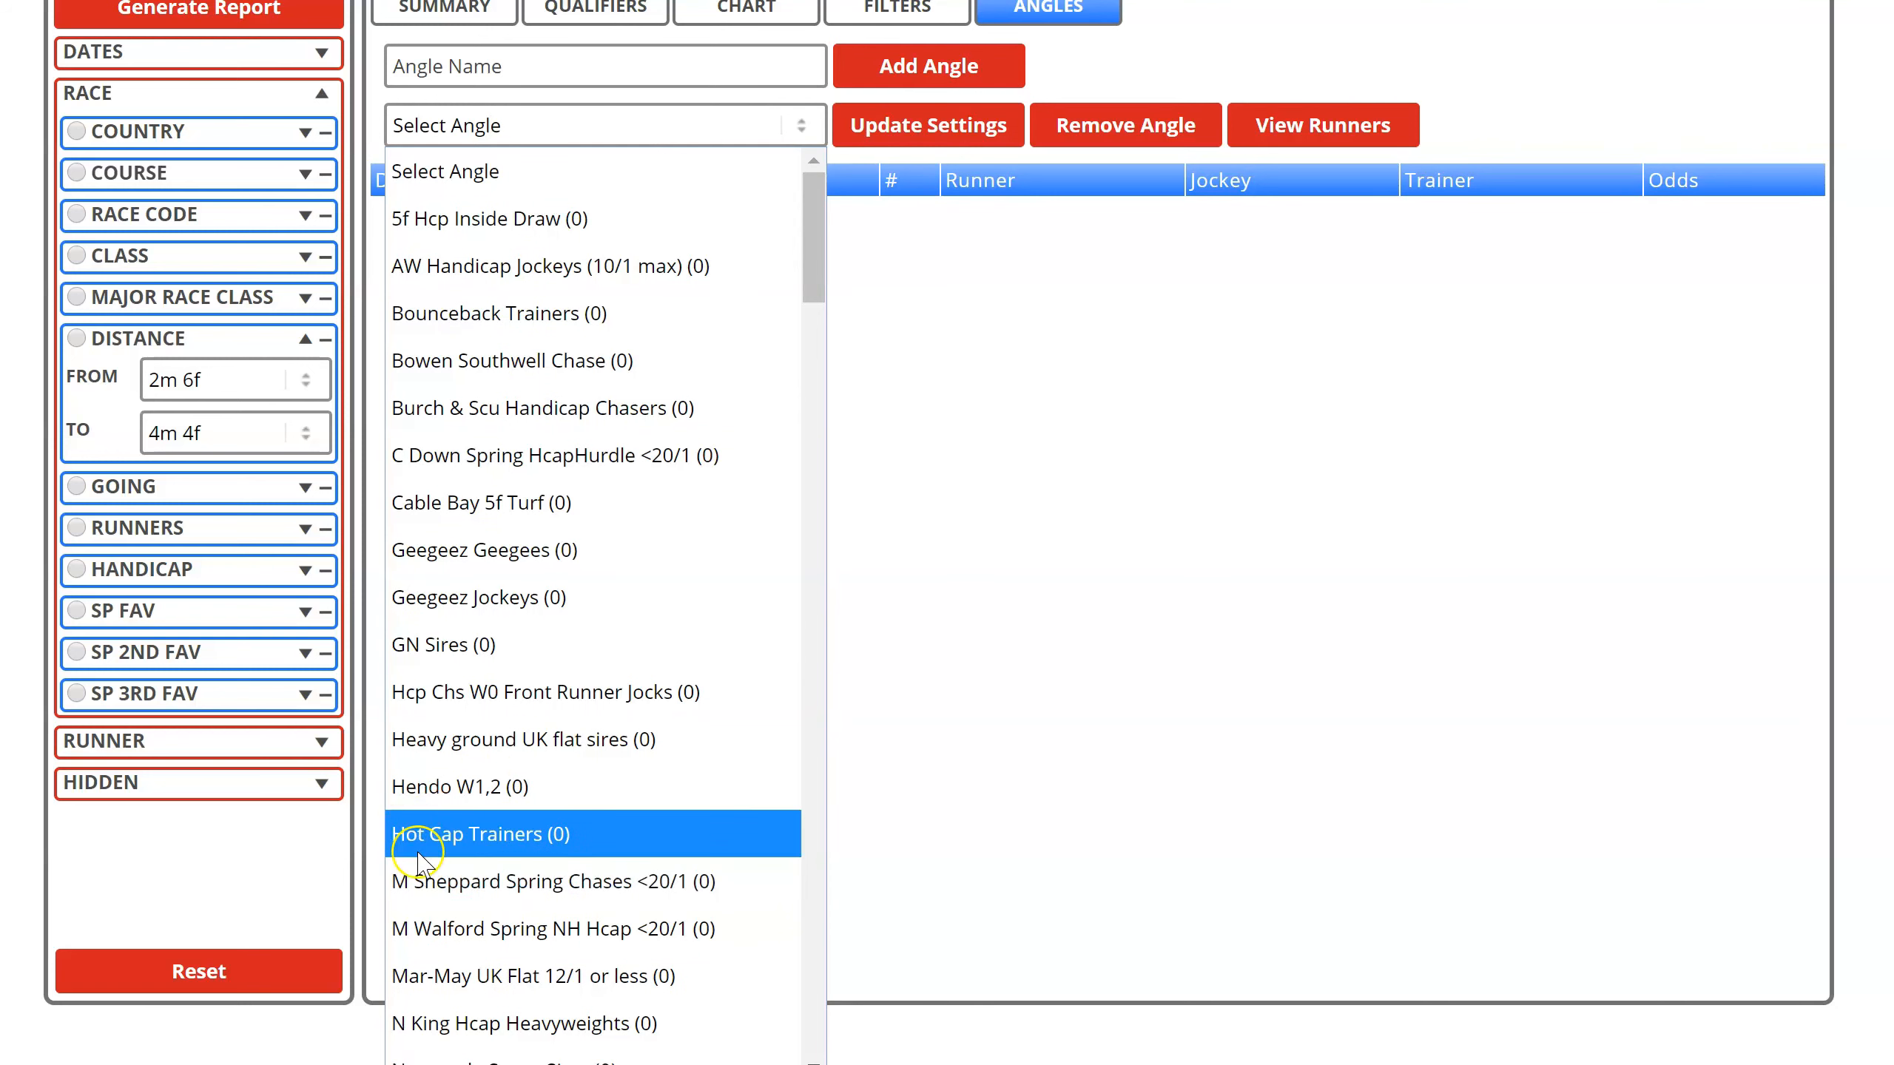
{"action": "scroll", "coordinate": [542, 485], "scroll_direction": "down", "scroll_amount": 1}
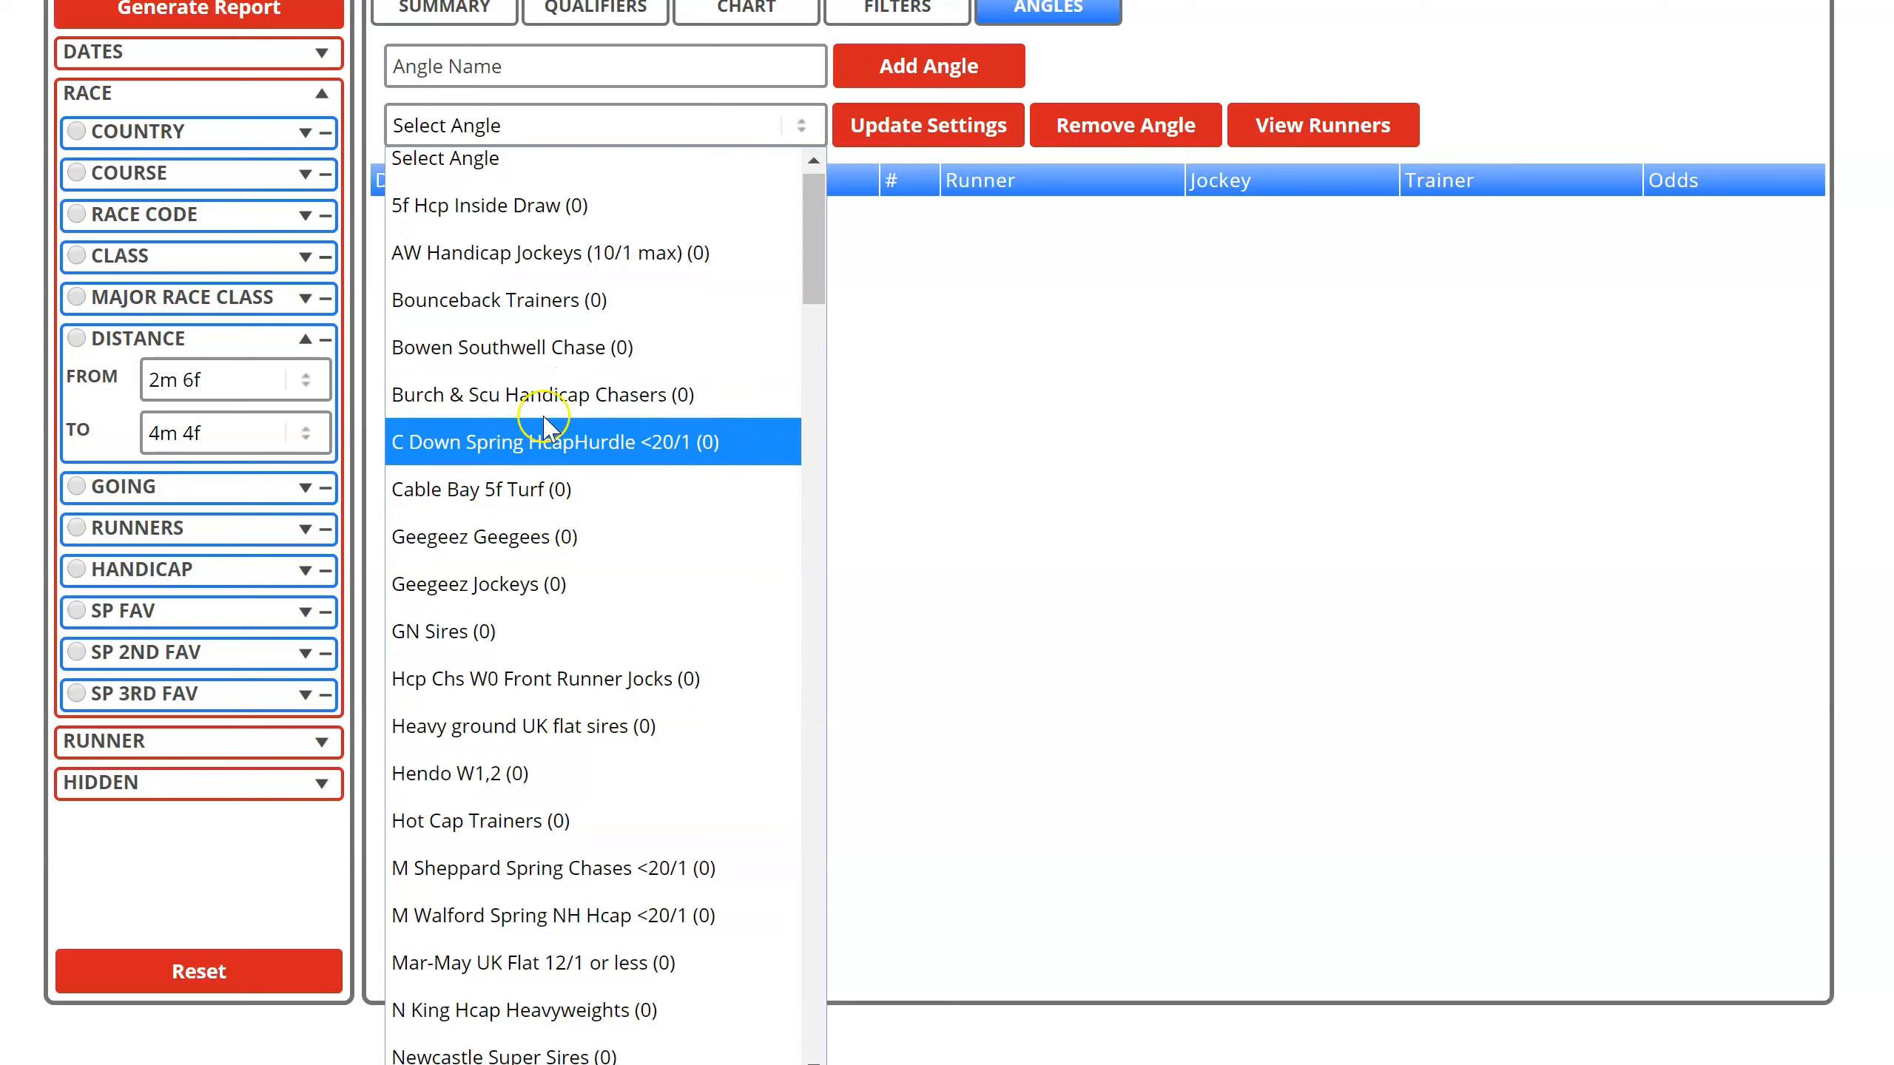
{"action": "left_click", "coordinate": [897, 436]}
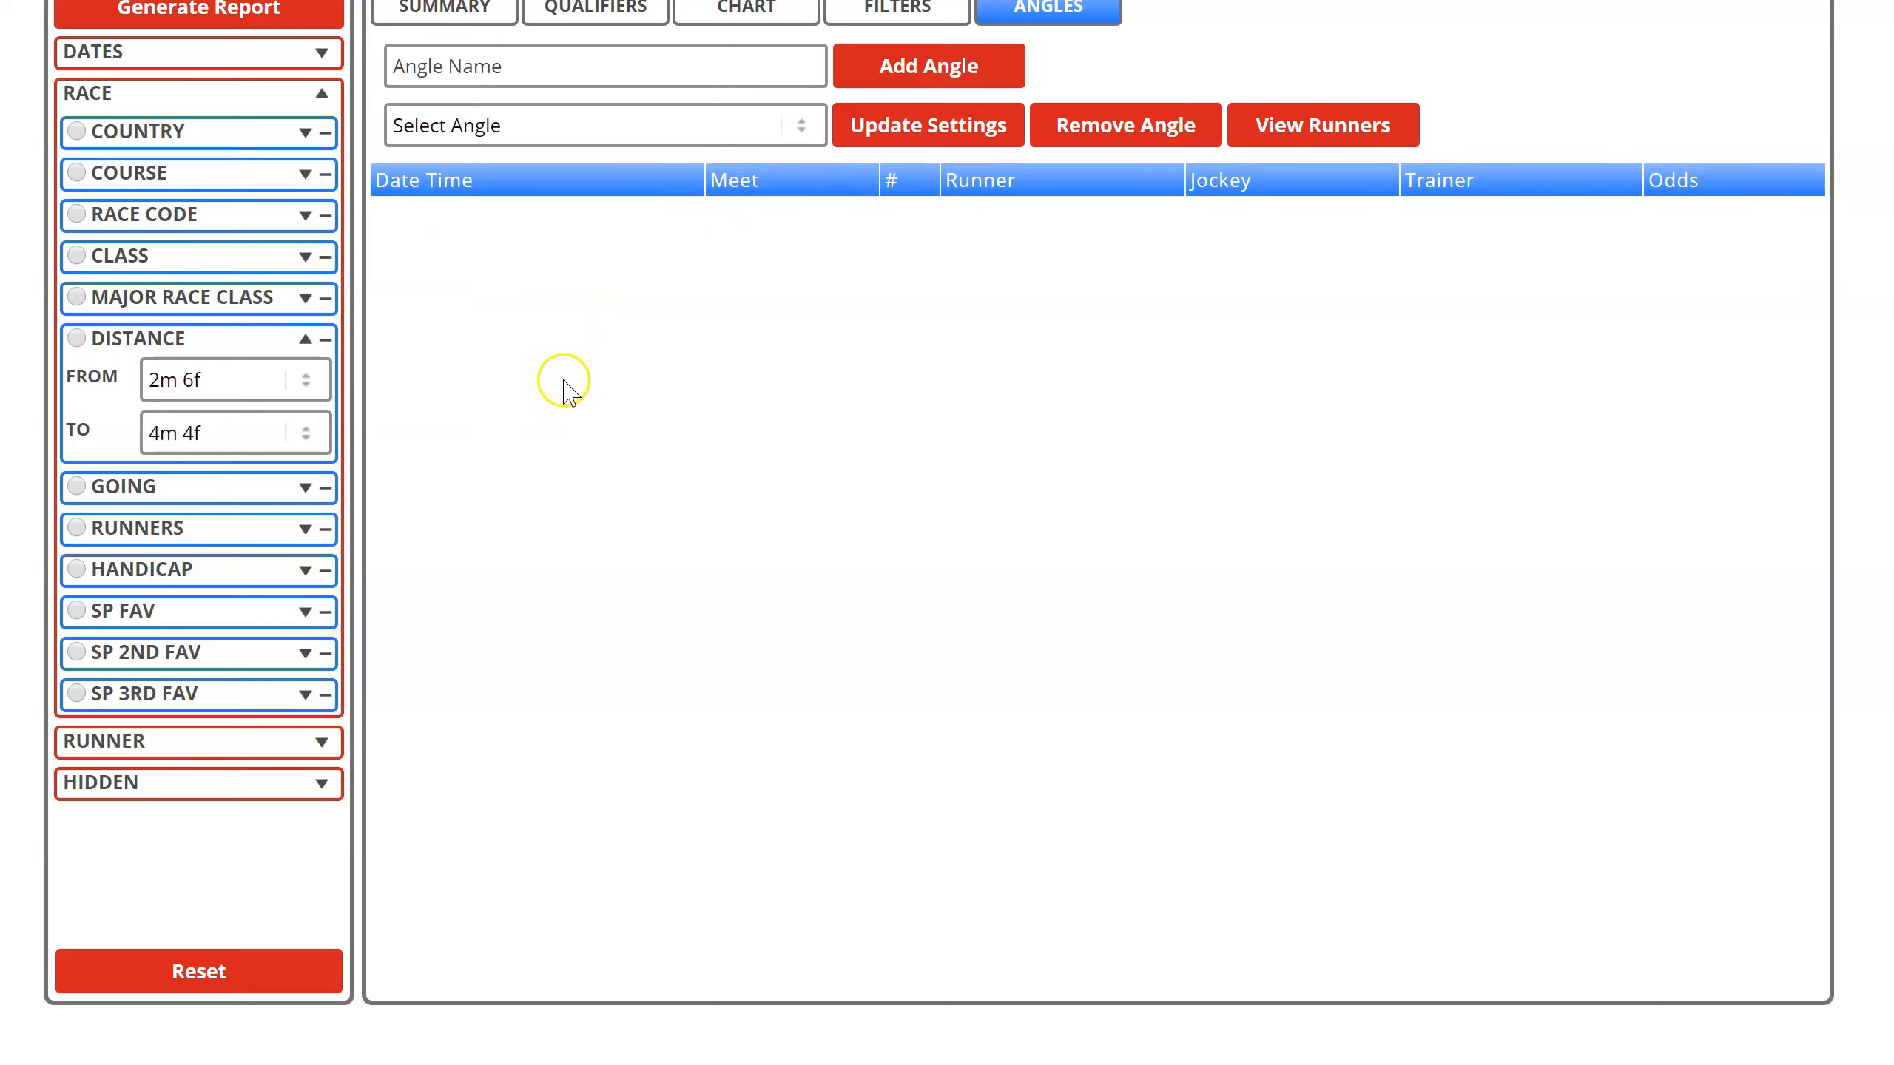
{"action": "left_click", "coordinate": [186, 973]}
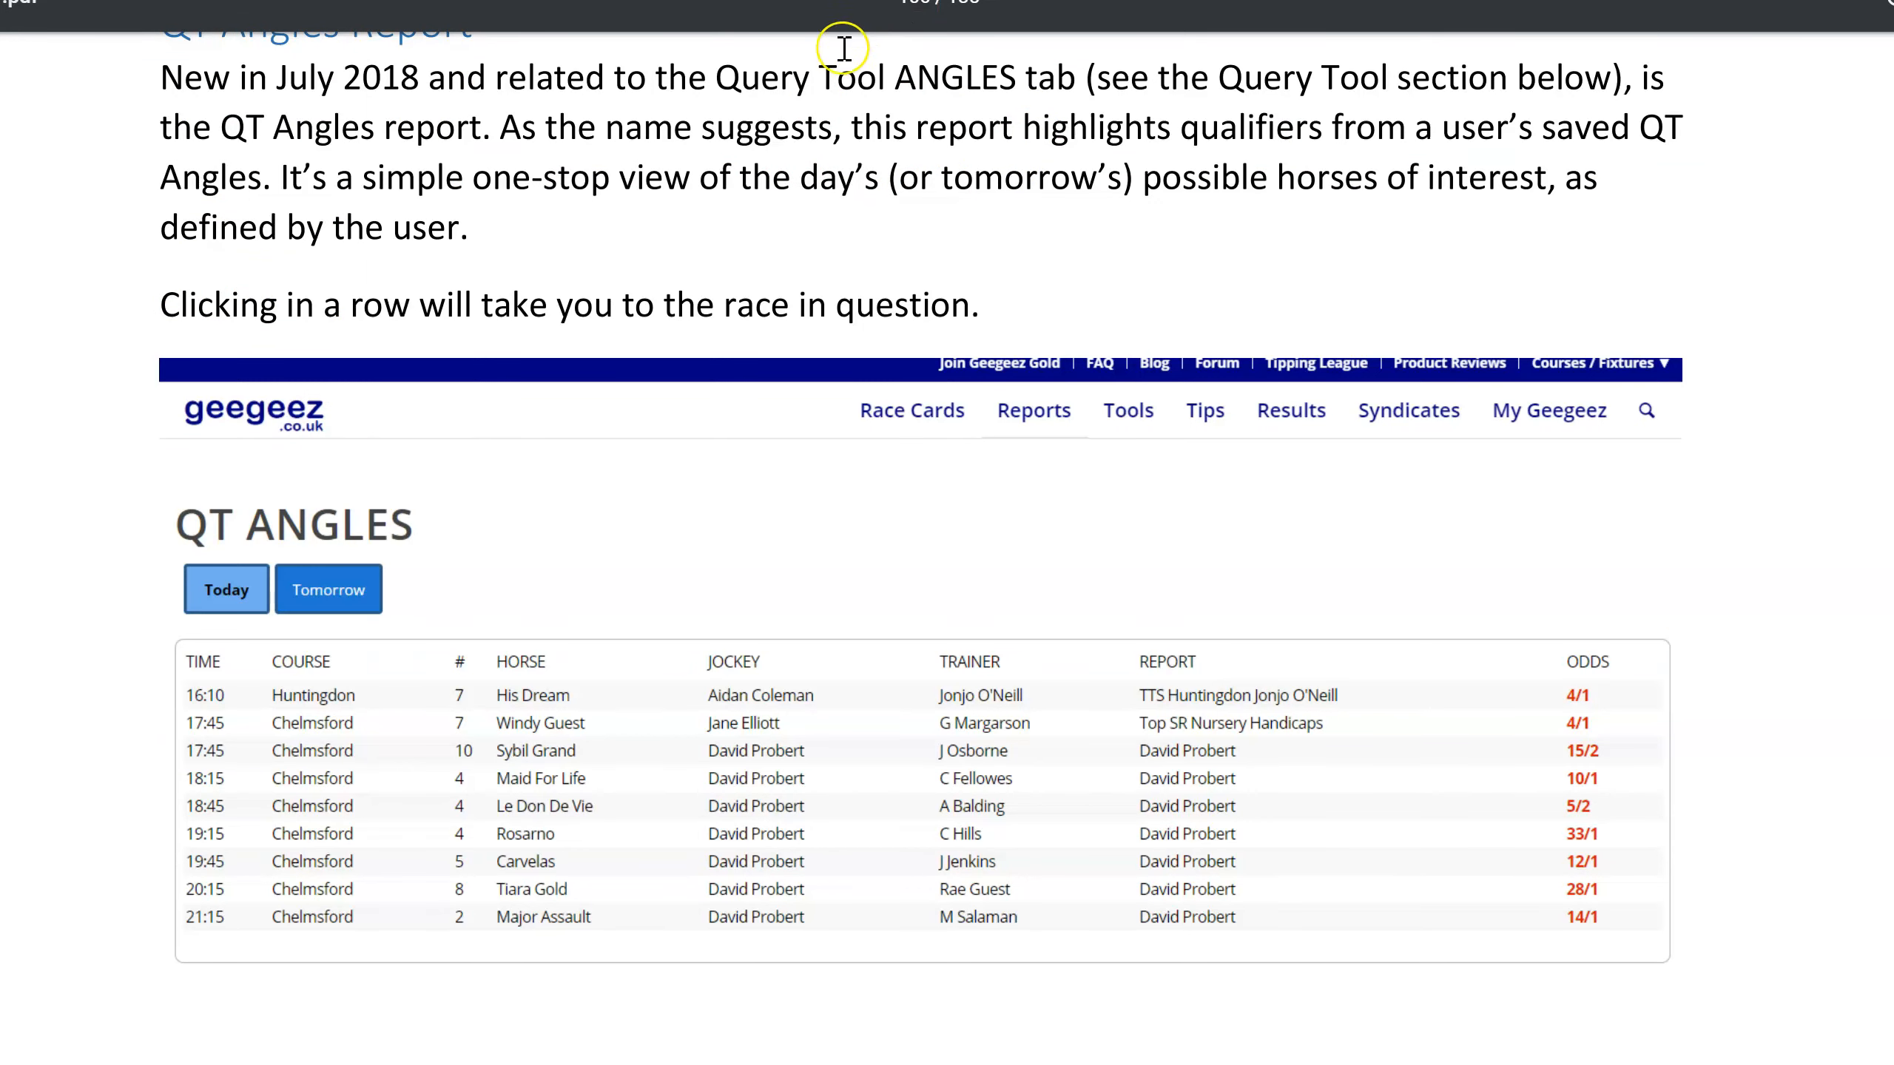
Read the QT Angles Report section in the PDF user guide and open the QT Angles report on the Geegeez site
{"action": "scroll", "coordinate": [445, 375], "scroll_direction": "up", "scroll_amount": 2}
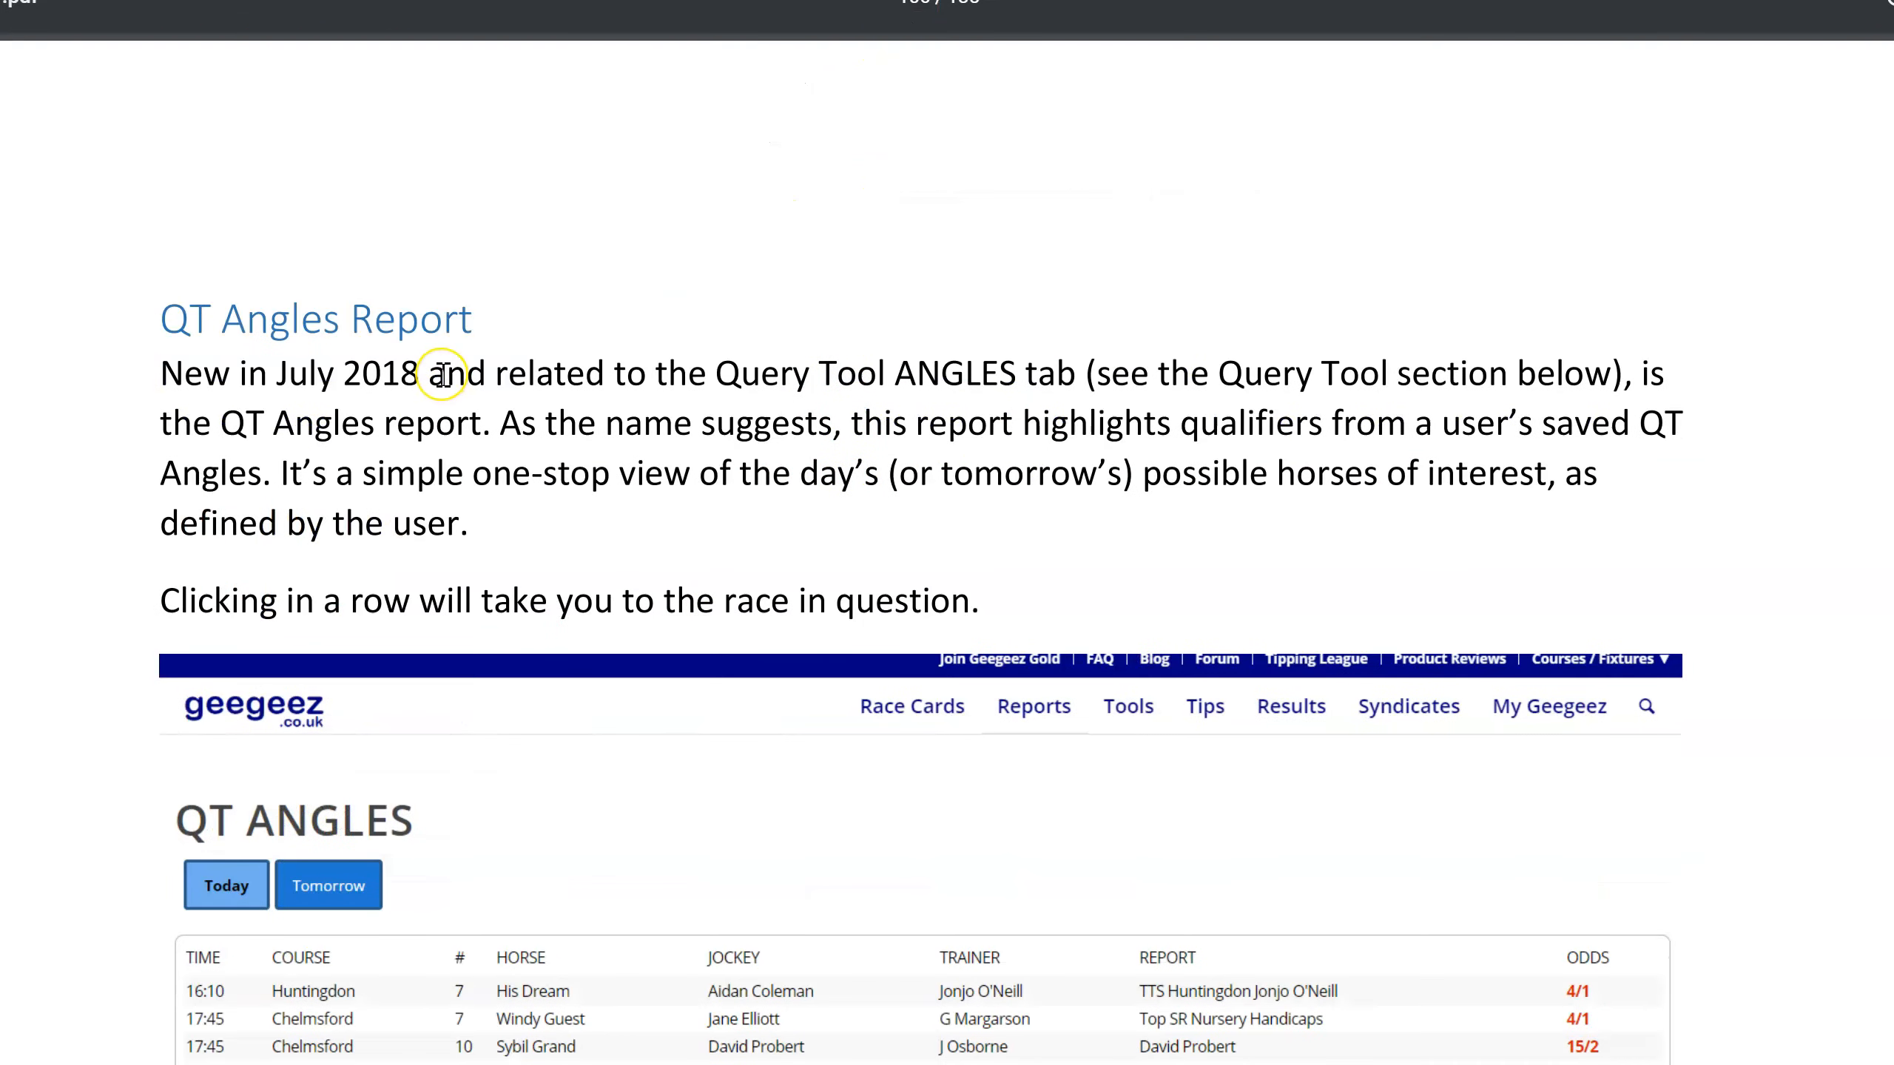
{"action": "scroll", "coordinate": [445, 376], "scroll_direction": "down", "scroll_amount": 1}
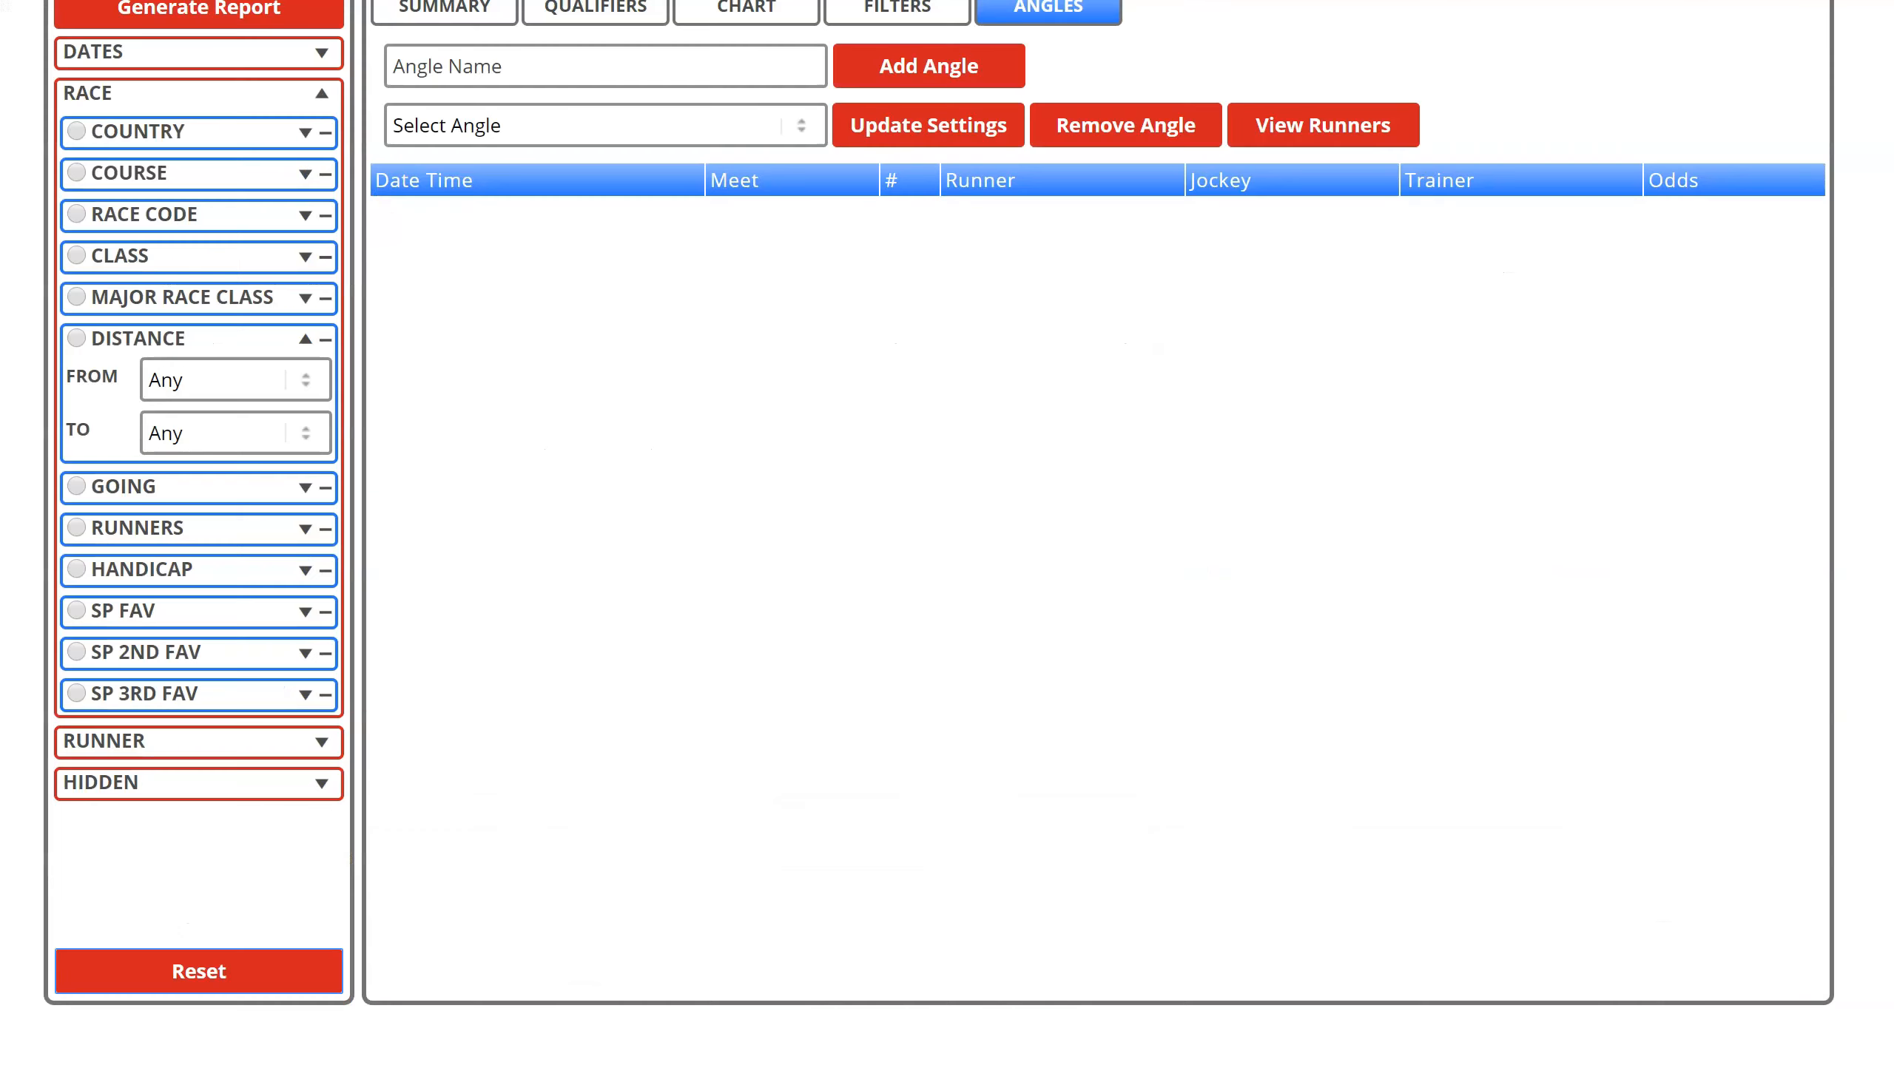
{"action": "scroll", "coordinate": [1141, 207], "scroll_direction": "up", "scroll_amount": 2}
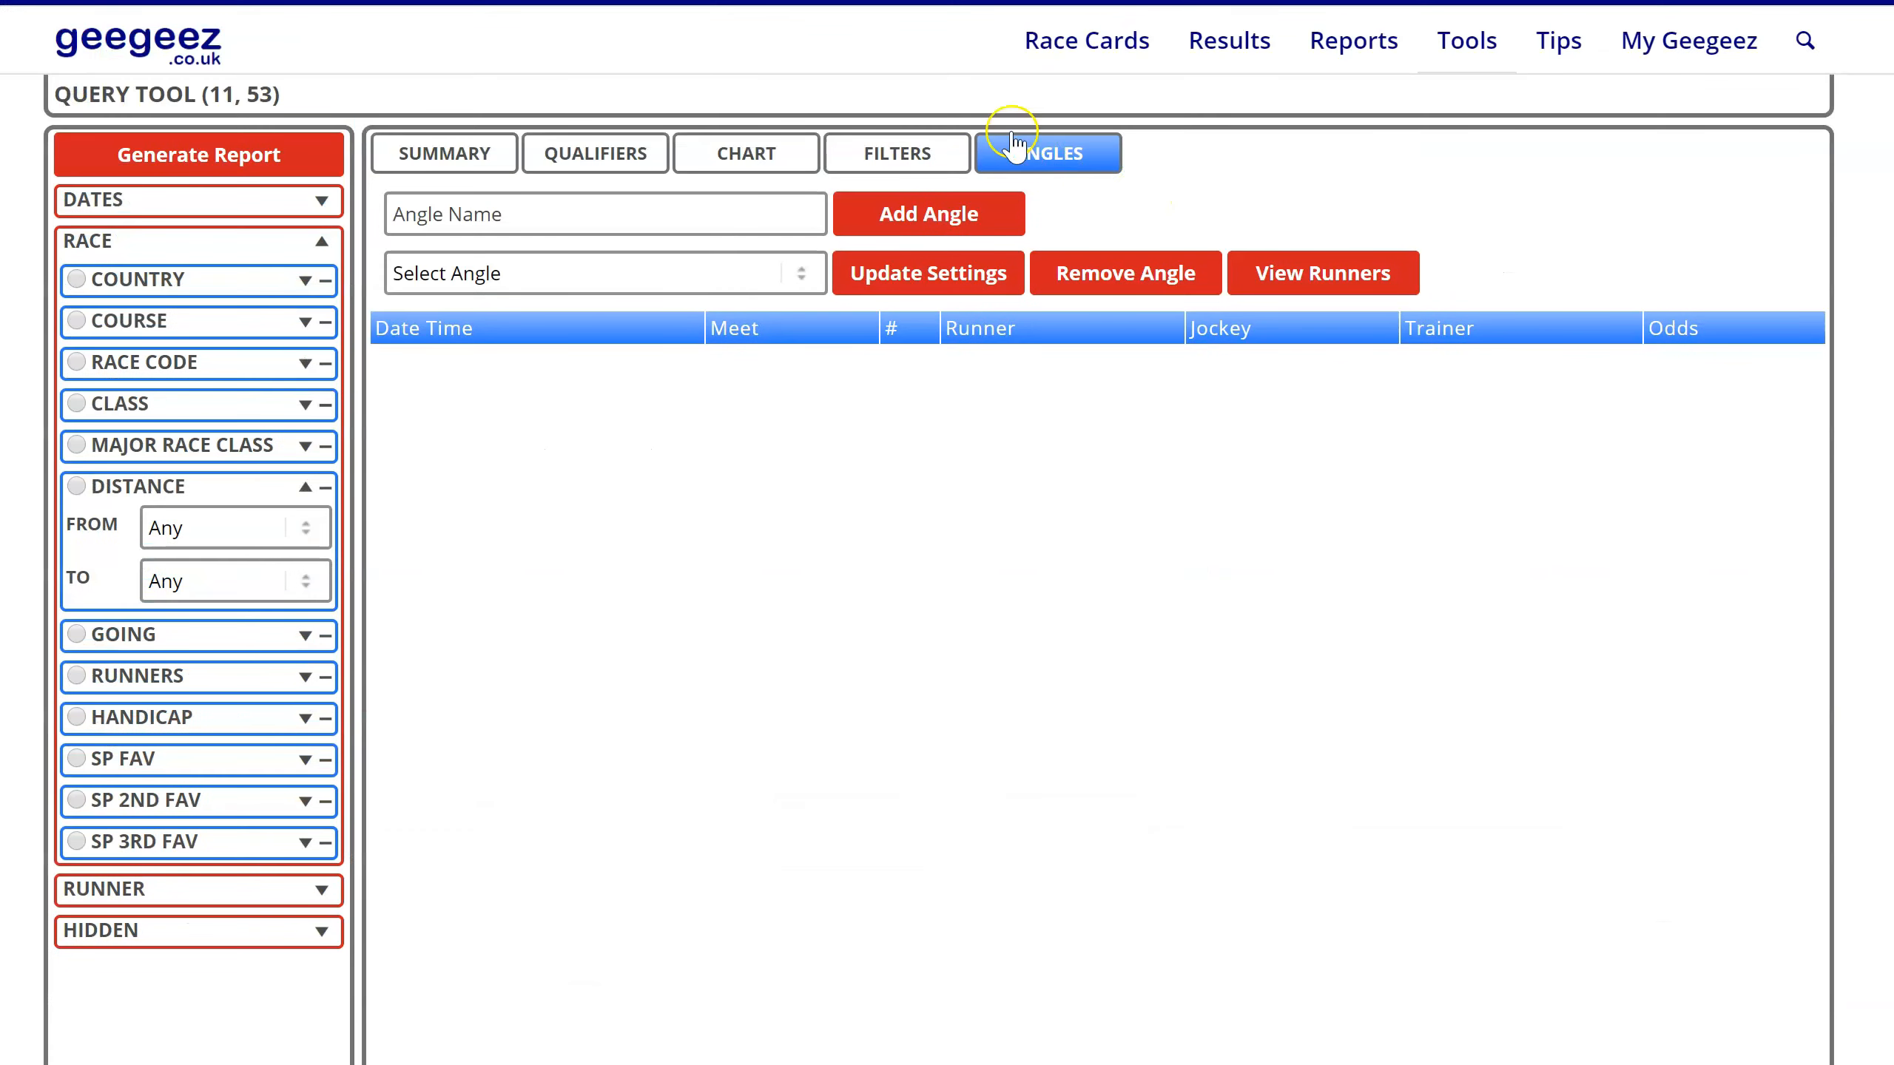
{"action": "mouse_move", "coordinate": [1342, 51]}
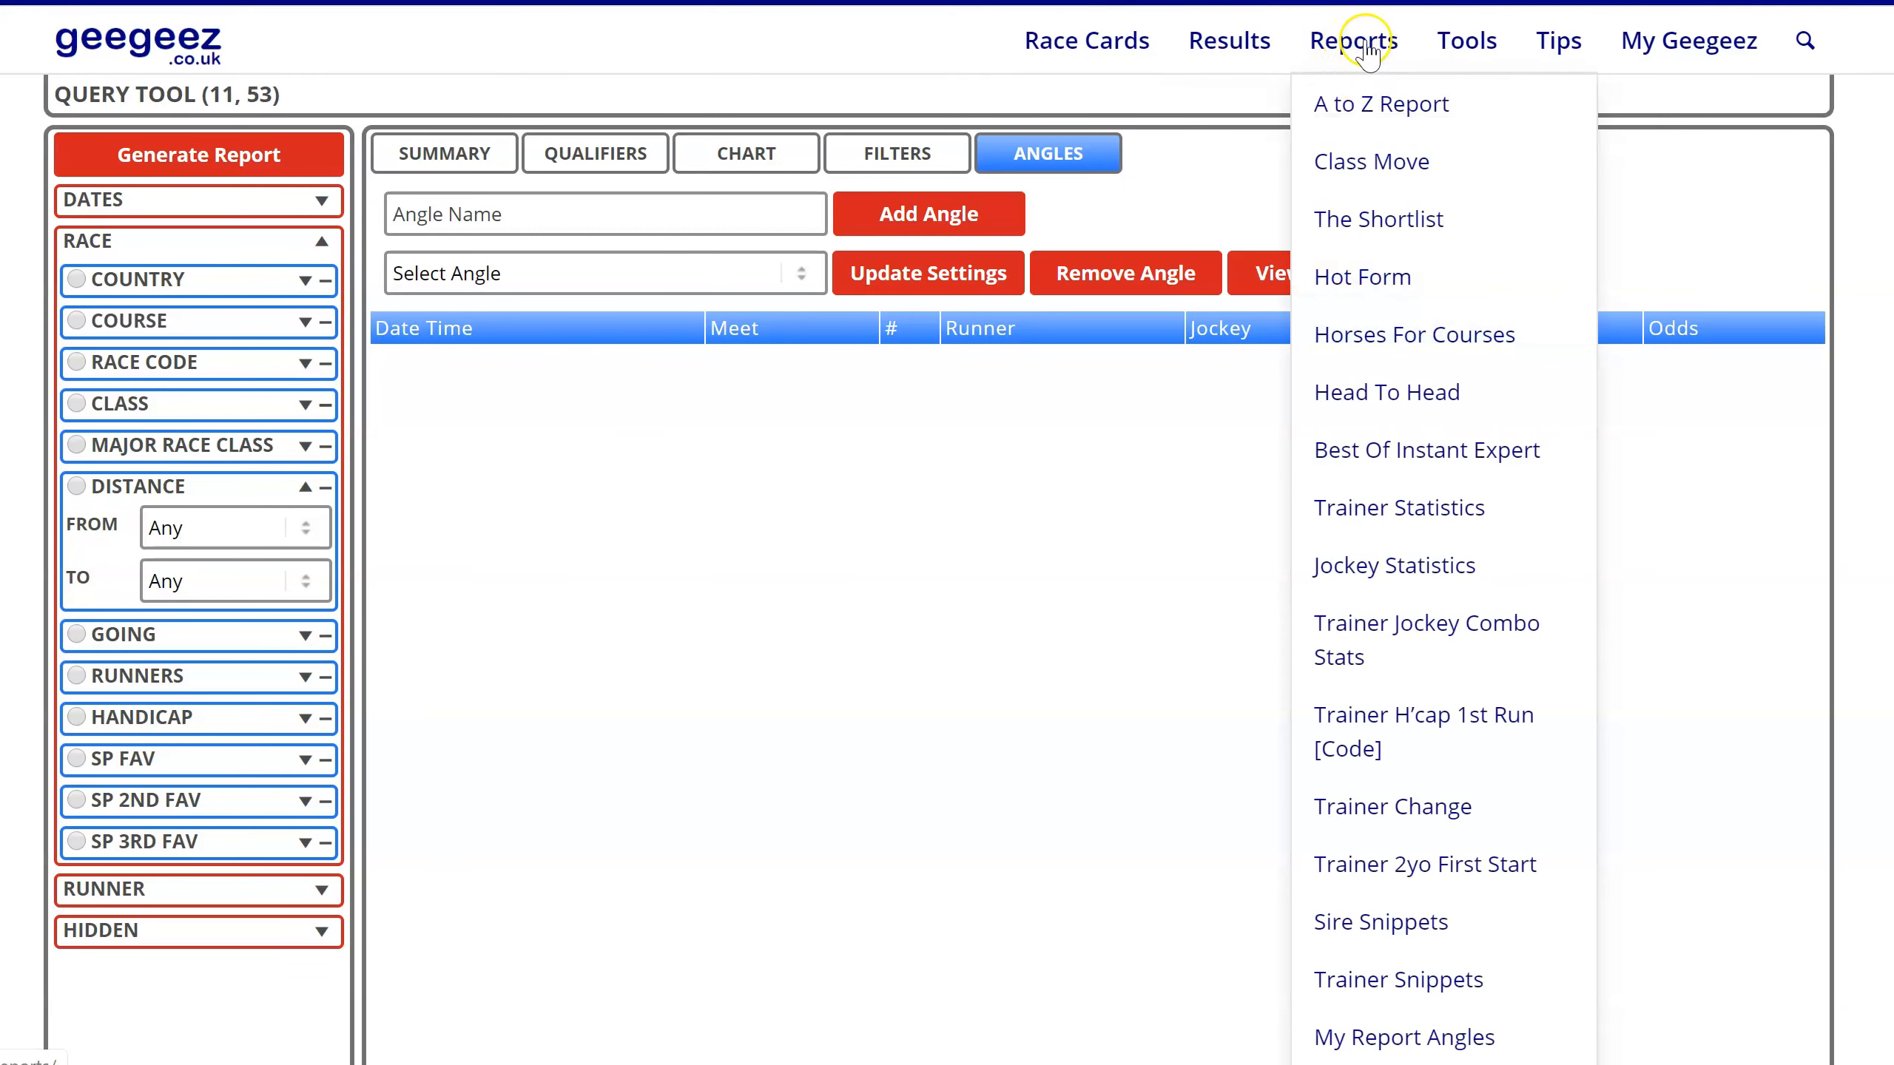
{"action": "scroll", "coordinate": [1425, 246], "scroll_direction": "down", "scroll_amount": 2}
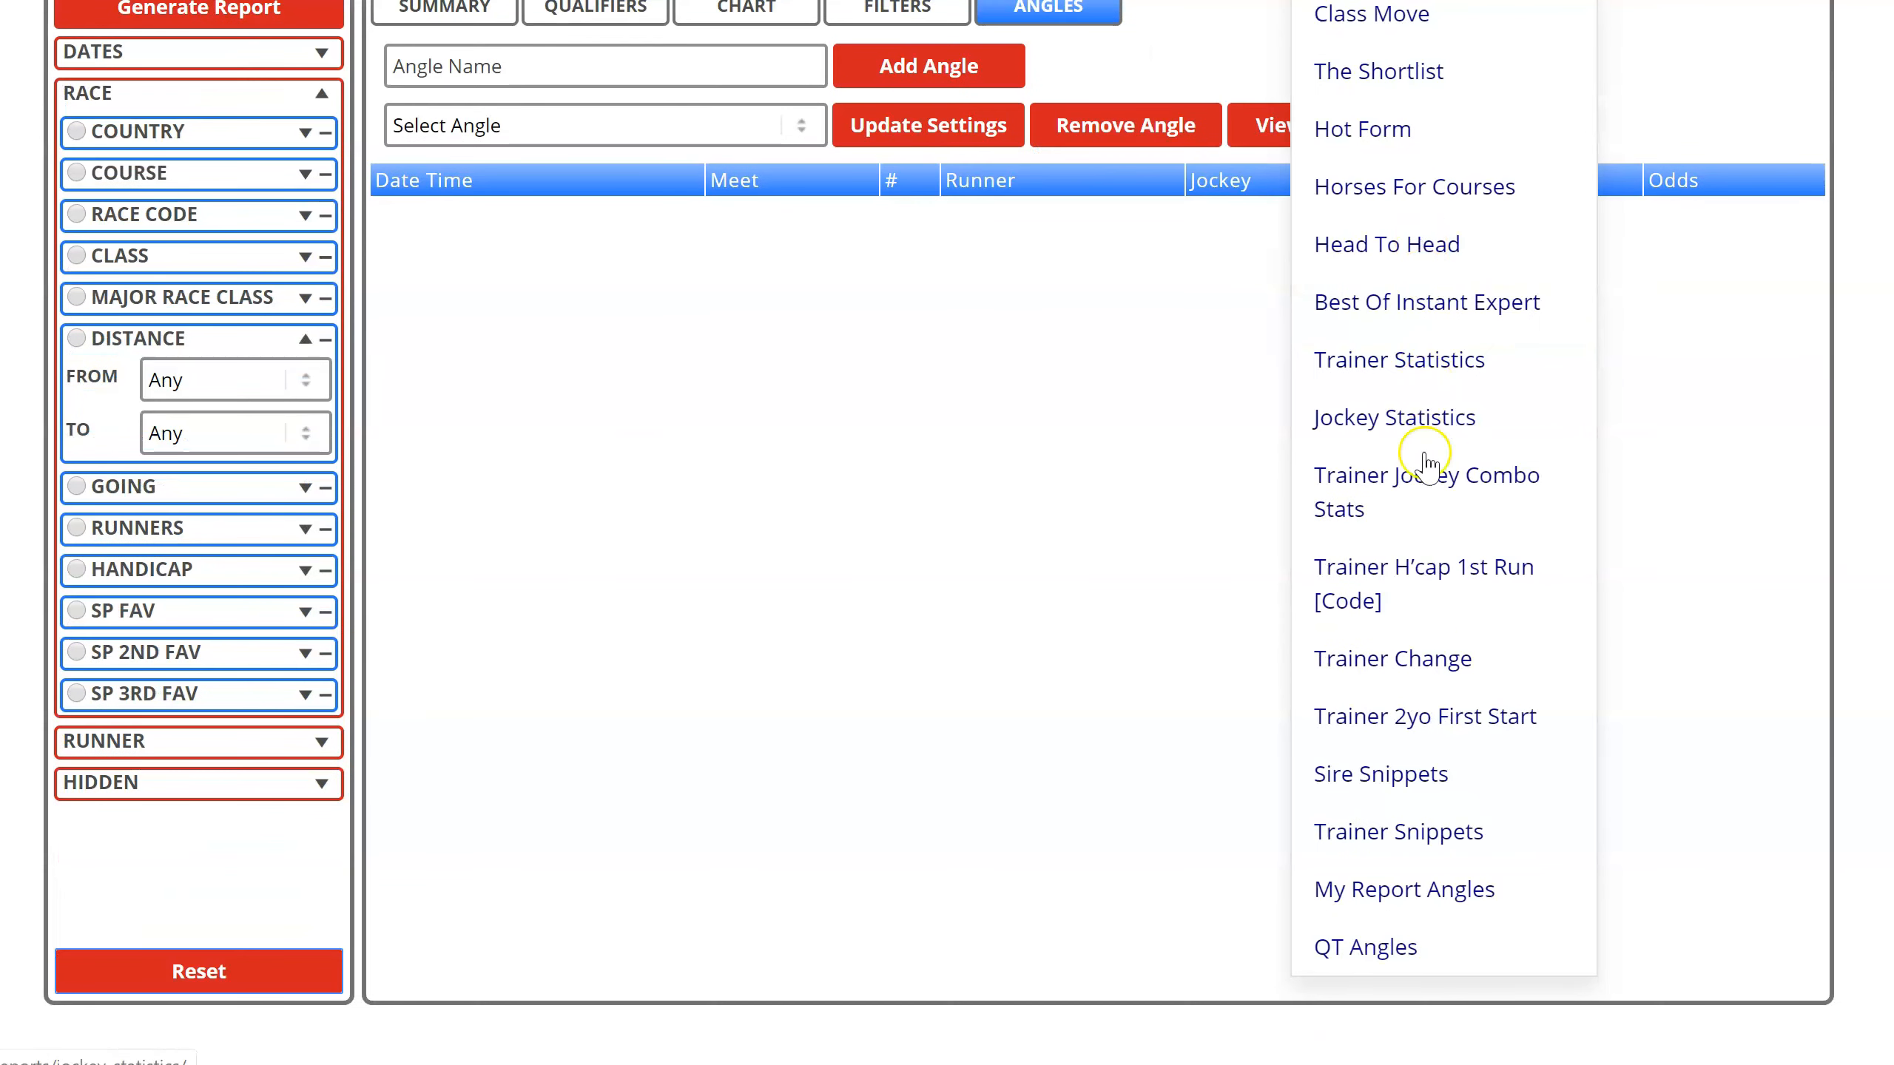
{"action": "left_click", "coordinate": [1369, 959]}
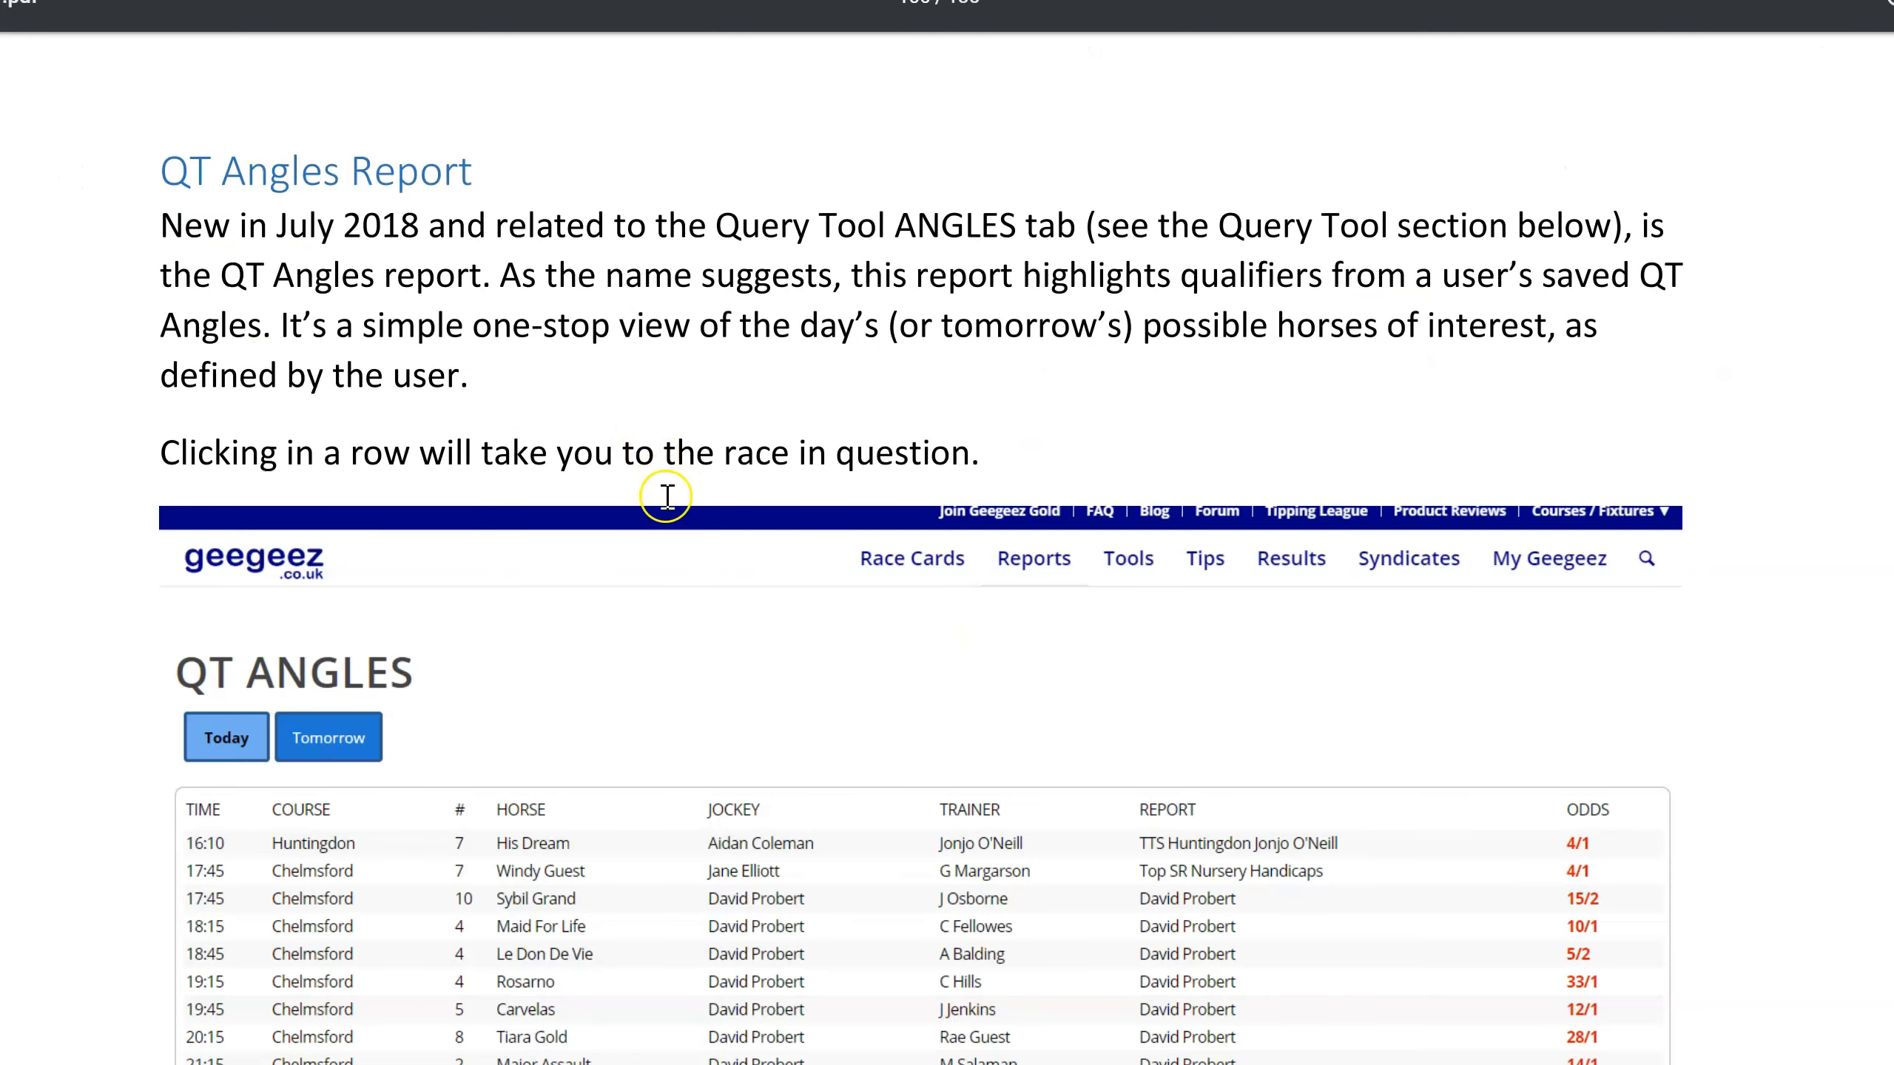
Switch to the PDF user guide and examine the sample QT Angles report
{"action": "scroll", "coordinate": [782, 499], "scroll_direction": "down", "scroll_amount": 5}
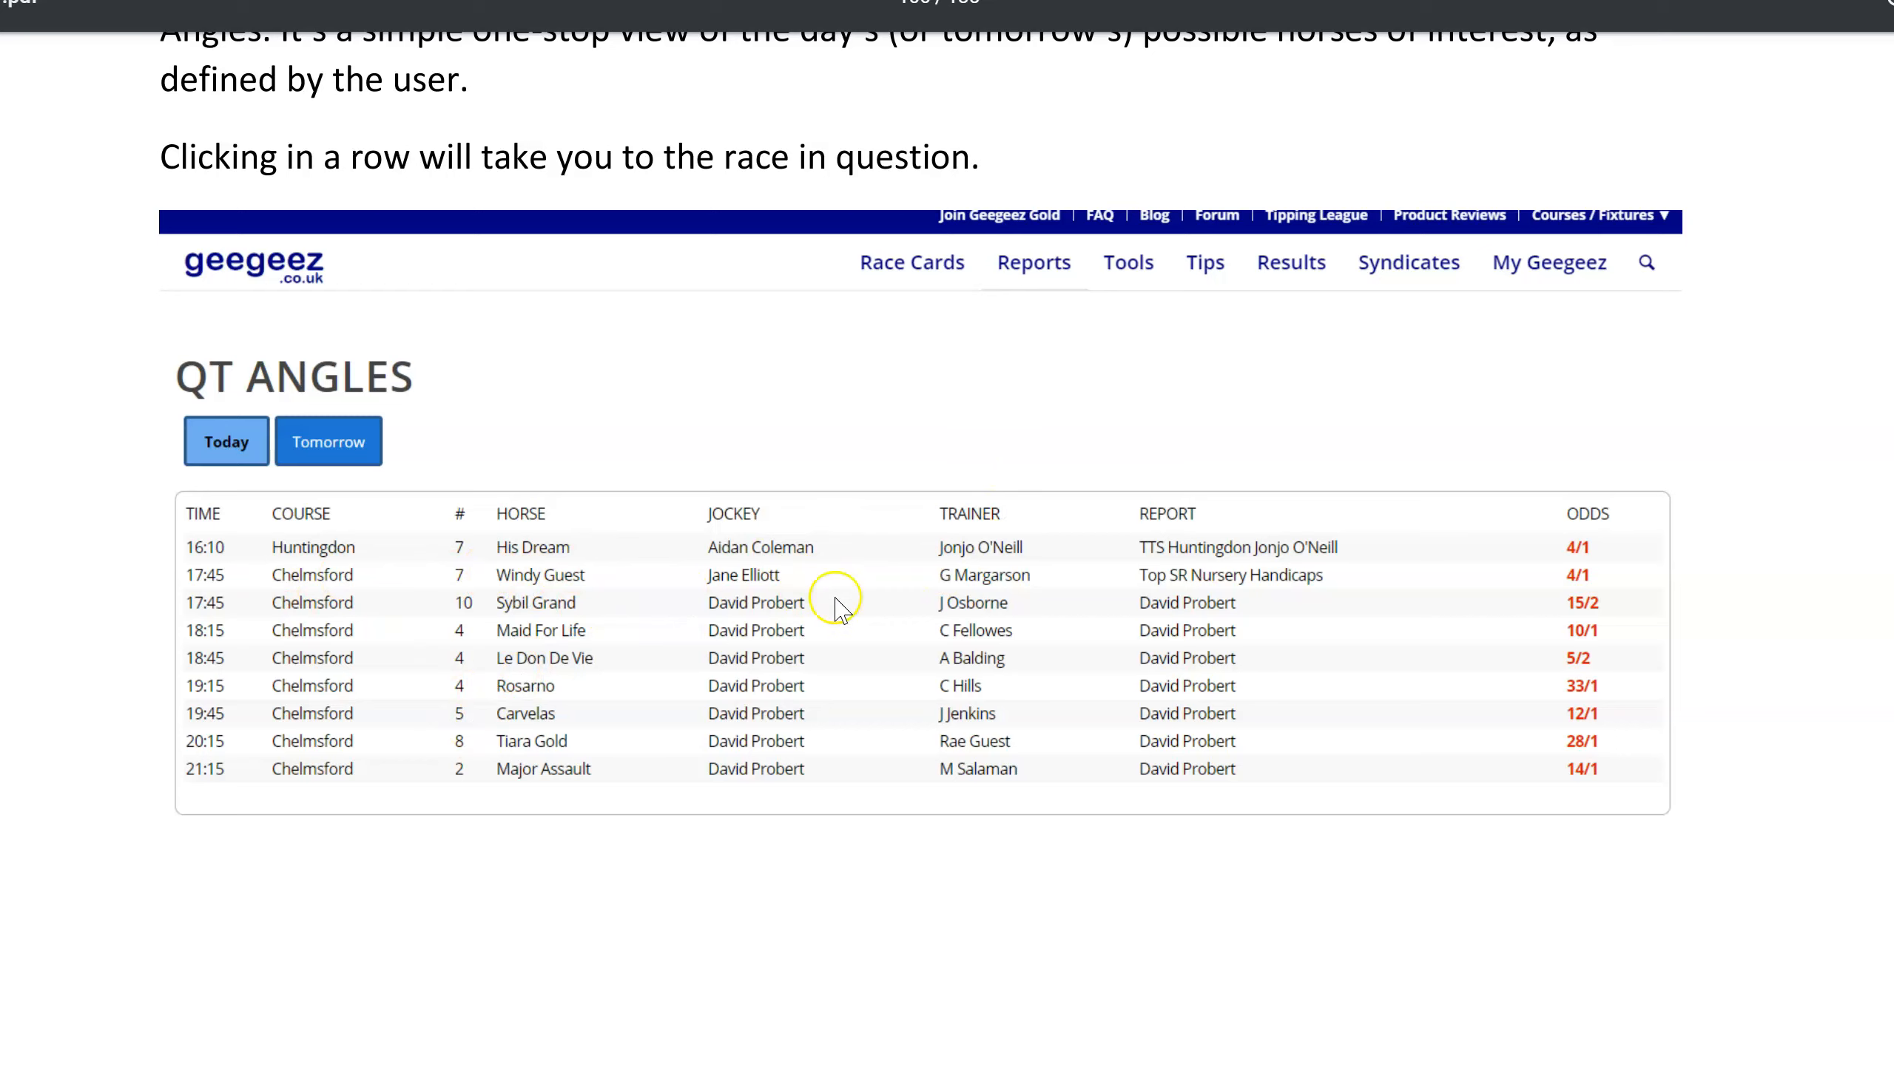
{"action": "scroll", "coordinate": [749, 668], "scroll_direction": "up", "scroll_amount": 5}
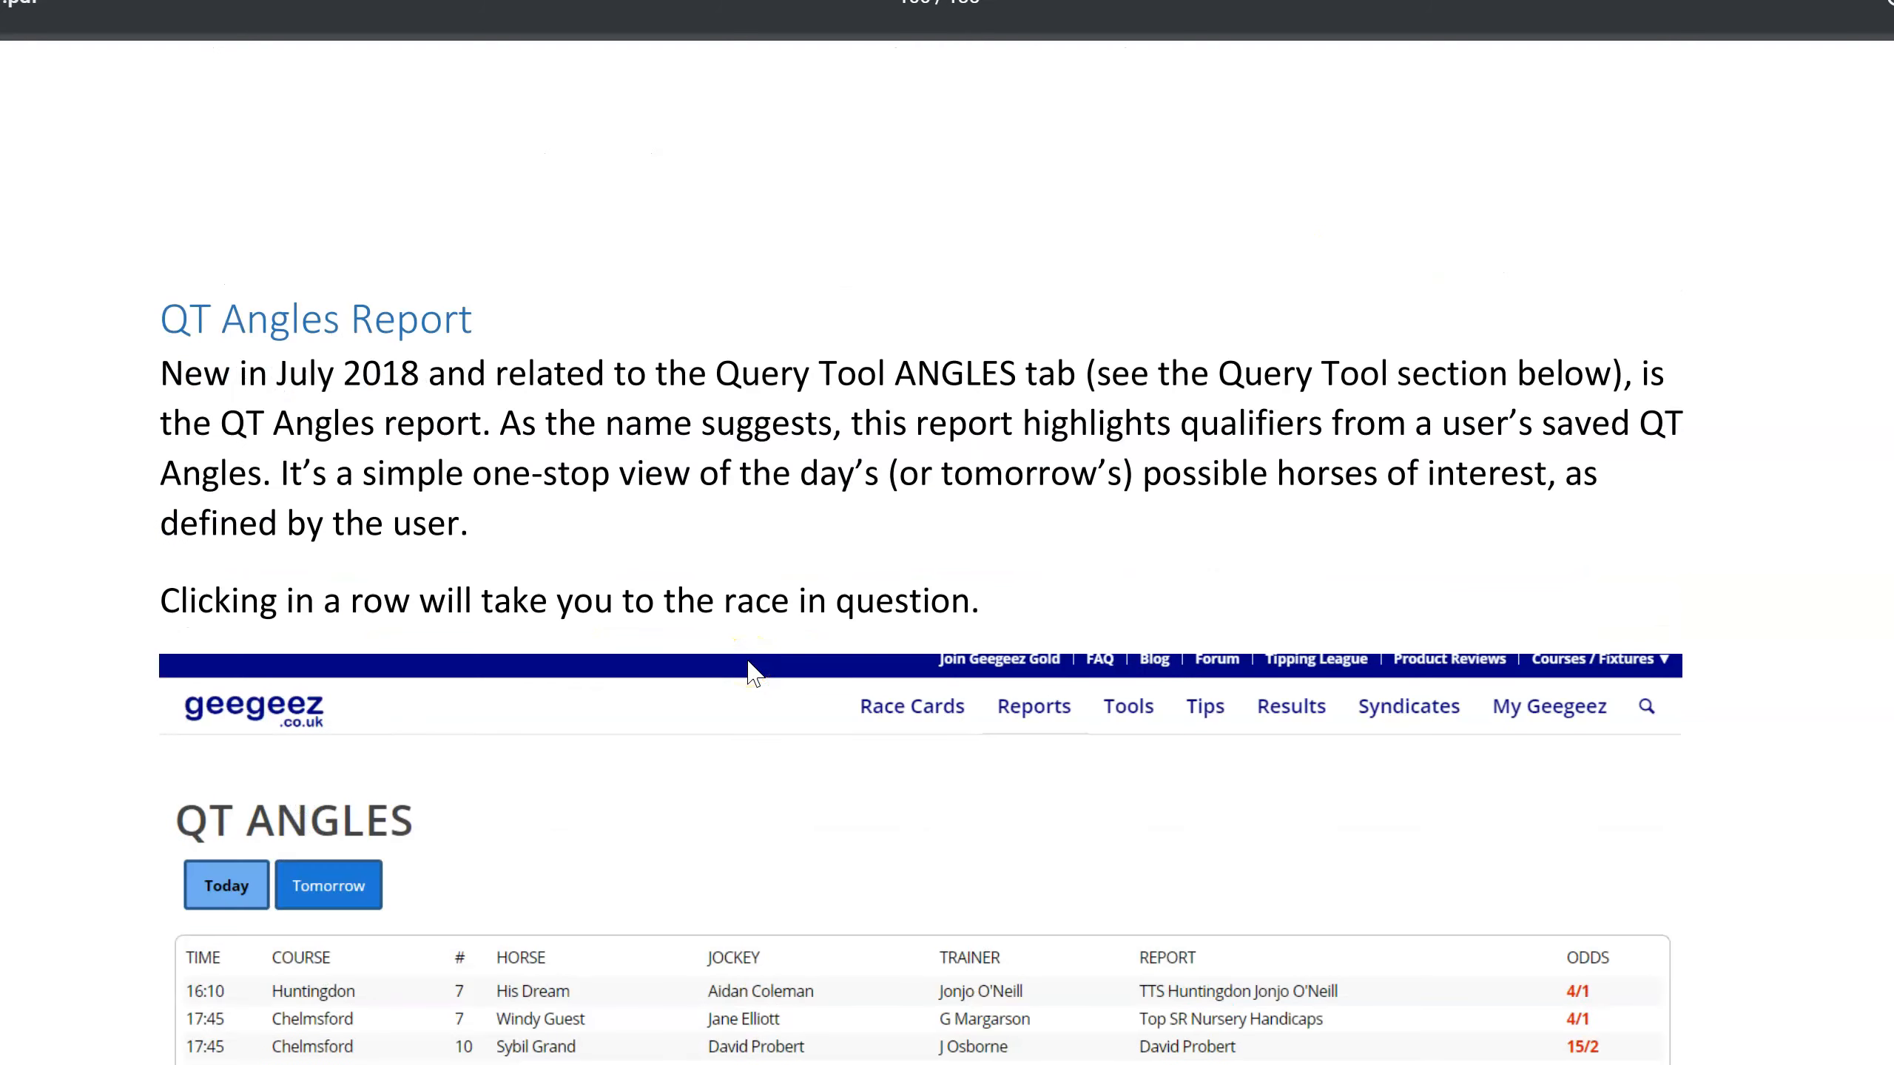
{"action": "scroll", "coordinate": [750, 668], "scroll_direction": "down", "scroll_amount": 2}
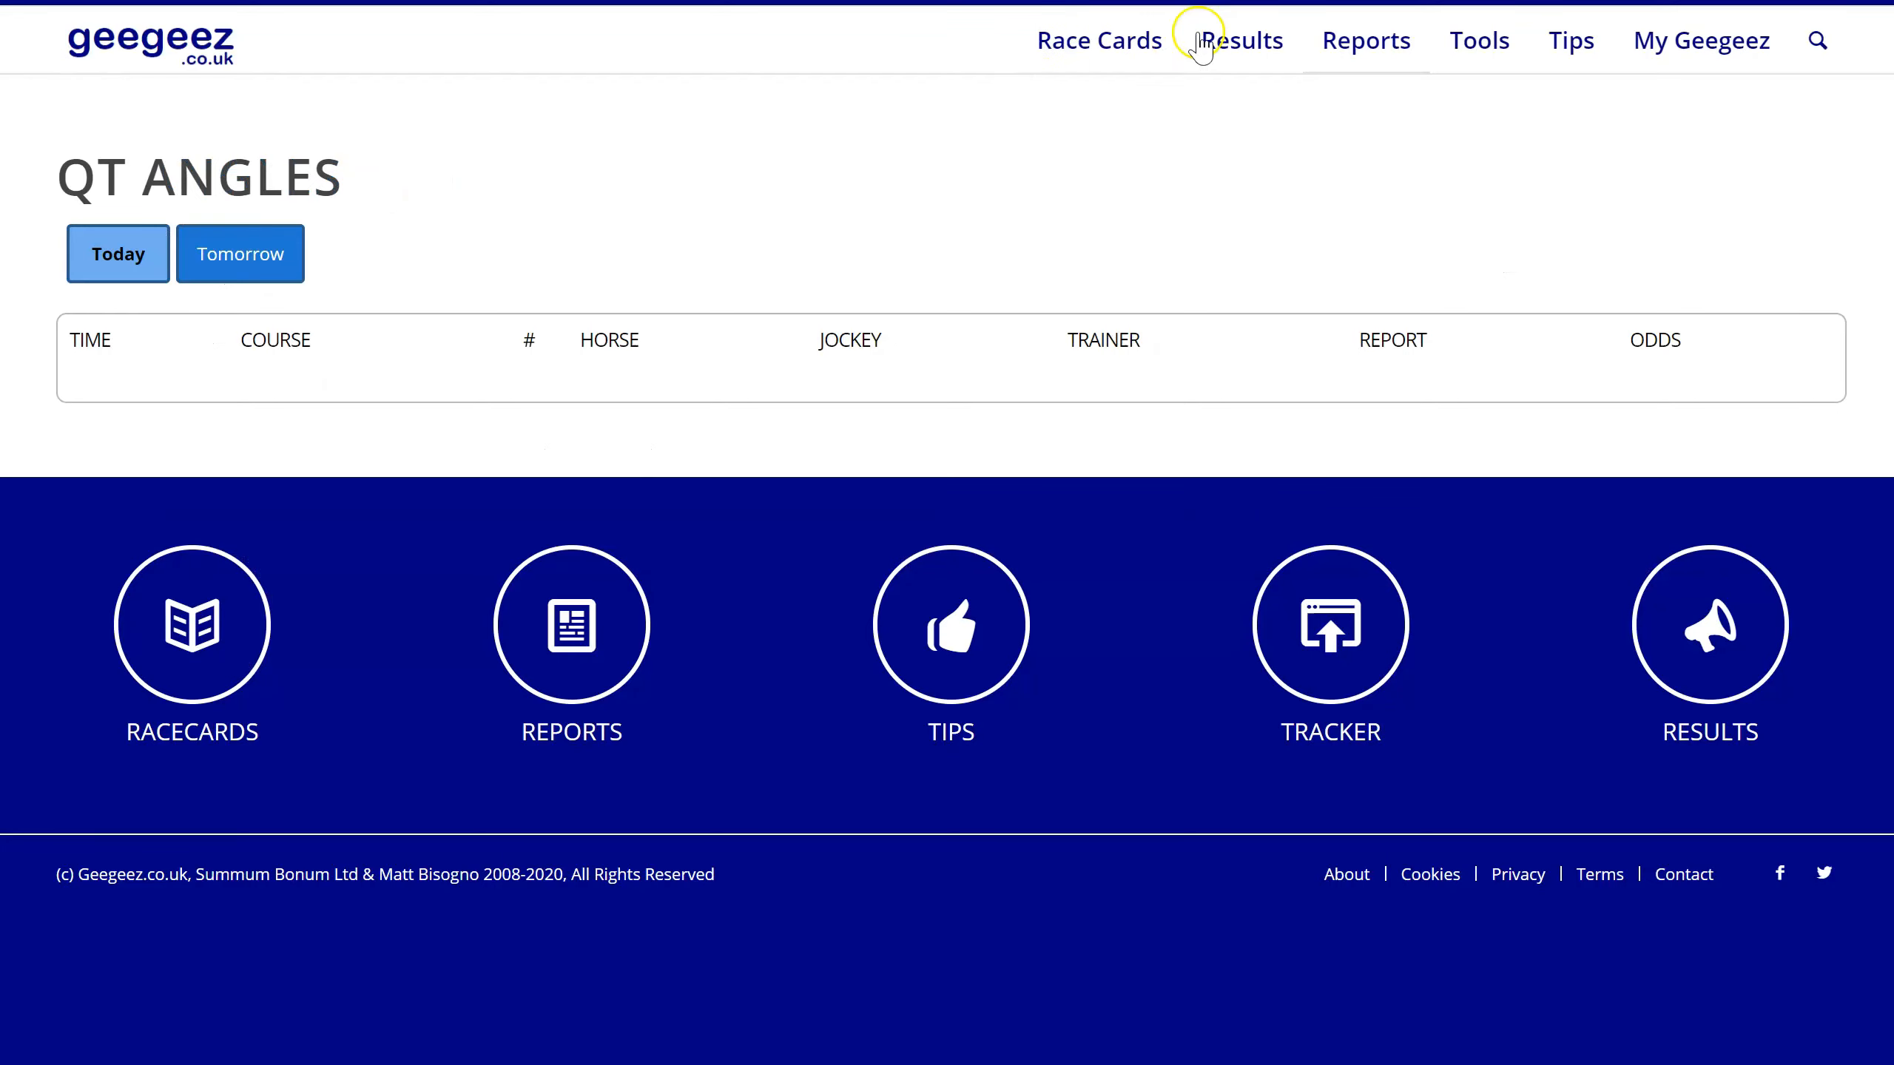
Look up the racing results for 31 January 2020 on the Geegeez site and open the full result of the 16:10 at Catterick
{"action": "left_click", "coordinate": [1227, 37]}
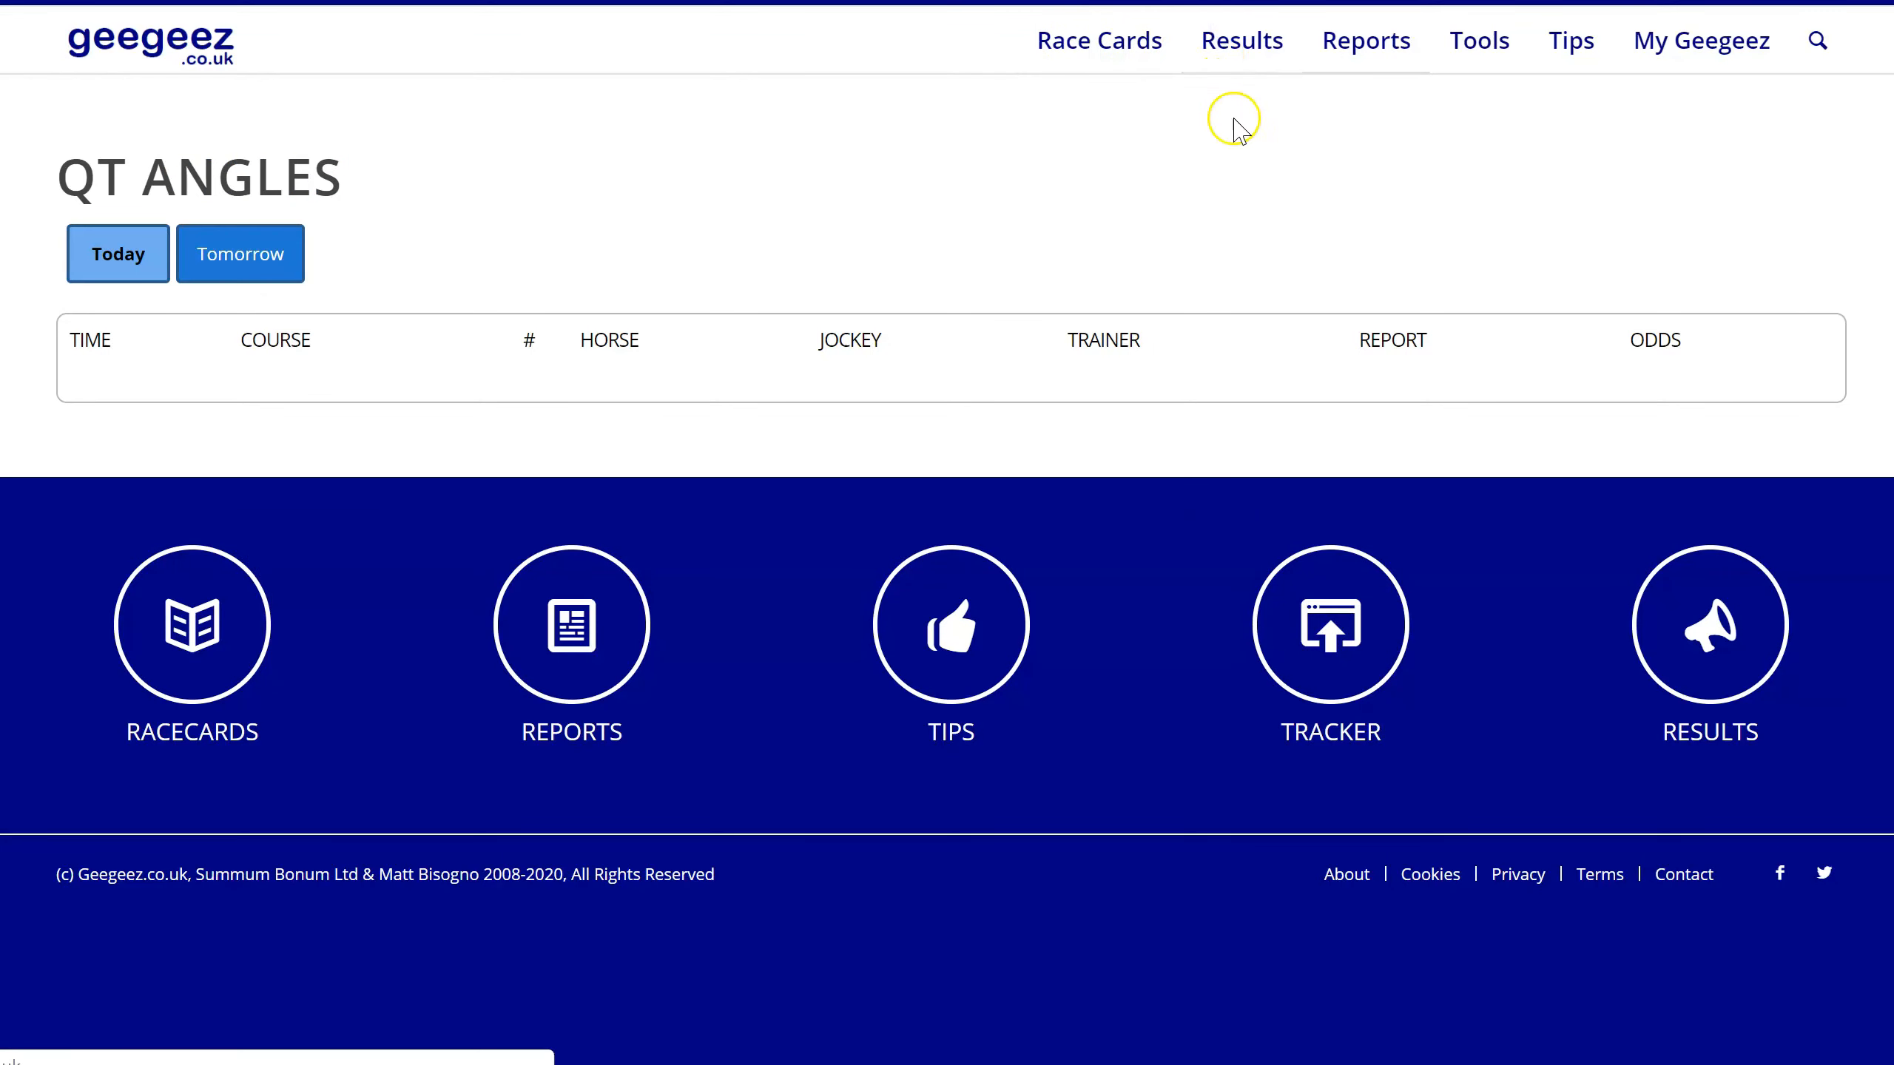
{"action": "left_click", "coordinate": [1221, 183]}
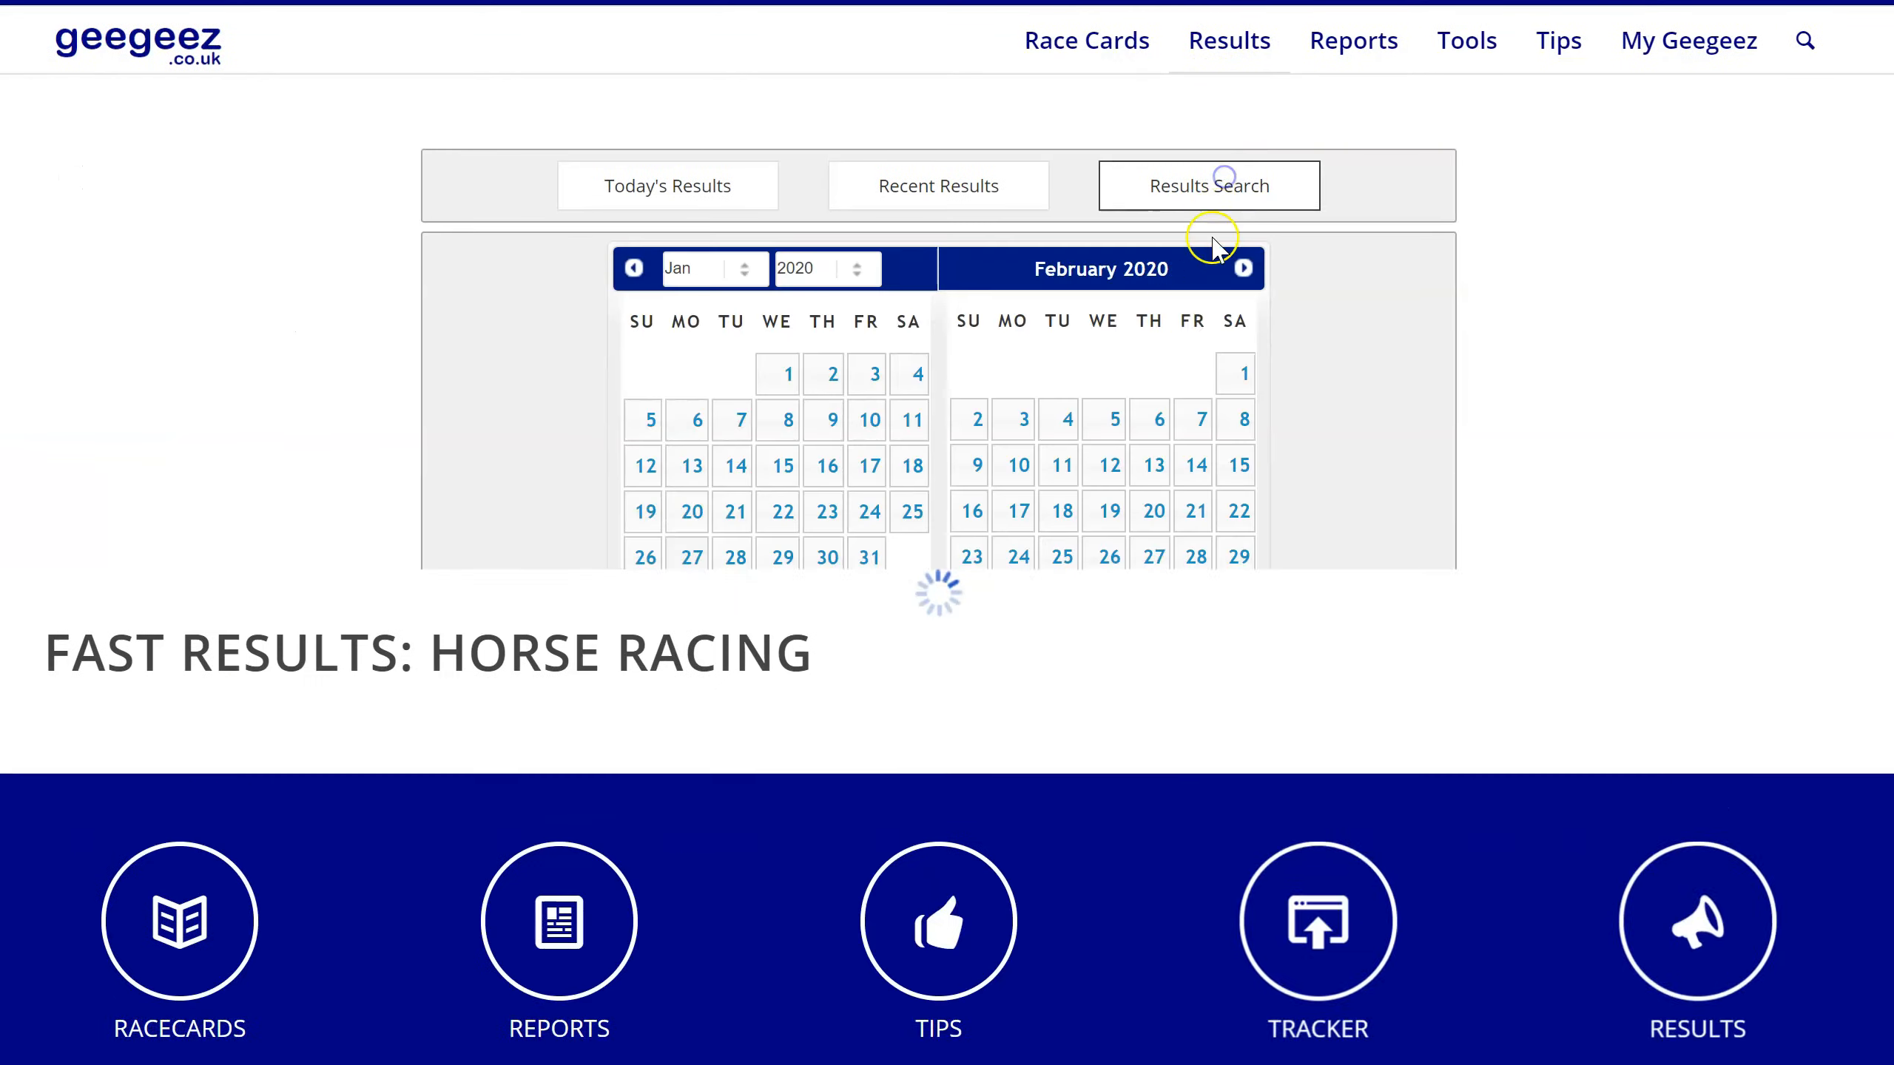
{"action": "left_click", "coordinate": [860, 557]}
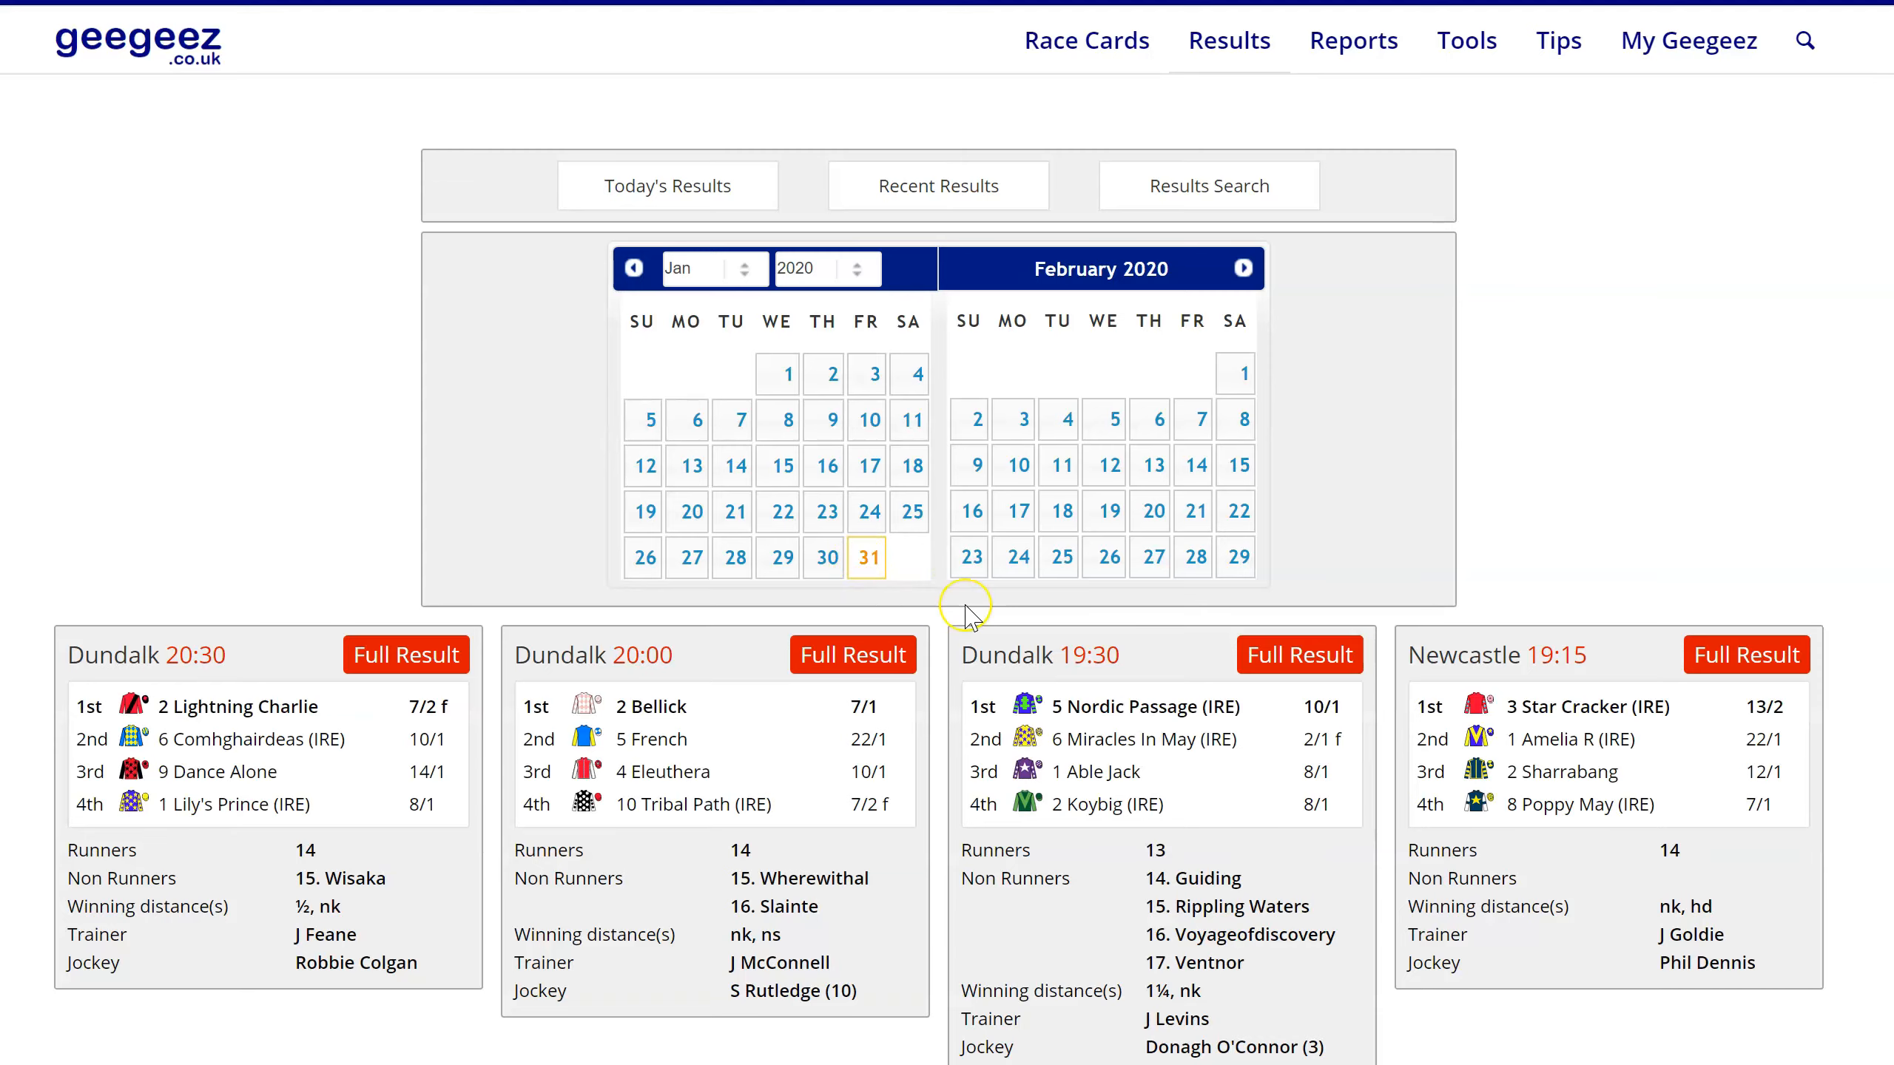
{"action": "scroll", "coordinate": [966, 608], "scroll_direction": "down", "scroll_amount": 10}
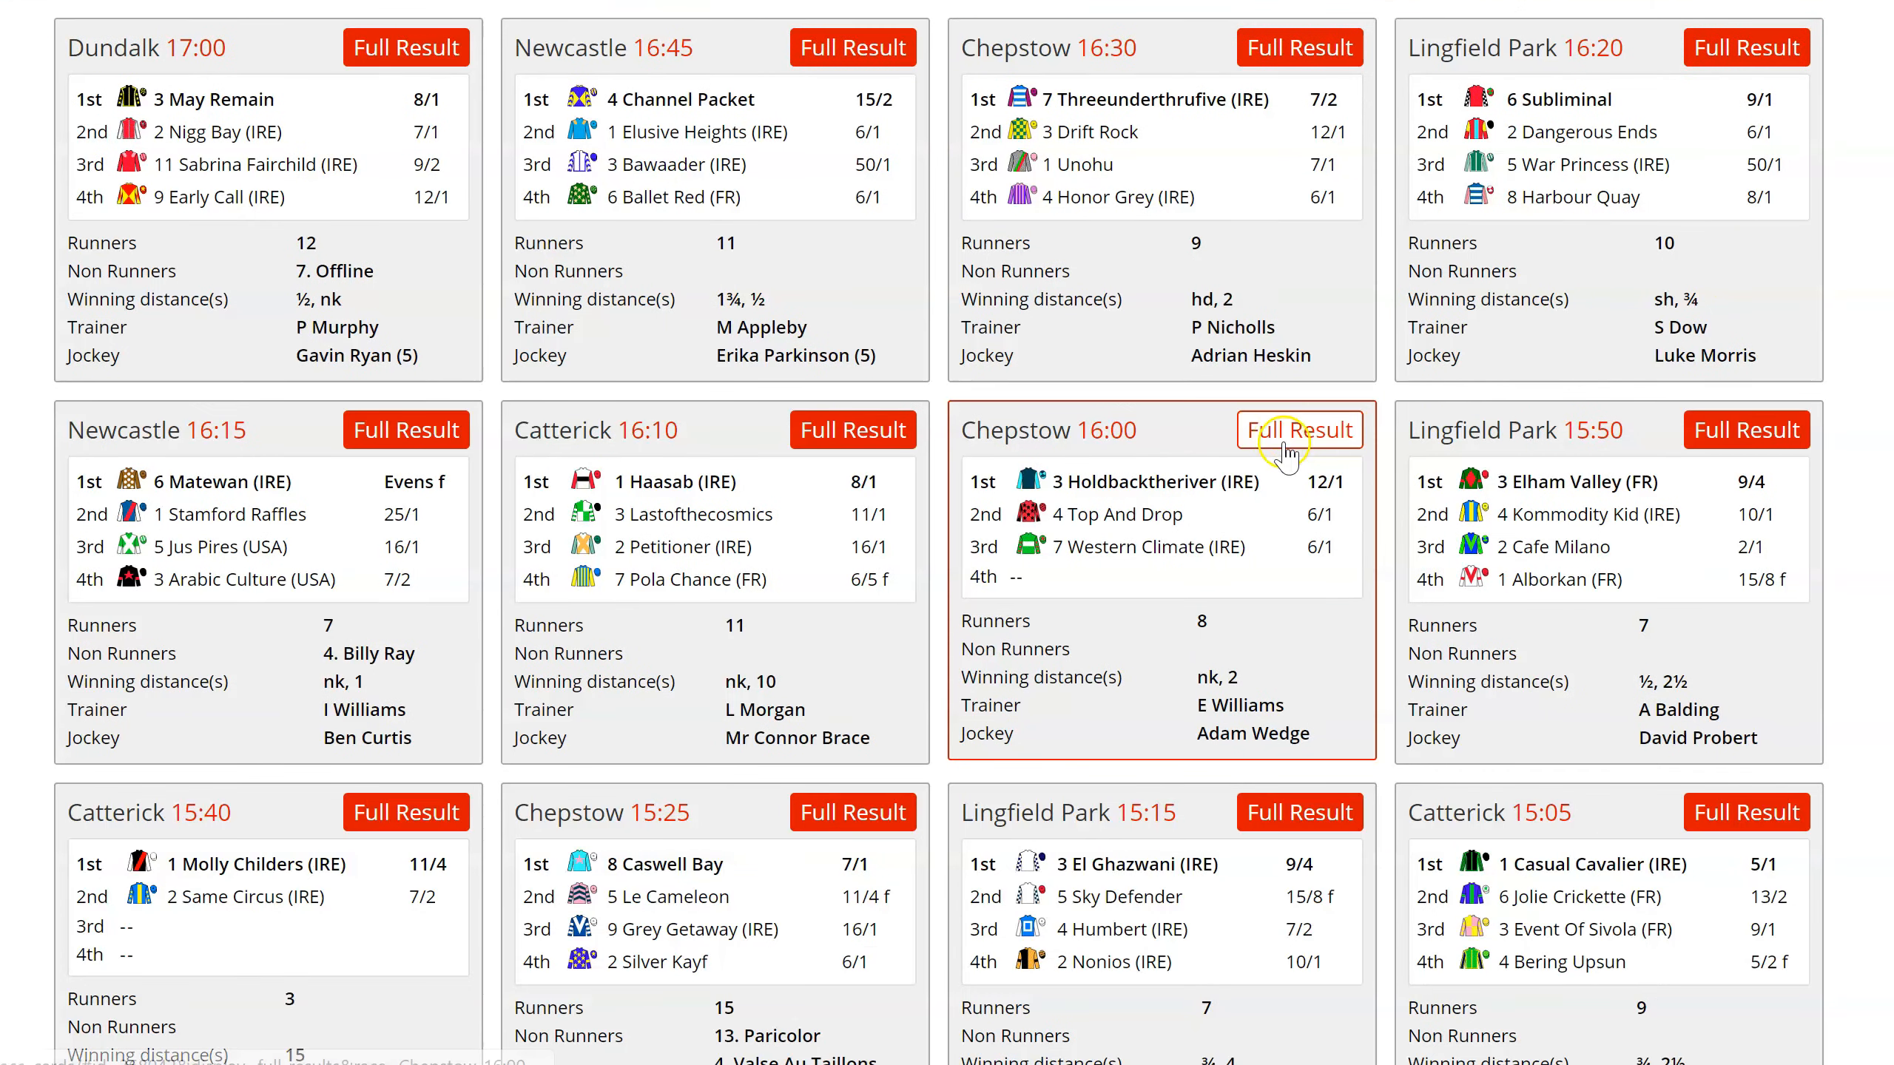
{"action": "left_click", "coordinate": [851, 441]}
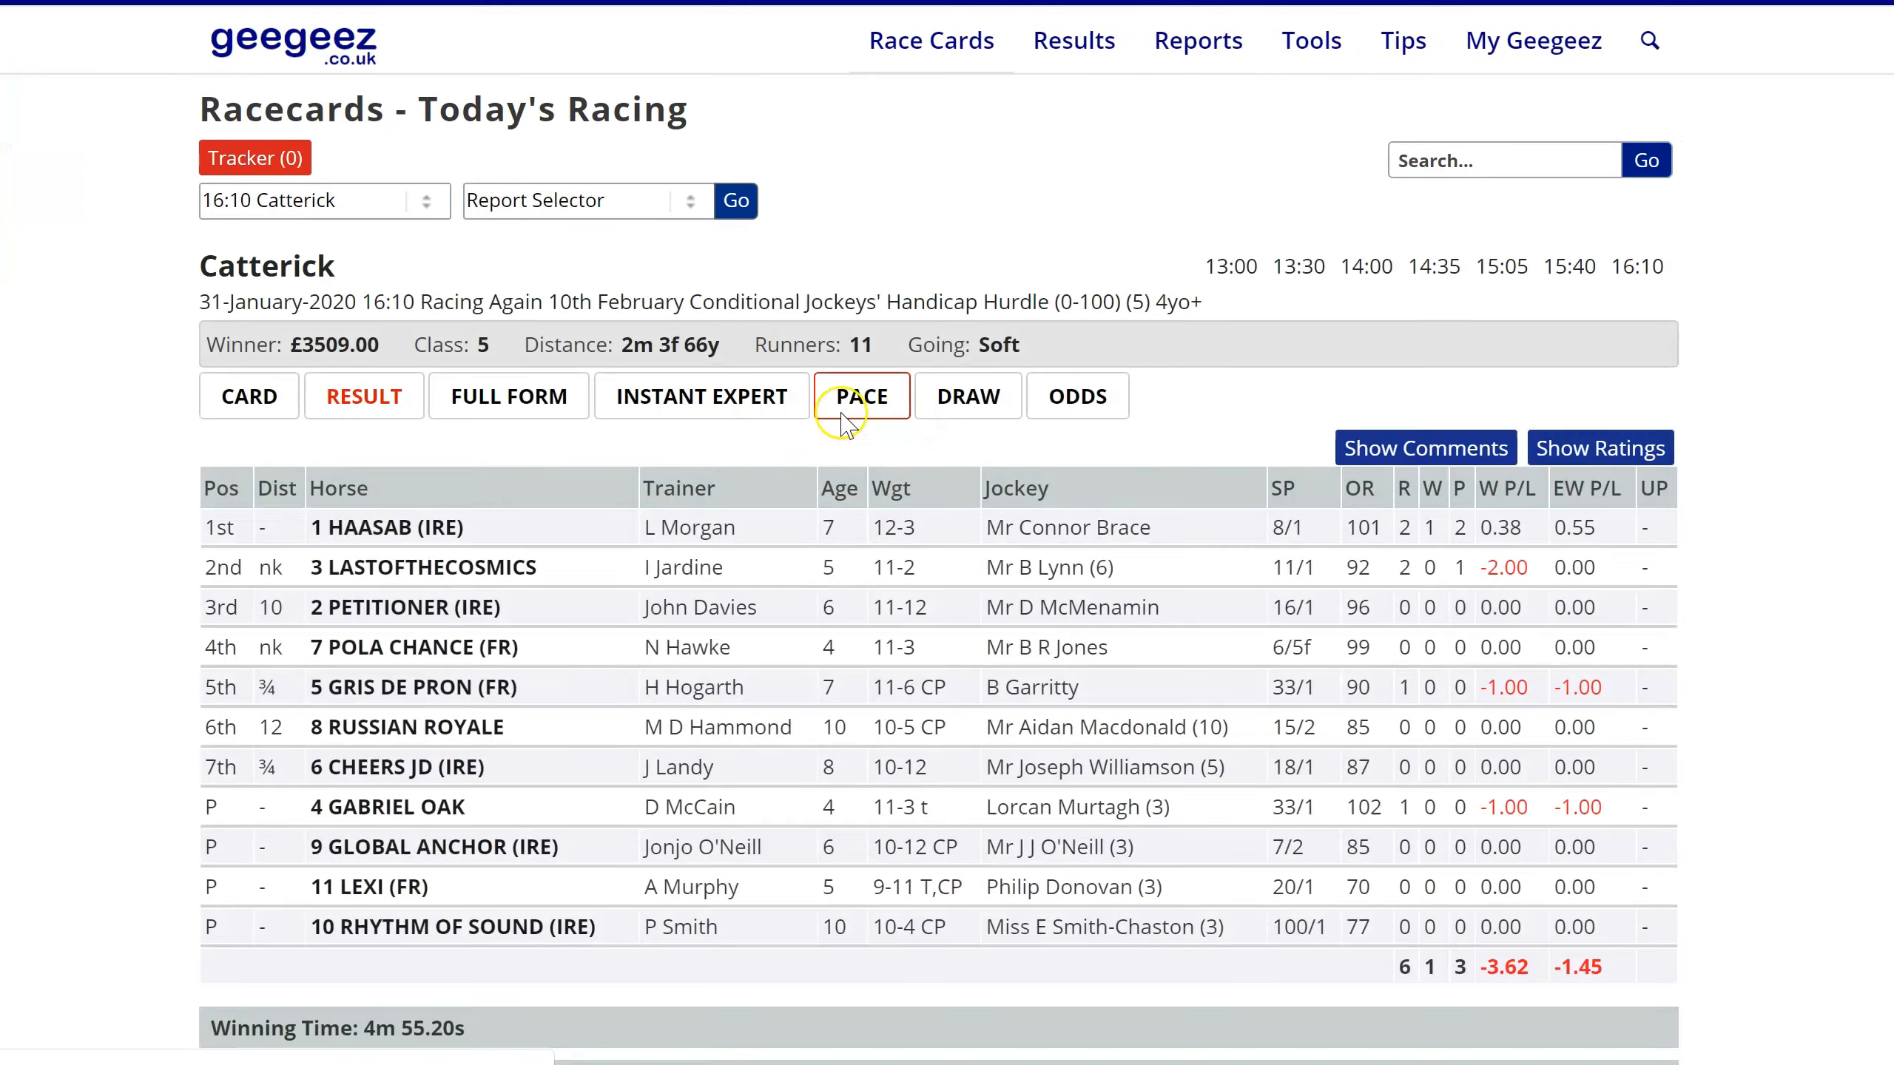
Show the racecard for the 16:10 Catterick race and check the Query Tool Angles indicator for Haasab
{"action": "left_click", "coordinate": [247, 403]}
{"action": "scroll", "coordinate": [97, 387], "scroll_direction": "down", "scroll_amount": 5}
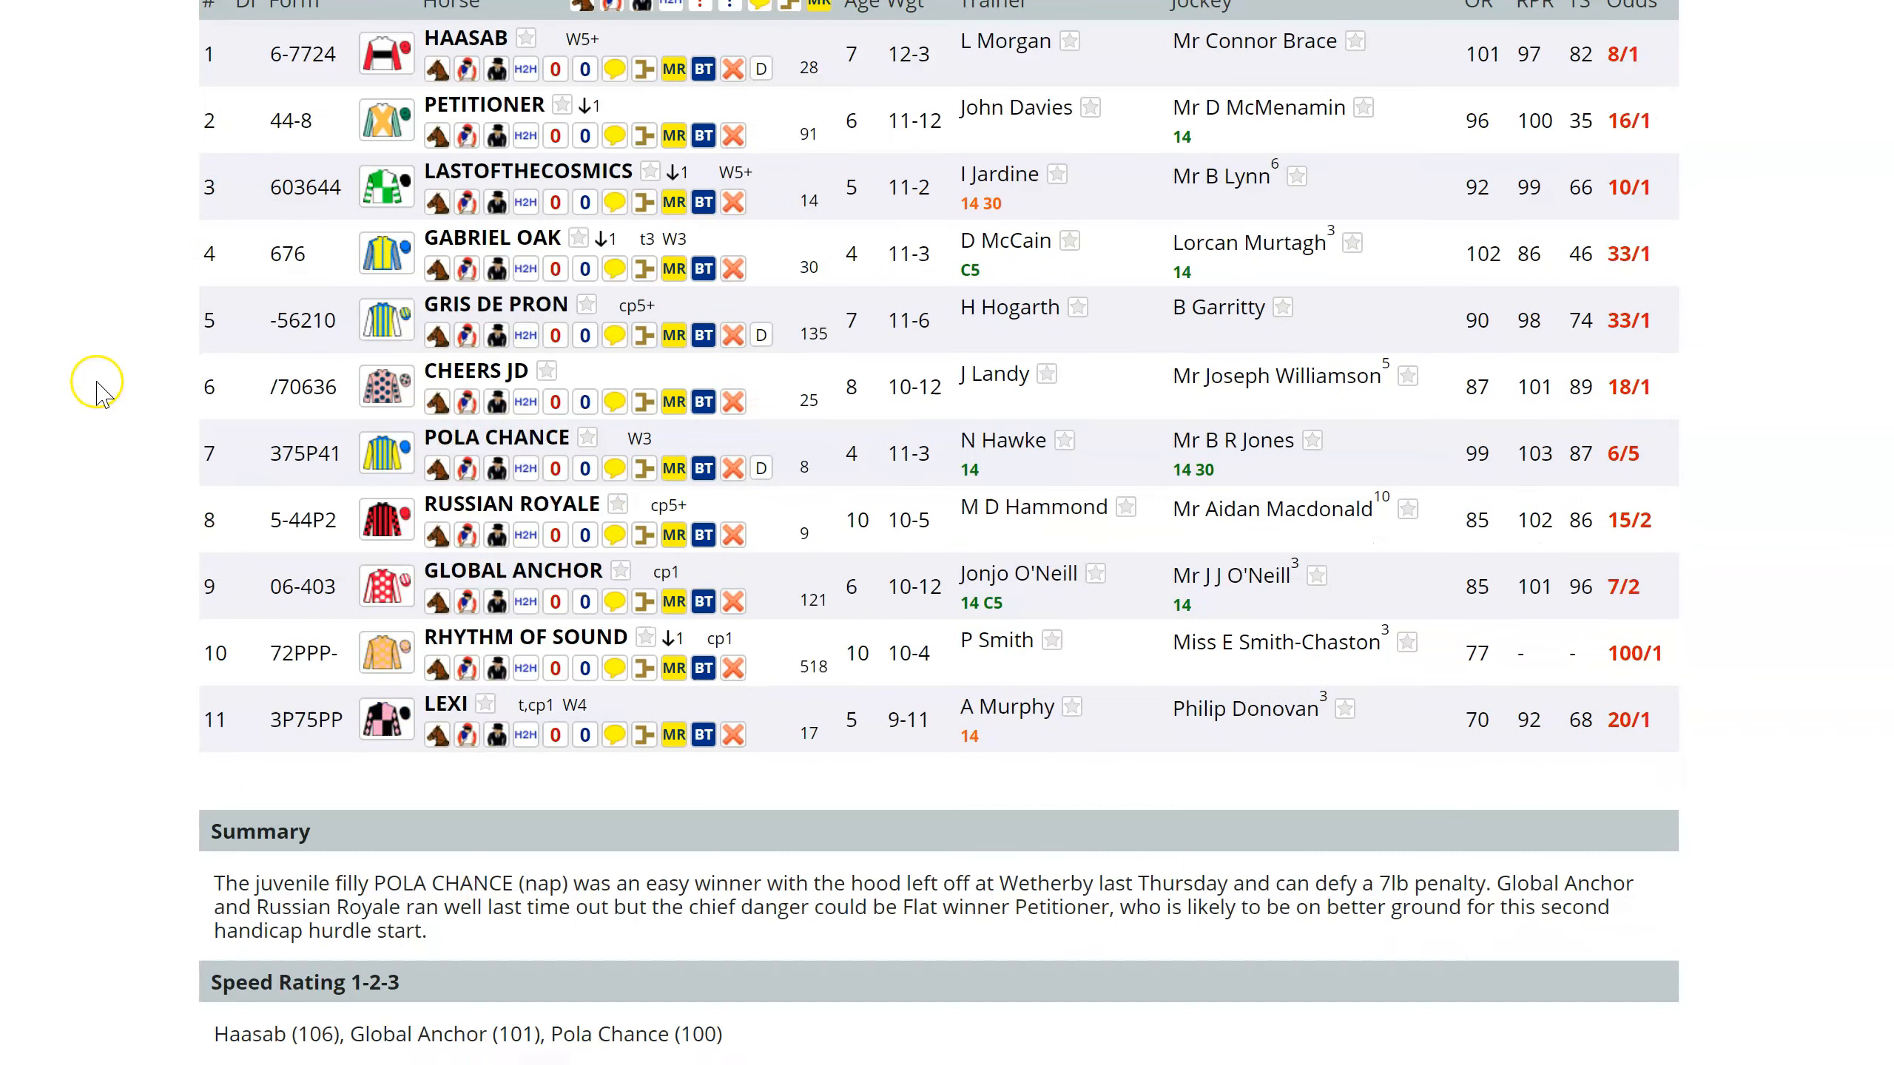
{"action": "scroll", "coordinate": [95, 382], "scroll_direction": "up", "scroll_amount": 2}
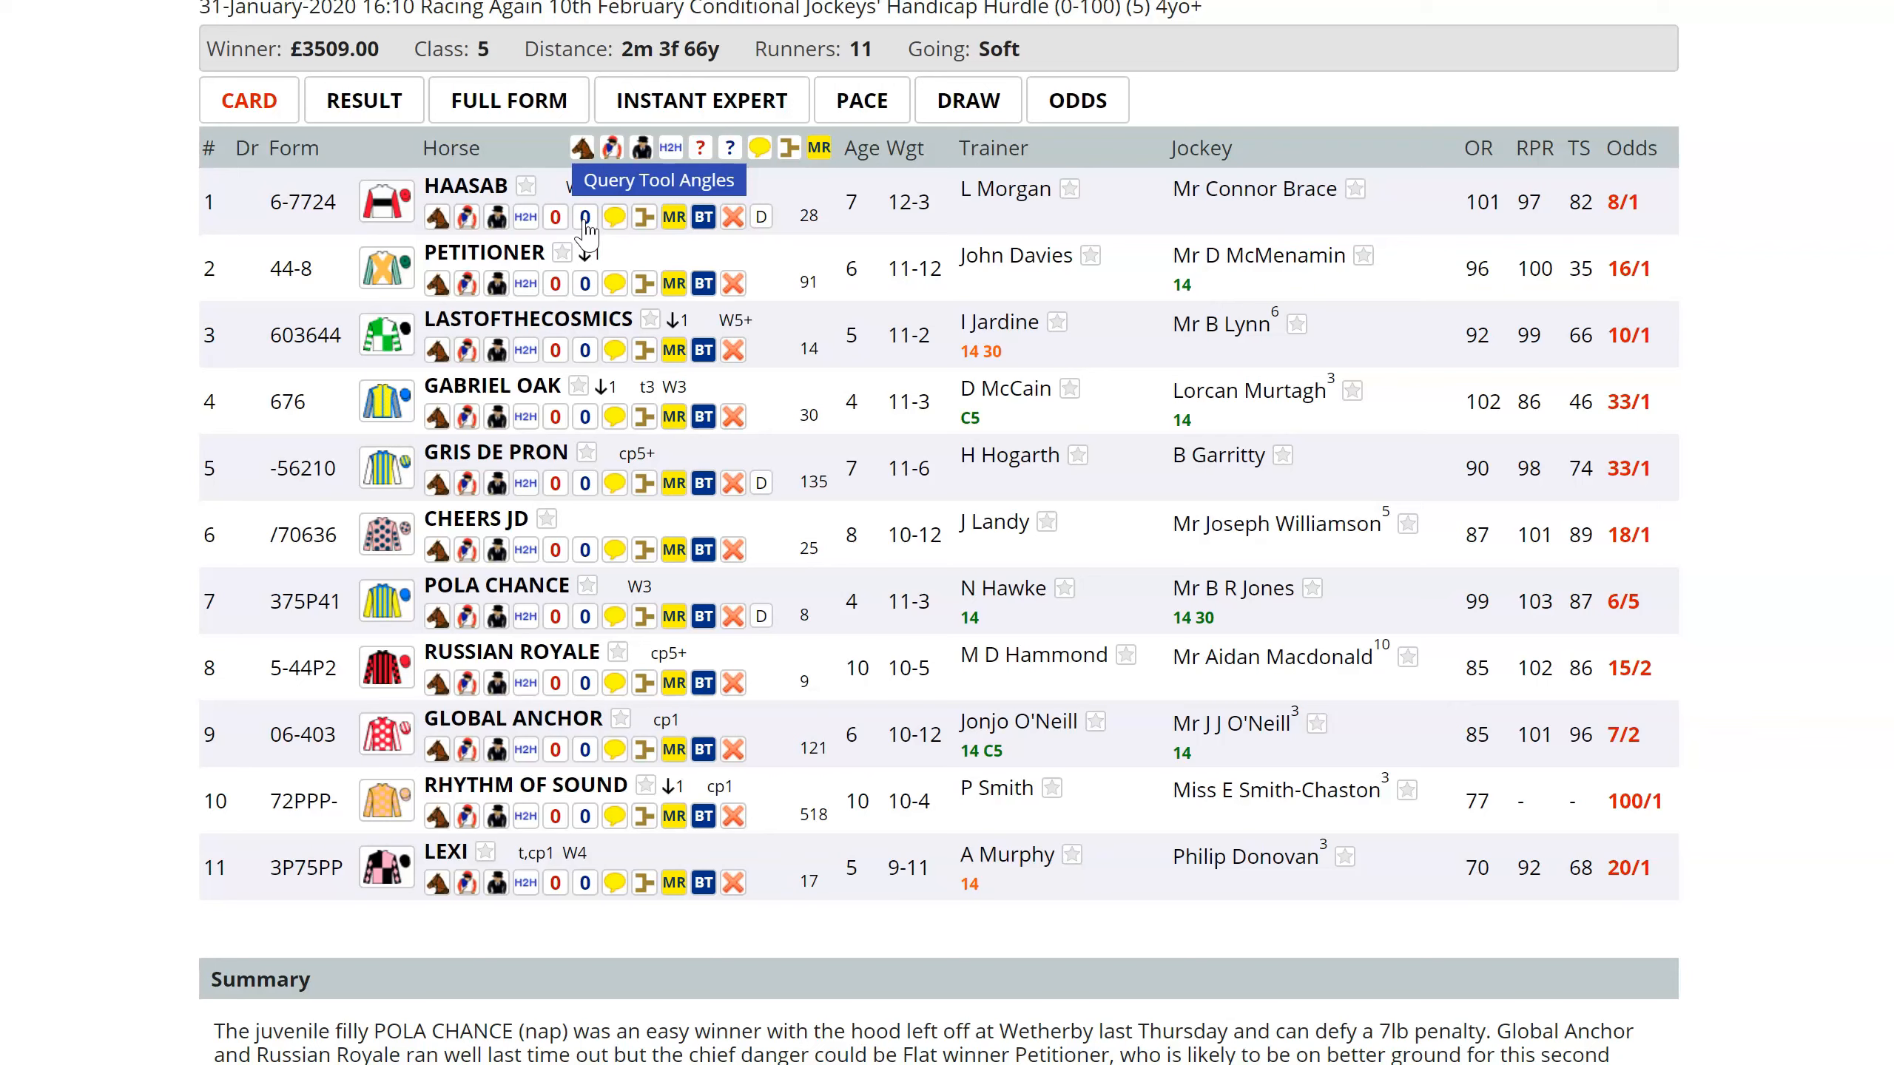
{"action": "left_click", "coordinate": [594, 237]}
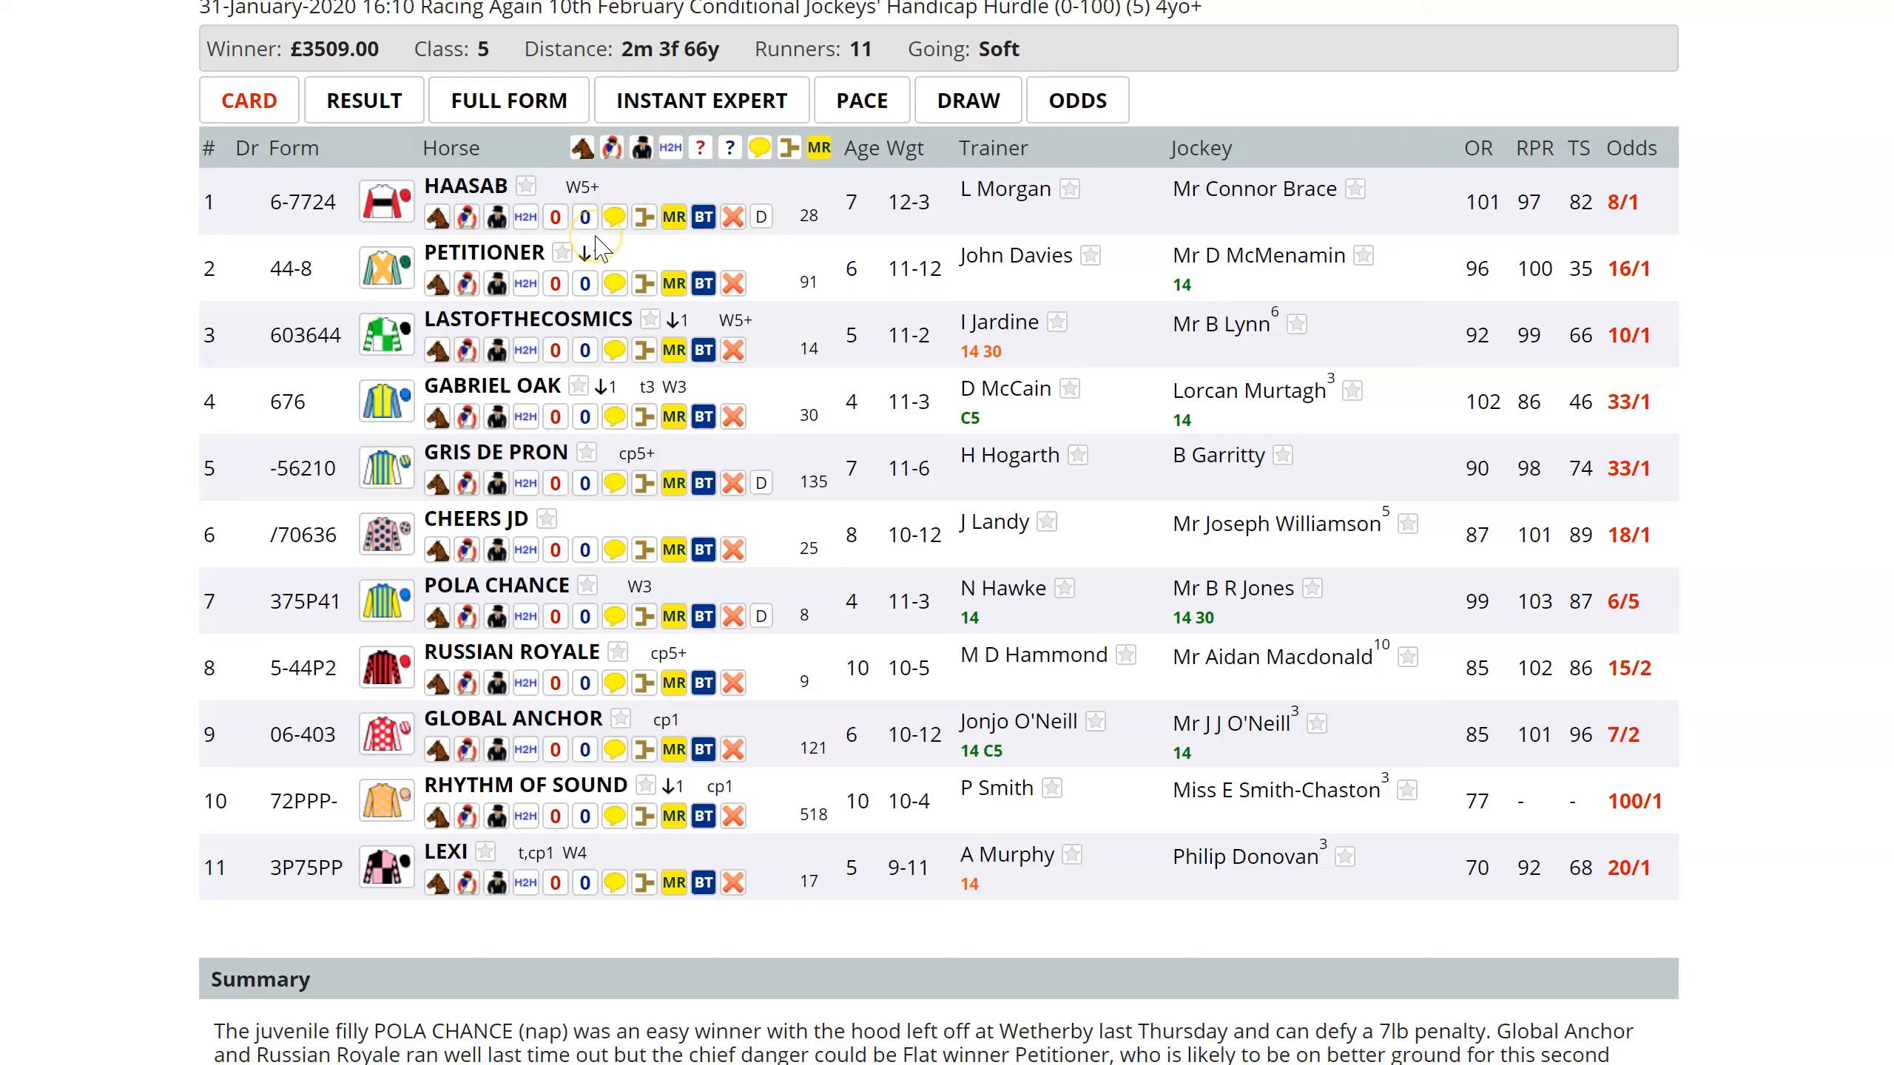
{"action": "left_click", "coordinate": [584, 220]}
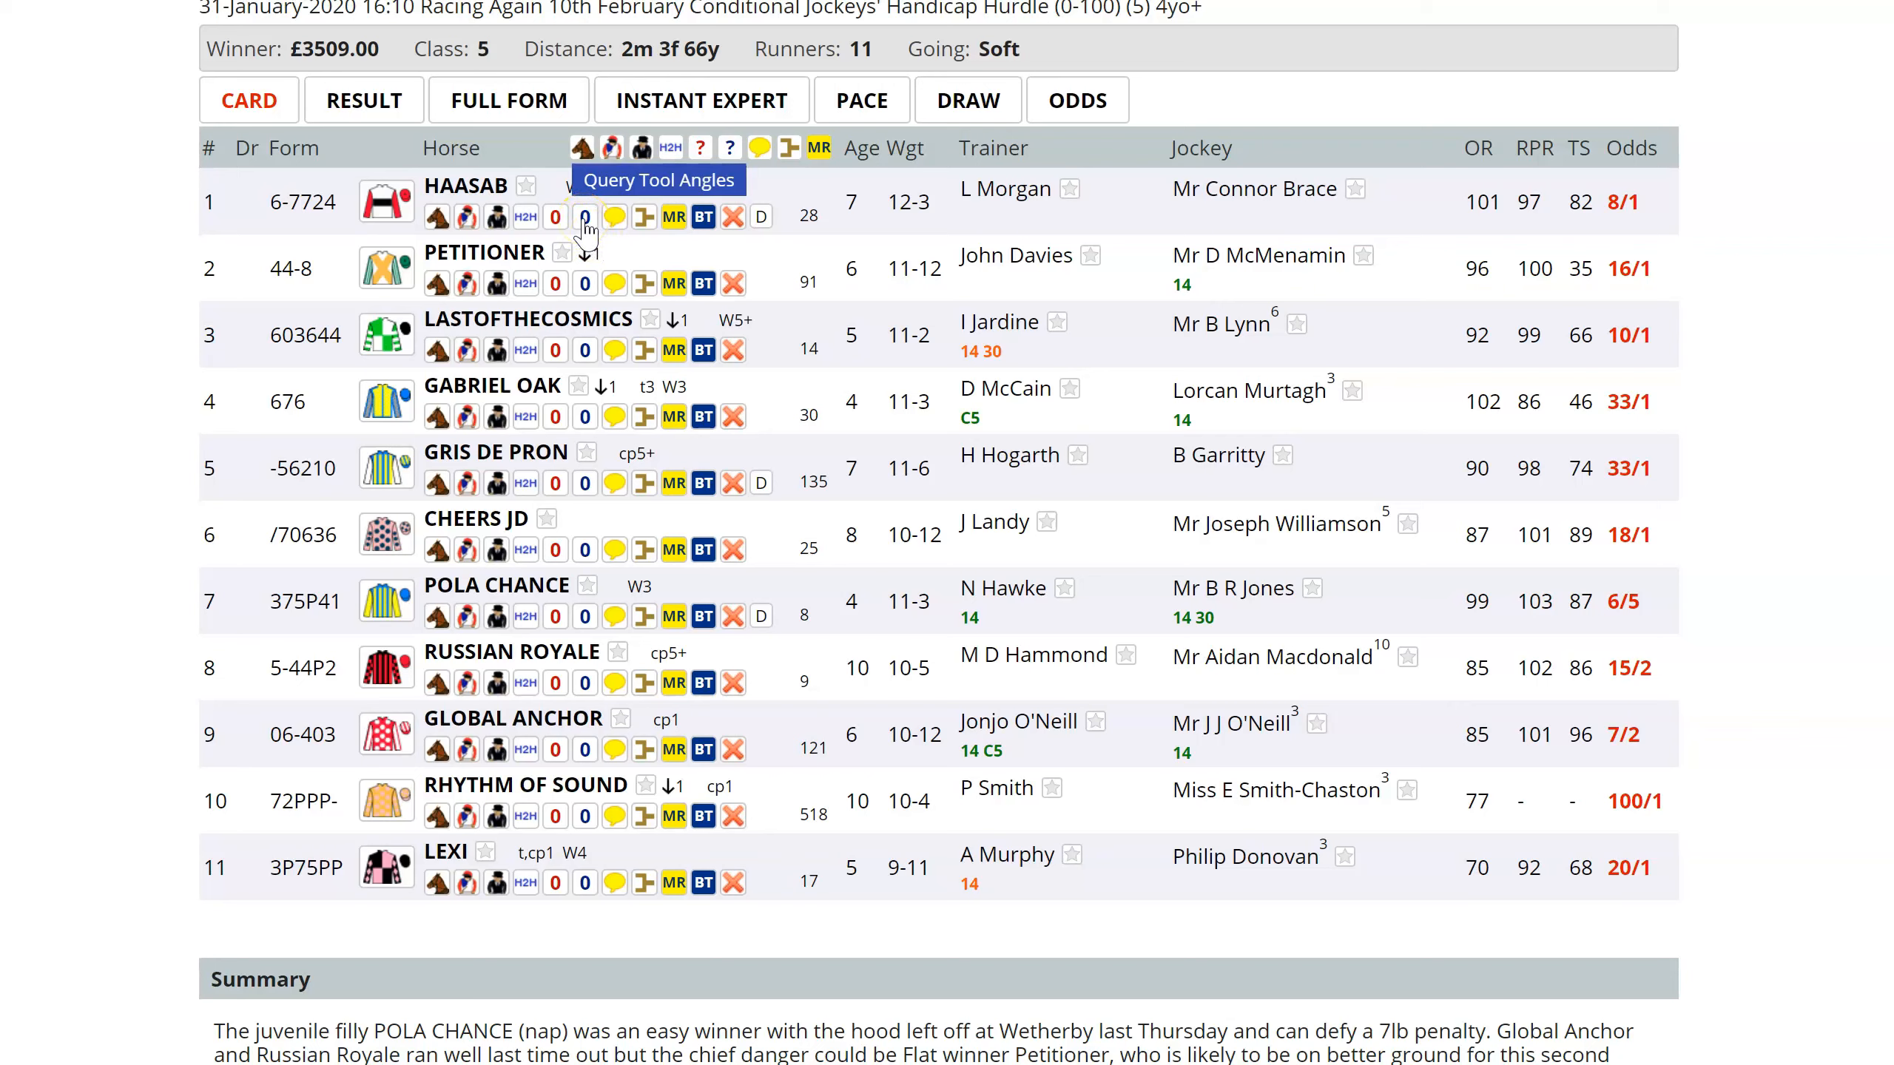
Inspect the Query Tool Angles indicators on the racecard and revisit the QT Angles Report section in the PDF user guide
{"action": "left_click", "coordinate": [588, 225]}
{"action": "left_click", "coordinate": [571, 420]}
{"action": "left_click", "coordinate": [565, 284]}
{"action": "left_click", "coordinate": [585, 341]}
{"action": "left_click", "coordinate": [579, 223]}
{"action": "left_click", "coordinate": [586, 232]}
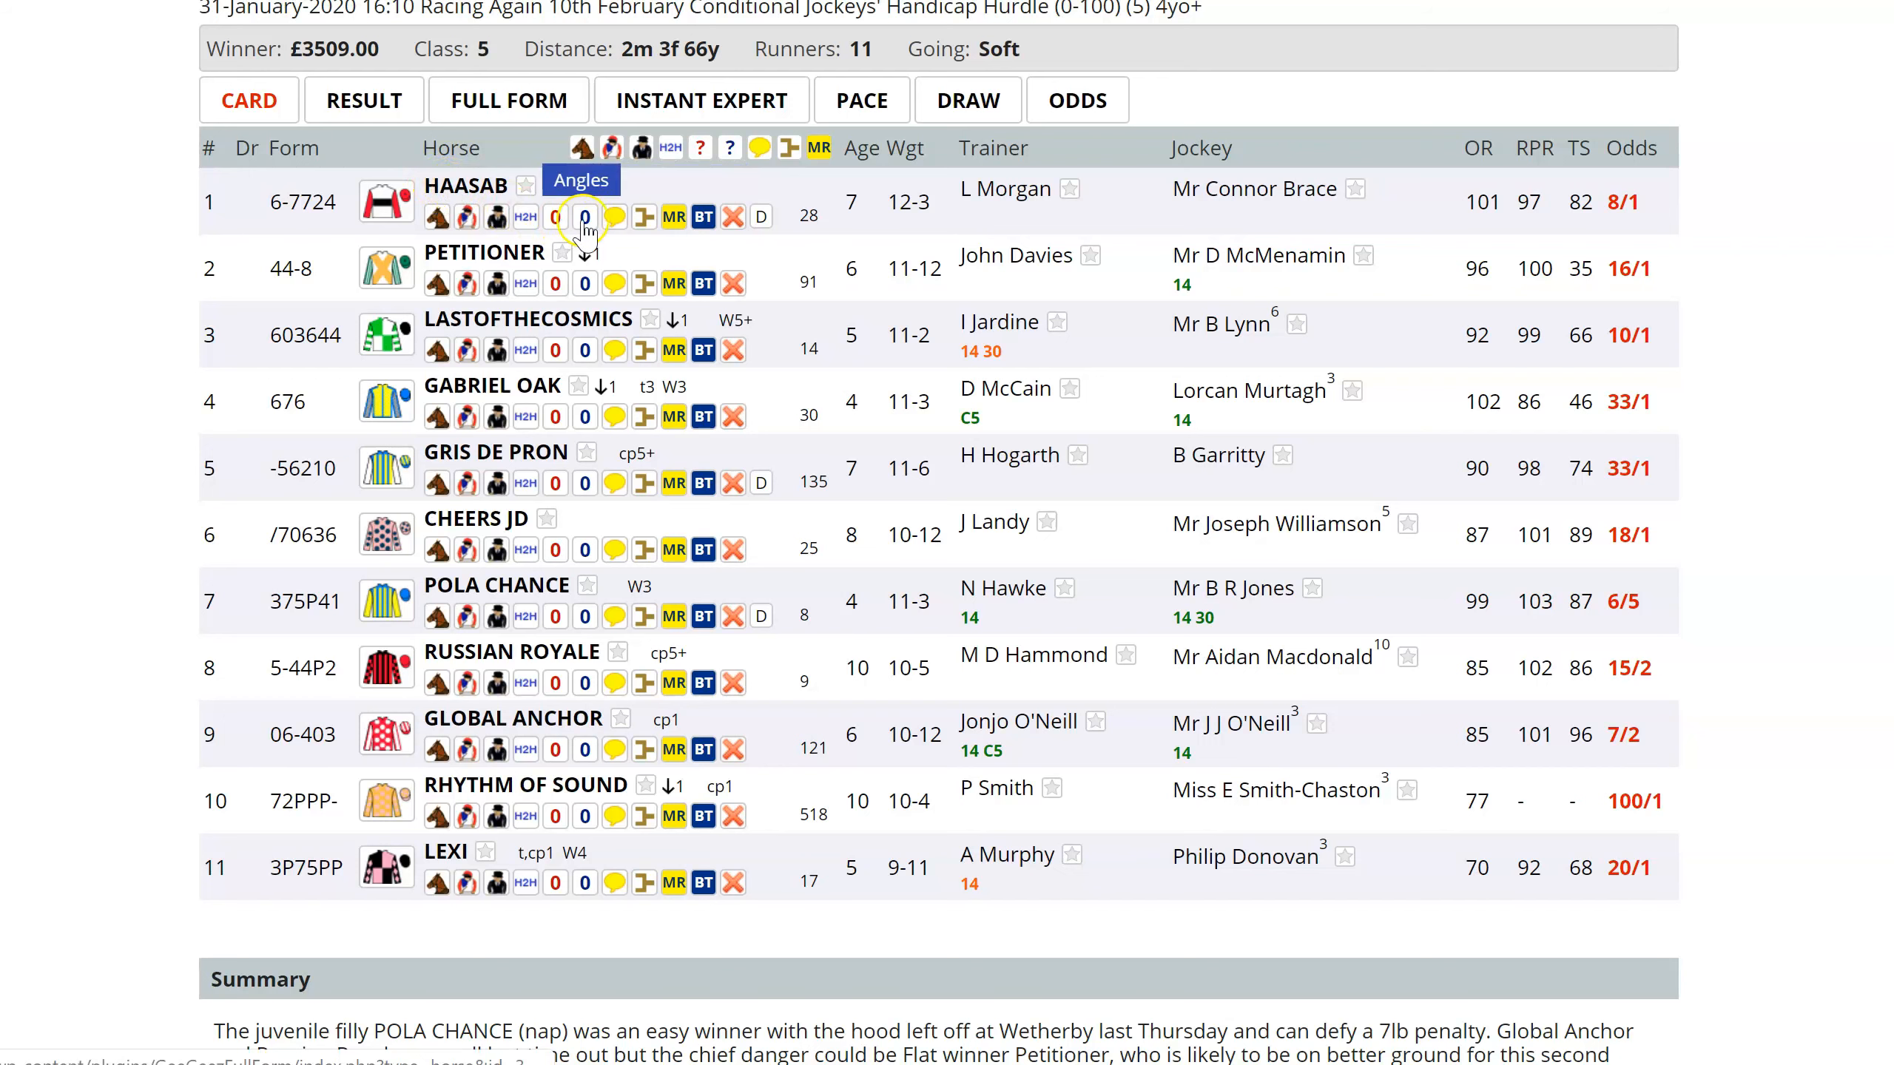
{"action": "left_click", "coordinate": [423, 240]}
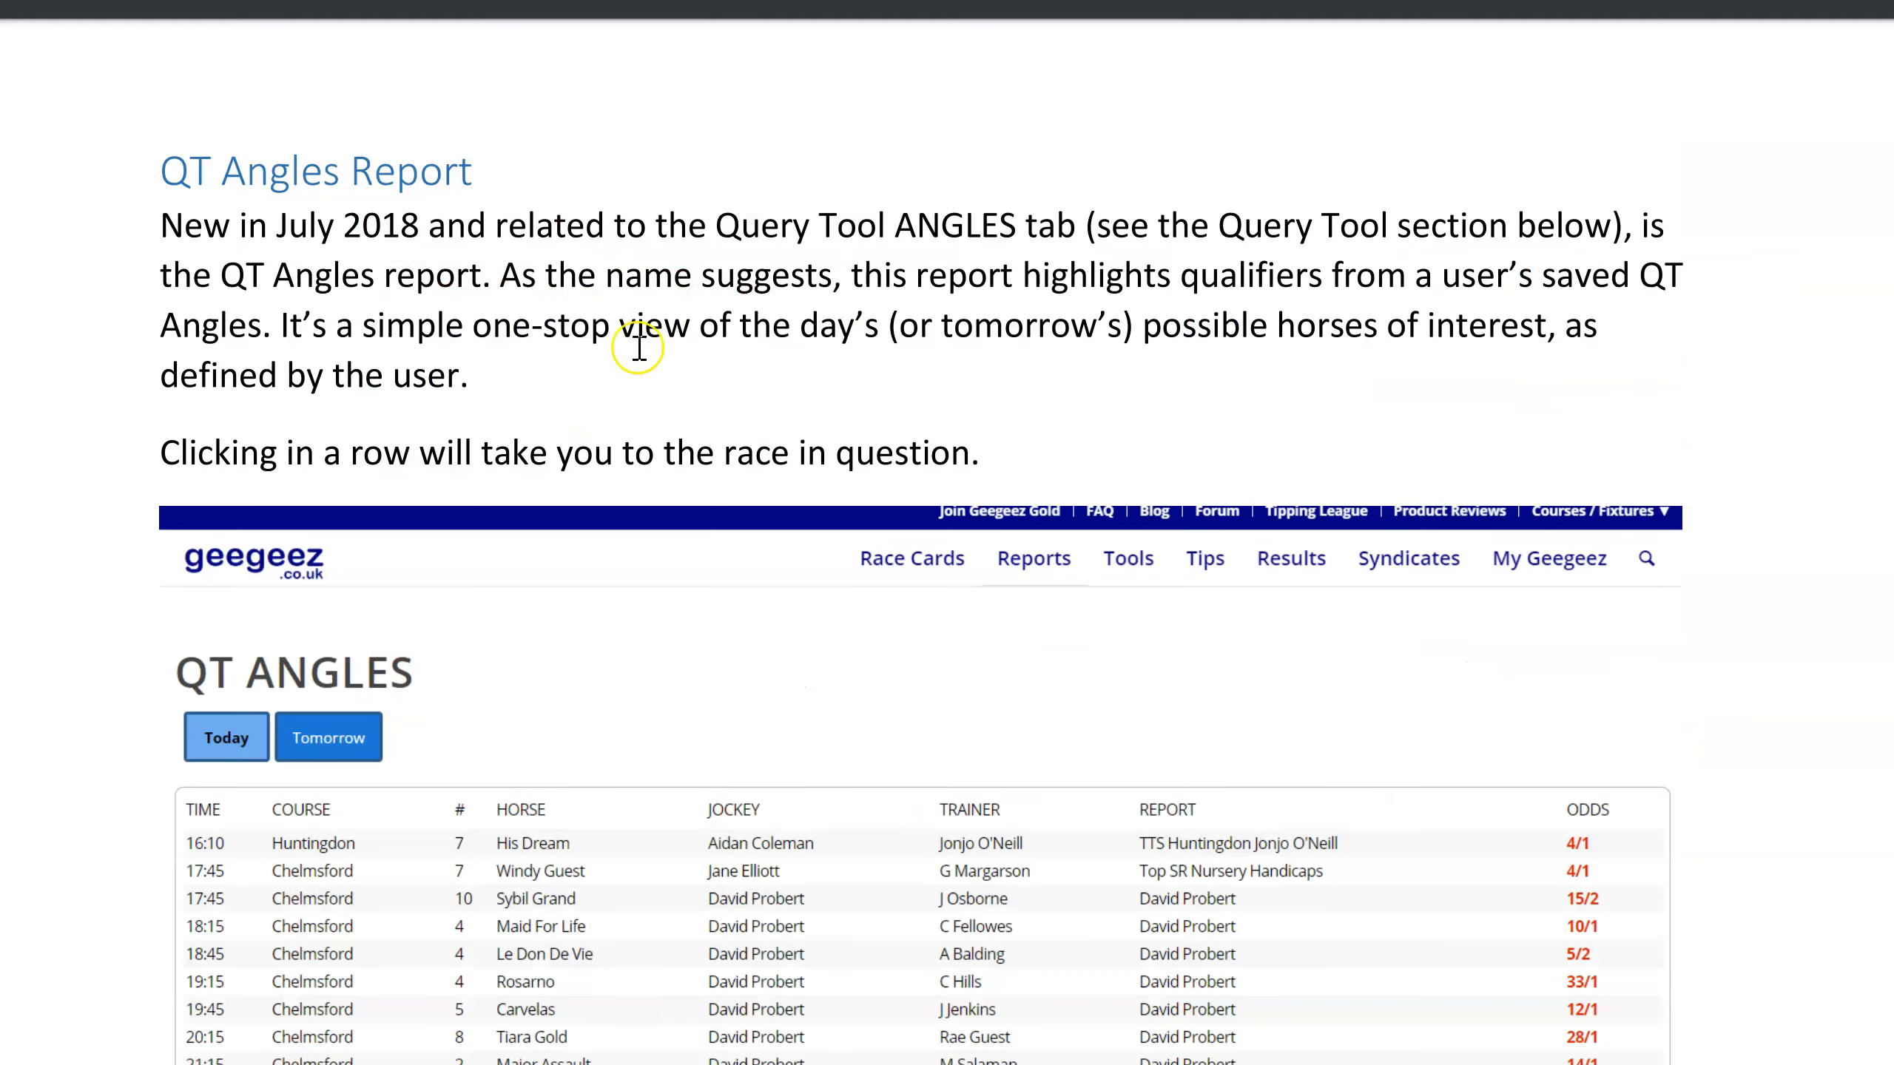
{"action": "scroll", "coordinate": [523, 373], "scroll_direction": "down", "scroll_amount": 4}
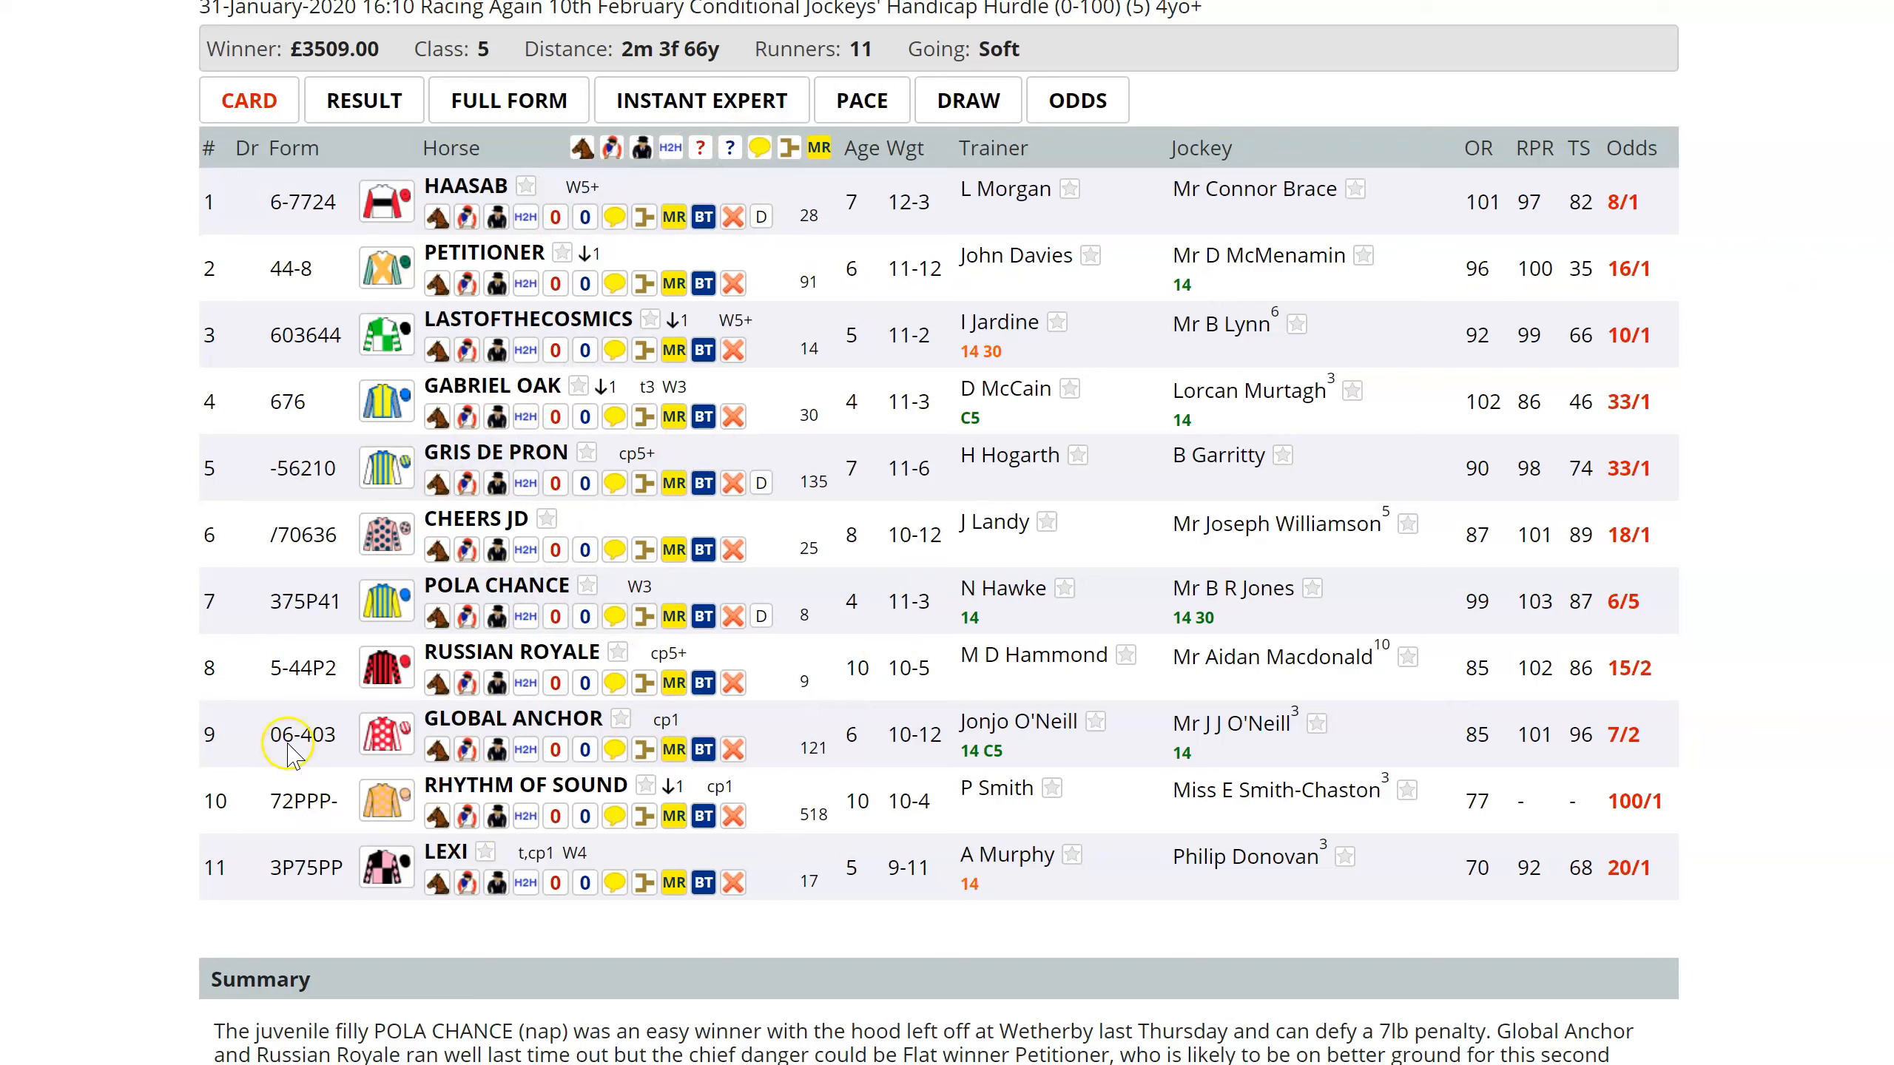
Open the Query Tool from the Geegeez racecard, load the saved angle "AW Handicap Jockeys (10/1 max)" and generate its report
{"action": "scroll", "coordinate": [274, 608], "scroll_direction": "up", "scroll_amount": 4}
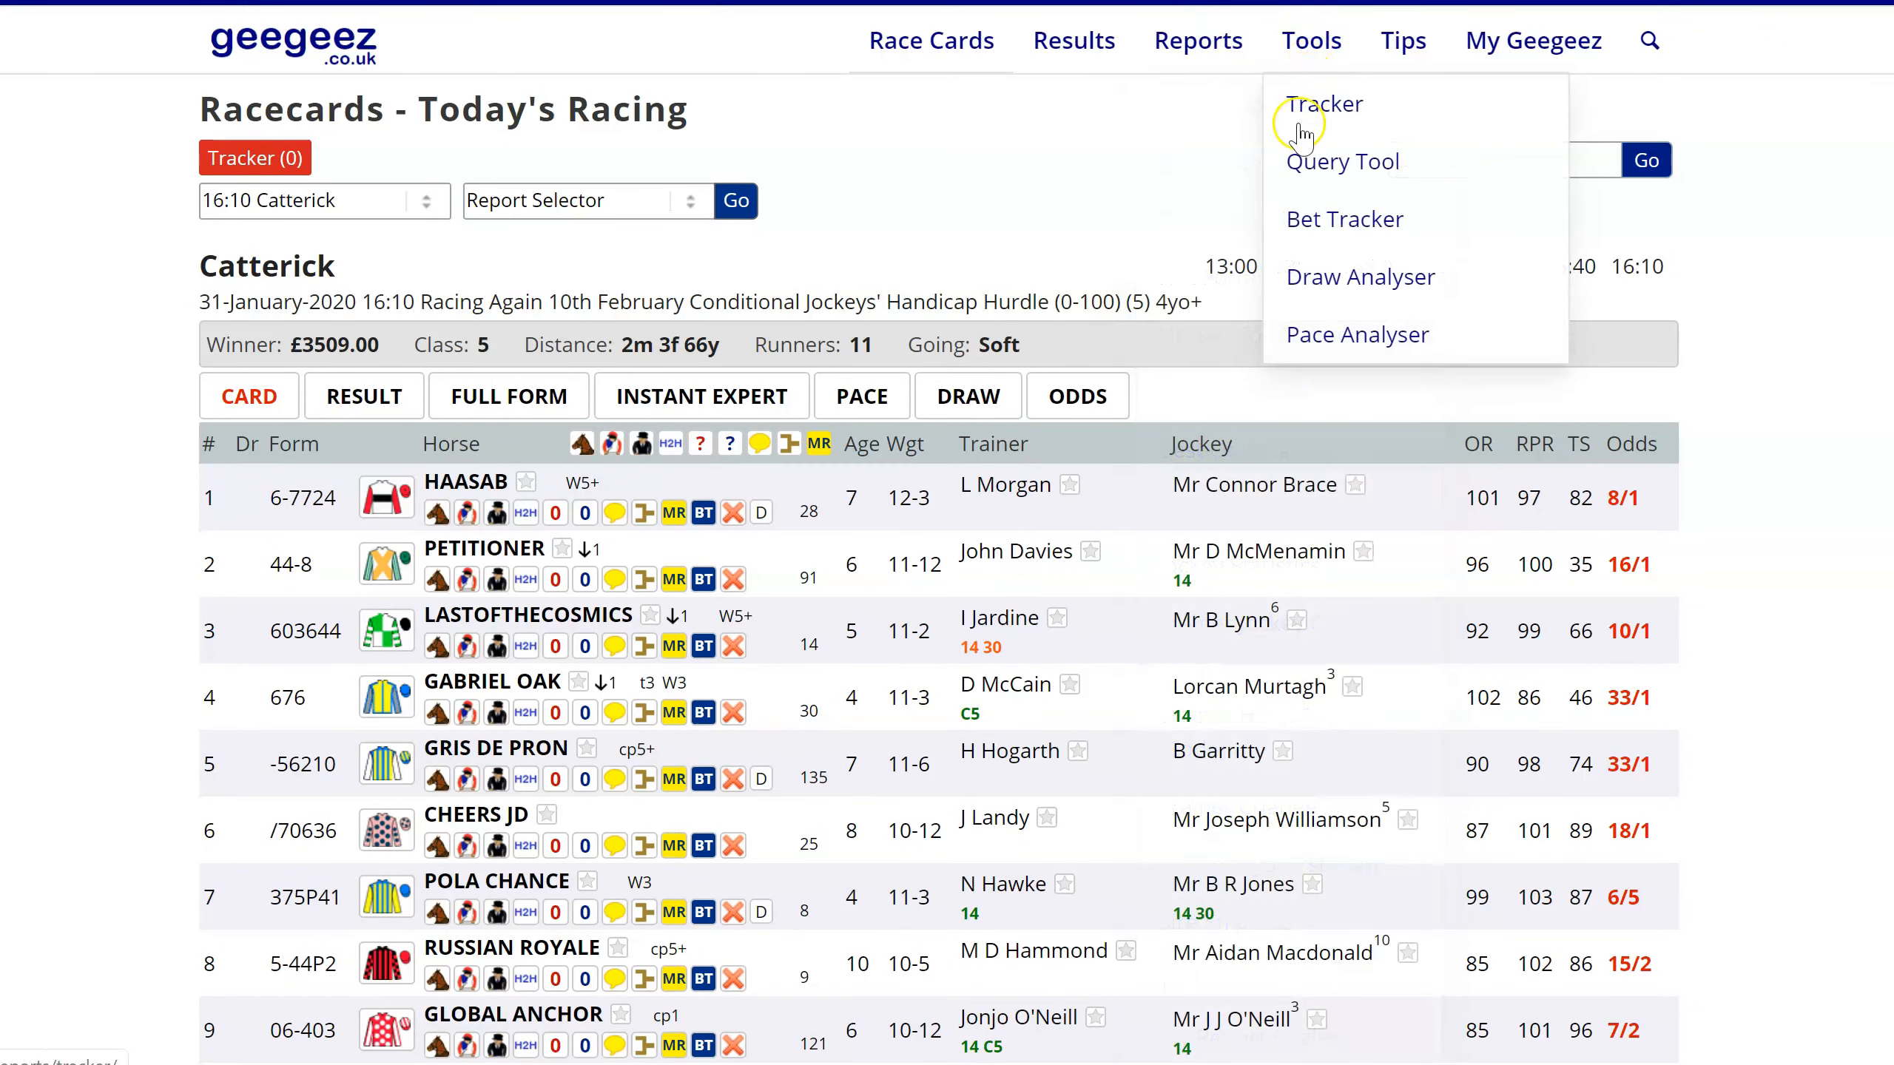
{"action": "left_click", "coordinate": [1327, 162]}
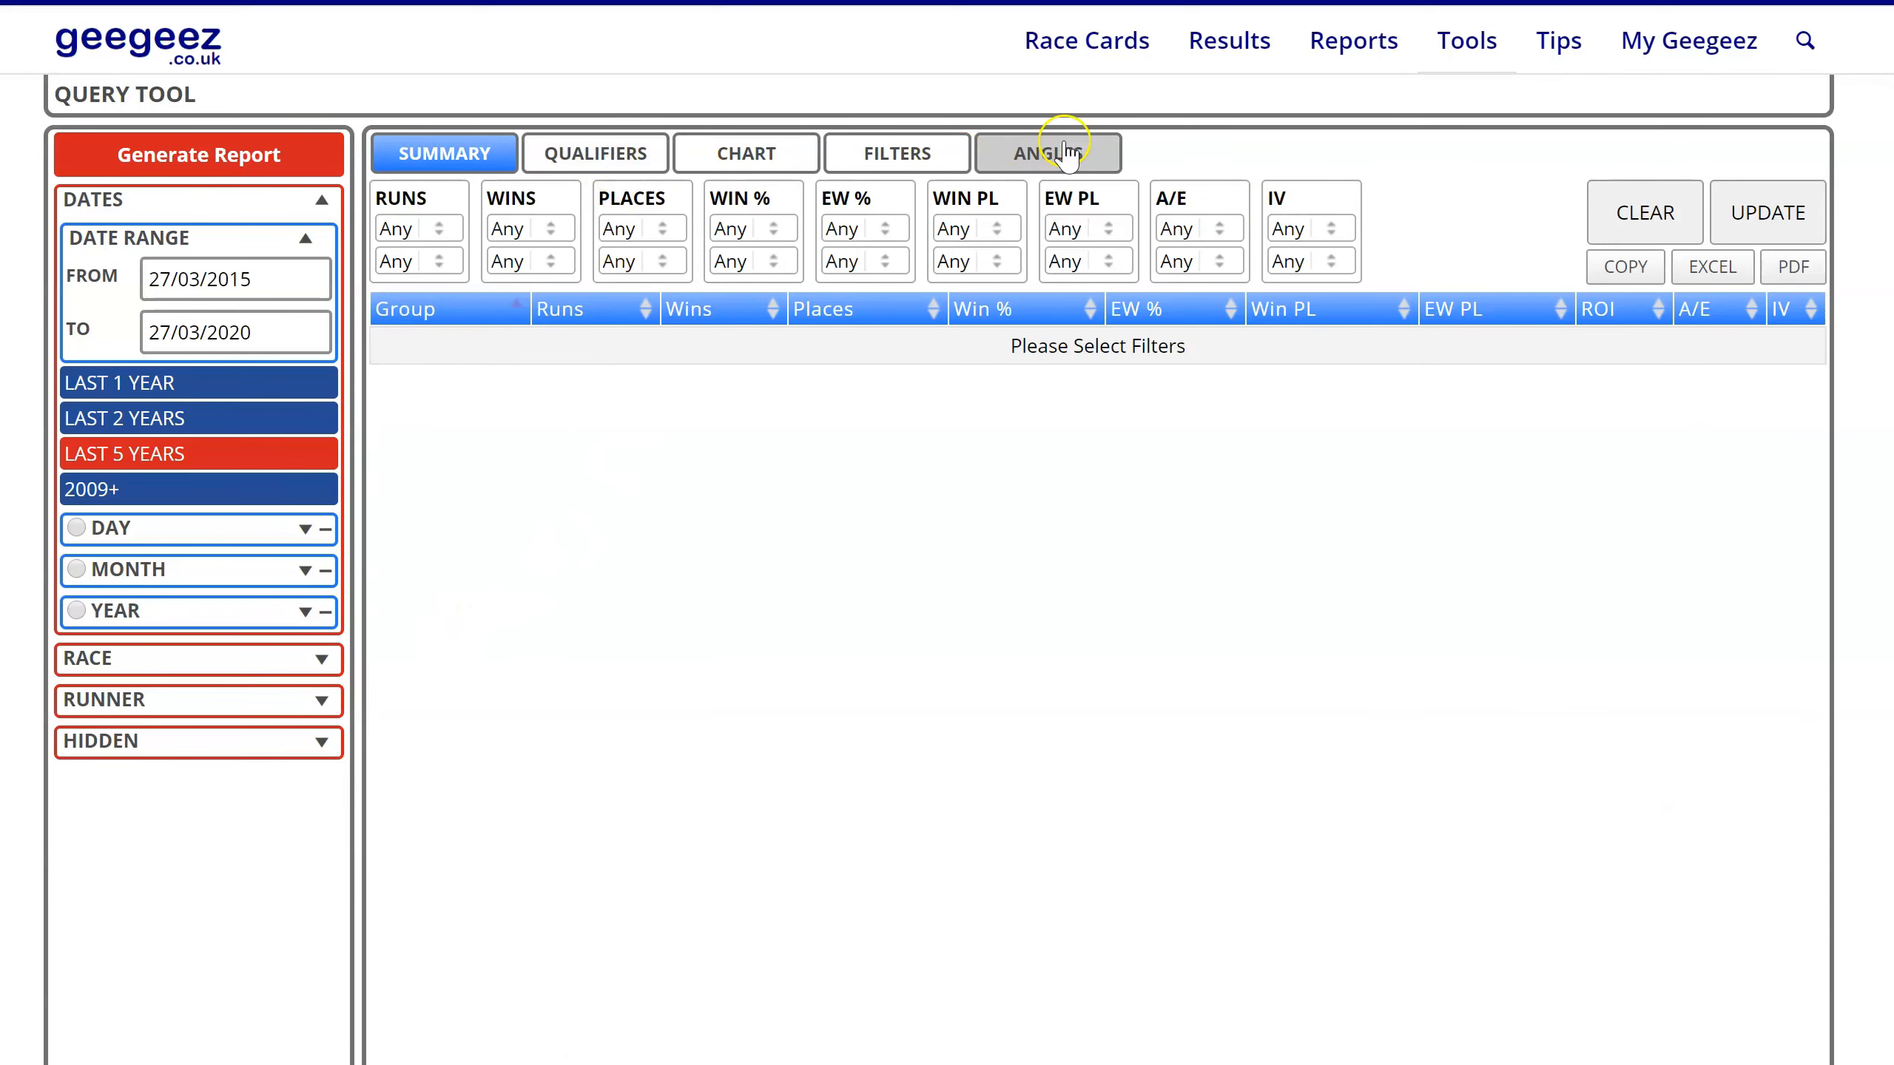
{"action": "left_click", "coordinate": [1042, 155]}
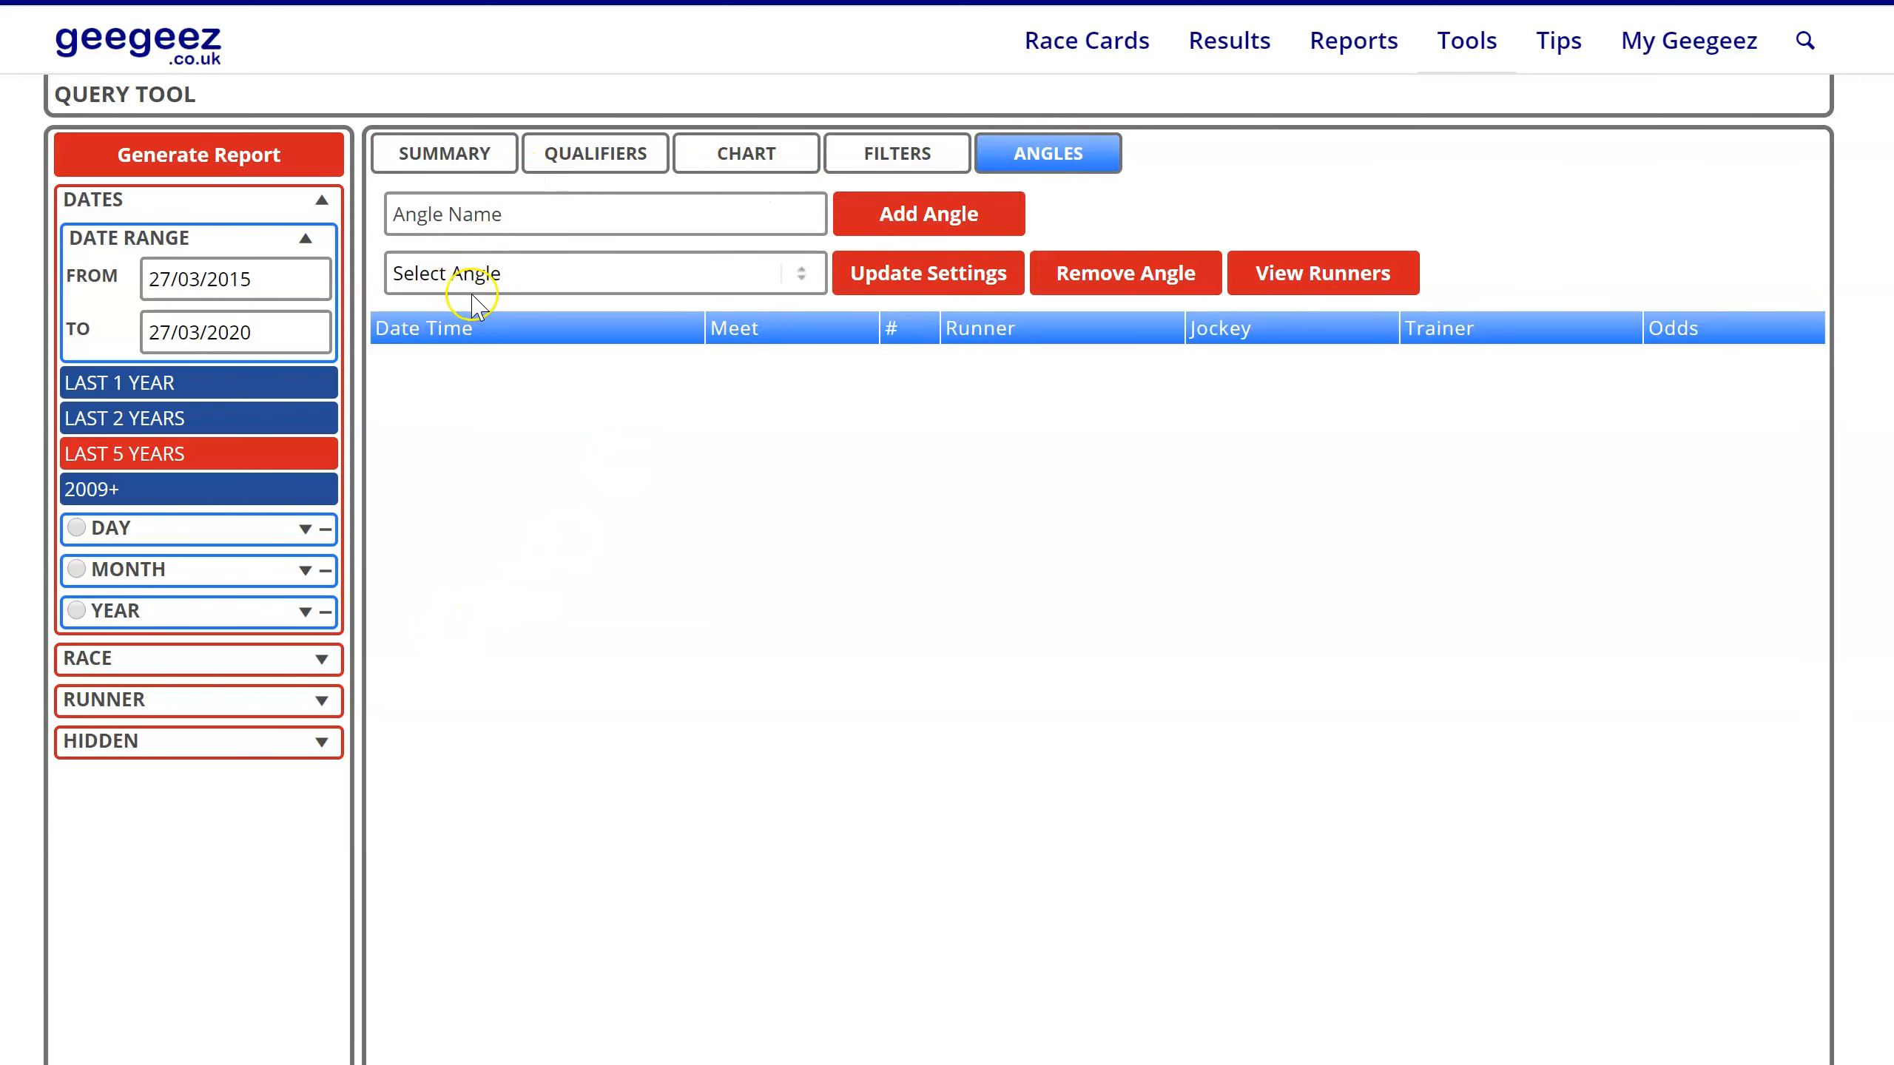
{"action": "left_click", "coordinate": [516, 277]}
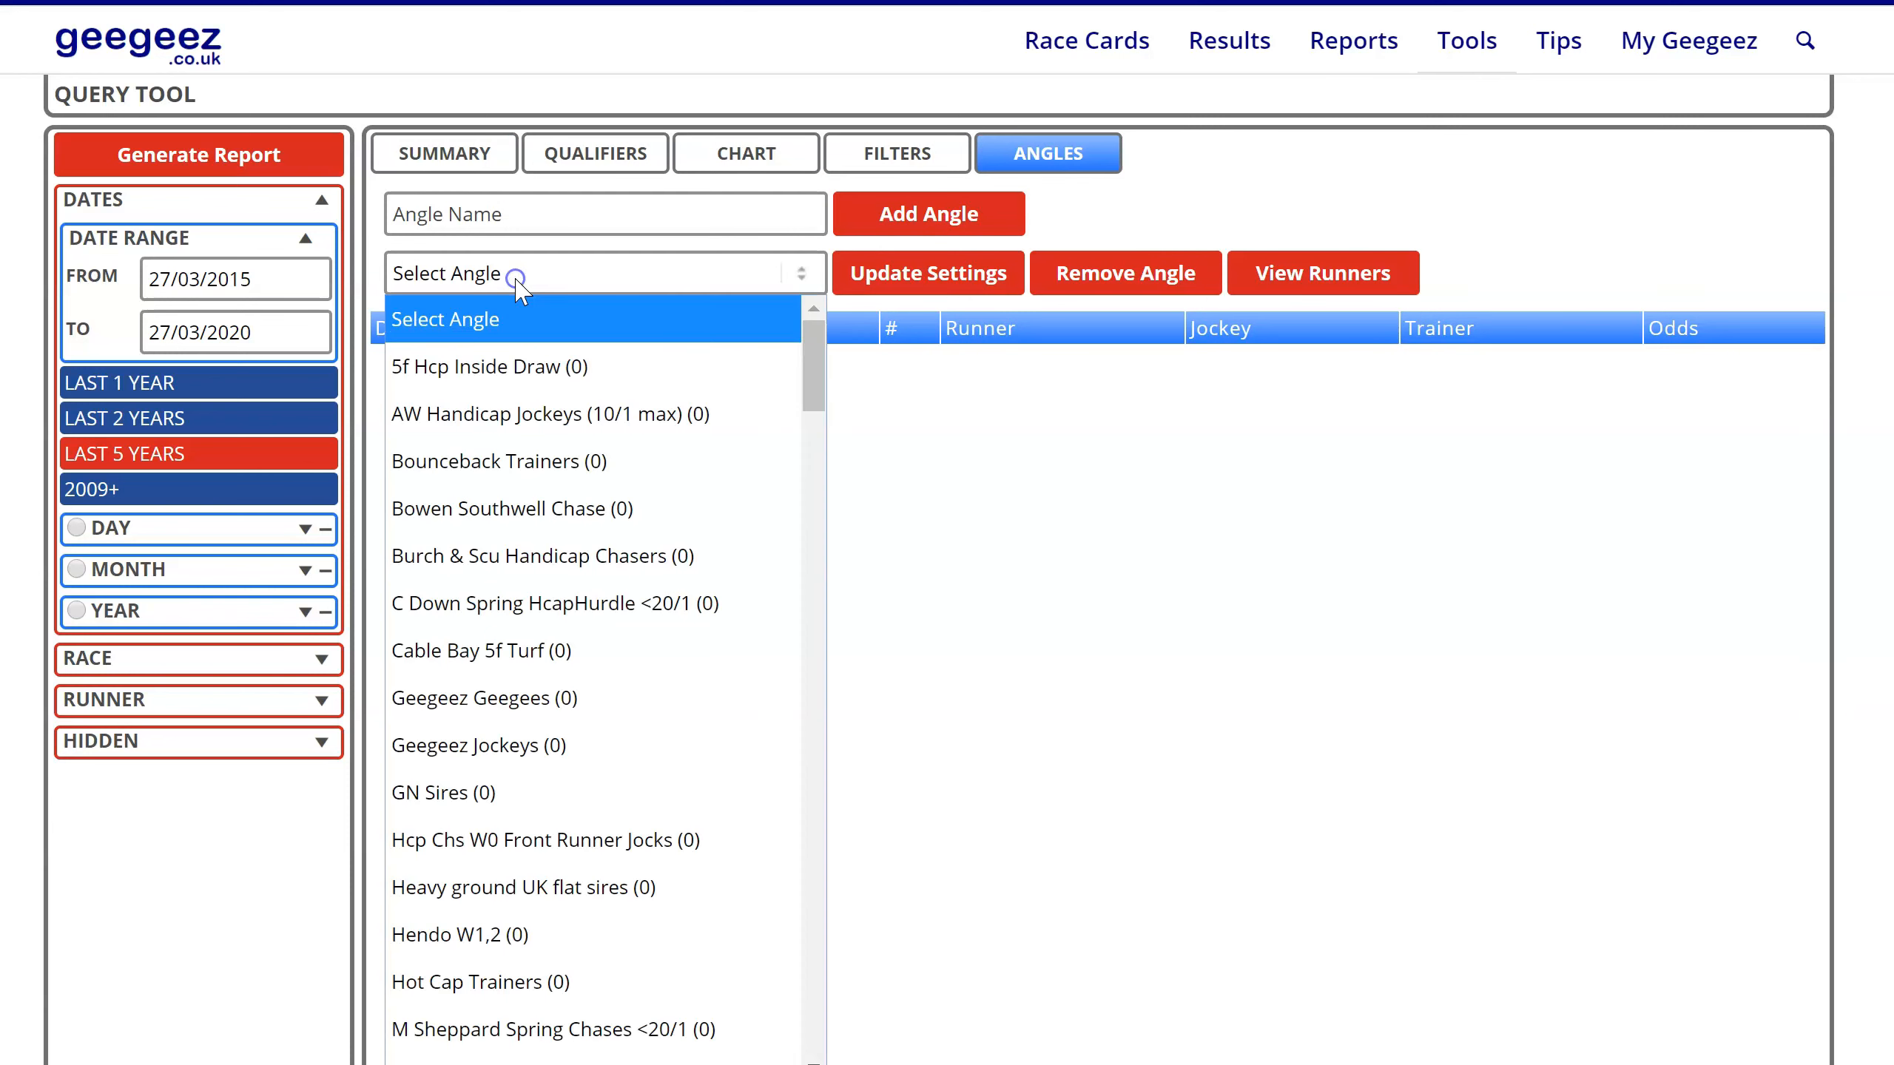
{"action": "left_click", "coordinate": [494, 415]}
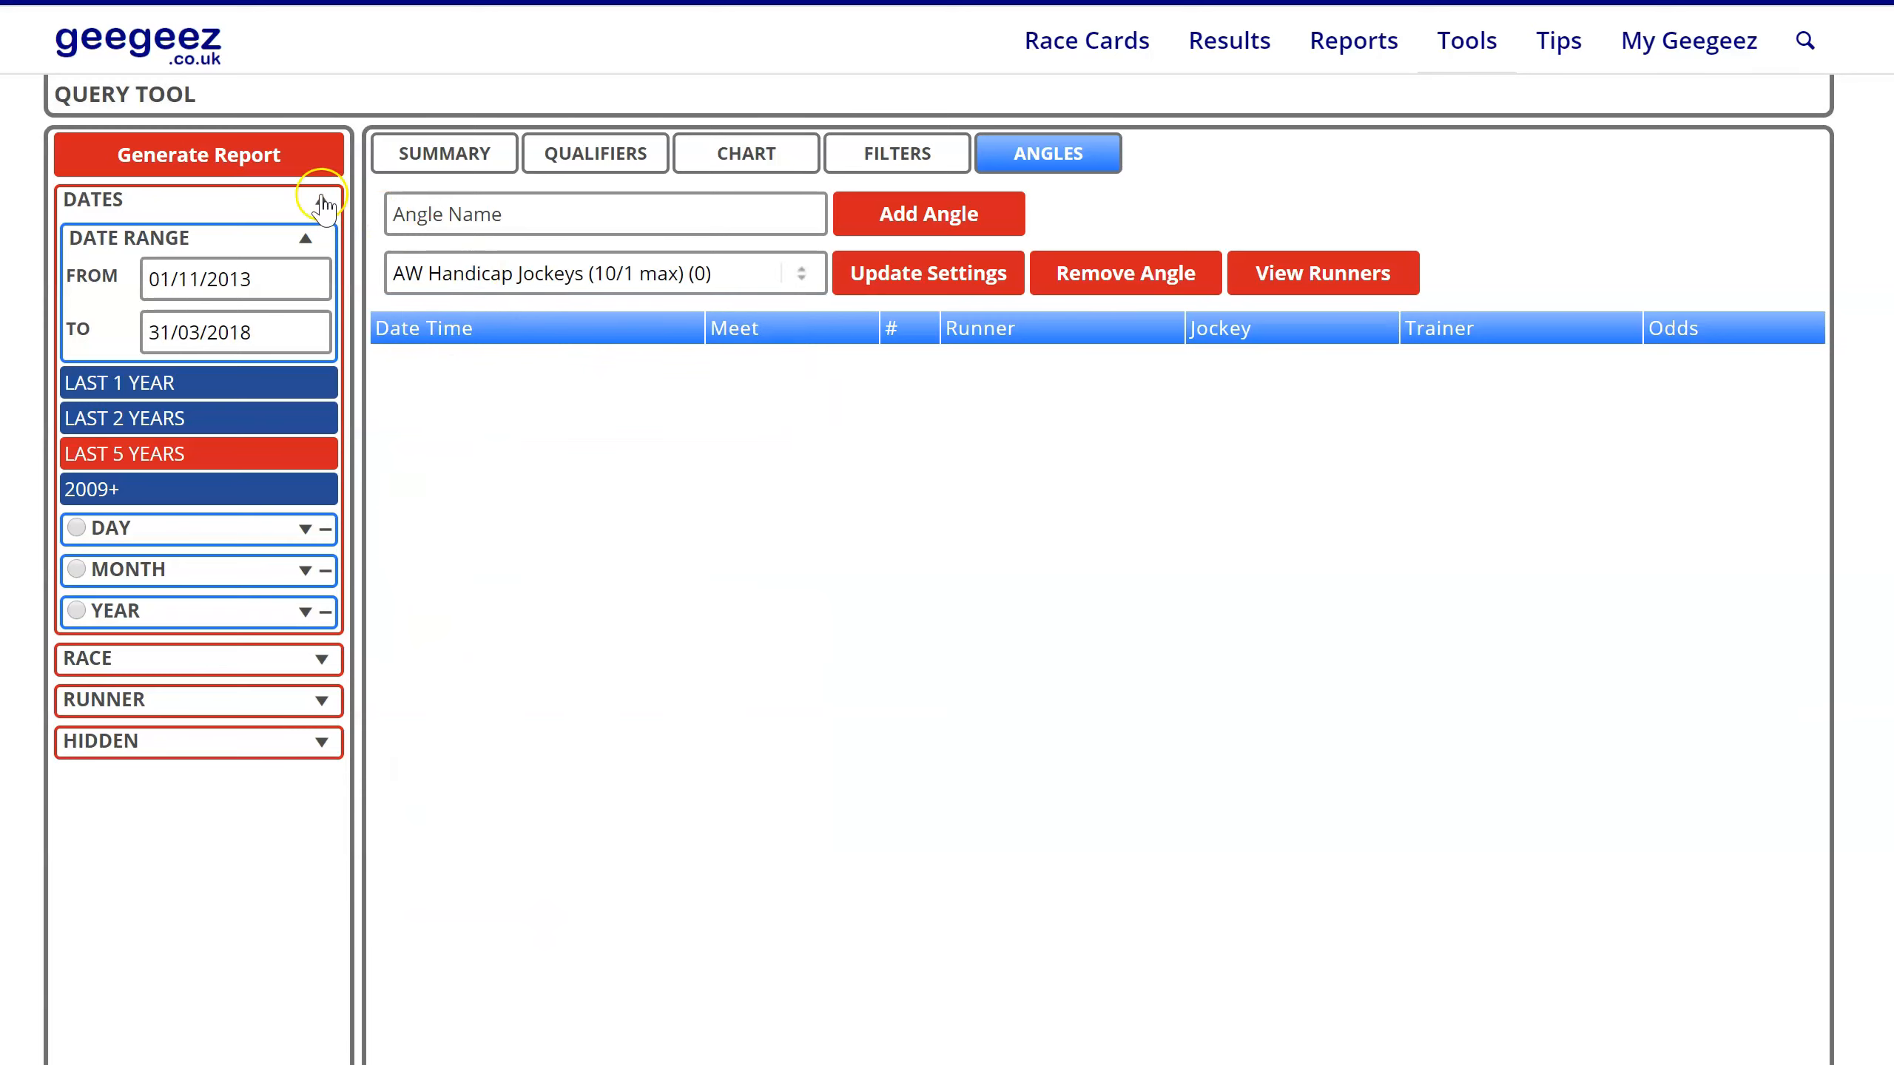
{"action": "left_click", "coordinate": [235, 179]}
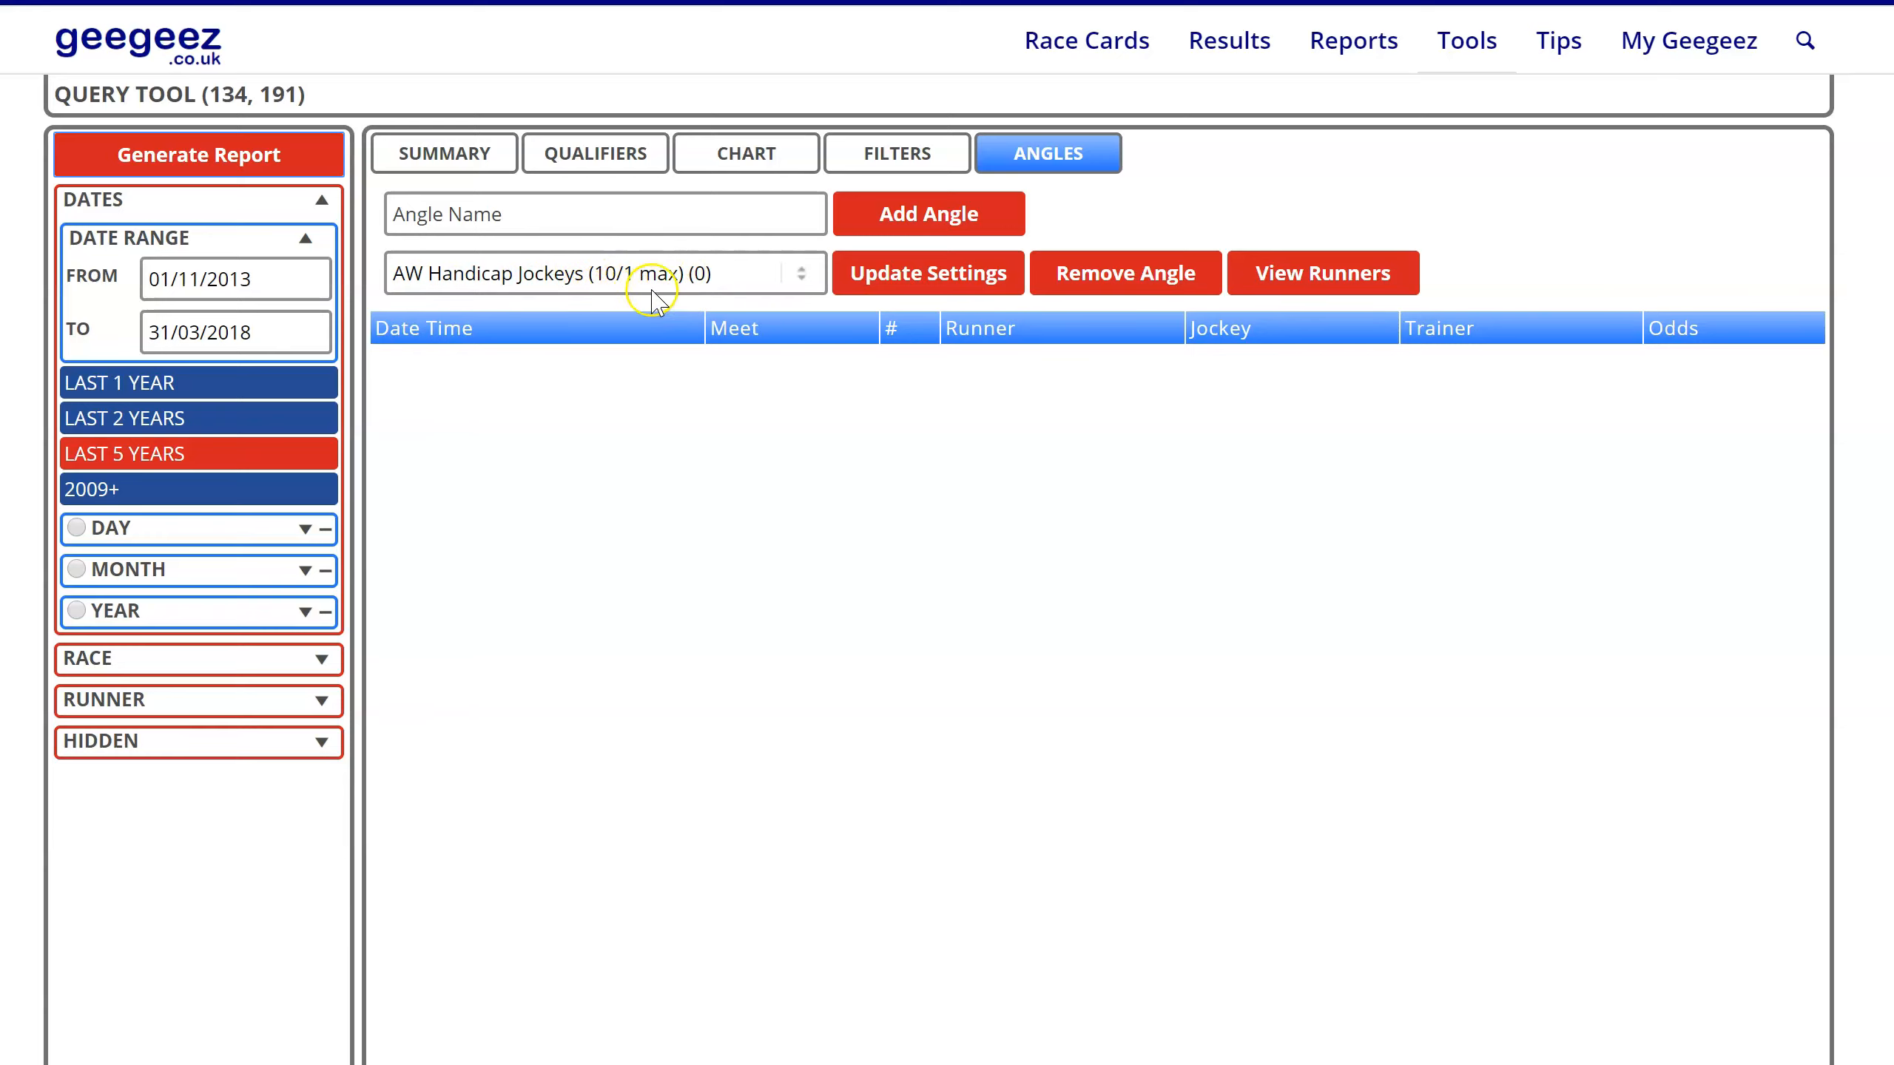
Review the loaded angle's filters and its jockey summary, paying attention to the maximum odds setting
{"action": "left_click", "coordinate": [892, 158]}
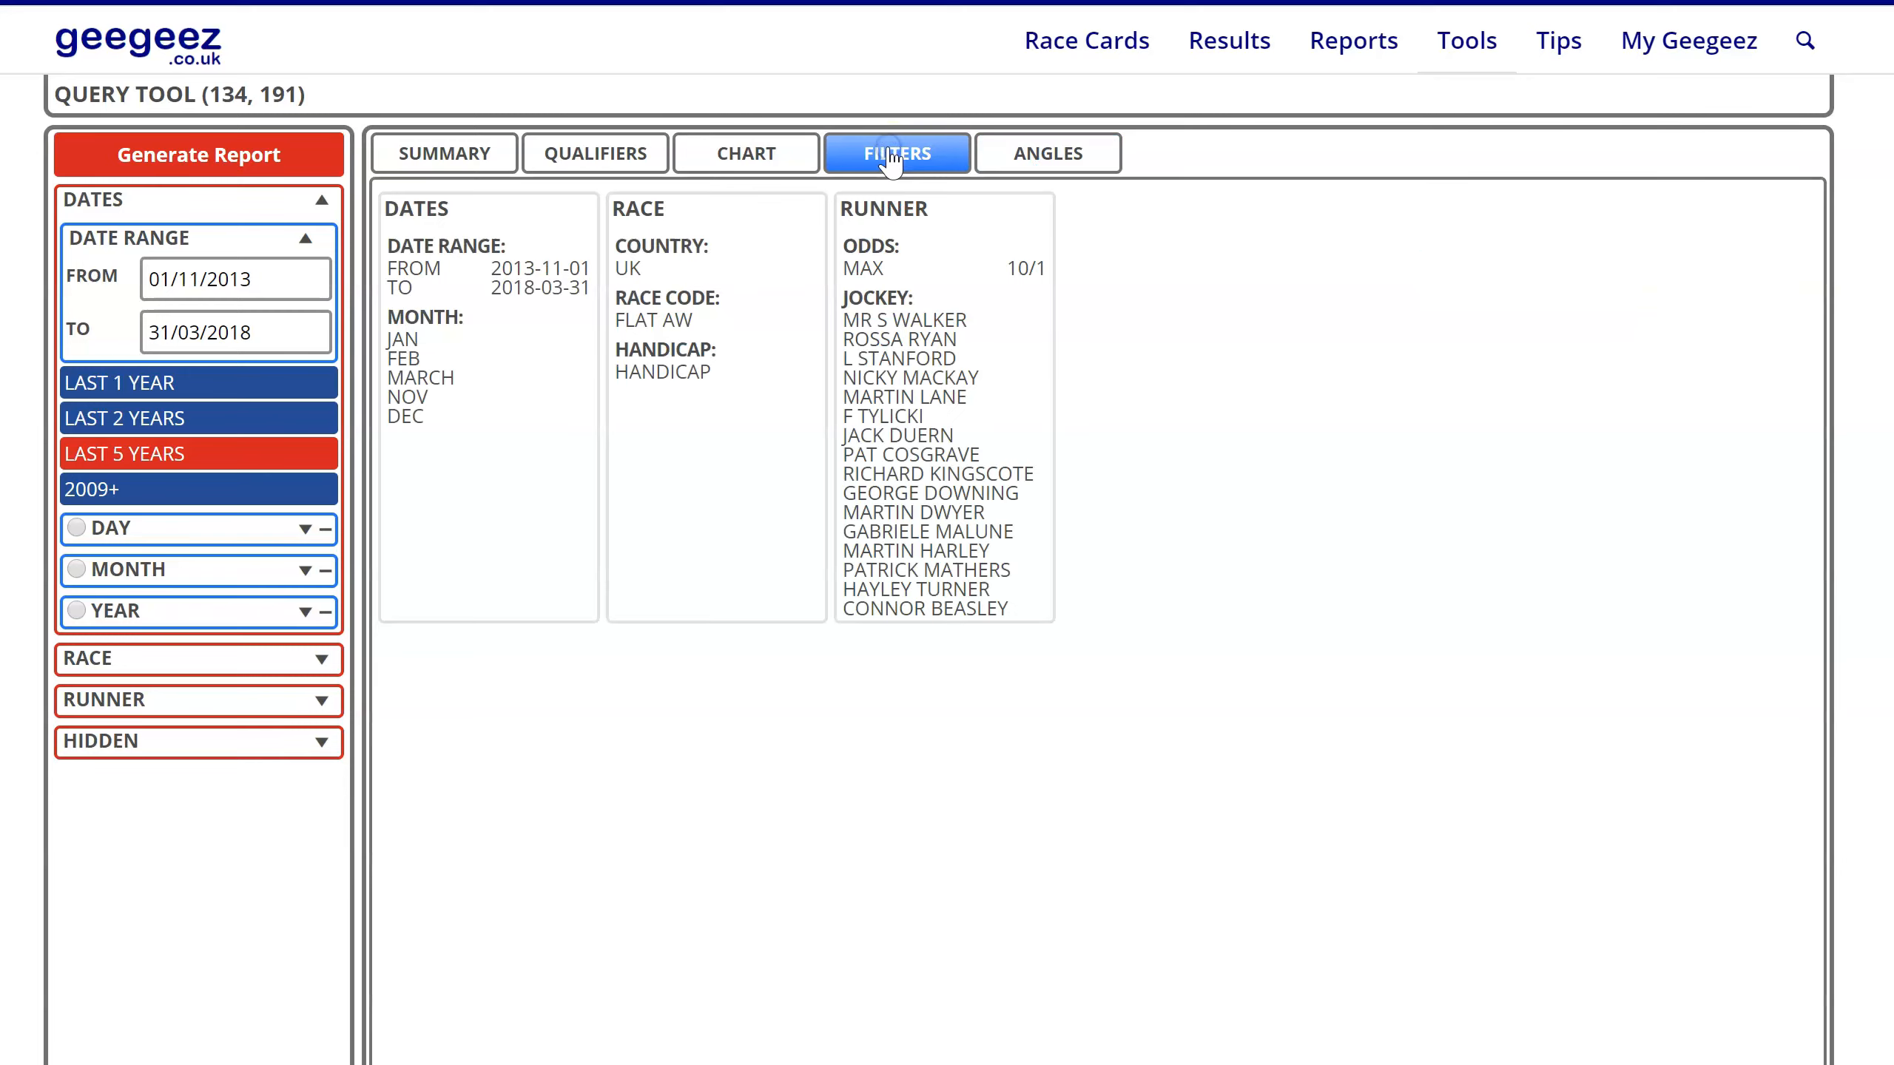
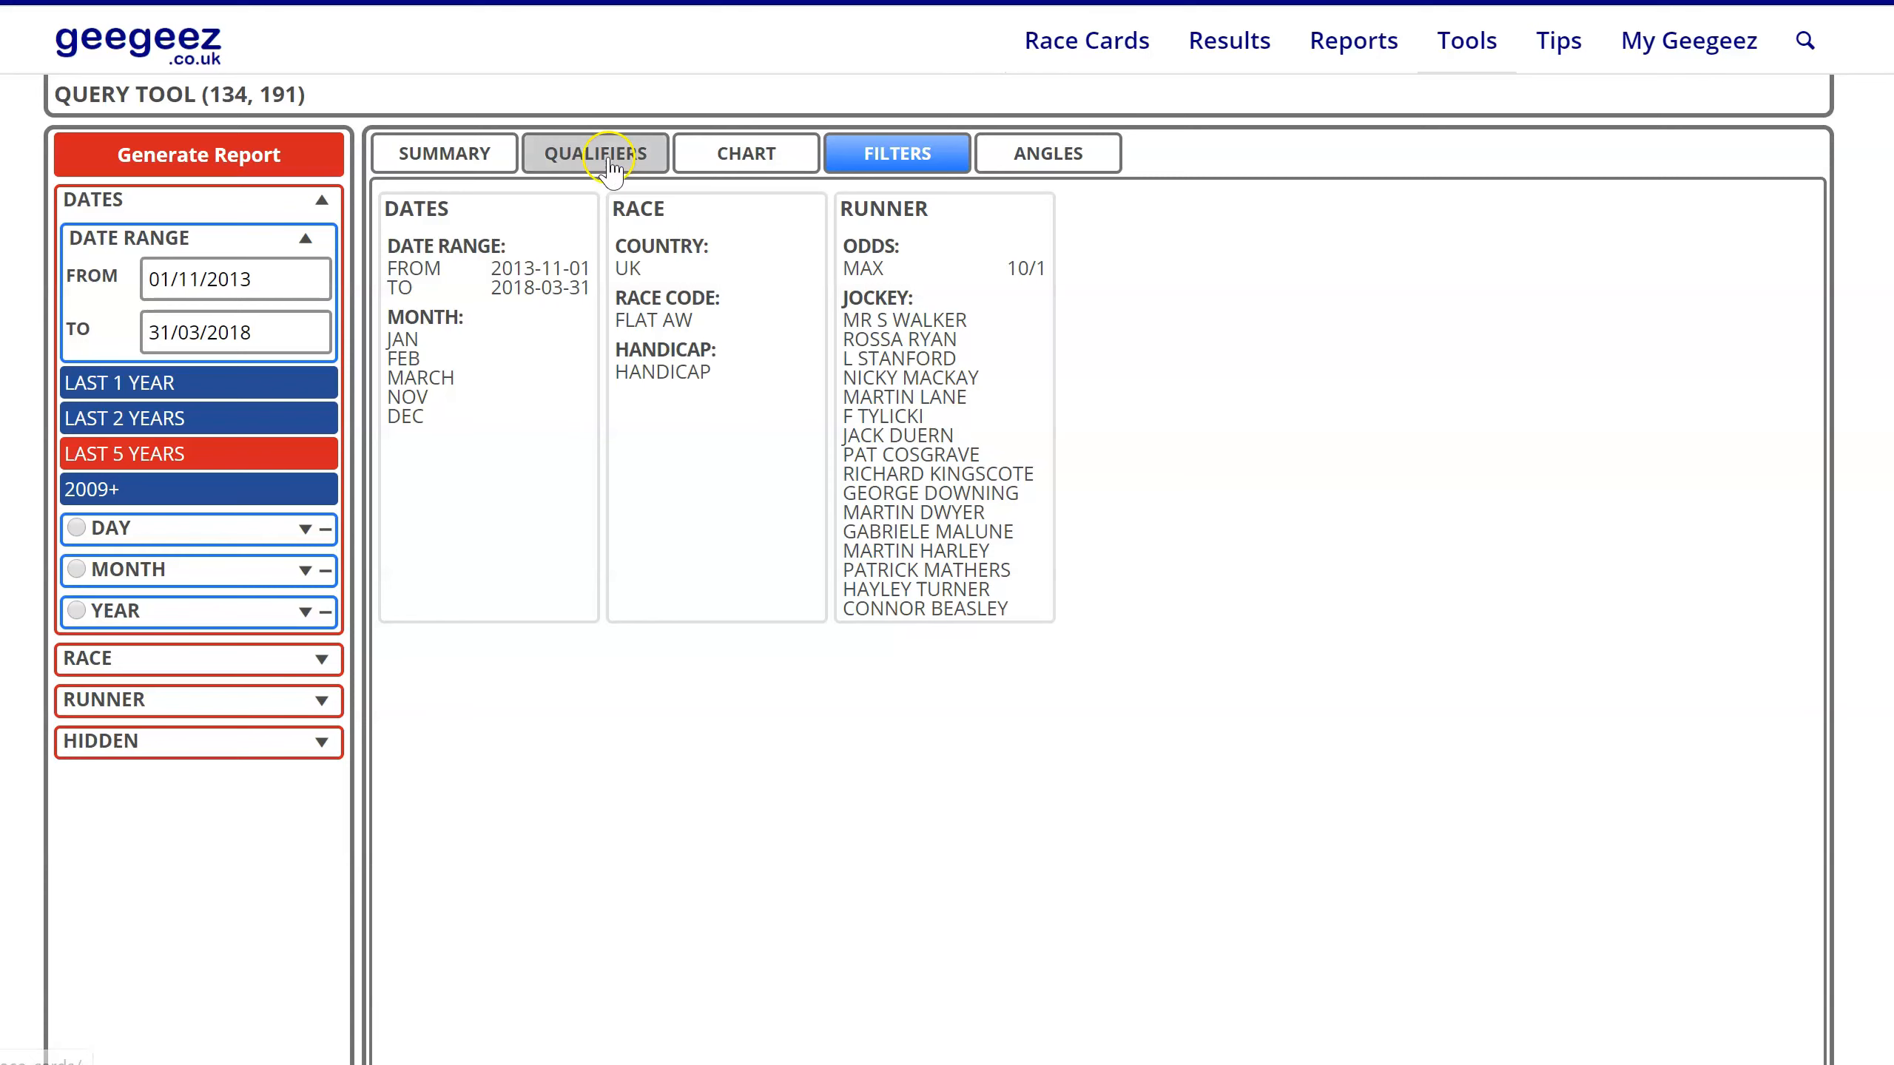
{"action": "left_click", "coordinate": [424, 153]}
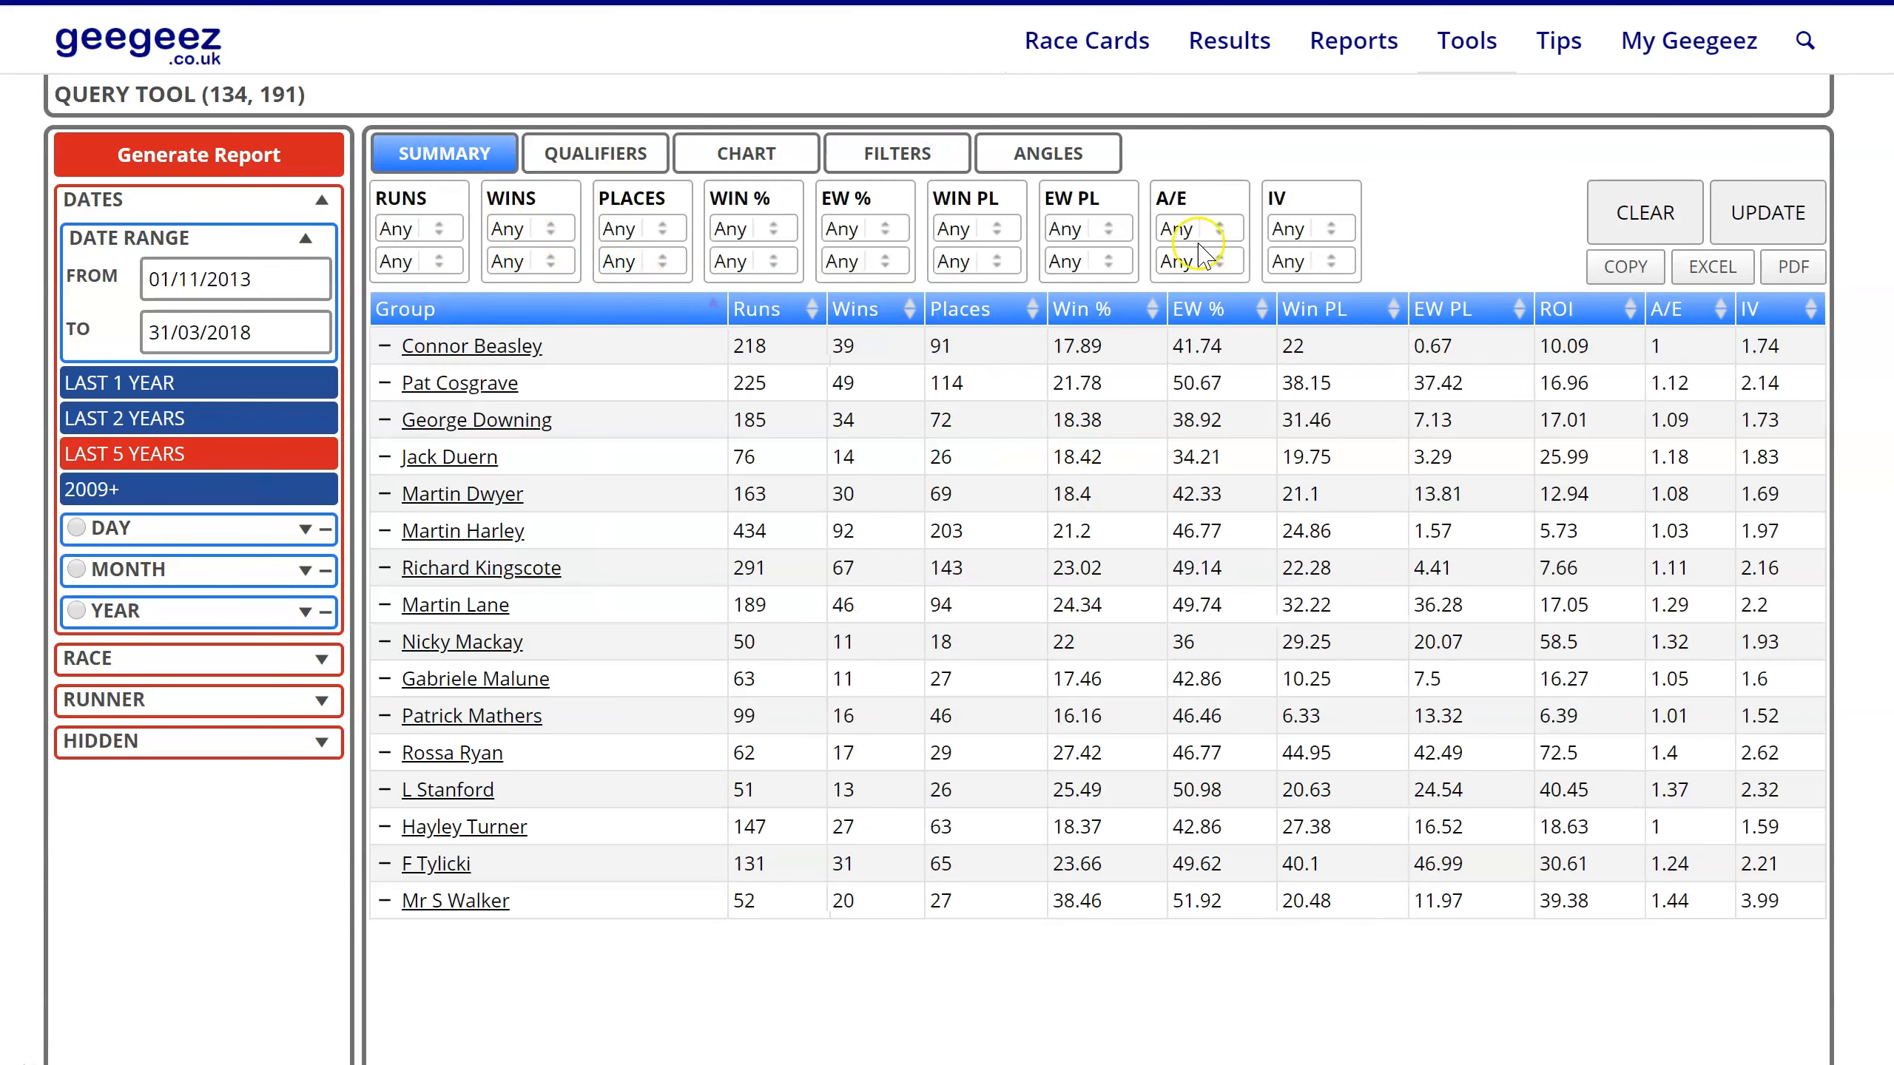
{"action": "left_click", "coordinate": [888, 150]}
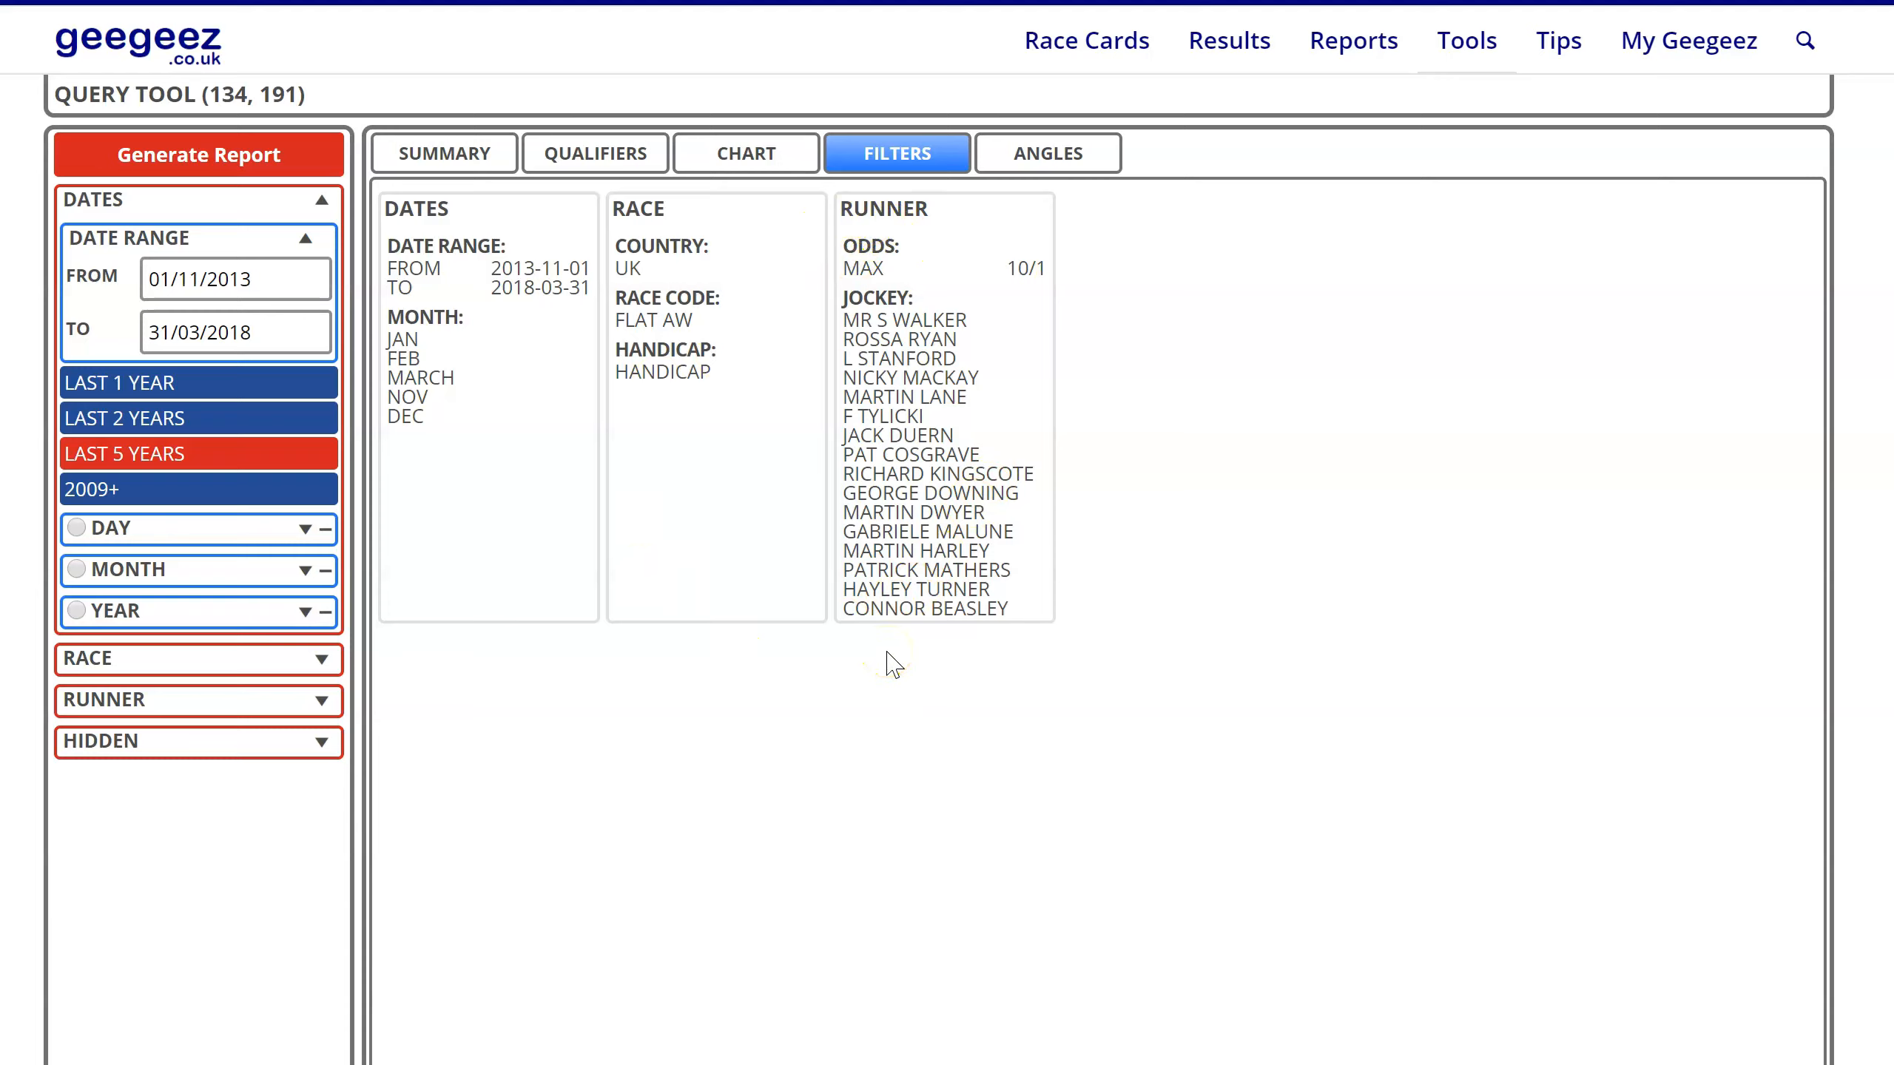
{"action": "left_click", "coordinate": [858, 656]}
{"action": "left_click", "coordinate": [848, 244]}
{"action": "left_click_drag", "start_coordinate": [848, 244], "coordinate": [1046, 267]}
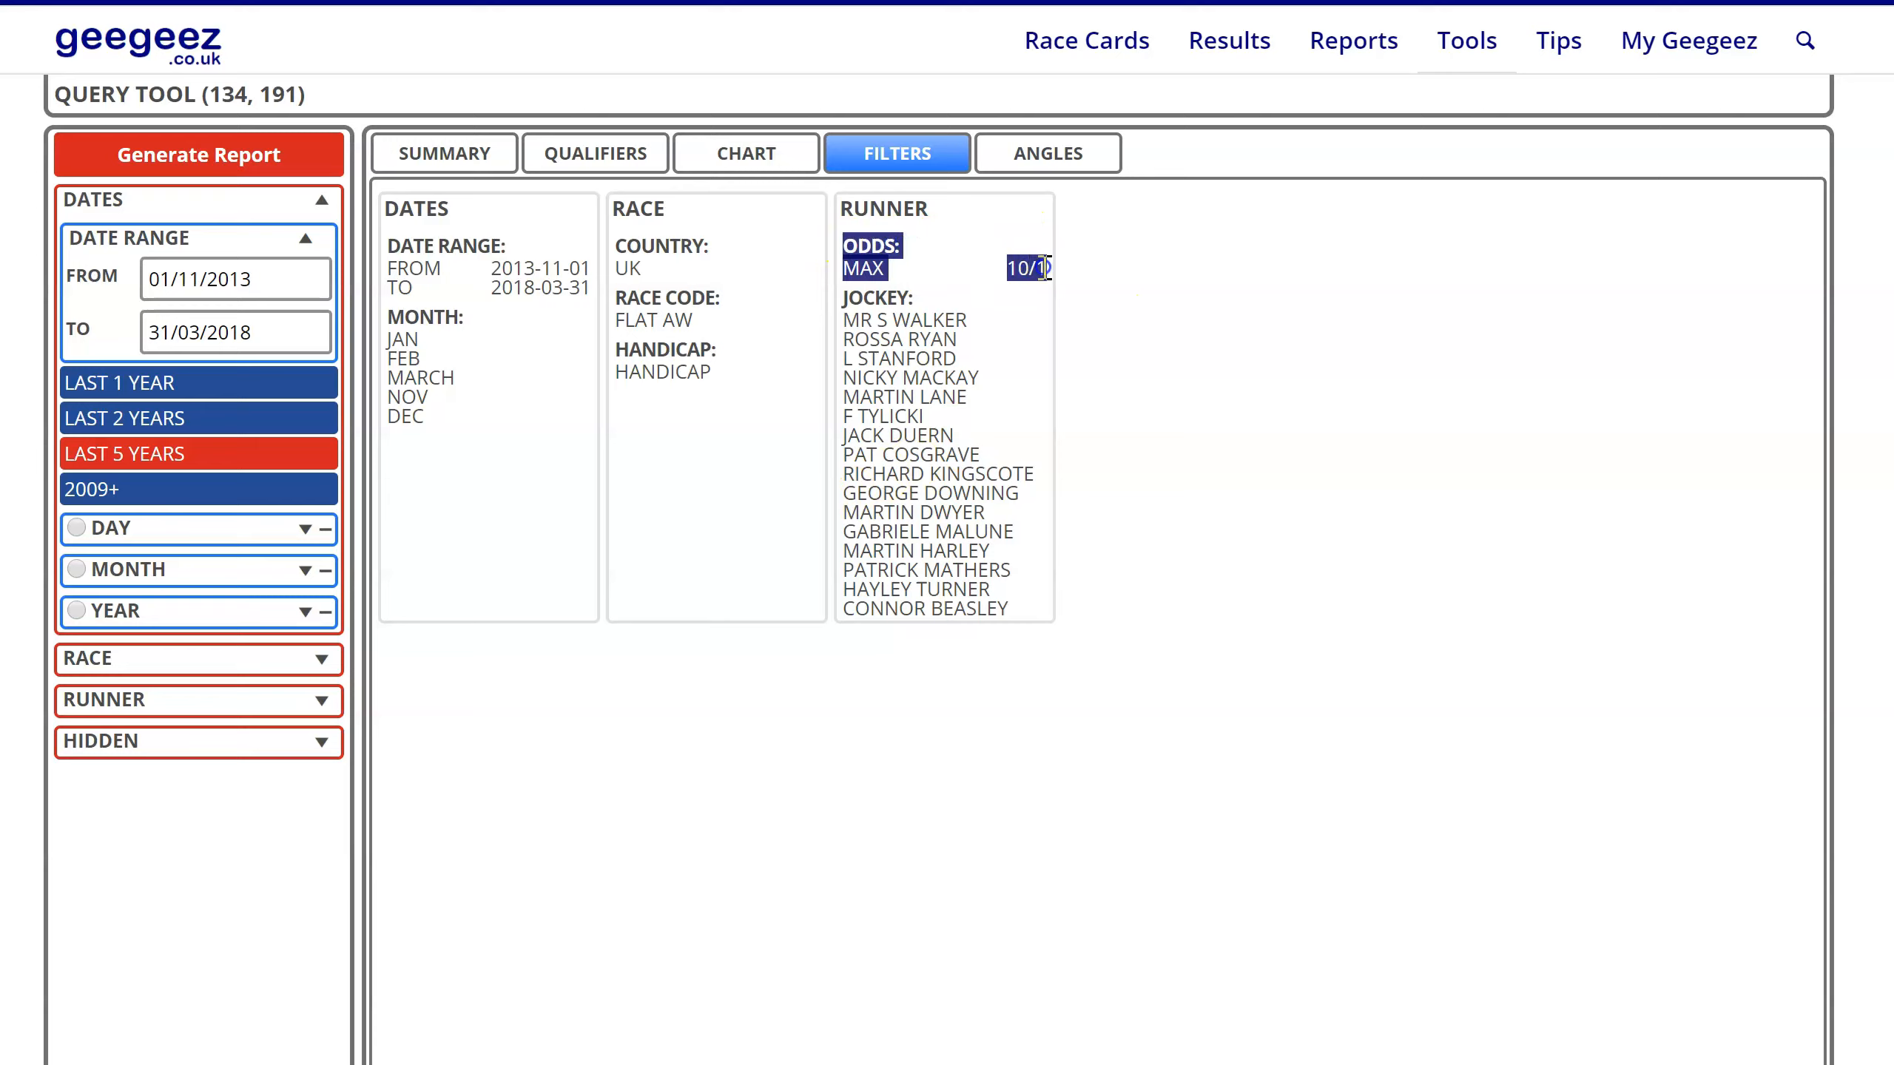
{"action": "left_click", "coordinate": [865, 328]}
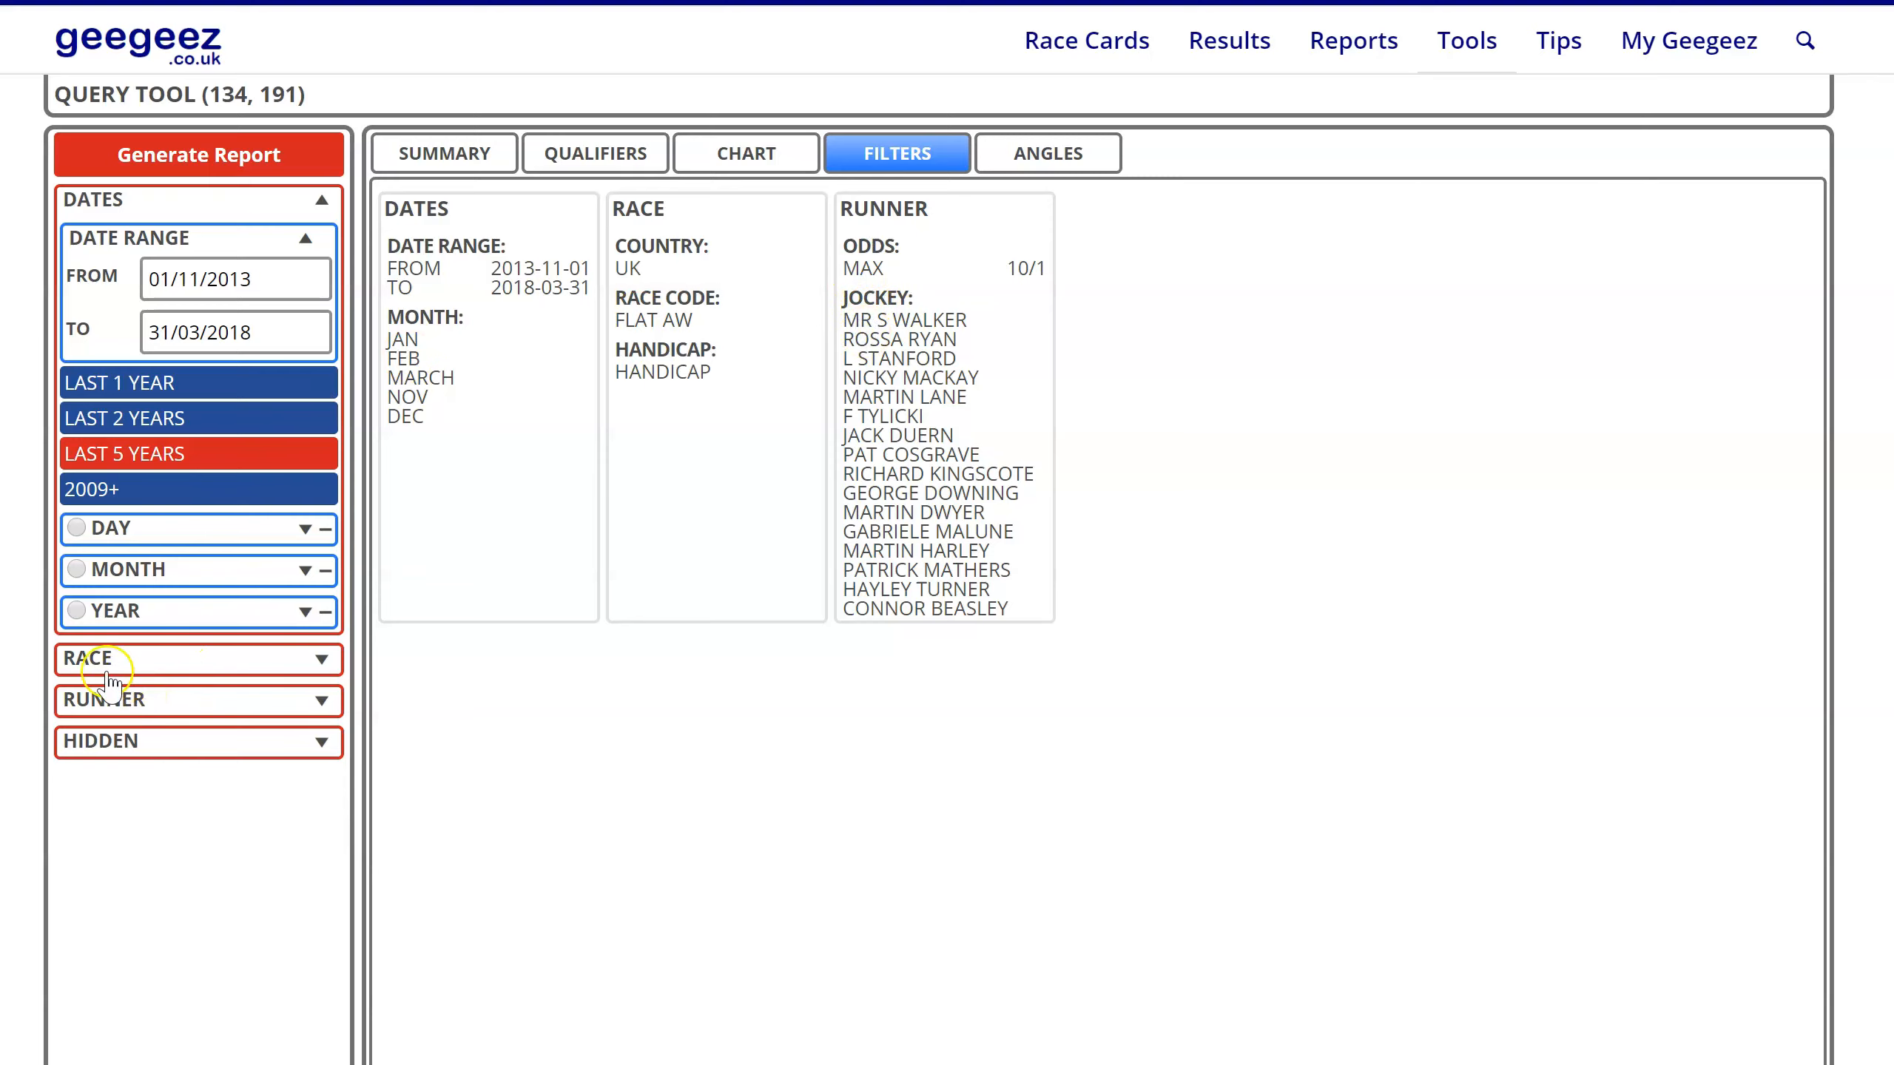
Set the runner's maximum odds filter to Any and regenerate the report
{"action": "left_click", "coordinate": [137, 701]}
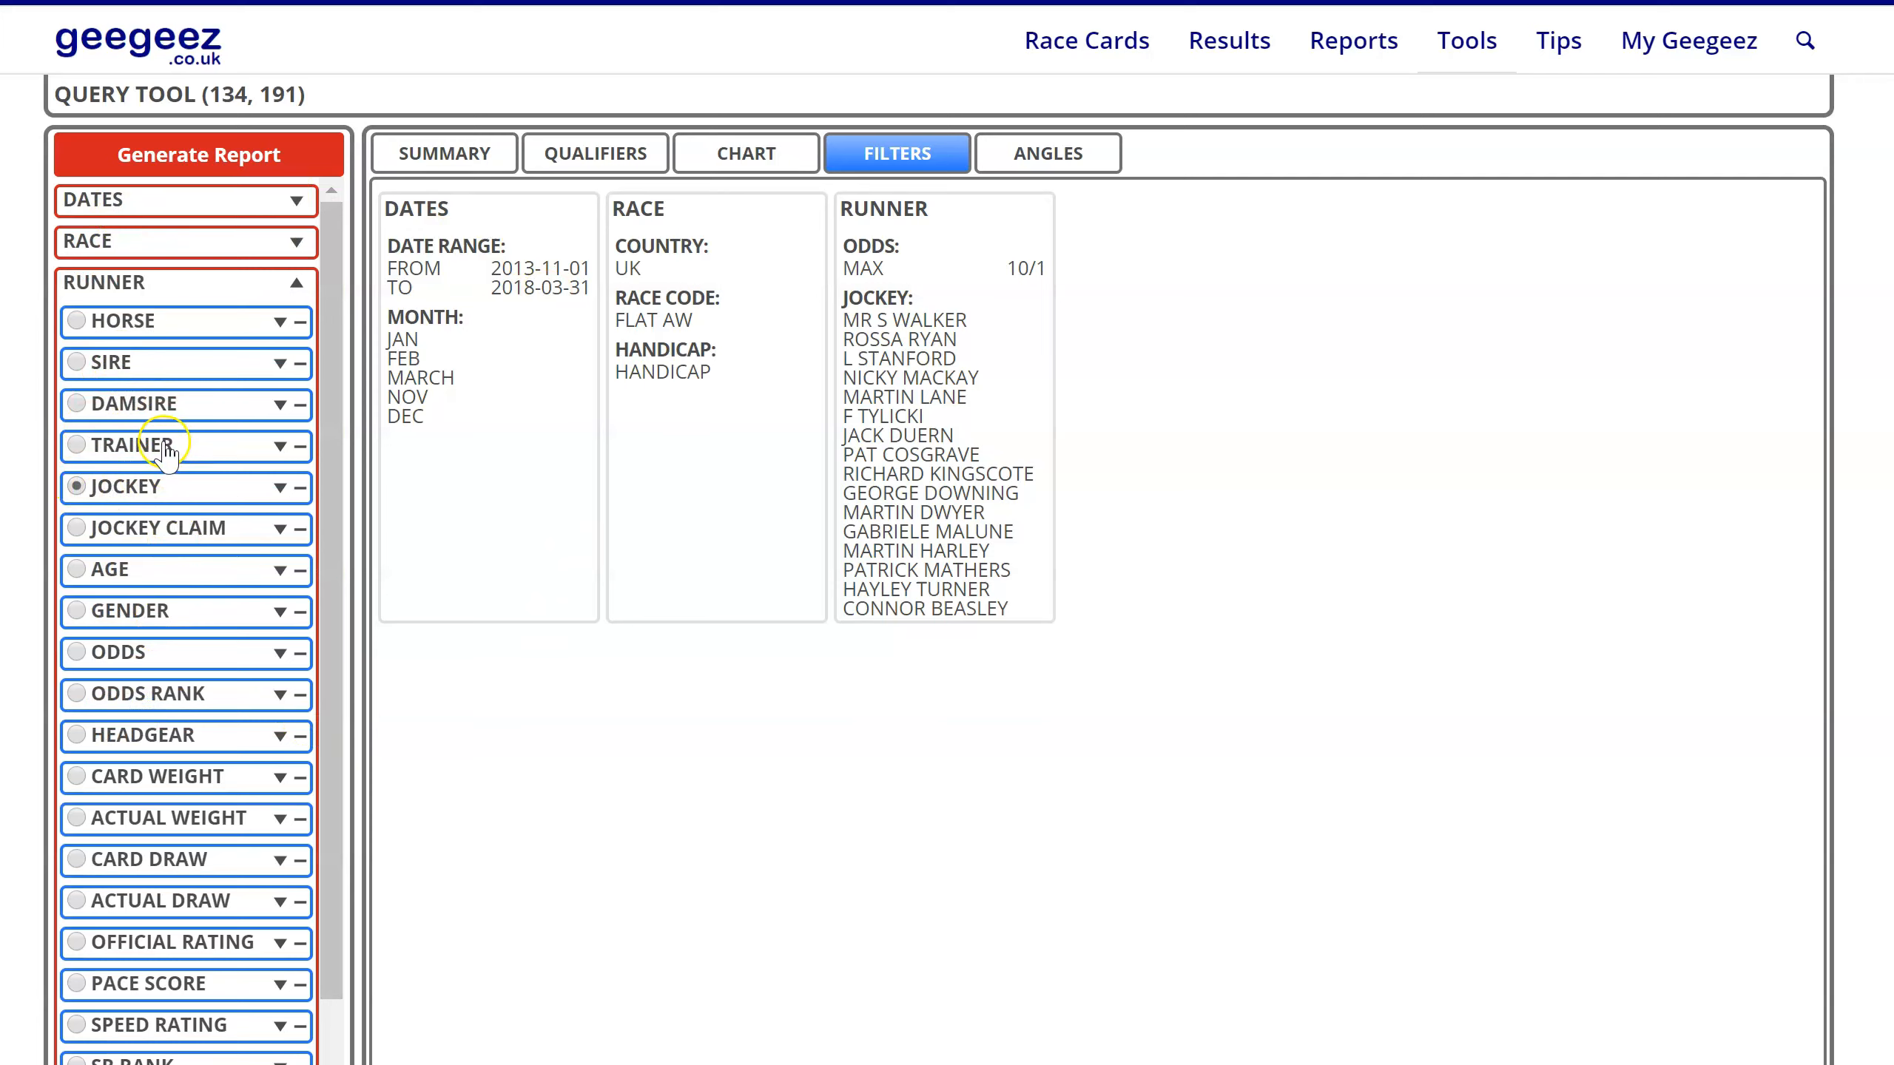
{"action": "left_click", "coordinate": [136, 656]}
{"action": "left_click", "coordinate": [164, 744]}
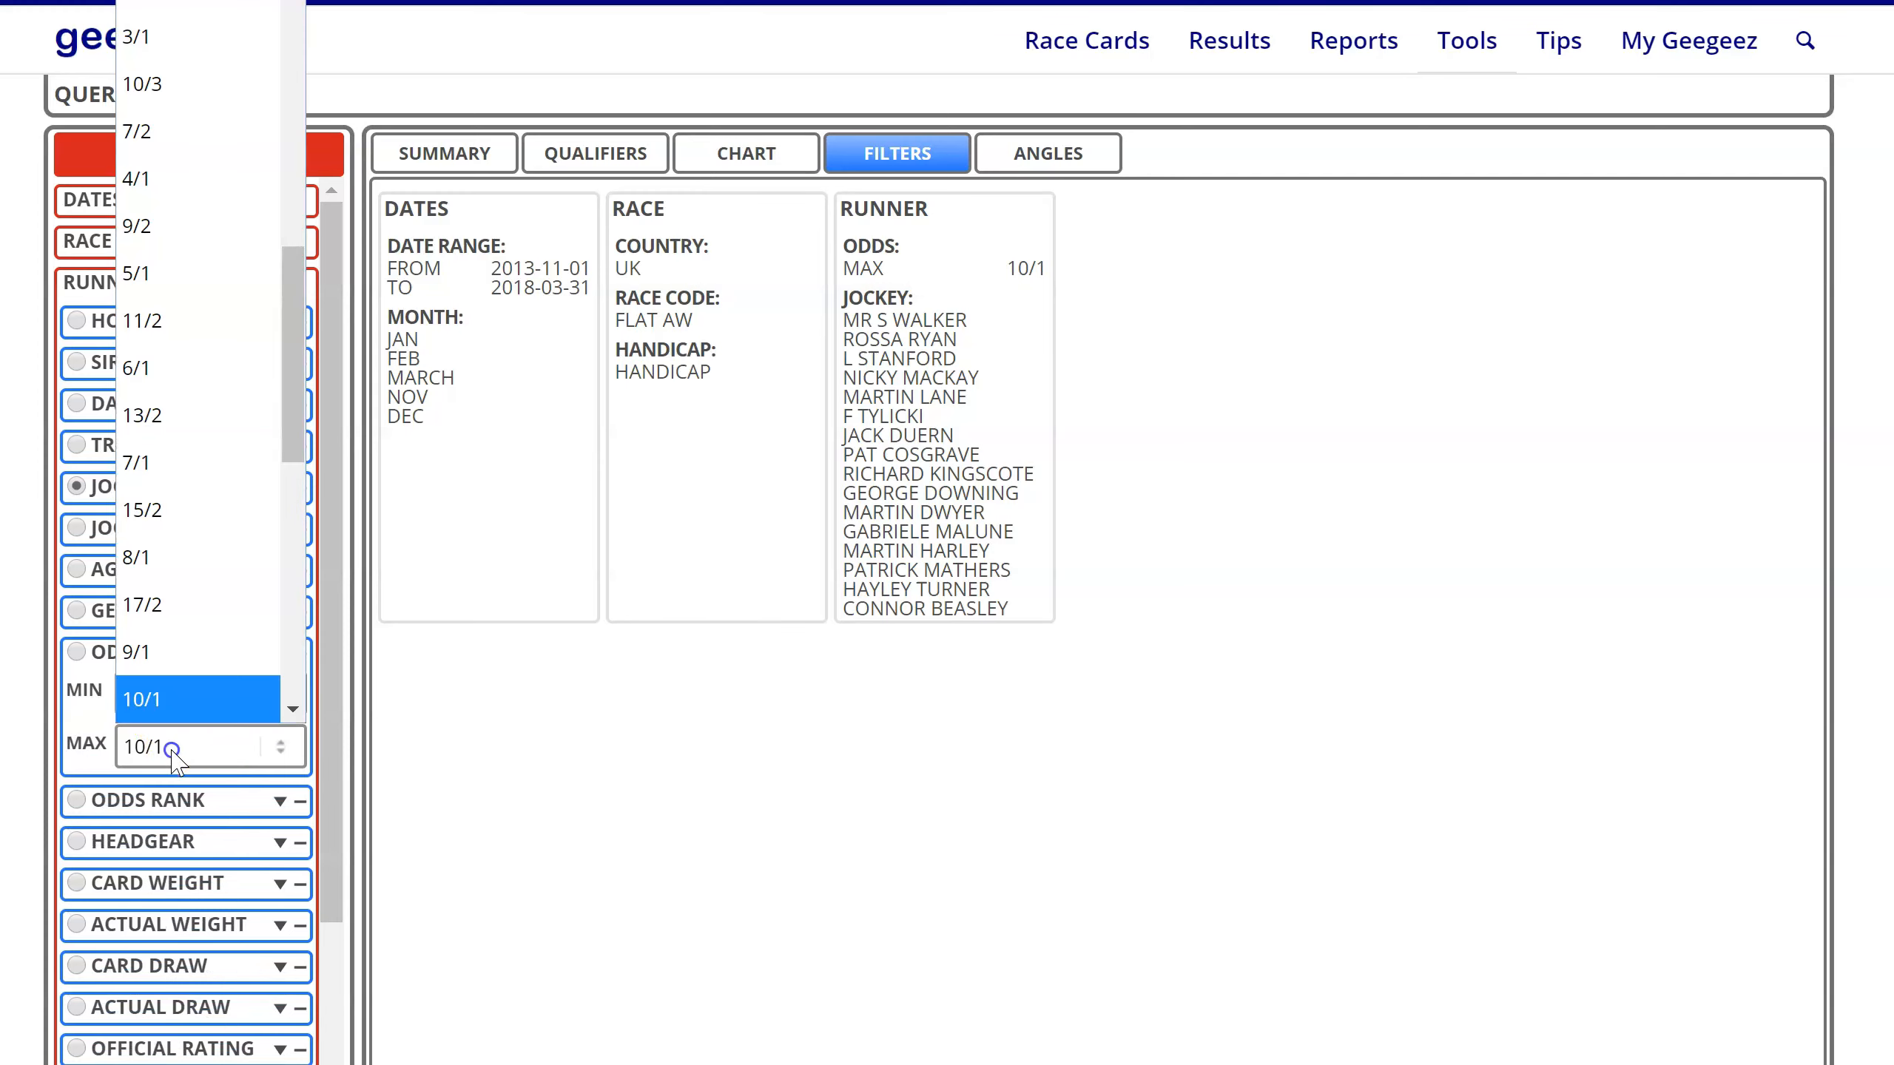
{"action": "scroll", "coordinate": [179, 515], "scroll_direction": "up", "scroll_amount": 10}
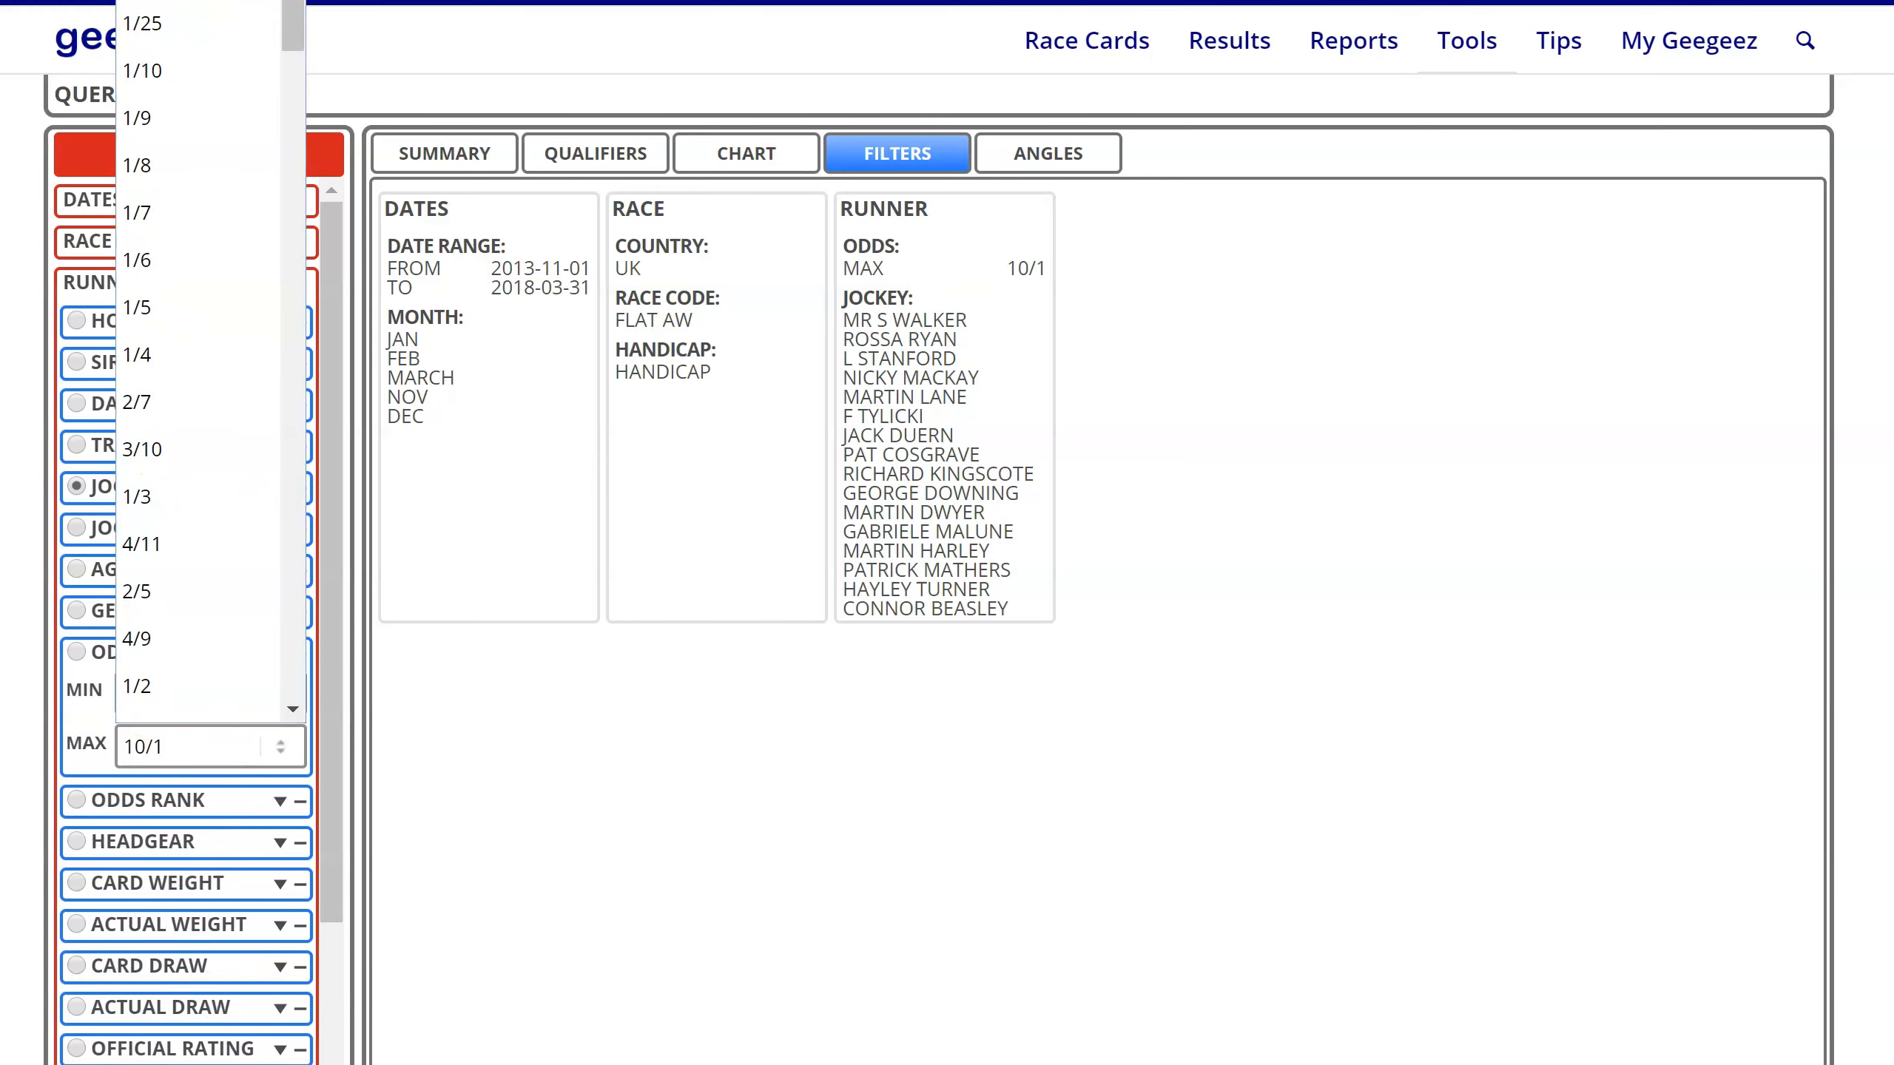
{"action": "left_click", "coordinate": [171, 1]}
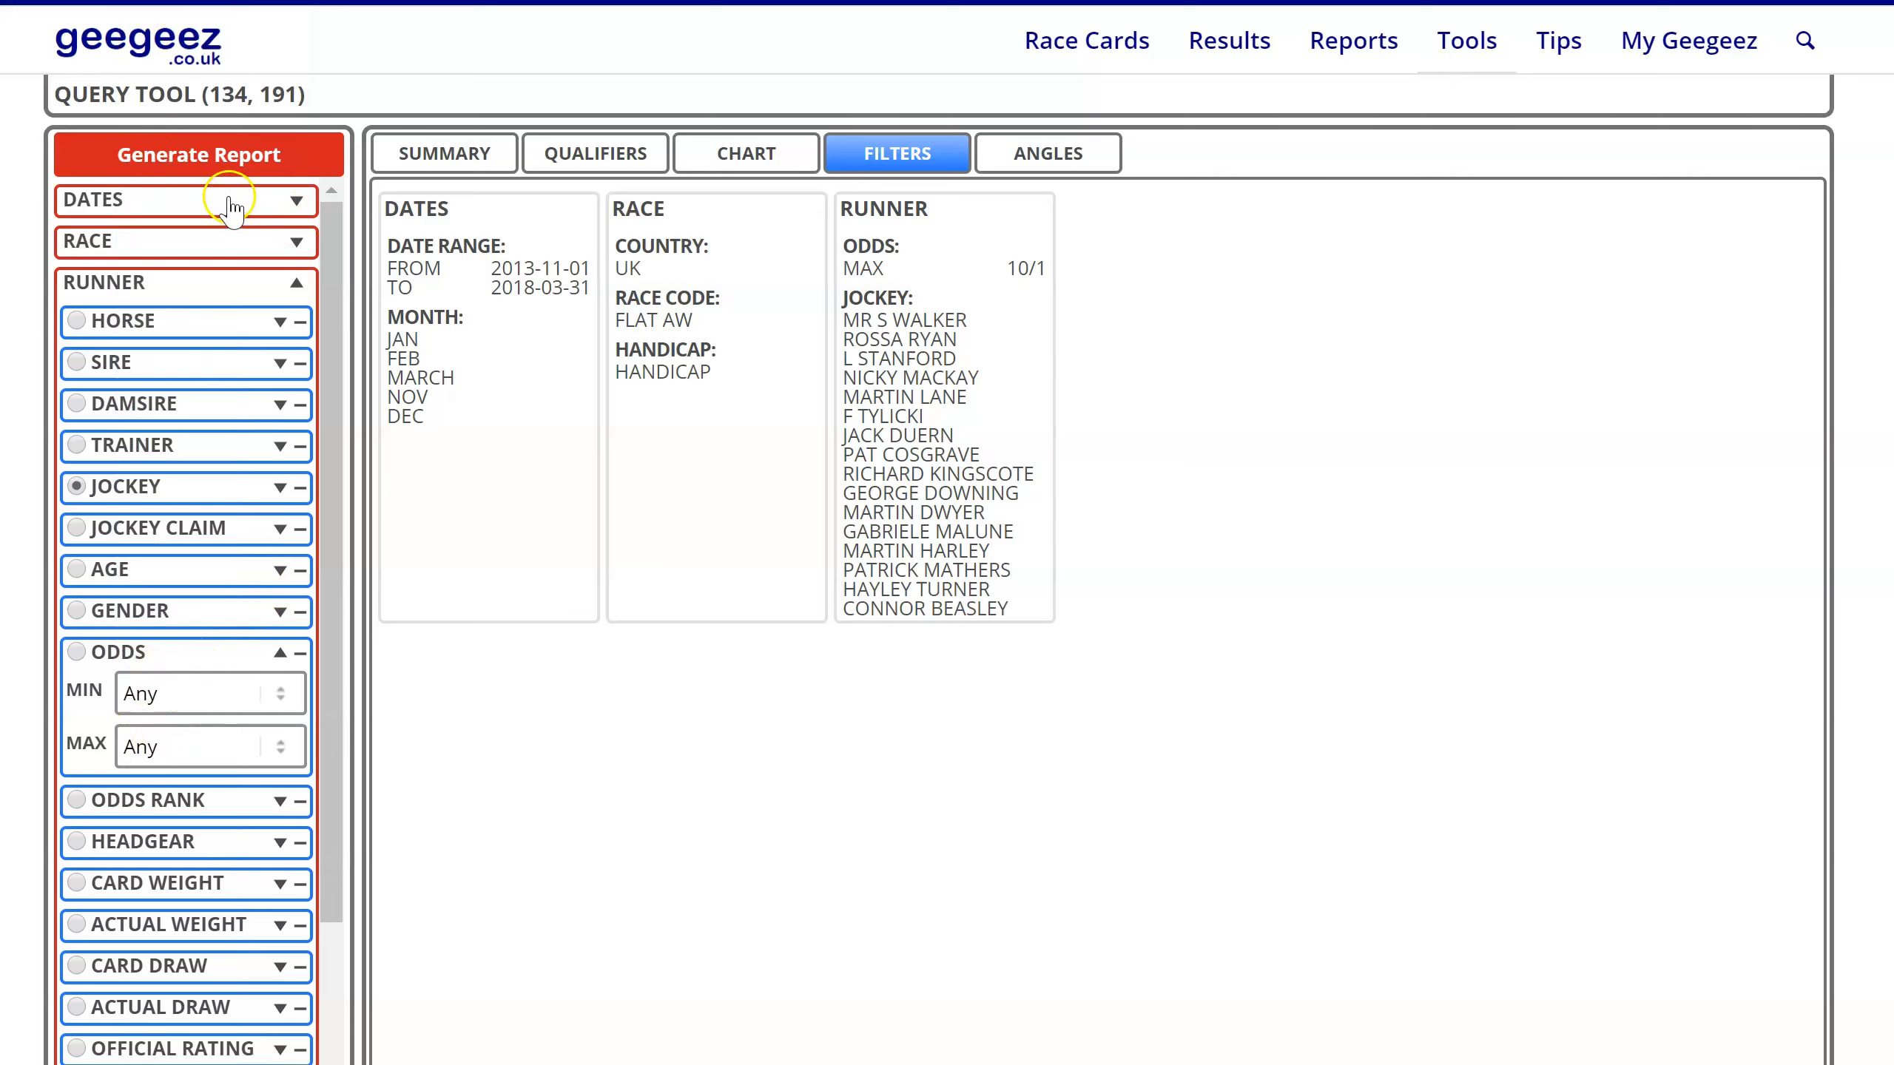
{"action": "left_click_drag", "start_coordinate": [842, 240], "coordinate": [1019, 264]}
{"action": "left_click", "coordinate": [1018, 264]}
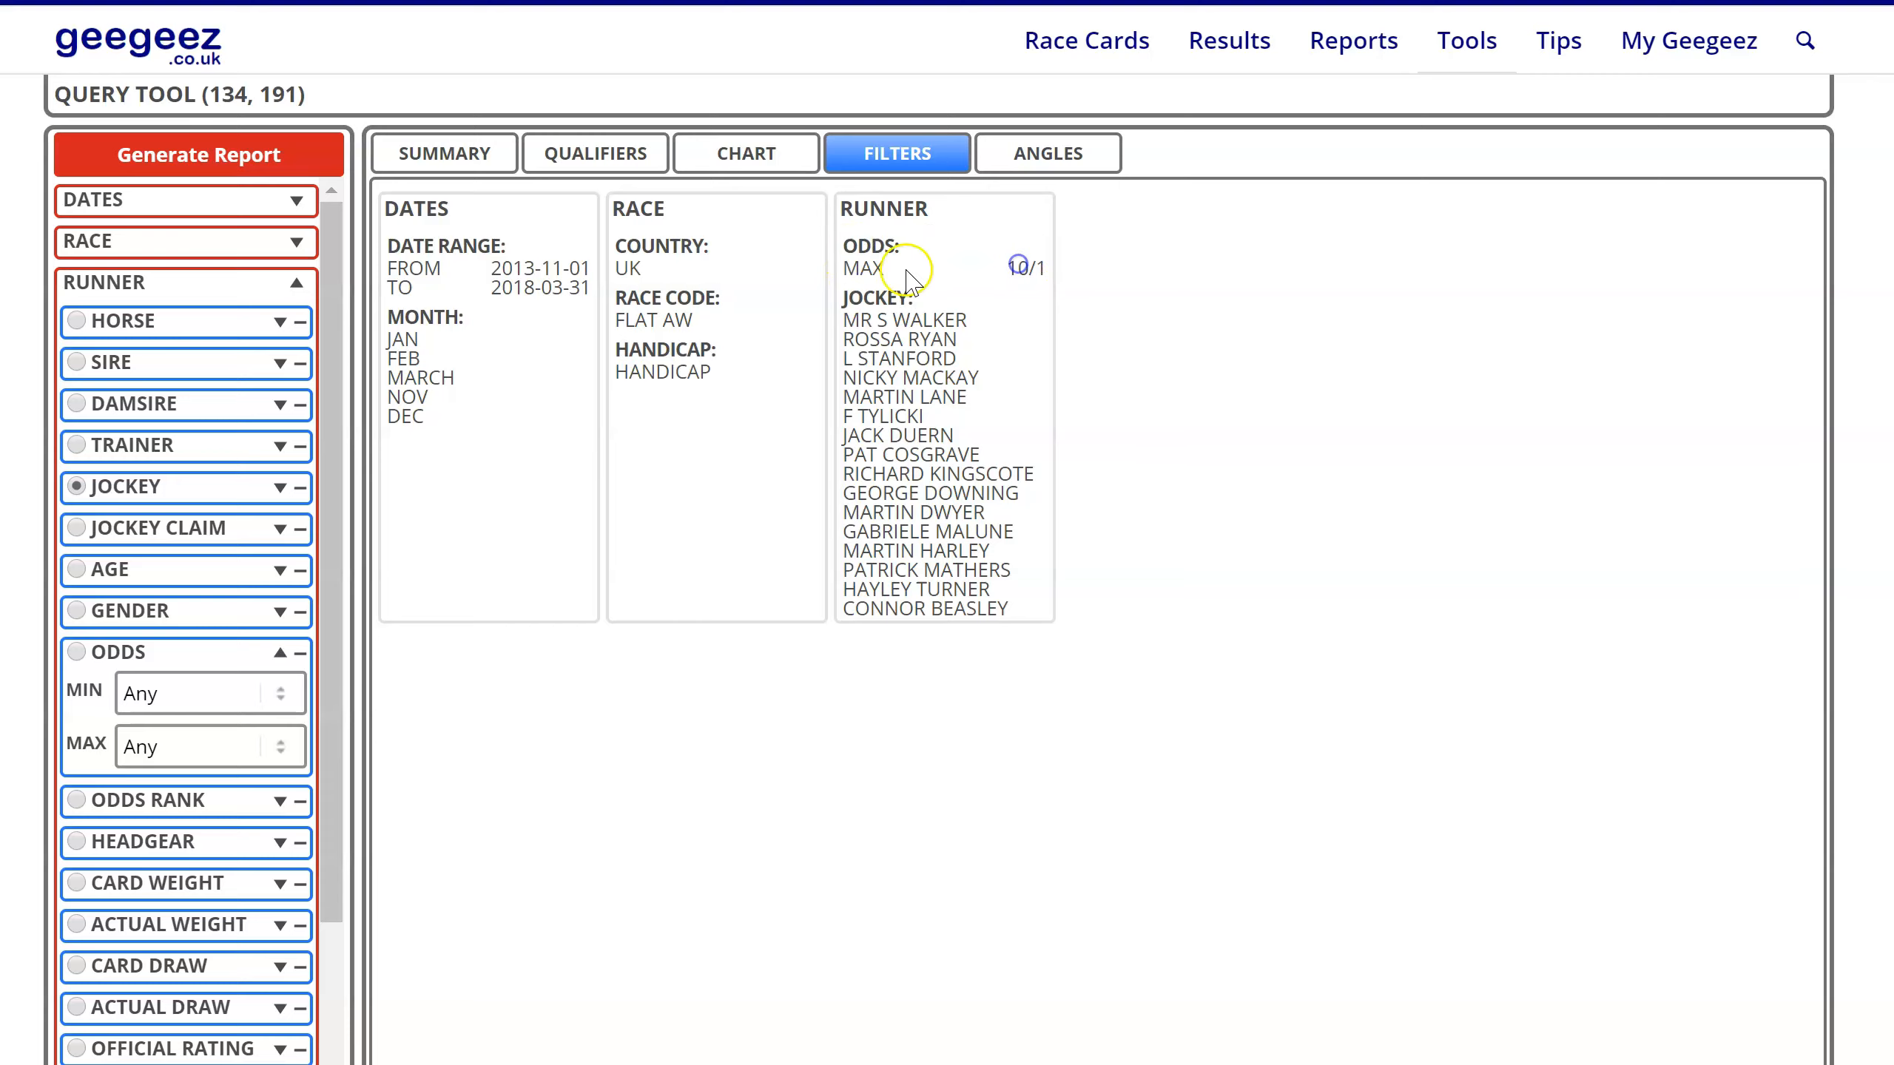
{"action": "left_click", "coordinate": [177, 163]}
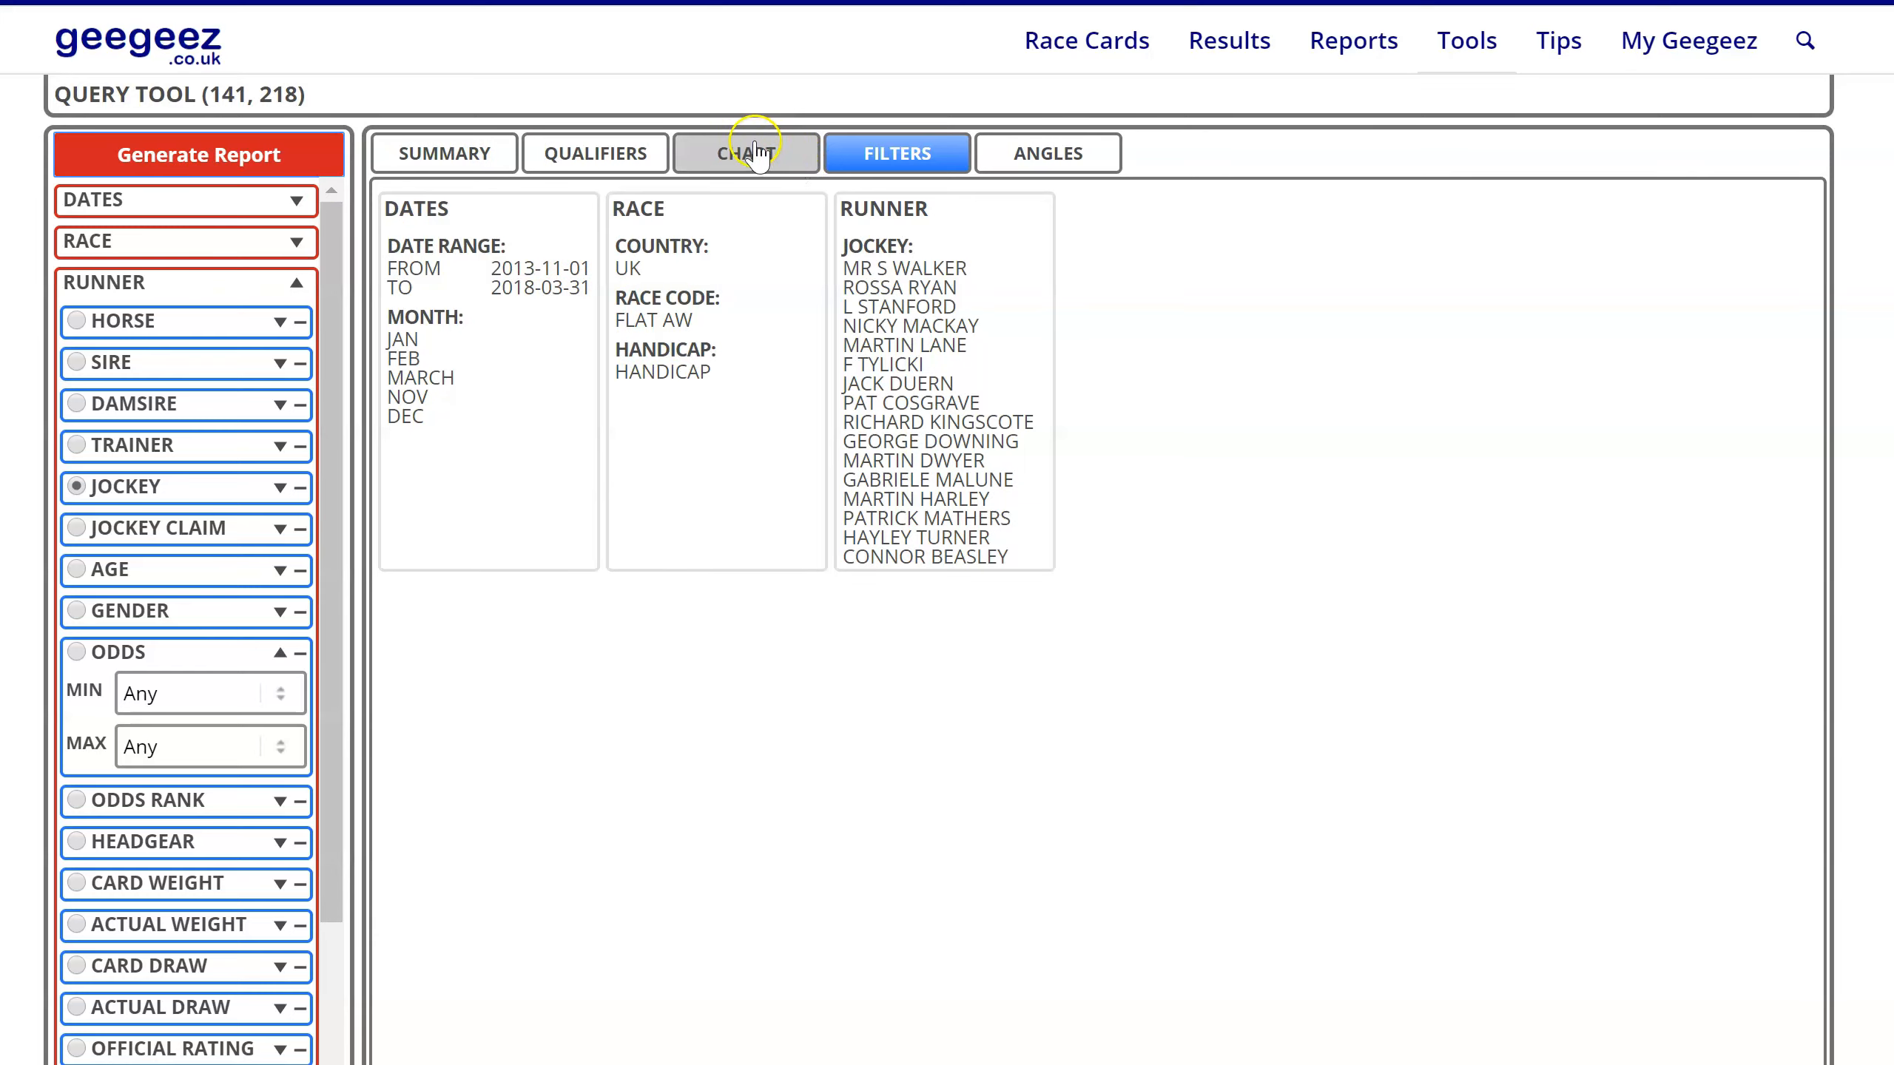
Update the settings of the saved angle "AW Handicap Jockeys (10/1 max)" with the current filters and confirm
{"action": "left_click", "coordinate": [1044, 149]}
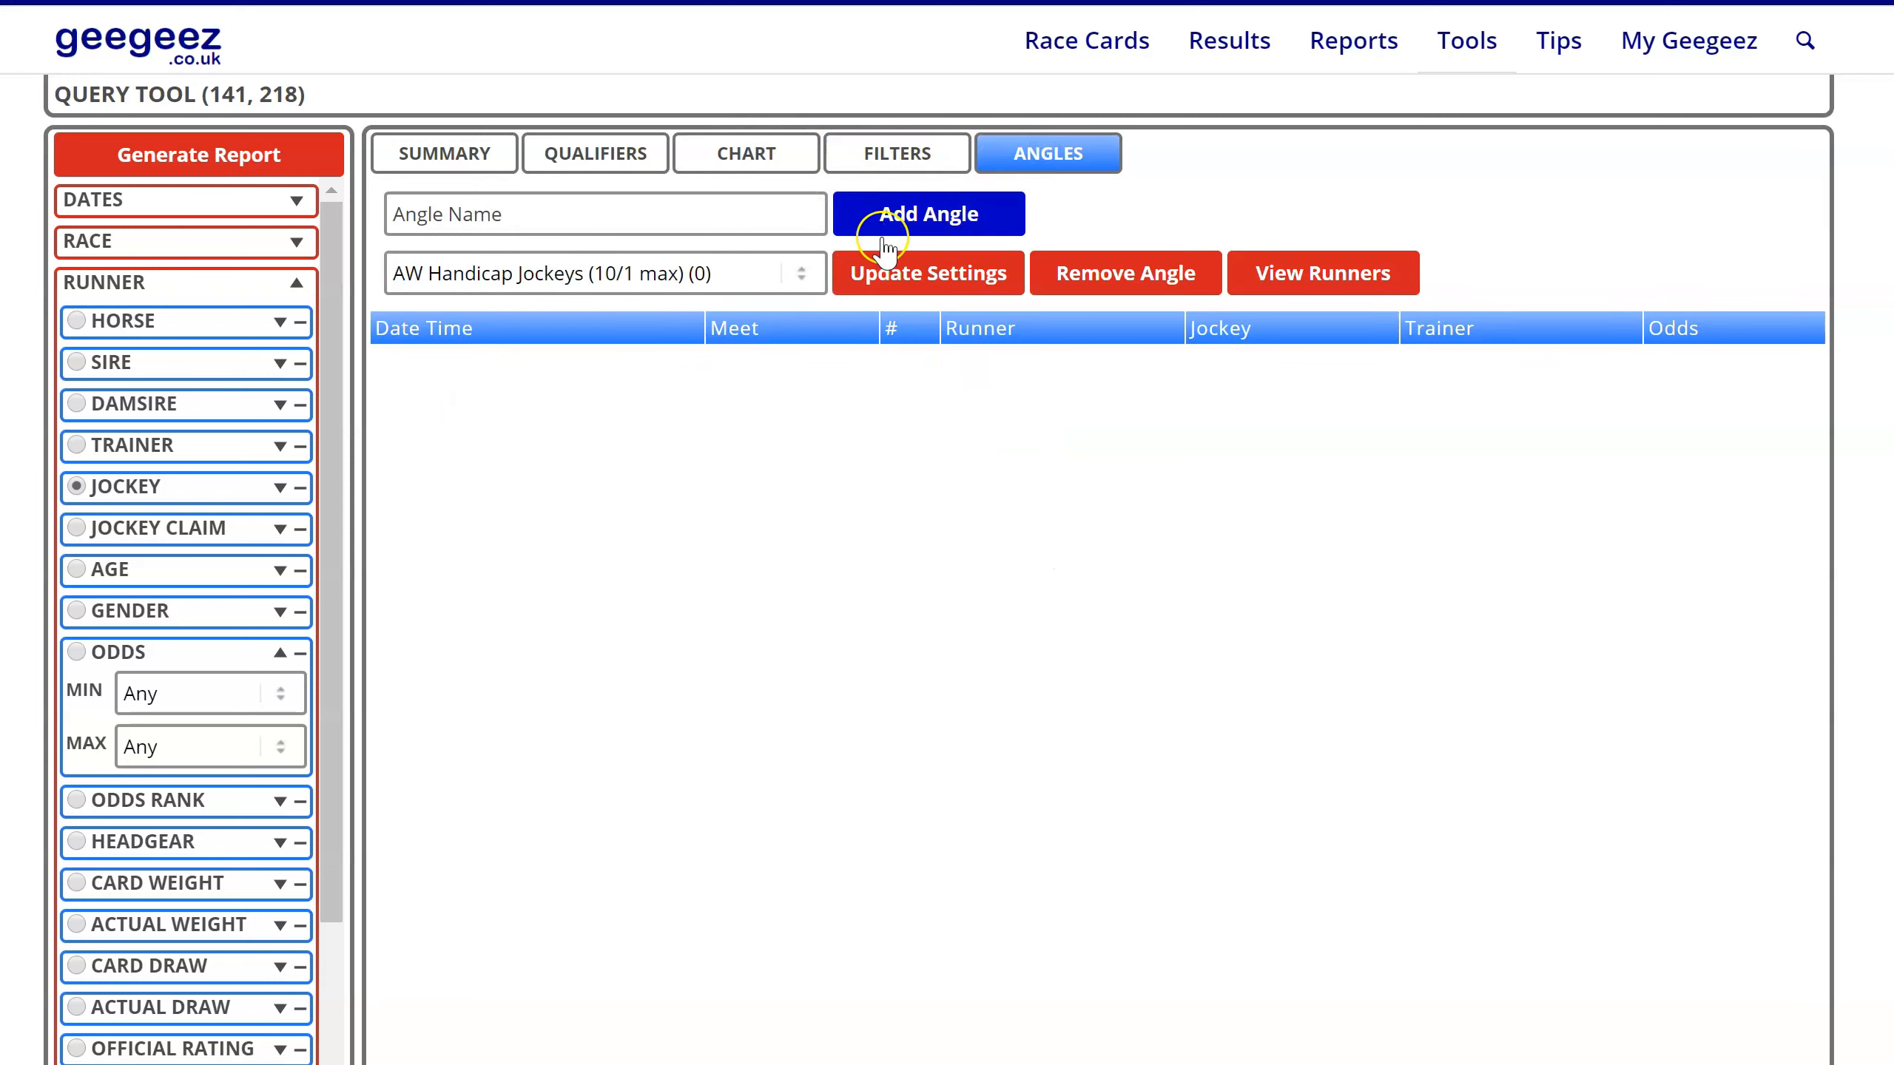
{"action": "left_click", "coordinate": [933, 284]}
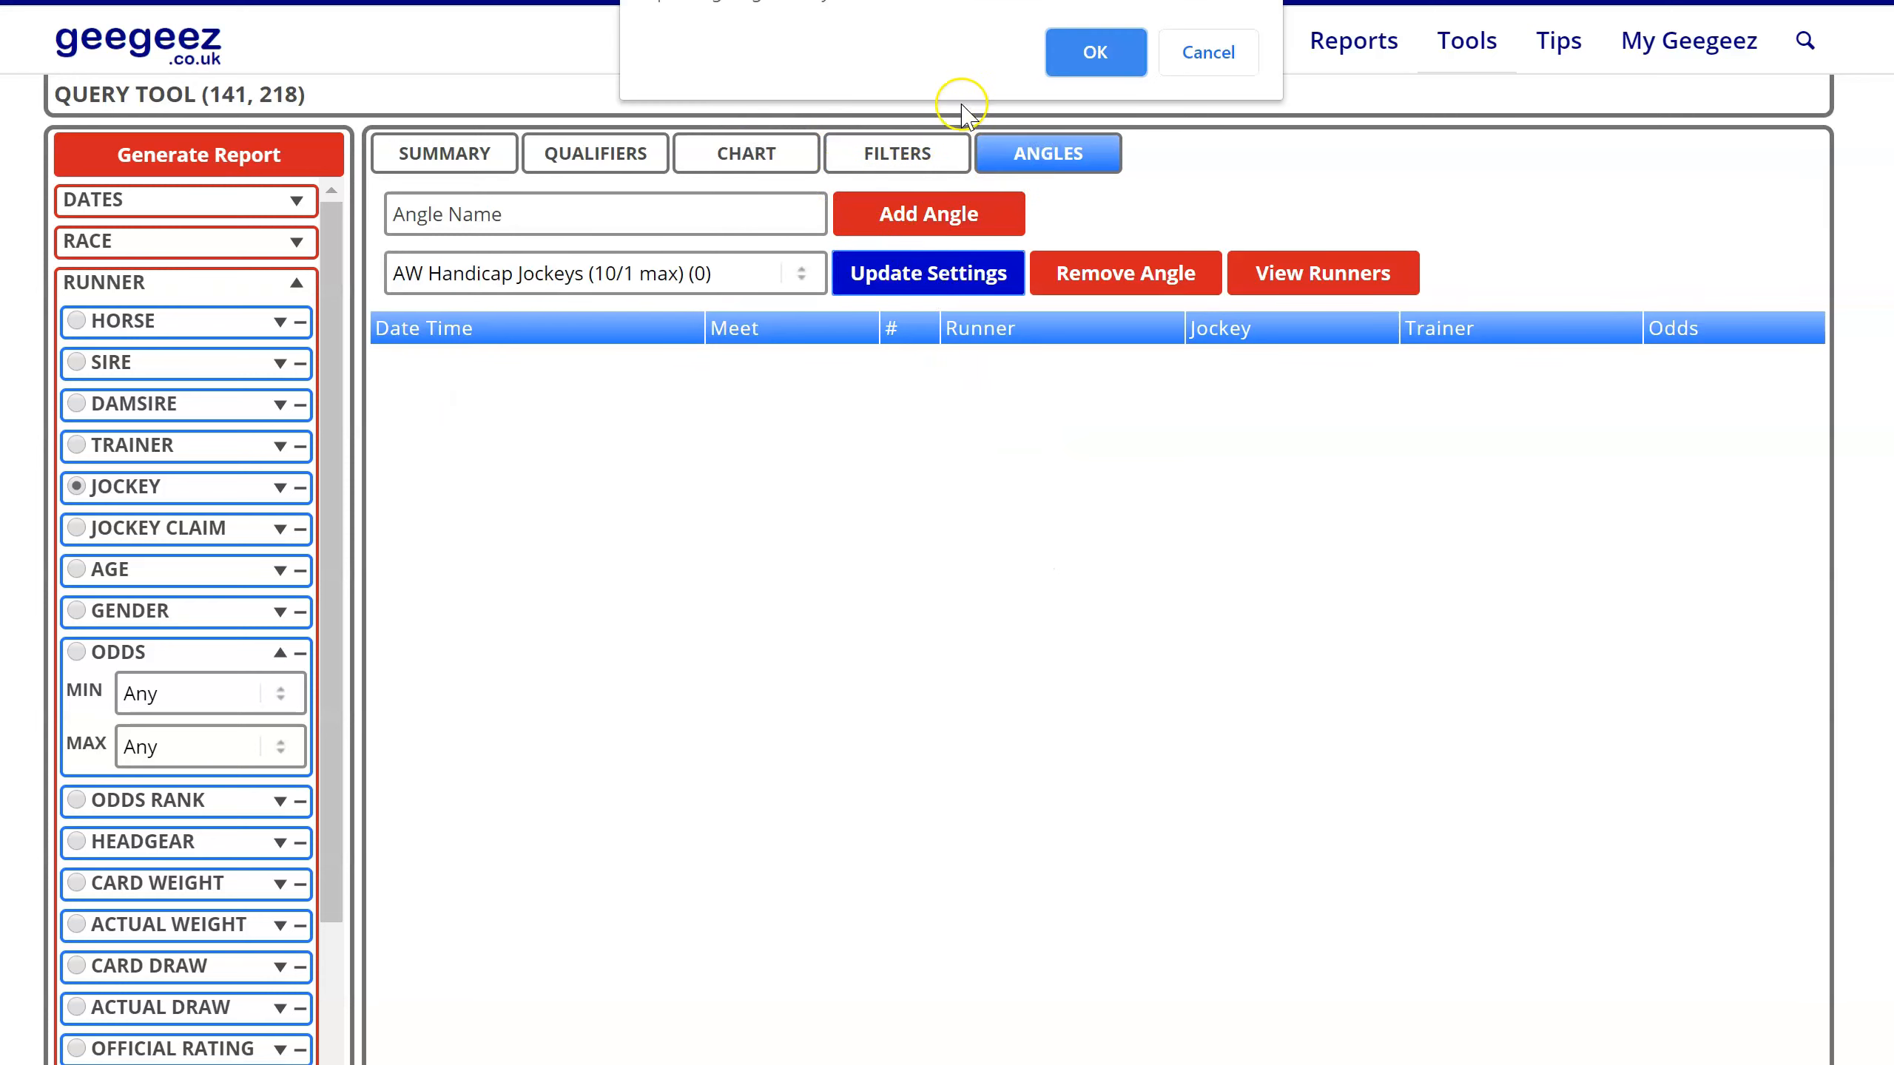
{"action": "left_click", "coordinate": [1091, 66]}
{"action": "left_click", "coordinate": [1090, 66]}
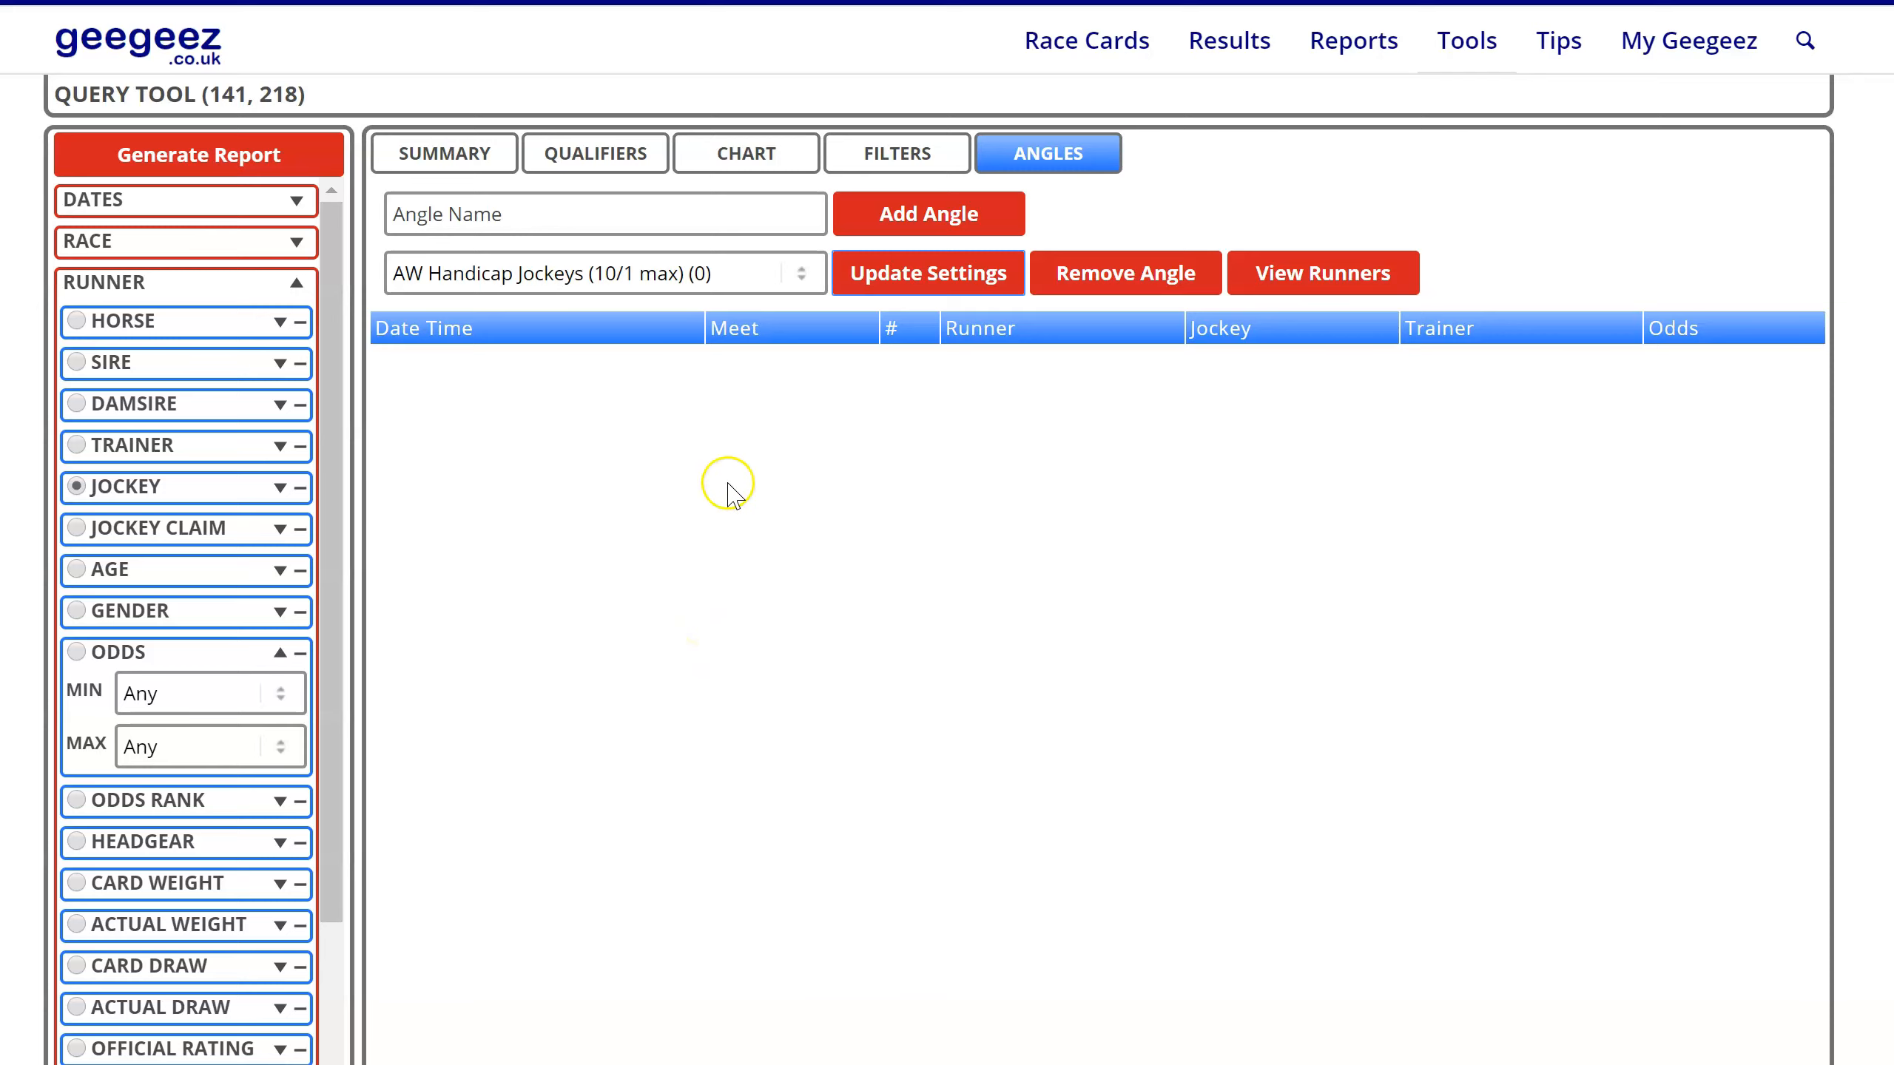
Check the updated angle's filters and jockey summary, and return to the saved angles
{"action": "left_click", "coordinate": [927, 151]}
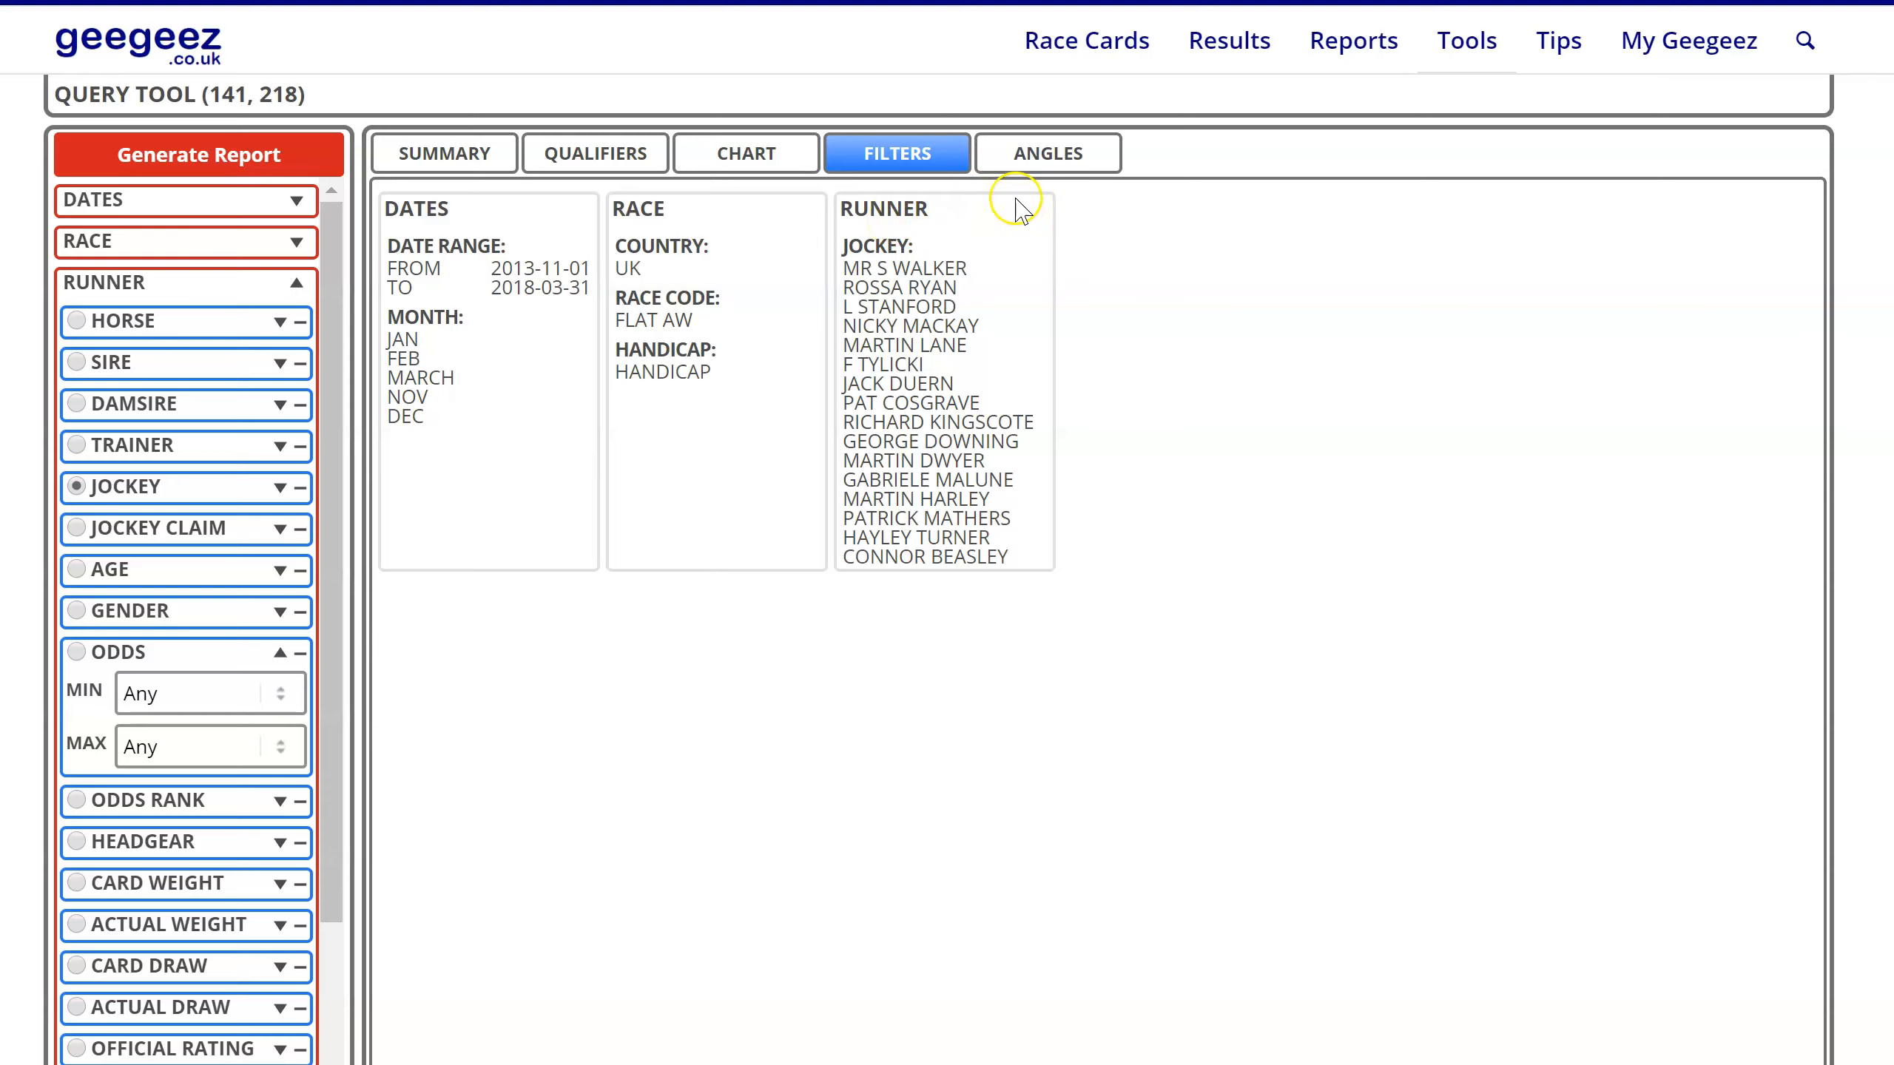
{"action": "left_click", "coordinate": [1048, 157]}
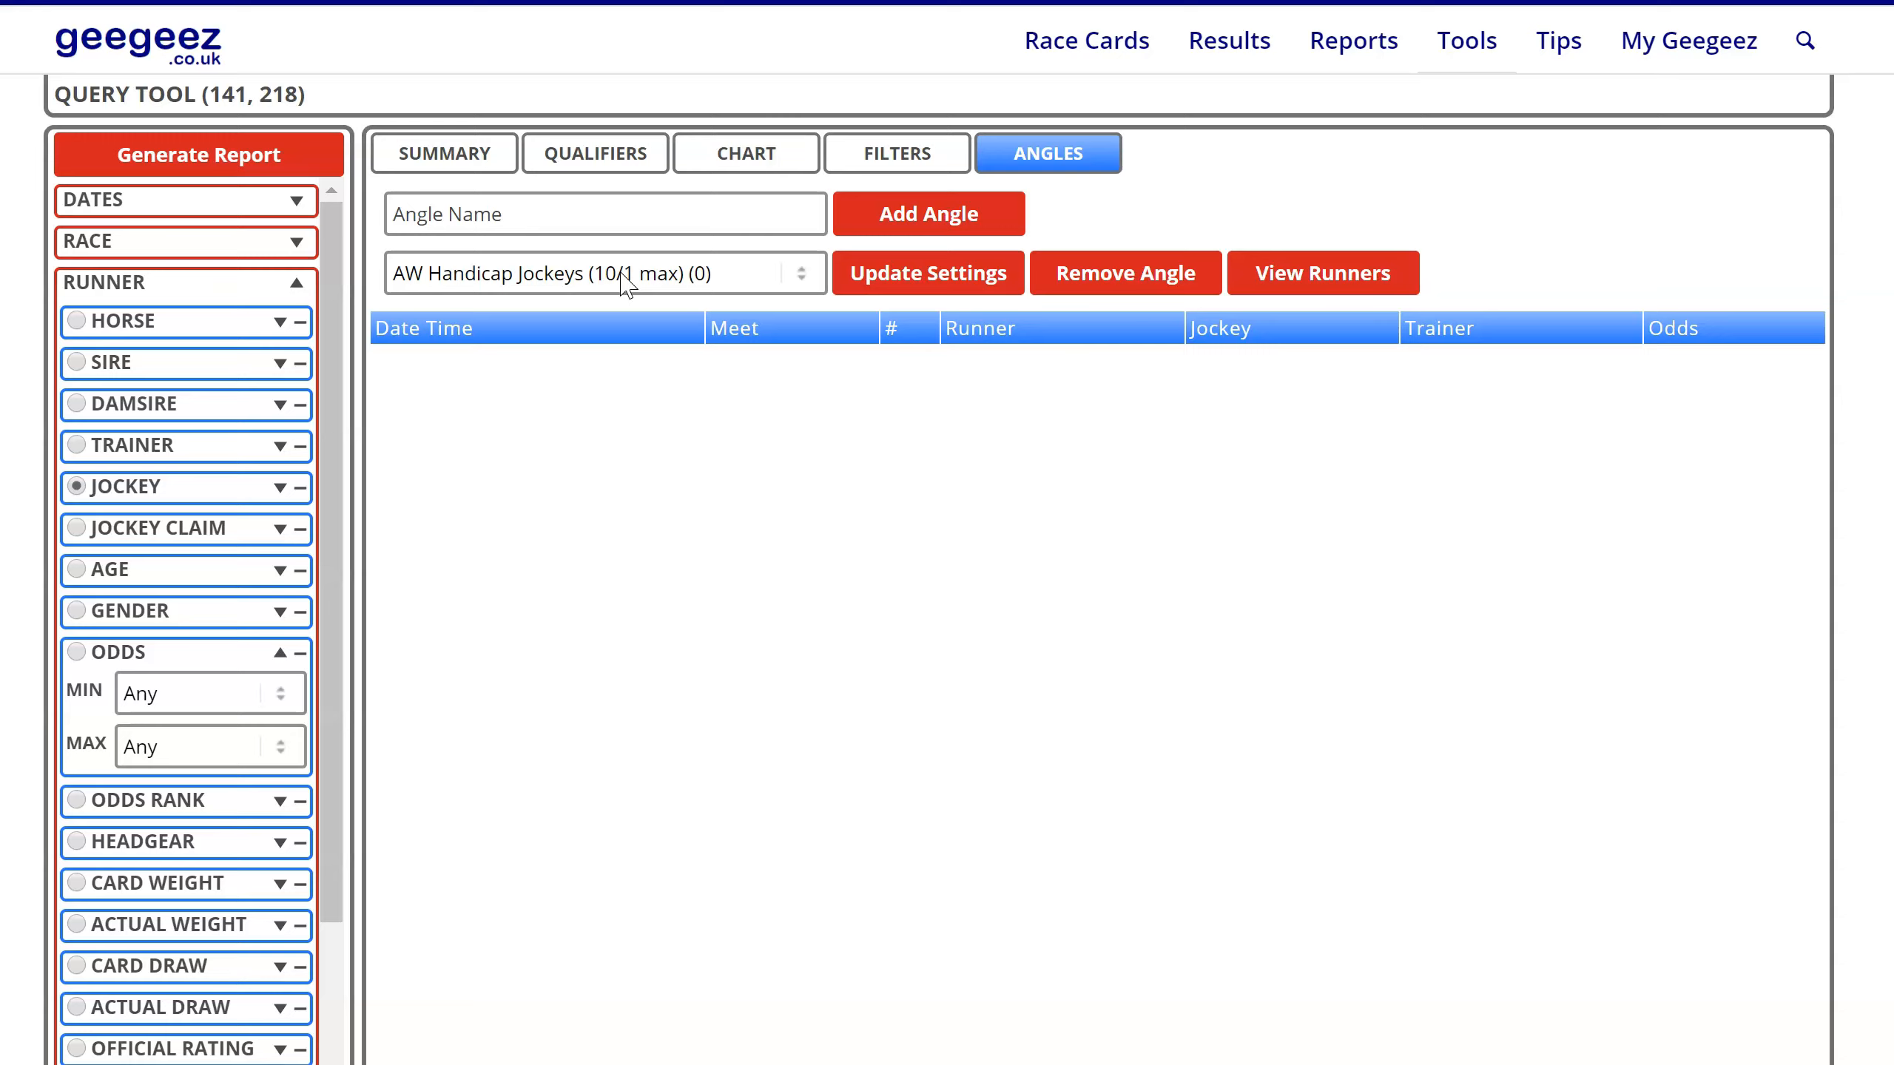
{"action": "left_click", "coordinate": [198, 691]}
{"action": "left_click", "coordinate": [201, 691]}
{"action": "left_click", "coordinate": [918, 158]}
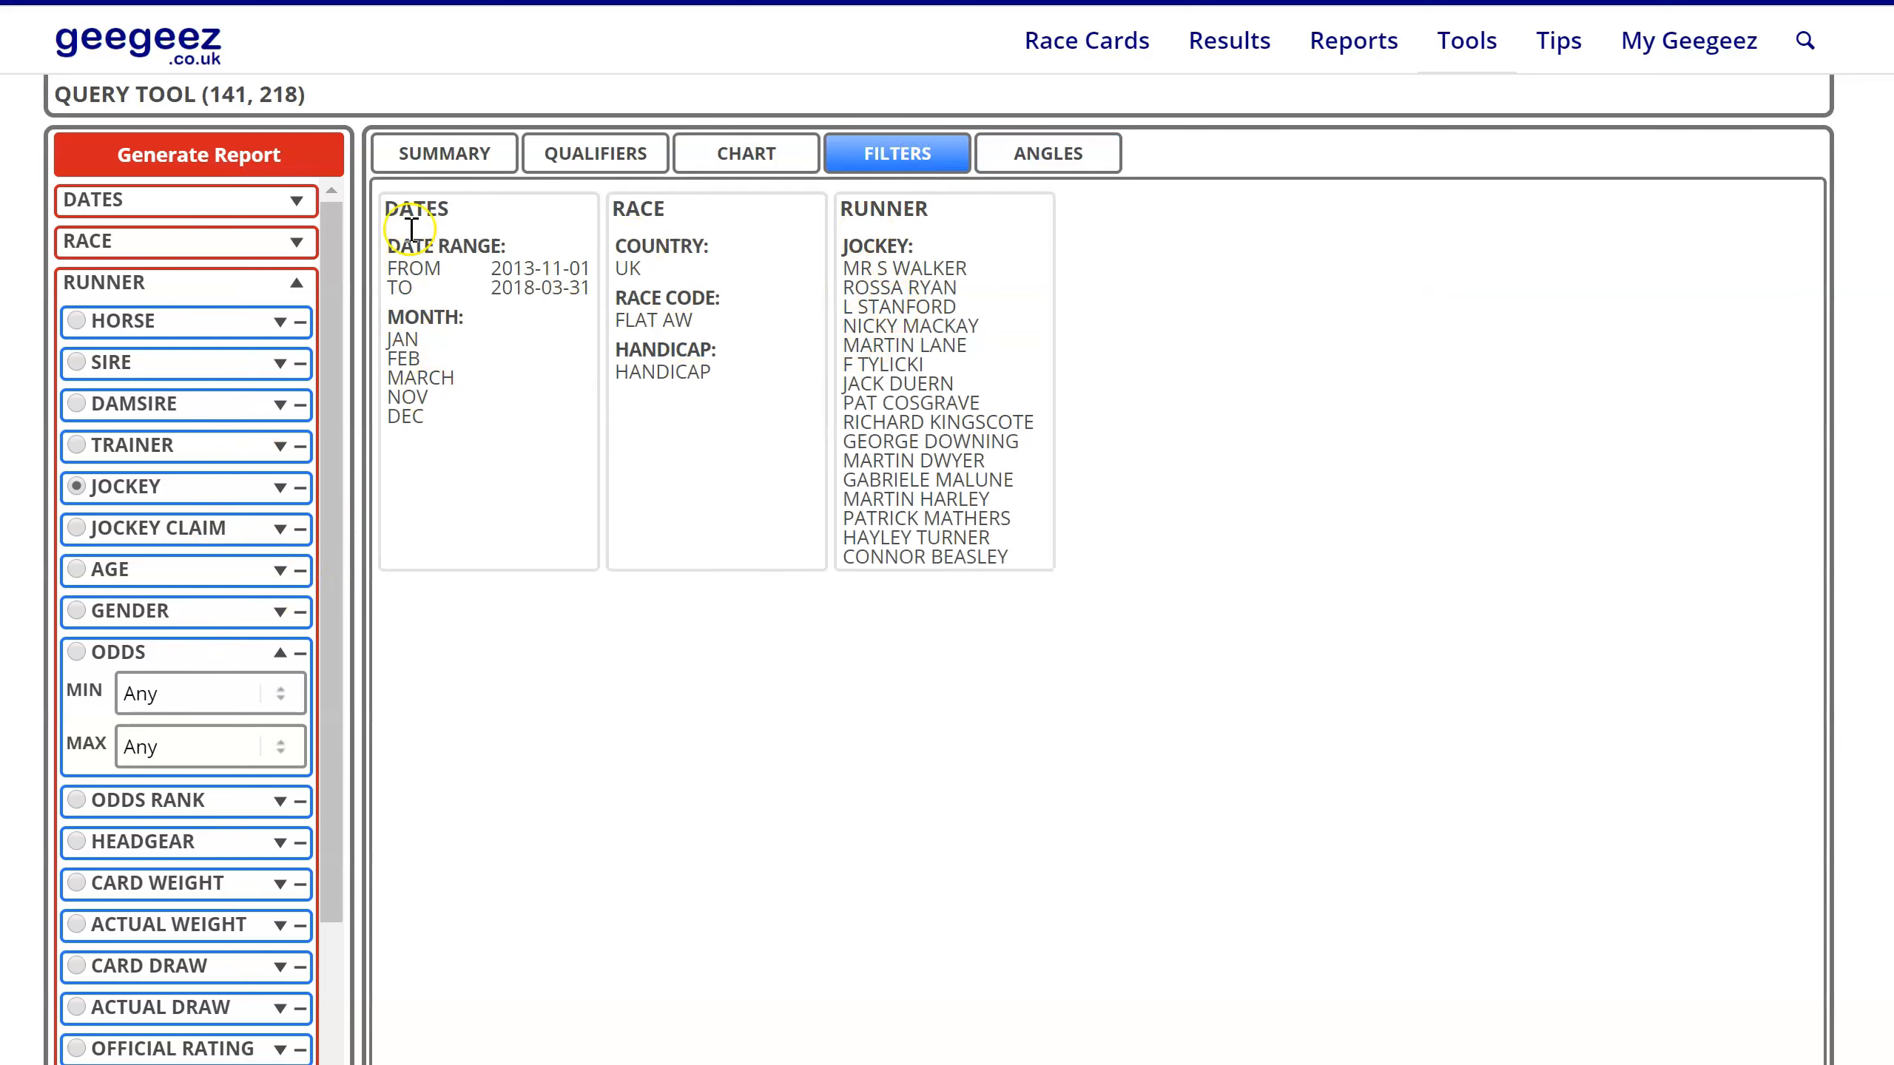
{"action": "left_click", "coordinate": [460, 153]}
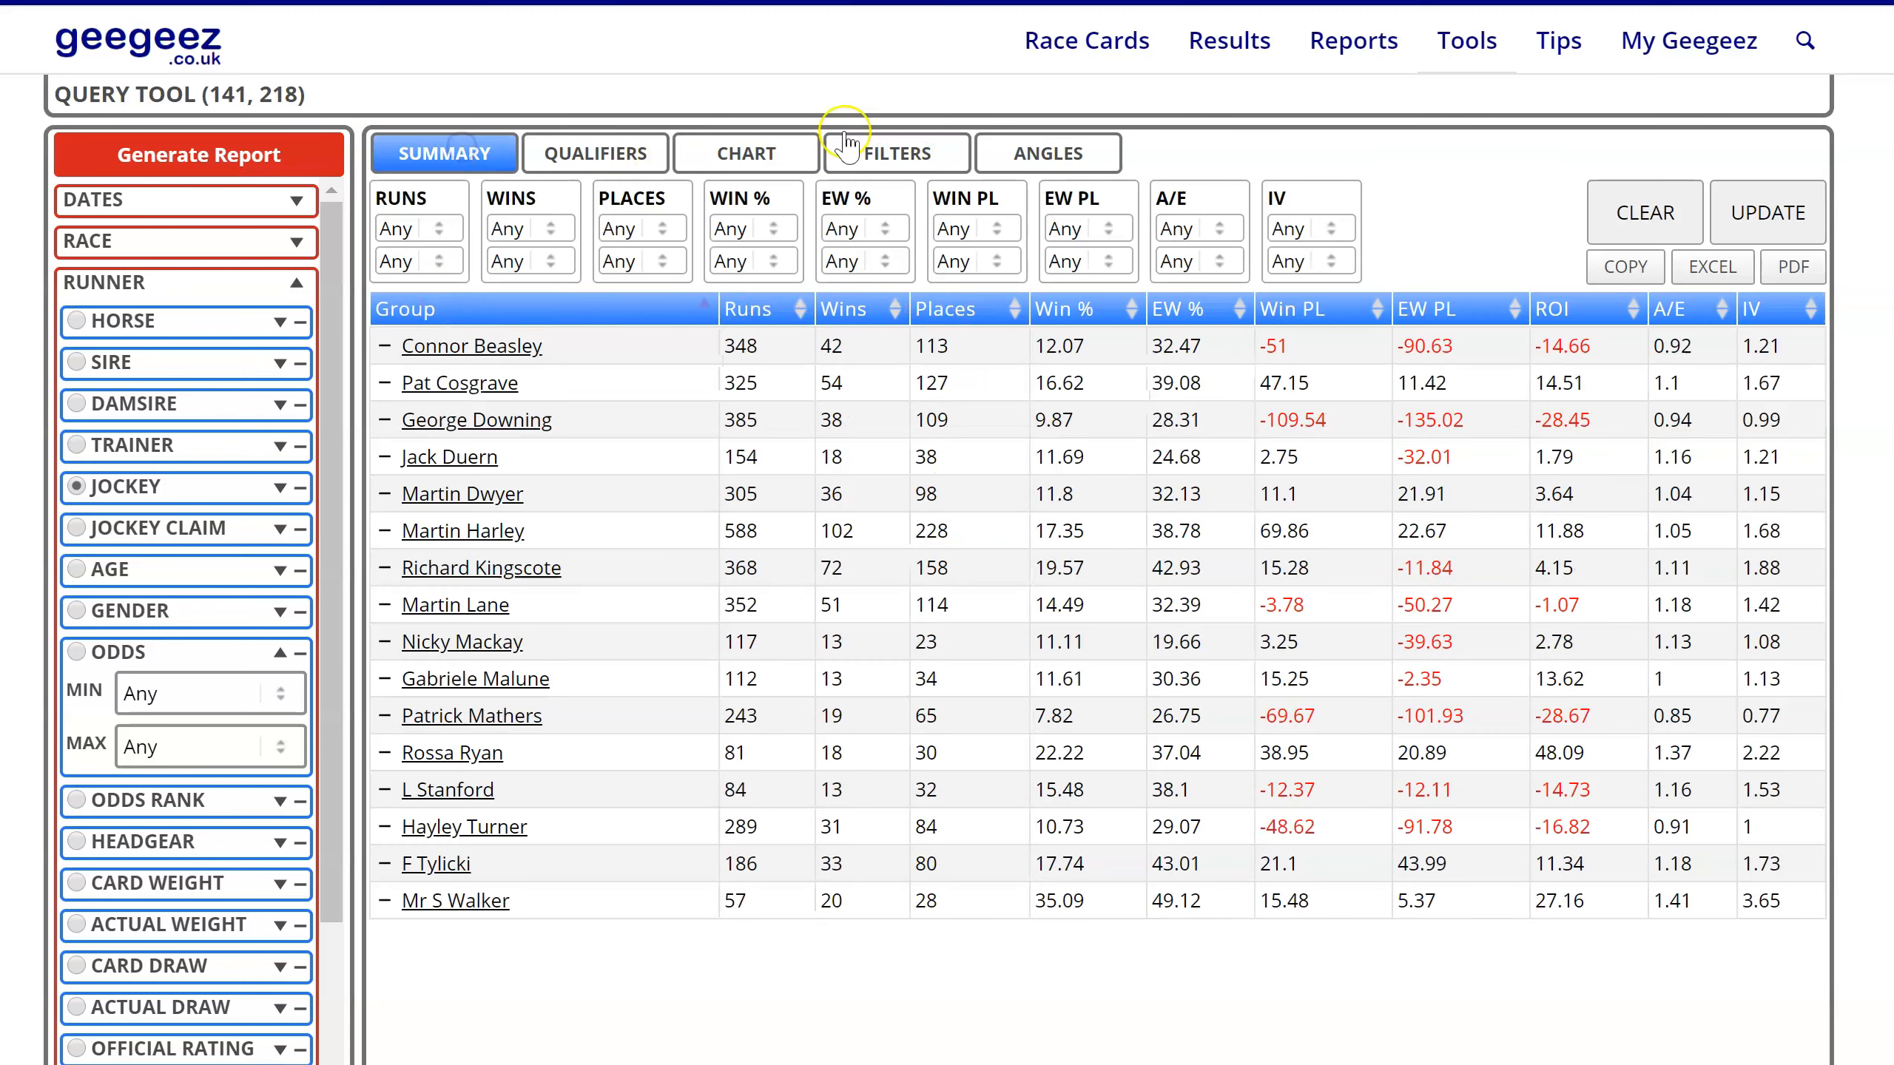
{"action": "left_click", "coordinate": [1014, 157]}
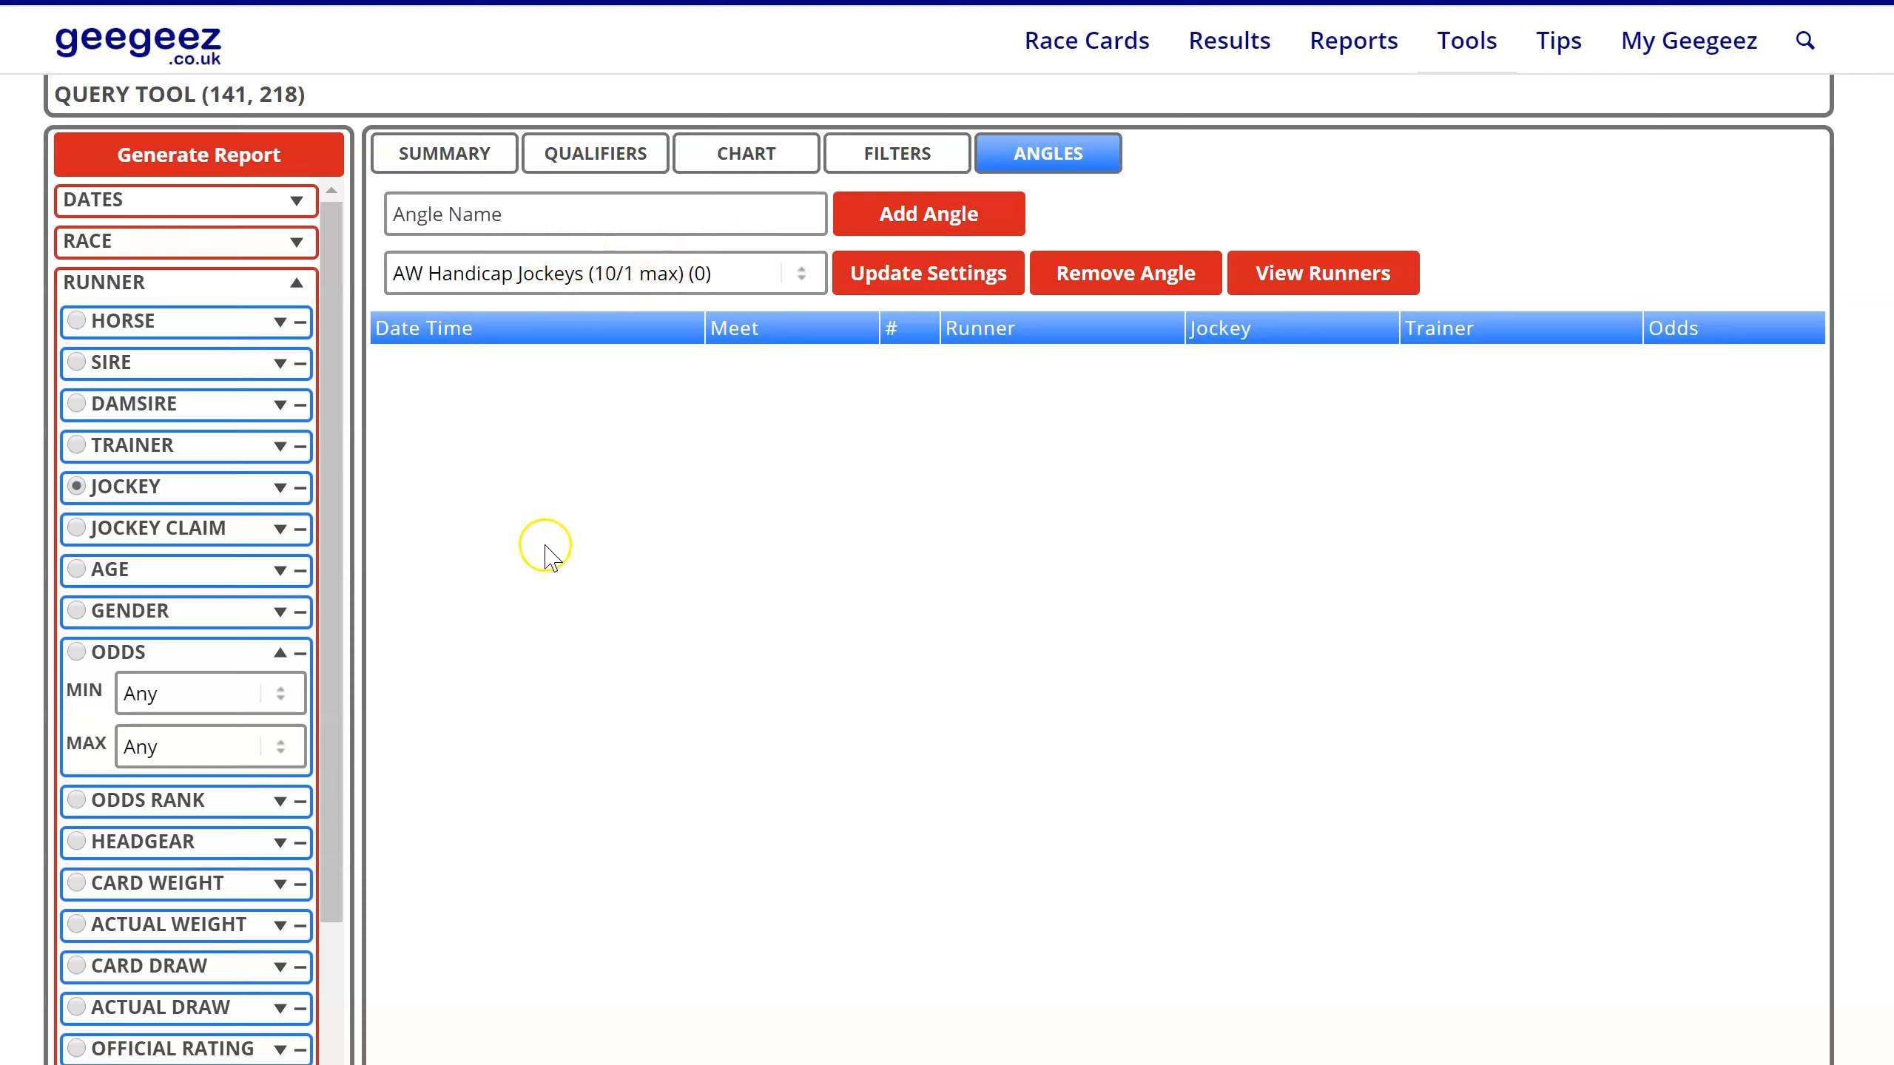
Look through the filters available in the Runner, Hidden and Race categories
{"action": "left_click", "coordinate": [131, 657]}
{"action": "scroll", "coordinate": [177, 489], "scroll_direction": "down", "scroll_amount": 1}
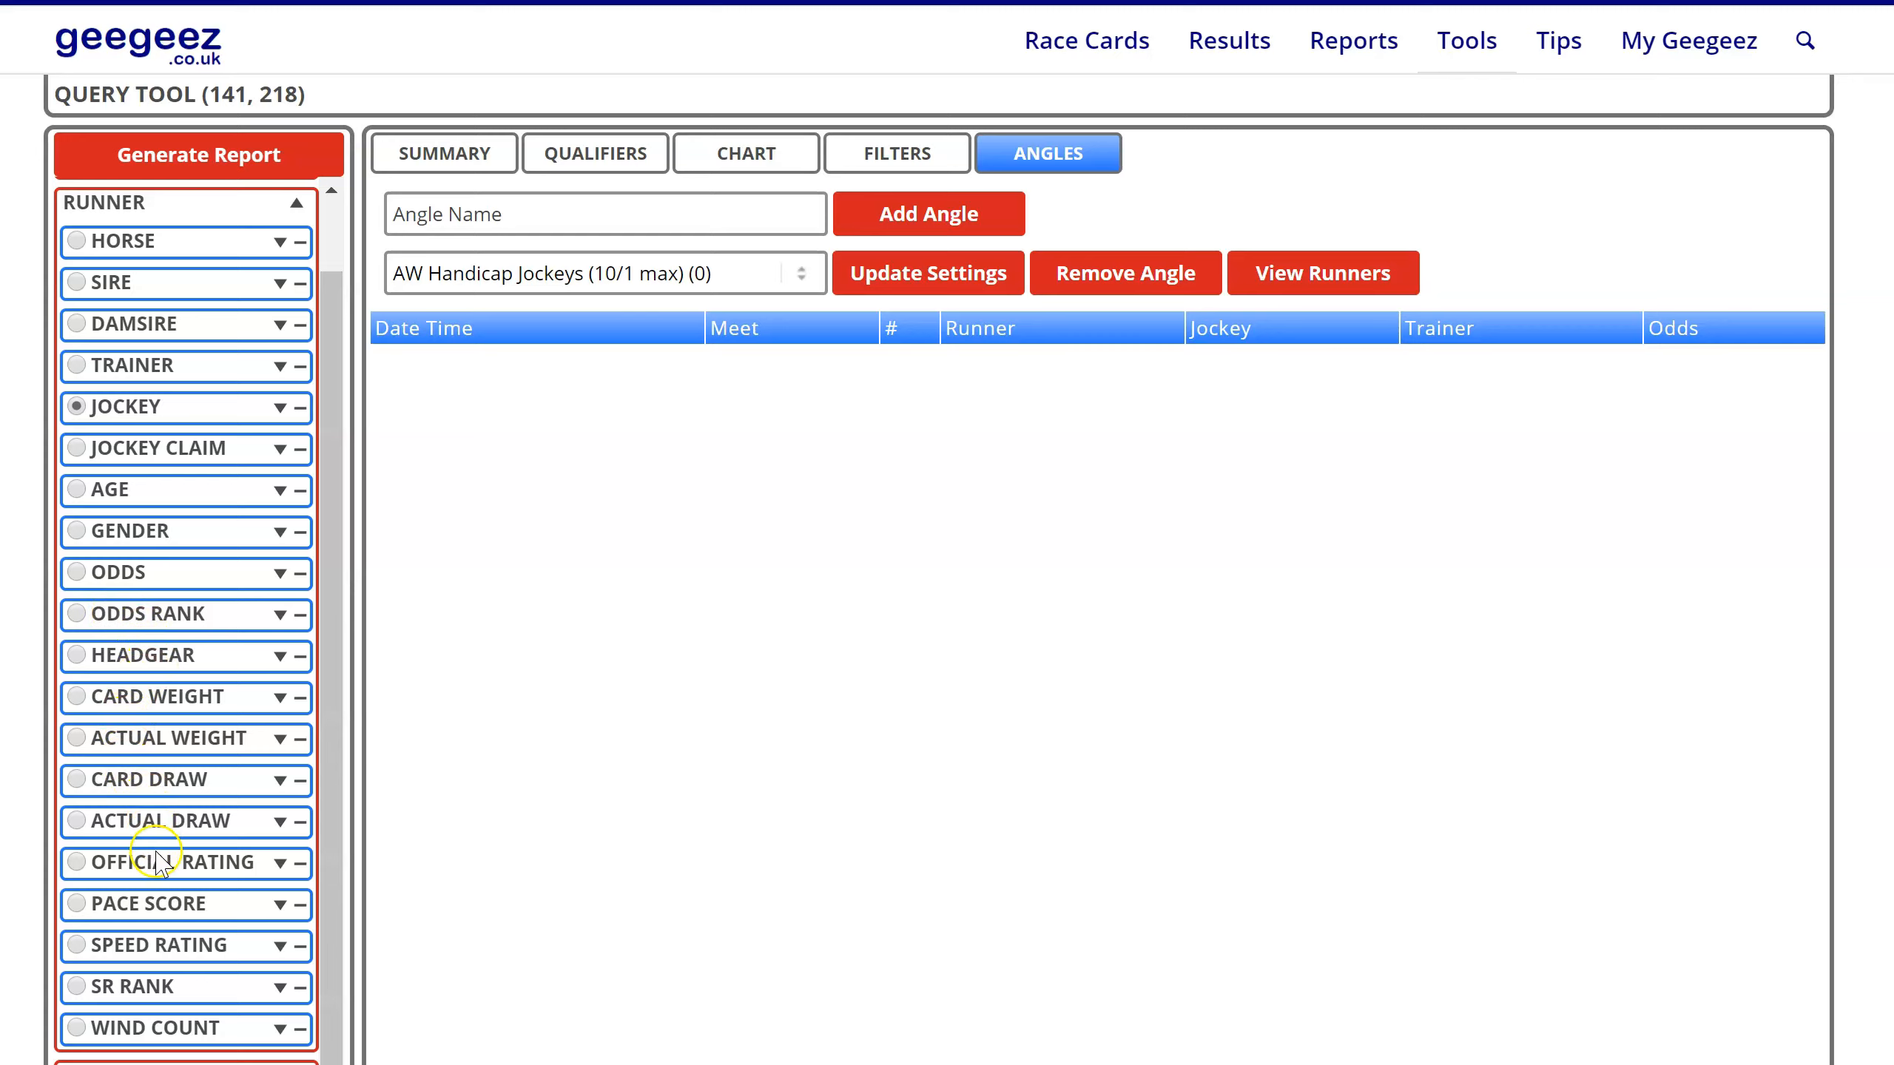
{"action": "scroll", "coordinate": [149, 858], "scroll_direction": "down", "scroll_amount": 2}
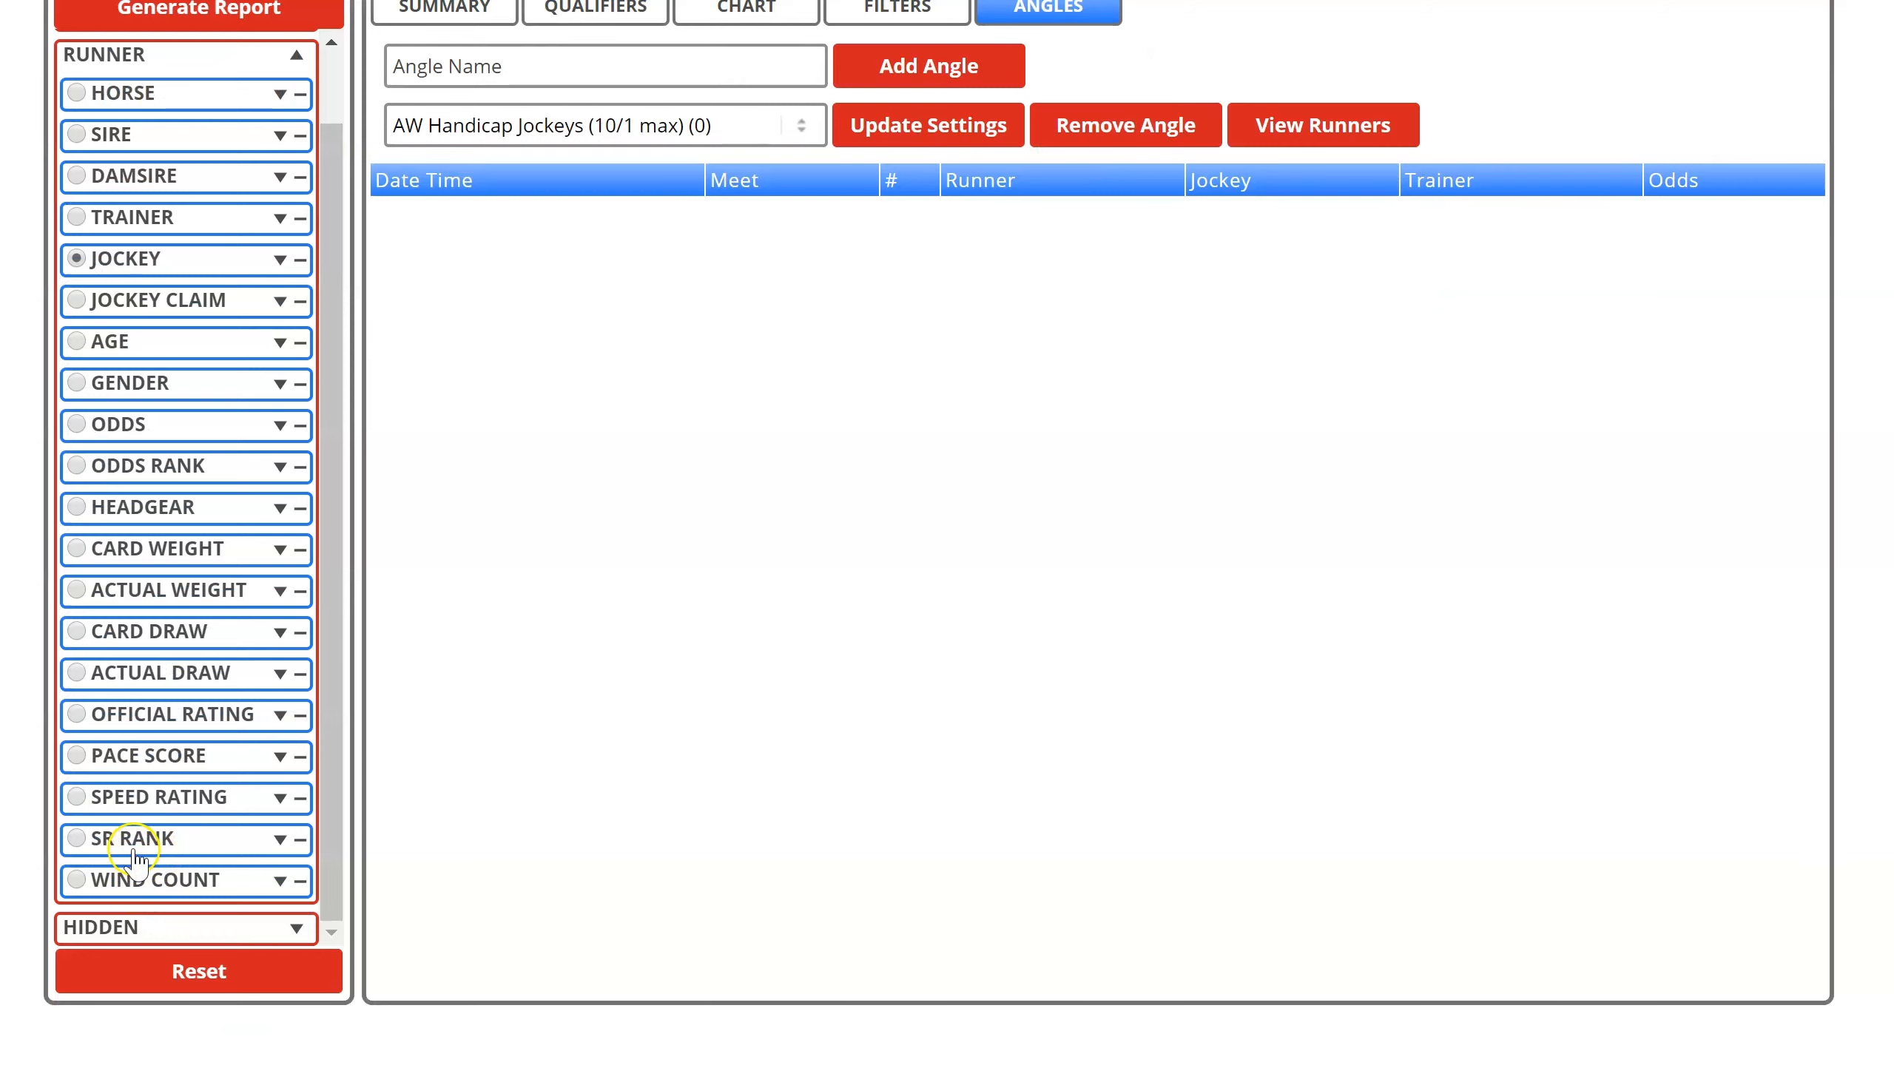
{"action": "left_click", "coordinate": [160, 757]}
{"action": "left_click", "coordinate": [167, 887]}
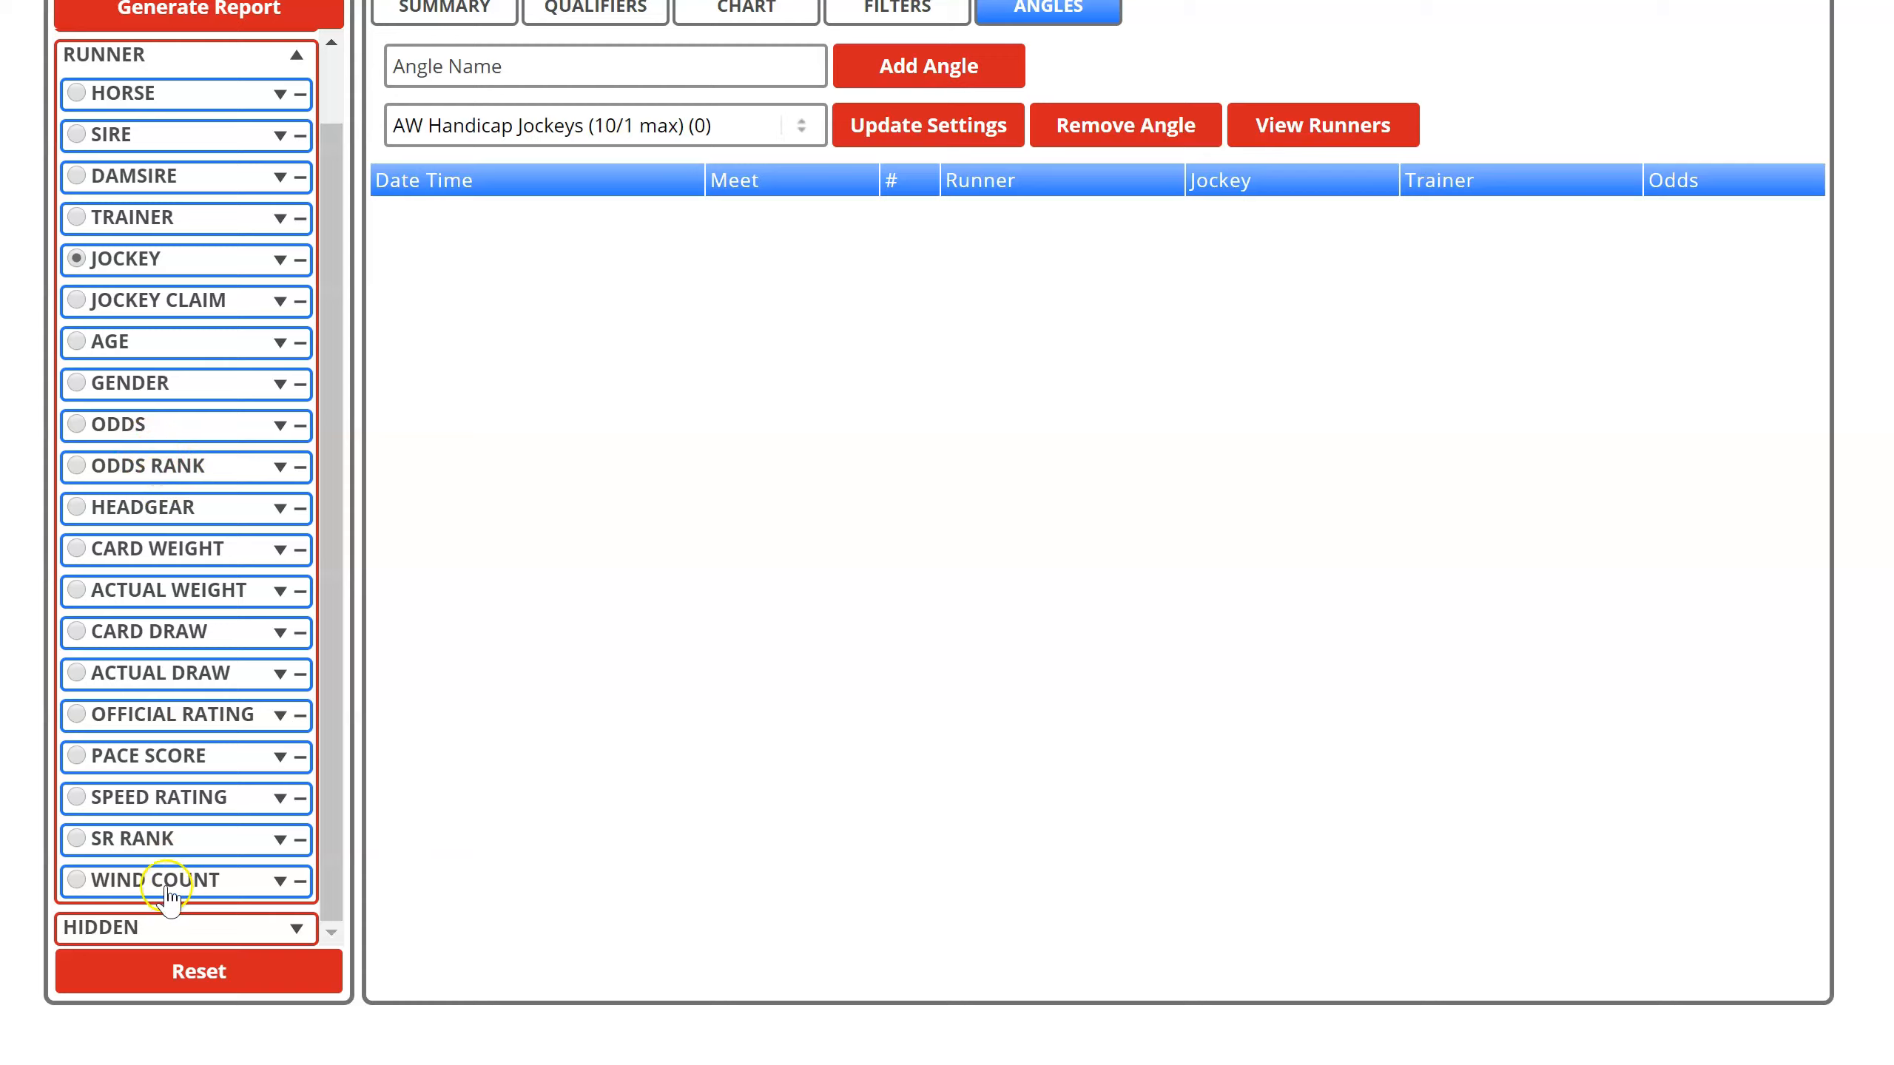
{"action": "left_click", "coordinate": [123, 927]}
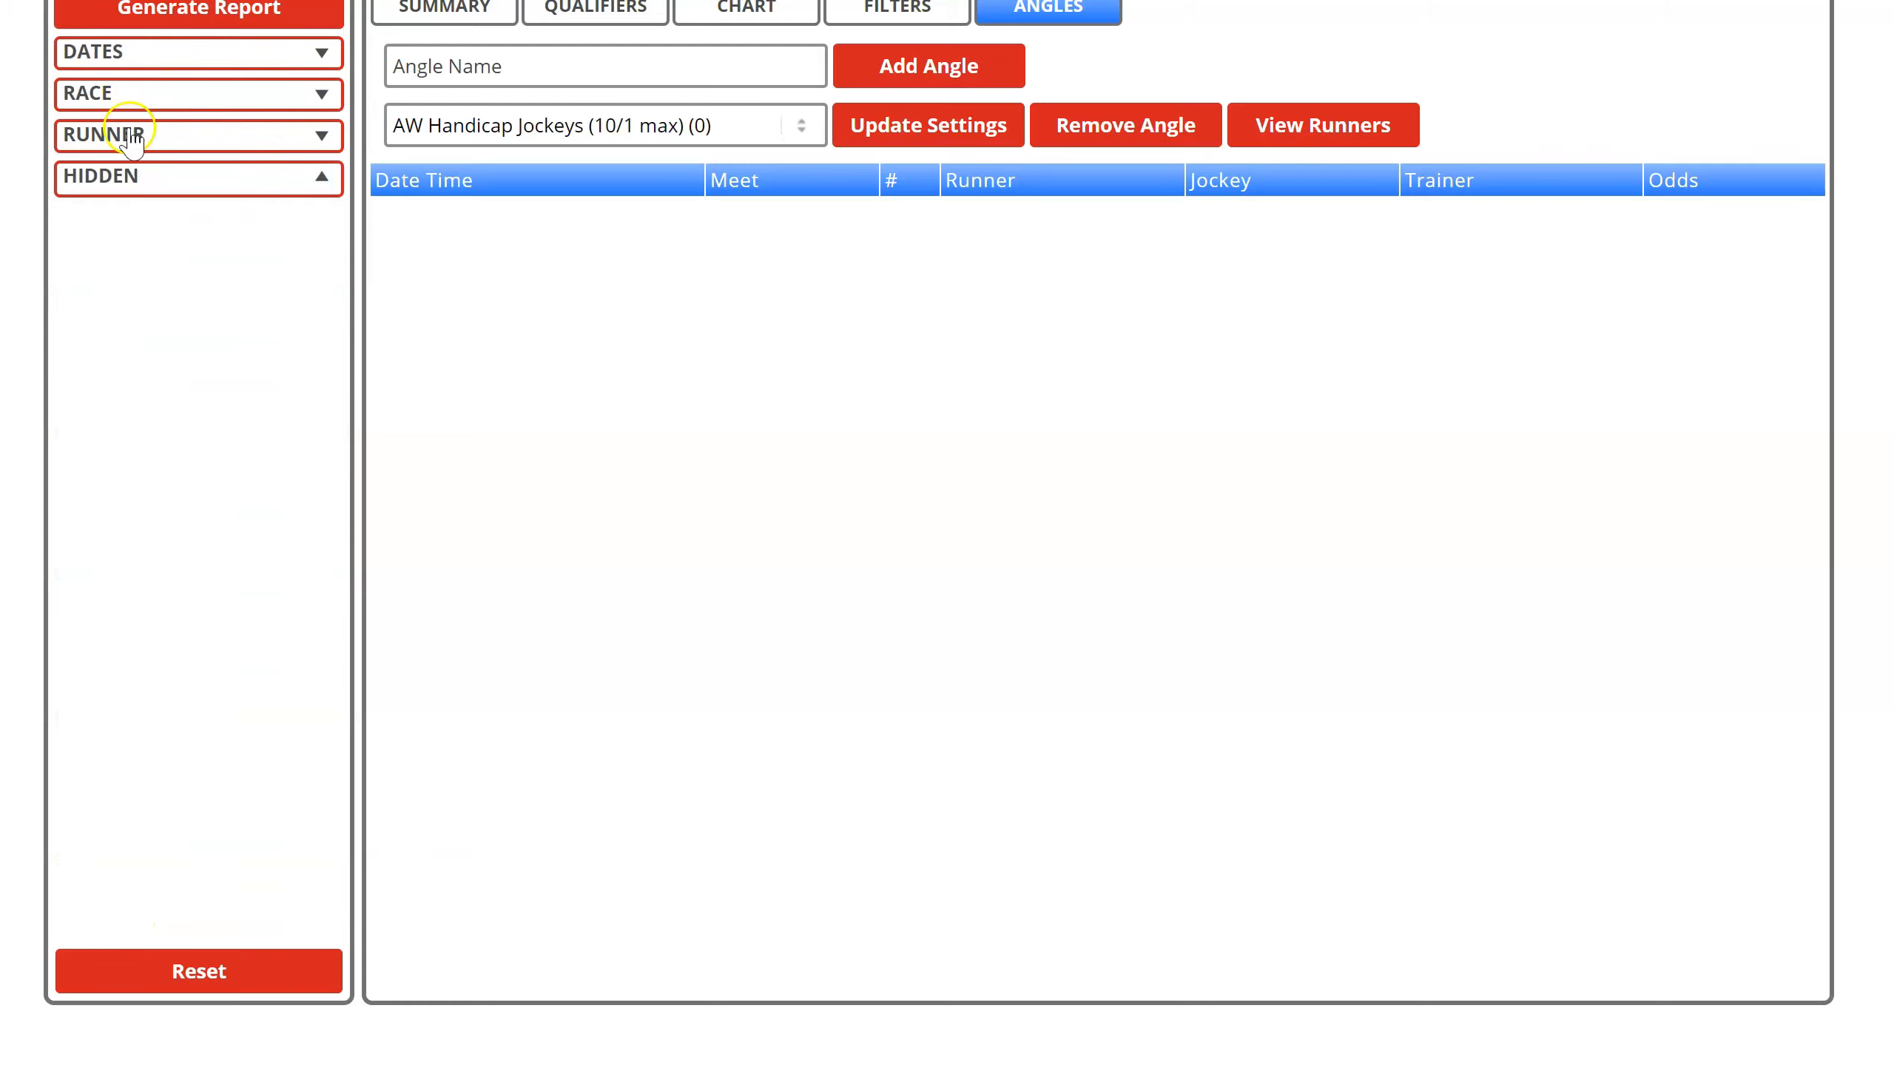
{"action": "left_click", "coordinate": [98, 179]}
{"action": "left_click", "coordinate": [115, 183]}
{"action": "left_click", "coordinate": [79, 94]}
{"action": "left_click", "coordinate": [81, 94]}
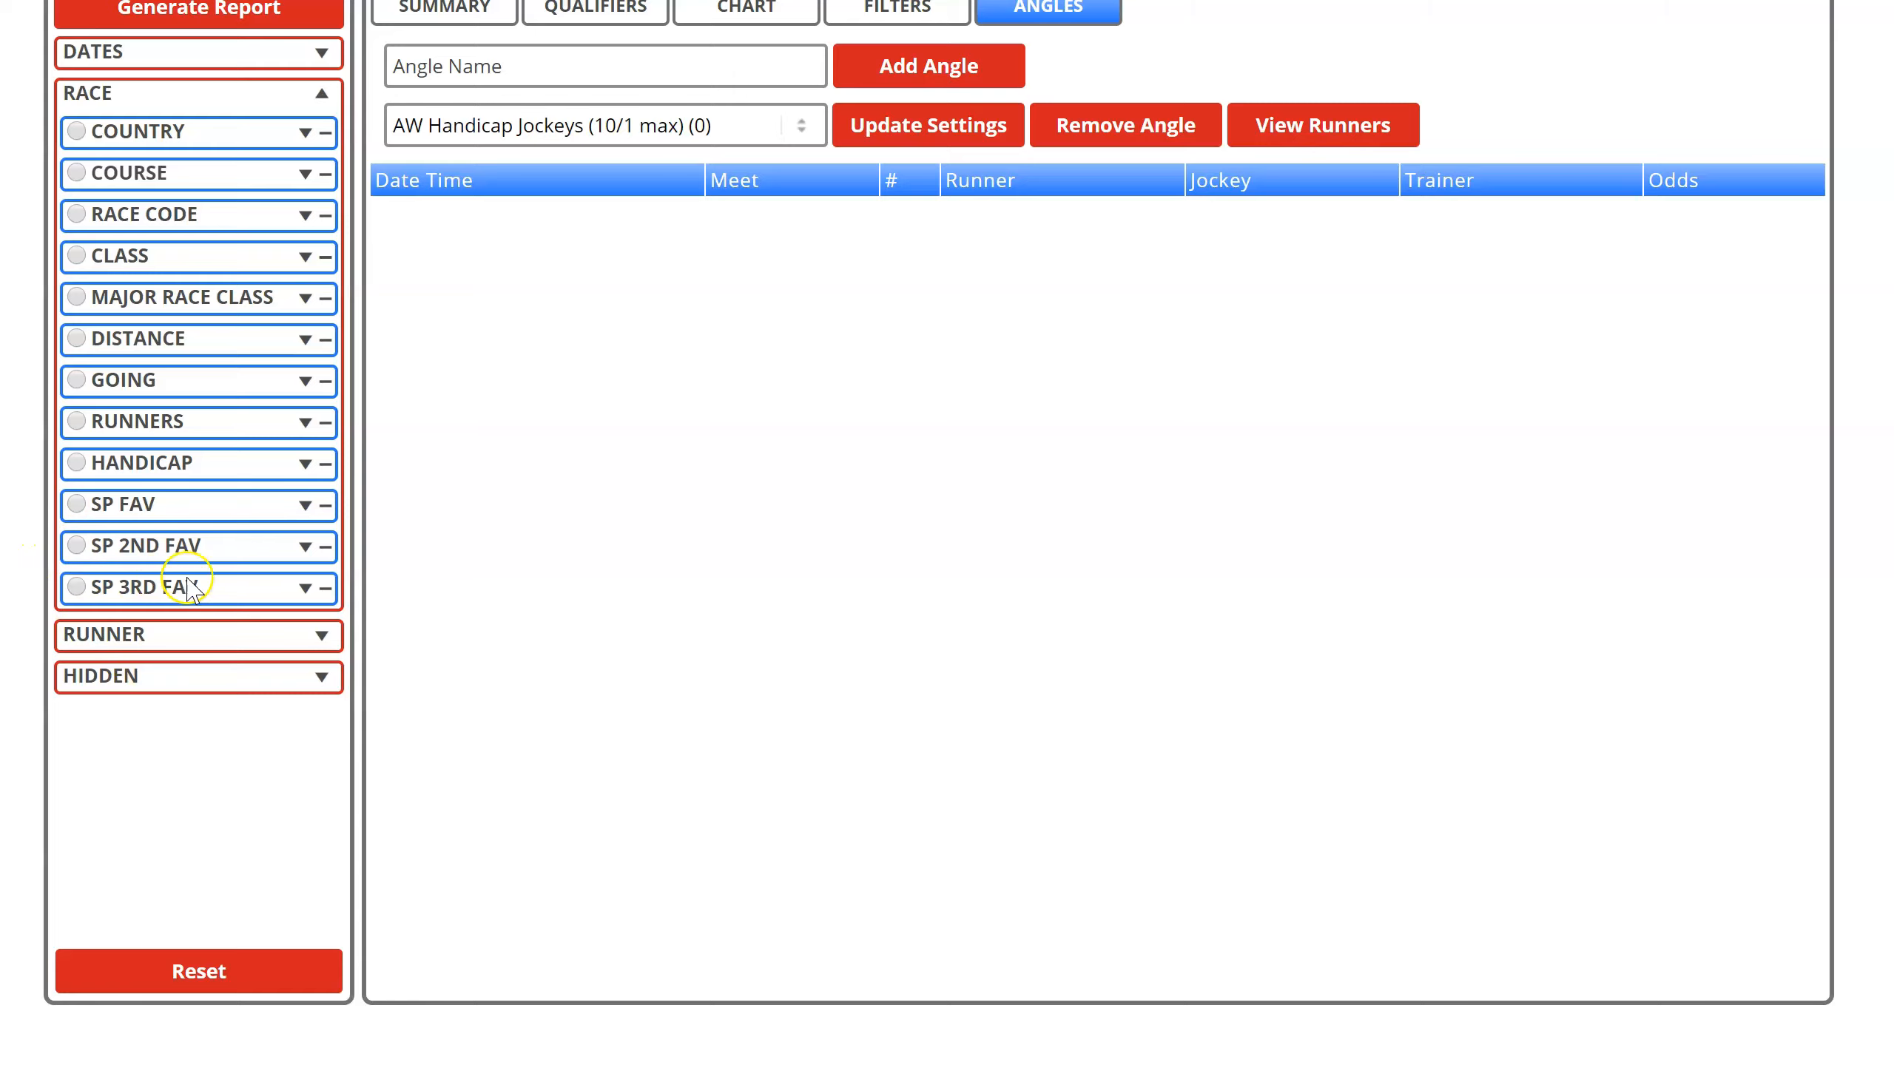
{"action": "scroll", "coordinate": [261, 556], "scroll_direction": "up", "scroll_amount": 2}
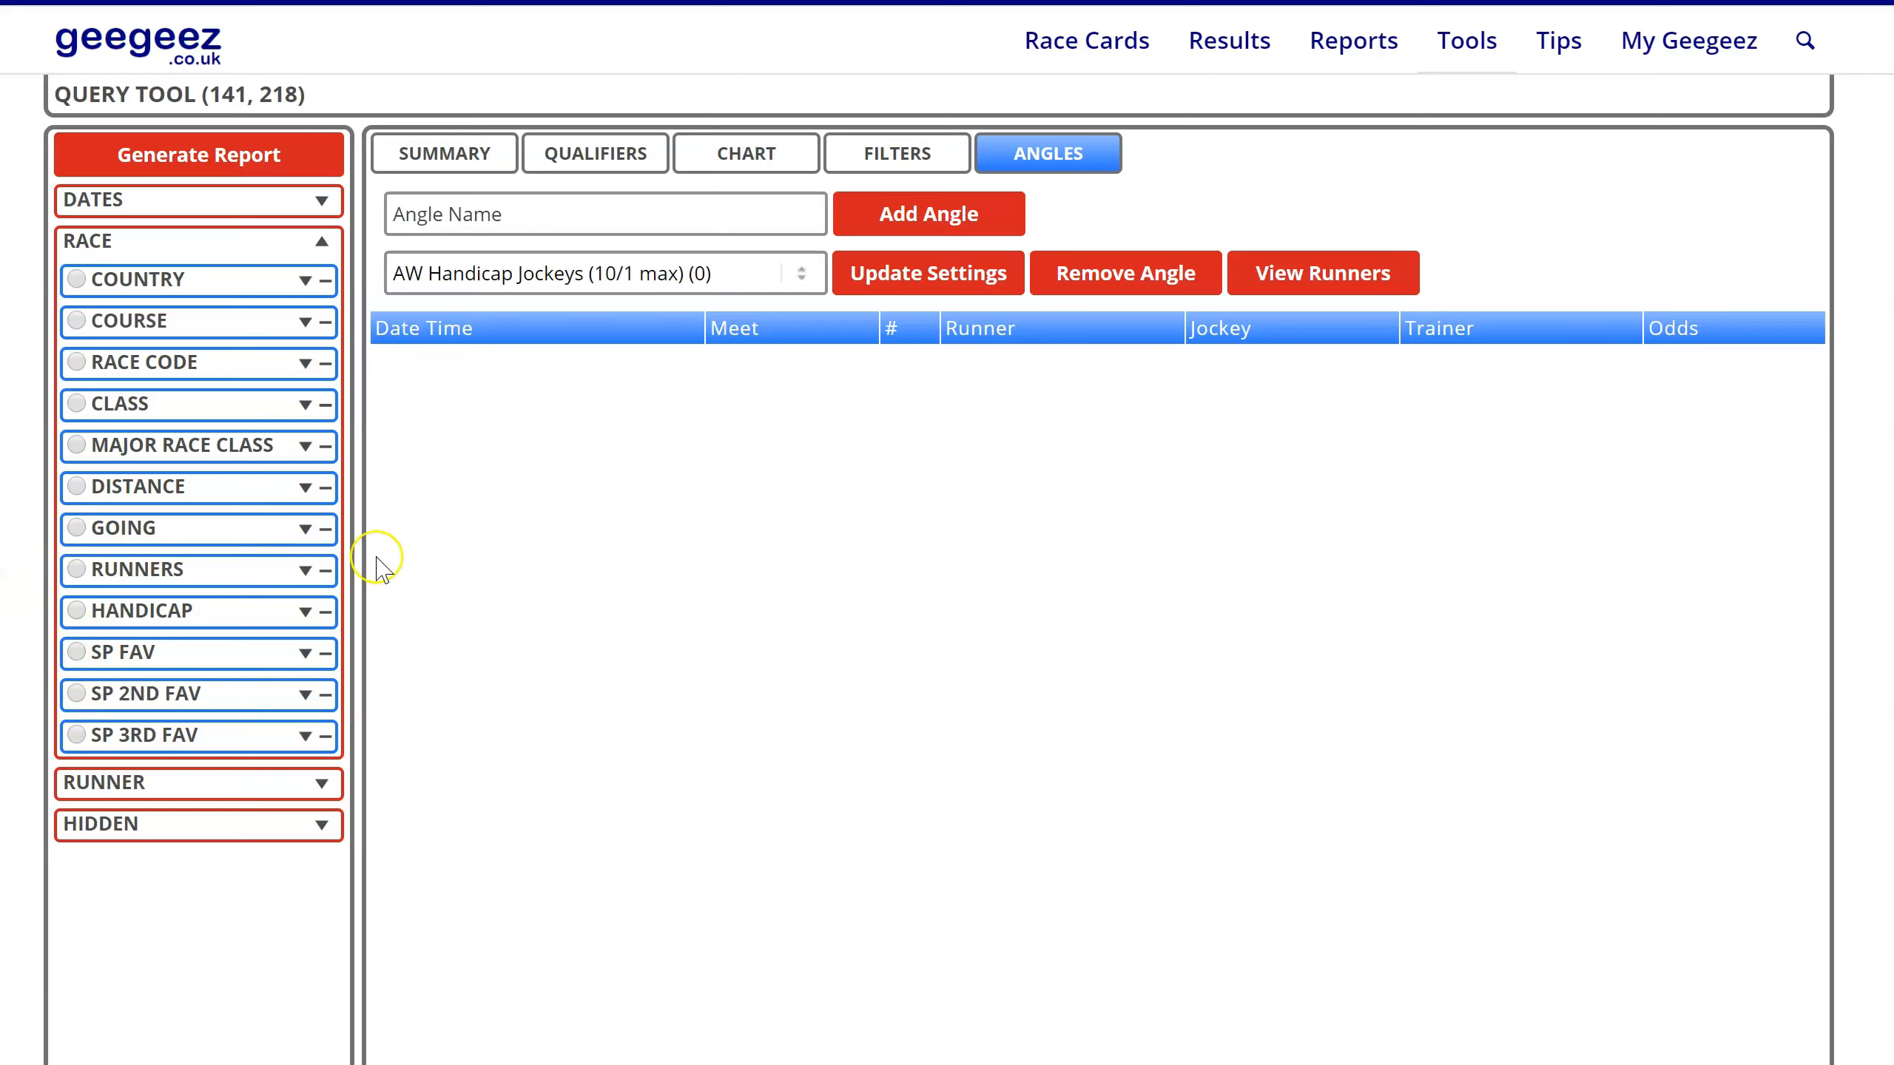
View the active date, race and runner filters again and reopen the summary of results by jockey
{"action": "left_click", "coordinate": [880, 151]}
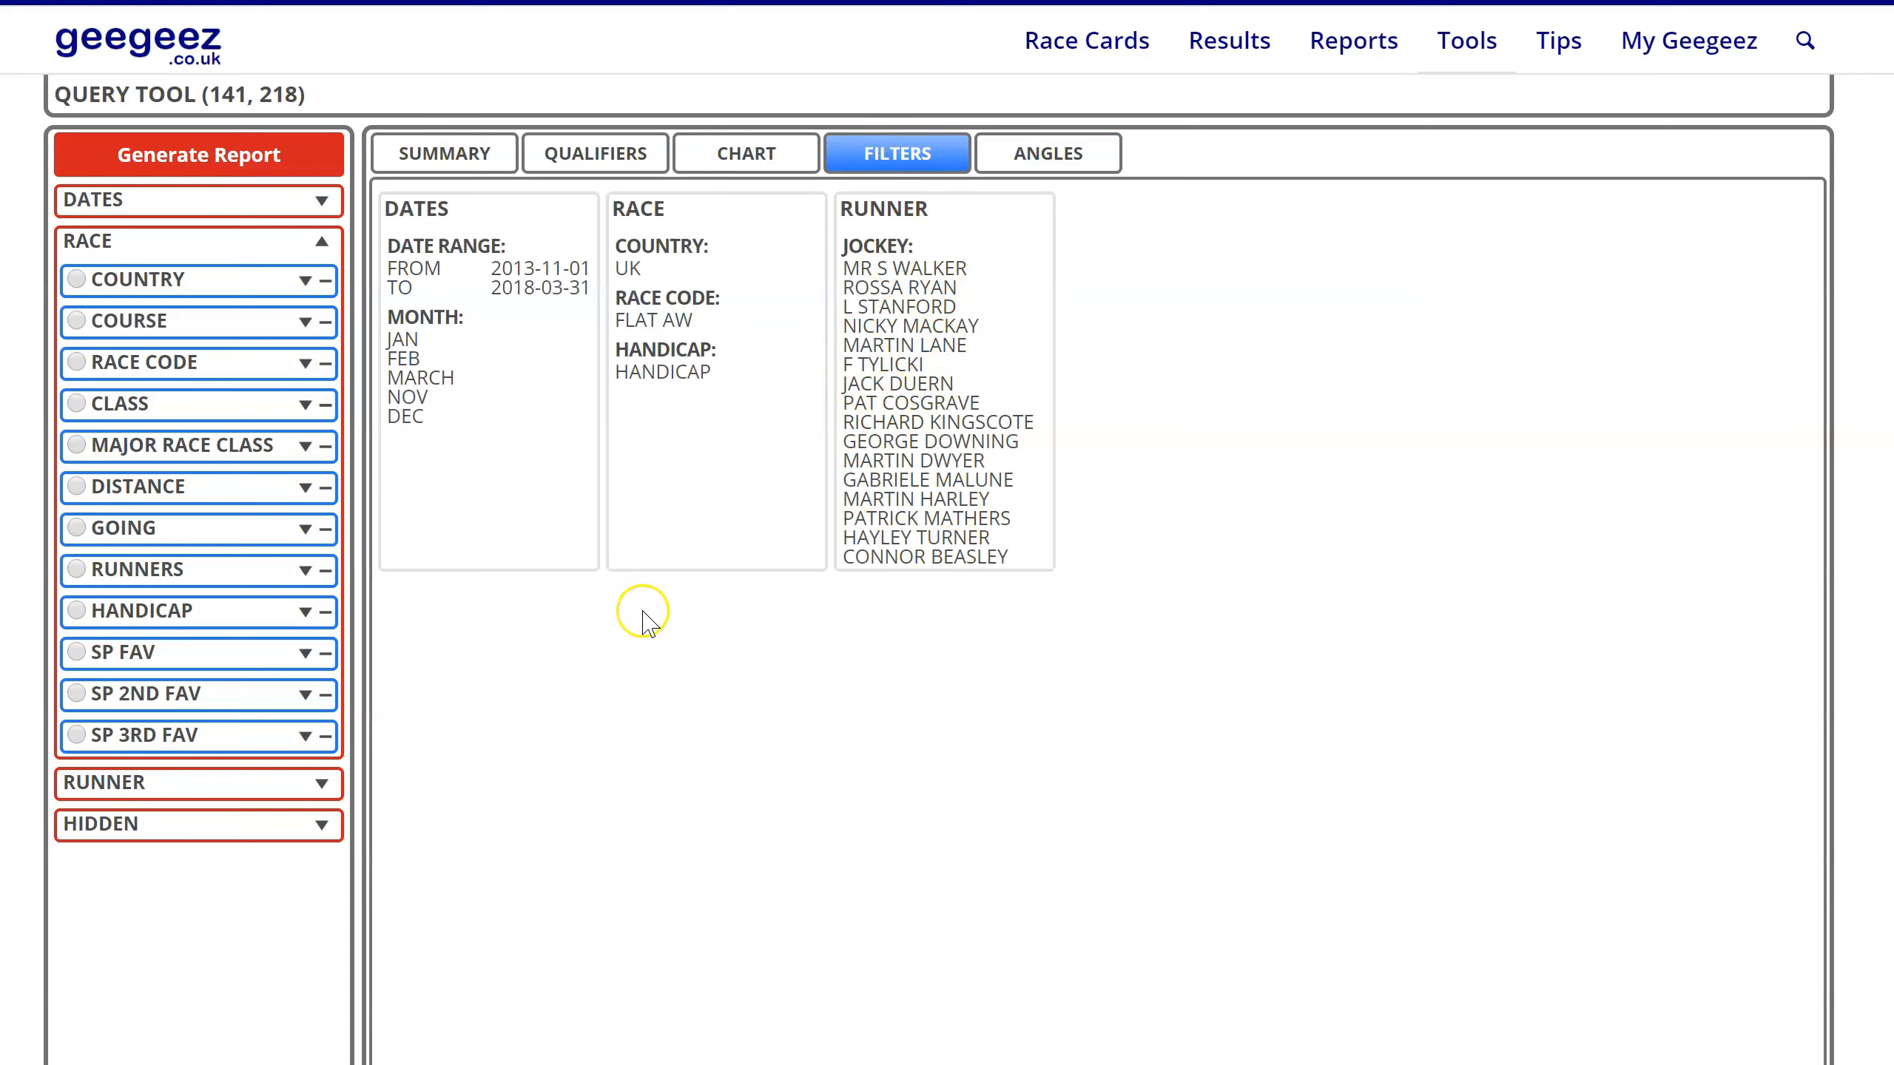
{"action": "left_click", "coordinate": [701, 623]}
{"action": "left_click", "coordinate": [405, 163]}
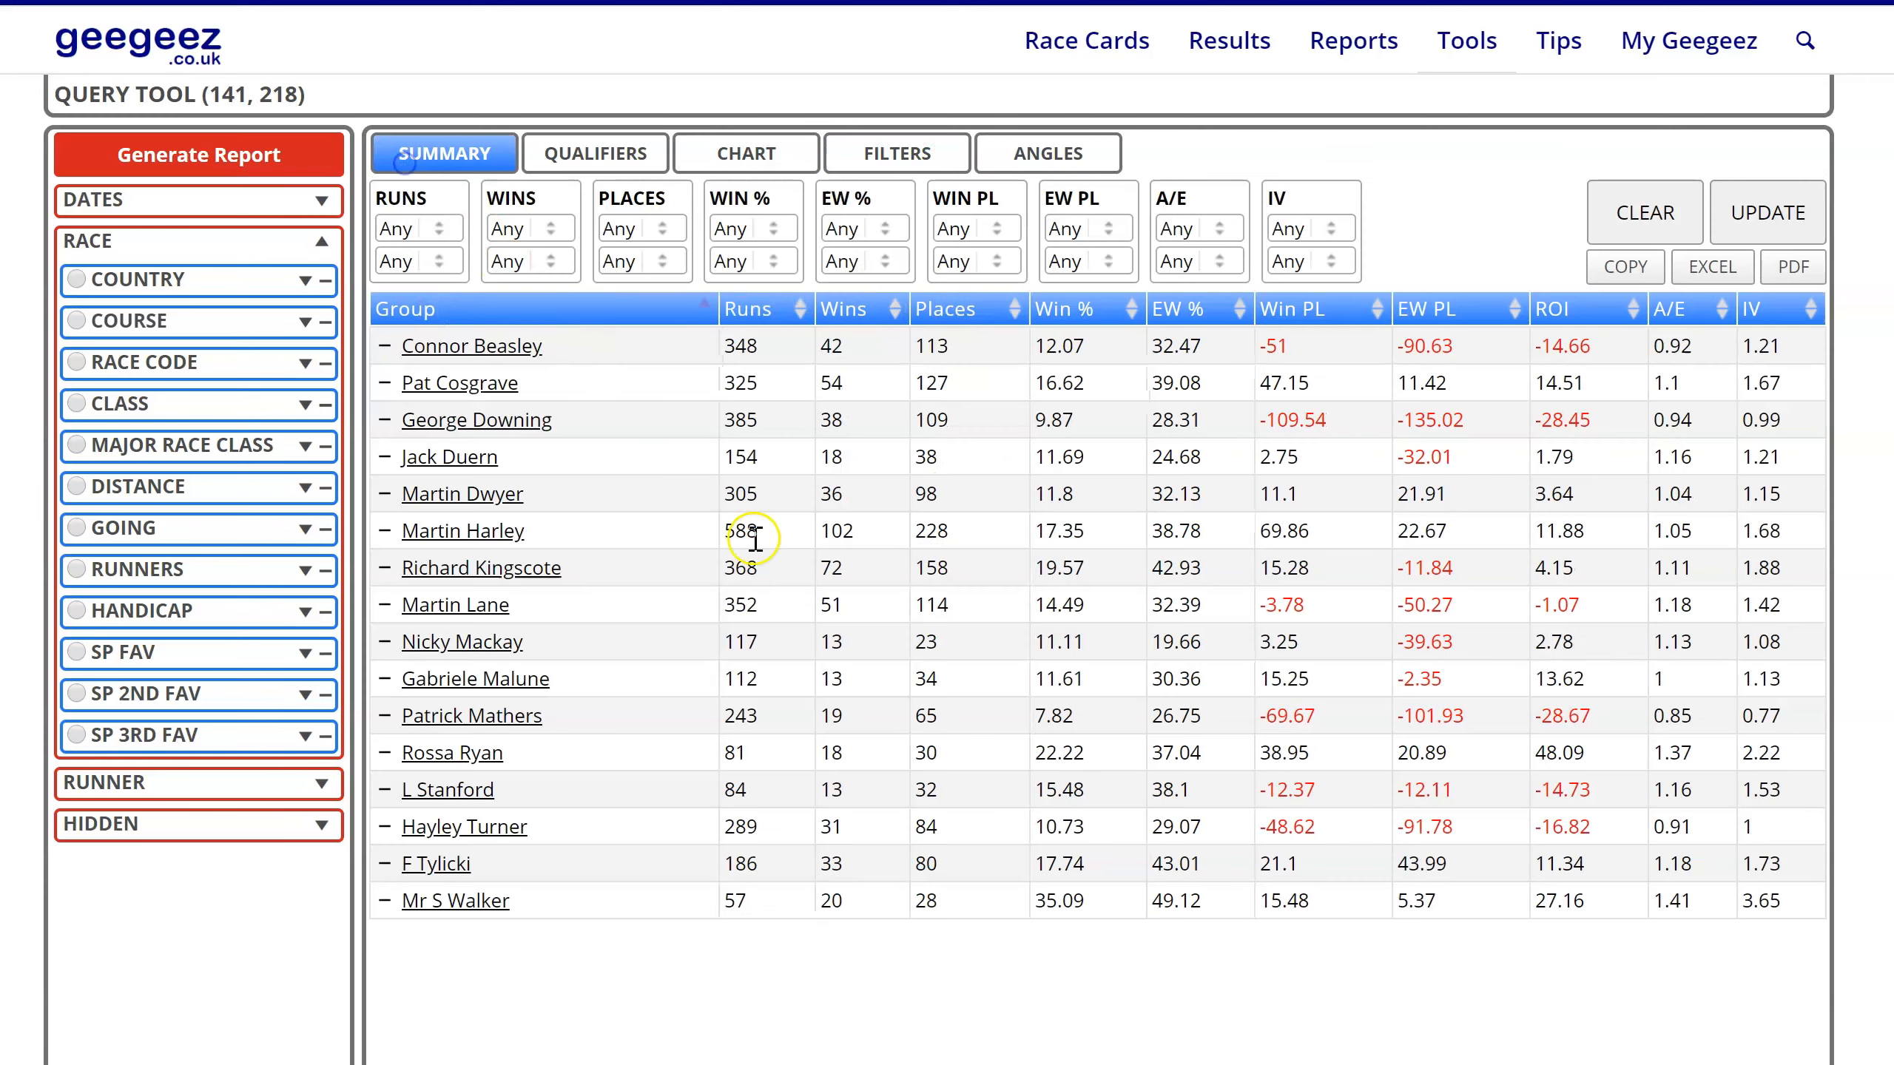